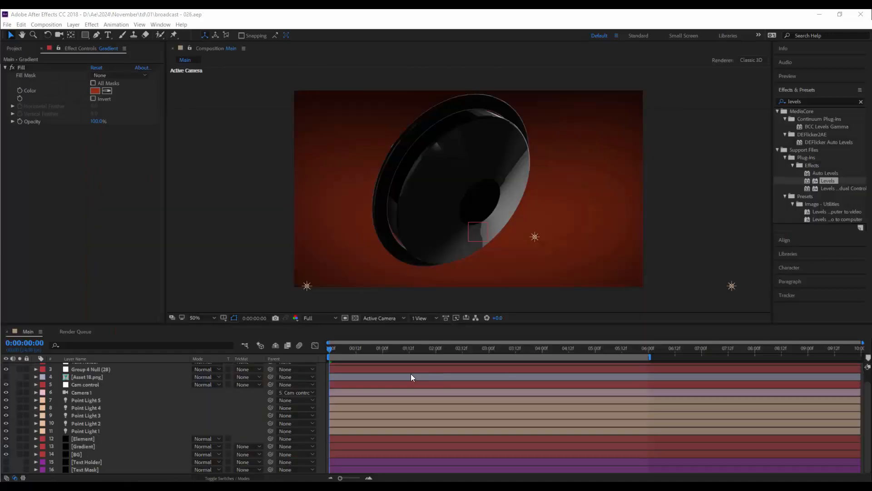
Add the flare top.mov and flare bot.mov clips from the file browser to the top of the Main composition's layer stack
{"action": "left_click_drag", "start_coordinate": [372, 351], "coordinate": [621, 356]}
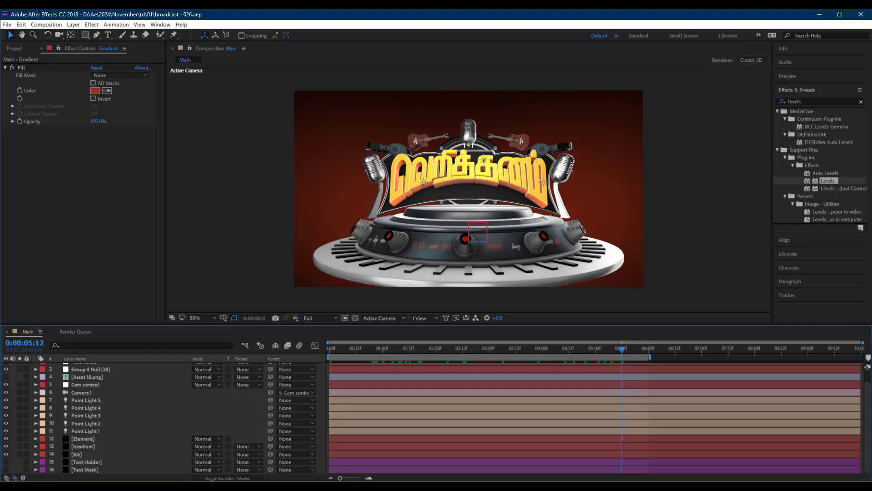
{"action": "key", "text": "alt+Tab"}
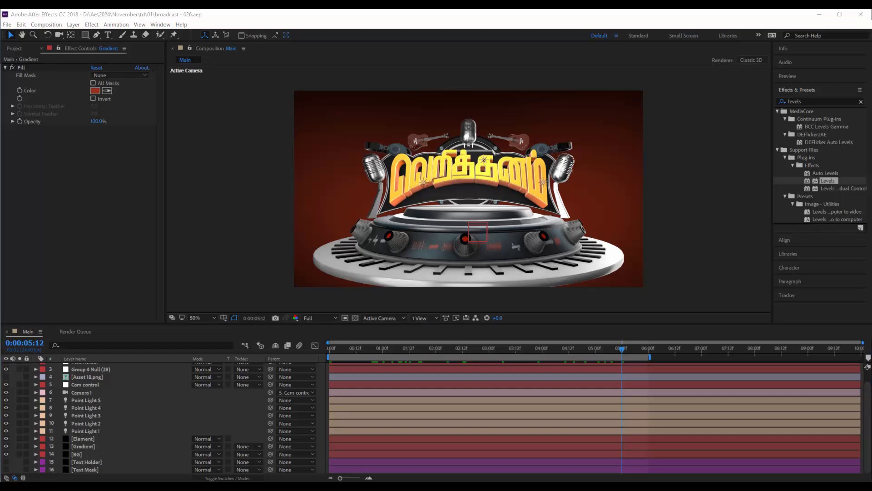
{"action": "left_click_drag", "start_coordinate": [75, 427], "coordinate": [389, 404]}
{"action": "scroll", "coordinate": [389, 408], "scroll_direction": "up", "scroll_amount": 1}
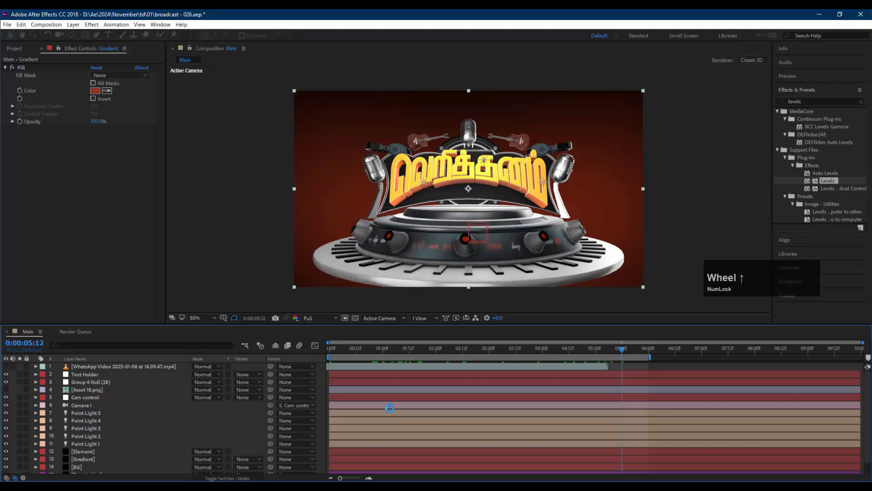
{"action": "scroll", "coordinate": [135, 401], "scroll_direction": "up", "scroll_amount": 1}
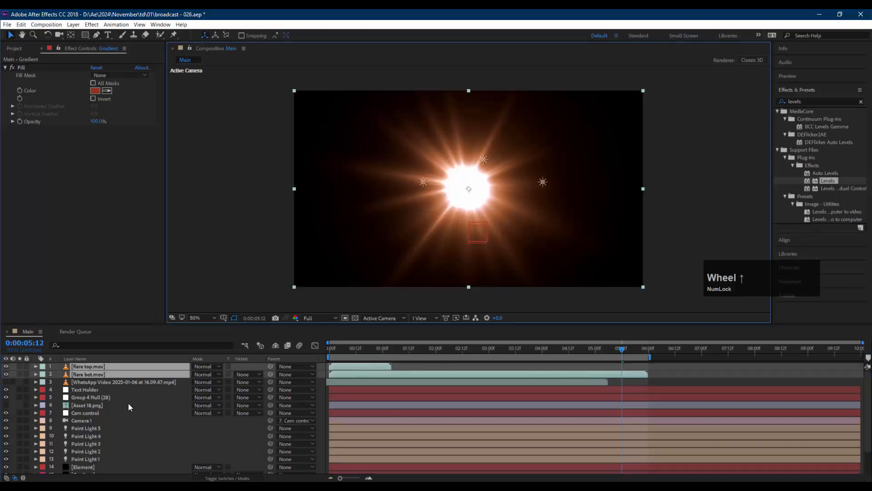
{"action": "left_click", "coordinate": [435, 367]}
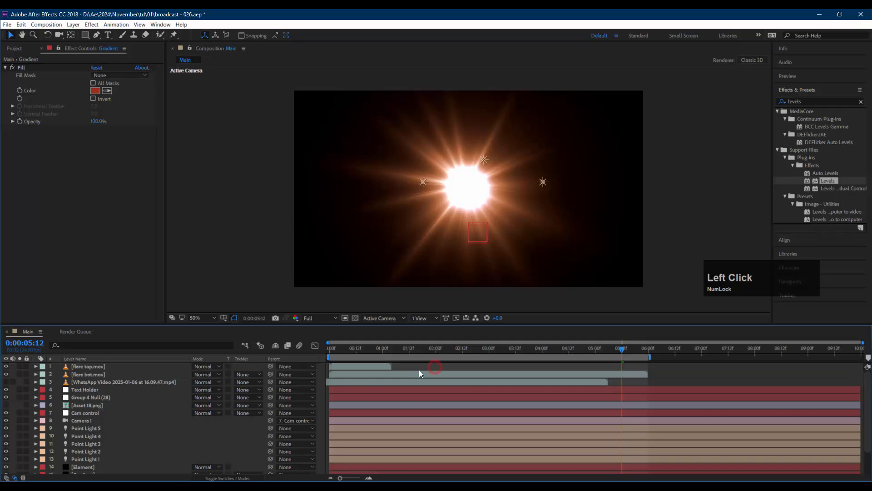
Place flare bot.mov between the Element and Gradient layers and set its blending mode to Screen
{"action": "left_click", "coordinate": [107, 375]}
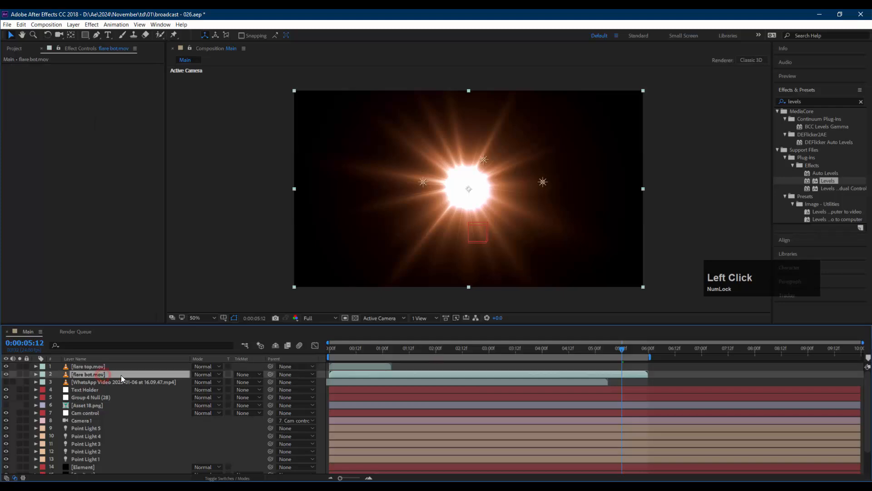
{"action": "left_click_drag", "start_coordinate": [126, 426], "coordinate": [137, 443]}
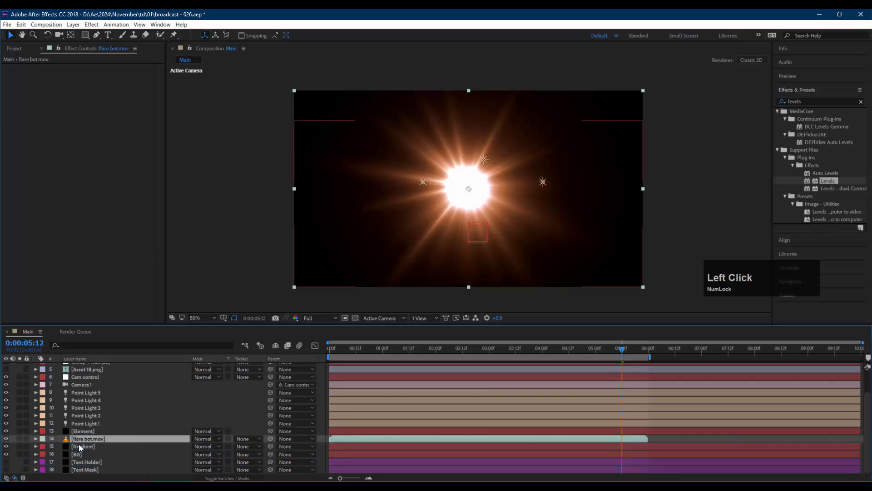
{"action": "left_click", "coordinate": [204, 439]}
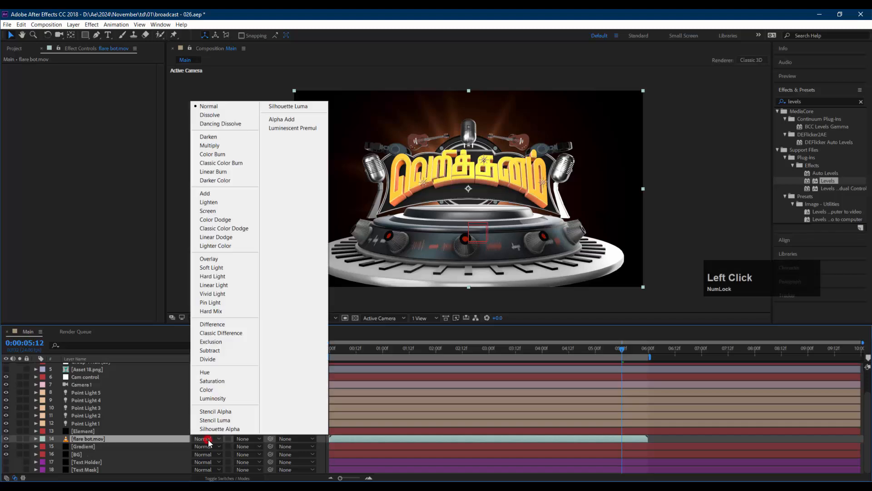
{"action": "left_click", "coordinate": [214, 211]}
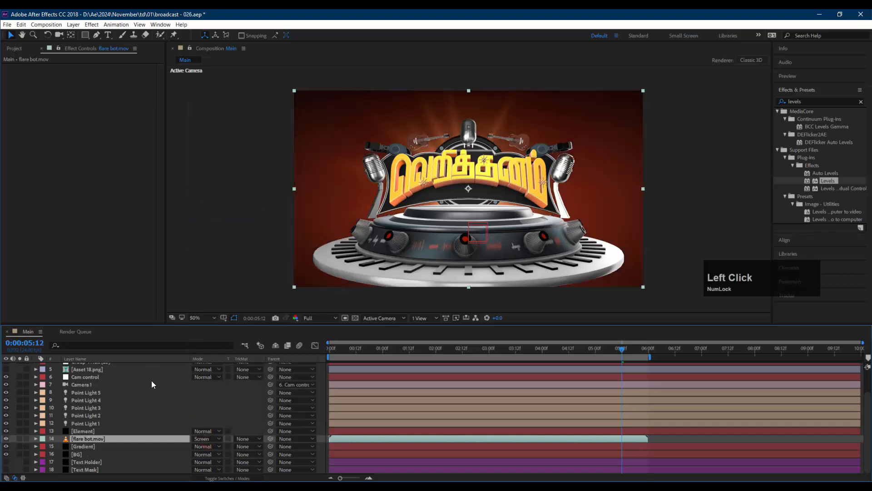
Place flare top.mov directly above the Element layer, start it at about frame 12, and set its blending mode to Screen
{"action": "scroll", "coordinate": [118, 395], "scroll_direction": "up", "scroll_amount": 3}
{"action": "left_click_drag", "start_coordinate": [100, 367], "coordinate": [115, 456]}
{"action": "left_click", "coordinate": [357, 451]}
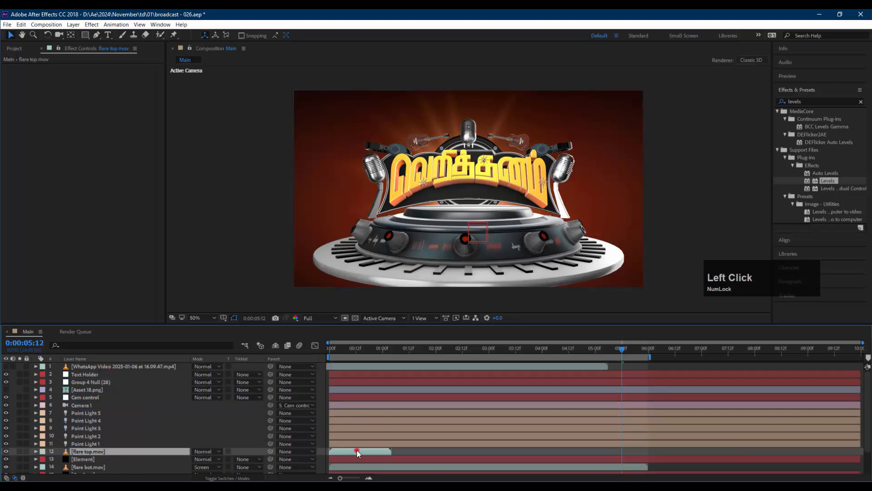
{"action": "left_click_drag", "start_coordinate": [356, 348], "coordinate": [362, 348]}
{"action": "left_click", "coordinate": [206, 452]}
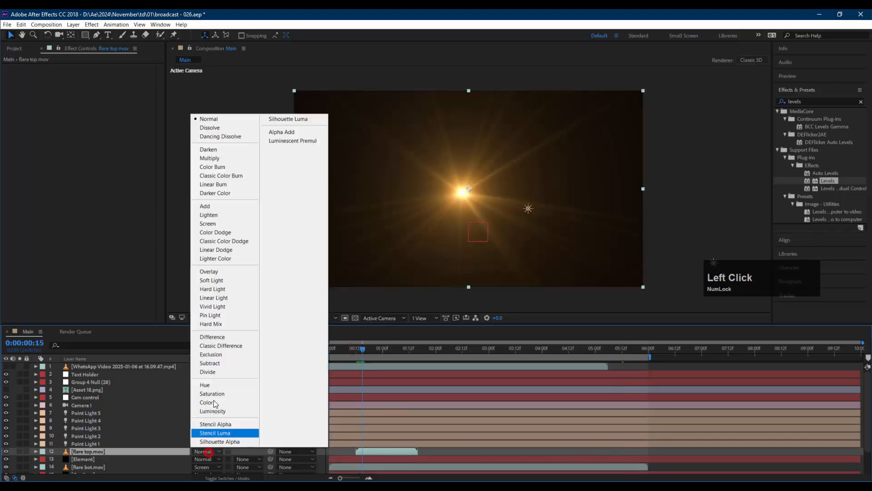
{"action": "left_click", "coordinate": [236, 223]}
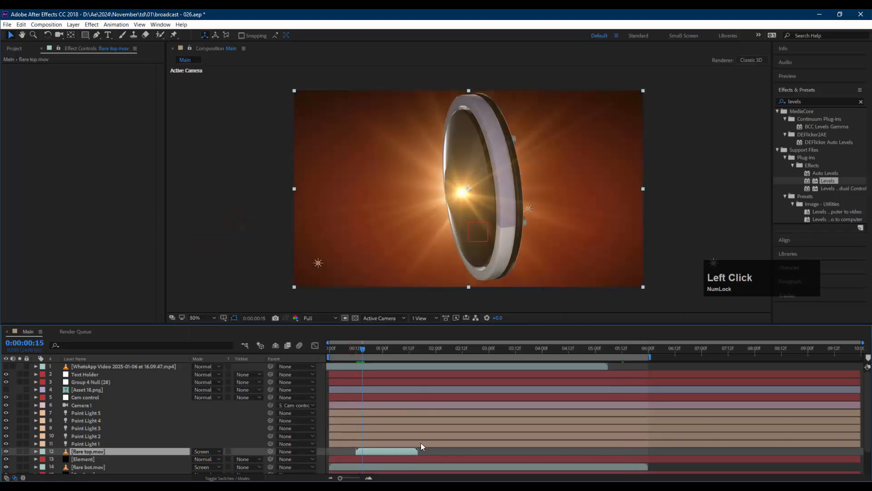
Shift the flare top.mov layer one frame earlier and check its timing up to 0:00:01:04
{"action": "left_click_drag", "start_coordinate": [364, 345], "coordinate": [367, 348]}
{"action": "left_click_drag", "start_coordinate": [371, 451], "coordinate": [370, 451]}
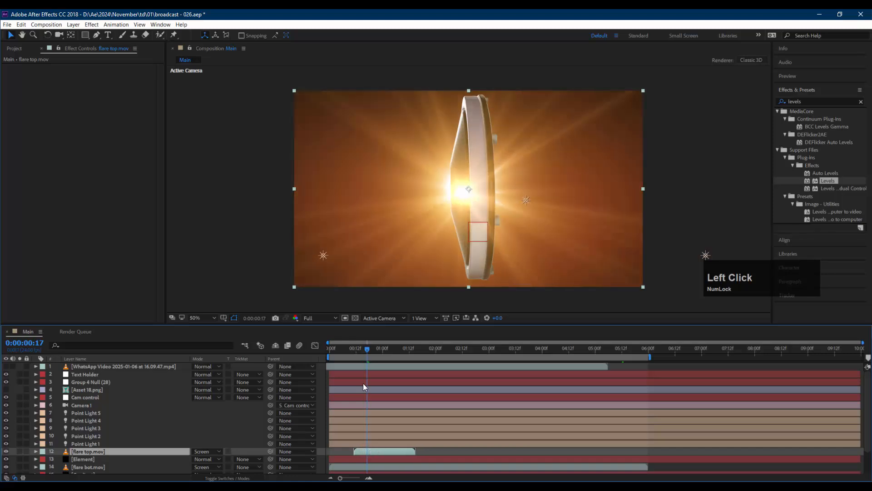
{"action": "left_click_drag", "start_coordinate": [369, 347], "coordinate": [391, 347]}
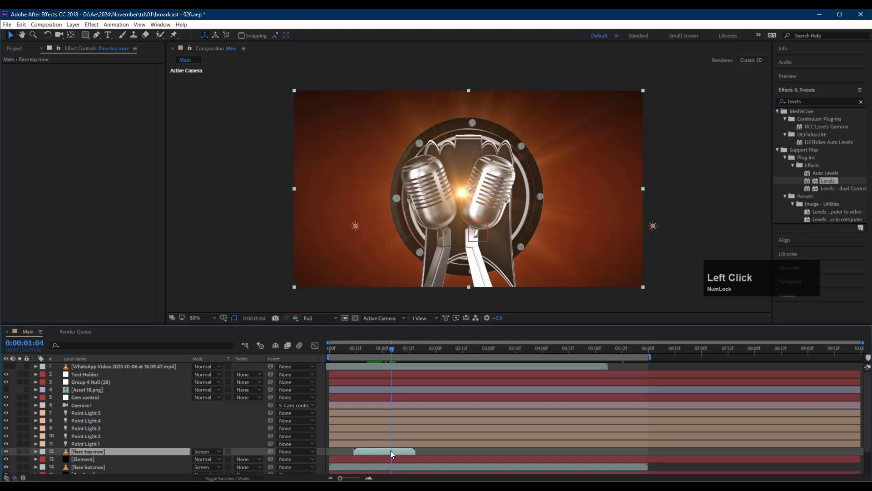
Try shifting flare top.mov one frame later, and return it to its earlier timing while comparing neighbouring frames
{"action": "key", "text": "alt+Page_Down"}
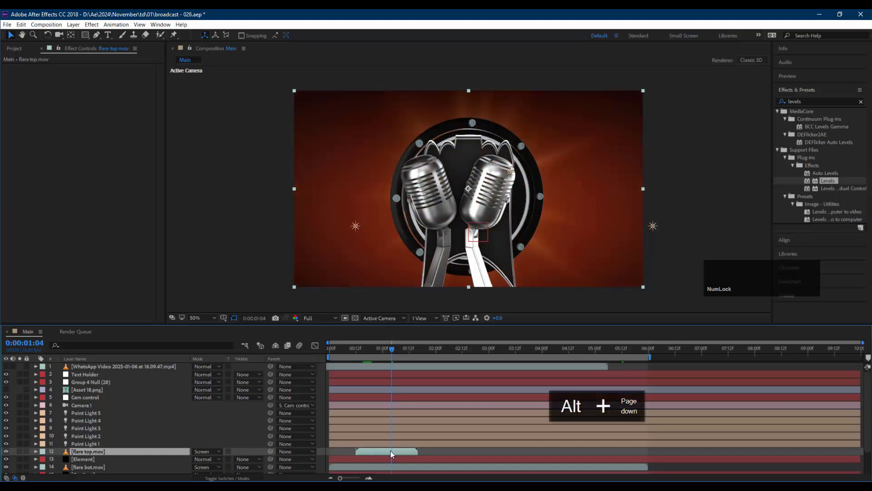
{"action": "key", "text": "Page_Down"}
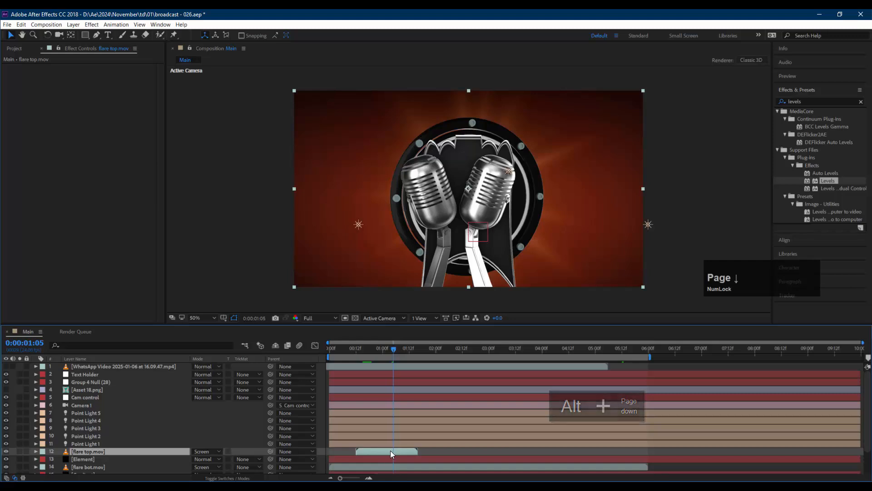
{"action": "key", "text": "Page_Up"}
{"action": "key", "text": "alt+Page_Up"}
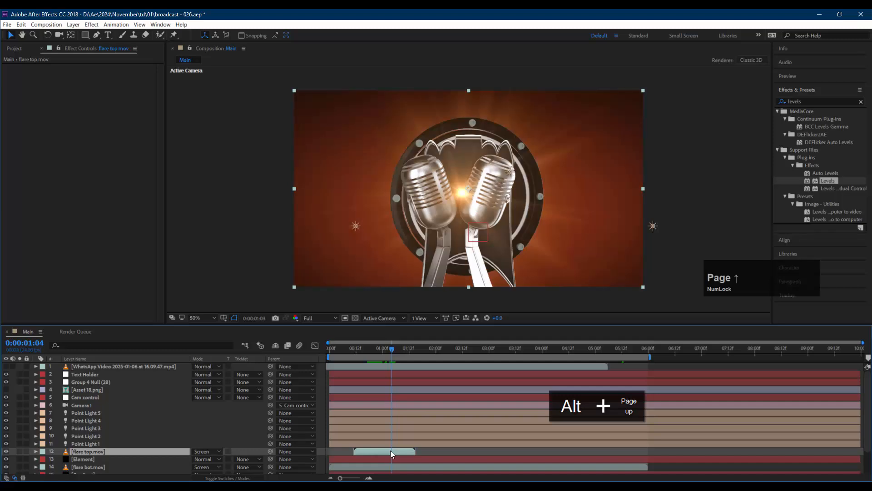
{"action": "key", "text": "Page_Up"}
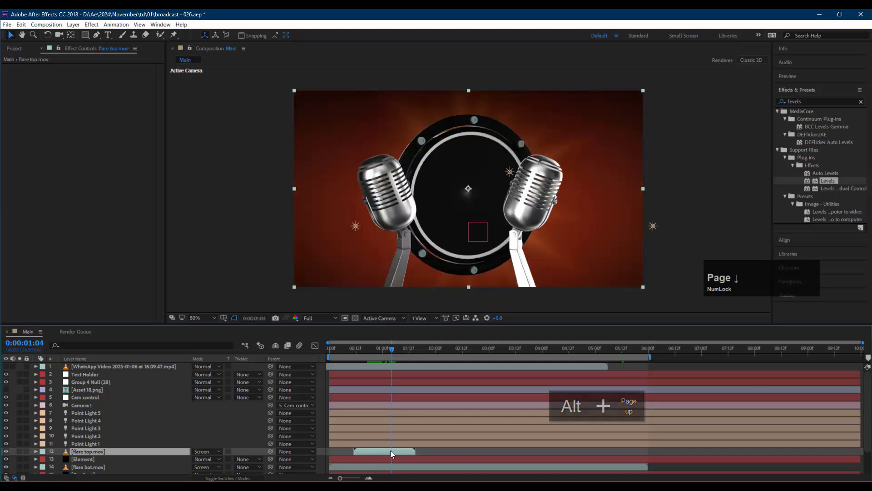
{"action": "key", "text": "Page_Down"}
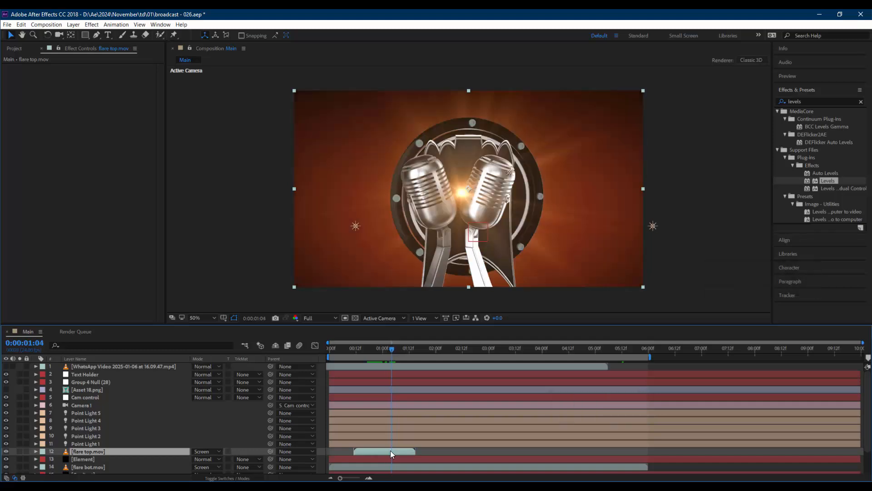
{"action": "left_click", "coordinate": [352, 348]}
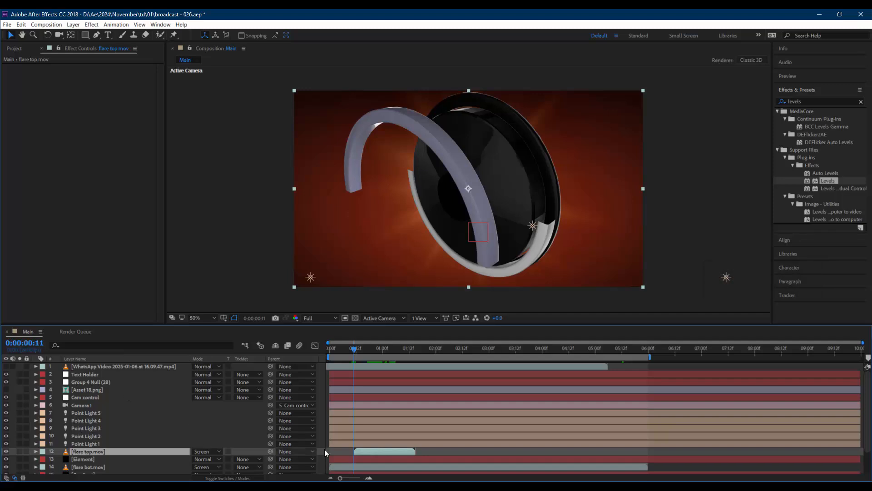
{"action": "left_click", "coordinate": [347, 451]}
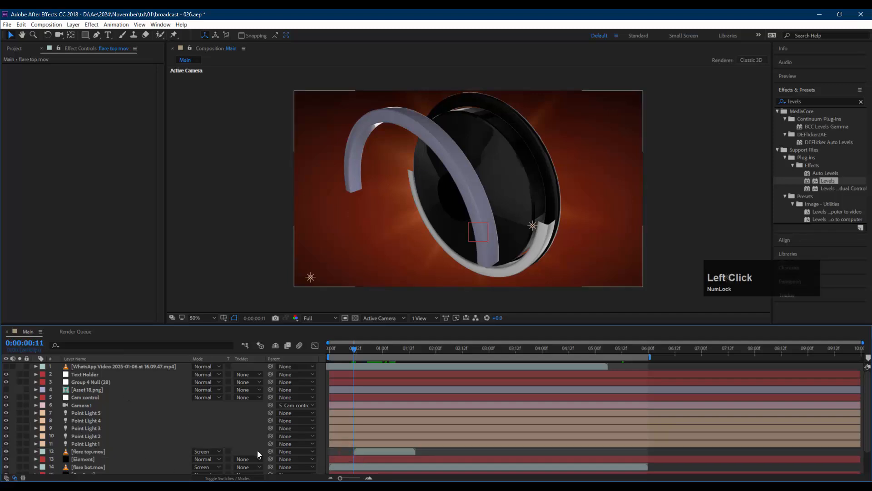
{"action": "scroll", "coordinate": [161, 420], "scroll_direction": "down", "scroll_amount": 2}
{"action": "left_click", "coordinate": [100, 439]}
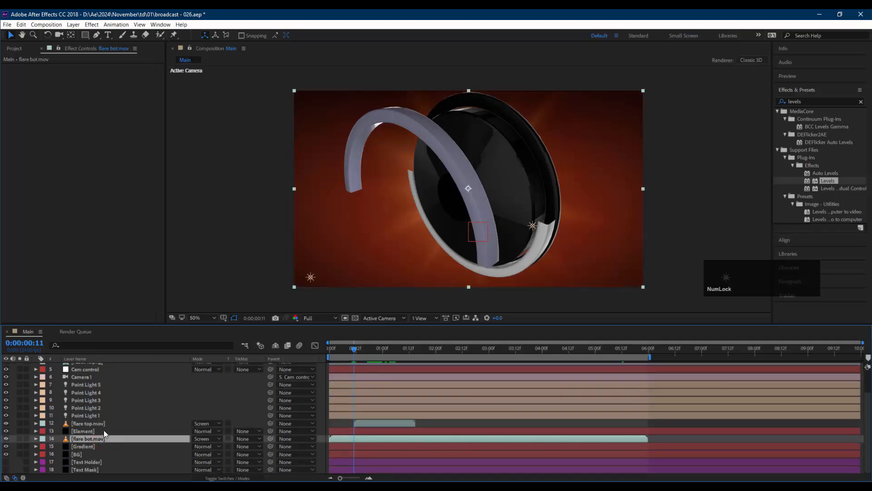
{"action": "left_click", "coordinate": [451, 424]}
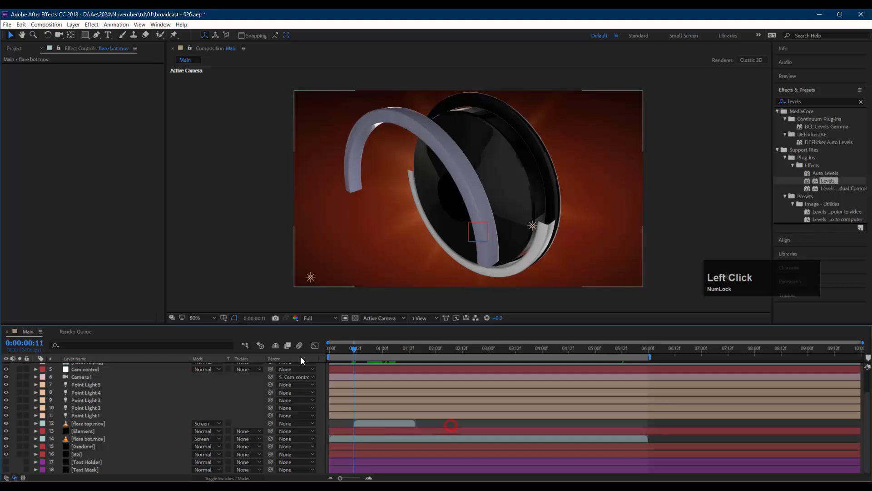
Set the composition's preview resolution to Third and play the animation from the first frame
{"action": "left_click_drag", "start_coordinate": [340, 351], "coordinate": [324, 352]}
{"action": "left_click", "coordinate": [325, 318]}
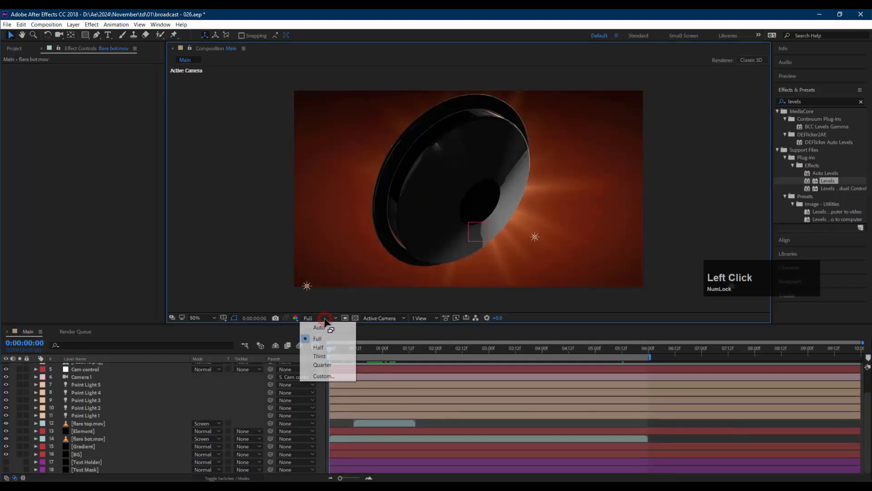
{"action": "left_click", "coordinate": [327, 355]}
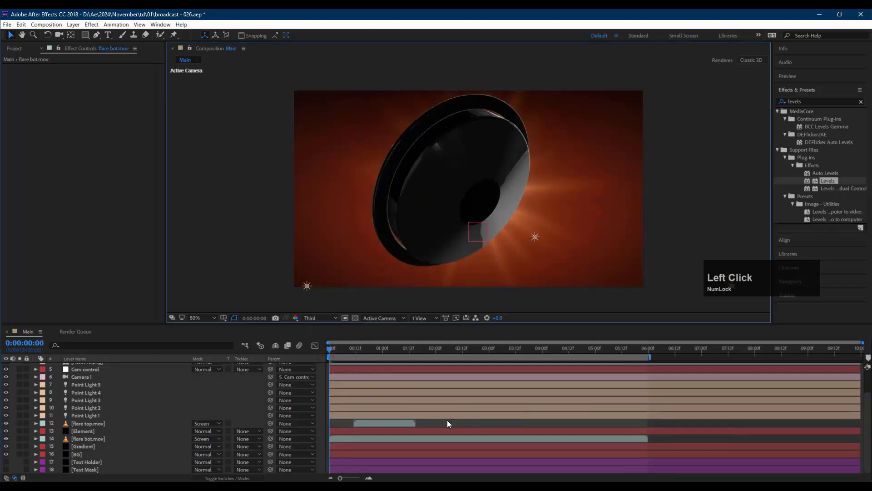
{"action": "key", "text": "space"}
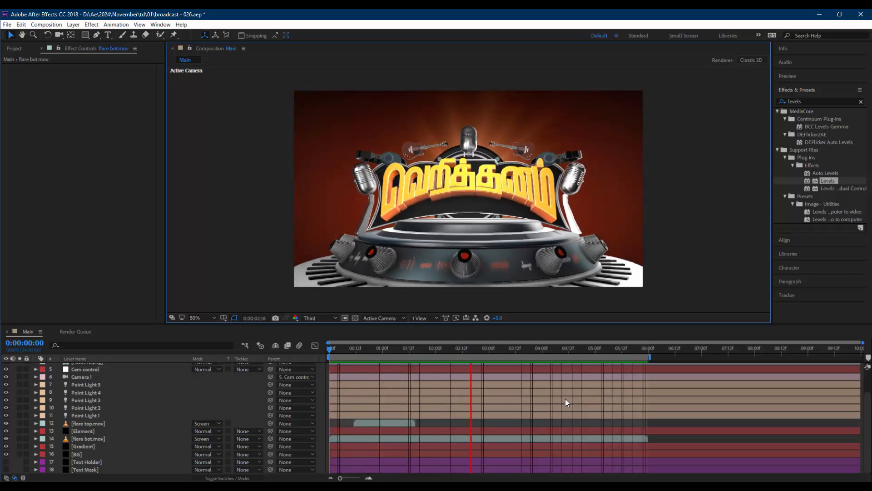
{"action": "key", "text": "space"}
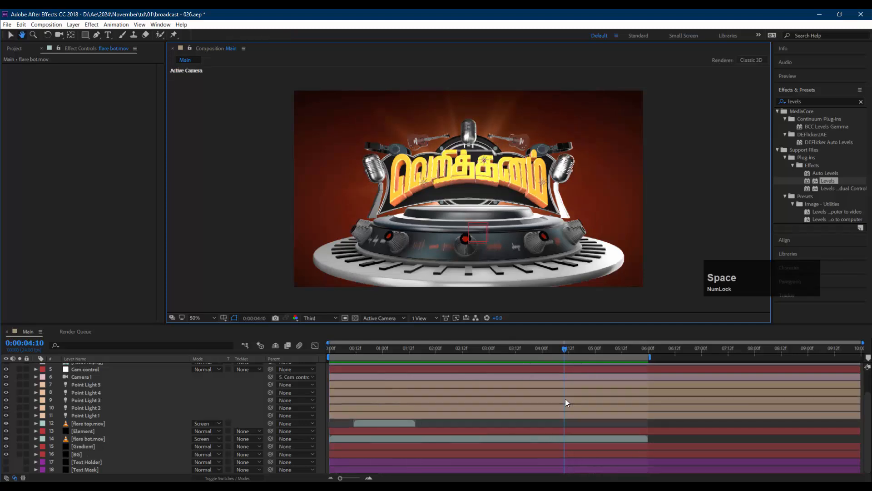
Save the project as the next incremental version, broadcast - 027.aep
{"action": "key", "text": "ctrl+alt+s"}
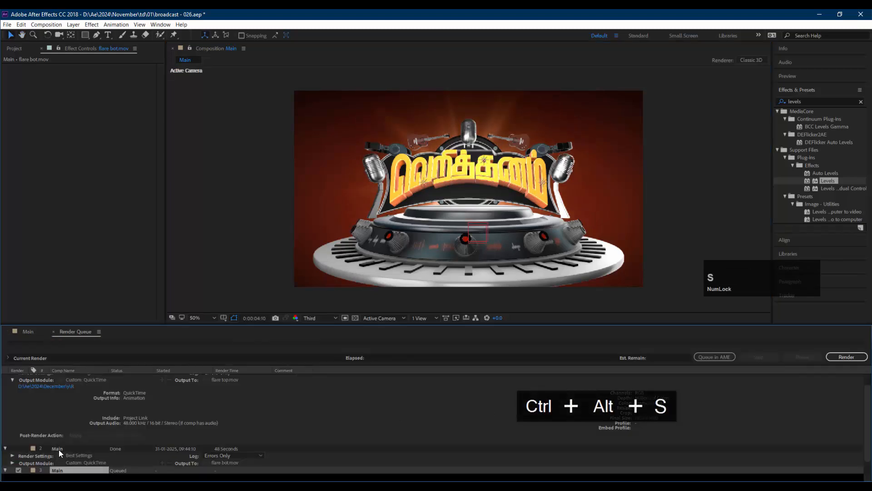
{"action": "left_click", "coordinate": [77, 469]}
{"action": "key", "text": "ctrl+shift+alt+s"}
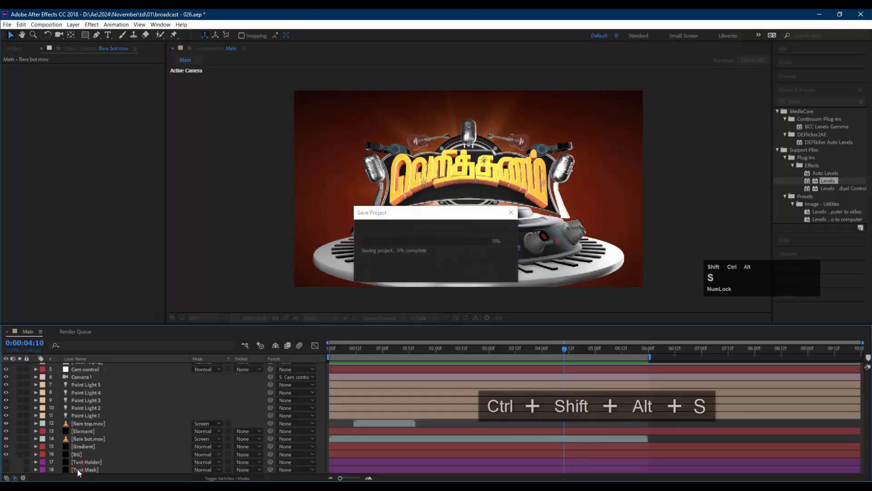
{"action": "scroll", "coordinate": [465, 447], "scroll_direction": "up", "scroll_amount": 3}
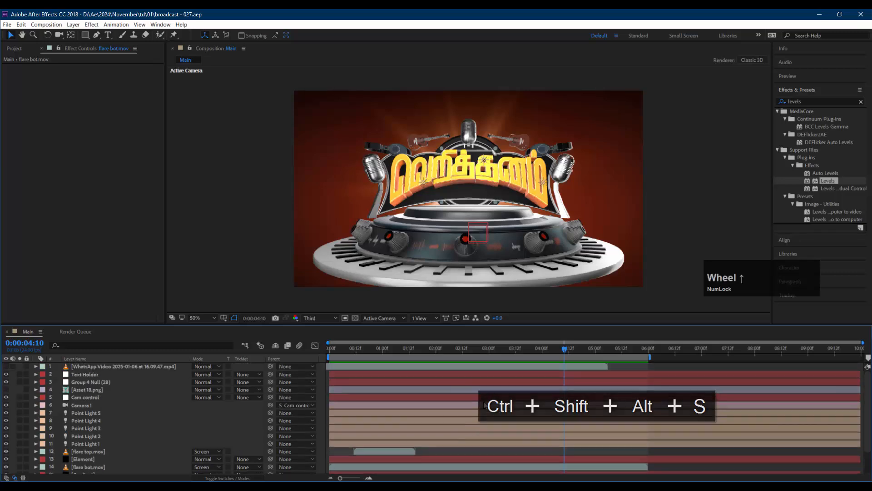
Add Shockwave_Organic_02.mov and Shockwave_Pulse_01.mov to the Main composition and place both layers between Element and flare bot.mov
{"action": "key", "text": "ctrl+a"}
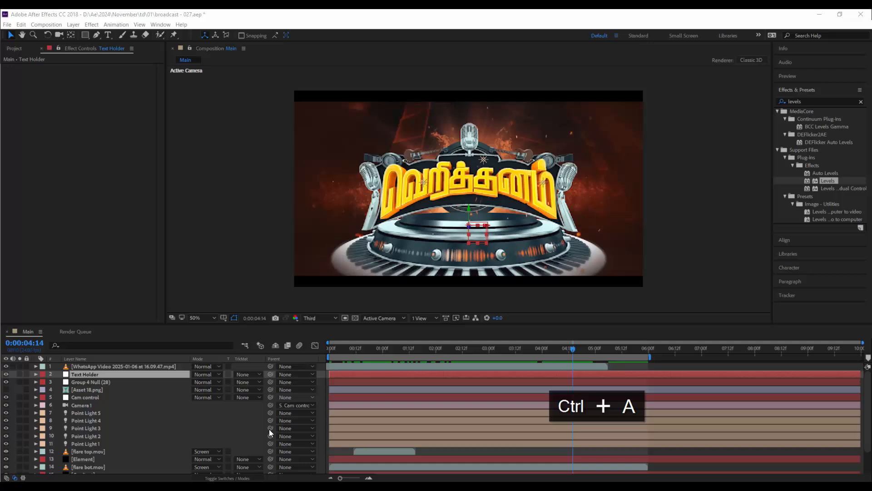
{"action": "scroll", "coordinate": [73, 428], "scroll_direction": "down", "scroll_amount": 2}
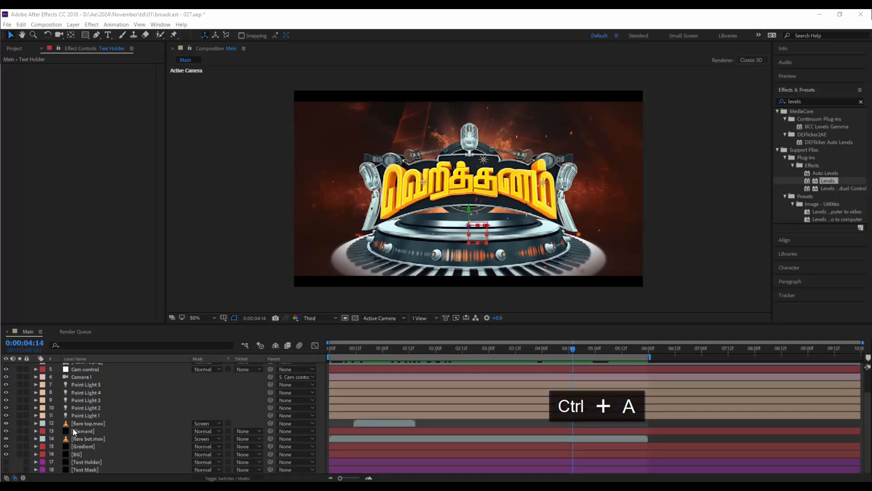
{"action": "left_click", "coordinate": [89, 439]}
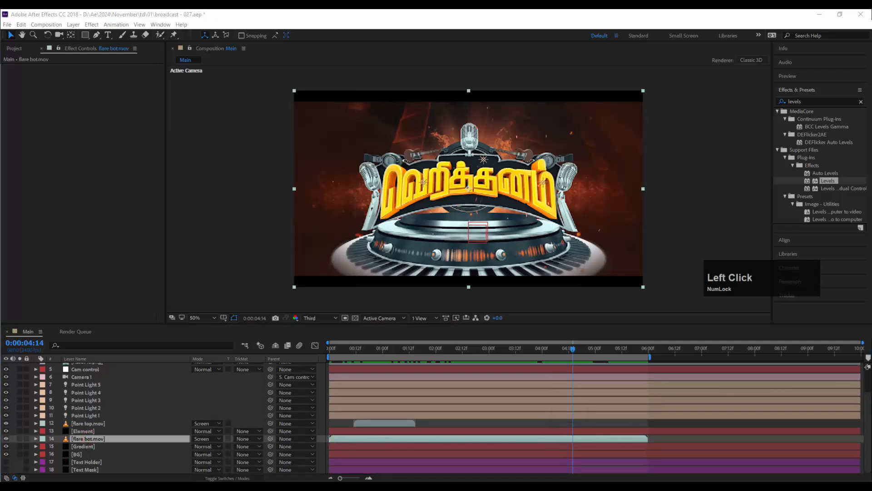
{"action": "left_click_drag", "start_coordinate": [142, 447], "coordinate": [125, 424]}
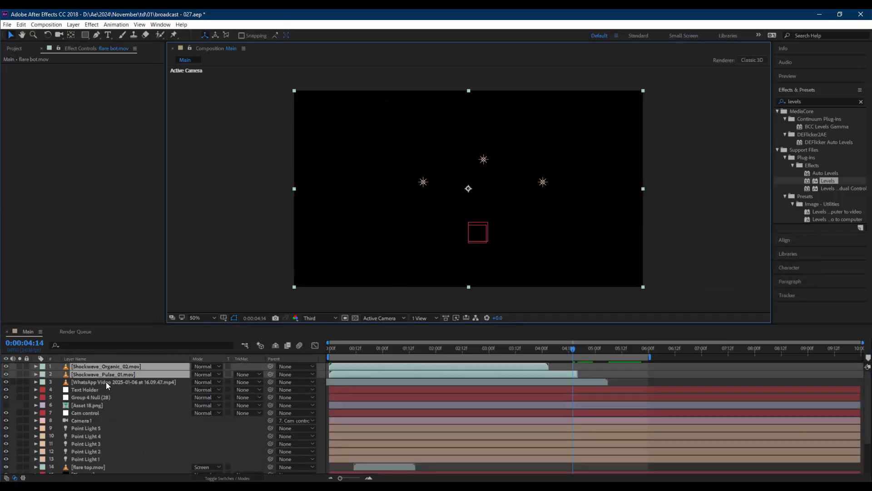
{"action": "left_click_drag", "start_coordinate": [113, 375], "coordinate": [139, 437]}
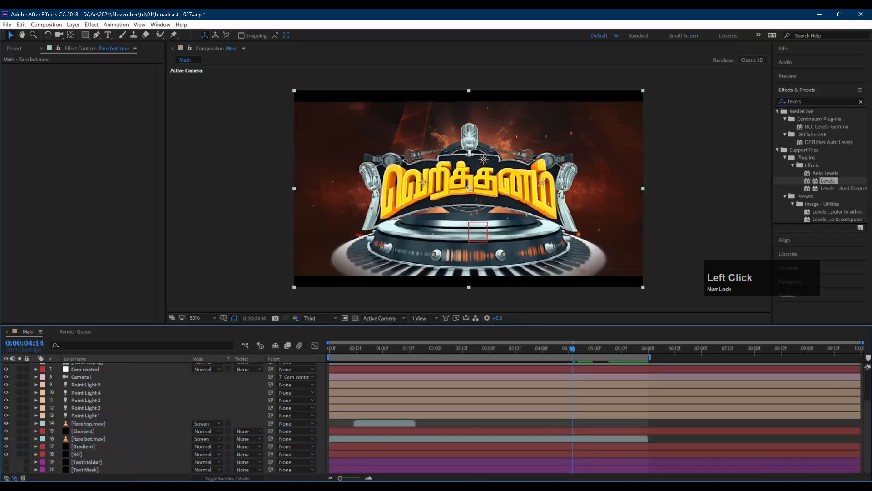
{"action": "left_click", "coordinate": [609, 427]}
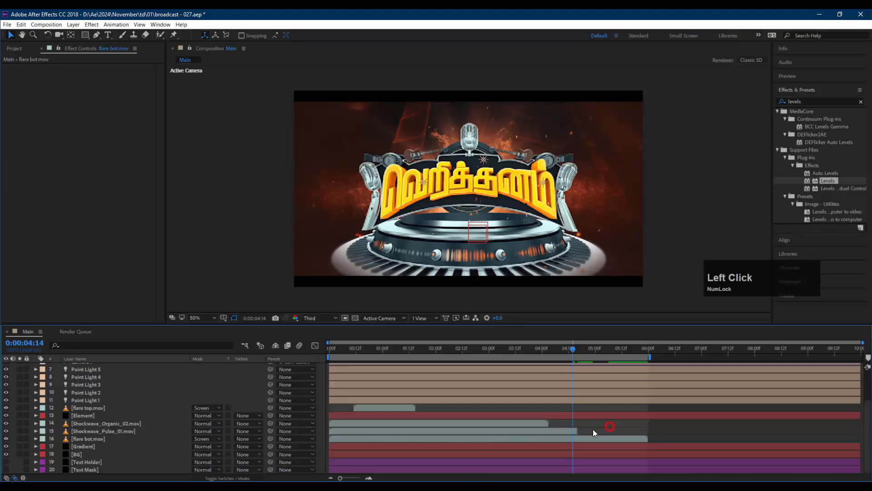
Slide both shockwave layers to start at about 0:00:01:05 and hide the WhatsApp reference video layer
{"action": "left_click", "coordinate": [105, 423]}
{"action": "left_click", "coordinate": [103, 427], "text": "shift"}
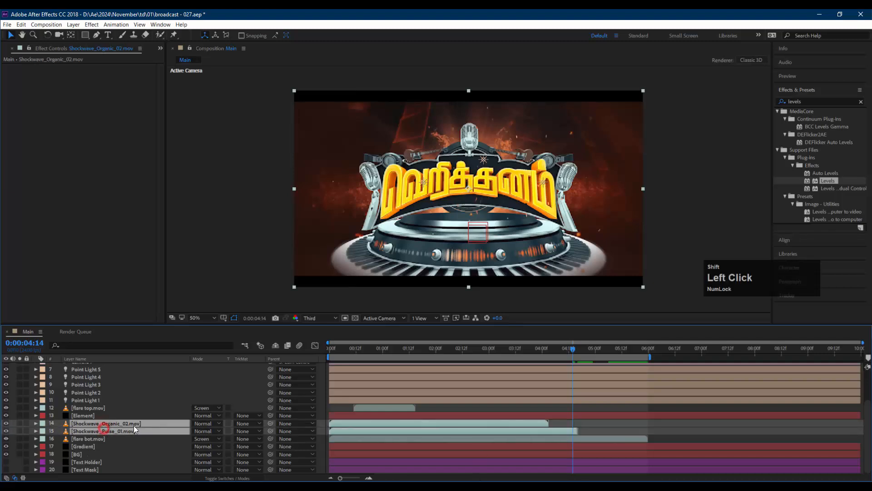
{"action": "left_click_drag", "start_coordinate": [384, 427], "coordinate": [442, 422]}
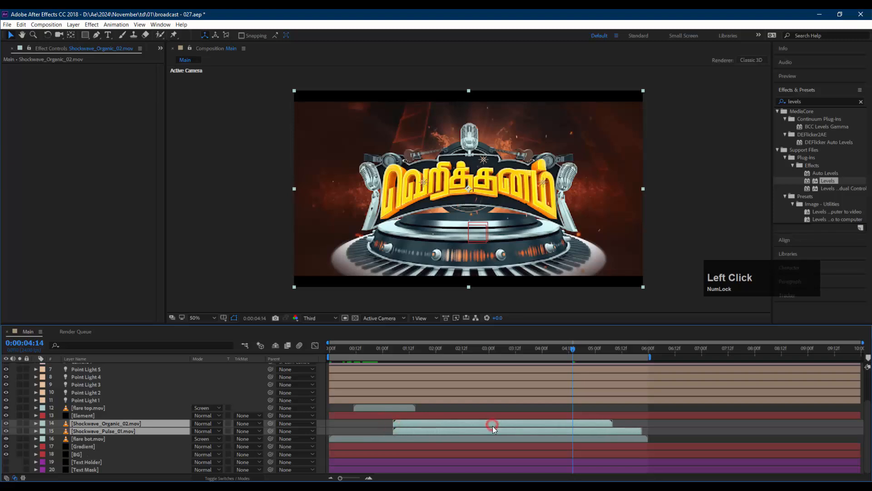
{"action": "scroll", "coordinate": [38, 387], "scroll_direction": "up", "scroll_amount": 3}
{"action": "left_click", "coordinate": [7, 366]}
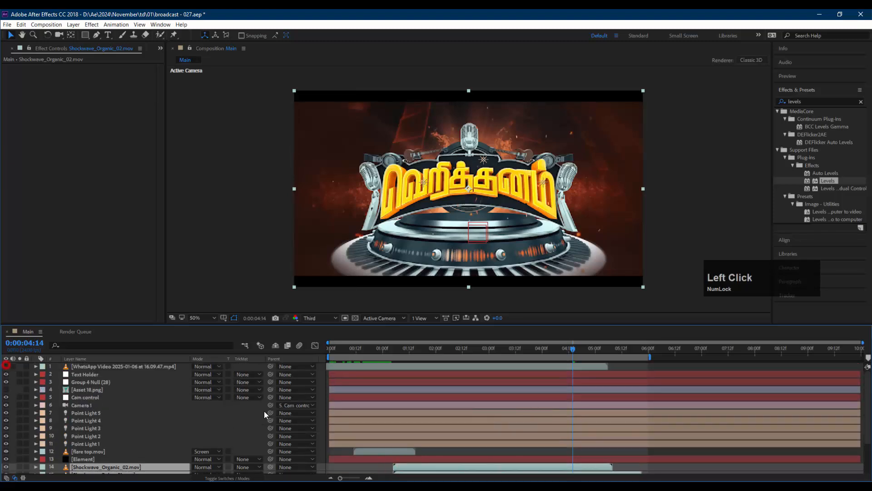
Shift Shockwave_Pulse_01.mov to start at about 0:00:02:09 and Shockwave_Organic_02.mov at about 0:00:03:02, and preview the frame at 0:00:03:00
{"action": "scroll", "coordinate": [490, 435], "scroll_direction": "down", "scroll_amount": 3}
{"action": "left_click_drag", "start_coordinate": [437, 426], "coordinate": [509, 425]}
{"action": "left_click", "coordinate": [446, 427]}
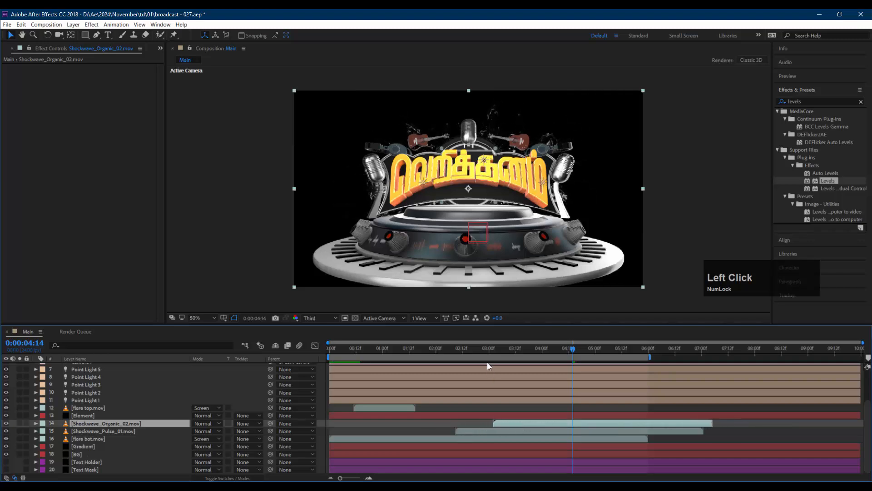
{"action": "mouse_move", "coordinate": [486, 348]}
{"action": "left_mouse_down"}
{"action": "mouse_move", "coordinate": [461, 348]}
{"action": "mouse_move", "coordinate": [500, 348]}
{"action": "mouse_move", "coordinate": [489, 348]}
{"action": "left_mouse_up"}
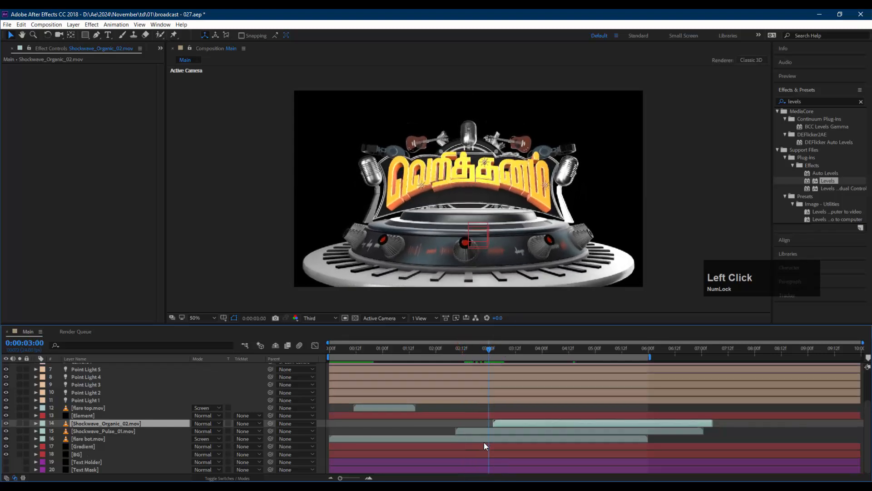
Set both shockwave layers to the Screen blending mode and align their starts at about 0:00:02:07
{"action": "left_click", "coordinate": [491, 432], "text": "shift"}
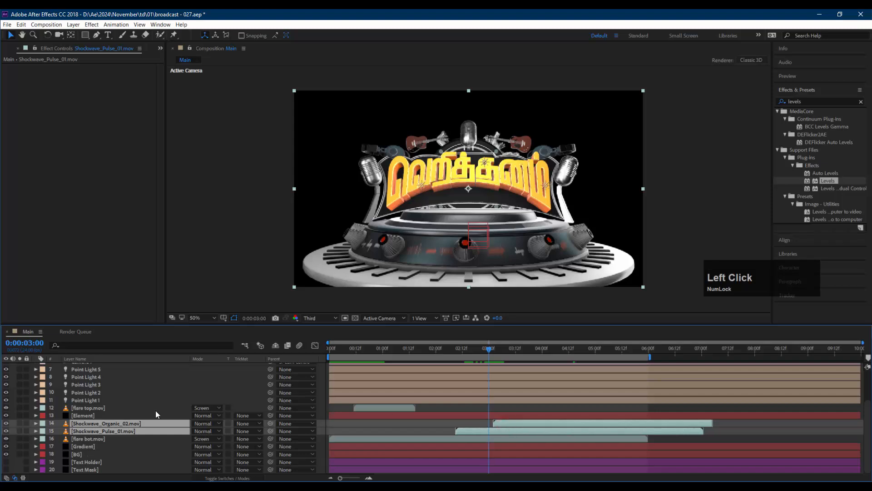
{"action": "left_click", "coordinate": [207, 425]}
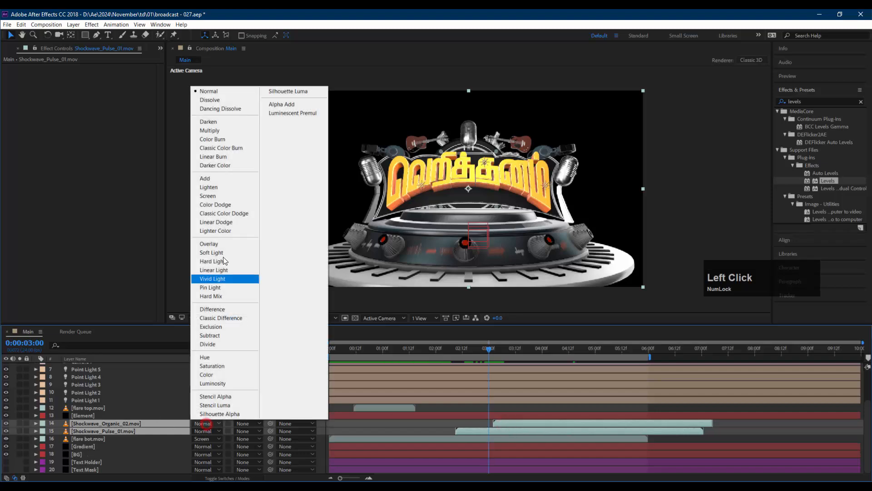
{"action": "left_click", "coordinate": [239, 197]}
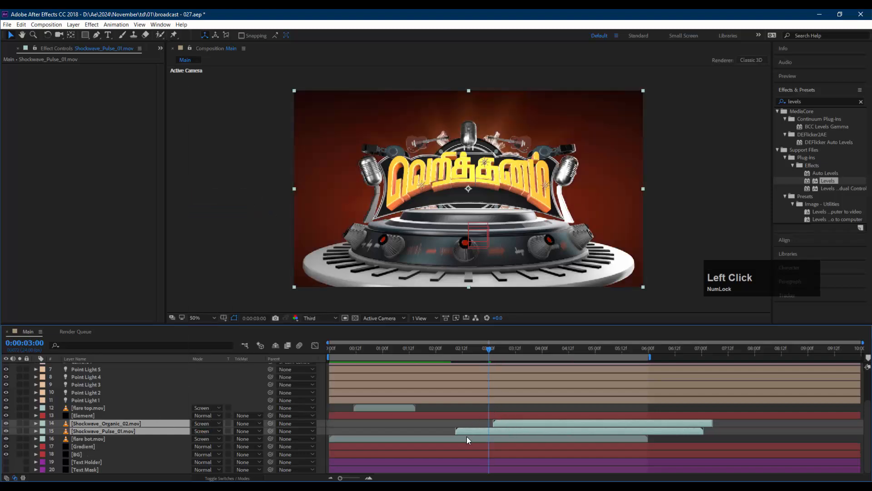
{"action": "left_click_drag", "start_coordinate": [504, 431], "coordinate": [474, 429]}
{"action": "left_click", "coordinate": [444, 422]}
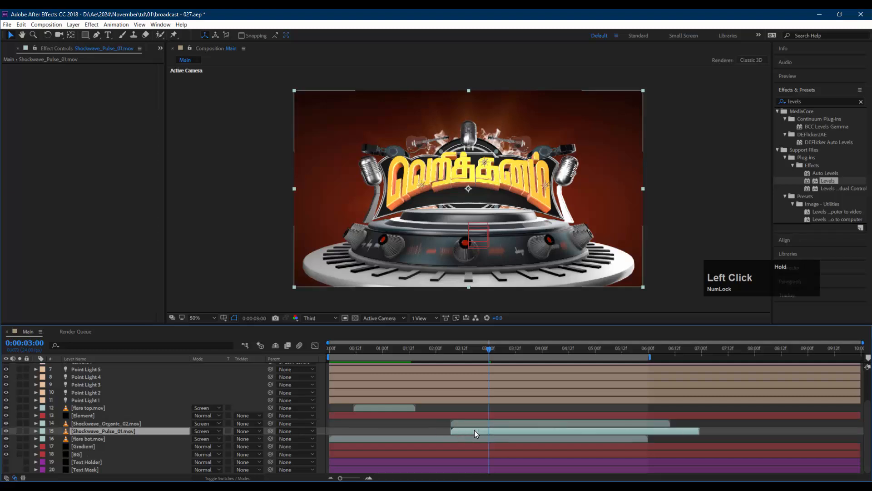
Find the Tint effect and apply it to Shockwave_Organic_02.mov
{"action": "left_click", "coordinate": [134, 424]}
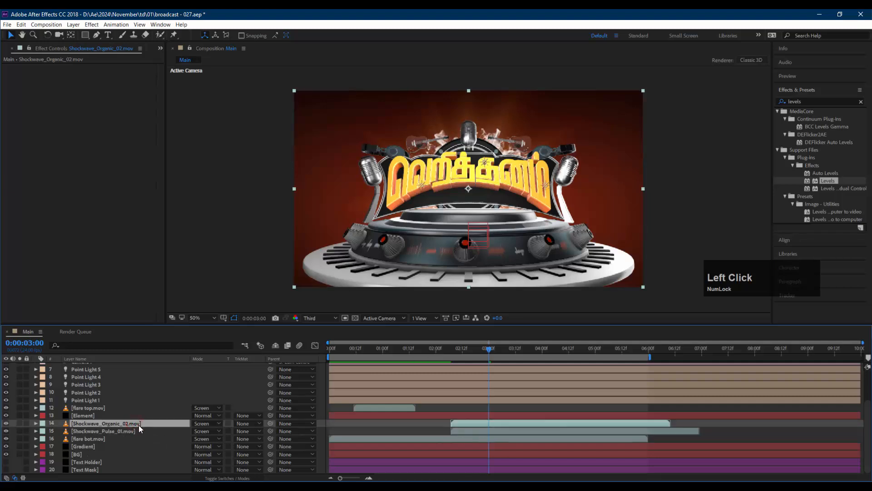
{"action": "left_click_drag", "start_coordinate": [812, 101], "coordinate": [782, 100]}
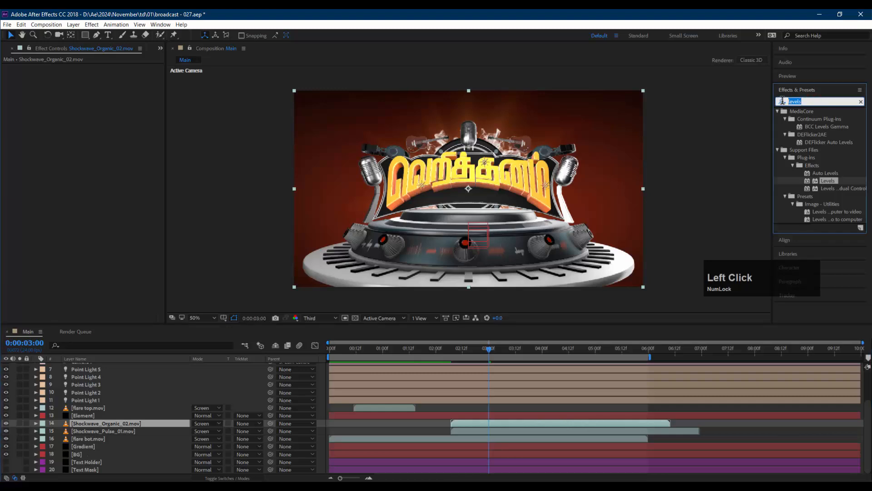
{"action": "key", "text": "ctrl+a"}
{"action": "type", "text": "hue"}
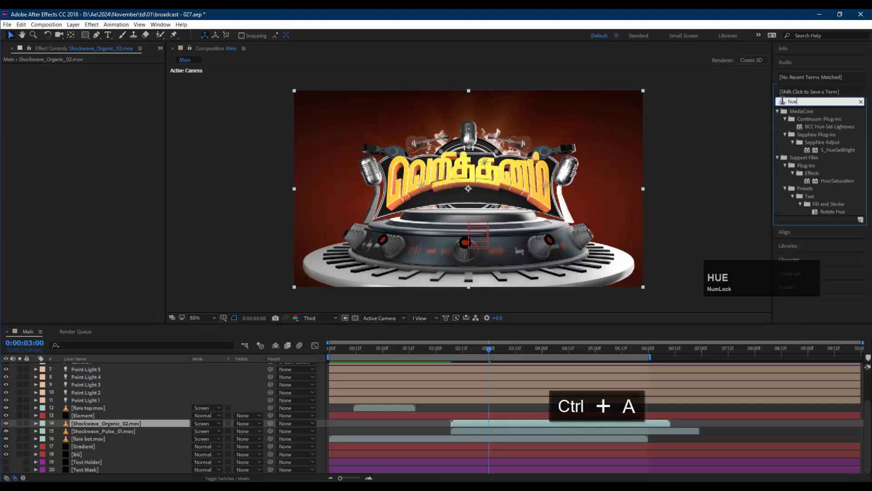
{"action": "key", "text": "ctrl+a"}
{"action": "type", "text": "tint"}
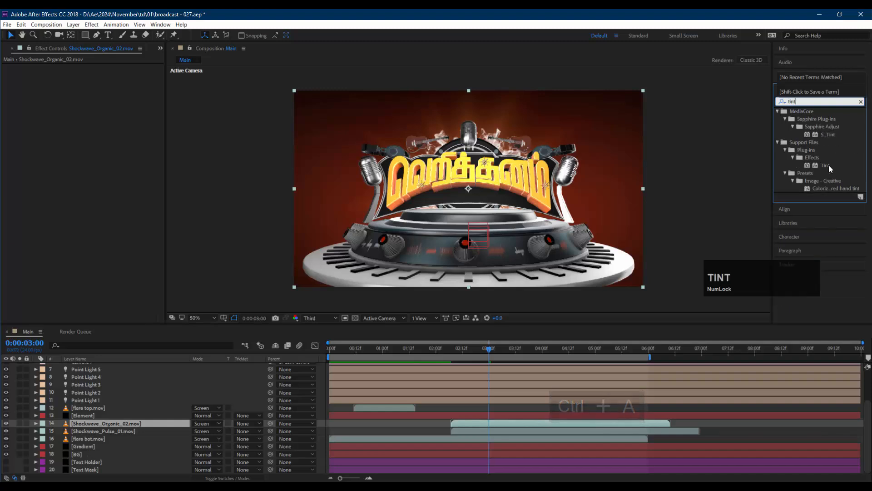
{"action": "left_click_drag", "start_coordinate": [825, 166], "coordinate": [95, 50]}
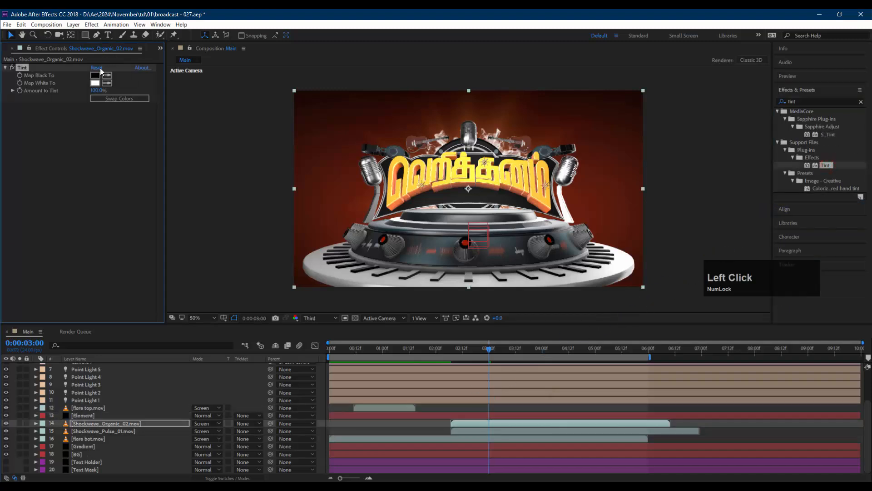
Set the Tint effect's Map White To colour on Shockwave_Organic_02.mov to light orange, FFB485
{"action": "left_click", "coordinate": [94, 83]}
{"action": "left_click_drag", "start_coordinate": [731, 139], "coordinate": [710, 101]}
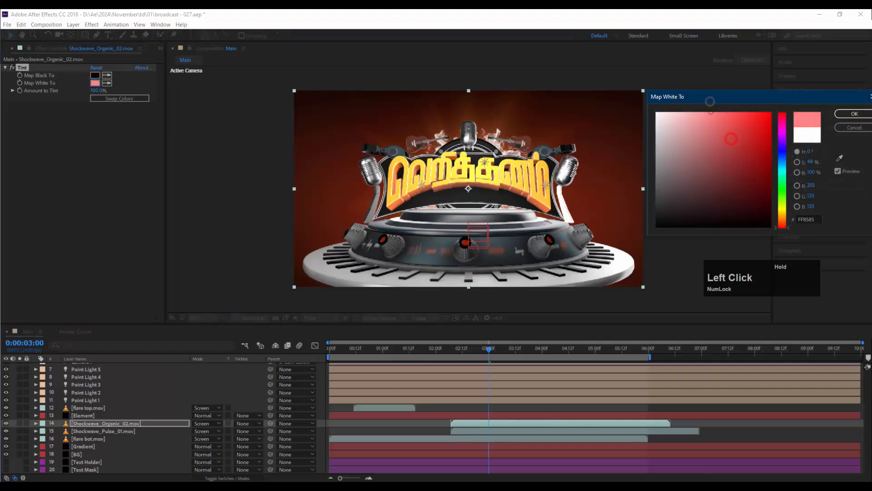
{"action": "left_click_drag", "start_coordinate": [779, 212], "coordinate": [783, 223]}
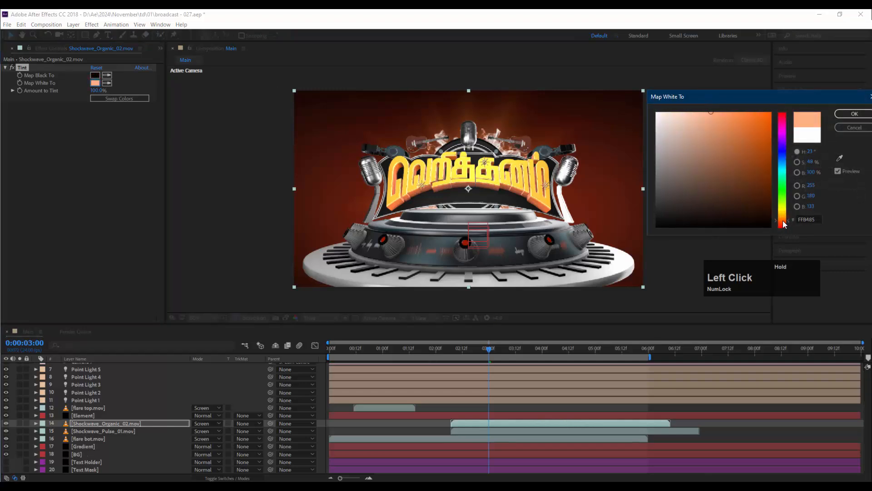
{"action": "left_click", "coordinate": [848, 115]}
Copy the Tint effect to Shockwave_Pulse_01.mov and set its Map White To colour to the stronger orange FF7824
{"action": "key", "text": "ctrl+c"}
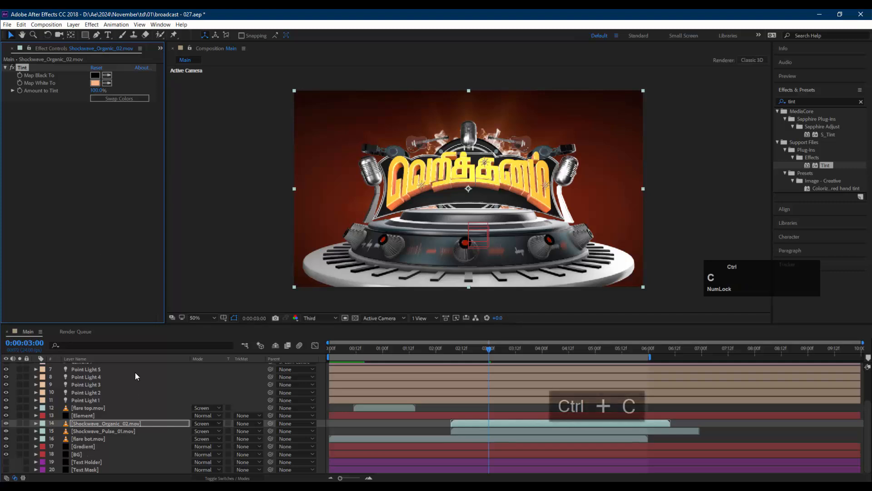
{"action": "left_click", "coordinate": [105, 433]}
{"action": "key", "text": "ctrl+v"}
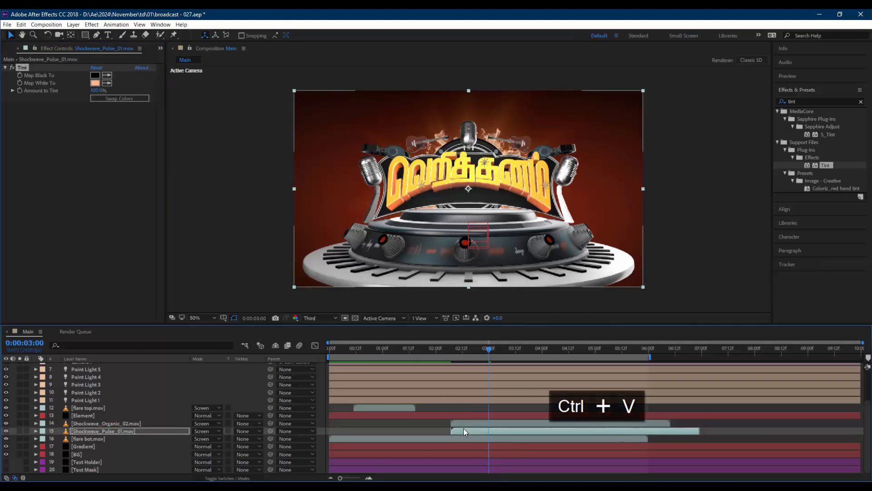
{"action": "left_click", "coordinate": [95, 83]}
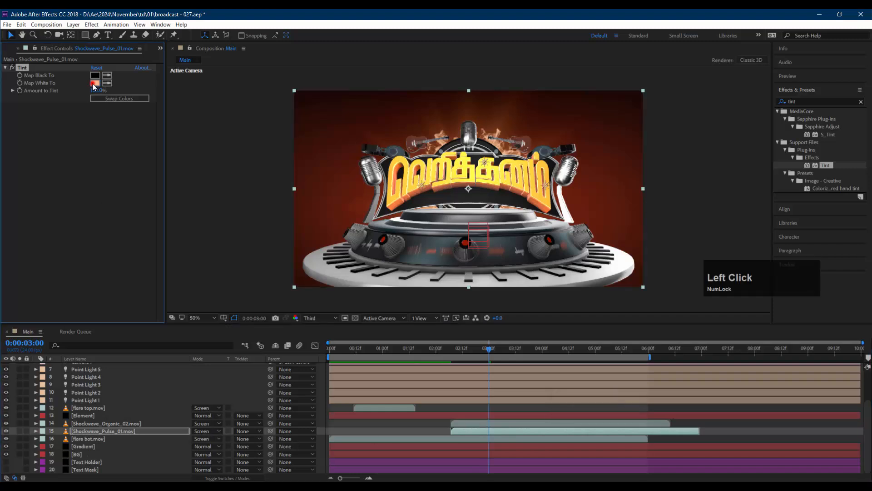
{"action": "left_click_drag", "start_coordinate": [752, 119], "coordinate": [755, 104]}
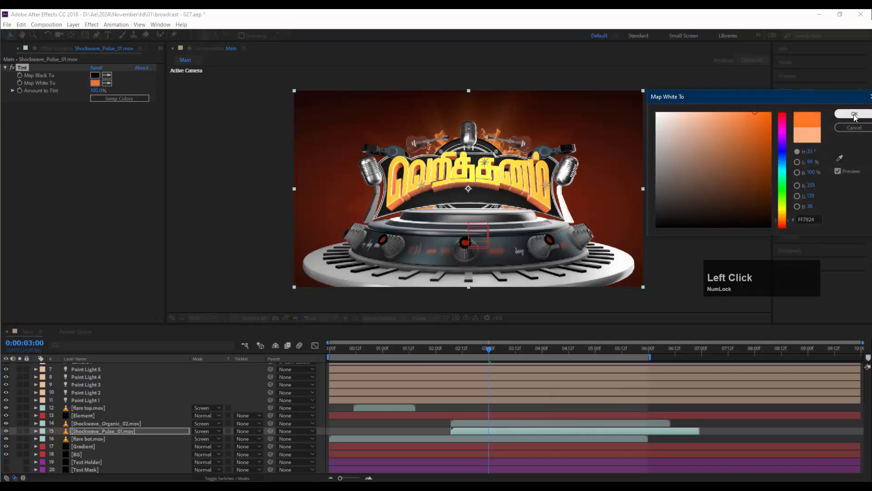
{"action": "left_click", "coordinate": [854, 114]}
At 0:00:04:06, scale Shockwave_Organic_02.mov to 121% and nudge its position slightly in the frame
{"action": "left_click_drag", "start_coordinate": [504, 348], "coordinate": [555, 348]}
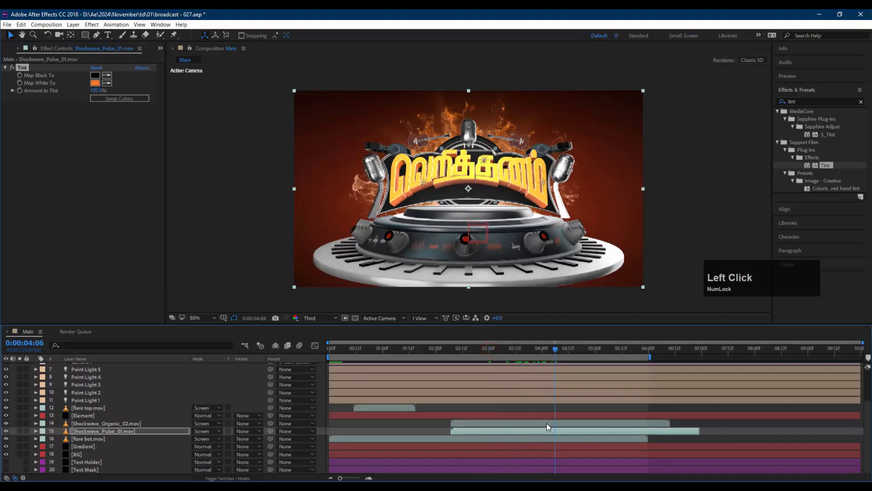
{"action": "left_click", "coordinate": [547, 423]}
{"action": "key", "text": "s"}
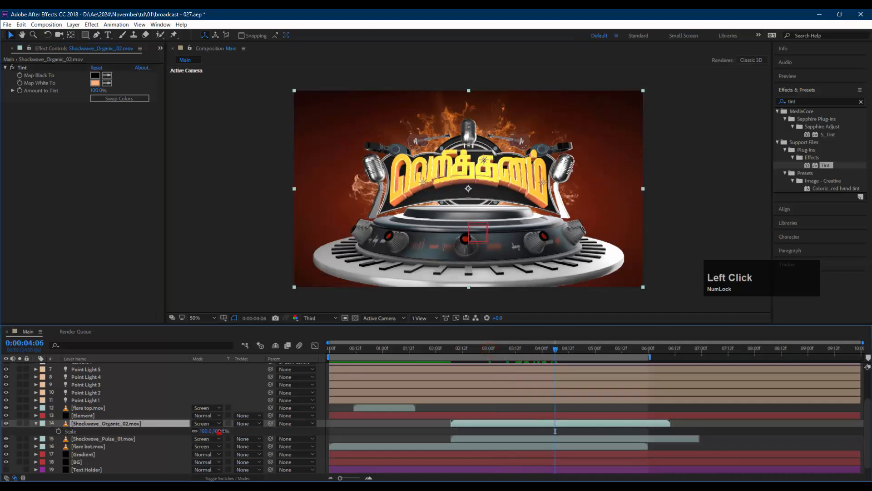
{"action": "left_click_drag", "start_coordinate": [220, 430], "coordinate": [230, 431]}
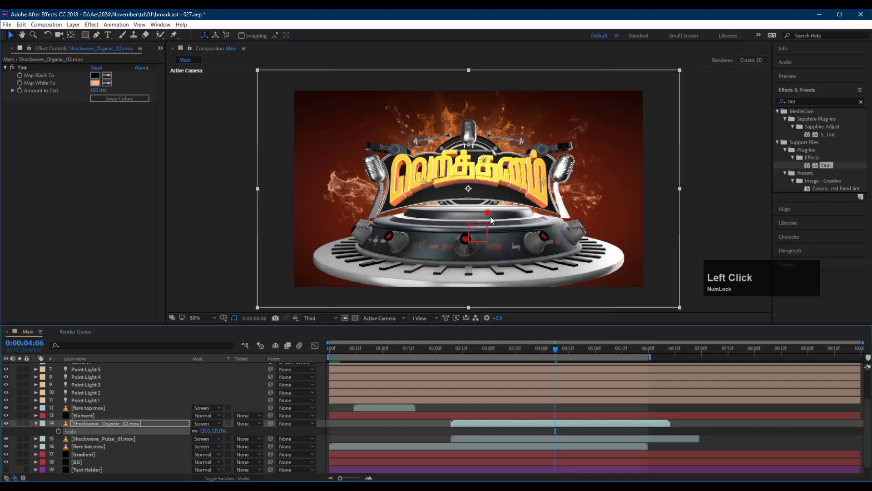
{"action": "left_click_drag", "start_coordinate": [490, 218], "coordinate": [489, 212]}
Scale Shockwave_Pulse_01.mov to 114%
{"action": "left_click", "coordinate": [103, 438]}
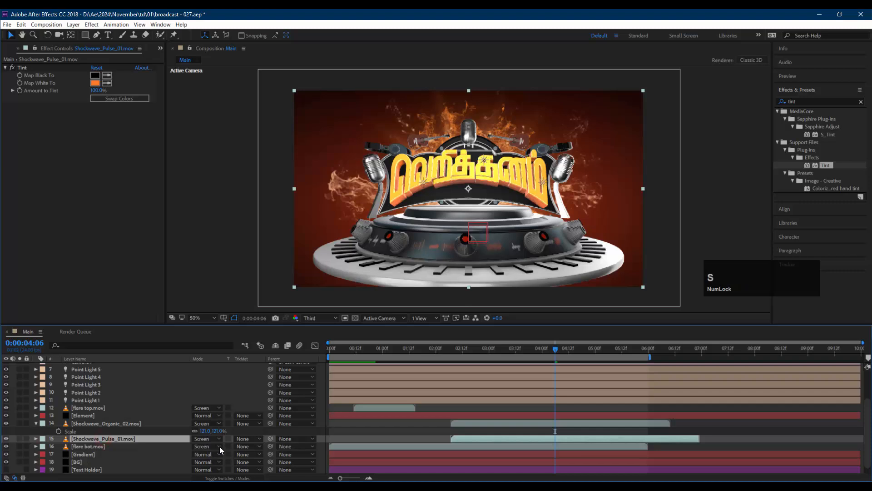
{"action": "key", "text": "s"}
{"action": "left_click_drag", "start_coordinate": [219, 446], "coordinate": [226, 446]}
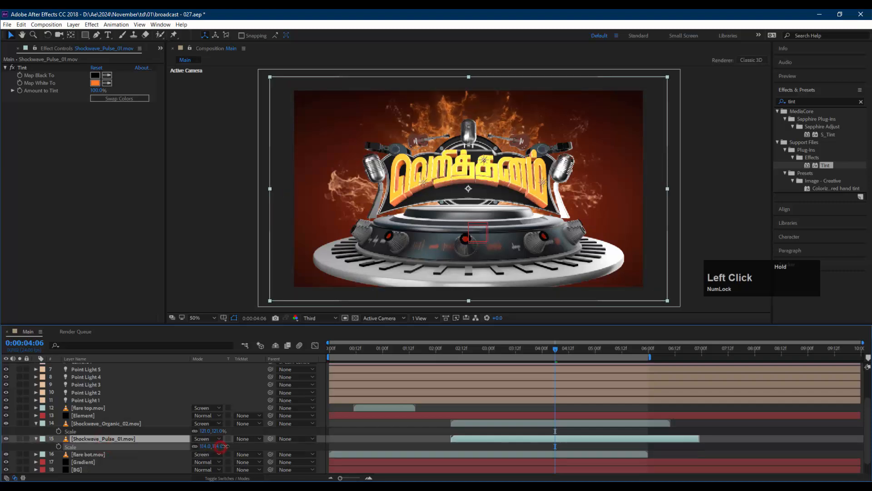
{"action": "left_click", "coordinate": [485, 168]}
{"action": "key", "text": "ctrl+z"}
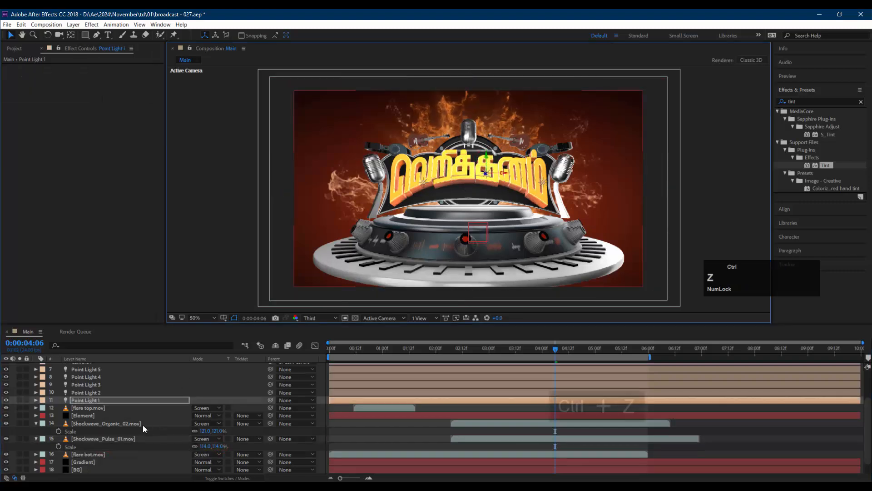
Move Shockwave_Organic_02.mov and Shockwave_Pulse_01.mov slightly lower in the frame behind the title, and select both layers
{"action": "left_click", "coordinate": [113, 419]}
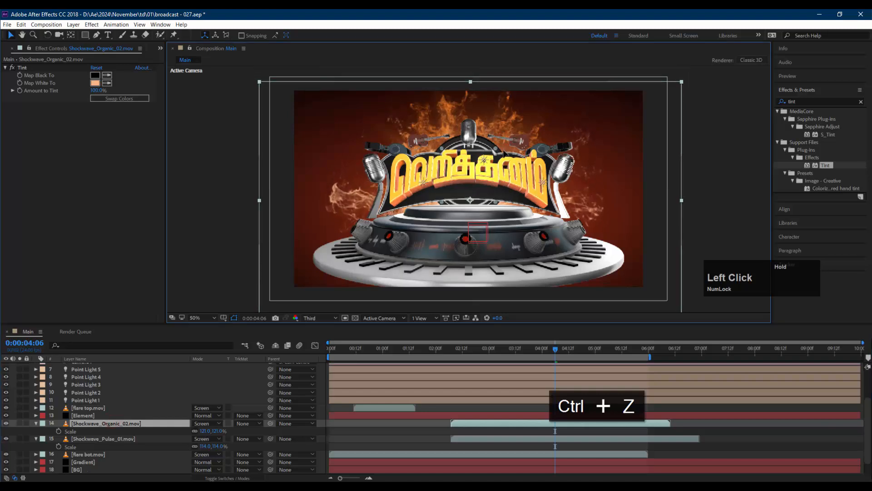
{"action": "left_click_drag", "start_coordinate": [503, 153], "coordinate": [504, 146]}
{"action": "left_click", "coordinate": [115, 439]}
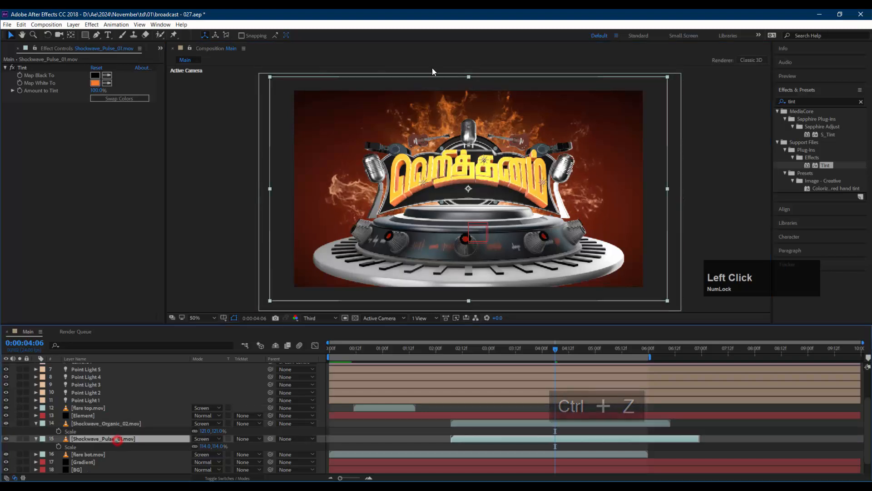
{"action": "left_click_drag", "start_coordinate": [494, 143], "coordinate": [489, 137]}
{"action": "left_click", "coordinate": [468, 422], "text": "shift"}
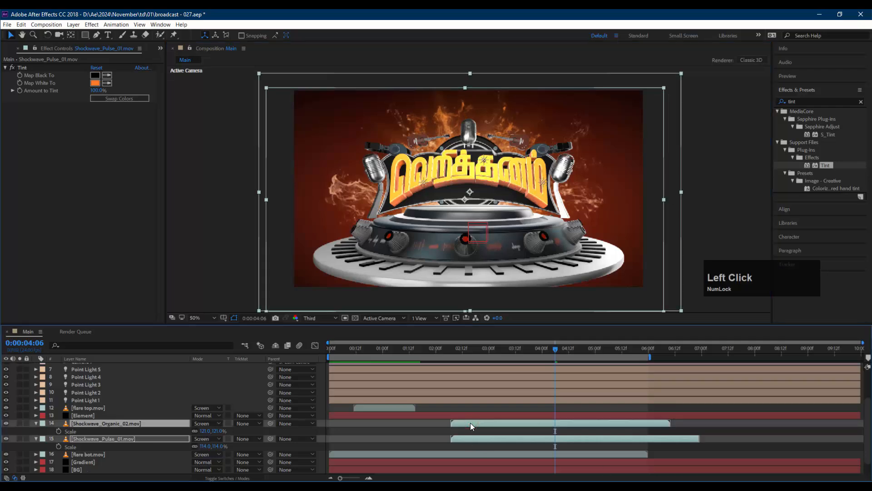
Preview the animation and shift both shockwave layers earlier to start at about 0:00:02:00, checking the new timing in playback
{"action": "left_click_drag", "start_coordinate": [451, 351], "coordinate": [311, 364]}
{"action": "key", "text": "space"}
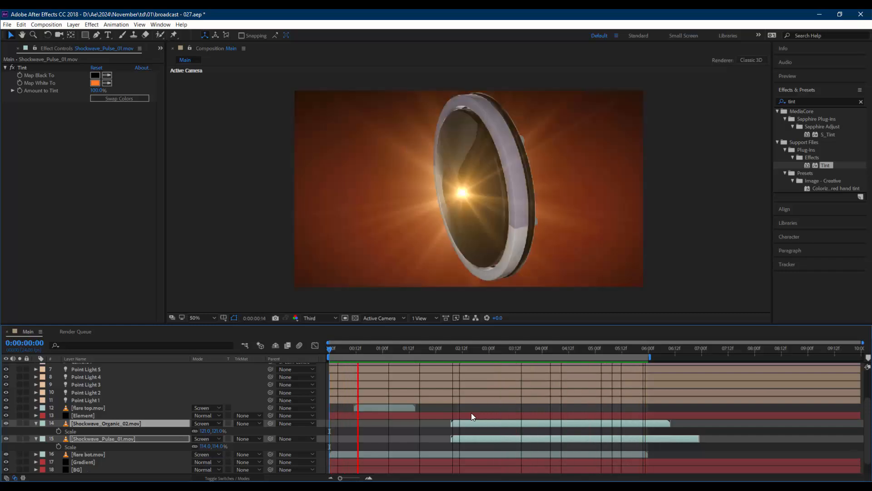
{"action": "key", "text": "space"}
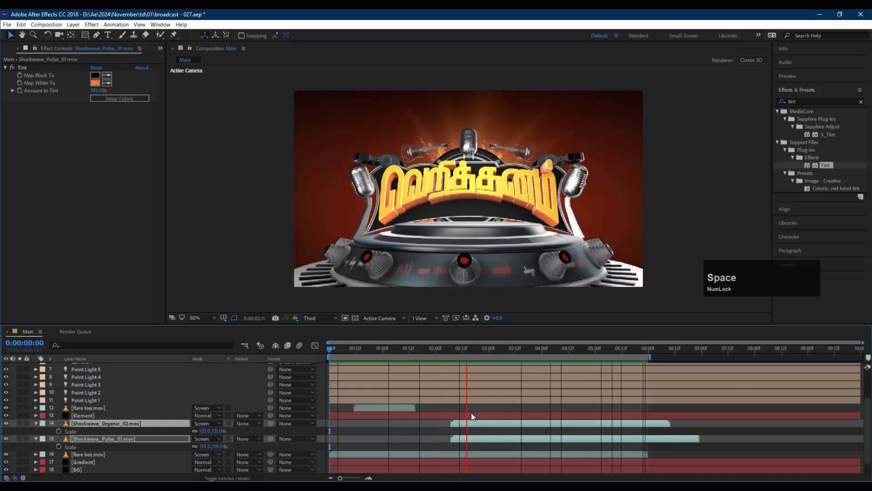
{"action": "left_click_drag", "start_coordinate": [475, 428], "coordinate": [460, 425]}
{"action": "key", "text": "space"}
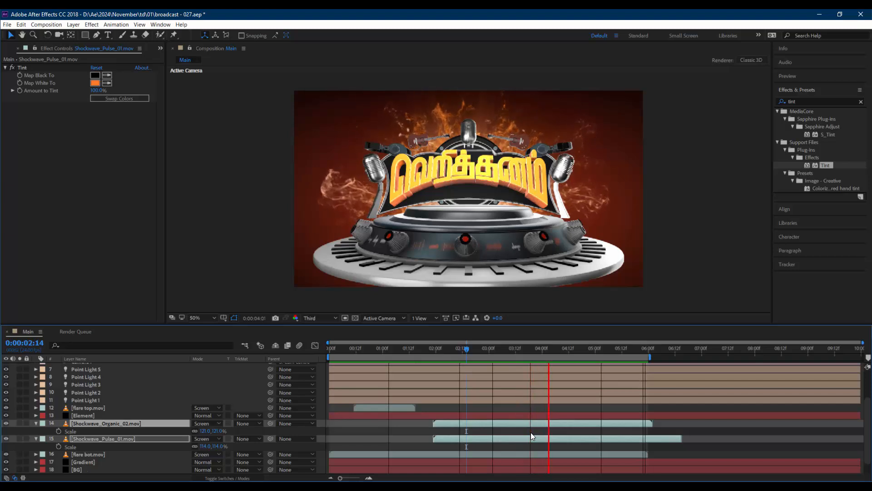
{"action": "key", "text": "space"}
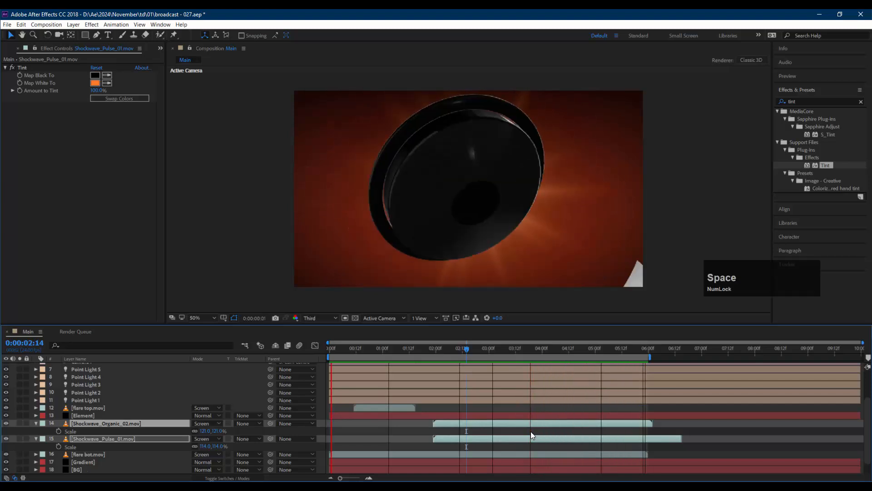
{"action": "left_click", "coordinate": [383, 438]}
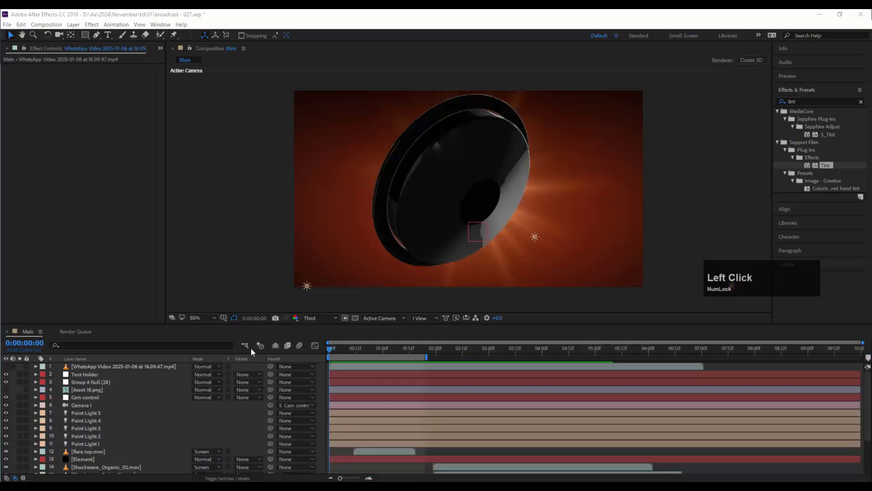
Reveal the Main composition in the project, duplicate it and rename the copy Shot 1
{"action": "left_click", "coordinate": [40, 331]}
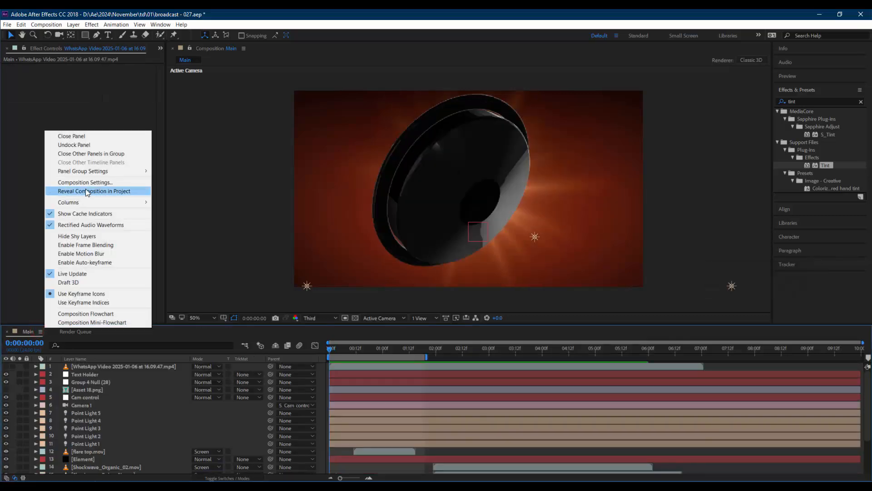
{"action": "left_click", "coordinate": [30, 327]}
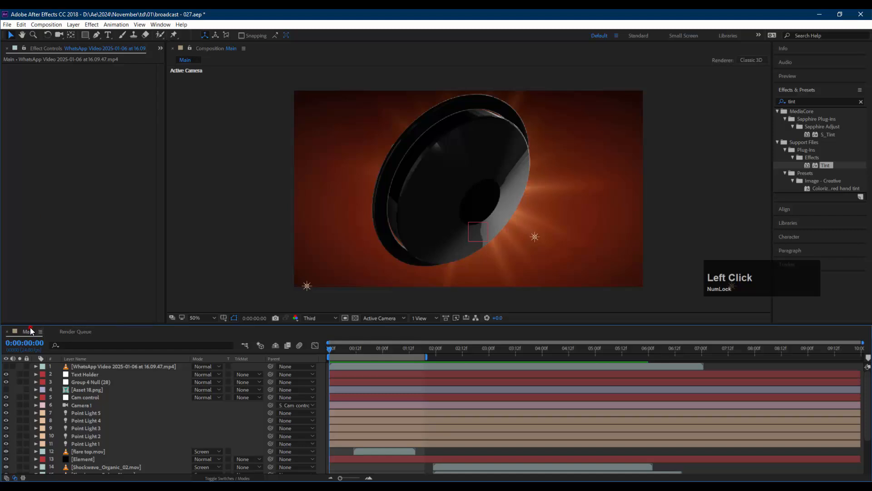
{"action": "left_click", "coordinate": [41, 332]}
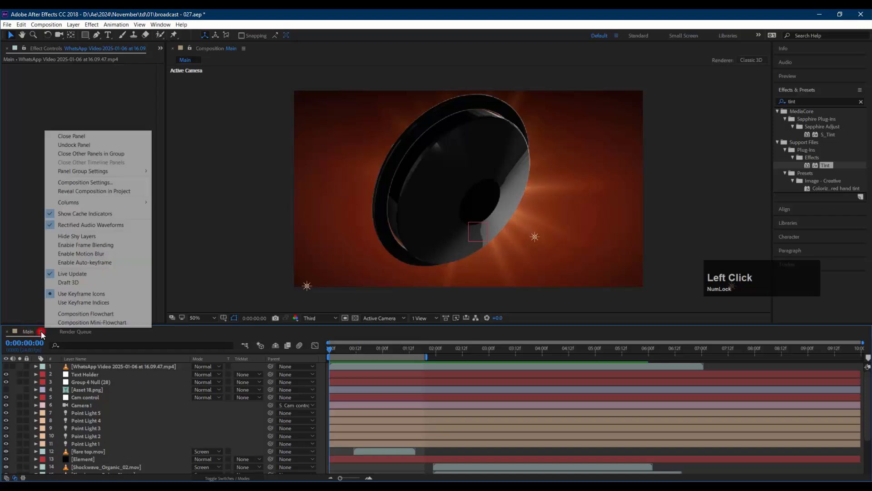
{"action": "left_click", "coordinate": [93, 193]}
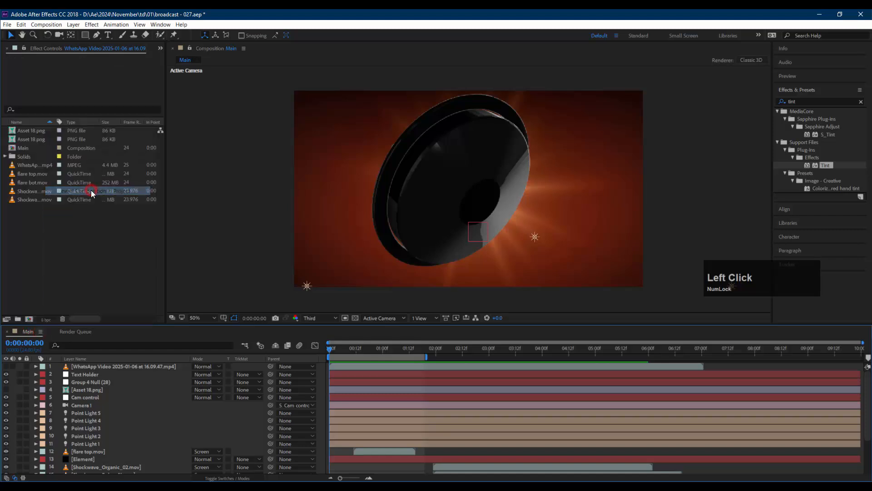
{"action": "left_click", "coordinate": [23, 147]}
{"action": "left_click", "coordinate": [24, 163]}
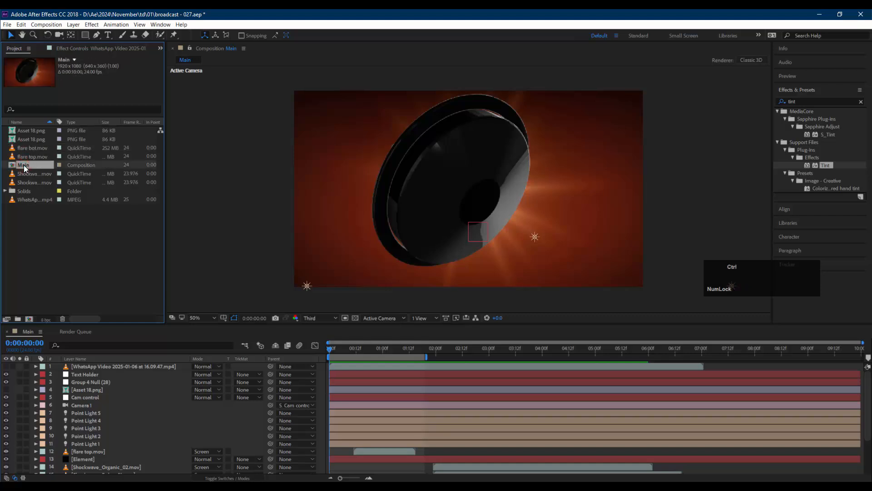
{"action": "key", "text": "ctrl+d"}
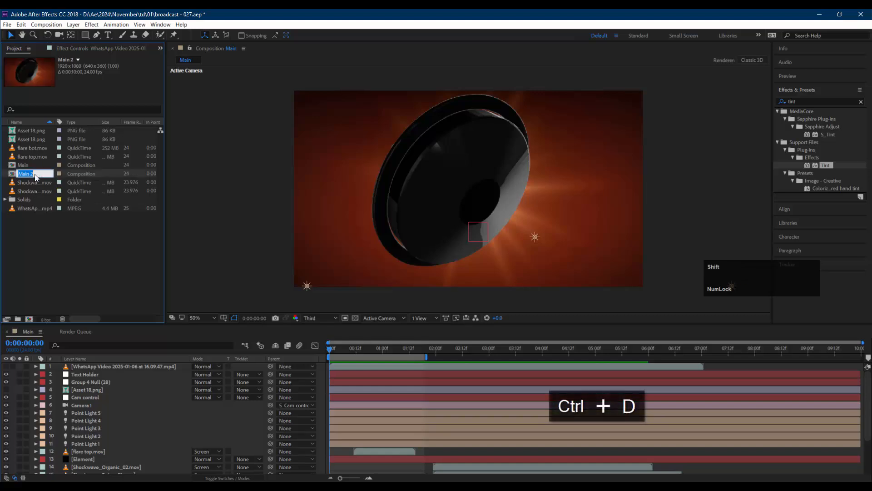
{"action": "type", "text": "t 1"}
{"action": "key", "text": "Return"}
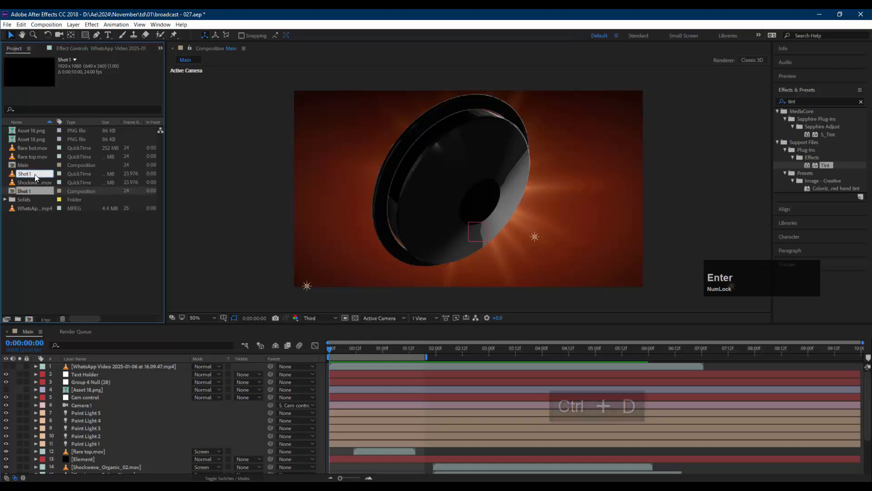
Open the Shot 1 composition and collapse the expanded properties of Shockwave_Pulse_01.mov, leaving no layers selected
{"action": "left_click", "coordinate": [37, 190]}
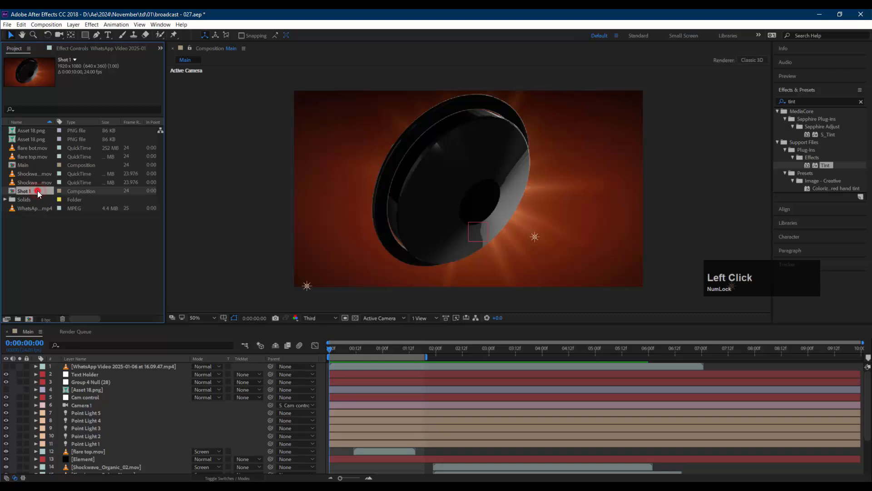
{"action": "double_click", "coordinate": [41, 196]}
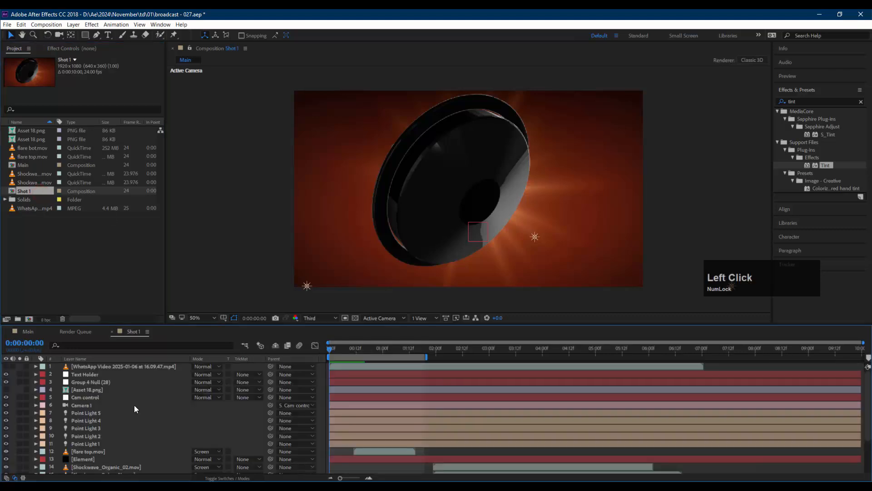
{"action": "scroll", "coordinate": [110, 411], "scroll_direction": "down", "scroll_amount": 3}
{"action": "left_click", "coordinate": [96, 408]}
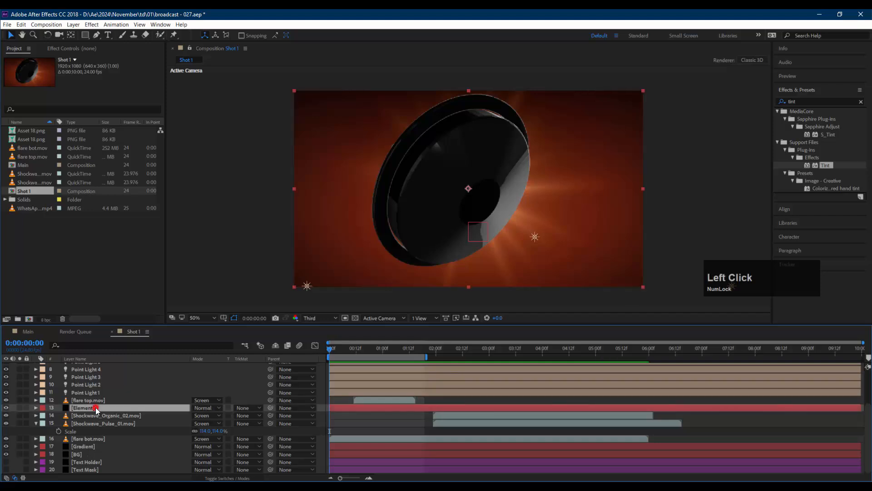
{"action": "scroll", "coordinate": [99, 403], "scroll_direction": "up", "scroll_amount": 3}
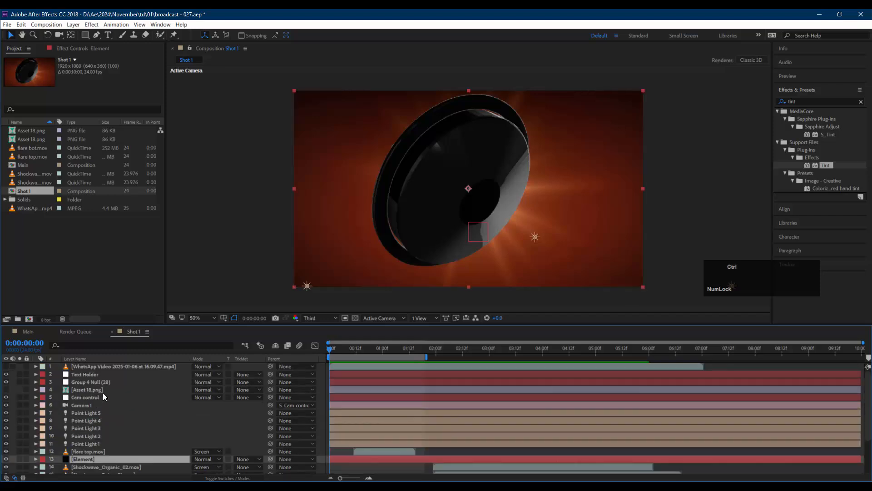
{"action": "key", "text": "ctrl+a"}
{"action": "scroll", "coordinate": [27, 463], "scroll_direction": "down", "scroll_amount": 3}
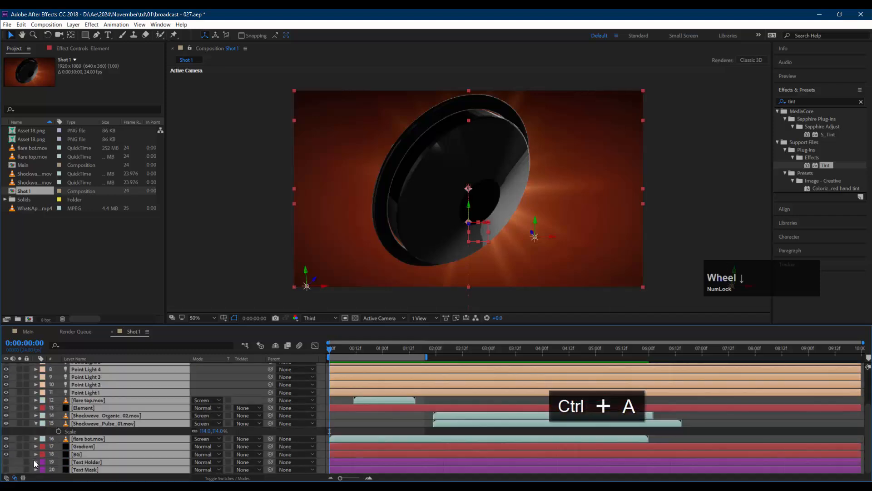
{"action": "left_click", "coordinate": [36, 424]}
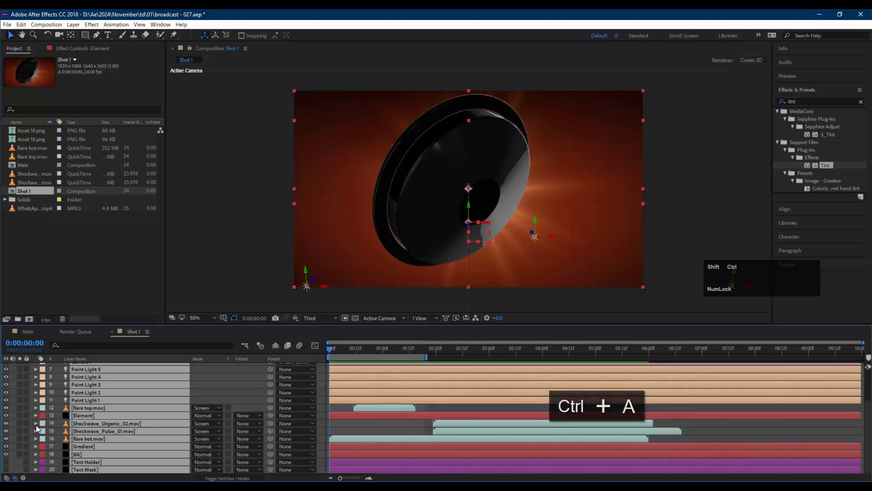
{"action": "key", "text": "ctrl+shift+a"}
{"action": "left_click", "coordinate": [14, 425]}
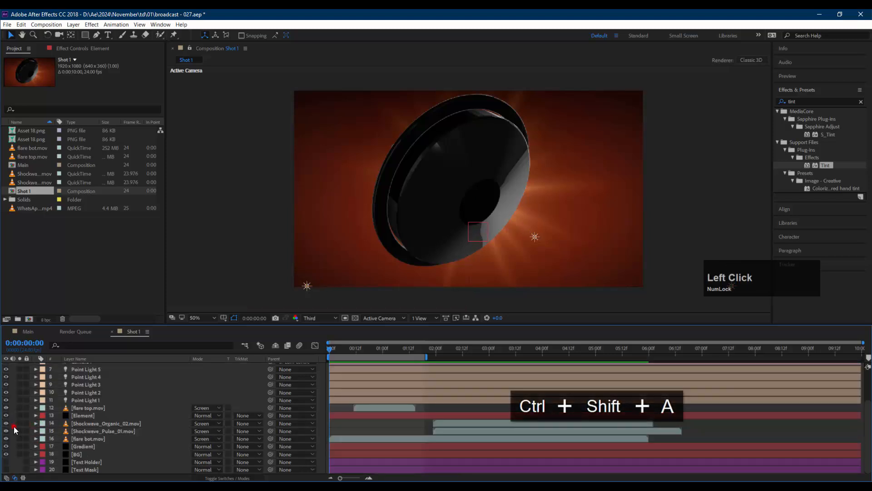
Open the Element layer's Scene Setup and collapse the Speakers, Models and Text main 2 entries in the scene list
{"action": "left_click", "coordinate": [86, 416]}
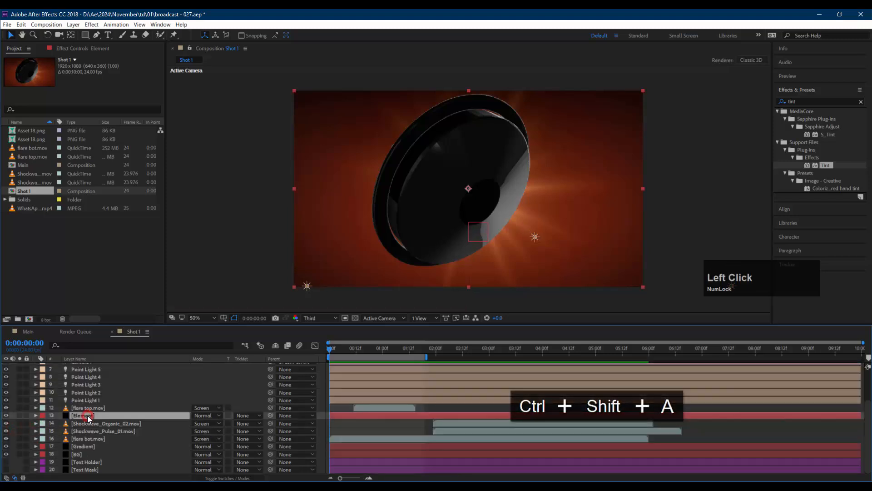
{"action": "left_click", "coordinate": [87, 49]}
{"action": "left_click", "coordinate": [56, 88]}
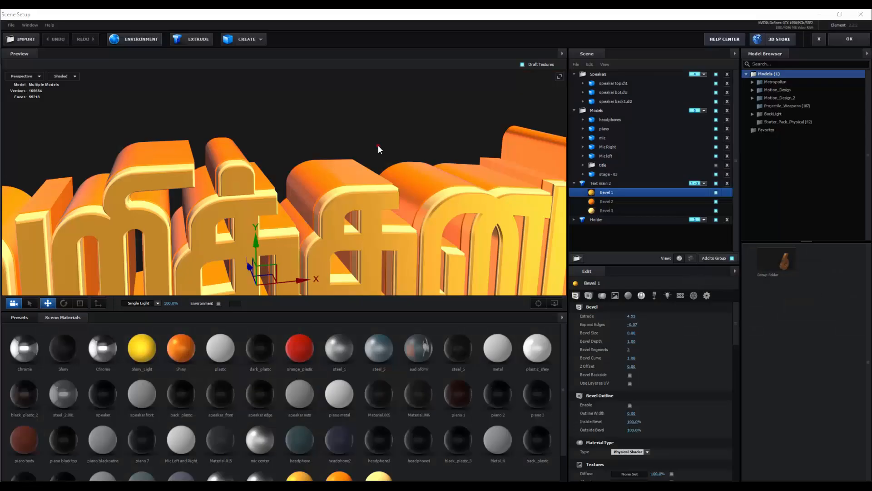
{"action": "left_click", "coordinate": [377, 147]}
{"action": "left_click", "coordinate": [574, 75]}
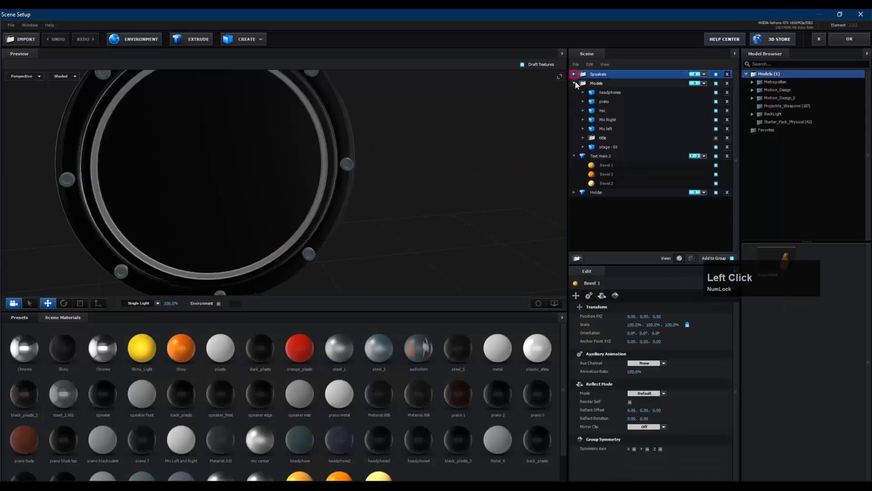
{"action": "left_click", "coordinate": [575, 83]}
{"action": "left_click", "coordinate": [573, 93]}
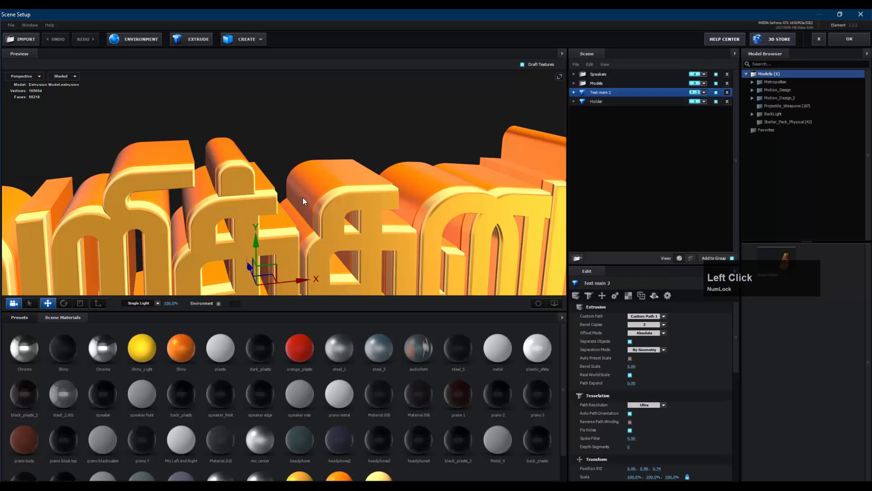
Delete the Holder, Models and Speakers entries from the scene, keeping only the Text main 2 extrusion
{"action": "scroll", "coordinate": [302, 200], "scroll_direction": "down", "scroll_amount": 5}
{"action": "left_click_drag", "start_coordinate": [313, 186], "coordinate": [332, 162]}
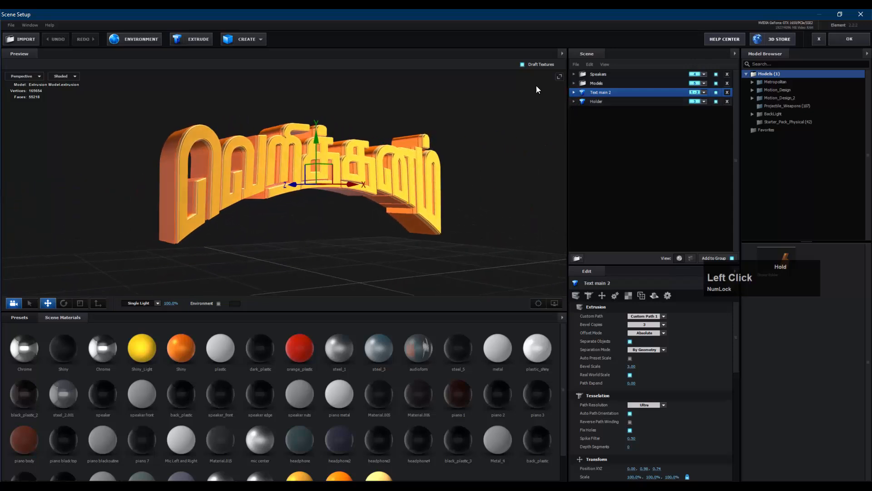
{"action": "left_click", "coordinate": [592, 101]}
{"action": "left_click", "coordinate": [597, 93]}
{"action": "left_click_drag", "start_coordinate": [476, 113], "coordinate": [405, 110]}
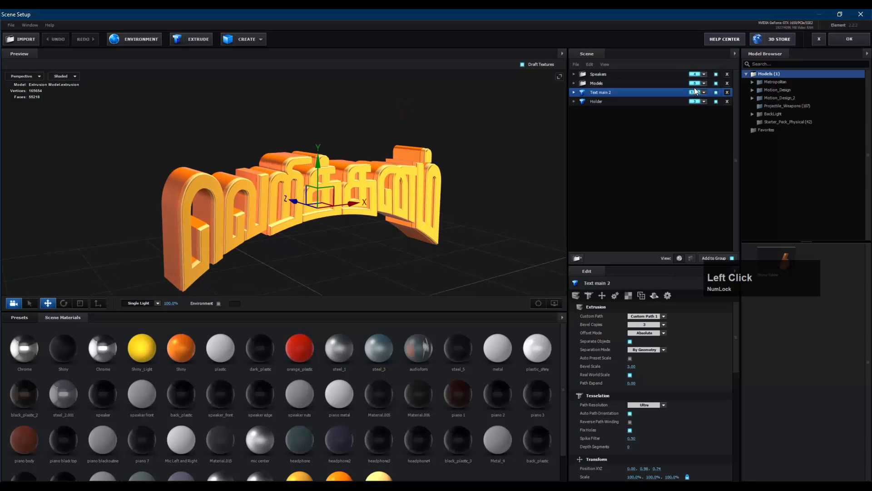
{"action": "left_click", "coordinate": [666, 102]}
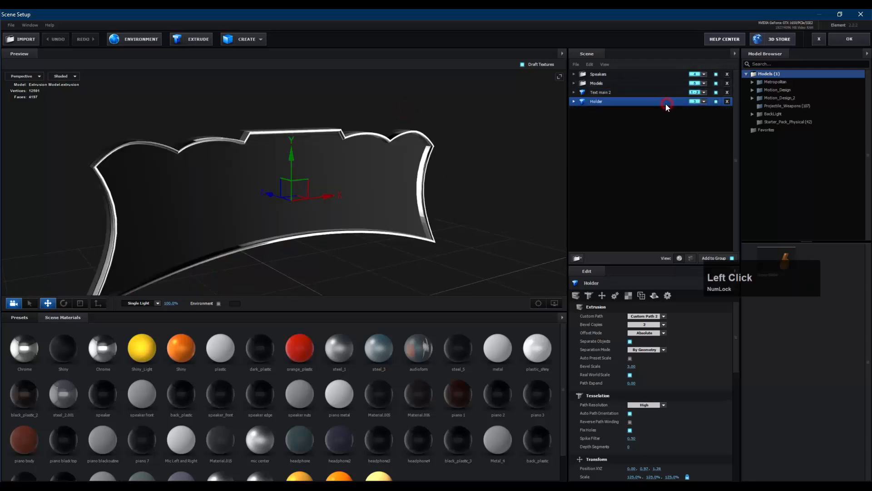
{"action": "left_click", "coordinate": [727, 102]}
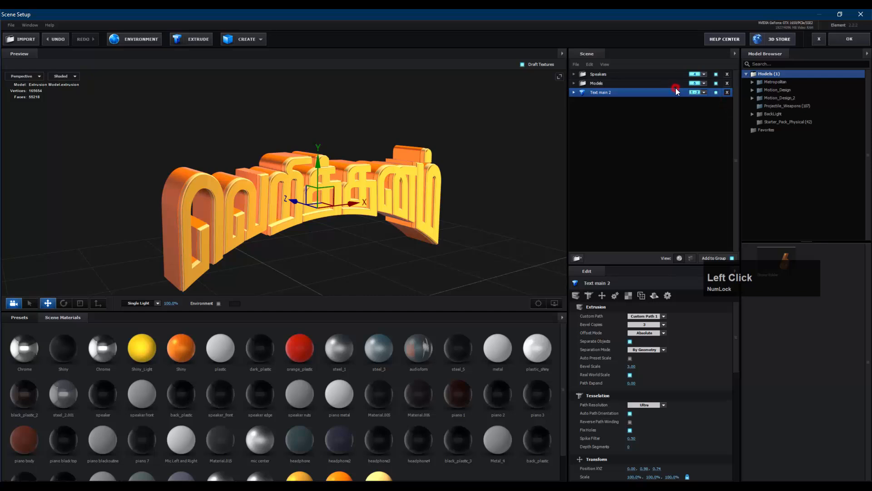
{"action": "left_click", "coordinate": [678, 84]}
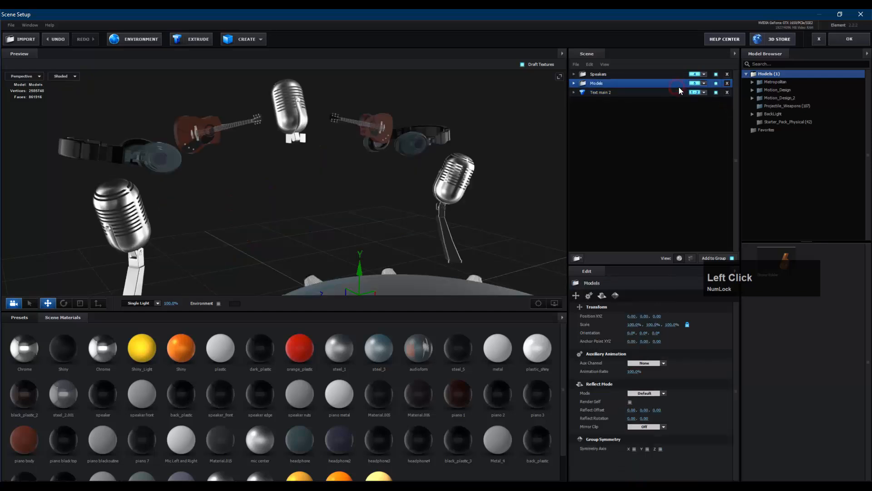
{"action": "left_click", "coordinate": [728, 84]}
{"action": "left_click", "coordinate": [649, 72]}
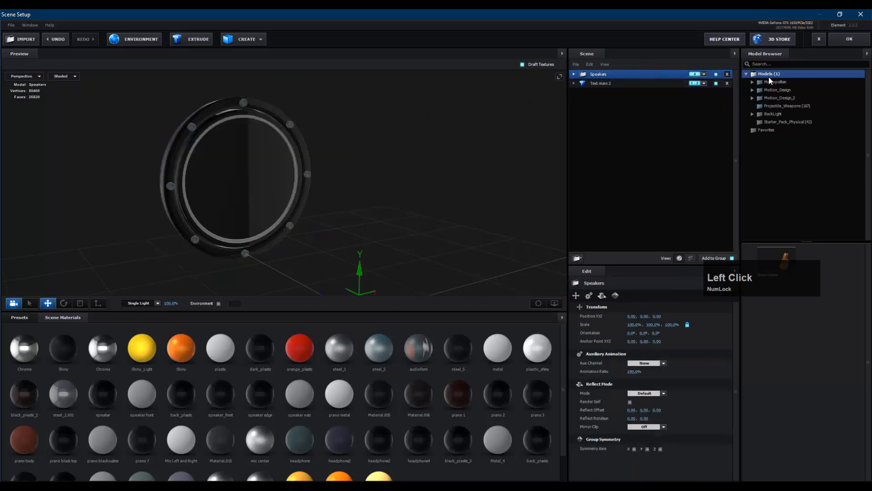
{"action": "left_click", "coordinate": [727, 74]}
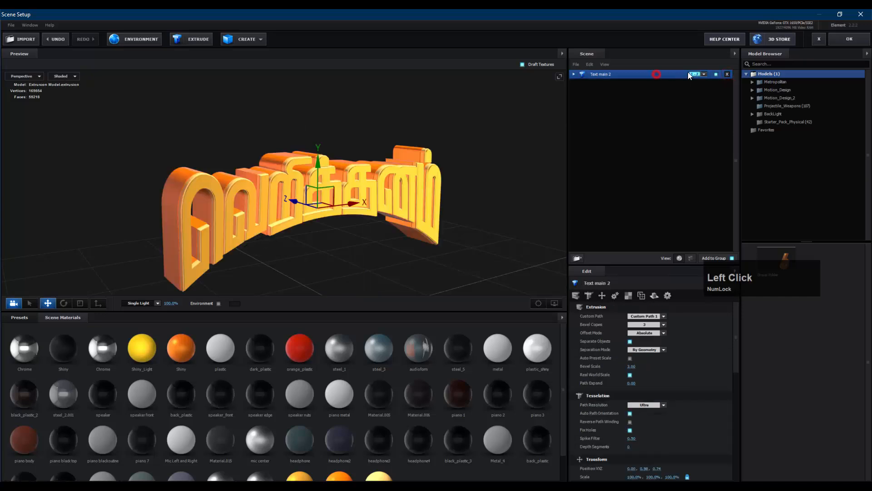
Assign Text main 2 to group 1 and expand it to show its three bevels
{"action": "left_click", "coordinate": [704, 73]}
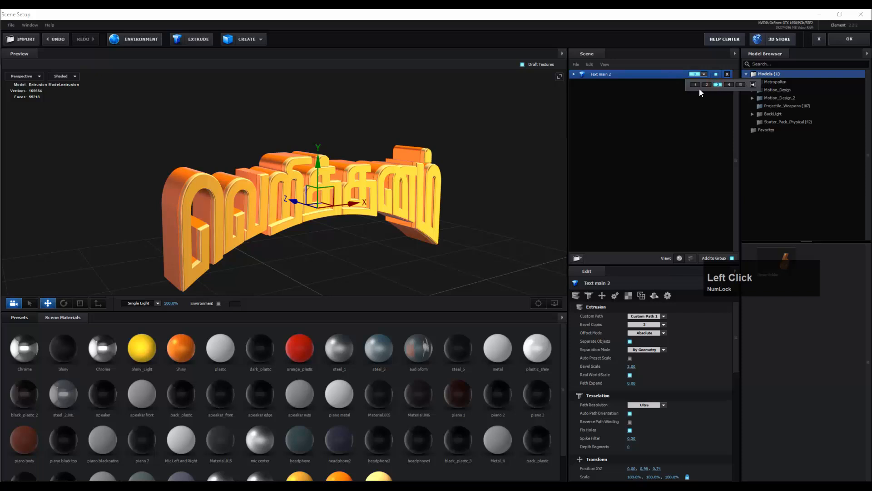
{"action": "left_click", "coordinate": [647, 78]}
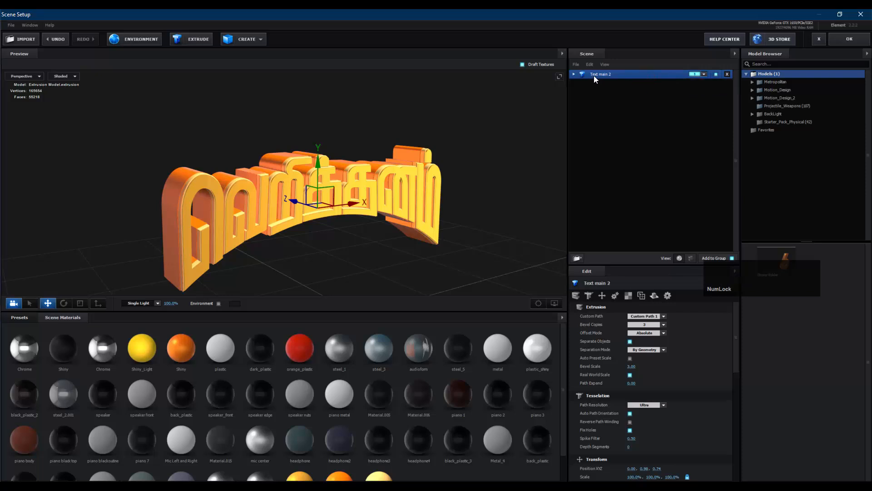
{"action": "left_click", "coordinate": [703, 74]}
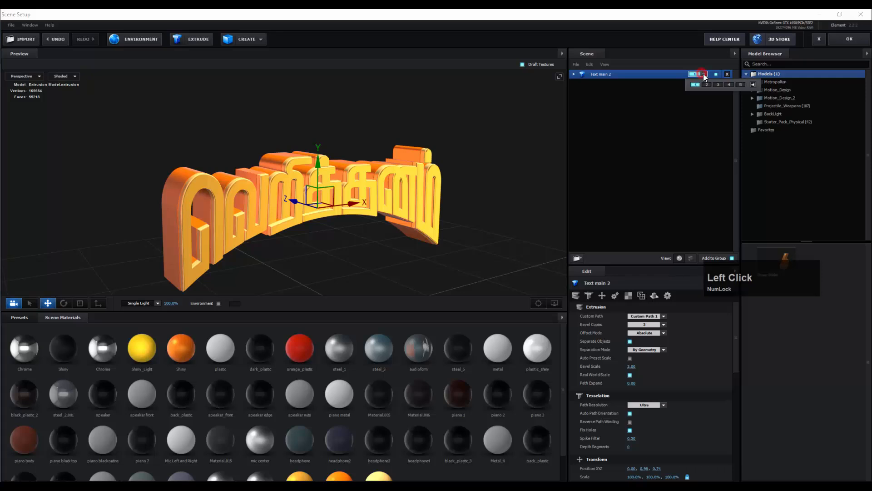
{"action": "left_click", "coordinate": [648, 75]}
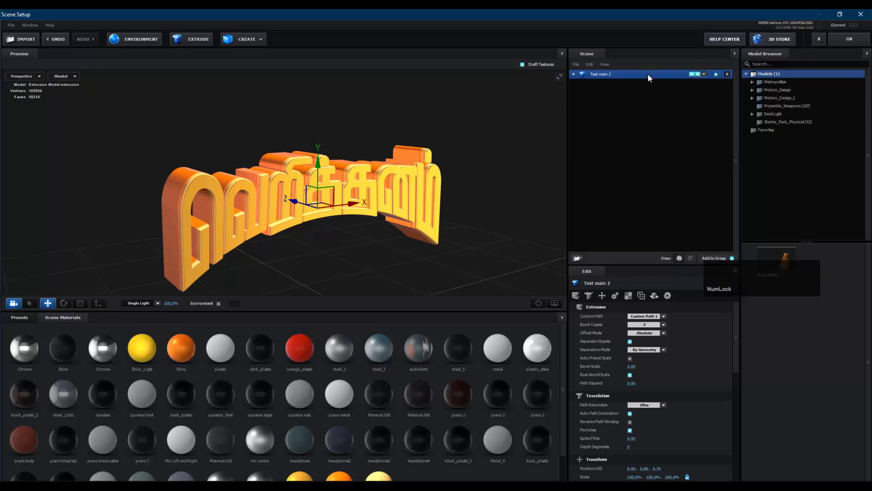
{"action": "left_click", "coordinate": [648, 75]}
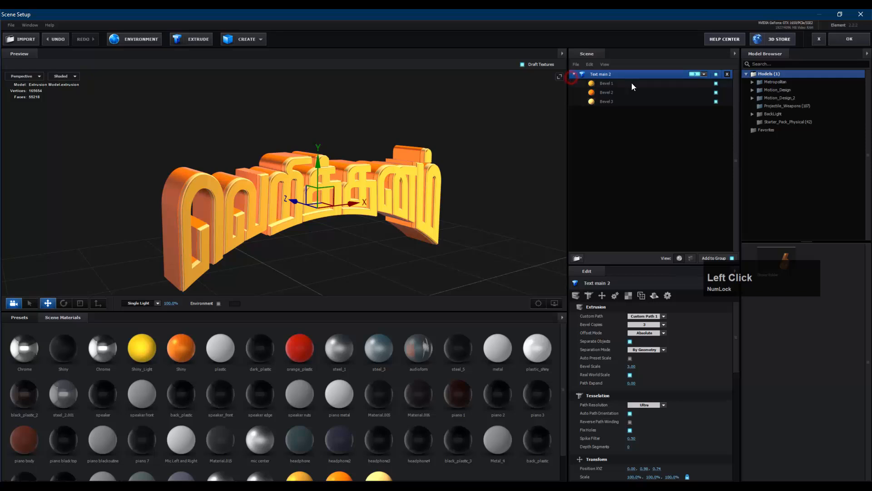
View Text main 2 as its separate path objects and solo Path 1, disabling all other paths
{"action": "left_click", "coordinate": [691, 258]}
{"action": "left_click", "coordinate": [666, 81]}
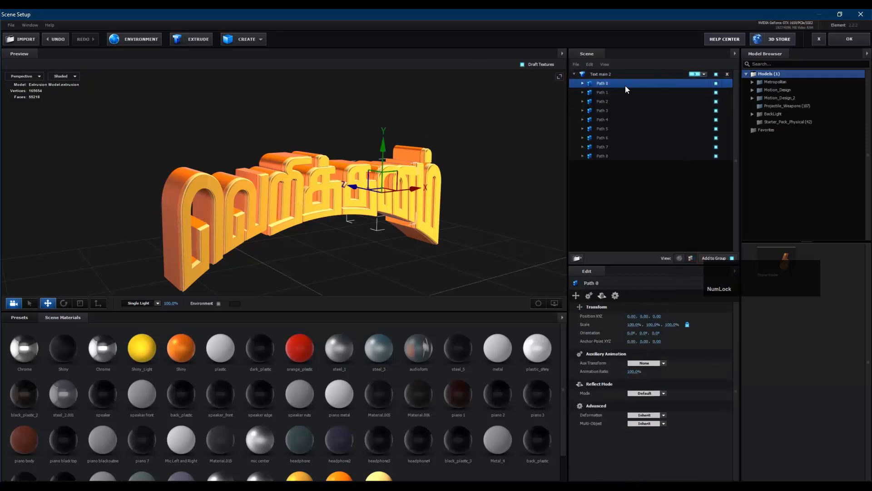
{"action": "left_click", "coordinate": [663, 91]}
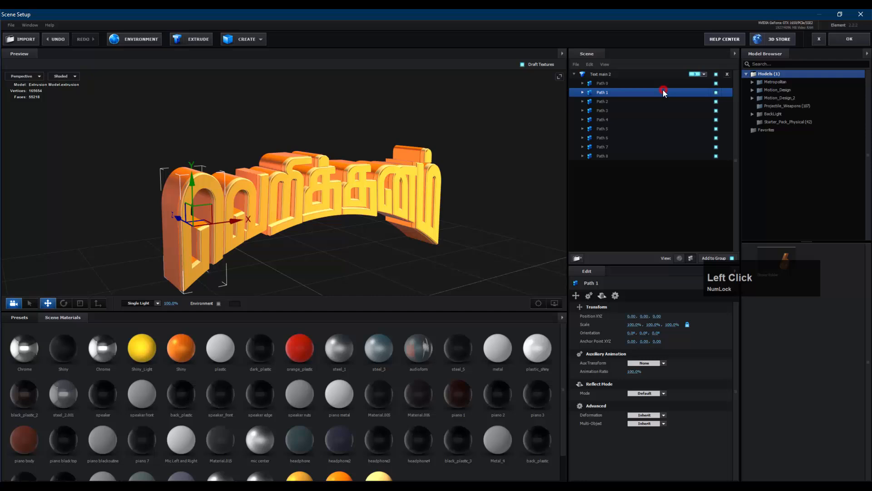
{"action": "left_click", "coordinate": [714, 94]}
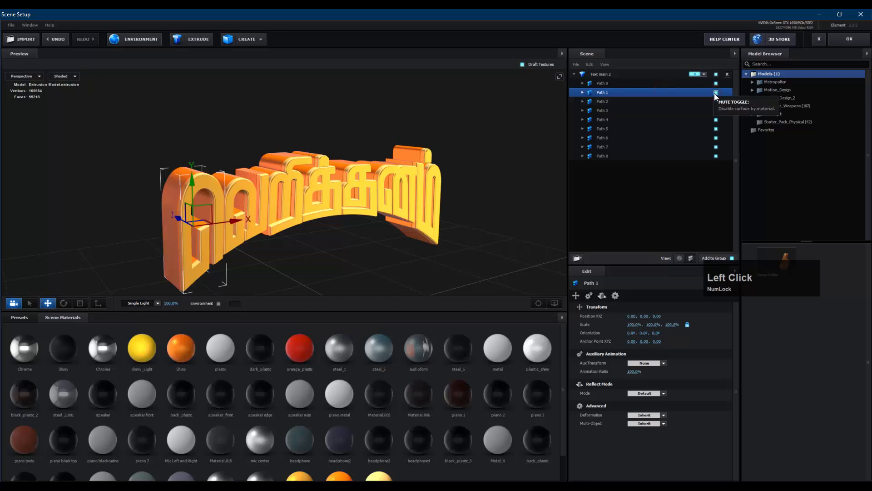
{"action": "left_click", "coordinate": [715, 92], "text": "alt"}
Collapse Text main 2, duplicate it and assign the copy to group 4
{"action": "left_click", "coordinate": [591, 74]}
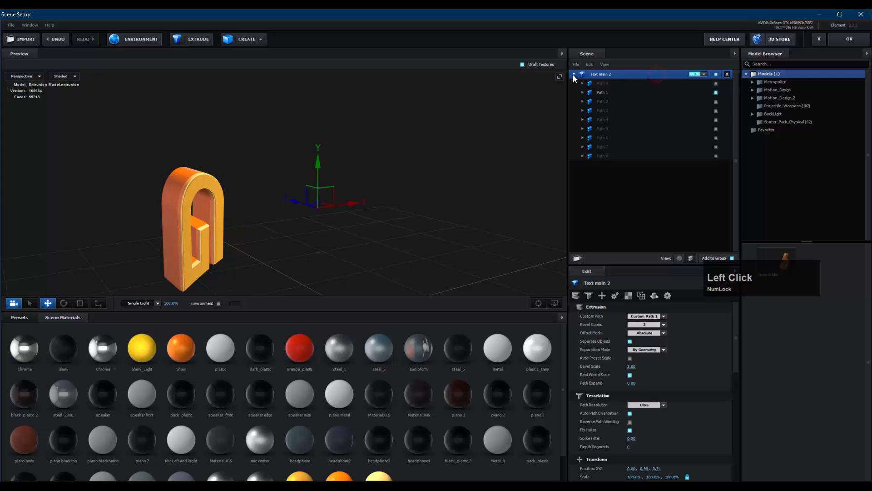
{"action": "left_click", "coordinate": [573, 74]}
{"action": "key", "text": "ctrl+d"}
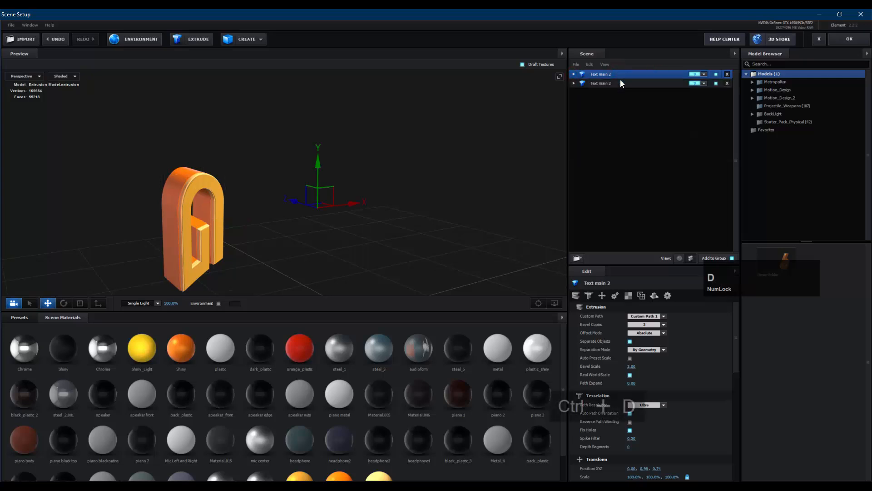
{"action": "left_click", "coordinate": [703, 83]}
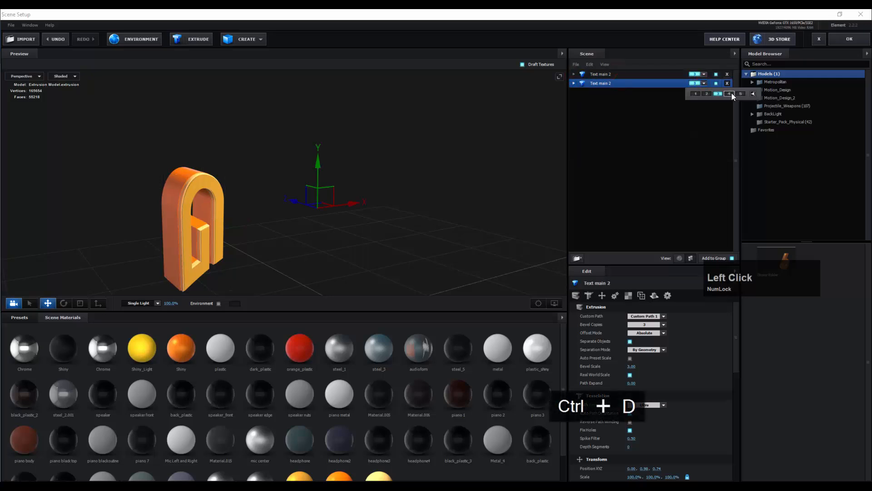
{"action": "left_click", "coordinate": [730, 93]}
Expand the group 4 copy of Text main 2 and enable only Path 2 in it
{"action": "left_click", "coordinate": [575, 83]}
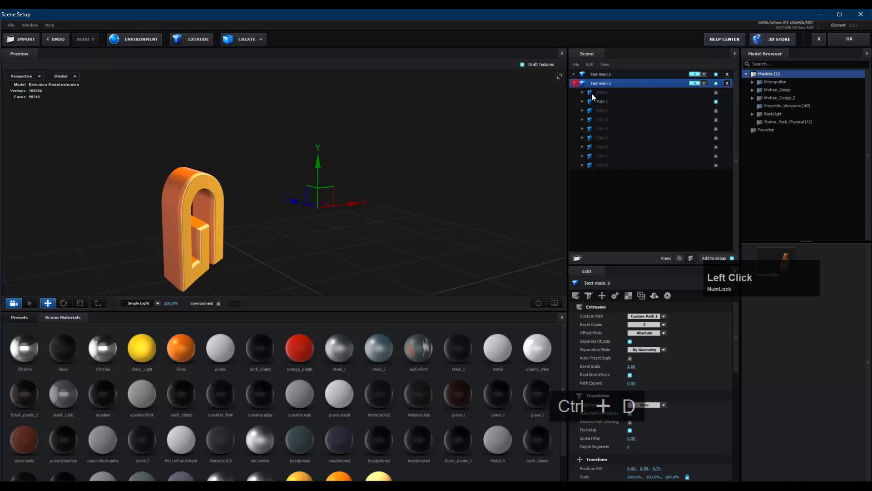
{"action": "left_click", "coordinate": [716, 109]}
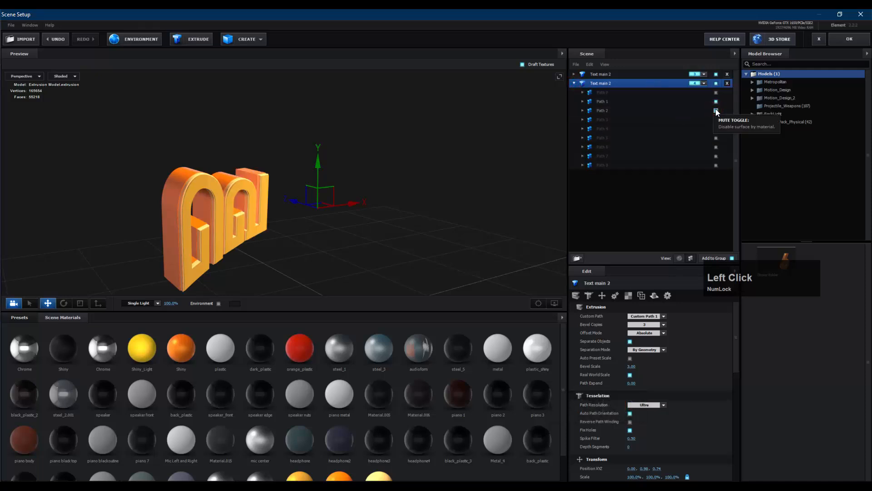
{"action": "left_click", "coordinate": [715, 110]}
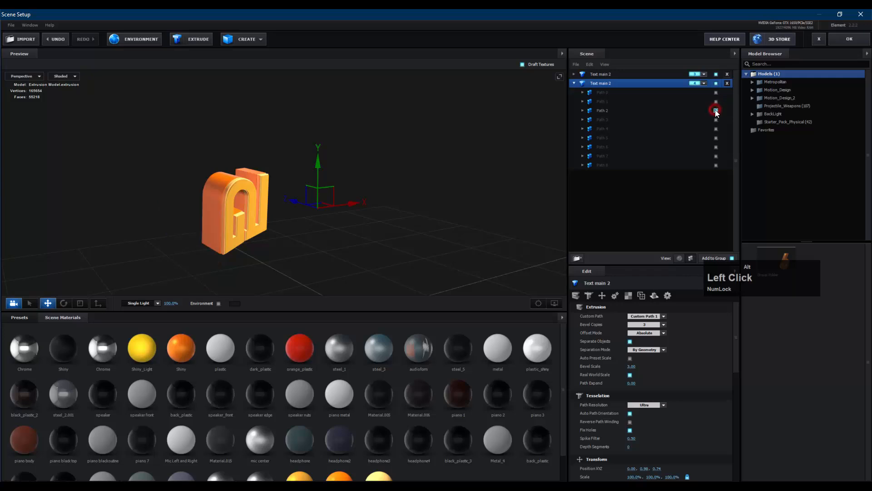
{"action": "left_click", "coordinate": [698, 111]}
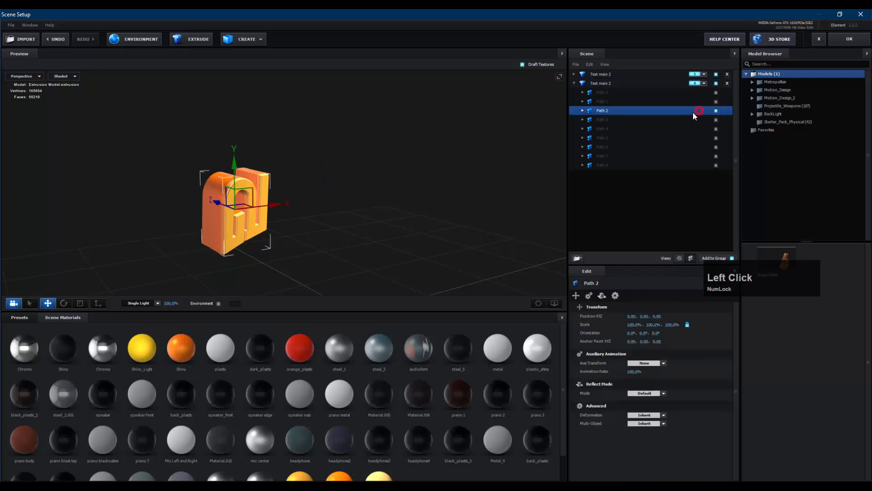
Collapse the group 4 copy of Text main 2, duplicate it and assign the new copy to group 5
{"action": "left_click", "coordinate": [574, 83]}
{"action": "left_click", "coordinate": [642, 84]}
{"action": "key", "text": "ctrl+d"}
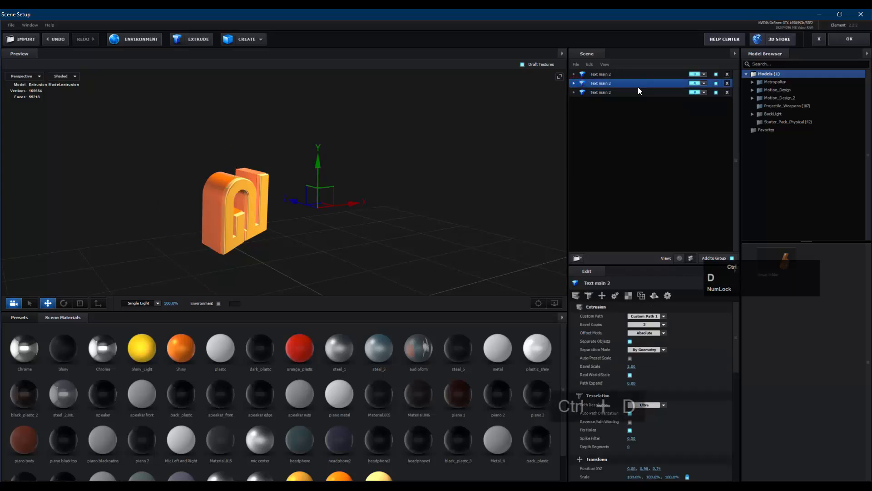
{"action": "left_click", "coordinate": [633, 92]}
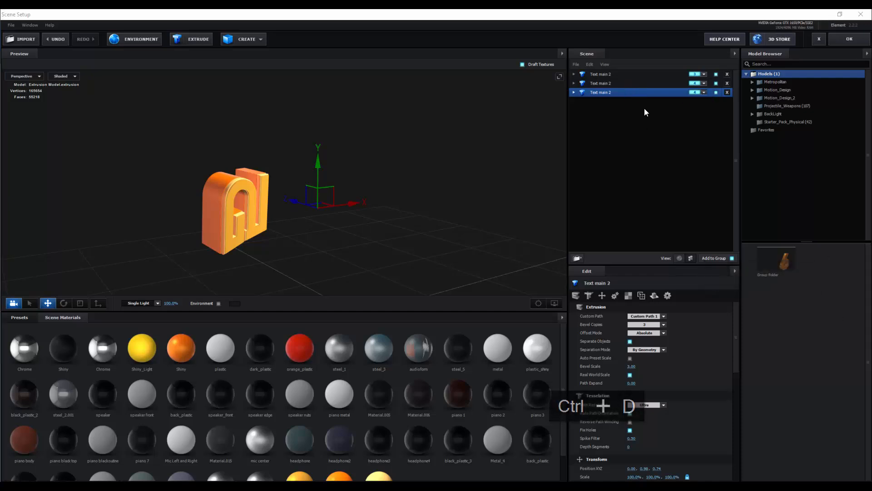
{"action": "left_click", "coordinate": [704, 92]}
{"action": "left_click", "coordinate": [741, 103]}
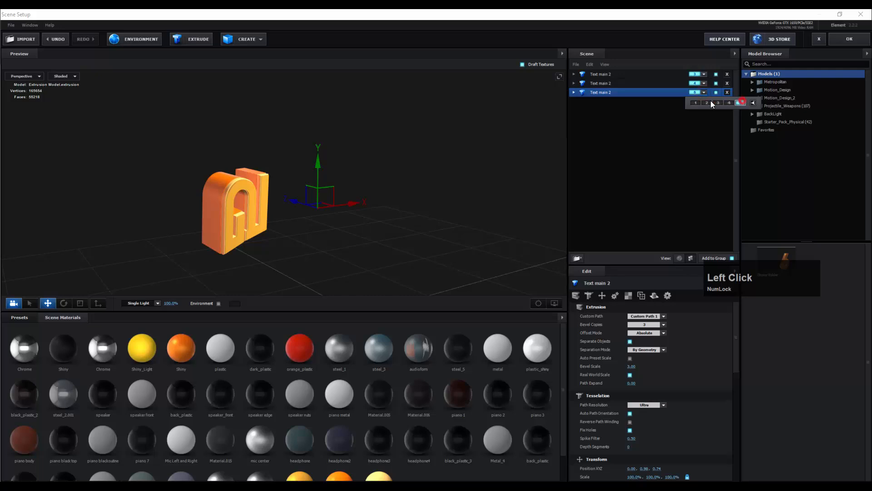
Enable only Path 3 in the group 5 copy of Text main 2 and collapse its path list
{"action": "left_click", "coordinate": [575, 93]}
{"action": "left_click", "coordinate": [684, 120]}
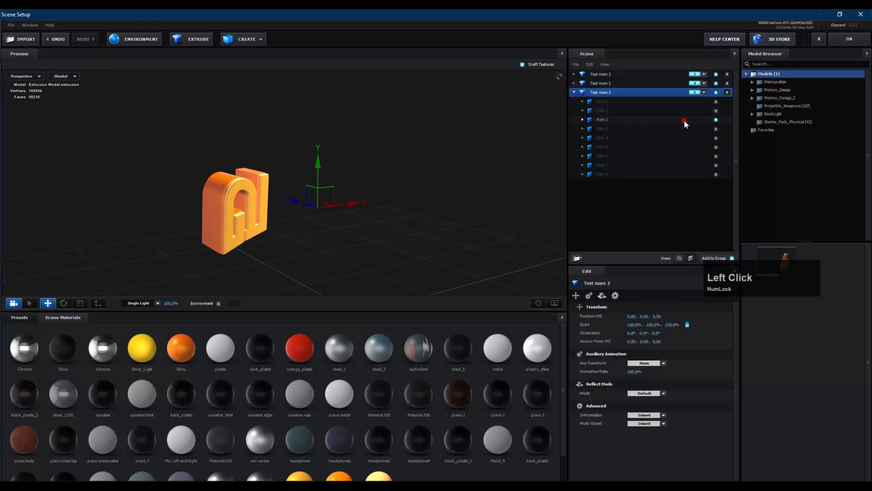
{"action": "left_click", "coordinate": [715, 129], "text": "alt"}
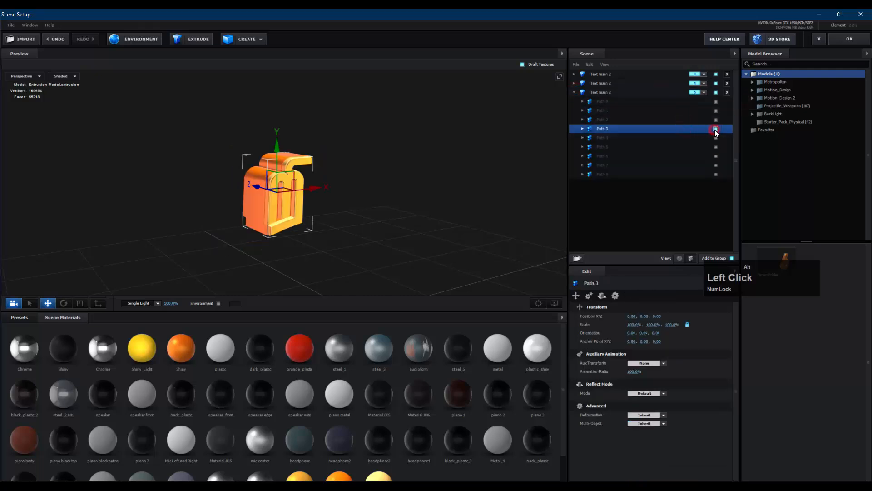
{"action": "left_click", "coordinate": [574, 92]}
Preview each of the three Text main 2 entries in turn and accept the scene setup
{"action": "left_click", "coordinate": [600, 92]}
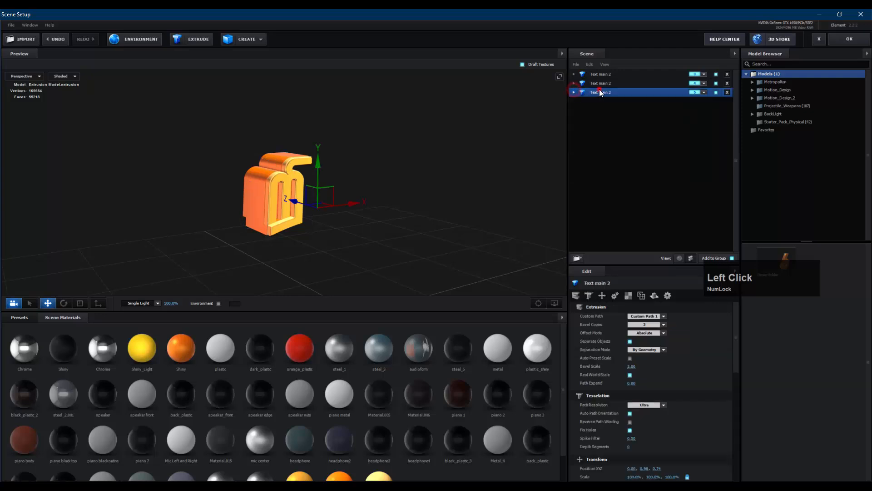
{"action": "left_click", "coordinate": [602, 84]}
{"action": "left_click", "coordinate": [603, 76]}
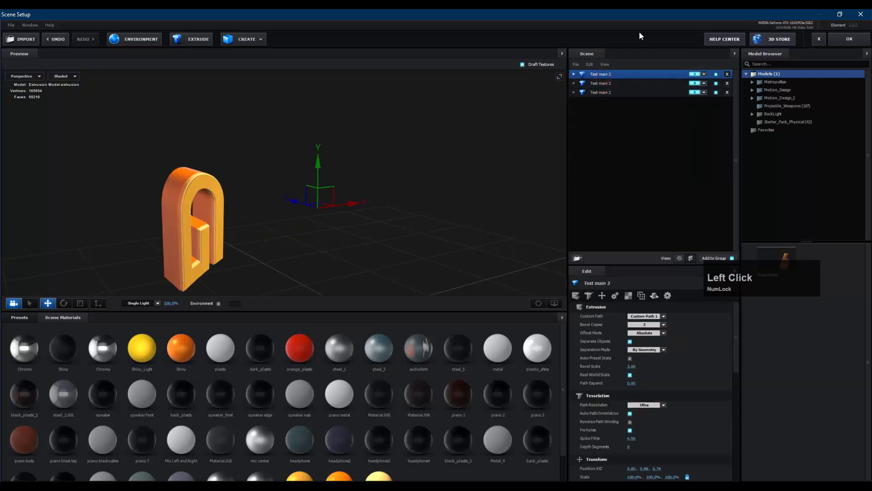
{"action": "left_click", "coordinate": [647, 80]}
{"action": "left_click", "coordinate": [645, 75]}
{"action": "left_click", "coordinate": [642, 84]}
{"action": "left_click", "coordinate": [639, 92]}
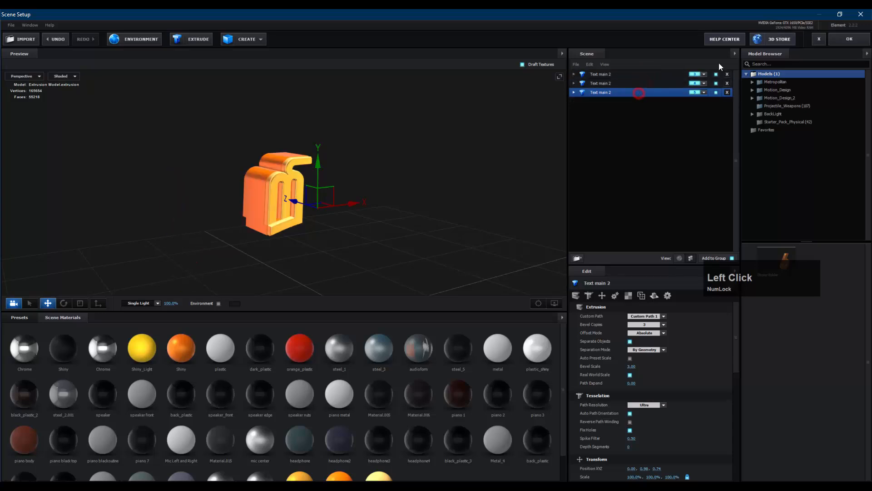
{"action": "left_click", "coordinate": [842, 38]}
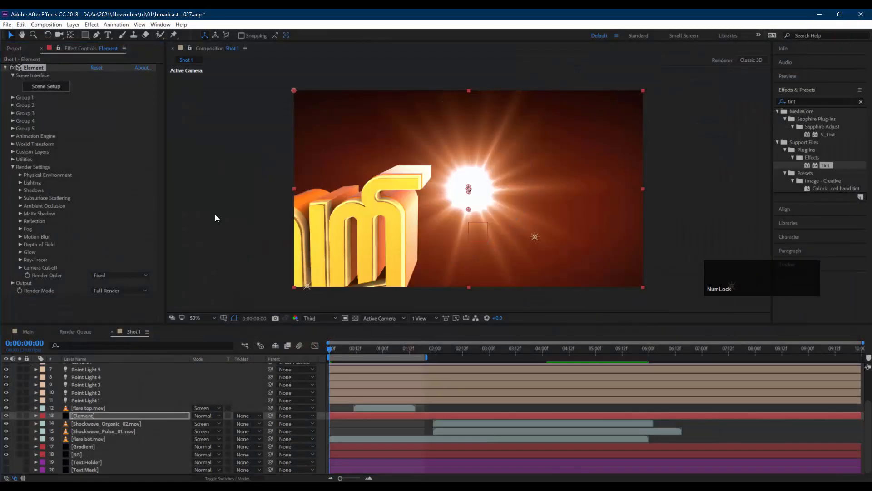
Check Group 3's Create Group Null options and reset the Element effect to its defaults
{"action": "left_click", "coordinate": [13, 113]}
{"action": "left_click", "coordinate": [28, 167]}
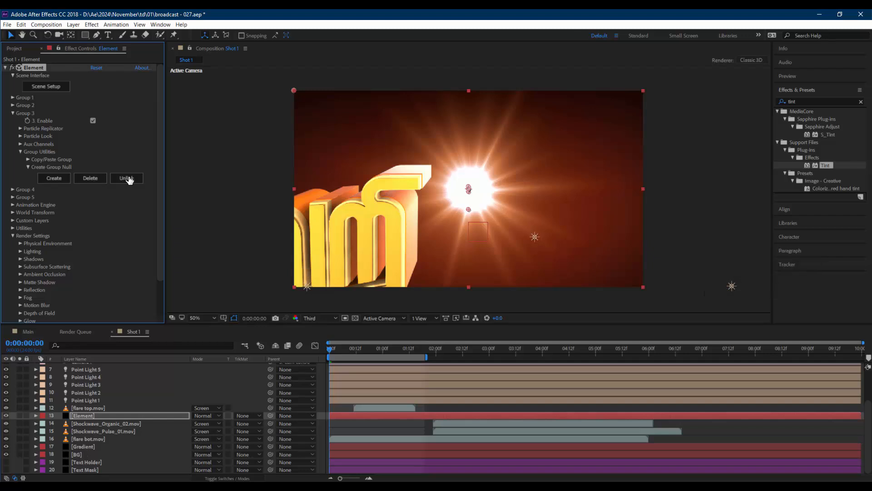
{"action": "left_click", "coordinate": [13, 114]}
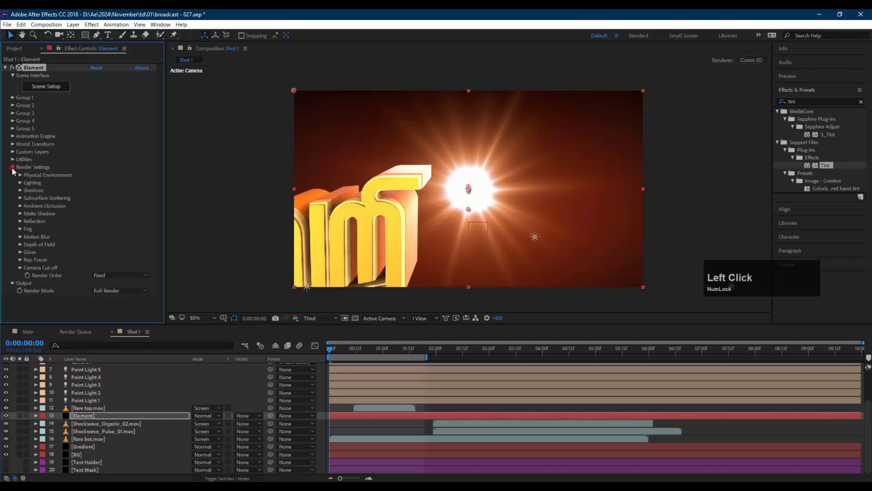
{"action": "left_click", "coordinate": [13, 167]}
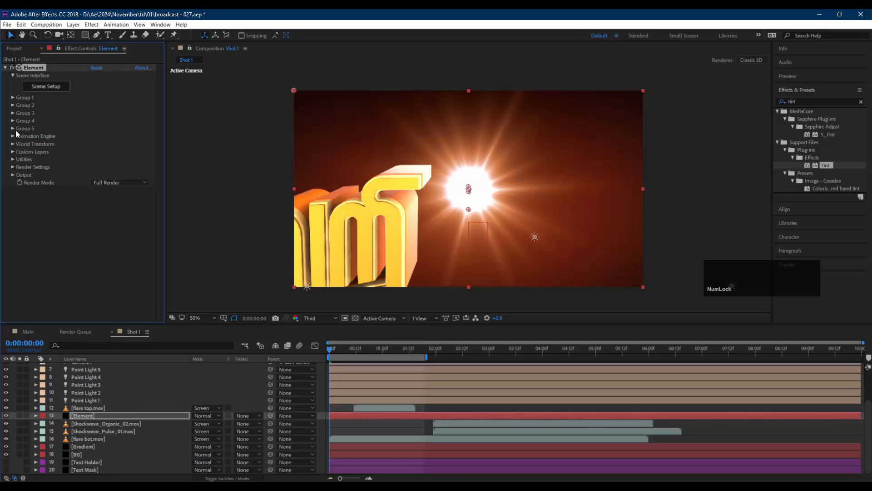
{"action": "left_click", "coordinate": [96, 69]}
{"action": "left_click", "coordinate": [98, 70]}
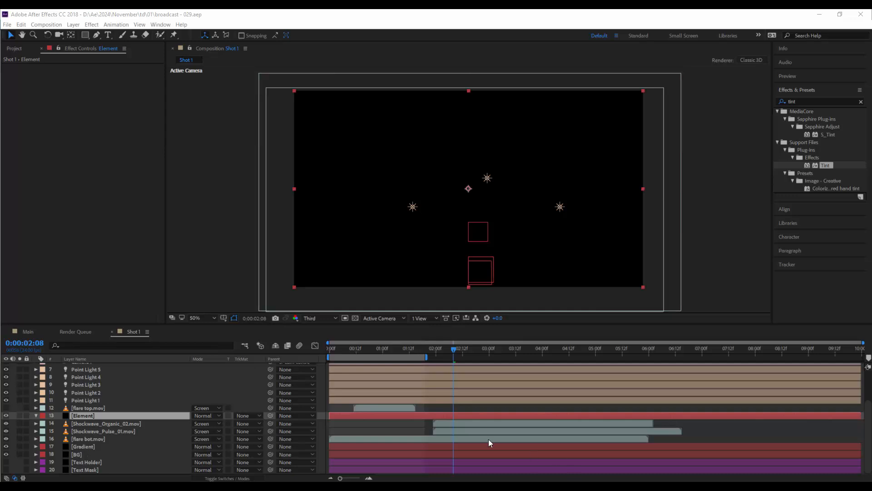
Reveal the effects of the Element layer in Shot 1 and delete its existing Element effect
{"action": "left_click", "coordinate": [137, 408]}
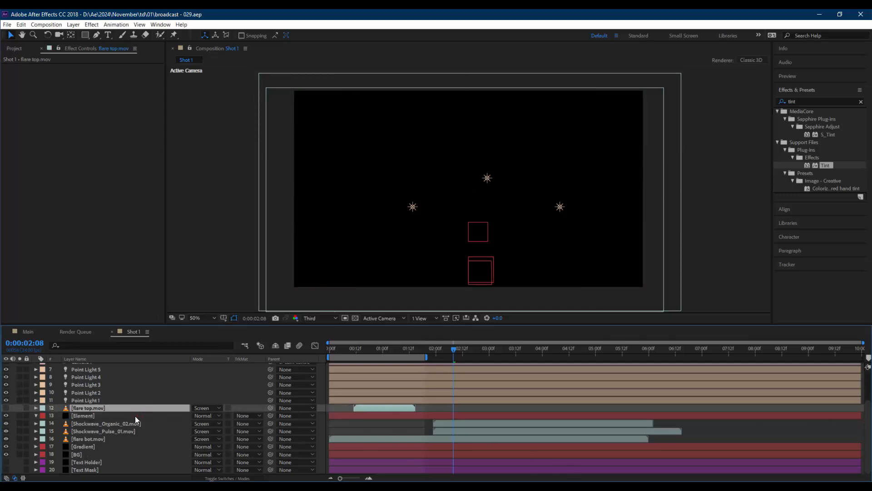
{"action": "left_click", "coordinate": [135, 415]}
{"action": "key", "text": "e"}
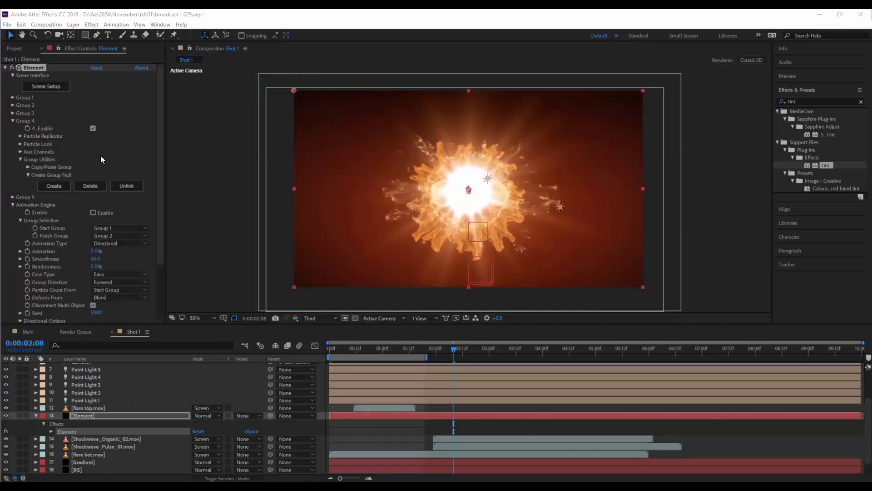
{"action": "left_click", "coordinate": [40, 67]}
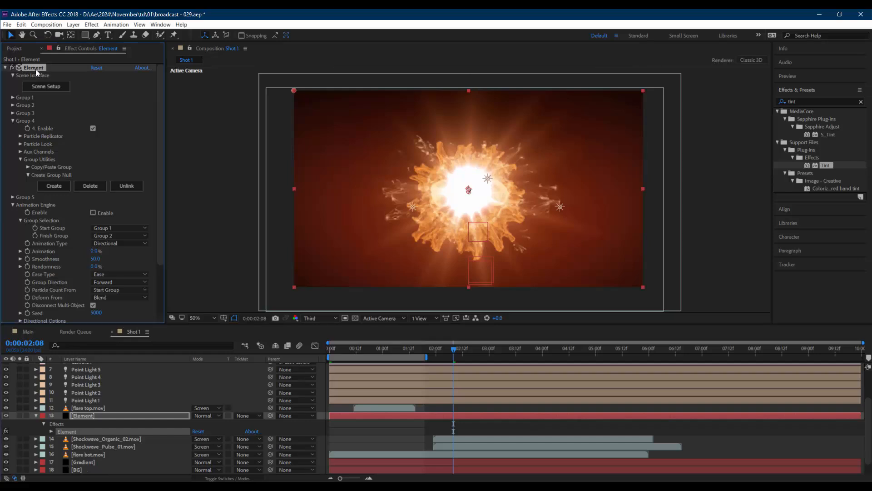
{"action": "key", "text": "Delete"}
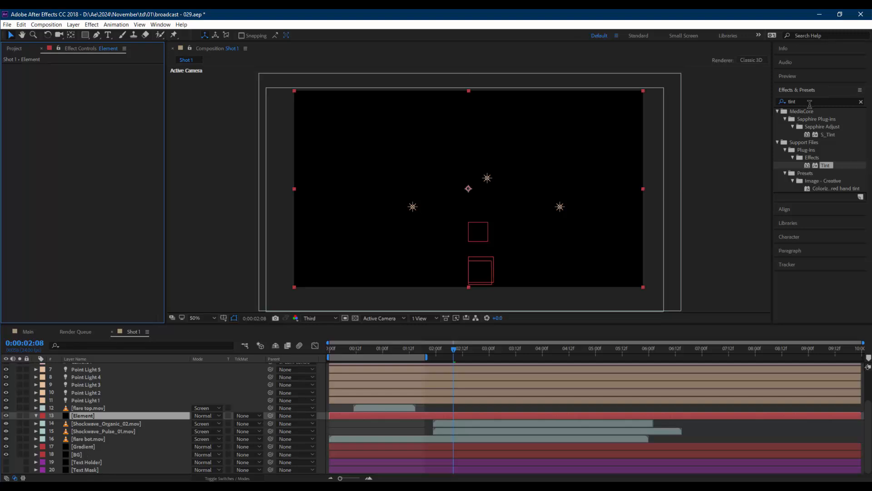
Search the effects for "elemen" and apply a fresh VideoCopilot Element effect to the Element layer
{"action": "left_click", "coordinate": [786, 101]}
{"action": "left_click_drag", "start_coordinate": [786, 101], "coordinate": [803, 99]}
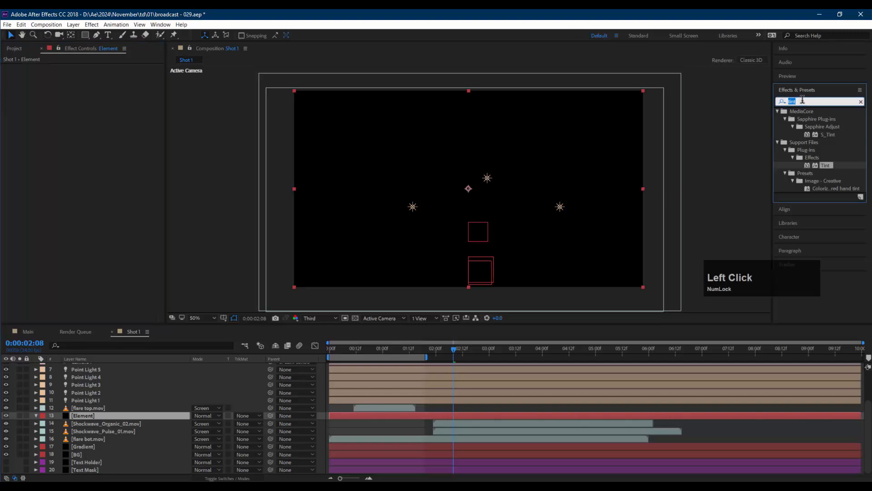
{"action": "type", "text": "elemen"}
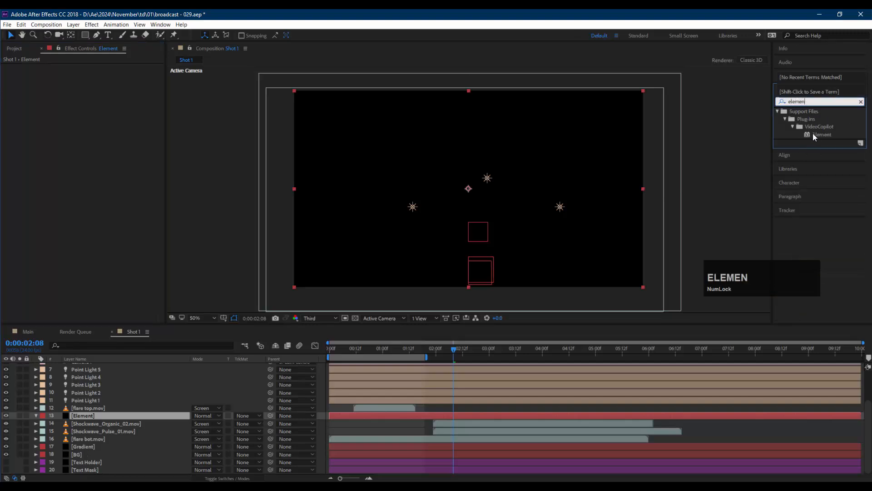
{"action": "left_click_drag", "start_coordinate": [814, 135], "coordinate": [109, 417]}
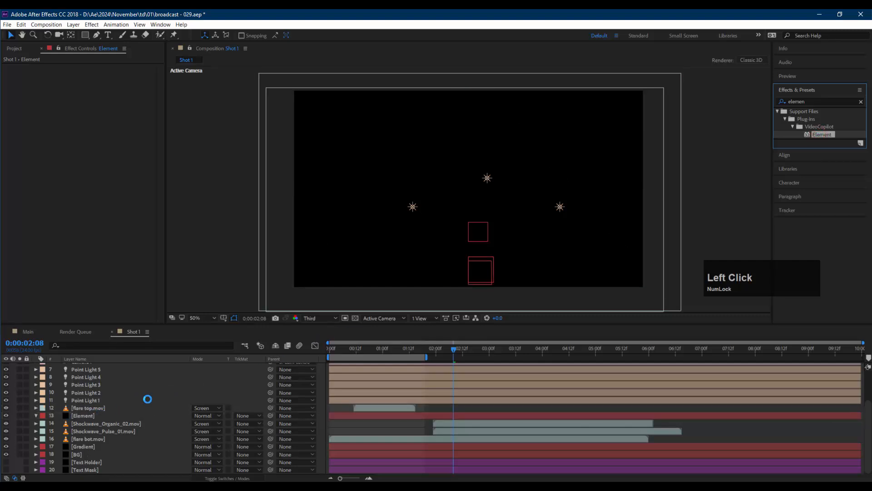
{"action": "left_click", "coordinate": [423, 413]}
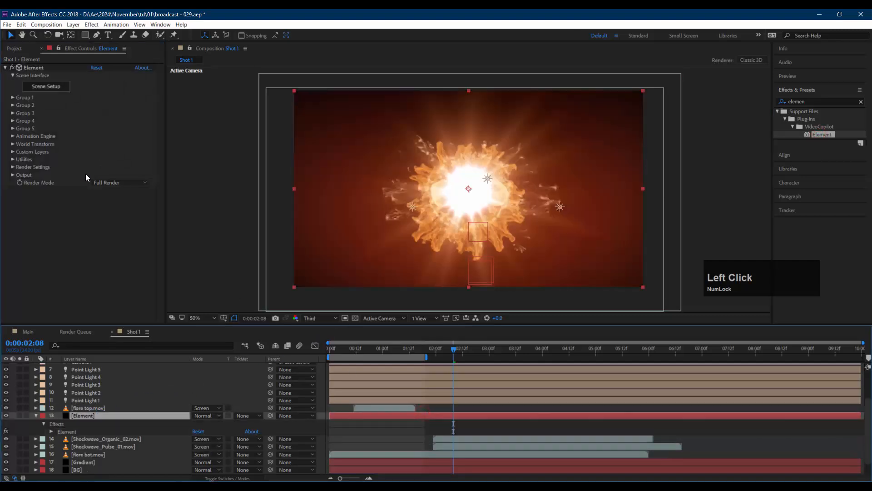
Set the Element effect's custom text Path Layer 1 to Text Mask and collapse the Custom Layers settings
{"action": "left_click", "coordinate": [13, 152]}
{"action": "left_click", "coordinate": [21, 159]}
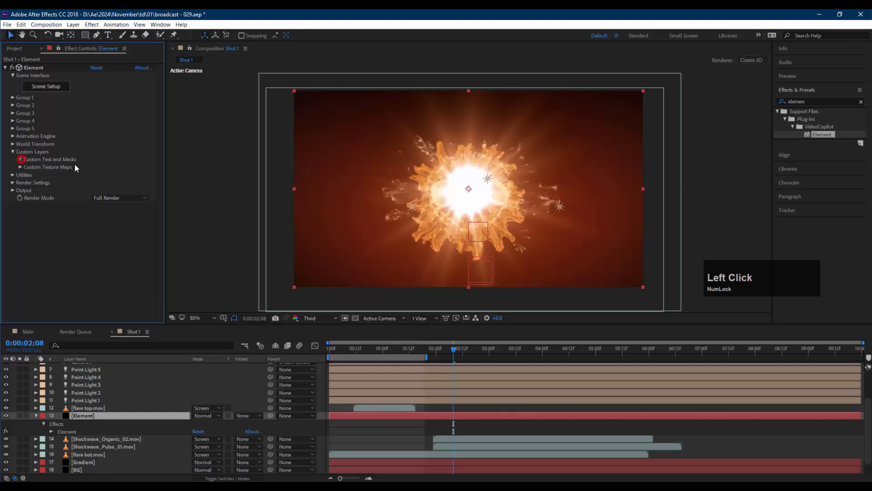
{"action": "left_click", "coordinate": [107, 167]}
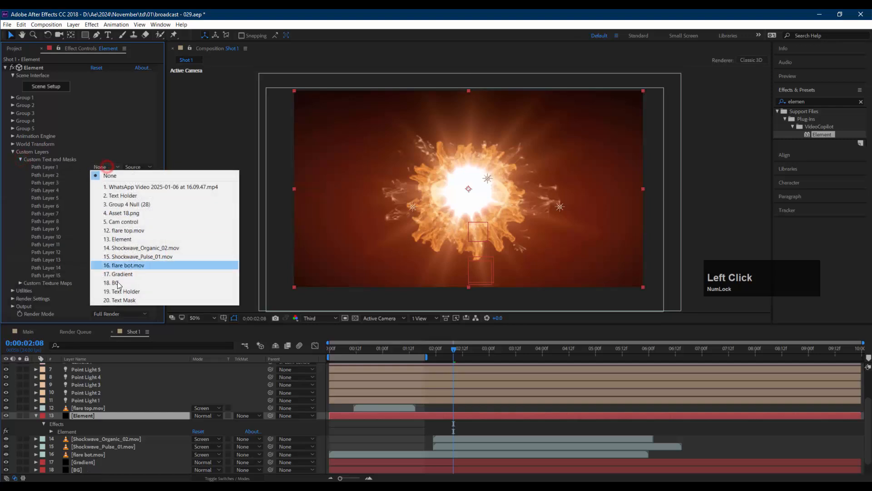
{"action": "left_click", "coordinate": [133, 299]}
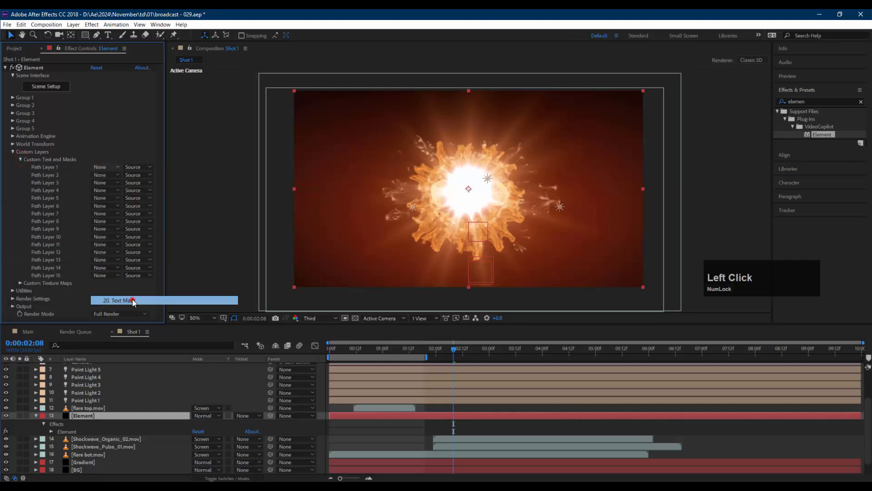
{"action": "left_click", "coordinate": [21, 159]}
{"action": "left_click", "coordinate": [13, 152]}
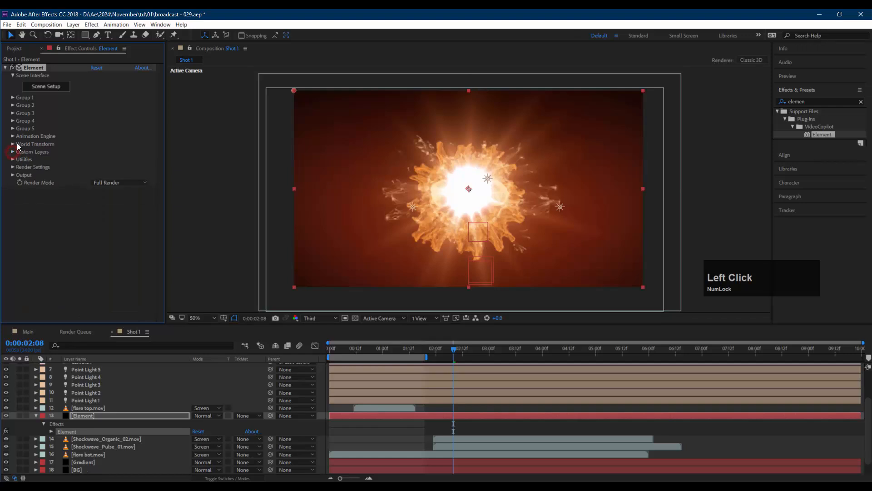
Open the Element Scene Setup and extrude the text mask path into a 3D model
{"action": "left_click", "coordinate": [50, 90]}
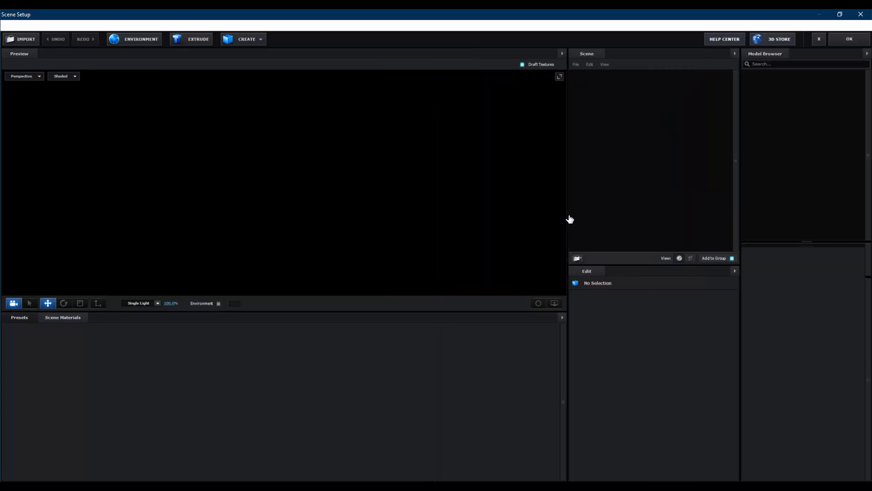
{"action": "left_click", "coordinate": [314, 173]}
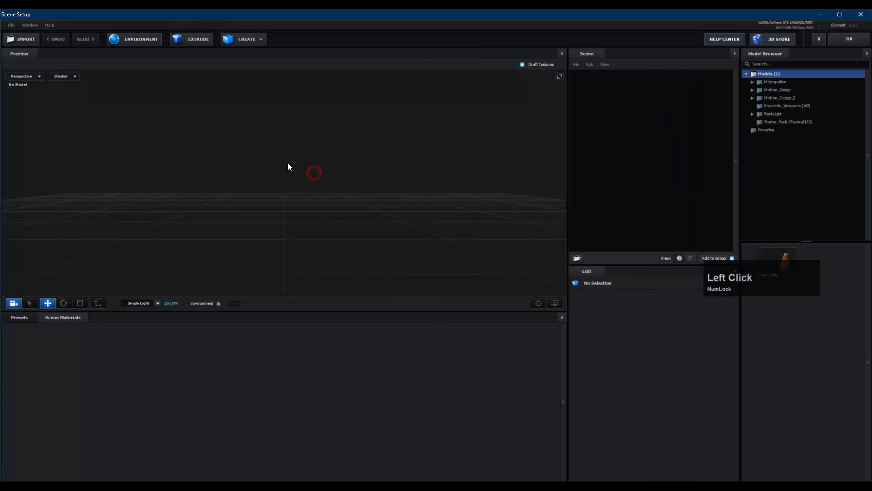
{"action": "left_click", "coordinate": [208, 41]}
{"action": "left_click_drag", "start_coordinate": [392, 135], "coordinate": [438, 147]}
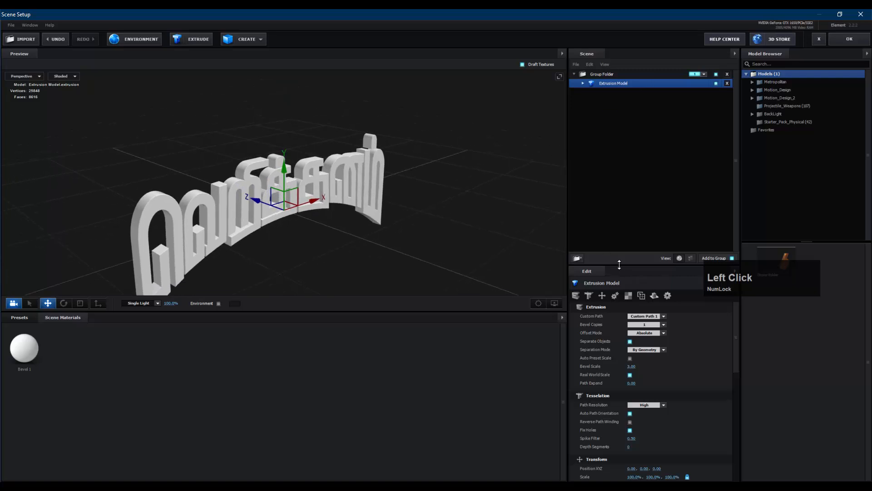
{"action": "left_click_drag", "start_coordinate": [344, 274], "coordinate": [337, 269]}
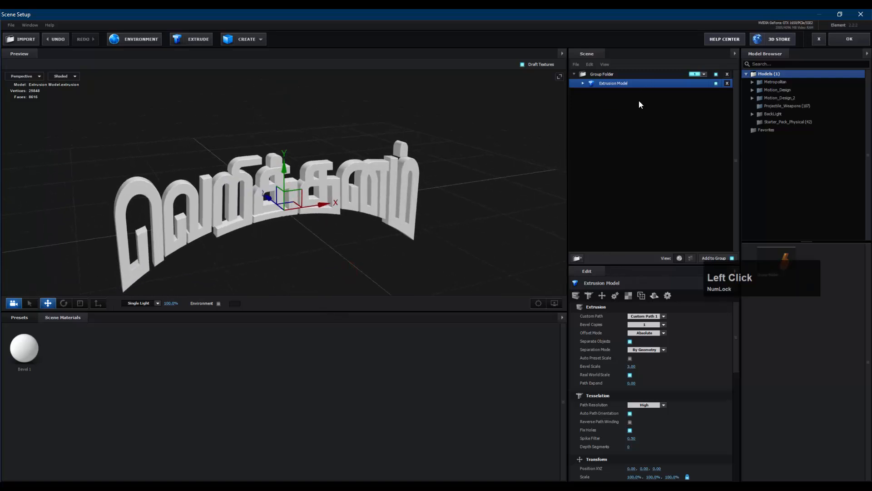
Keep the Extrusion Model on Custom Path 1 and set its Bevel Copies to 2
{"action": "left_click", "coordinate": [582, 83]}
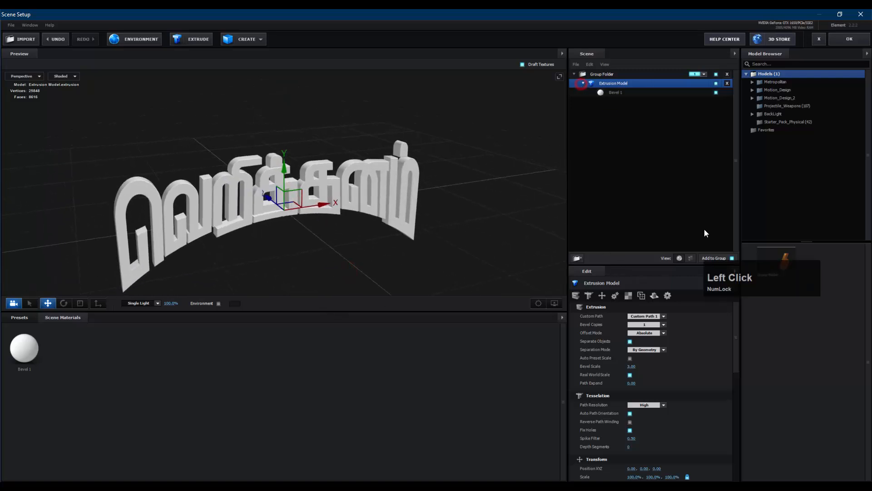
{"action": "left_click", "coordinate": [664, 316]}
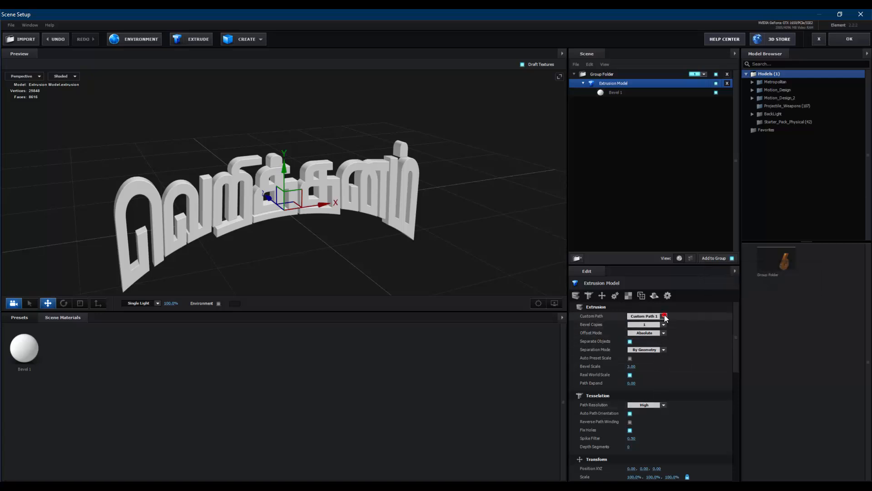
{"action": "left_click", "coordinate": [691, 312]}
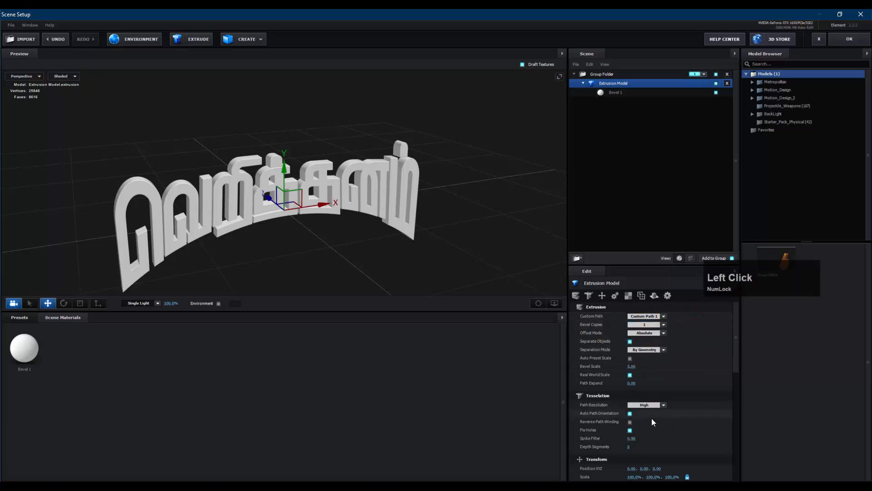
{"action": "left_click", "coordinate": [628, 83]}
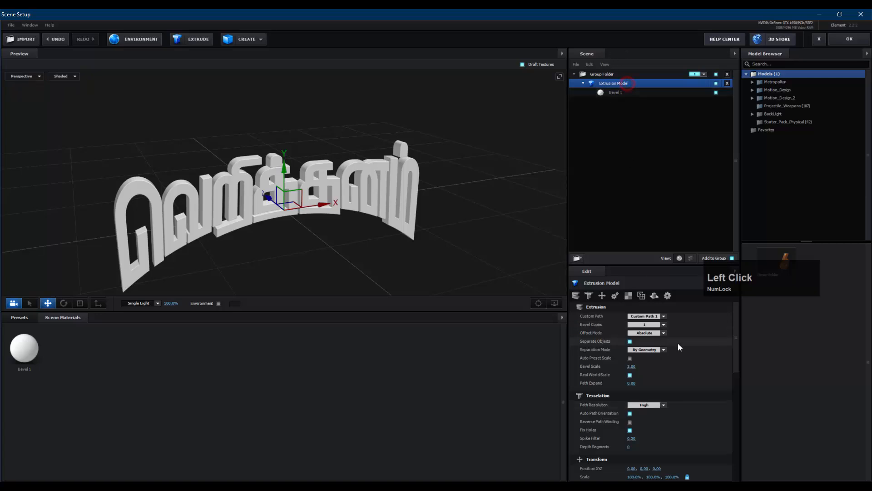
{"action": "scroll", "coordinate": [688, 339], "scroll_direction": "up", "scroll_amount": 1}
{"action": "left_click", "coordinate": [659, 325]}
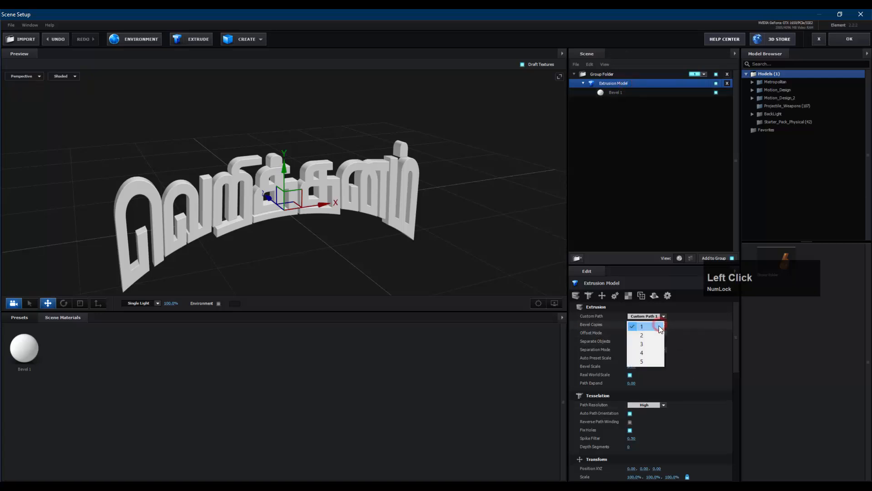
{"action": "left_click", "coordinate": [645, 335]}
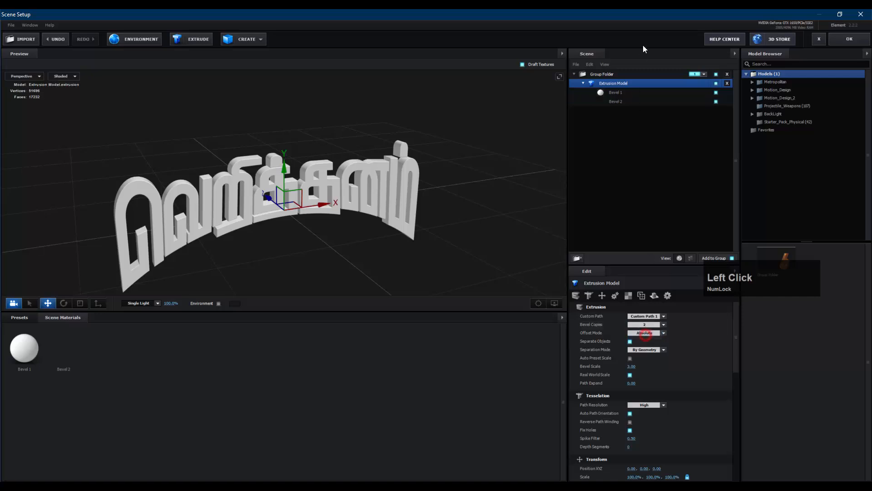
Set the Extrude value to 4 for both Bevel 1 and Bevel 2
{"action": "left_click", "coordinate": [614, 93]}
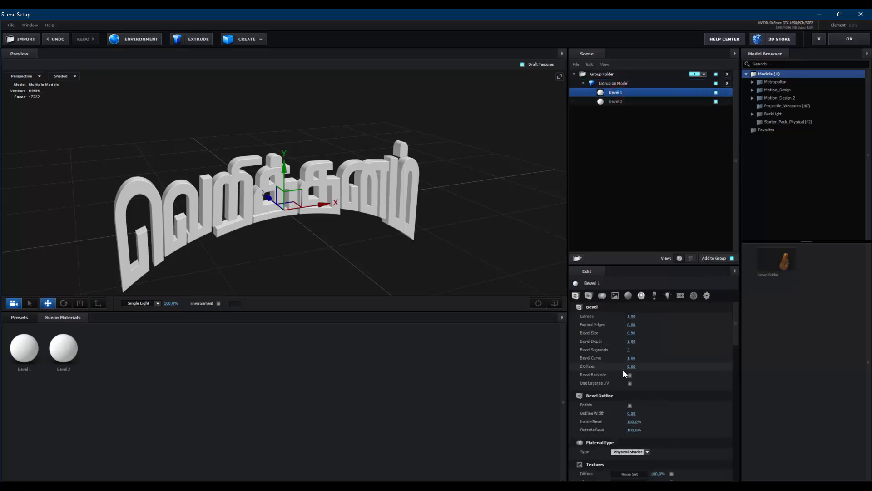
{"action": "left_click", "coordinate": [632, 316]}
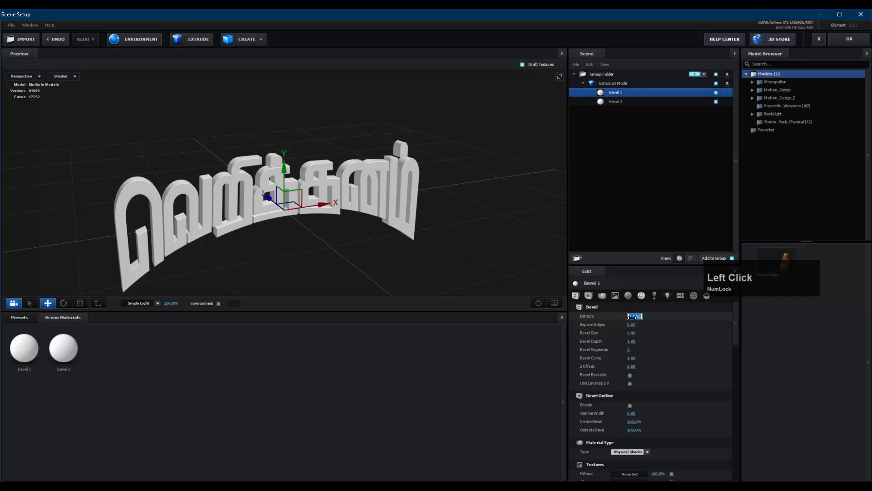
{"action": "type", "text": "4"}
{"action": "key", "text": "Return"}
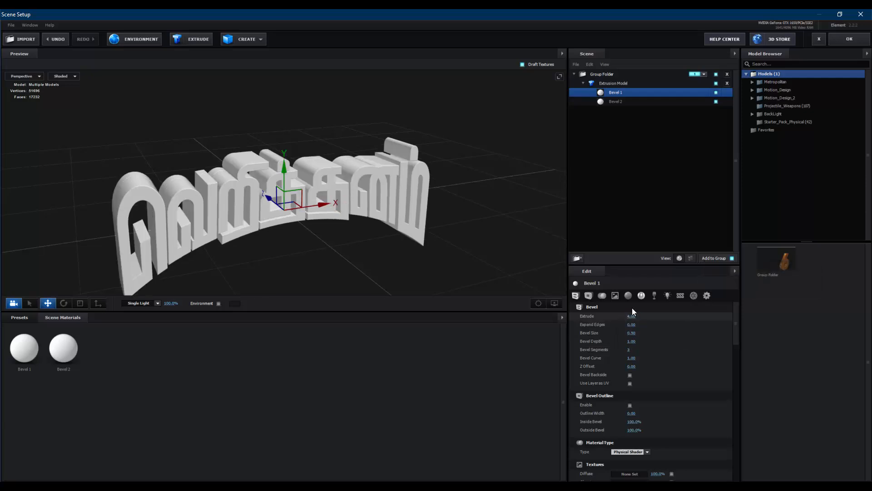
{"action": "left_click", "coordinate": [635, 101]}
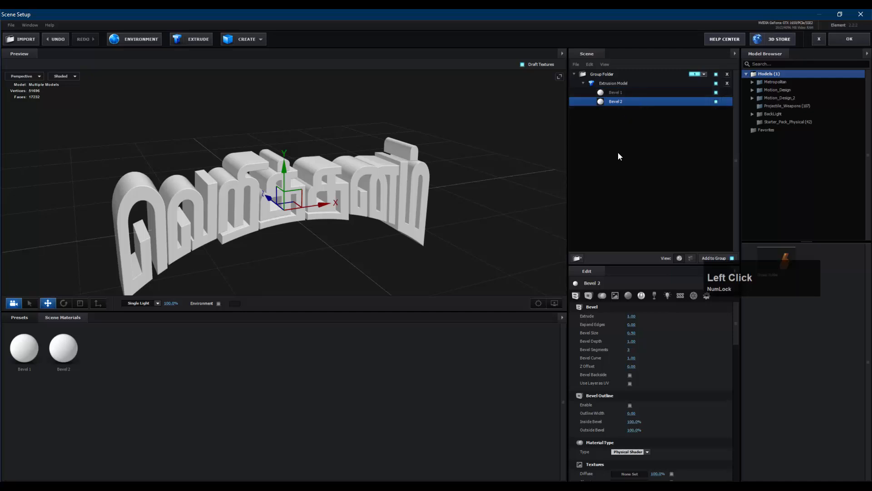
{"action": "left_click", "coordinate": [631, 316]}
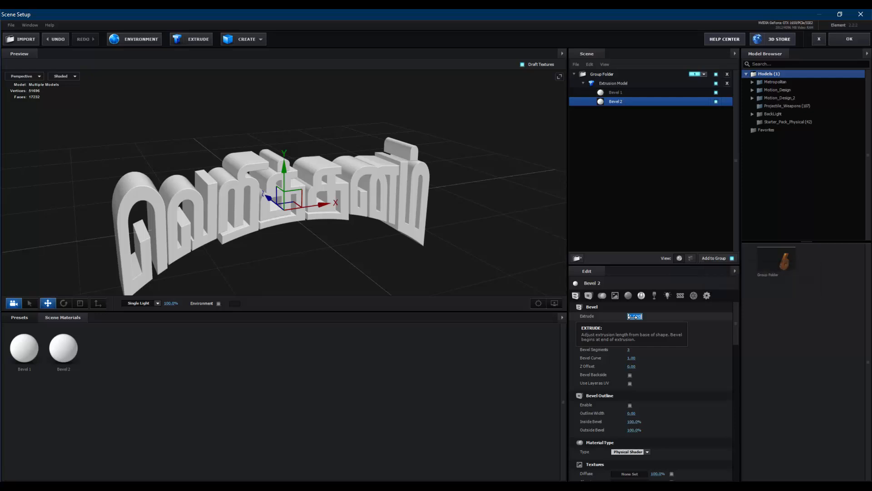
{"action": "type", "text": "0"}
{"action": "key", "text": "Return"}
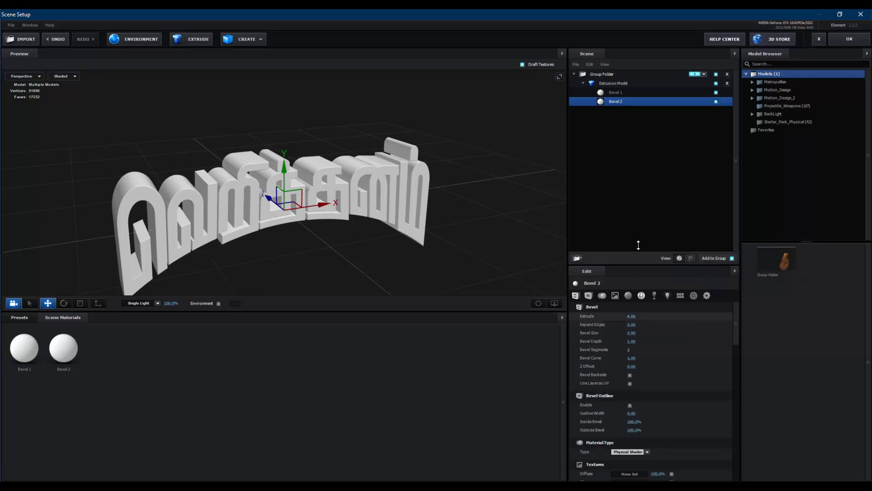
Set Expand Edges to about 0.01 for Bevel 2 and about -0.06 for Bevel 1
{"action": "left_click_drag", "start_coordinate": [631, 324], "coordinate": [642, 324]}
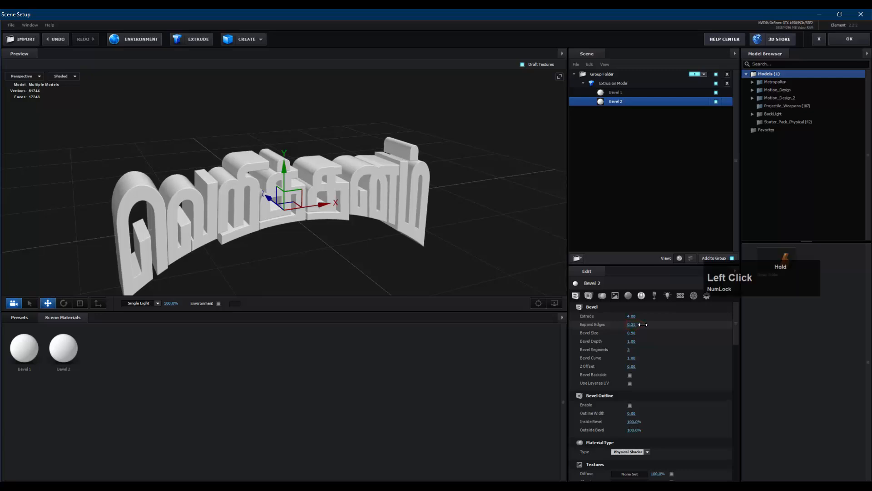
{"action": "left_click", "coordinate": [635, 95]}
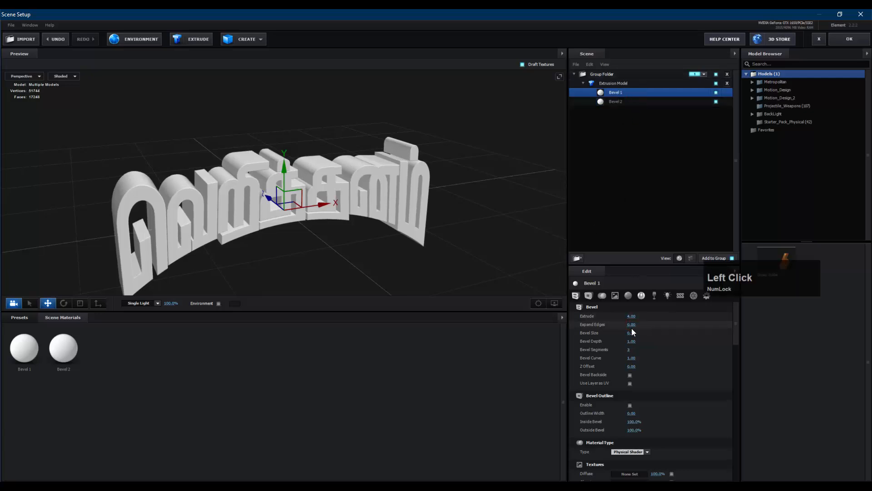
{"action": "left_click_drag", "start_coordinate": [631, 325], "coordinate": [629, 326]}
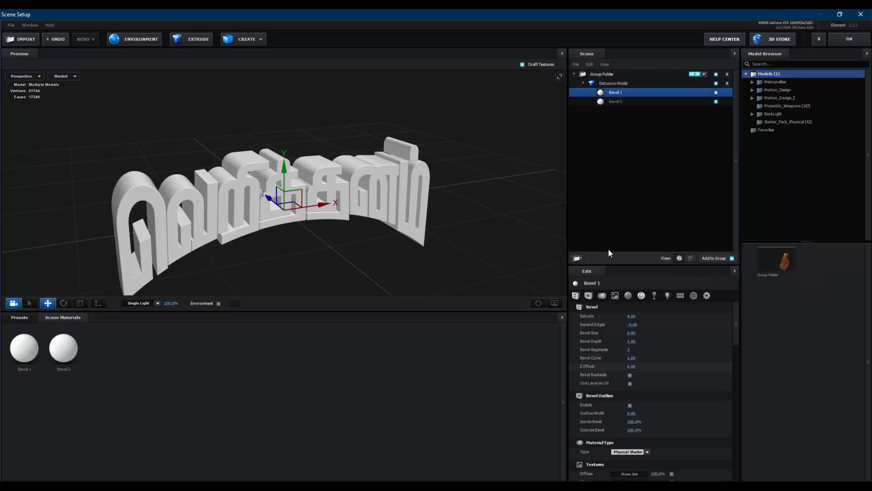
Change the Diffuse Color of Bevel 1 to a golden yellow
{"action": "scroll", "coordinate": [642, 437], "scroll_direction": "down", "scroll_amount": 6}
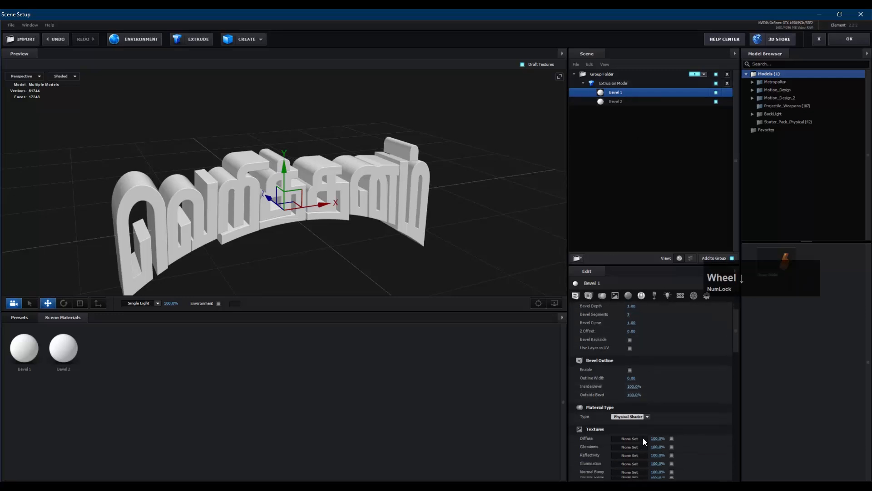
{"action": "left_click", "coordinate": [632, 418]}
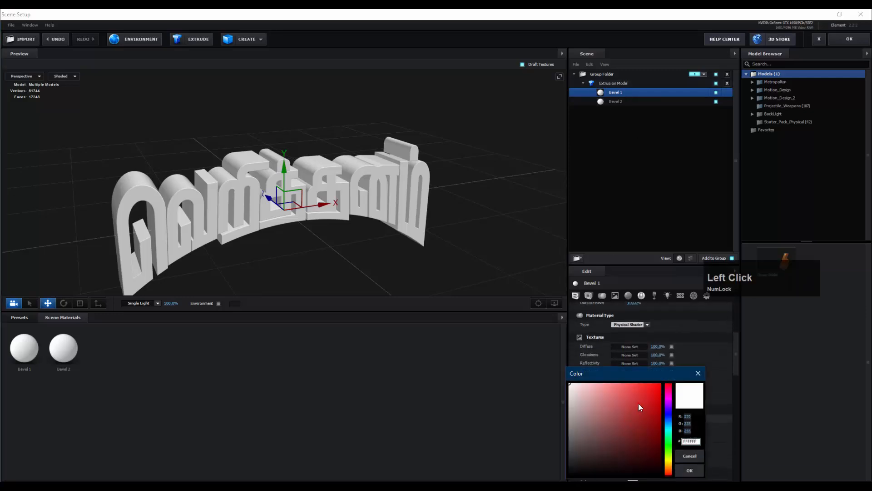
{"action": "left_click_drag", "start_coordinate": [666, 464], "coordinate": [669, 464]}
{"action": "left_click", "coordinate": [689, 469]}
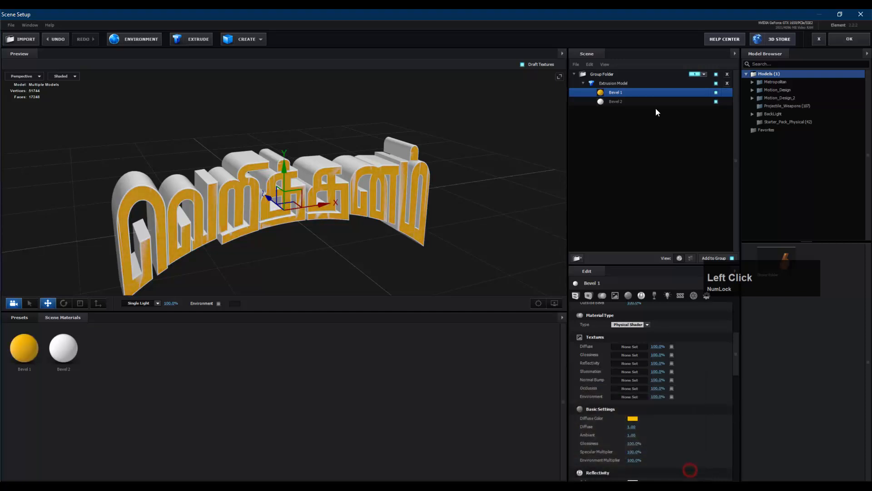
Raise the Extrude value of Bevel 1 slightly above 4 and inspect the letter faces up close
{"action": "scroll", "coordinate": [658, 358], "scroll_direction": "up", "scroll_amount": 5}
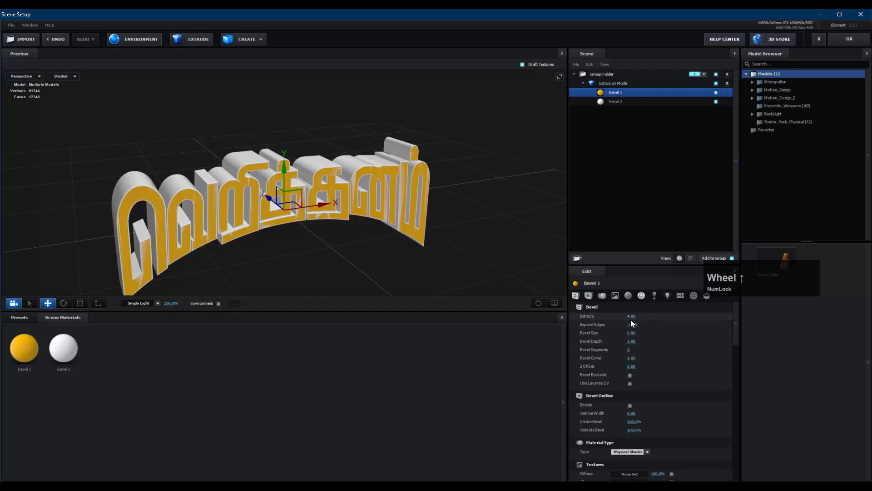
{"action": "left_click_drag", "start_coordinate": [631, 317], "coordinate": [635, 318]}
{"action": "scroll", "coordinate": [342, 131], "scroll_direction": "up", "scroll_amount": 4}
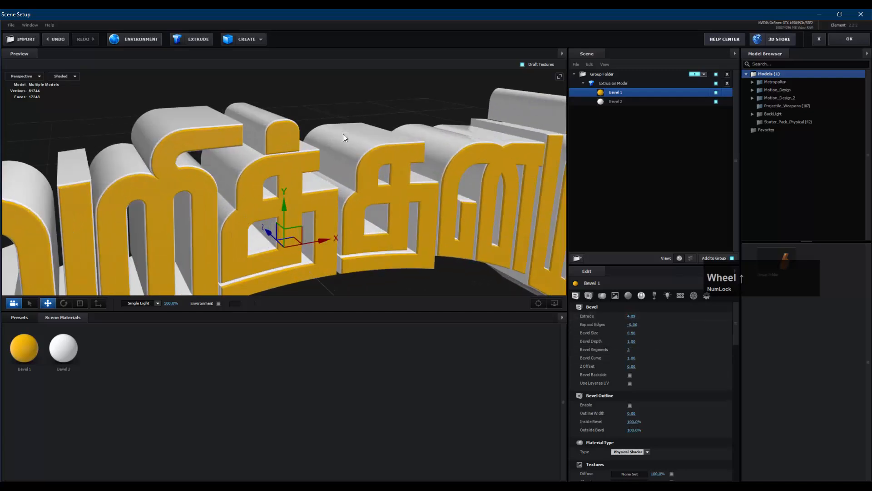
{"action": "left_click_drag", "start_coordinate": [342, 134], "coordinate": [391, 146]}
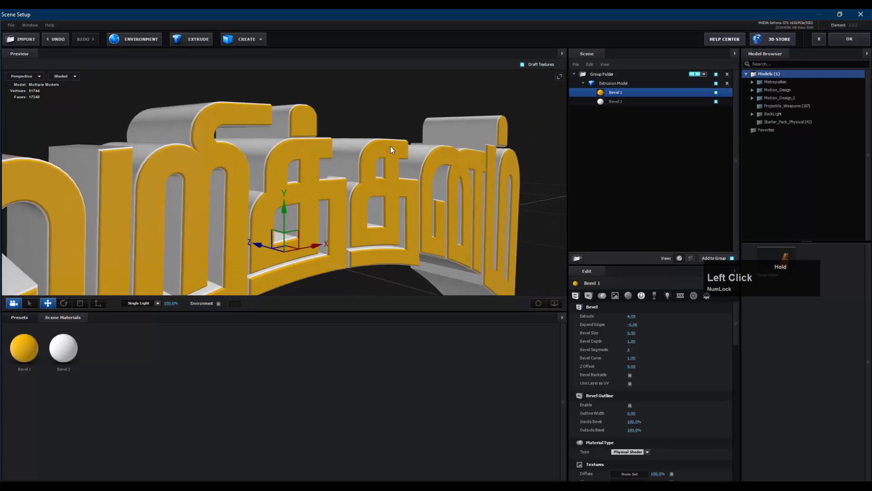
Change the Diffuse Color of Bevel 2 to orange FA5E00
{"action": "left_click", "coordinate": [621, 102]}
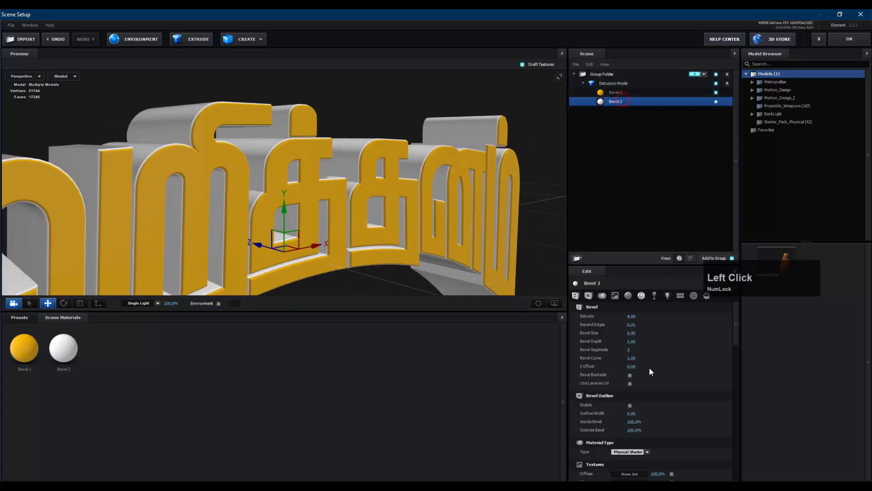
{"action": "scroll", "coordinate": [655, 428], "scroll_direction": "down", "scroll_amount": 4}
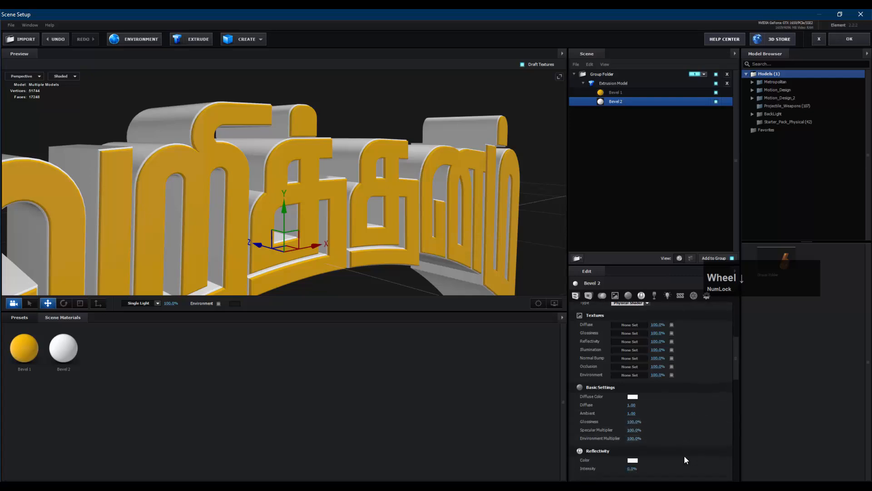
{"action": "left_click", "coordinate": [633, 456]}
{"action": "left_click_drag", "start_coordinate": [666, 442], "coordinate": [667, 447]}
{"action": "left_click_drag", "start_coordinate": [642, 410], "coordinate": [676, 376]}
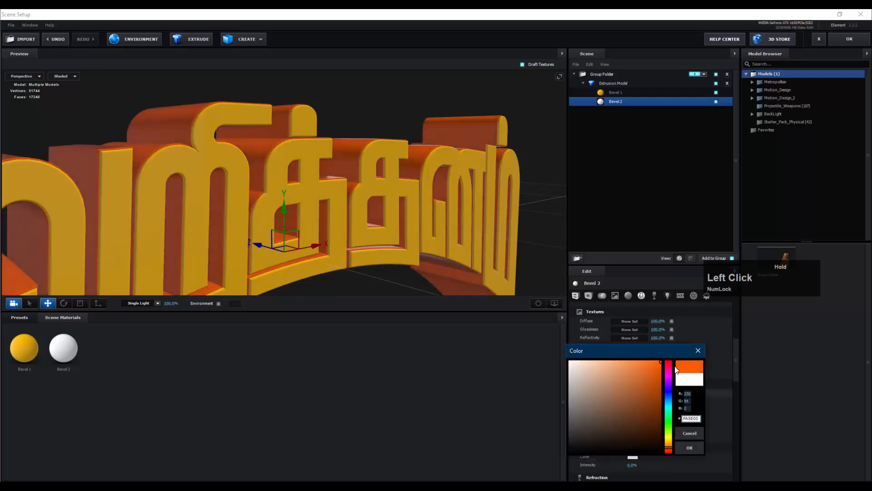
{"action": "left_click", "coordinate": [690, 446]}
Set the Diffuse strength to 3 for Bevel 2 and Bevel 1
{"action": "left_click", "coordinate": [635, 402]}
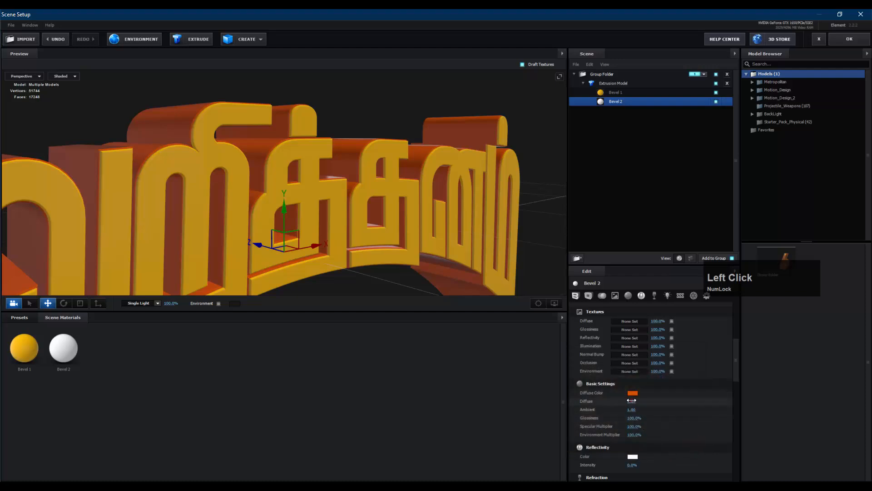
{"action": "type", "text": "3"}
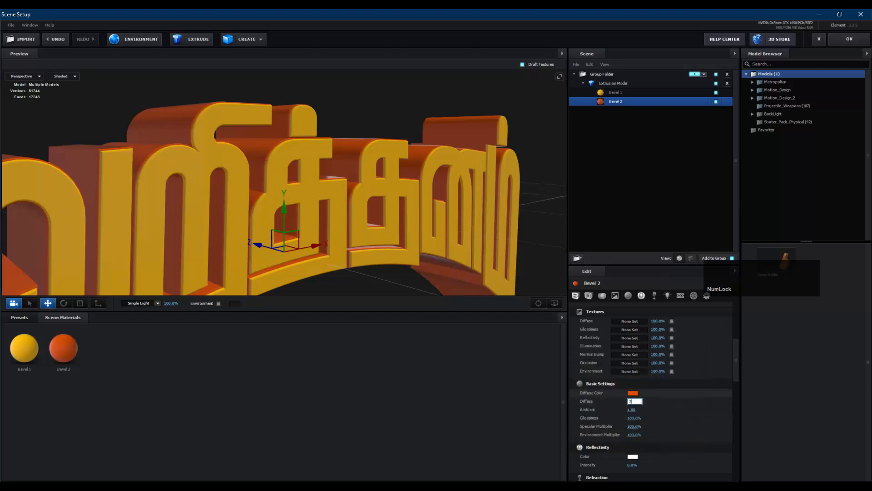
{"action": "left_click", "coordinate": [681, 395]}
{"action": "left_click", "coordinate": [635, 94]}
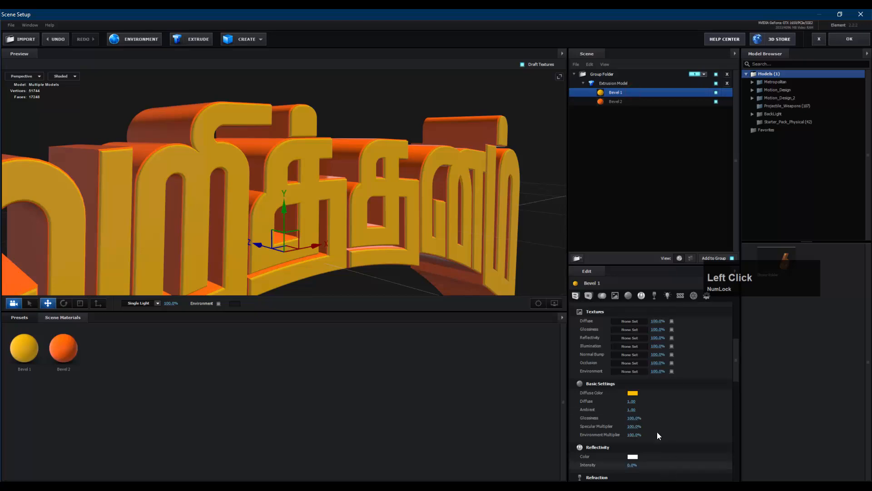
{"action": "left_click", "coordinate": [634, 402]}
{"action": "type", "text": "3"}
{"action": "left_click", "coordinate": [658, 401]}
{"action": "left_click_drag", "start_coordinate": [472, 177], "coordinate": [443, 181]}
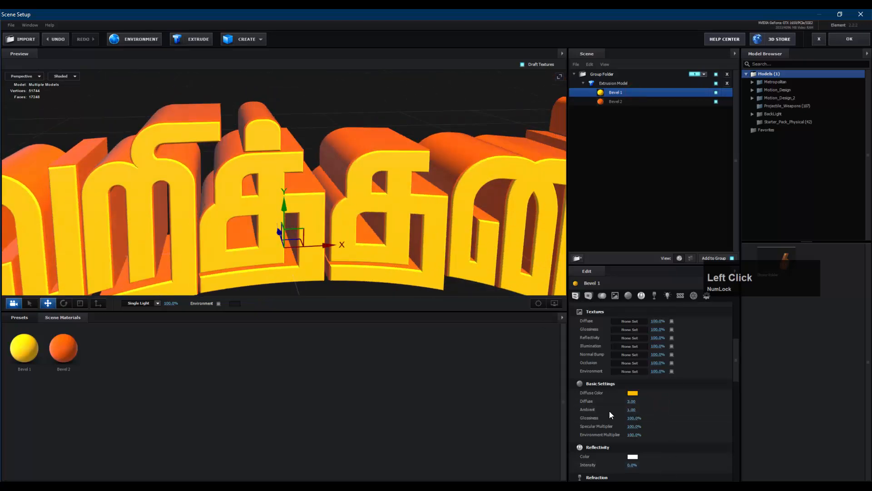
Set Bevel 1's reflectivity to 45% intensity with the orange color FF9500, check the model from an angle, and accept the scene
{"action": "mouse_move", "coordinate": [630, 466]}
{"action": "left_mouse_down"}
{"action": "mouse_move", "coordinate": [638, 473]}
{"action": "mouse_move", "coordinate": [638, 465]}
{"action": "left_mouse_up"}
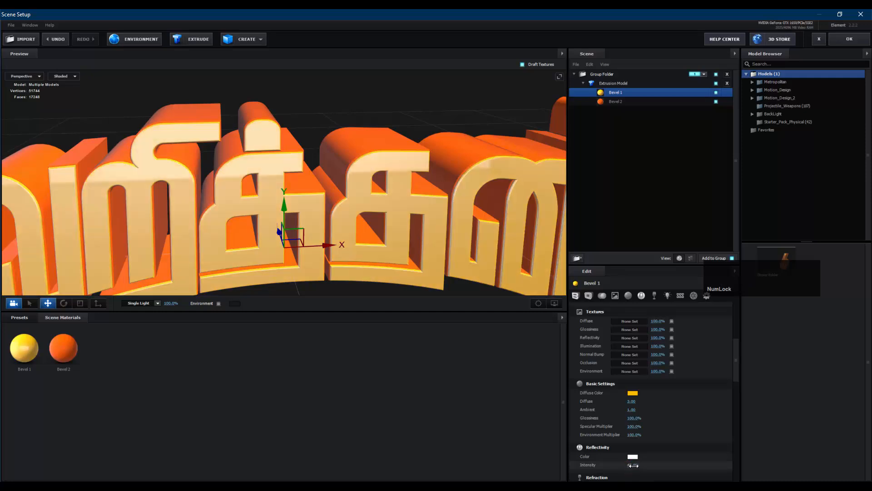
{"action": "left_click", "coordinate": [632, 456]}
{"action": "left_click", "coordinate": [632, 397]}
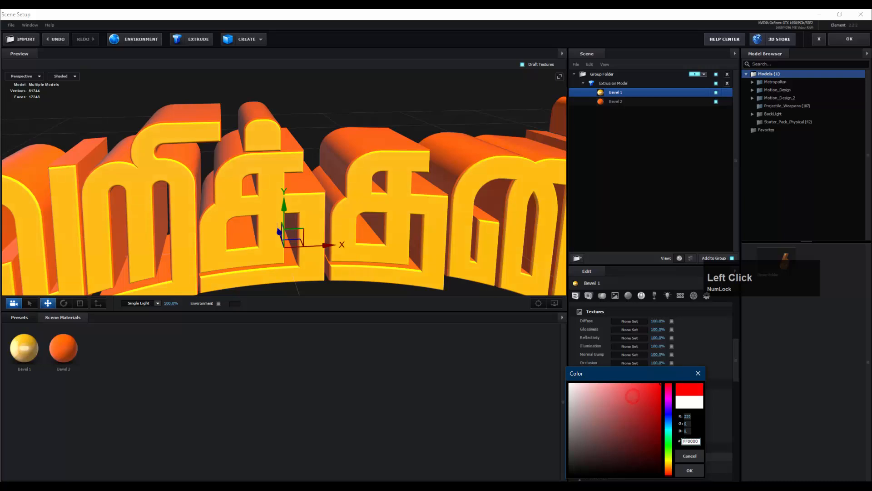
{"action": "left_click_drag", "start_coordinate": [669, 475], "coordinate": [671, 469]}
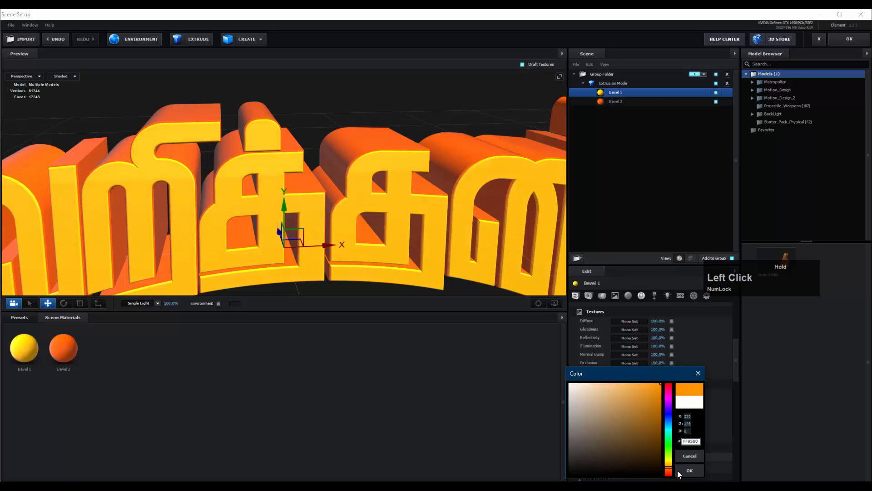
{"action": "left_click", "coordinate": [689, 470]}
{"action": "scroll", "coordinate": [430, 220], "scroll_direction": "down", "scroll_amount": 2}
{"action": "scroll", "coordinate": [430, 220], "scroll_direction": "down", "scroll_amount": 3}
{"action": "left_click_drag", "start_coordinate": [407, 233], "coordinate": [436, 218]}
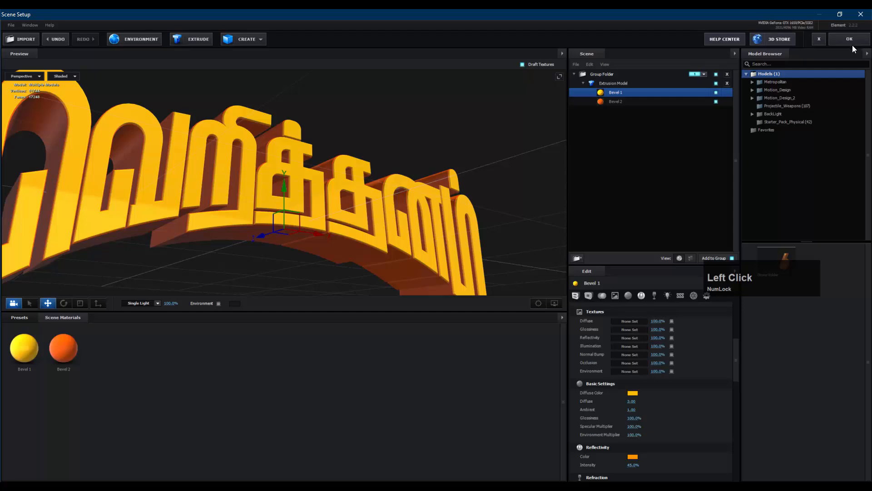
{"action": "left_click", "coordinate": [848, 40]}
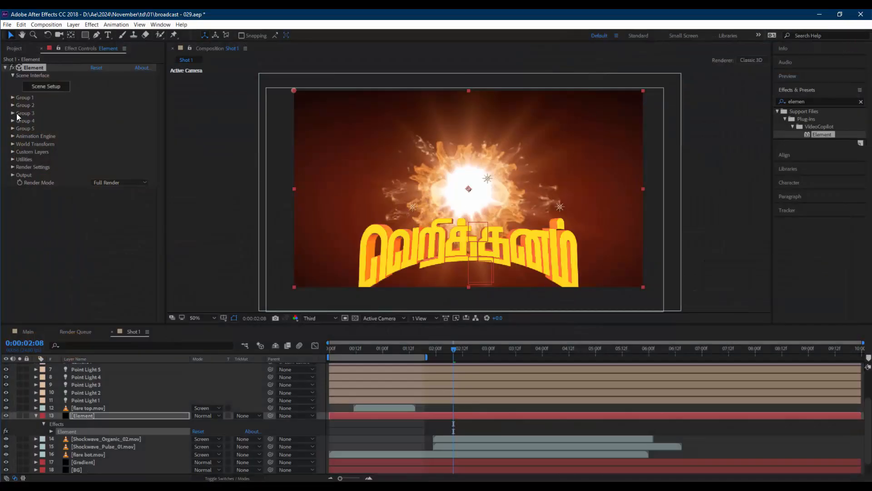
Enable ambient occlusion in the Element render settings and set the SSAO Intensity to 5
{"action": "left_click", "coordinate": [13, 168]}
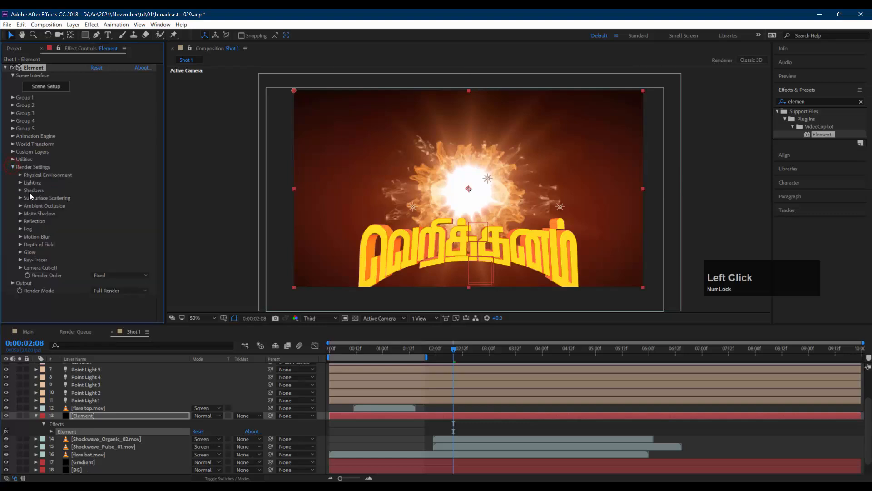
{"action": "left_click", "coordinate": [19, 206]}
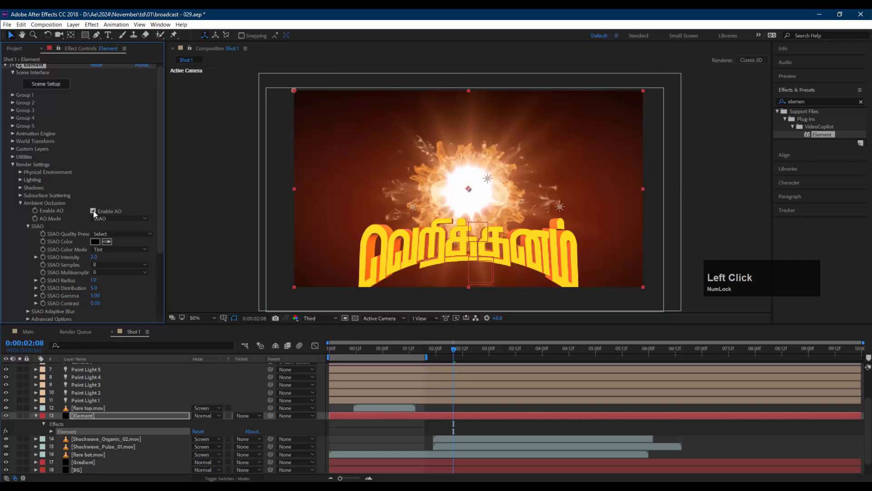
{"action": "left_click", "coordinate": [93, 257]}
{"action": "type", "text": "5"}
{"action": "key", "text": "Return"}
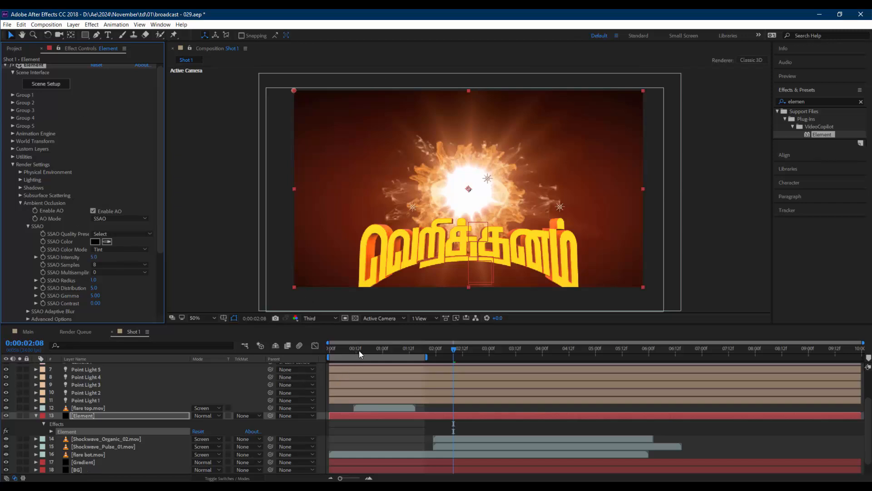
Move the current time to 0:00:02:01 and delete the Cam control null together with its camera layer
{"action": "left_click_drag", "start_coordinate": [359, 350], "coordinate": [438, 348]}
{"action": "scroll", "coordinate": [117, 402], "scroll_direction": "up", "scroll_amount": 1}
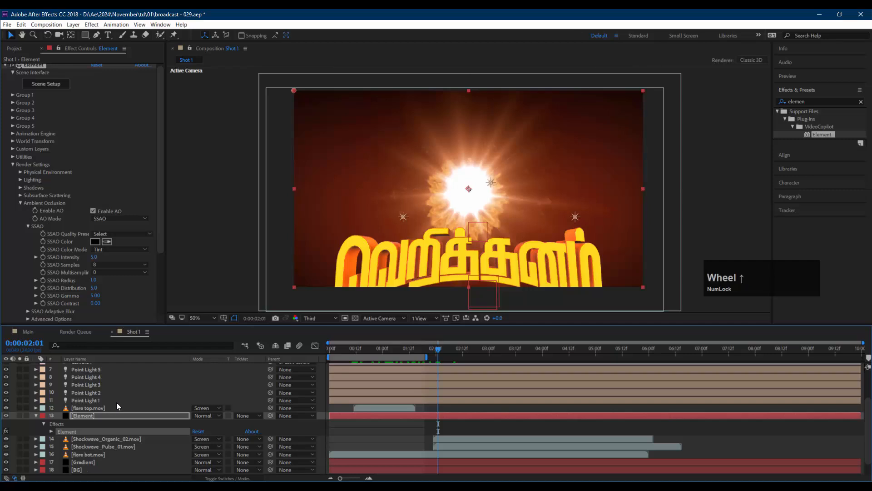
{"action": "scroll", "coordinate": [107, 401], "scroll_direction": "up", "scroll_amount": 2}
{"action": "left_click", "coordinate": [94, 399]}
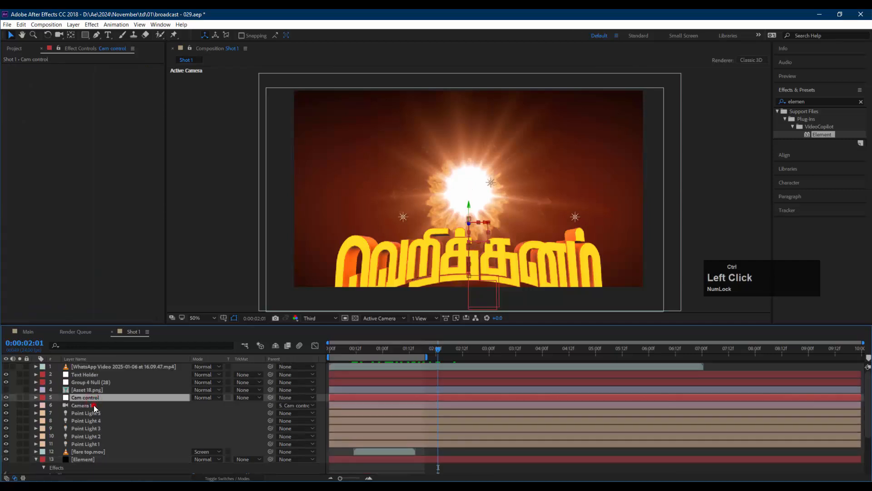
{"action": "left_click", "coordinate": [93, 404], "text": "shift"}
{"action": "key", "text": "Delete"}
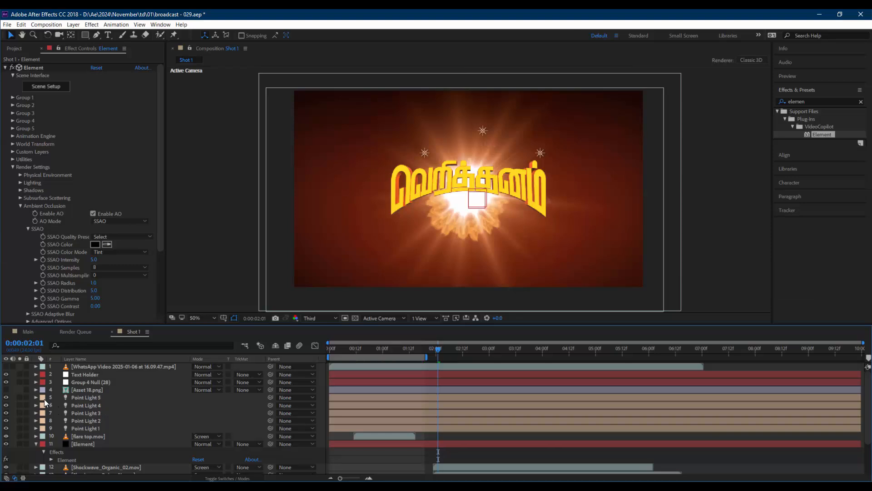
Add a new two-node camera named Camera 1 with the 35mm preset above Point Light 5
{"action": "left_click", "coordinate": [85, 398]}
{"action": "right_click", "coordinate": [11, 399]}
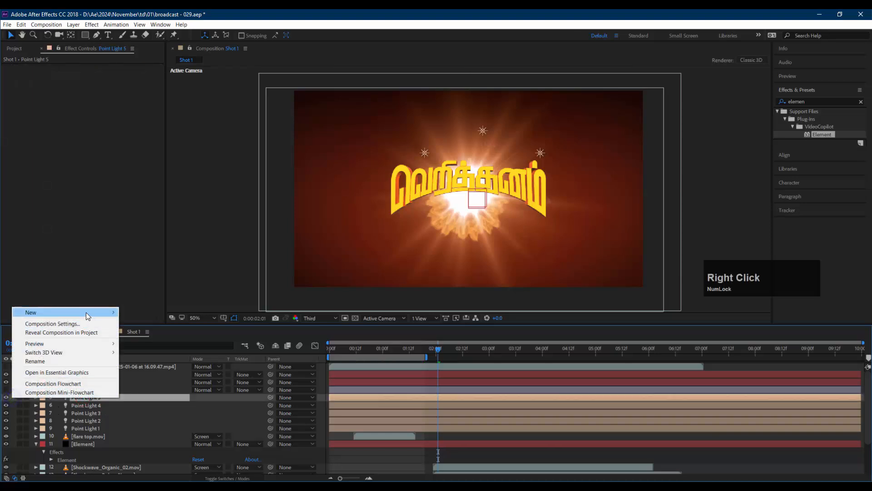
{"action": "mouse_move", "coordinate": [85, 312]}
{"action": "left_click", "coordinate": [163, 357]}
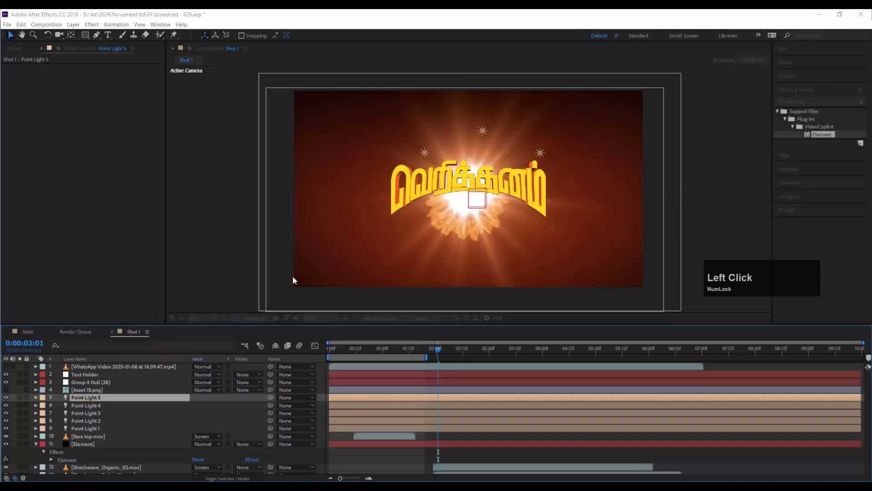
{"action": "left_click_drag", "start_coordinate": [60, 134], "coordinate": [545, 131]}
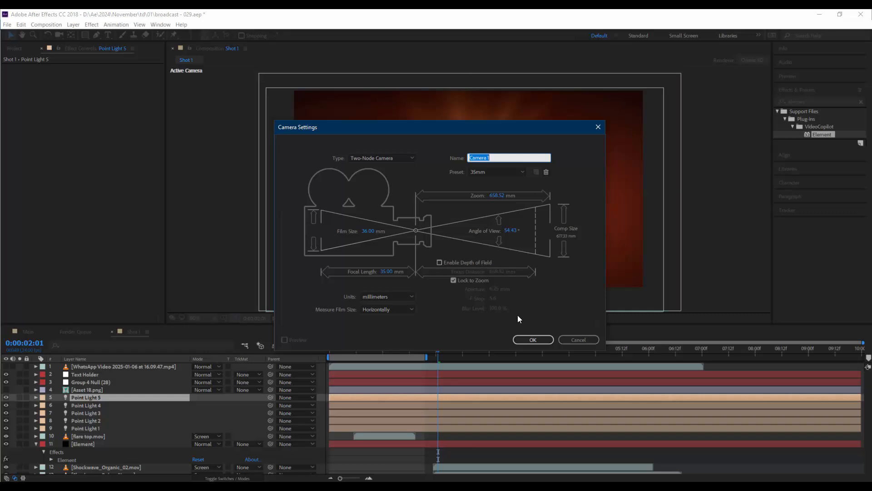
{"action": "left_click", "coordinate": [530, 341]}
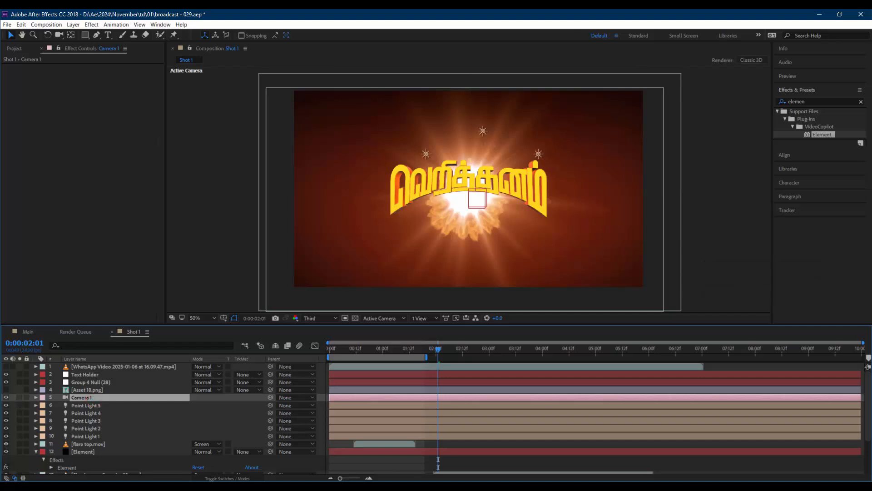
Collapse the Element layer, hide the flare top.mov layer, and end the work area at 0:00:00:23
{"action": "left_click", "coordinate": [117, 451]}
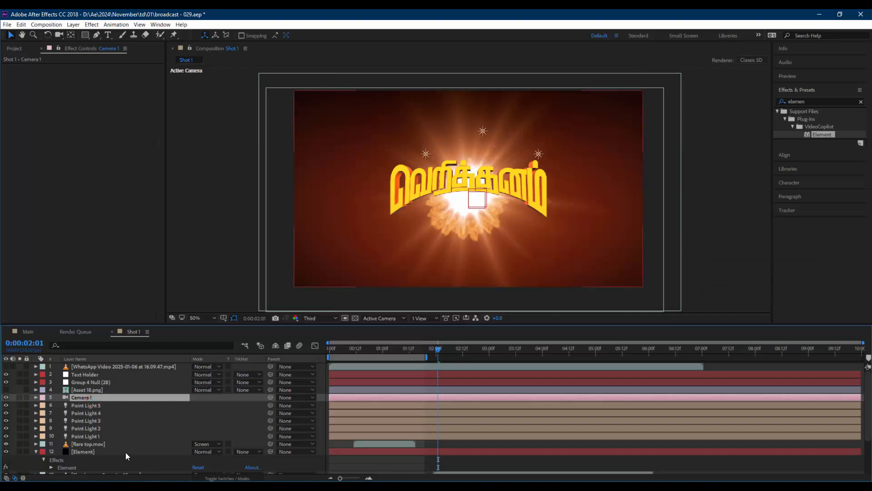
{"action": "left_click", "coordinate": [35, 452]}
{"action": "left_click", "coordinate": [87, 444]}
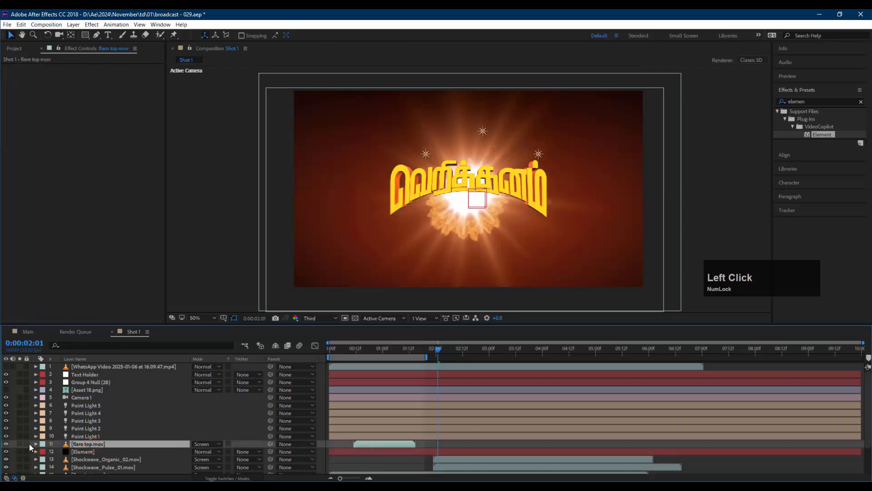
{"action": "left_click_drag", "start_coordinate": [362, 352], "coordinate": [382, 356]}
{"action": "key", "text": "n"}
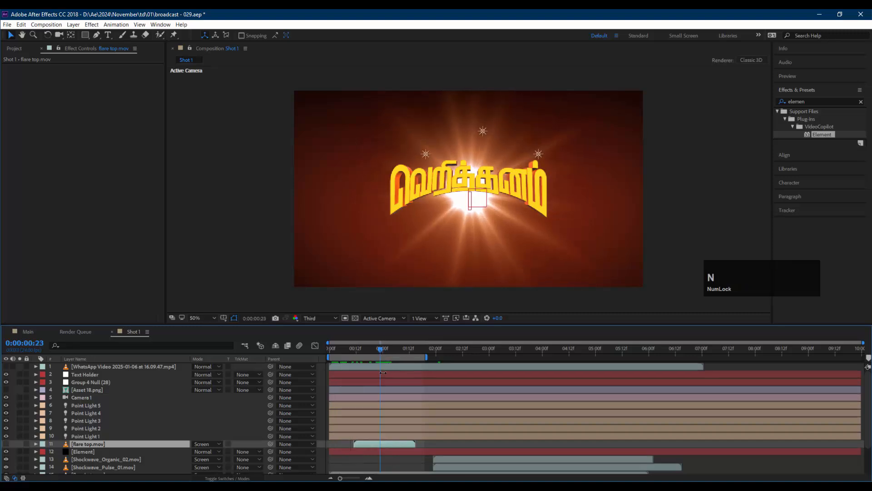
Move to 0:00:00:20, select the Element layer, and save the project as the incremented version broadcast - 030.aep
{"action": "mouse_move", "coordinate": [377, 350]}
{"action": "left_mouse_down"}
{"action": "mouse_move", "coordinate": [322, 350]}
{"action": "mouse_move", "coordinate": [374, 351]}
{"action": "left_mouse_up"}
{"action": "scroll", "coordinate": [535, 215], "scroll_direction": "up", "scroll_amount": 2}
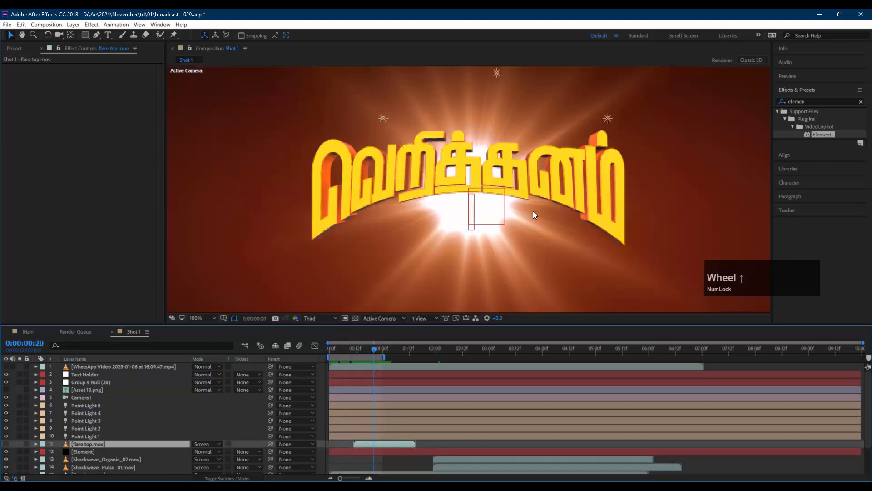
{"action": "scroll", "coordinate": [125, 454], "scroll_direction": "down", "scroll_amount": 1}
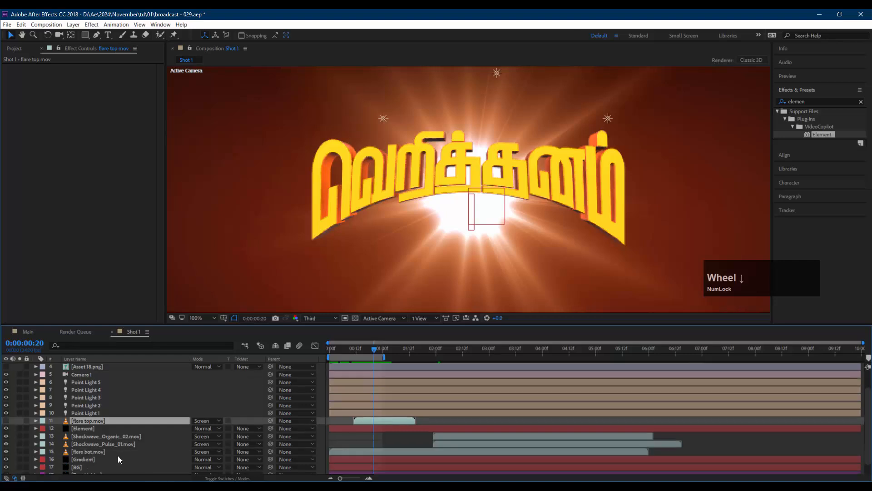
{"action": "left_click", "coordinate": [97, 460]}
{"action": "scroll", "coordinate": [410, 182], "scroll_direction": "down", "scroll_amount": 2}
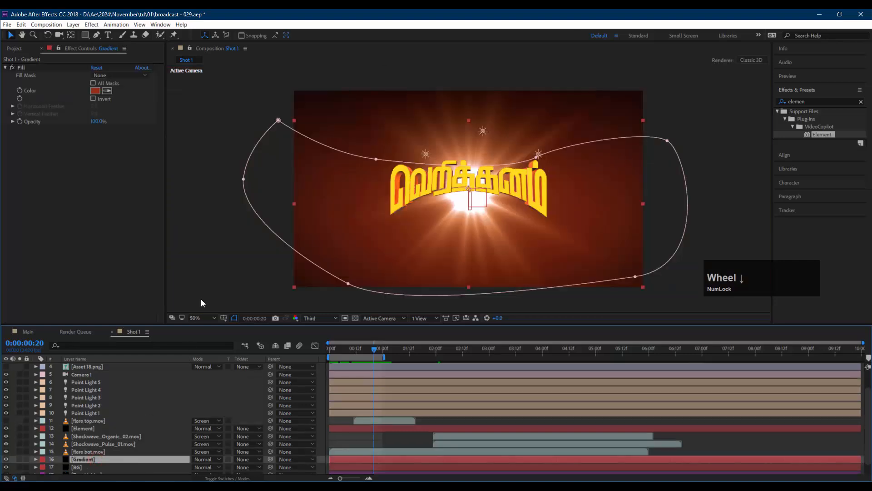
{"action": "left_click", "coordinate": [104, 428]}
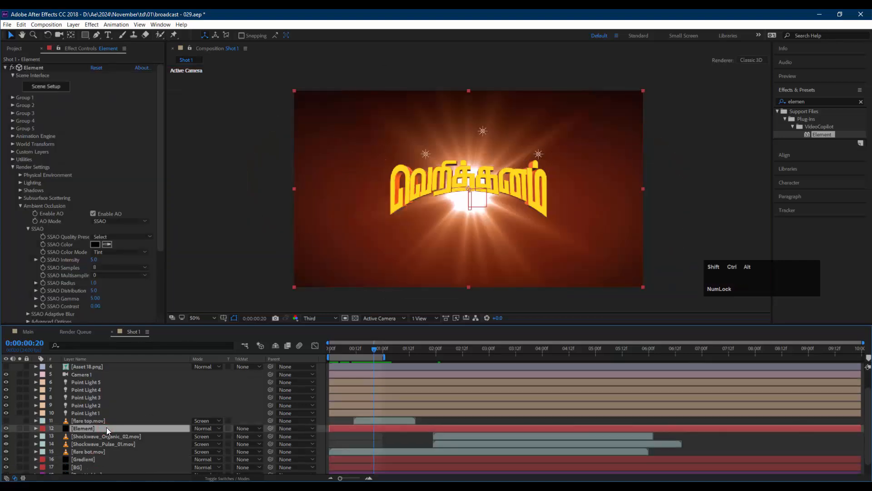
{"action": "key", "text": "ctrl+shift+alt+s"}
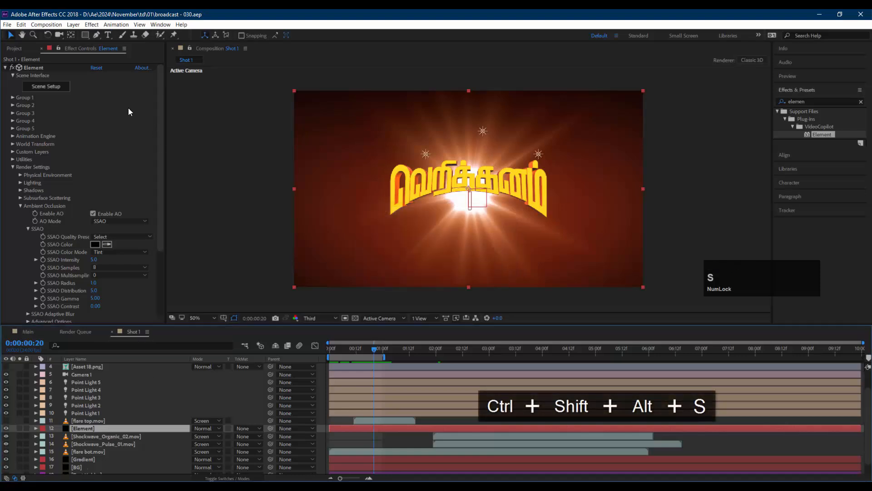
Reopen the Element Scene Setup and switch the Extrusion Model's listing from bevels to individual paths
{"action": "left_click", "coordinate": [18, 206]}
{"action": "left_click", "coordinate": [12, 168]}
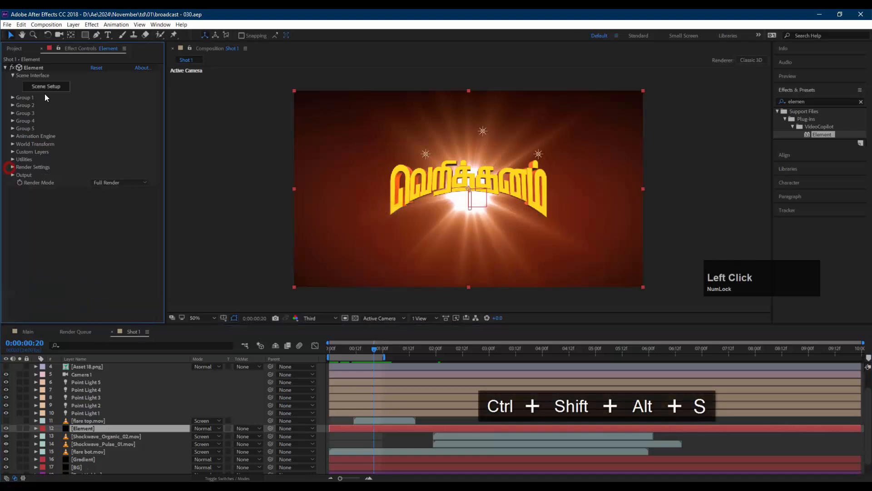
{"action": "left_click", "coordinate": [34, 67]}
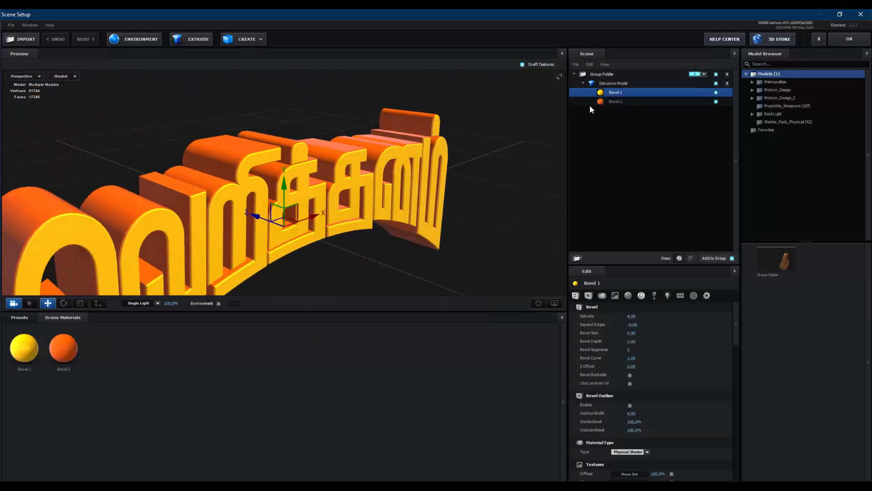
{"action": "left_click", "coordinate": [620, 92]}
{"action": "left_click", "coordinate": [627, 84]}
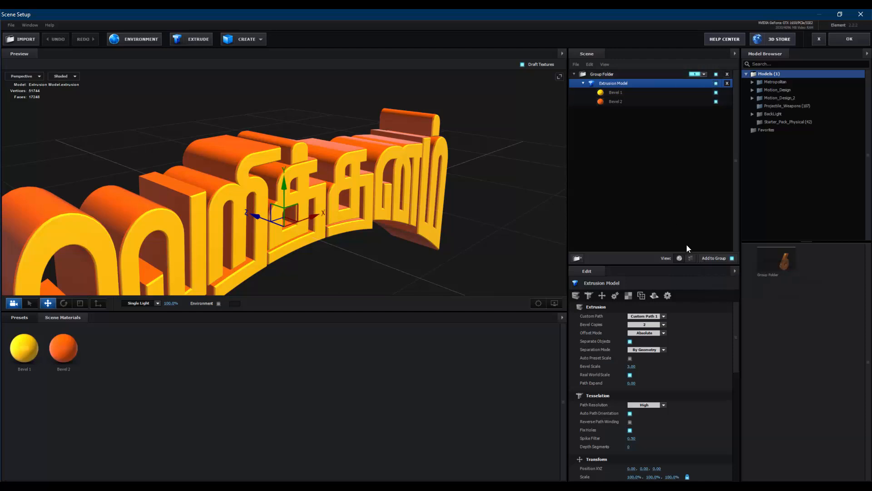
{"action": "left_click", "coordinate": [691, 258]}
Go through the Extrusion Model's paths to identify the letters and show only Path 1, hiding all the others
{"action": "left_click", "coordinate": [651, 91]}
{"action": "scroll", "coordinate": [306, 199], "scroll_direction": "down", "scroll_amount": 4}
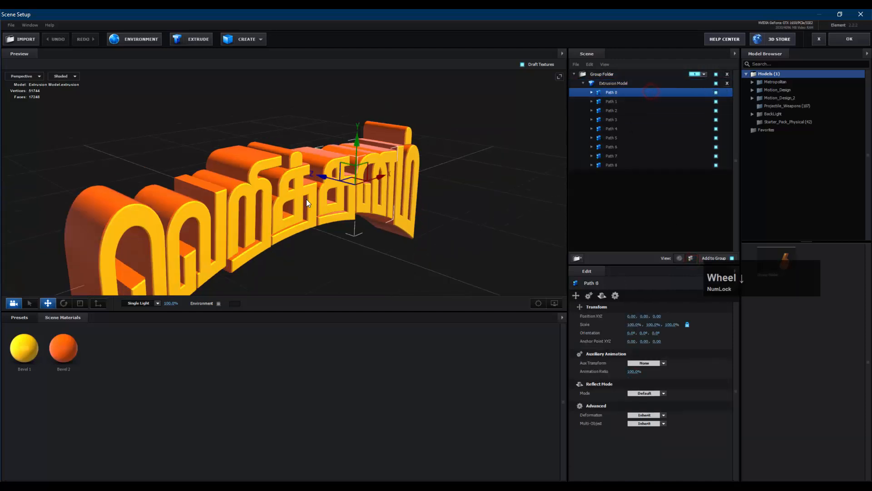
{"action": "left_click", "coordinate": [667, 115]}
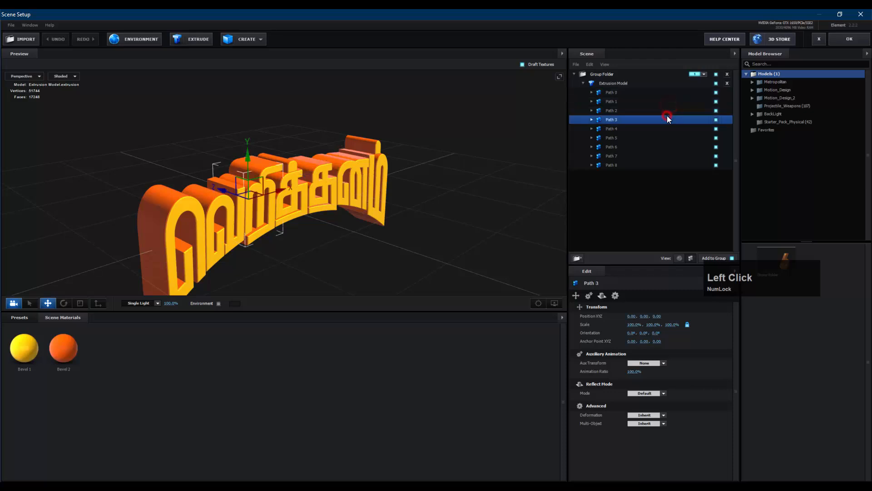
{"action": "left_click", "coordinate": [664, 127]}
{"action": "left_click", "coordinate": [664, 136]}
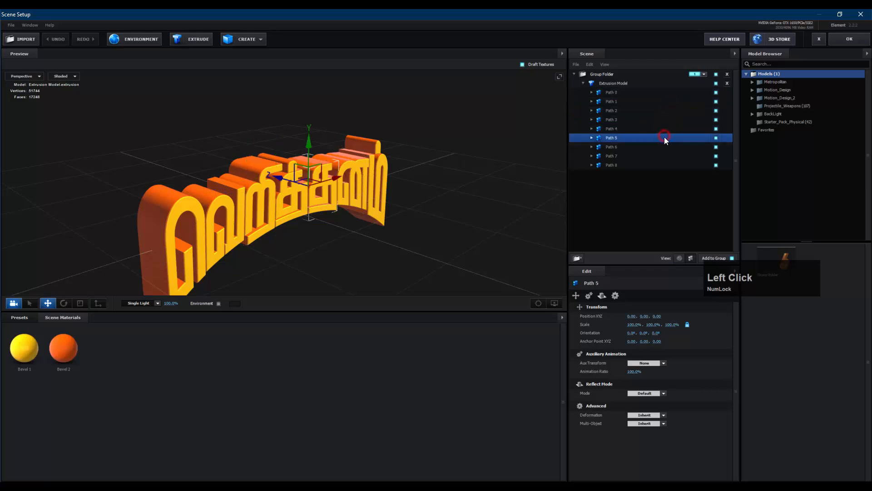
{"action": "left_click", "coordinate": [663, 148]}
{"action": "left_click", "coordinate": [662, 156]}
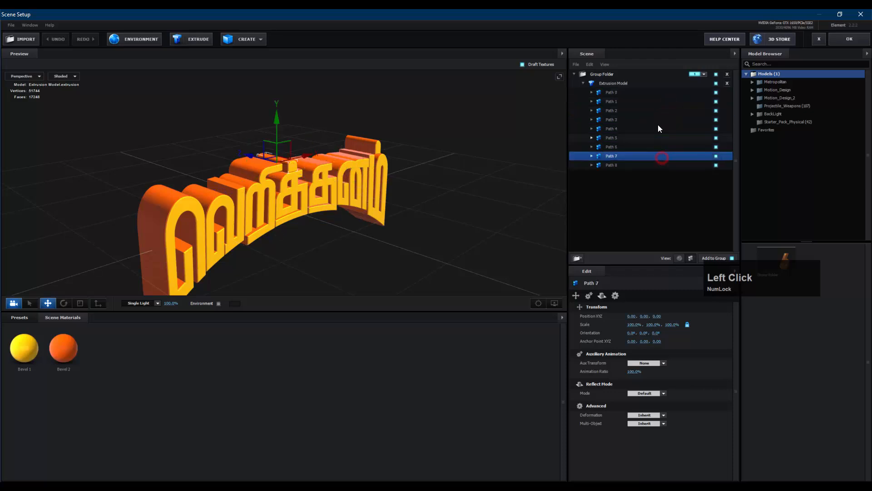
{"action": "left_click", "coordinate": [665, 102]}
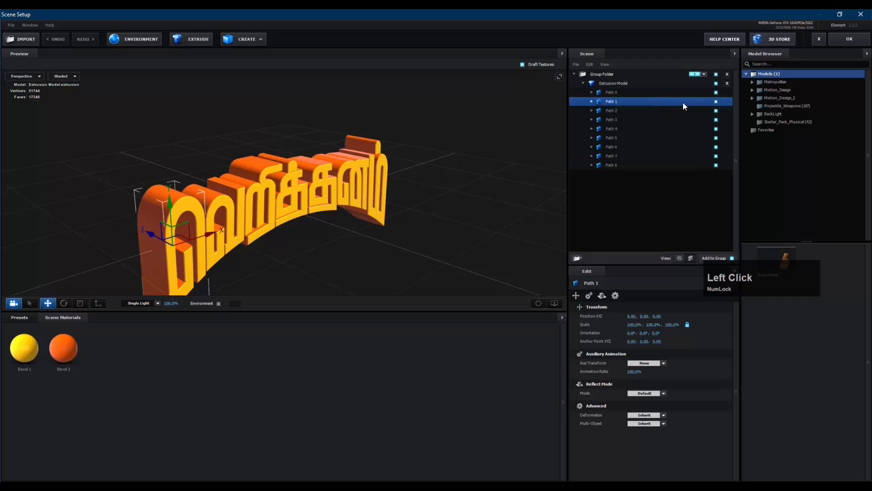
{"action": "left_click", "coordinate": [717, 101]}
Collapse the Extrusion Model and duplicate its group folder
{"action": "left_click", "coordinate": [579, 83]}
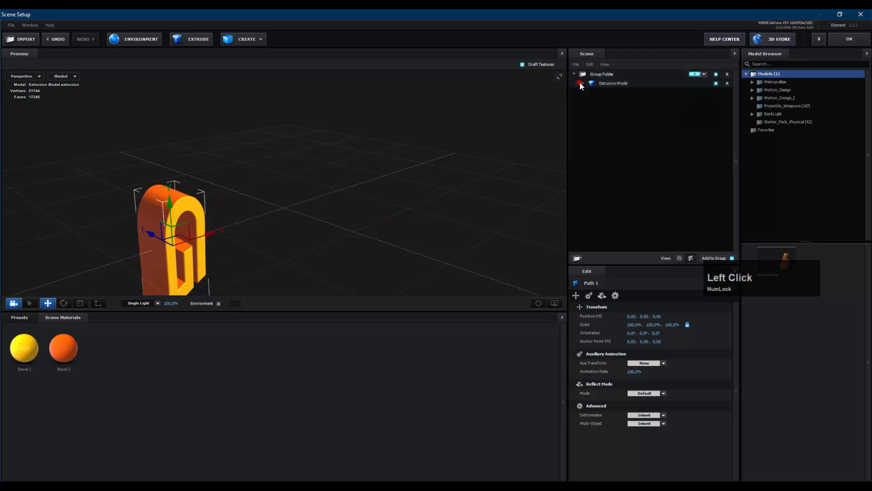
{"action": "left_click", "coordinate": [618, 83]}
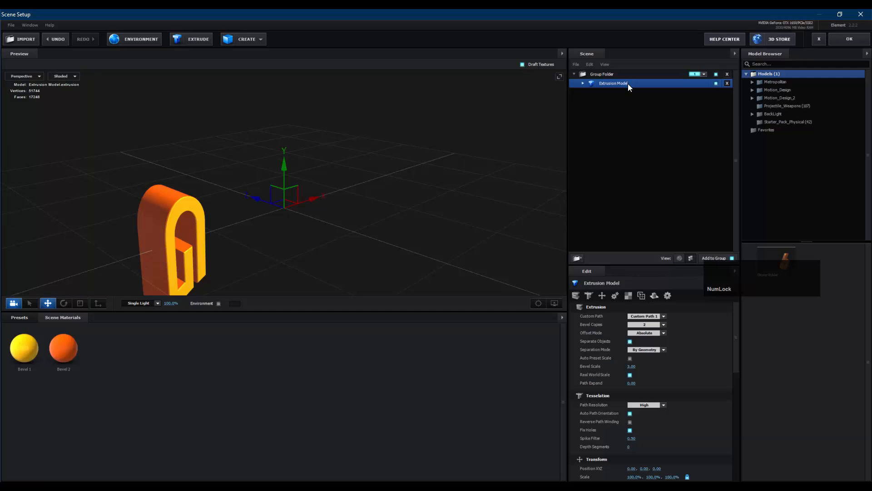
{"action": "left_click", "coordinate": [574, 74]}
{"action": "key", "text": "ctrl+d"}
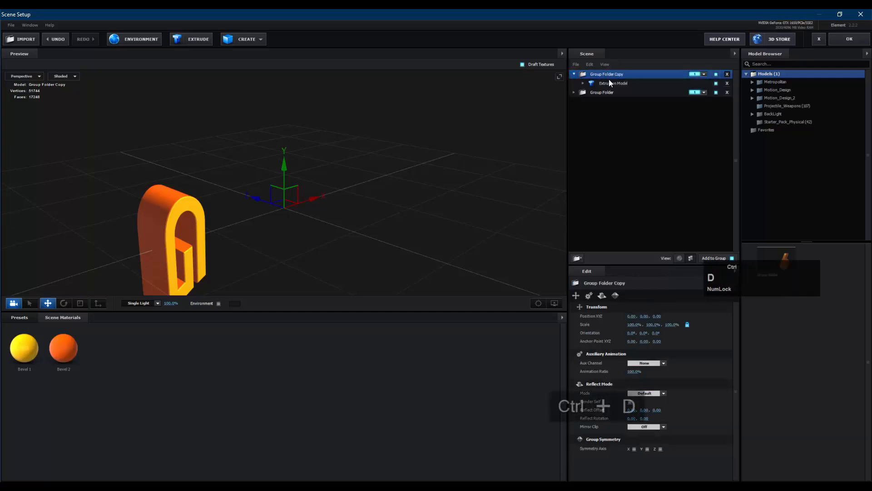
Assign the original Group Folder to group 2 and show only Path 2 of its Extrusion Model, then collapse both folders
{"action": "left_click", "coordinate": [604, 93]}
{"action": "left_click", "coordinate": [704, 92]}
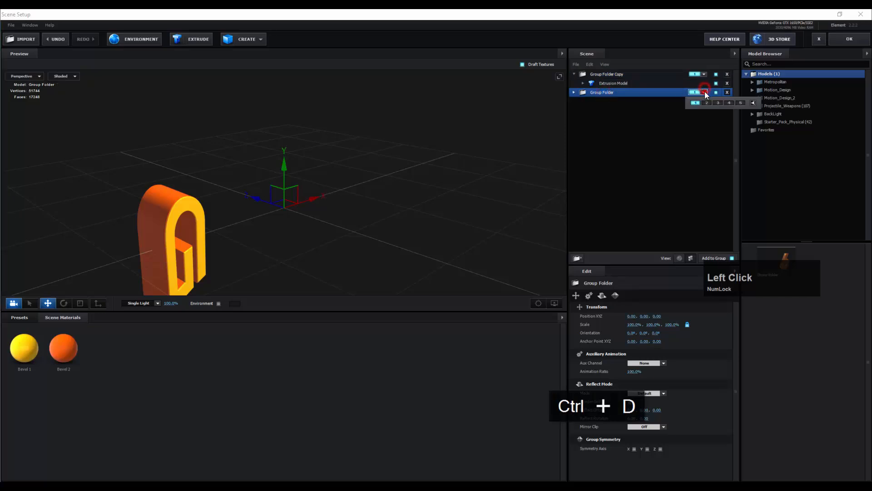
{"action": "left_click", "coordinate": [707, 102]}
{"action": "left_click", "coordinate": [574, 91]}
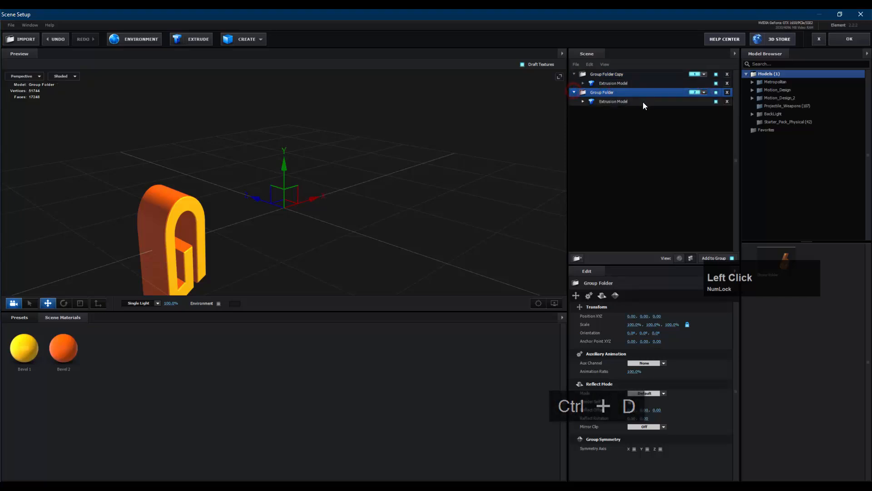
{"action": "left_click", "coordinate": [642, 102]}
{"action": "left_click", "coordinate": [584, 101]}
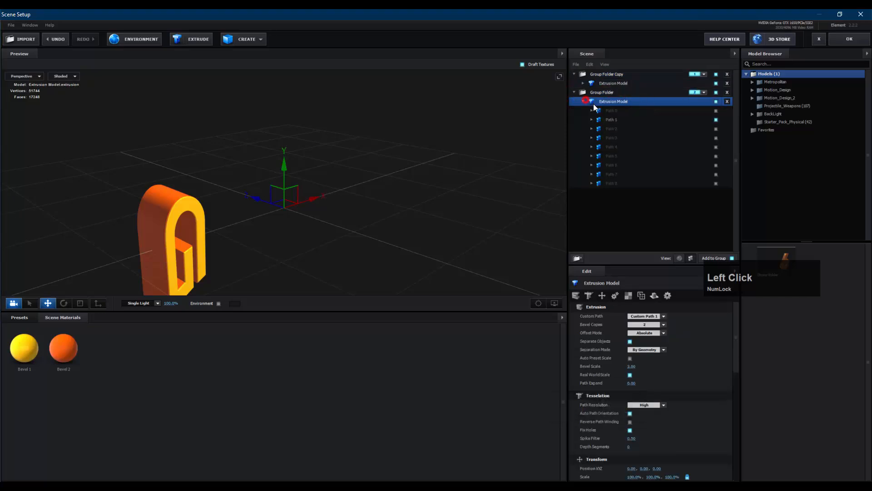
{"action": "left_click", "coordinate": [716, 129]}
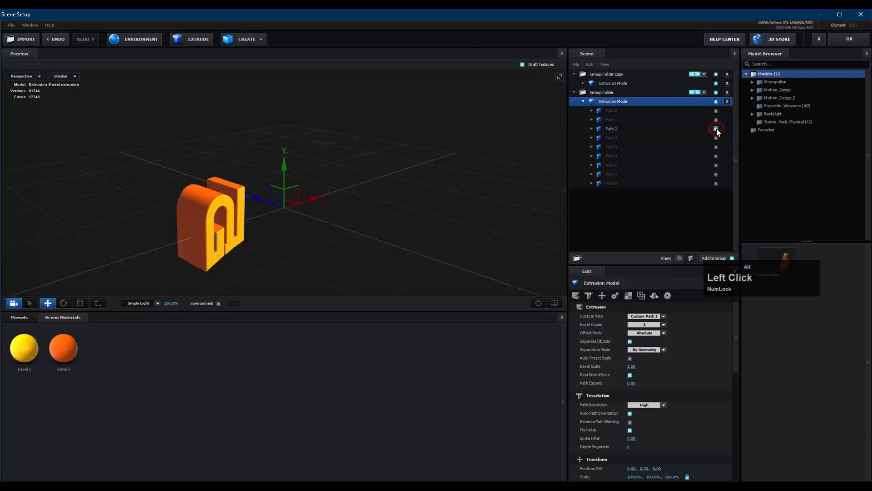
{"action": "left_click", "coordinate": [582, 100]}
{"action": "left_click", "coordinate": [574, 91]}
{"action": "left_click", "coordinate": [606, 91]}
{"action": "left_click", "coordinate": [573, 75]}
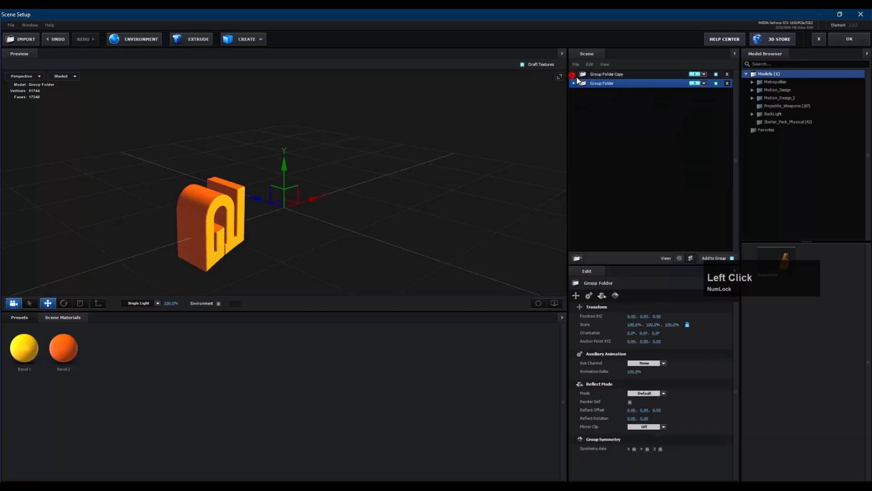
Duplicate the group 2 folder and assign the original Group Folder to group 3
{"action": "key", "text": "ctrl+d"}
{"action": "key", "text": "ctrl+z"}
{"action": "left_click", "coordinate": [611, 84]}
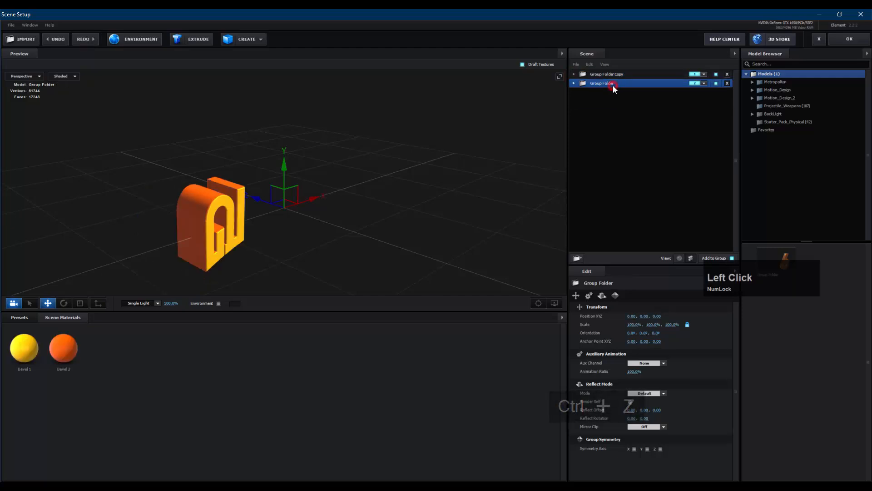
{"action": "key", "text": "ctrl+d"}
{"action": "left_click", "coordinate": [704, 101]}
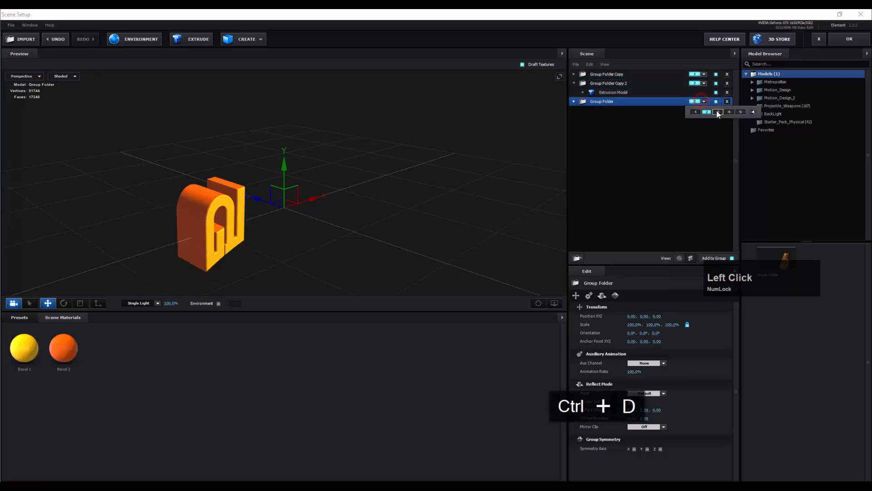
{"action": "left_click", "coordinate": [717, 112]}
Show only Path 3 in the group 3 folder's Extrusion Model and collapse the folder
{"action": "left_click", "coordinate": [672, 102]}
{"action": "left_click", "coordinate": [574, 101]}
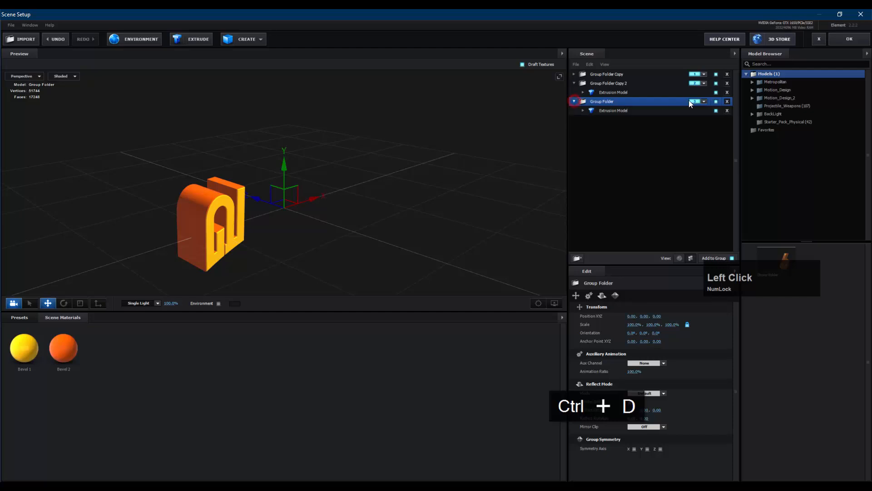
{"action": "left_click", "coordinate": [583, 111]}
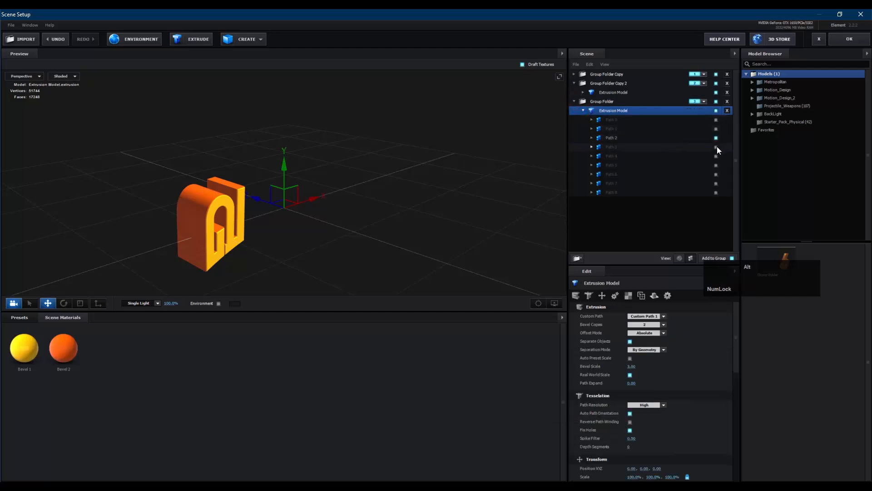
{"action": "left_click", "coordinate": [715, 147]}
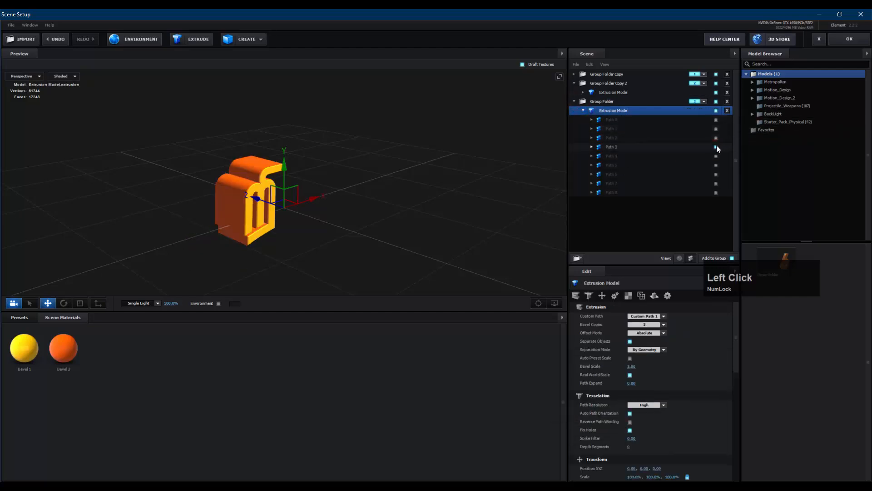
{"action": "left_click", "coordinate": [583, 110]}
{"action": "left_click", "coordinate": [574, 101]}
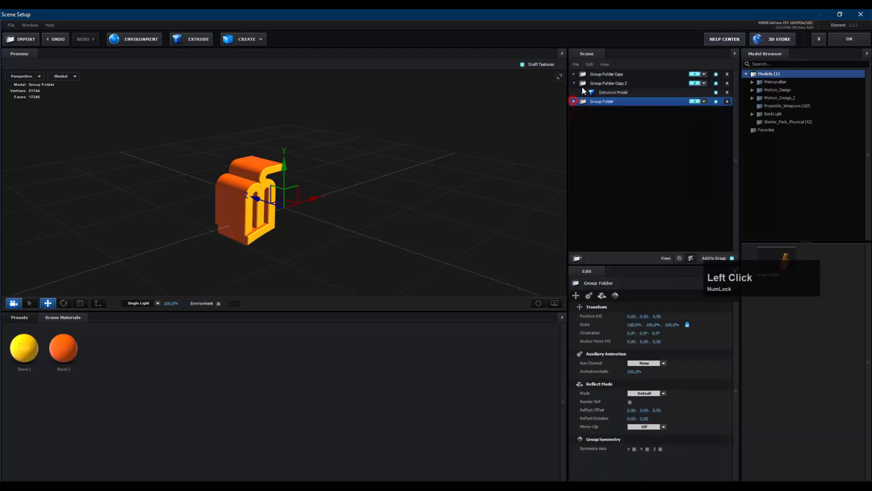
Collapse Group Folder Copy 2, apply the Scene Setup, and expand Group 1's Create Group Null controls on the Element effect
{"action": "left_click", "coordinate": [574, 84]}
{"action": "left_click", "coordinate": [586, 83]}
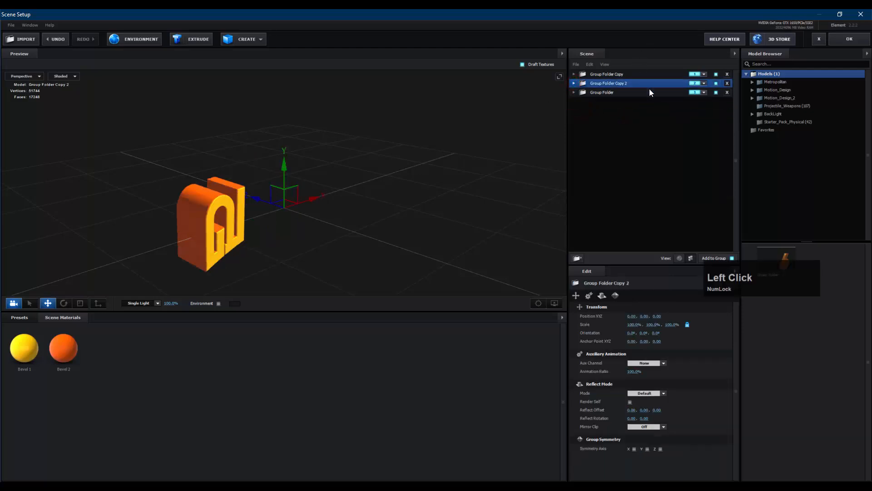
{"action": "left_click", "coordinate": [654, 74]}
{"action": "left_click", "coordinate": [858, 40]}
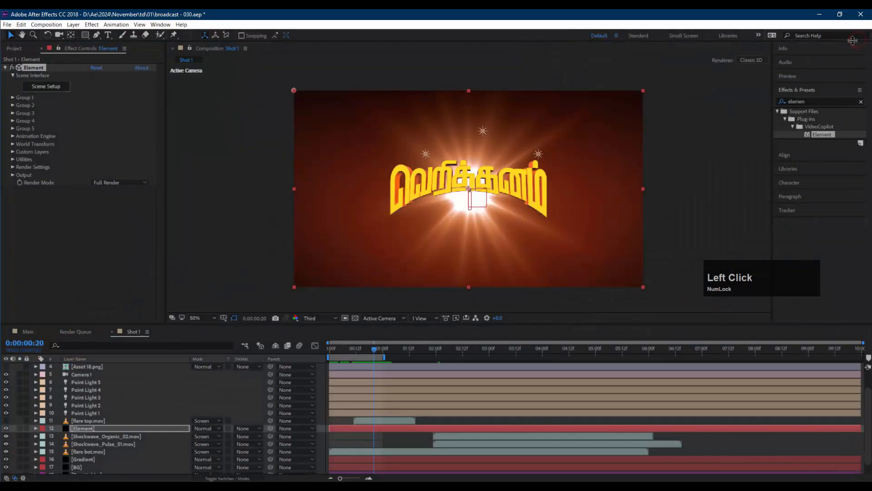
{"action": "left_click", "coordinate": [12, 97]}
{"action": "left_click", "coordinate": [27, 152]}
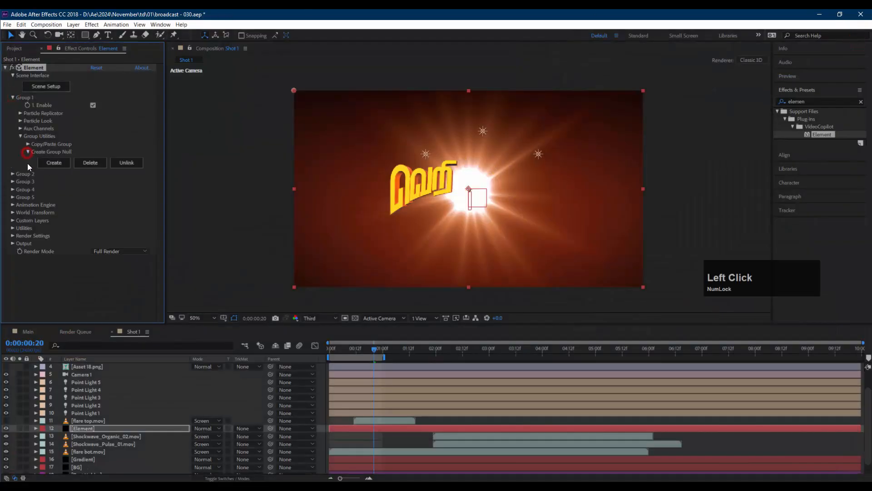
Delete the old Text Holder and Group 4 Null layers from Shot 1
{"action": "scroll", "coordinate": [93, 396], "scroll_direction": "up", "scroll_amount": 2}
{"action": "left_click", "coordinate": [101, 383]}
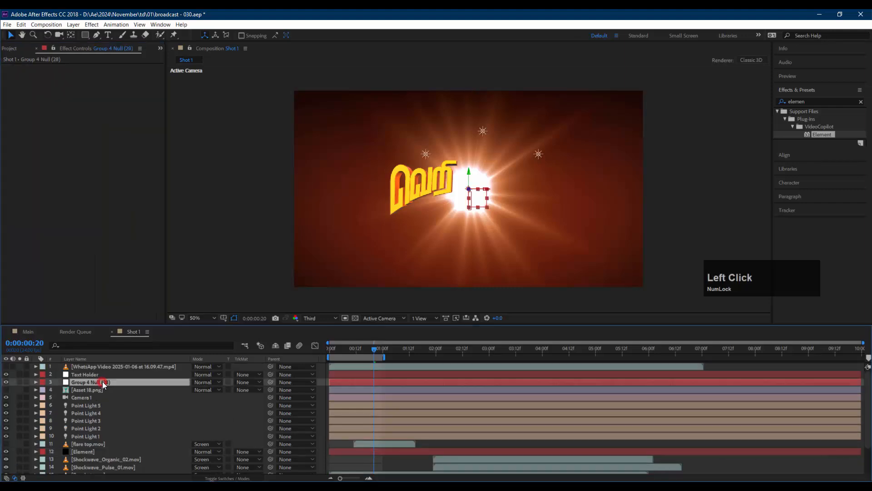
{"action": "left_click", "coordinate": [104, 375], "text": "shift"}
{"action": "key", "text": "Delete"}
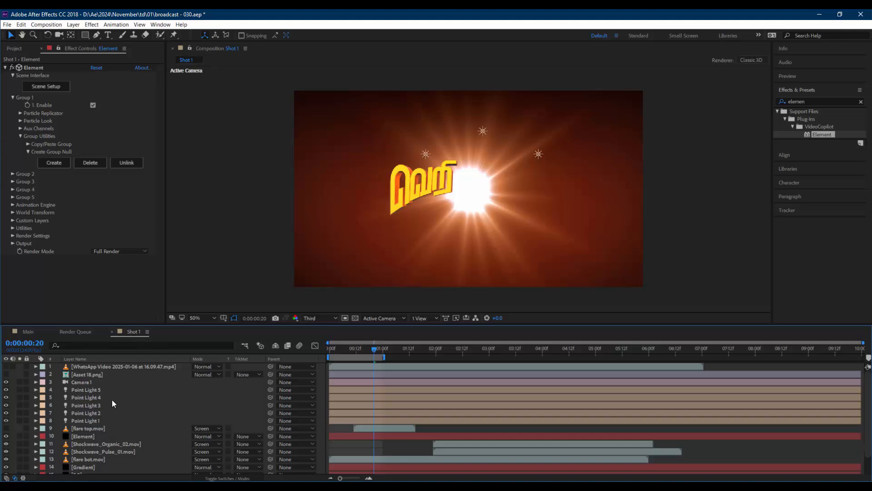
Create a group null for Group 1 from the Element layer's effect and select the new null layer
{"action": "left_click", "coordinate": [83, 436]}
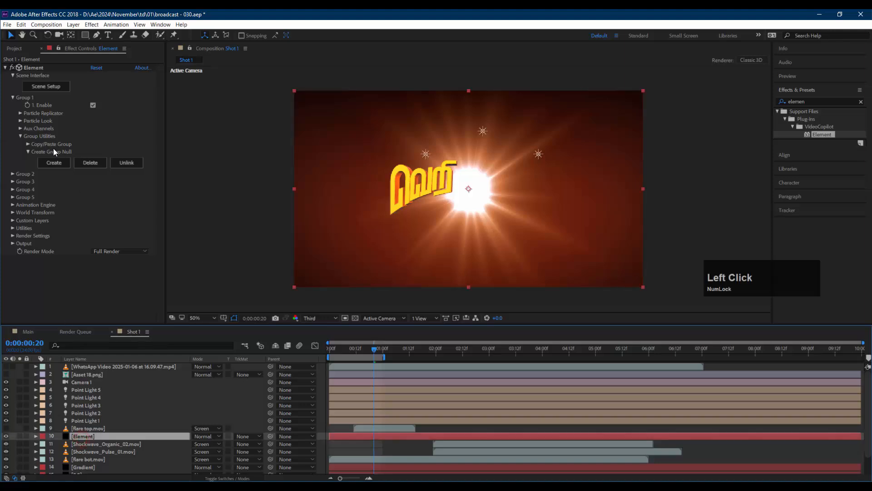
{"action": "left_click", "coordinate": [54, 163]}
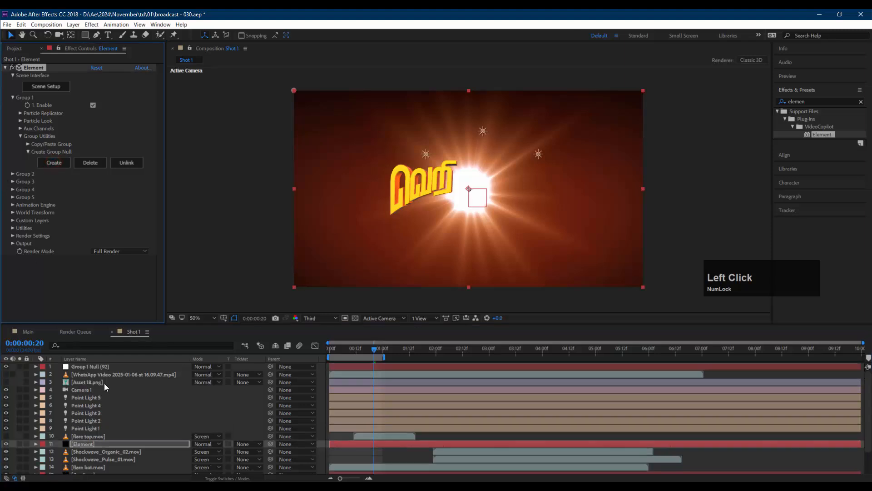
{"action": "left_click", "coordinate": [105, 366]}
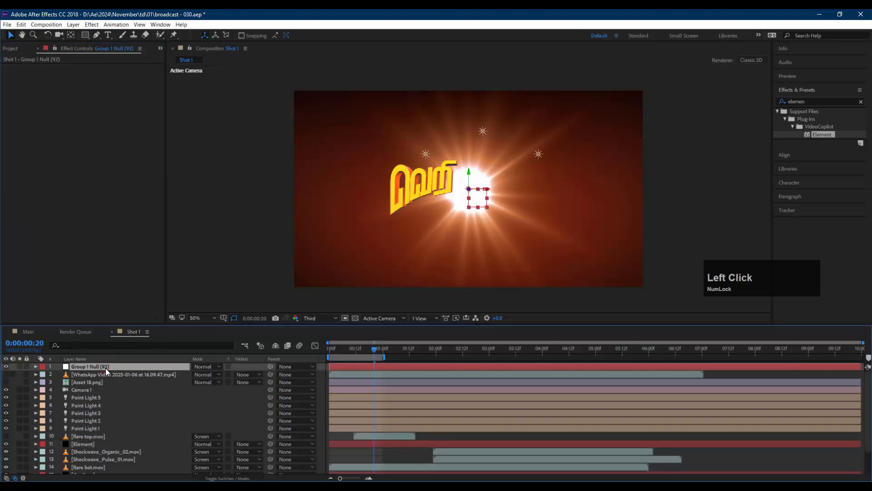
Create a group null for Group 2 from the Element effect and collapse that group
{"action": "left_click", "coordinate": [94, 444]}
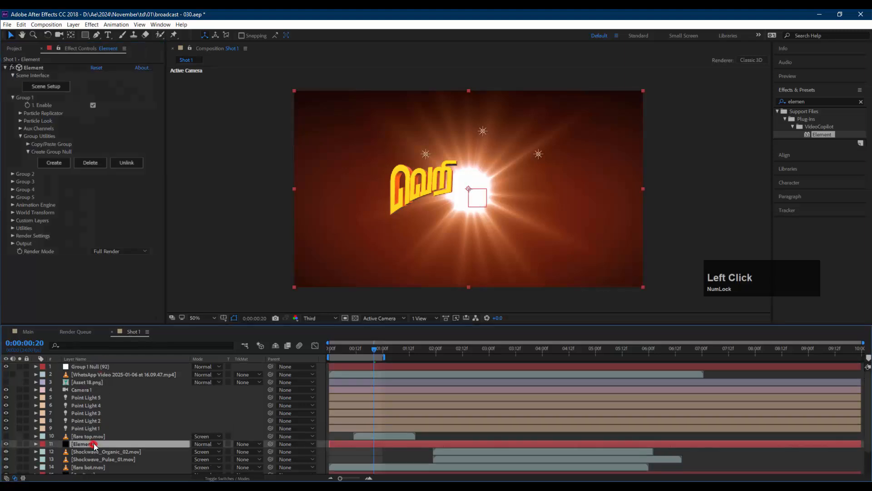
{"action": "left_click", "coordinate": [12, 174]}
{"action": "left_click", "coordinate": [29, 228]}
{"action": "left_click", "coordinate": [55, 240]}
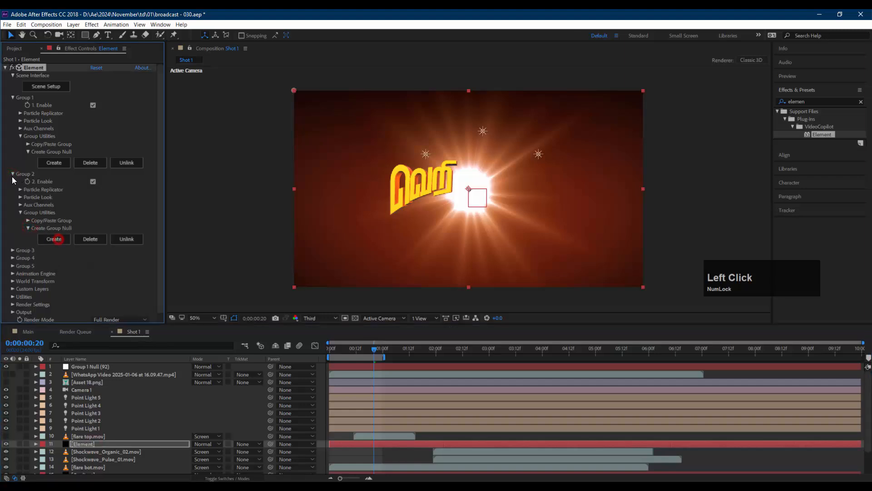
{"action": "left_click", "coordinate": [12, 174]}
Create a group null for Group 3 and collapse the group settings
{"action": "left_click", "coordinate": [13, 181]}
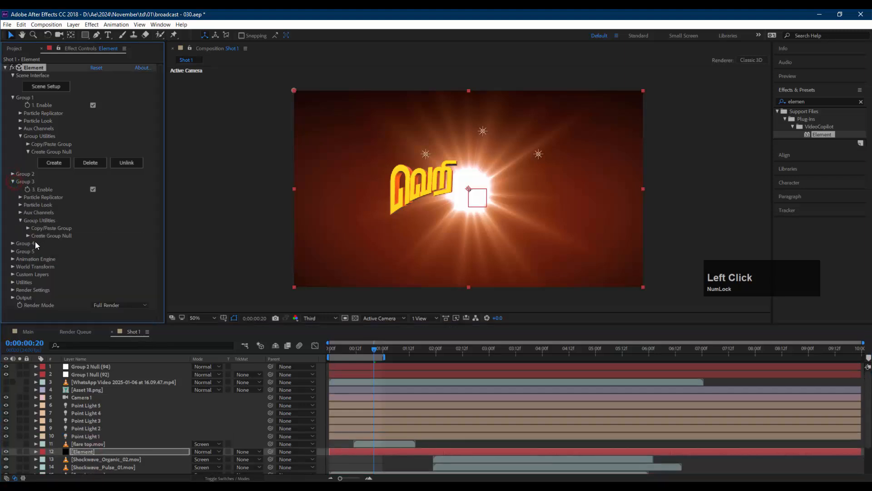
{"action": "left_click", "coordinate": [28, 235]}
{"action": "left_click", "coordinate": [50, 247]}
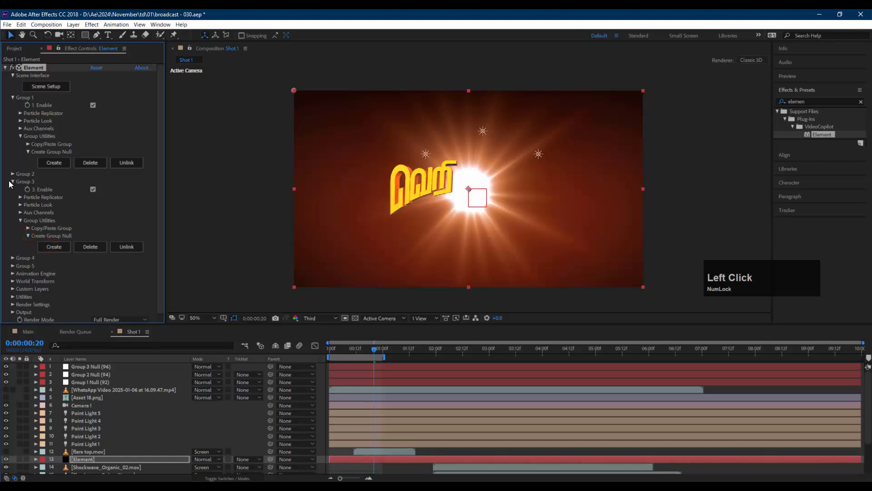
{"action": "left_click", "coordinate": [12, 97]}
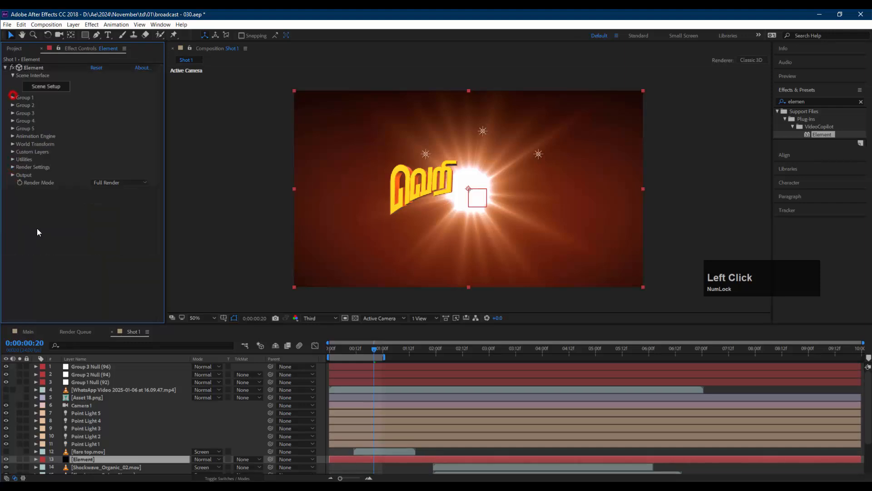
Try shifting the Group 1 Null's X position to test its control of the first letter, and undo the move
{"action": "left_click", "coordinate": [86, 382]}
{"action": "left_click", "coordinate": [94, 374]}
{"action": "left_click", "coordinate": [96, 366]}
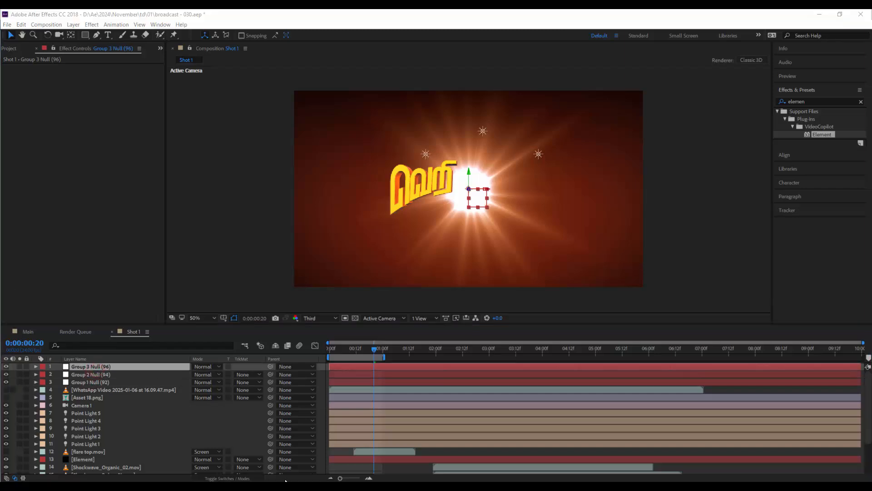
{"action": "left_click", "coordinate": [93, 382]}
{"action": "key", "text": "p"}
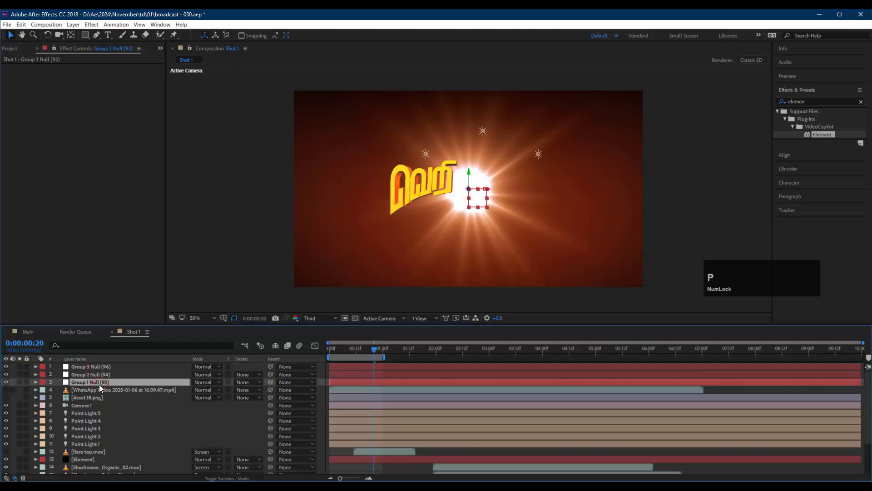
{"action": "left_click_drag", "start_coordinate": [197, 390], "coordinate": [267, 400]}
{"action": "key", "text": "ctrl+z"}
{"action": "left_click", "coordinate": [163, 377]}
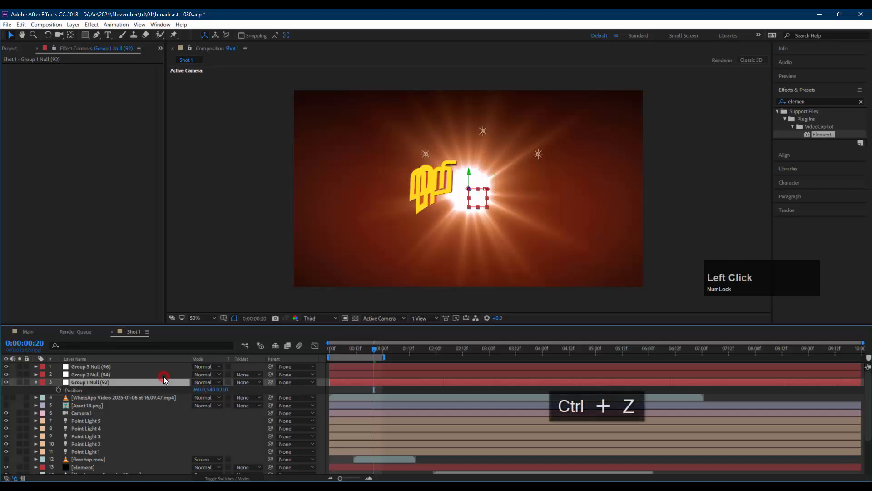
Try shifting the Group 2 Null's X position to test its control of the second letter, and undo the move
{"action": "left_click", "coordinate": [162, 373]}
{"action": "key", "text": "p"}
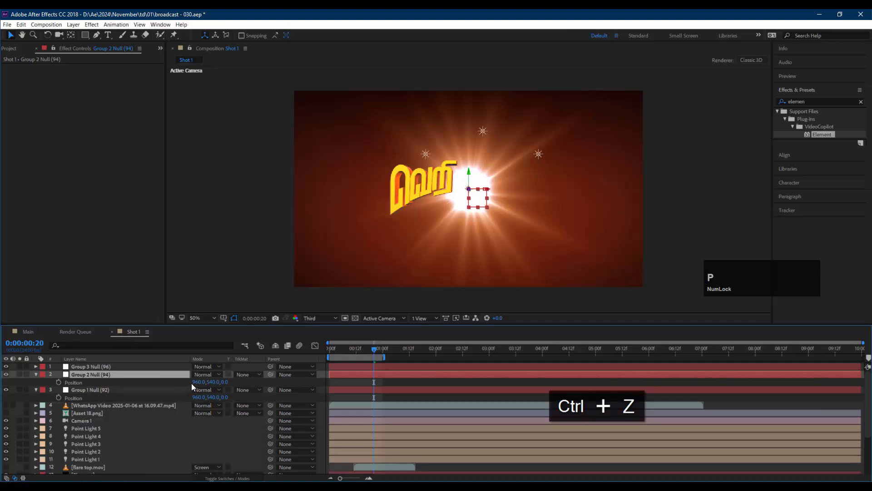
{"action": "left_click_drag", "start_coordinate": [196, 382], "coordinate": [272, 375]}
{"action": "key", "text": "ctrl+z"}
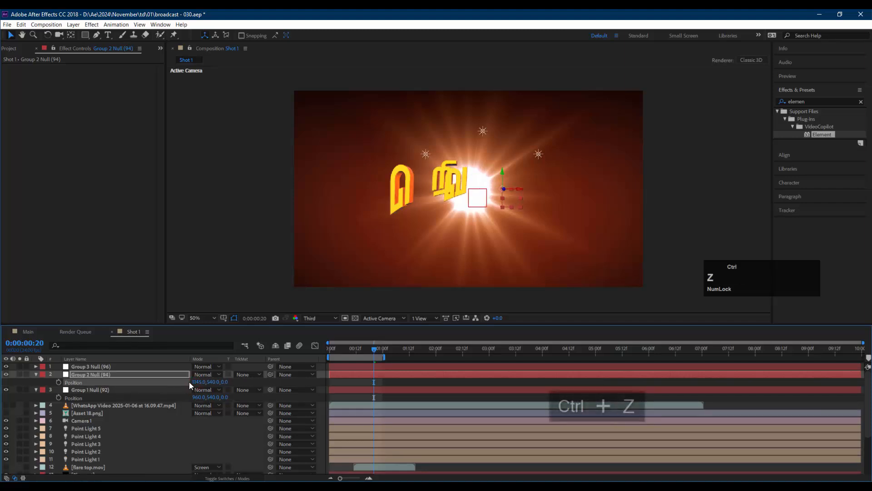
{"action": "left_click", "coordinate": [92, 389]}
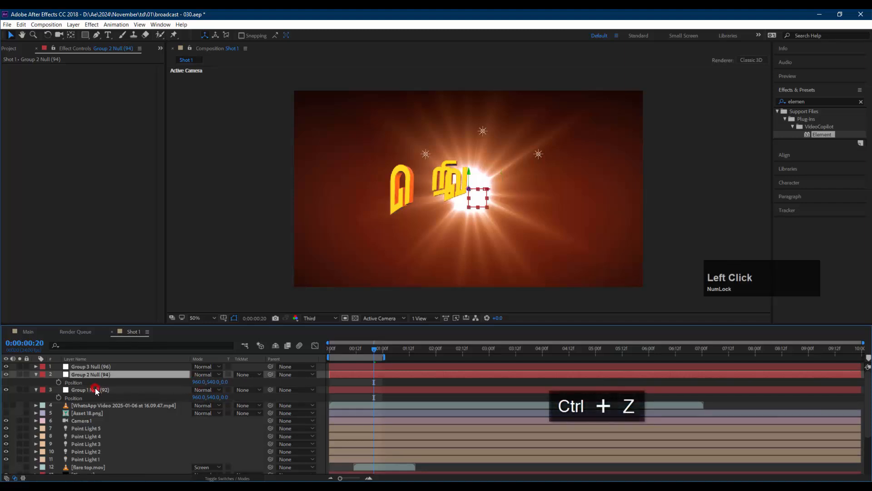
Orbit Camera 1 around the title at 0:00:00:00 so the letters are seen from a steep side angle
{"action": "left_click", "coordinate": [98, 421]}
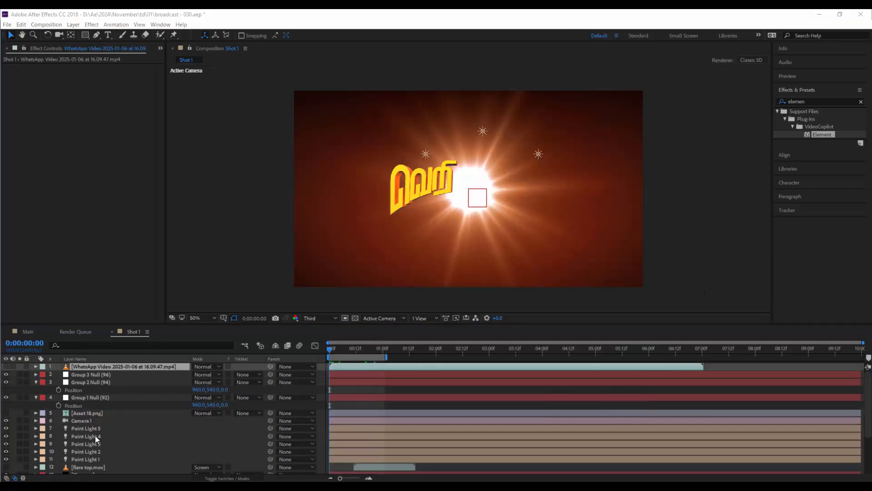
{"action": "left_click", "coordinate": [99, 421]}
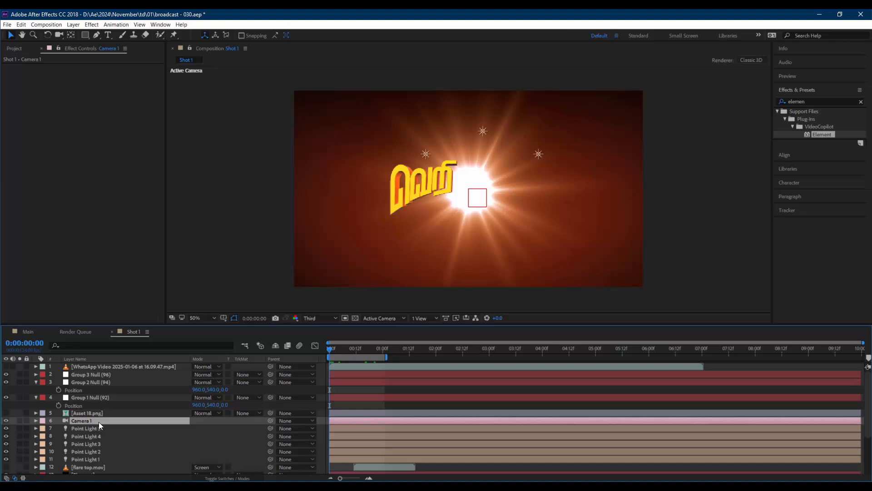
{"action": "key", "text": "c"}
{"action": "key", "text": "c"}
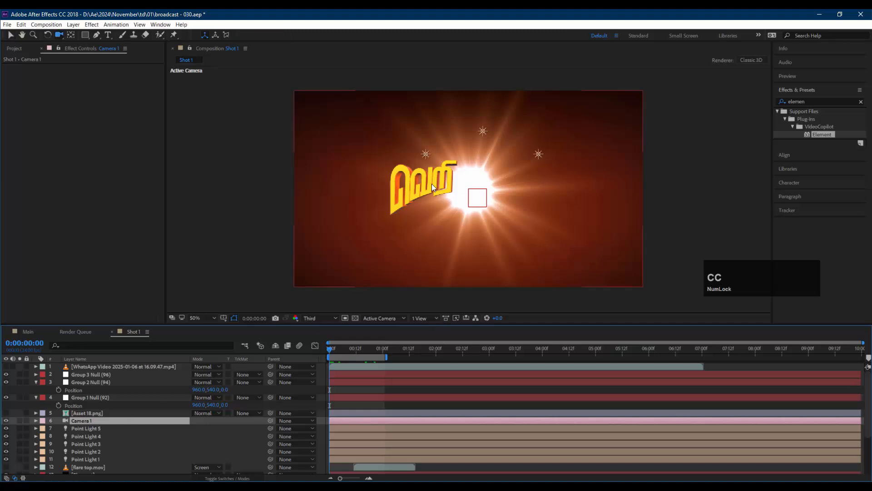
{"action": "key", "text": "c"}
{"action": "left_click_drag", "start_coordinate": [430, 198], "coordinate": [542, 202]}
{"action": "key", "text": "c"}
{"action": "key", "text": "c"}
{"action": "key", "text": "c"}
{"action": "key", "text": "c"}
{"action": "key", "text": "alt+Tab"}
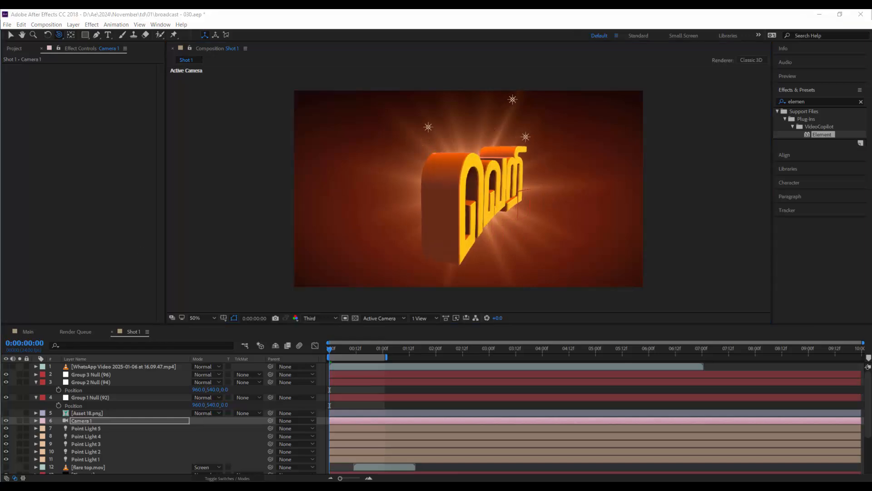
{"action": "left_click", "coordinate": [536, 10]}
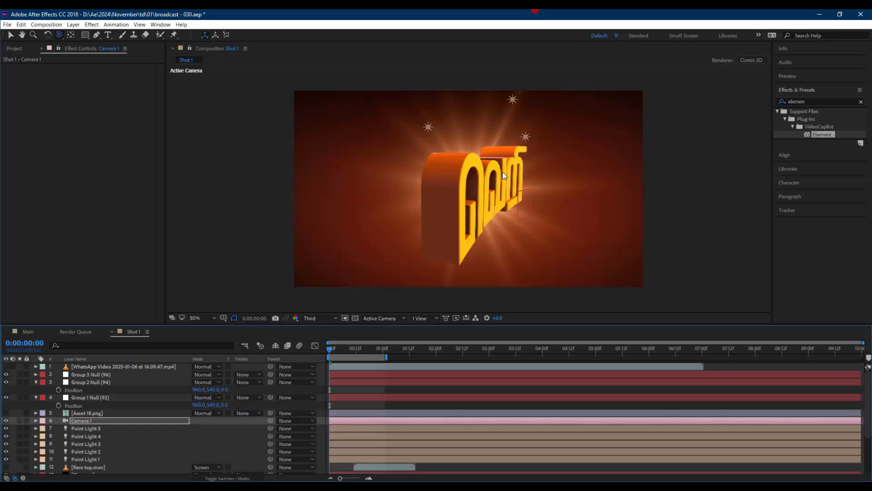
Reframe Camera 1 at 0:00:00:00 so the title is seen almost edge-on from the first letter's side, with the flare behind it
{"action": "key", "text": "c"}
{"action": "key", "text": "c"}
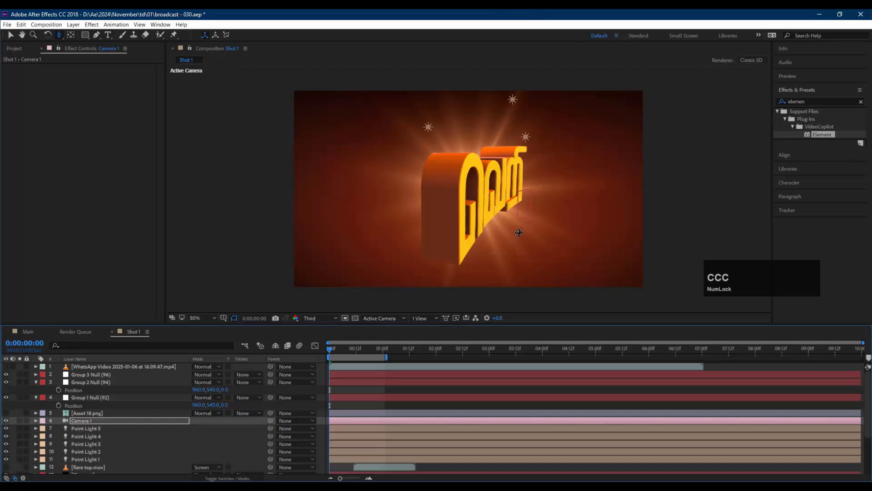
{"action": "key", "text": "c"}
{"action": "left_click_drag", "start_coordinate": [519, 232], "coordinate": [281, 461]}
{"action": "key", "text": "c"}
{"action": "key", "text": "c"}
{"action": "key", "text": "c"}
{"action": "key", "text": "c"}
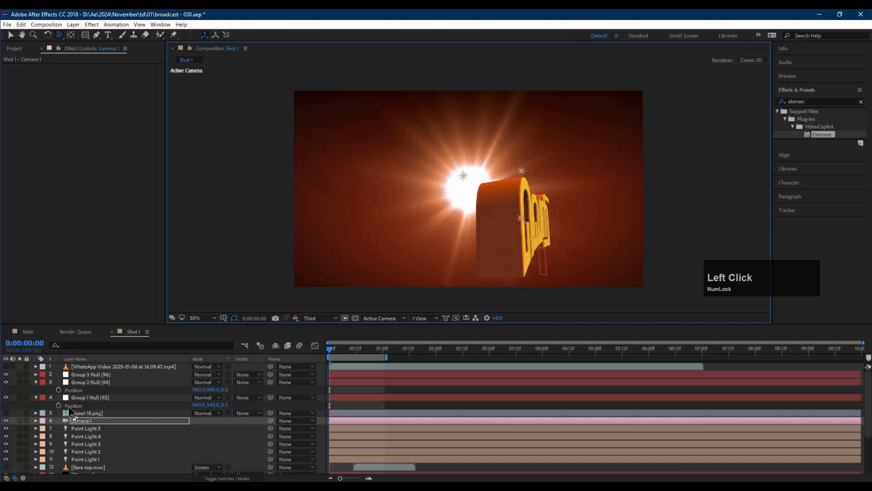
Set starting keyframes for Camera 1's Position and Point of Interest at 0:00:00:00
{"action": "left_click", "coordinate": [91, 418]}
{"action": "key", "text": "p"}
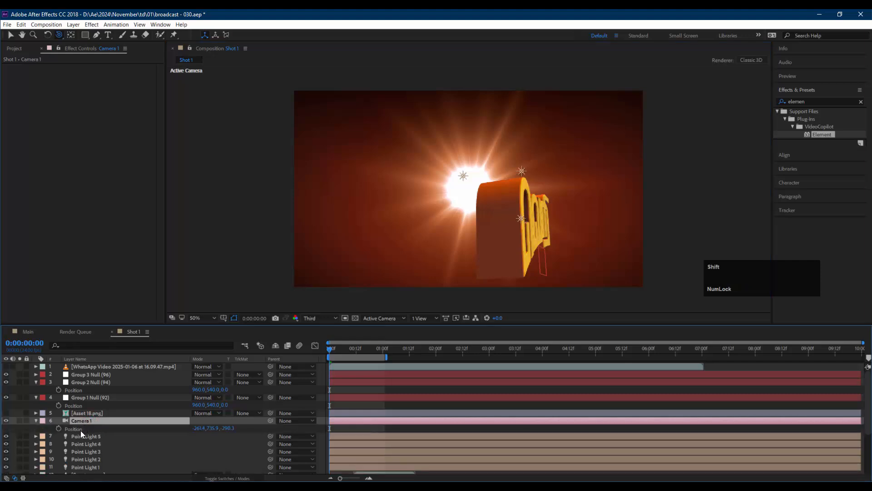
{"action": "key", "text": "shift+a"}
{"action": "left_click_drag", "start_coordinate": [59, 428], "coordinate": [61, 437]}
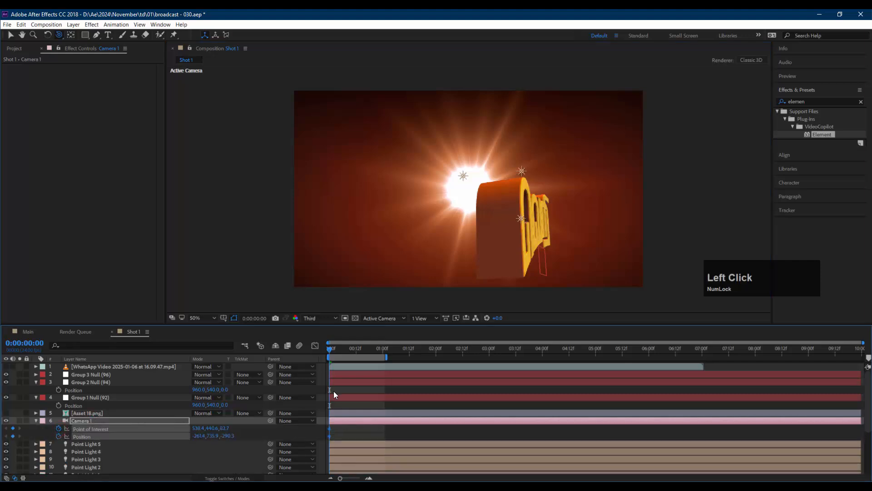
At 0:00:00:08, orbit, track and dolly Camera 1 to a close low-angle view with the last letter's side visible
{"action": "left_click_drag", "start_coordinate": [335, 347], "coordinate": [347, 348]}
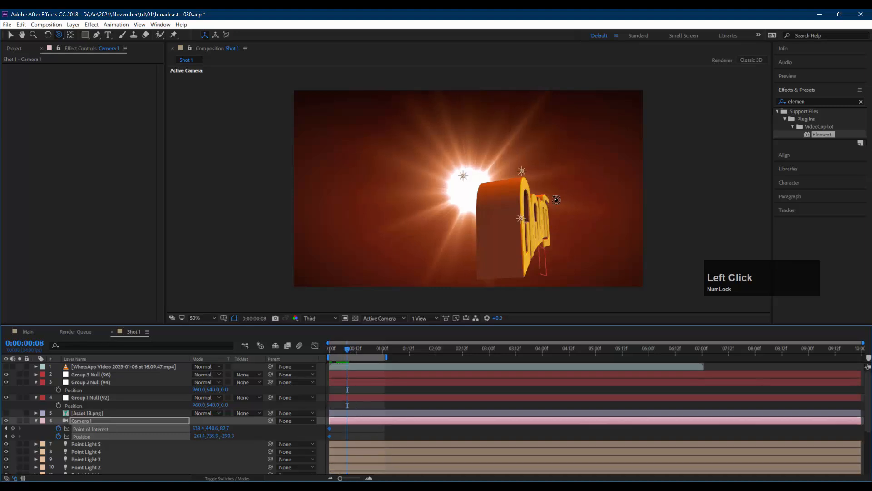
{"action": "left_click_drag", "start_coordinate": [547, 214], "coordinate": [461, 224]}
{"action": "key", "text": "c"}
{"action": "key", "text": "c"}
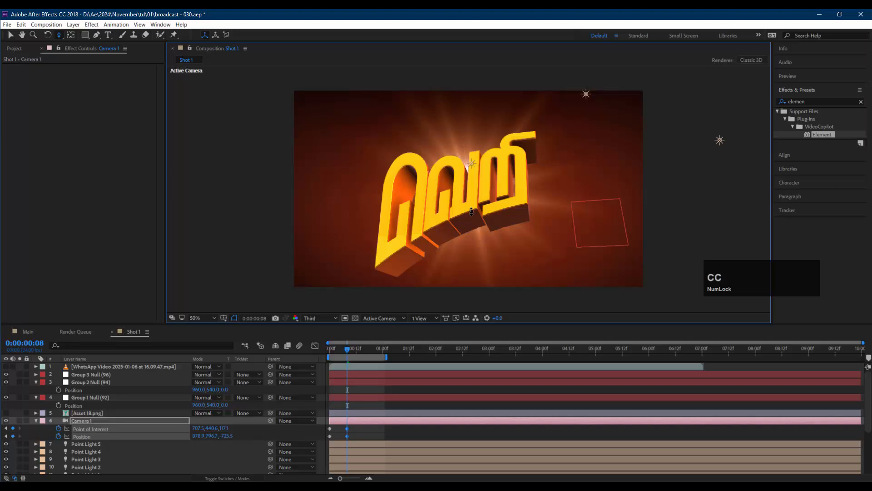
{"action": "key", "text": "c"}
{"action": "key", "text": "c"}
{"action": "key", "text": "c"}
{"action": "key", "text": "c"}
{"action": "key", "text": "c"}
{"action": "key", "text": "c"}
{"action": "key", "text": "c"}
{"action": "key", "text": "c"}
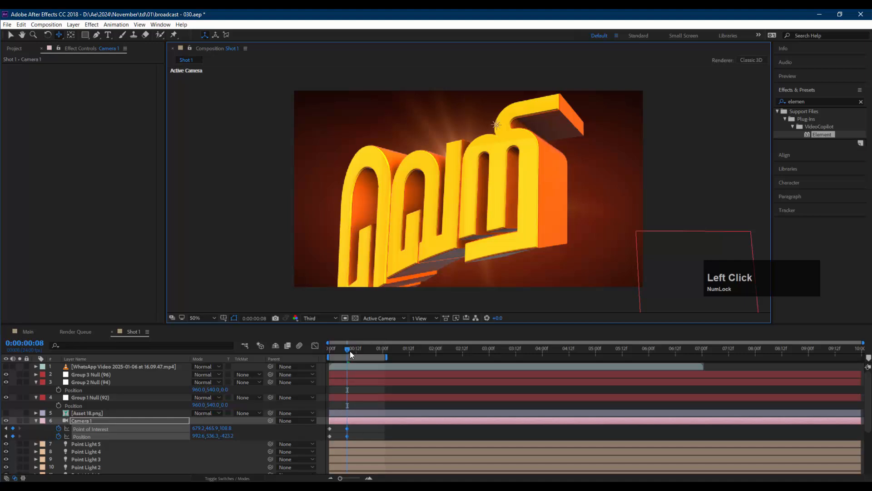
At 0:00:01:00, orbit Camera 1 slightly, pull it back and reframe it so the whole title faces the view more directly
{"action": "left_click_drag", "start_coordinate": [350, 350], "coordinate": [383, 353]}
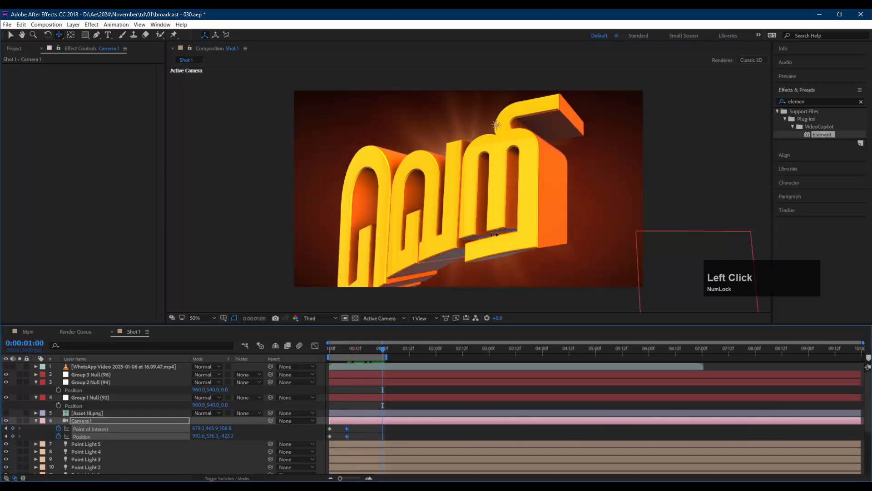
{"action": "key", "text": "c"}
{"action": "mouse_move", "coordinate": [491, 230]}
{"action": "left_mouse_down"}
{"action": "mouse_move", "coordinate": [500, 229]}
{"action": "mouse_move", "coordinate": [488, 239]}
{"action": "left_mouse_up"}
{"action": "key", "text": "c"}
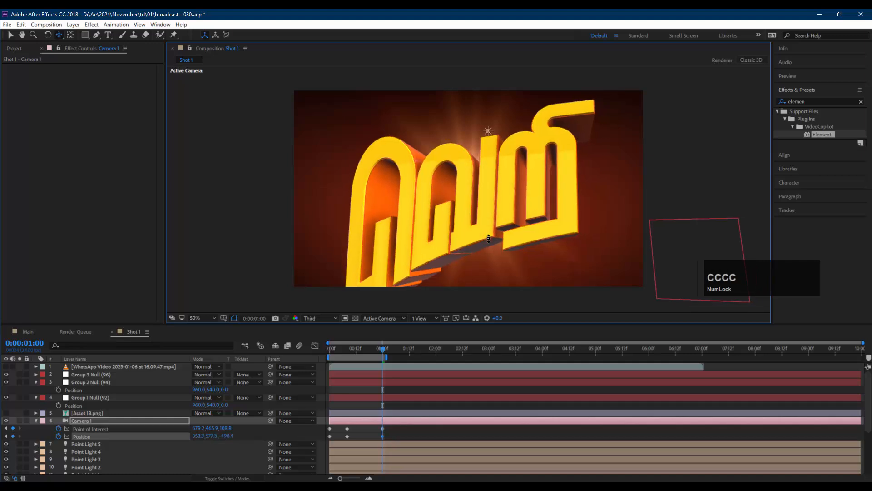
{"action": "left_click_drag", "start_coordinate": [488, 239], "coordinate": [490, 233]}
{"action": "key", "text": "c"}
{"action": "key", "text": "c"}
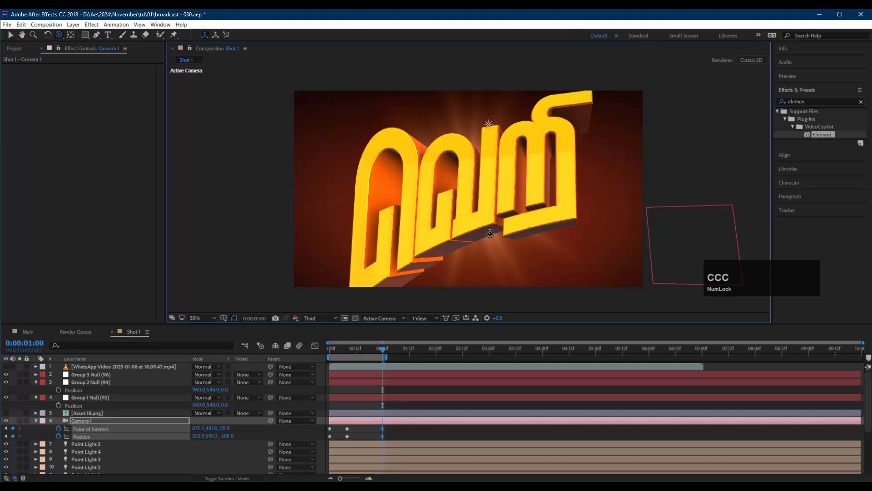
{"action": "left_click_drag", "start_coordinate": [489, 233], "coordinate": [494, 235]}
{"action": "key", "text": "c"}
{"action": "key", "text": "c"}
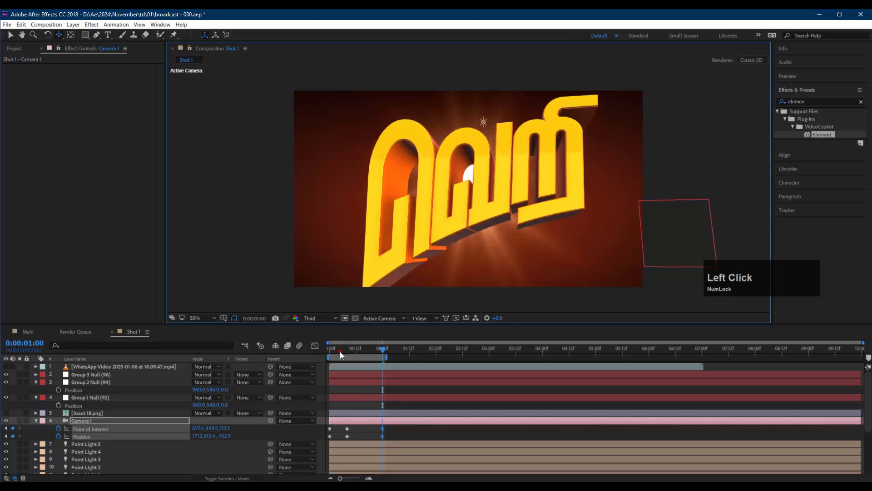
Preview the camera move and apply Easy Ease to Camera 1's Position and Point of Interest keyframes at 0:00:01:00
{"action": "left_click_drag", "start_coordinate": [340, 351], "coordinate": [319, 353]}
{"action": "key", "text": "space"}
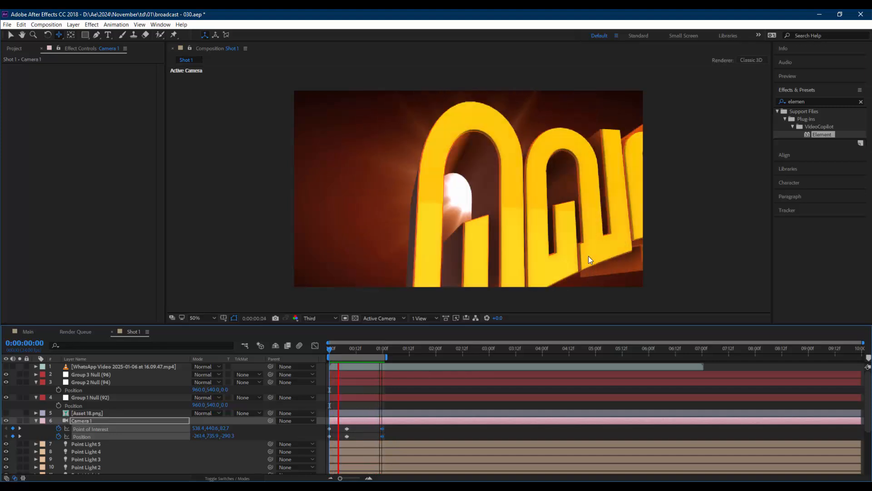
{"action": "key", "text": "space"}
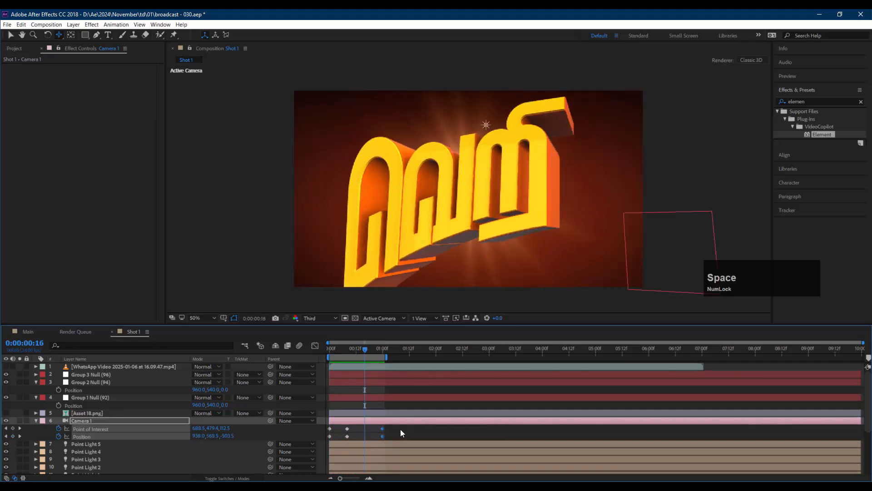
{"action": "left_click", "coordinate": [399, 428]}
{"action": "right_click", "coordinate": [383, 435]}
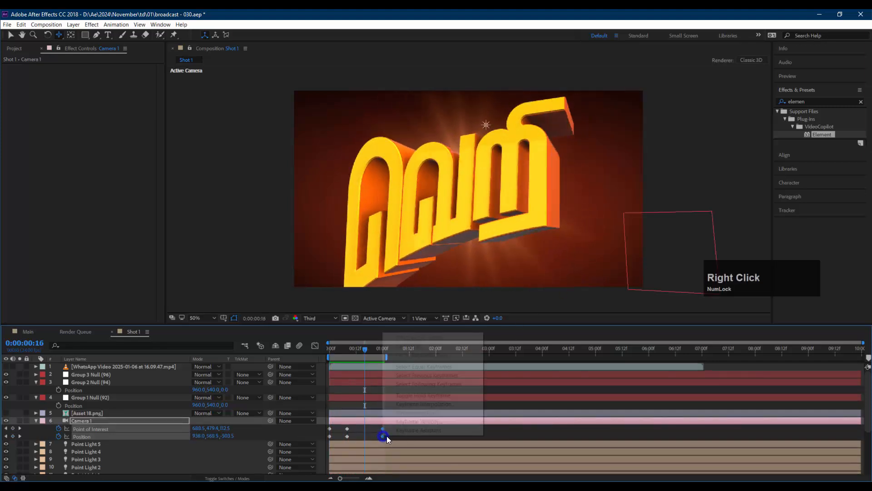
{"action": "mouse_move", "coordinate": [440, 430]}
{"action": "left_click", "coordinate": [533, 377]}
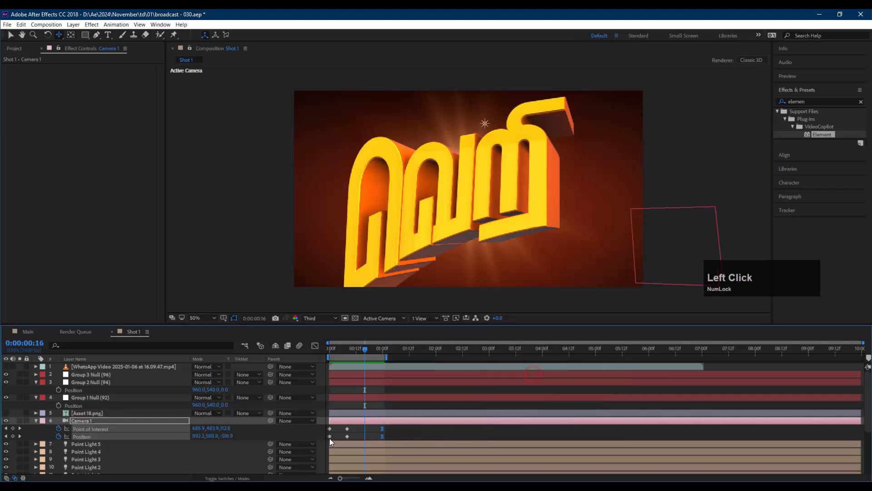
Raise the incoming influence of Camera 1's last keyframes to about 57% in the speed graph and preview the move
{"action": "left_click", "coordinate": [315, 346]}
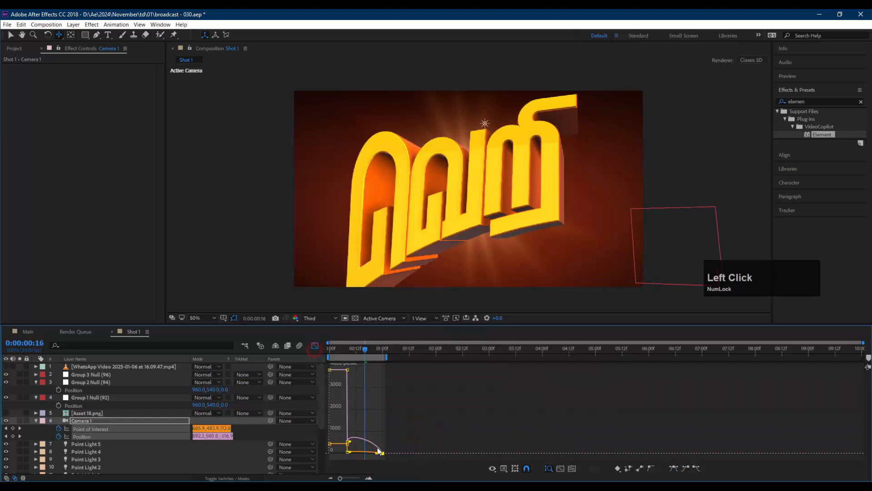
{"action": "left_click", "coordinate": [391, 448]}
{"action": "left_click", "coordinate": [377, 453], "text": "shift"}
{"action": "left_click_drag", "start_coordinate": [376, 454], "coordinate": [374, 456]}
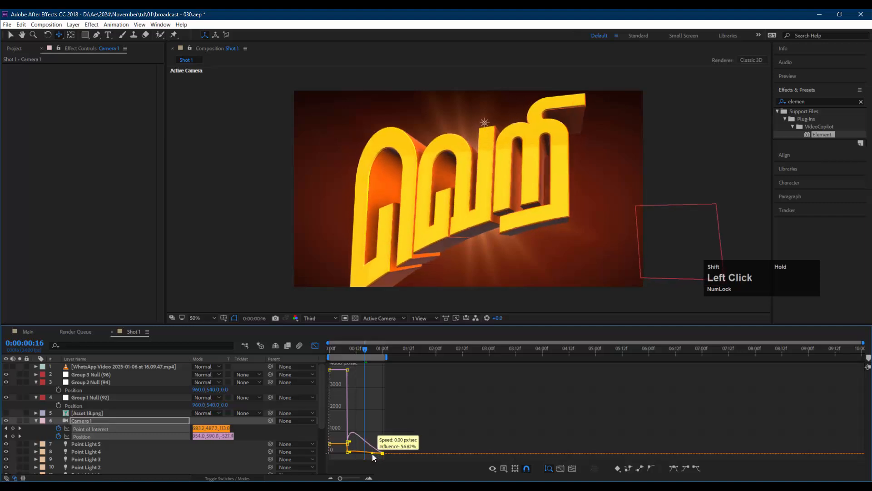
{"action": "left_click", "coordinate": [315, 345]}
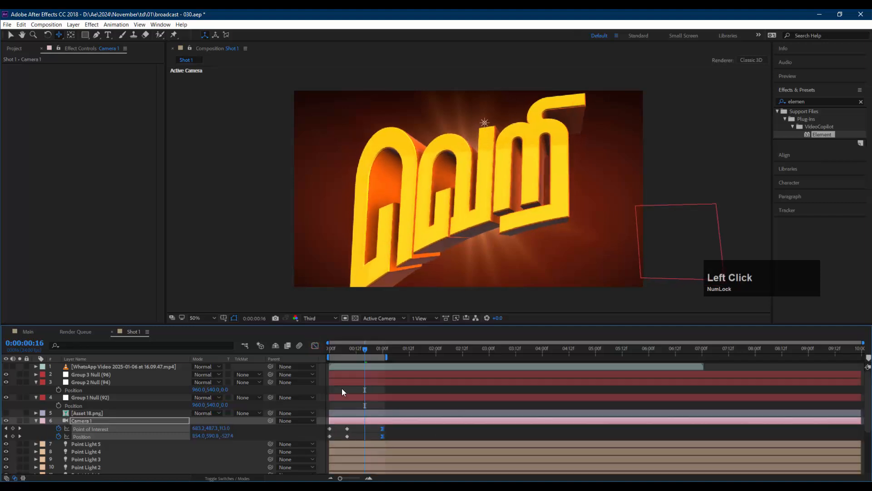
{"action": "left_click", "coordinate": [329, 348]}
{"action": "key", "text": "space"}
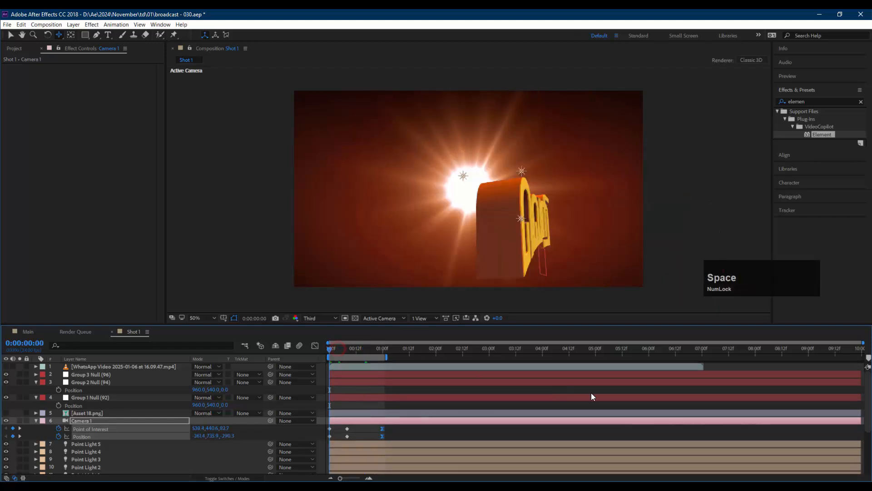
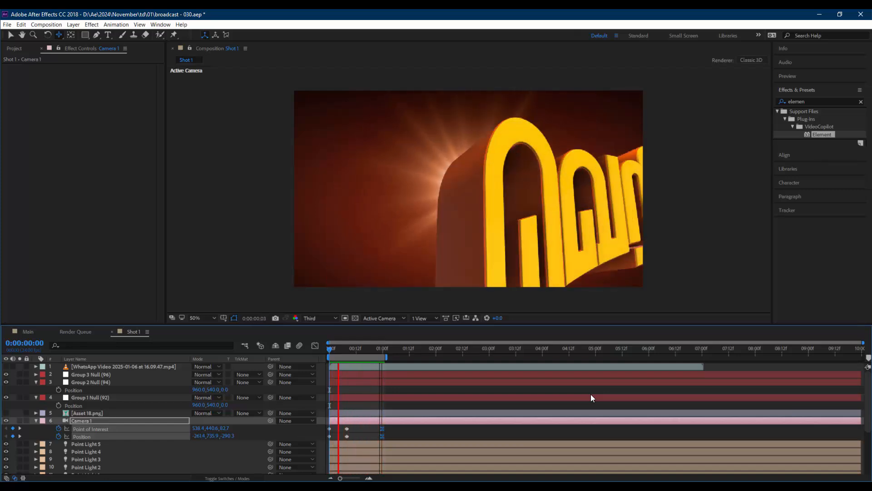
{"action": "key", "text": "space"}
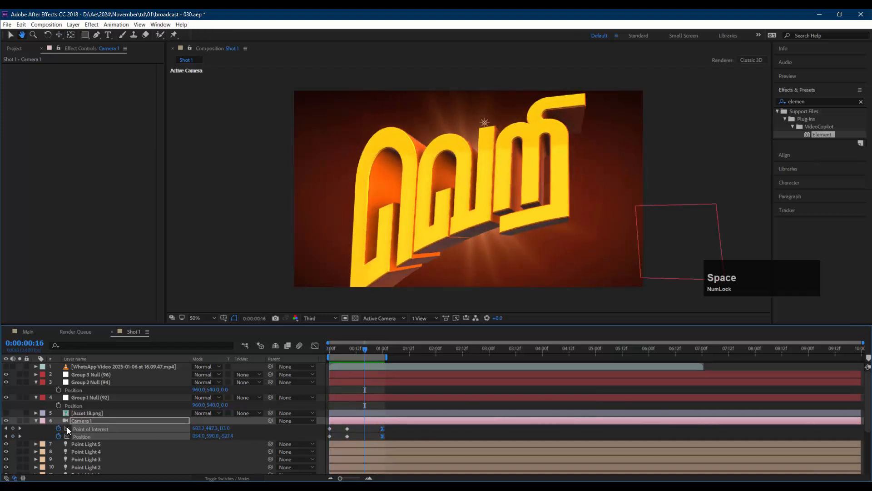
Orbit and pull Camera 1 back slightly at its 0:00:00:08 keyframe to fit the letters in frame, and preview the animation
{"action": "key", "text": "j"}
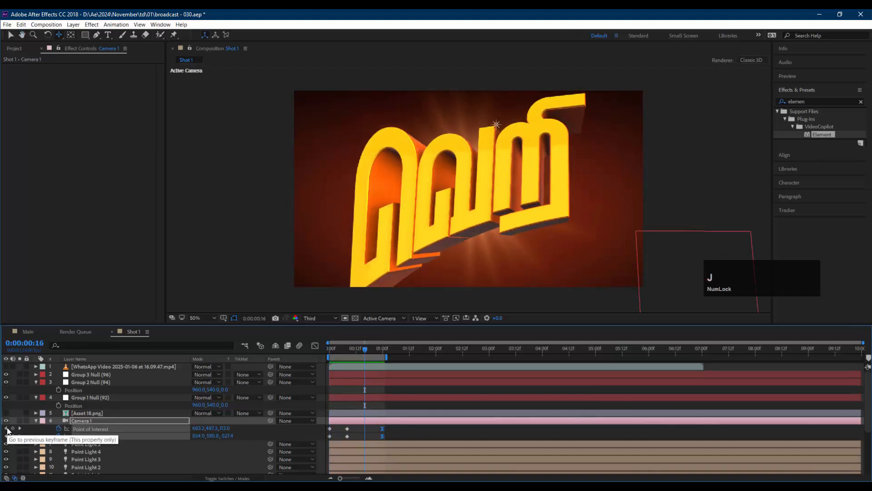
{"action": "left_click", "coordinate": [7, 431]}
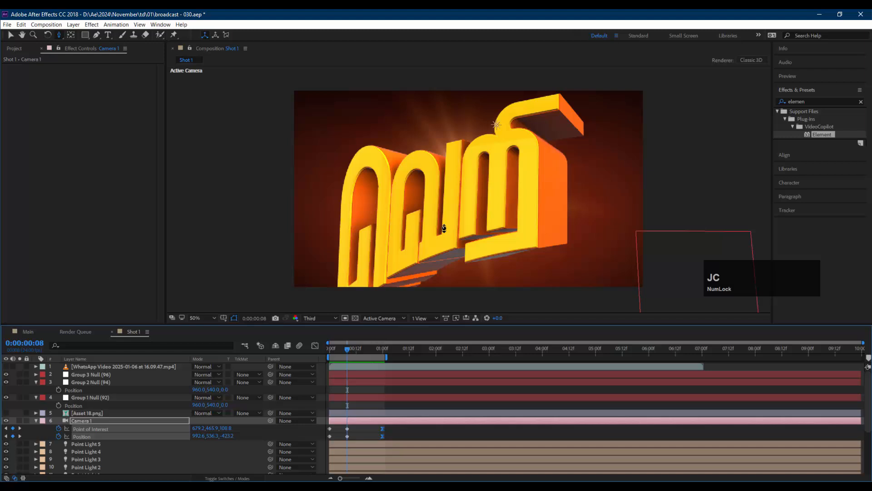
{"action": "mouse_move", "coordinate": [444, 228]}
{"action": "left_mouse_down"}
{"action": "mouse_move", "coordinate": [444, 240]}
{"action": "mouse_move", "coordinate": [427, 227]}
{"action": "left_mouse_up"}
{"action": "key", "text": "c"}
{"action": "key", "text": "c"}
{"action": "left_click", "coordinate": [358, 434]}
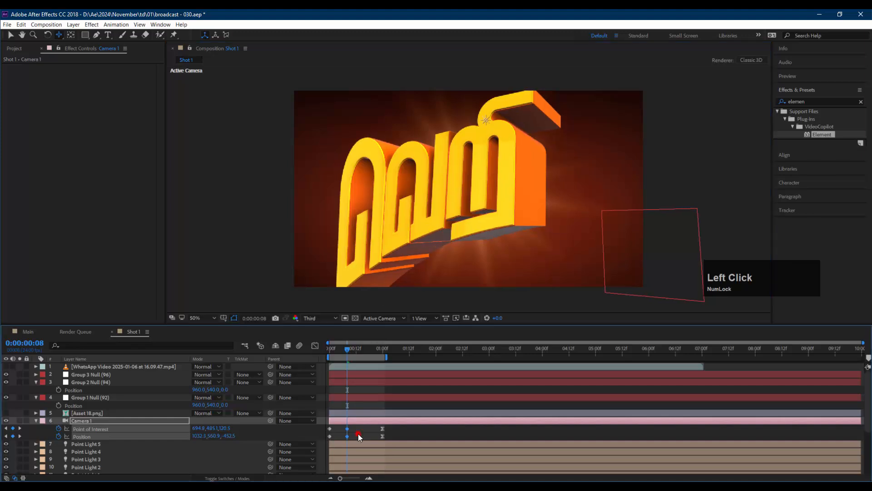
{"action": "key", "text": "space"}
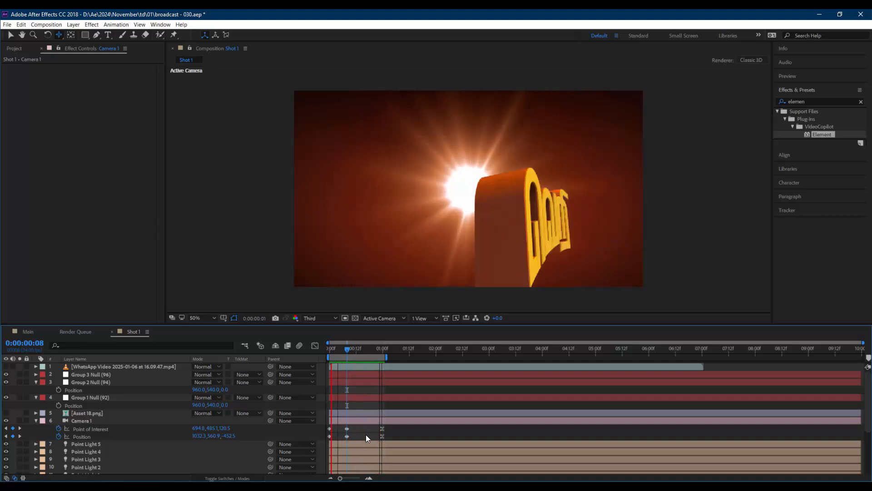
{"action": "key", "text": "space"}
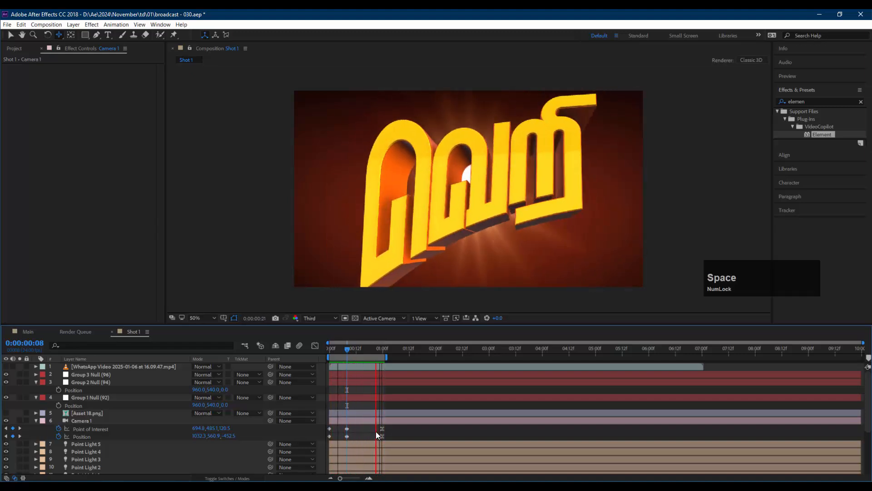
Return to 0:00:00:00 and open Scene Setup for the Element layer
{"action": "left_click_drag", "start_coordinate": [344, 348], "coordinate": [319, 352]}
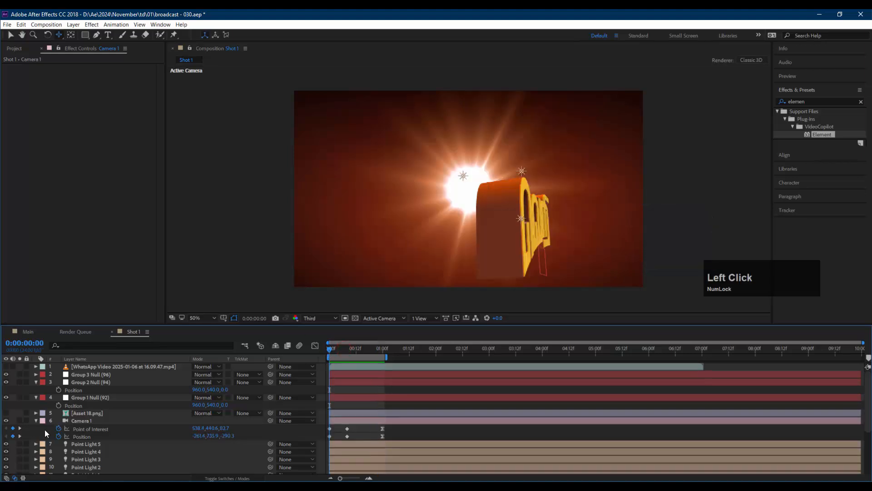
{"action": "scroll", "coordinate": [103, 450], "scroll_direction": "down", "scroll_amount": 5}
{"action": "left_click", "coordinate": [100, 445]}
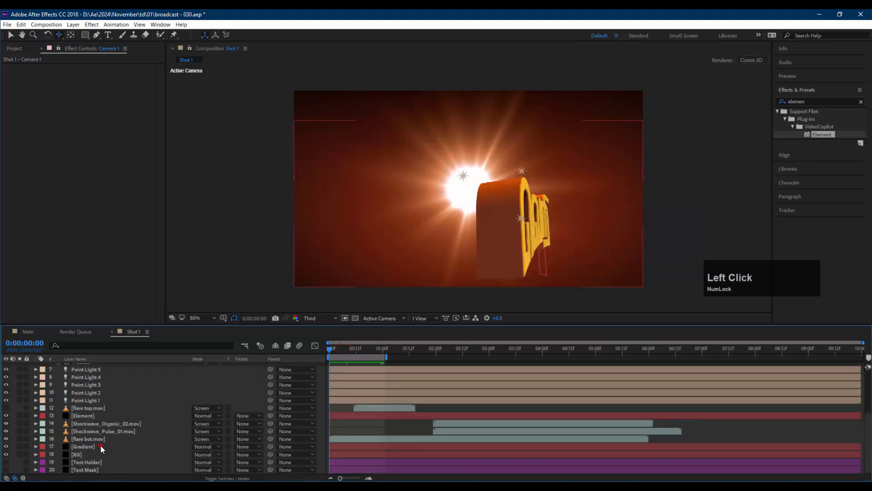
{"action": "left_click", "coordinate": [99, 409]}
{"action": "left_click", "coordinate": [98, 414]}
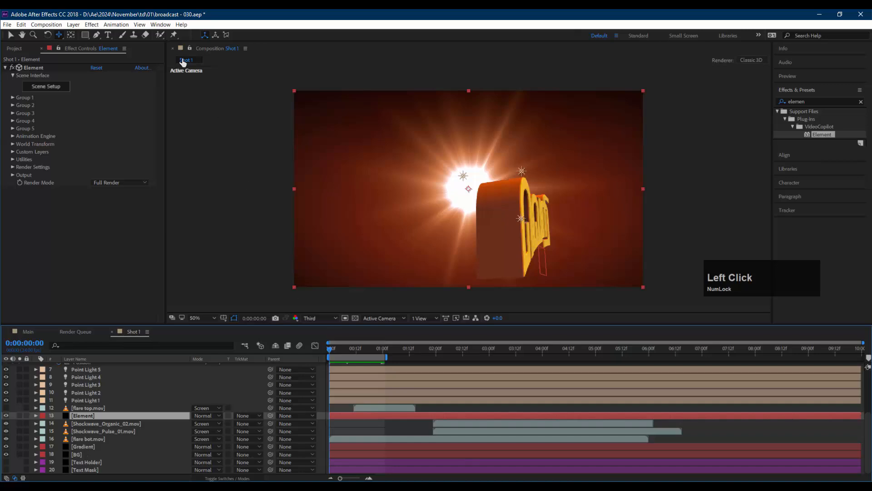
{"action": "left_click", "coordinate": [56, 86]}
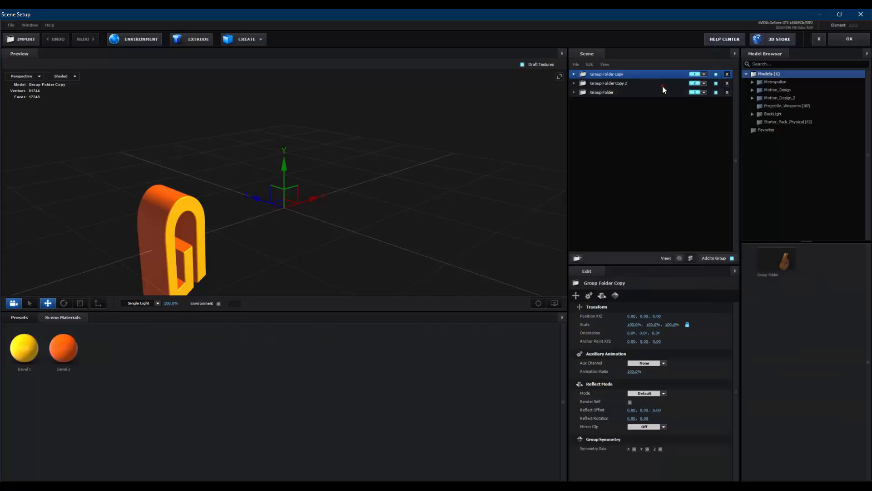
Show the materials of the extrusion model in Group Folder Copy and select its Bevel 2 material for editing
{"action": "left_click", "coordinate": [662, 85]}
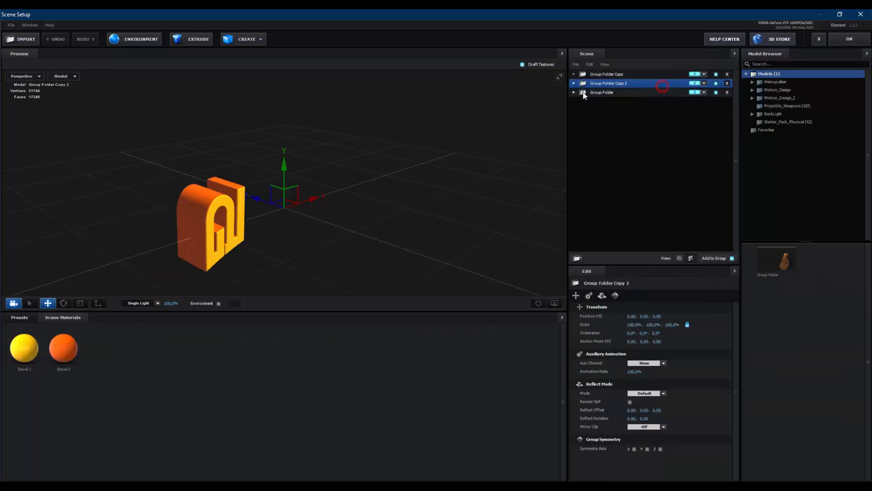
{"action": "left_click", "coordinate": [574, 74]}
{"action": "left_click", "coordinate": [591, 83]}
{"action": "left_click", "coordinate": [584, 83]}
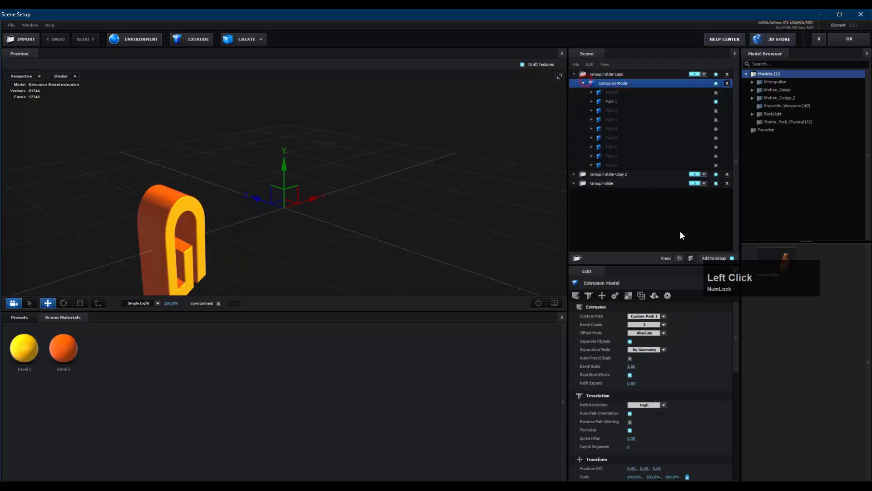
{"action": "left_click", "coordinate": [680, 257]}
{"action": "left_click", "coordinate": [625, 101]}
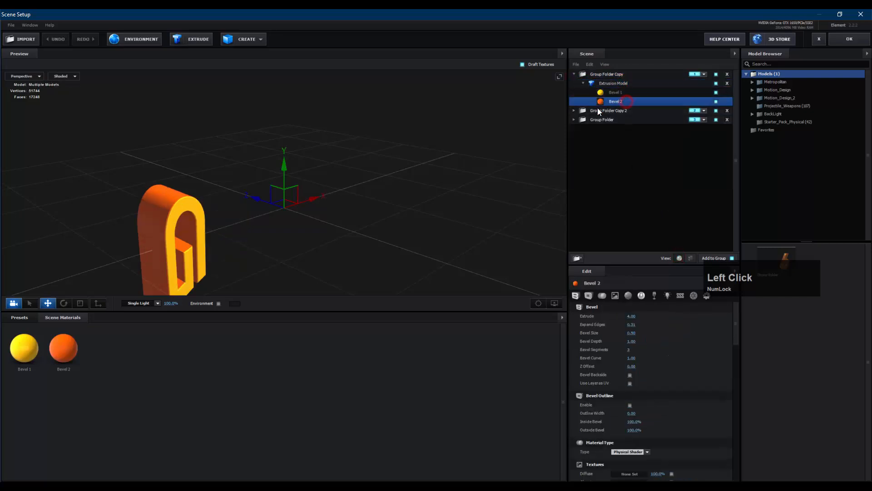
{"action": "left_click", "coordinate": [73, 348]}
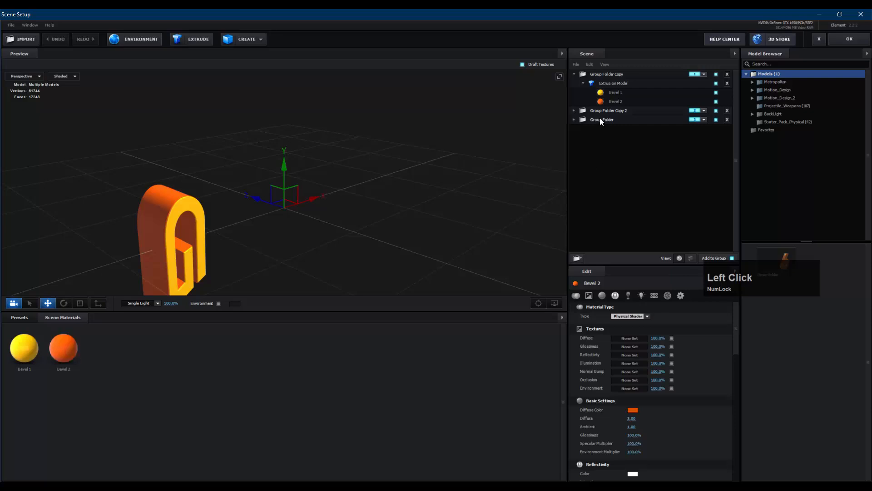
{"action": "left_click", "coordinate": [613, 102]}
Darken the Bevel 2 material's Diffuse Color to a deep reddish brown and apply the scene changes to the composition
{"action": "scroll", "coordinate": [664, 400], "scroll_direction": "down", "scroll_amount": 8}
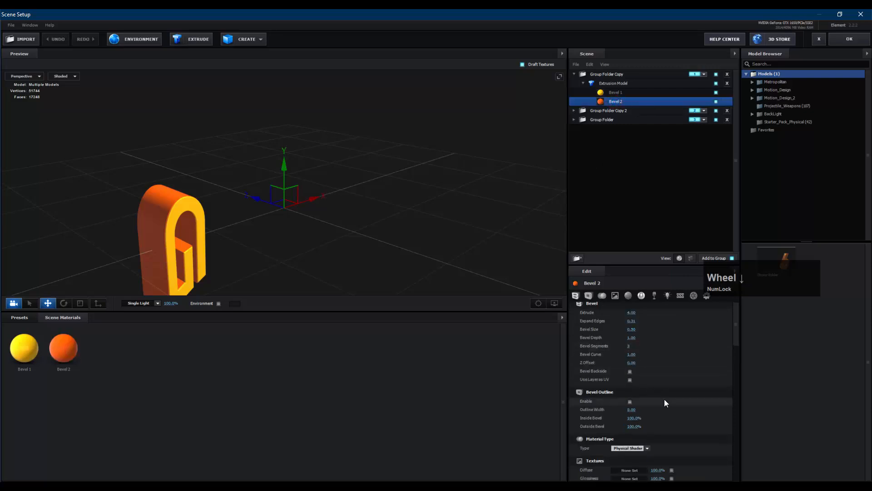
{"action": "left_click", "coordinate": [633, 342]}
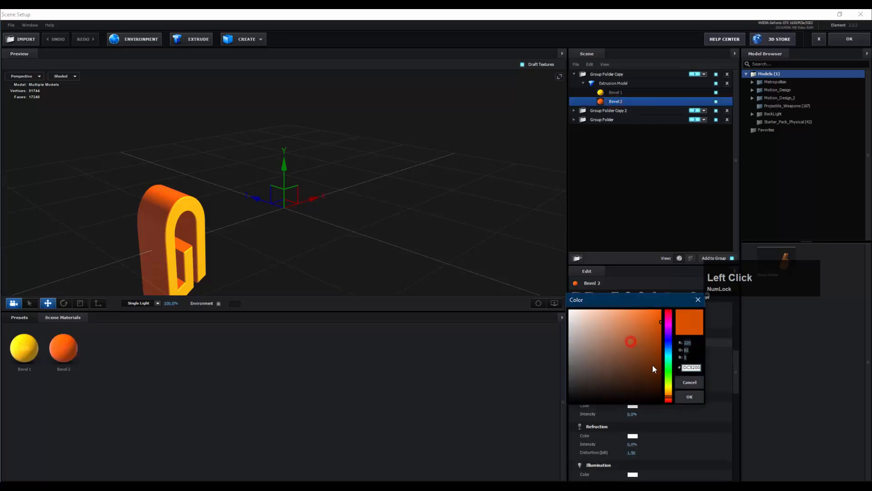
{"action": "left_click_drag", "start_coordinate": [661, 345], "coordinate": [659, 361]}
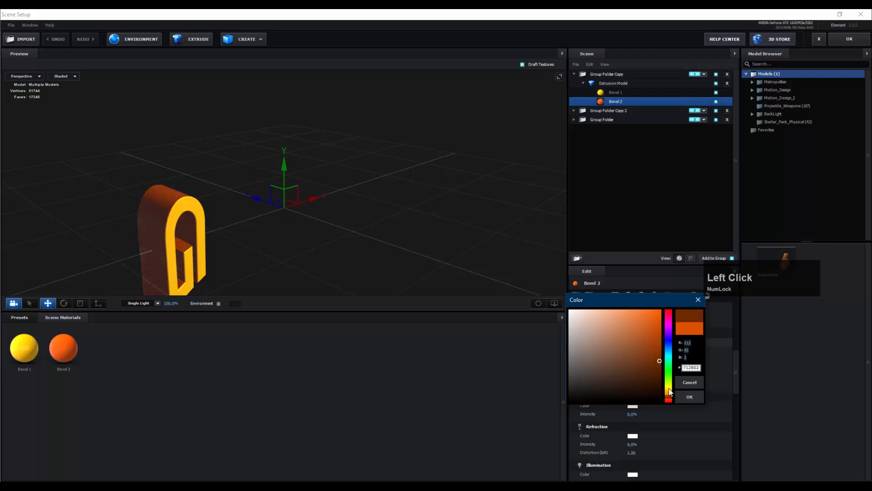
{"action": "left_click_drag", "start_coordinate": [671, 398], "coordinate": [671, 399]}
{"action": "left_click", "coordinate": [690, 396]}
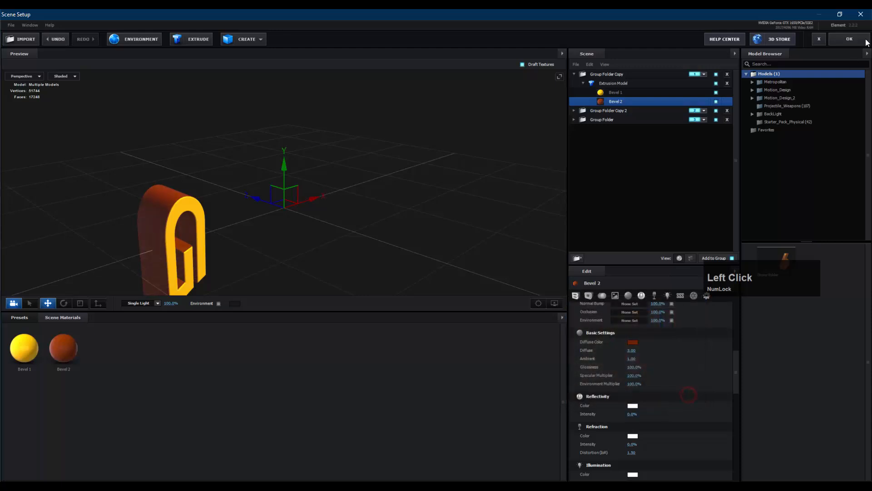
{"action": "left_click", "coordinate": [852, 40]}
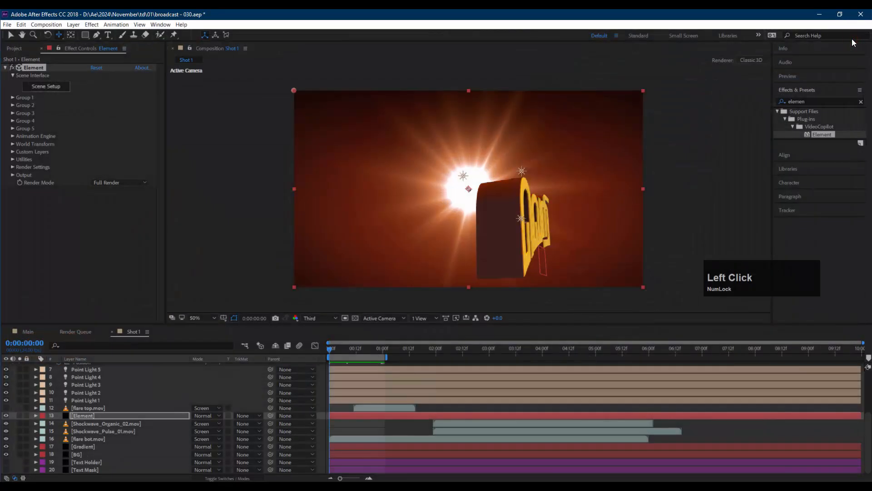
Preview the camera move with the darker letter sides, stop at 0:00:00:15, and select Point Light 1
{"action": "key", "text": "space"}
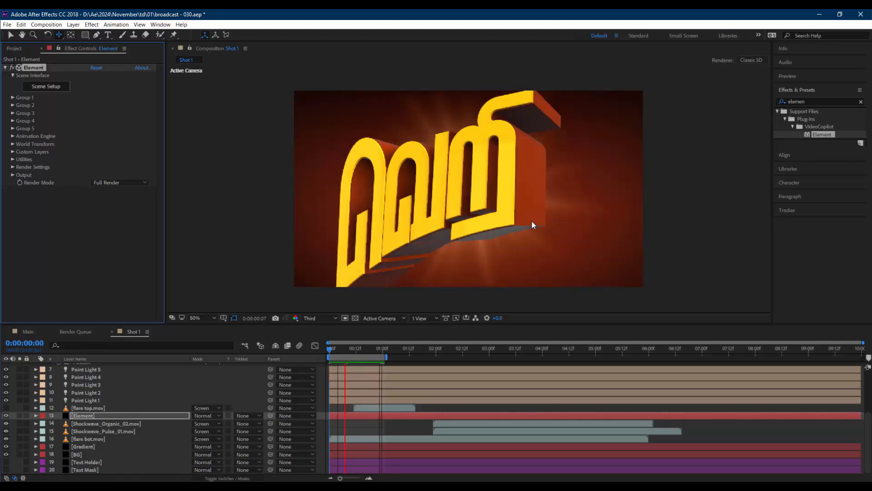
{"action": "key", "text": "space"}
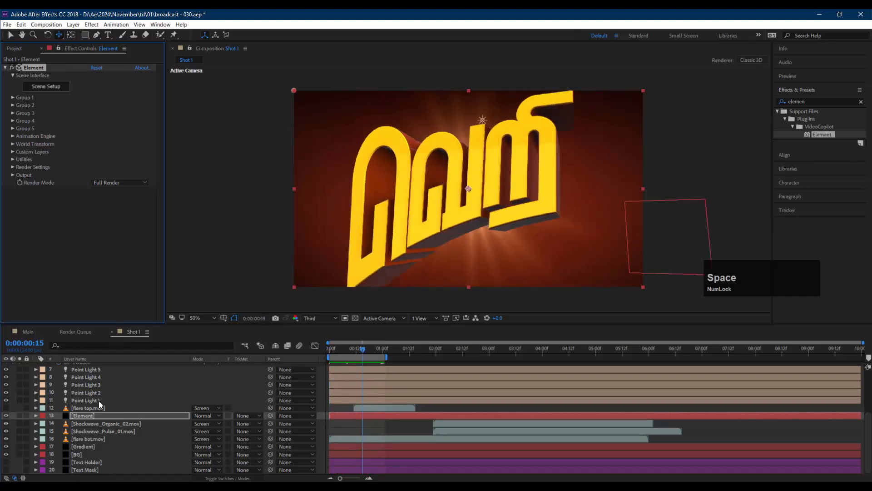
{"action": "left_click", "coordinate": [99, 401]}
{"action": "scroll", "coordinate": [412, 219], "scroll_direction": "down", "scroll_amount": 2}
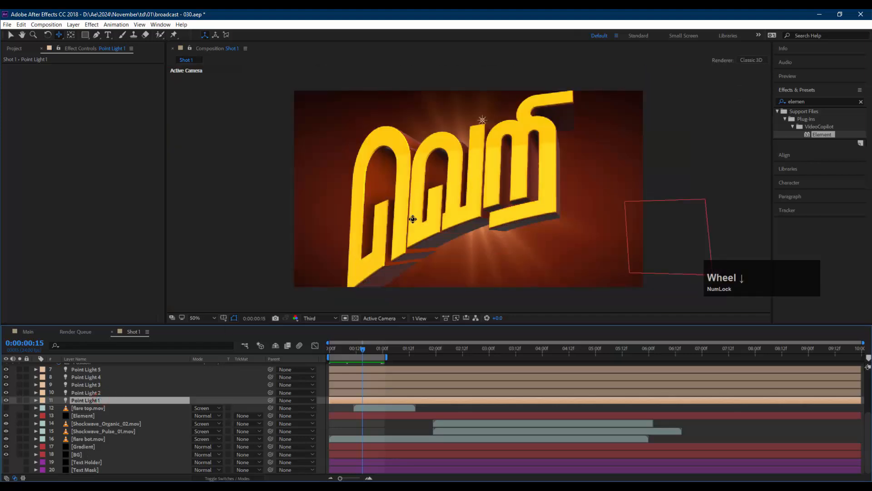
Select the Element layer and expand the Physical Environment options in its Render Settings
{"action": "left_click", "coordinate": [98, 415]}
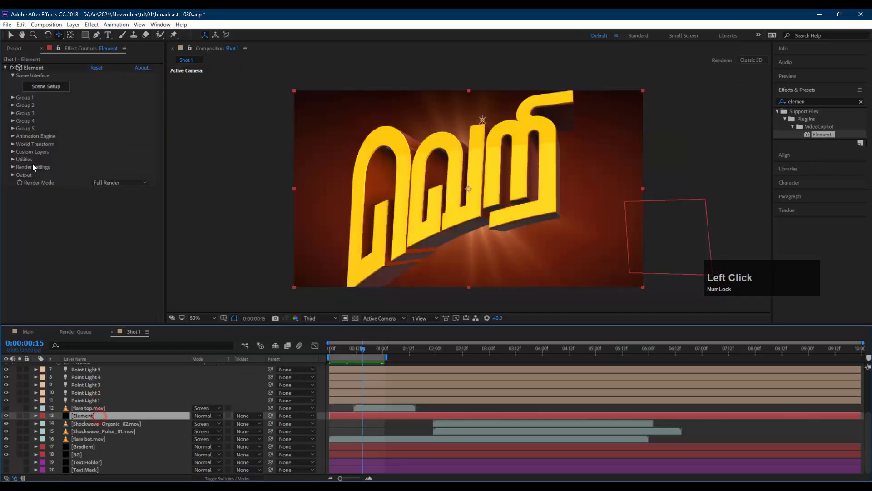
{"action": "left_click", "coordinate": [13, 167]}
{"action": "left_click", "coordinate": [19, 175]}
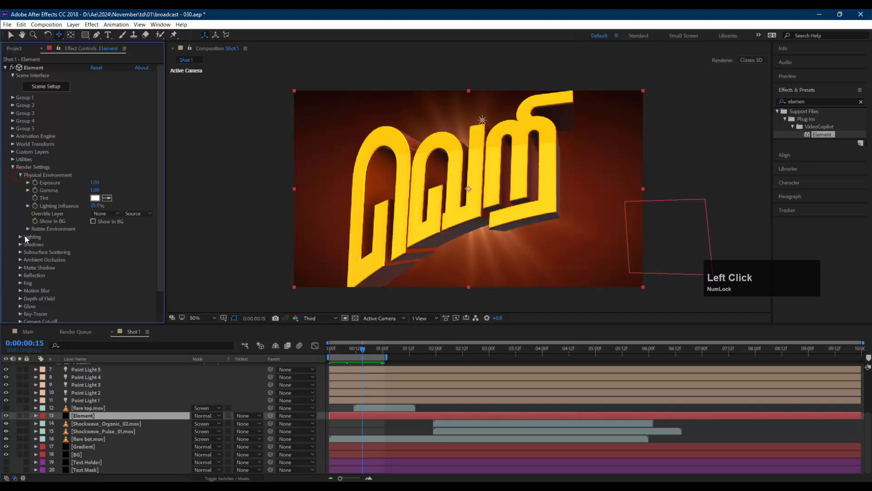
Rotate Element's physical environment to about 245° on X, 268° on Y and 186° on Z
{"action": "left_click", "coordinate": [27, 228]}
{"action": "left_click_drag", "start_coordinate": [109, 235], "coordinate": [205, 226]}
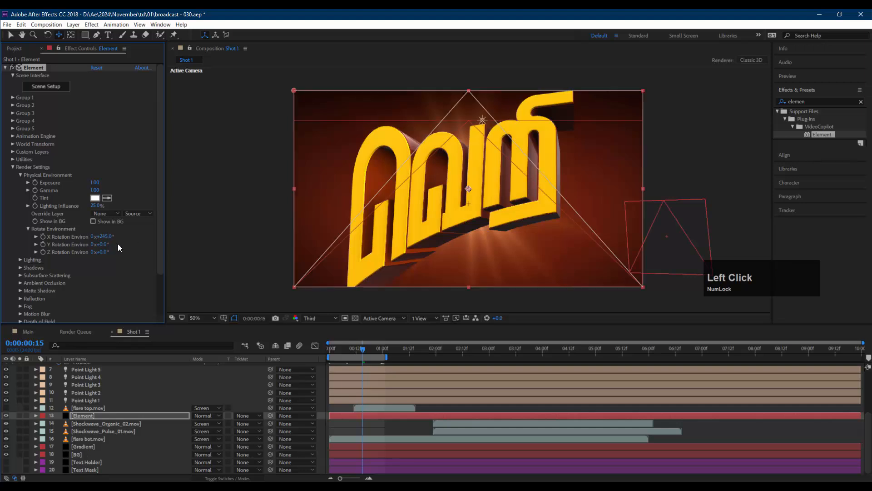
{"action": "mouse_move", "coordinate": [101, 244]}
{"action": "left_mouse_down"}
{"action": "mouse_move", "coordinate": [257, 237]}
{"action": "mouse_move", "coordinate": [247, 241]}
{"action": "left_mouse_up"}
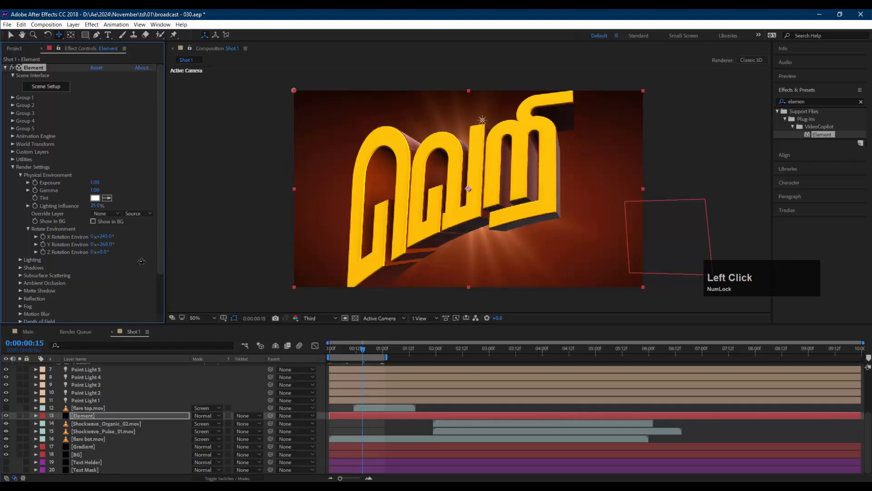
{"action": "left_click_drag", "start_coordinate": [101, 252], "coordinate": [185, 248]}
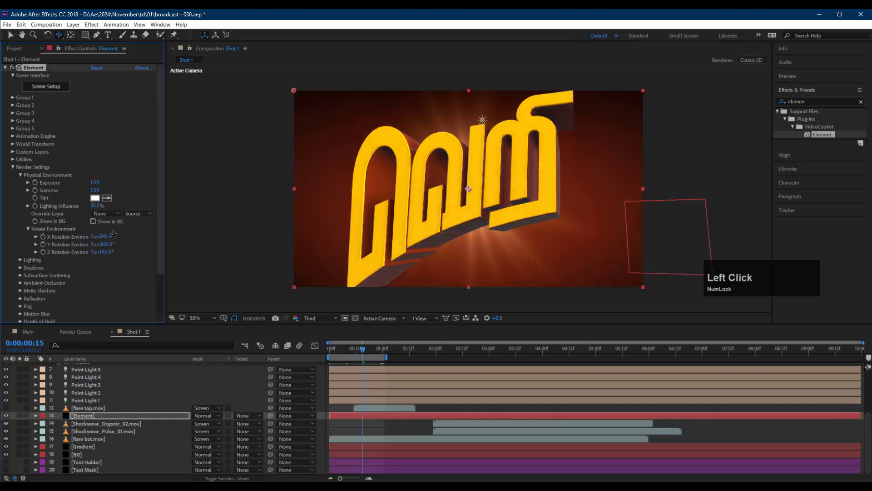
Select Point Light 1 and move it with the Selection tool to just above the 3D text in the composition
{"action": "scroll", "coordinate": [109, 236], "scroll_direction": "up", "scroll_amount": 1}
{"action": "left_click_drag", "start_coordinate": [7, 400], "coordinate": [6, 423]}
{"action": "scroll", "coordinate": [12, 386], "scroll_direction": "up", "scroll_amount": 1}
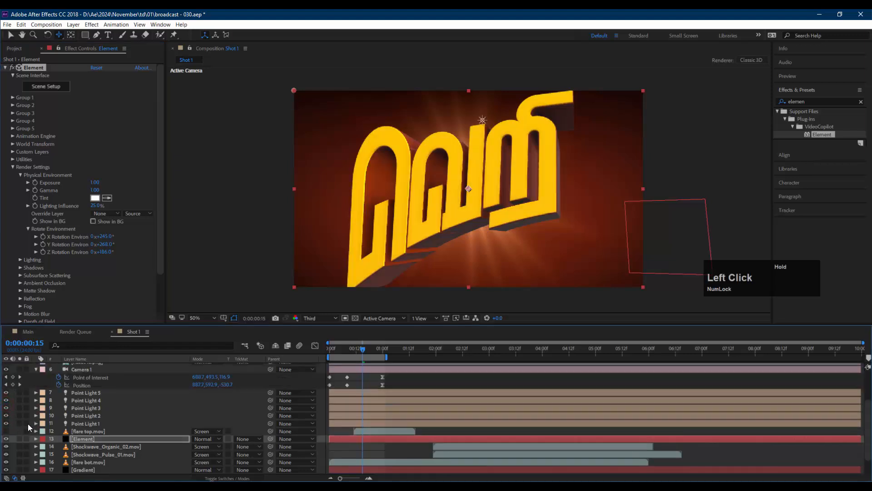
{"action": "left_click", "coordinate": [78, 422]}
{"action": "scroll", "coordinate": [547, 203], "scroll_direction": "down", "scroll_amount": 2}
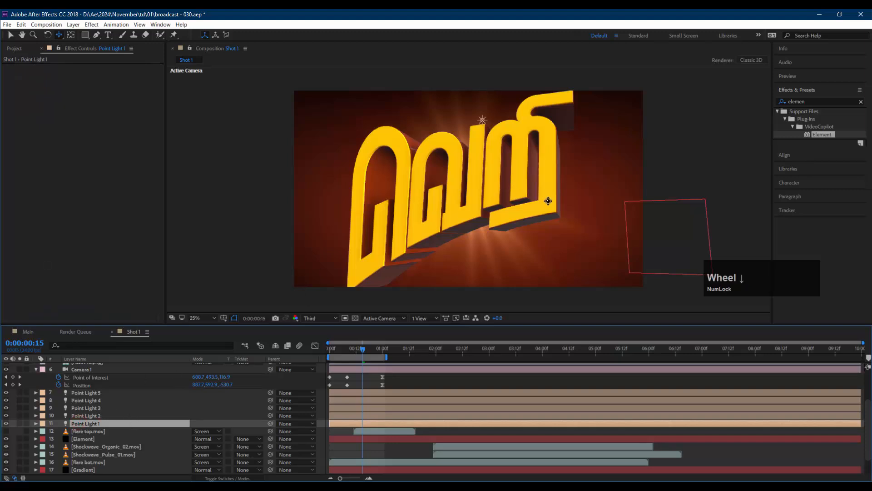
{"action": "key", "text": "v"}
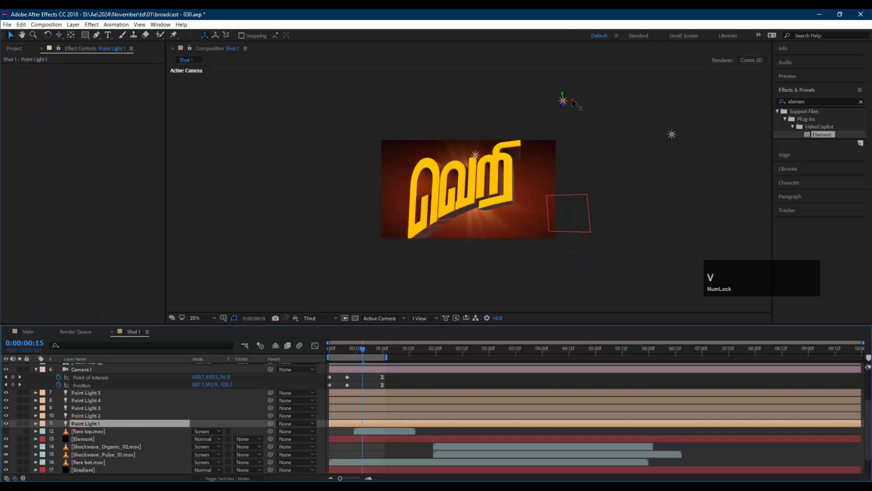
{"action": "left_click_drag", "start_coordinate": [571, 99], "coordinate": [395, 216]}
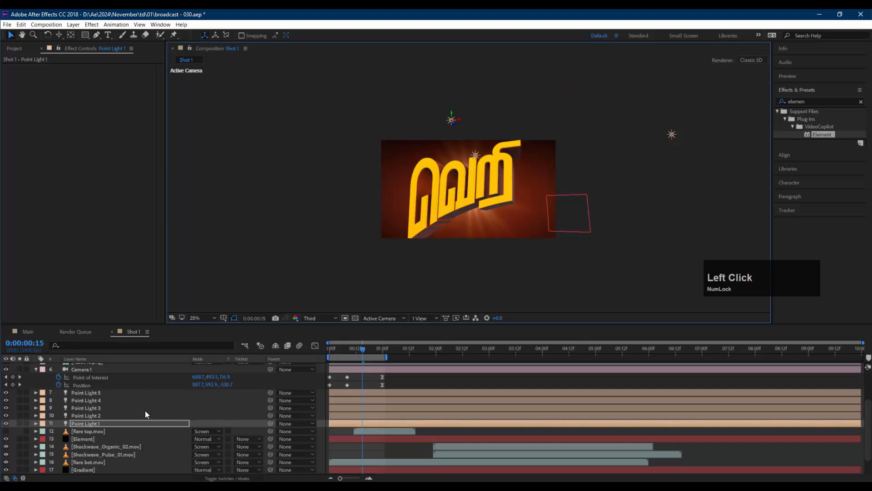
Adjust Point Light 1's Position, lowering its X value and setting Y to about 954 and Z to about -194
{"action": "key", "text": "p"}
{"action": "left_click_drag", "start_coordinate": [224, 430], "coordinate": [224, 430]}
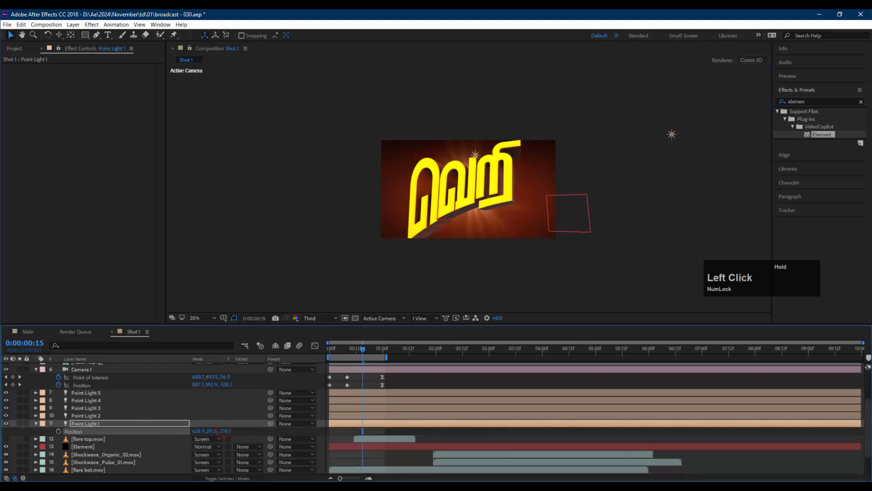
{"action": "left_click_drag", "start_coordinate": [55, 428], "coordinate": [110, 426]}
{"action": "left_click_drag", "start_coordinate": [210, 434], "coordinate": [869, 317]}
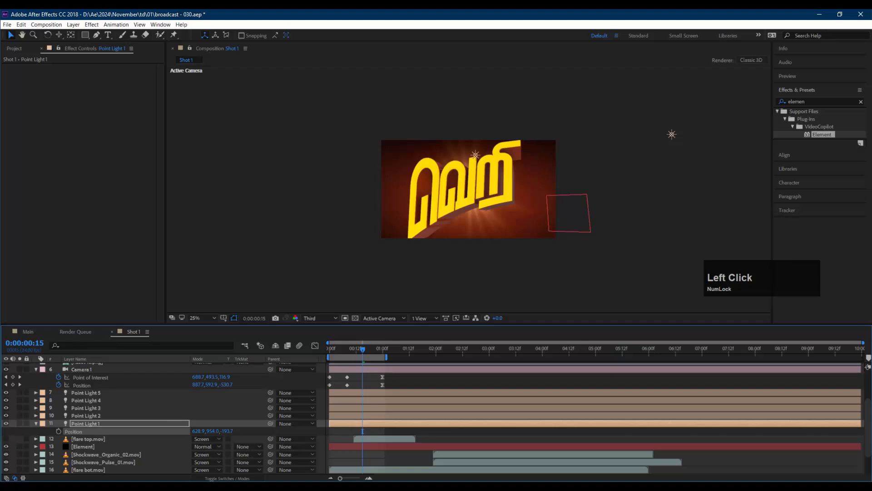
{"action": "left_click_drag", "start_coordinate": [198, 431], "coordinate": [114, 431]}
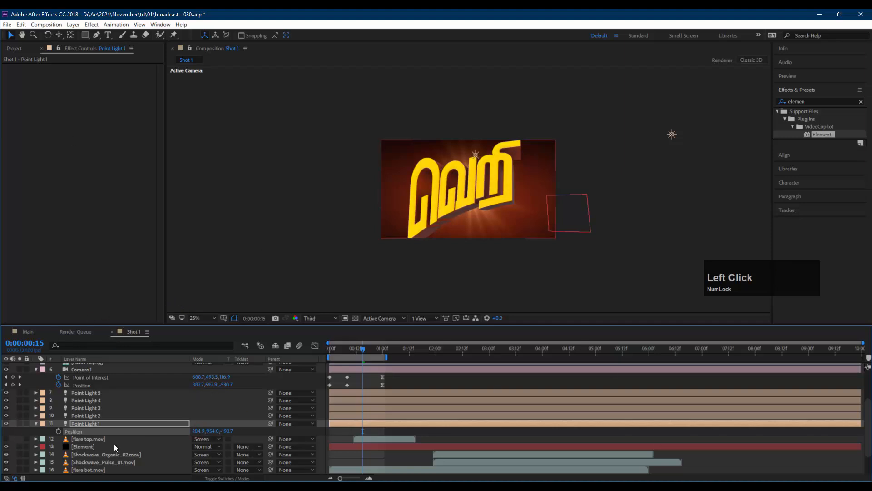
Set the Element layer's physical environment Gamma to 1.50 and Exposure to 1.02
{"action": "left_click", "coordinate": [95, 446]}
{"action": "scroll", "coordinate": [453, 154], "scroll_direction": "up", "scroll_amount": 2}
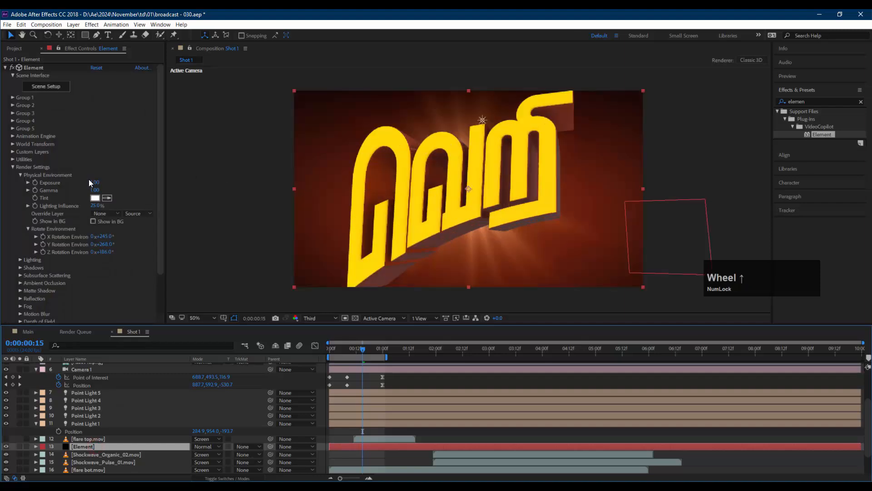
{"action": "left_click_drag", "start_coordinate": [94, 188], "coordinate": [144, 184]}
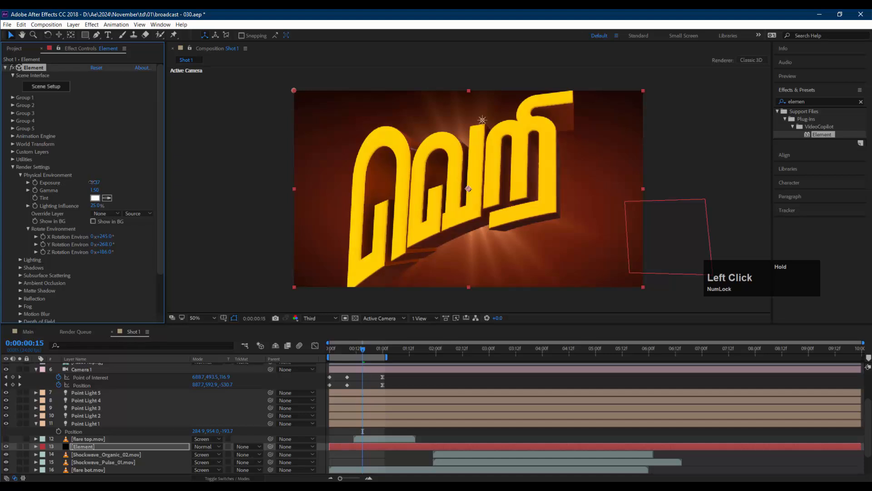
{"action": "left_click_drag", "start_coordinate": [92, 183], "coordinate": [85, 187]}
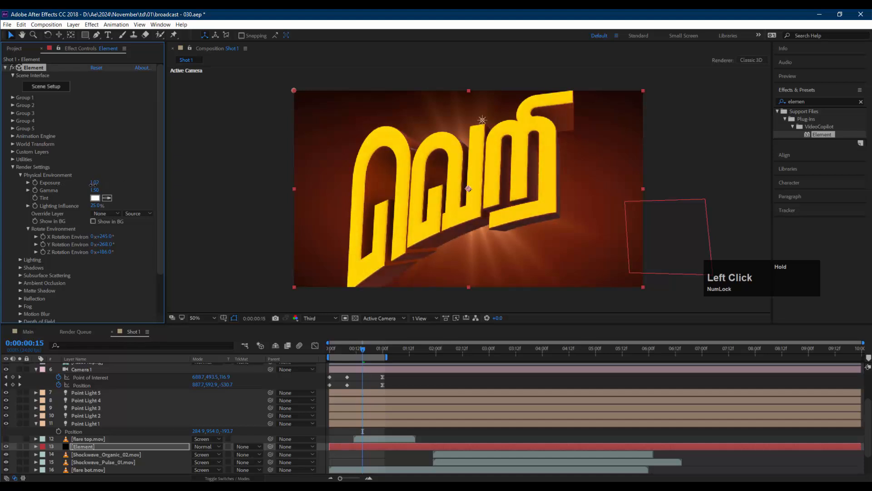
Play back the Shot 1 animation from the first frame to check the new lighting
{"action": "left_click_drag", "start_coordinate": [339, 348], "coordinate": [303, 353]}
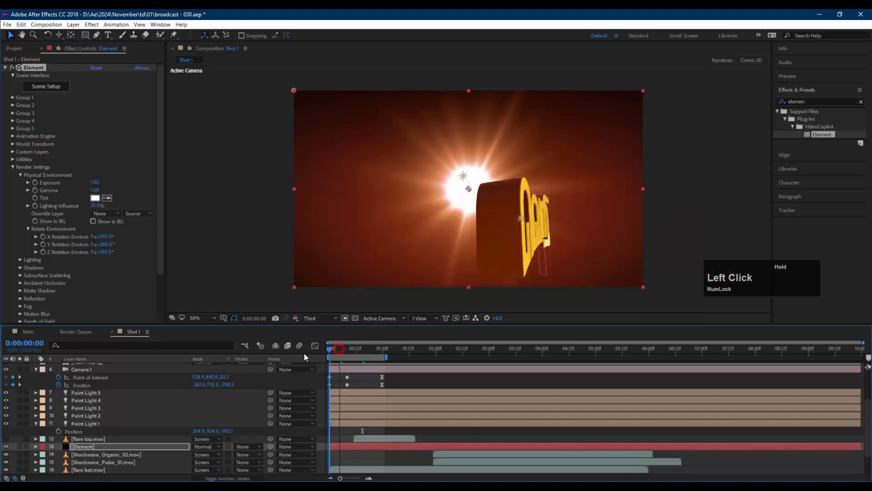
{"action": "key", "text": "space"}
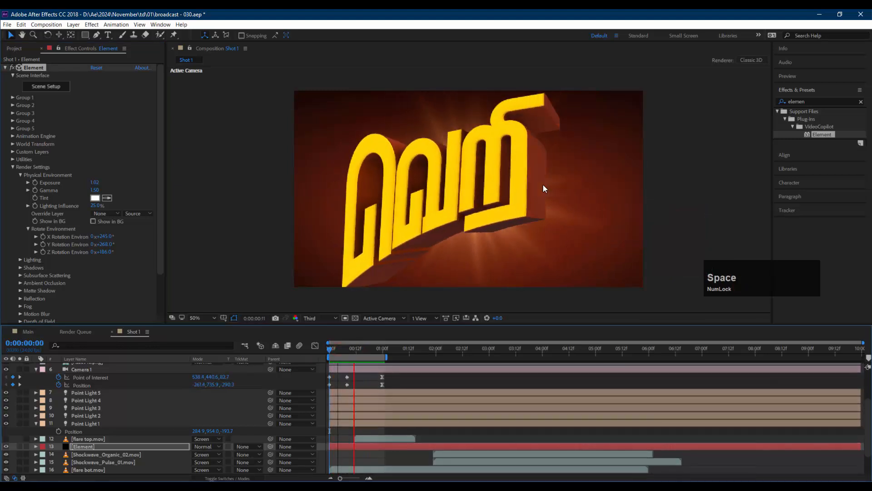
{"action": "key", "text": "space"}
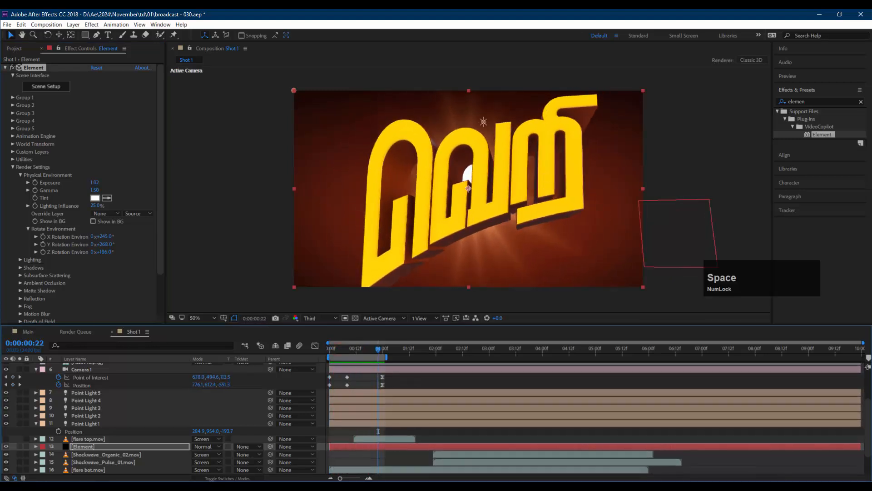
Set the X Rotation of the Group 3 Null layer to 120° at the first frame
{"action": "scroll", "coordinate": [97, 410], "scroll_direction": "up", "scroll_amount": 3}
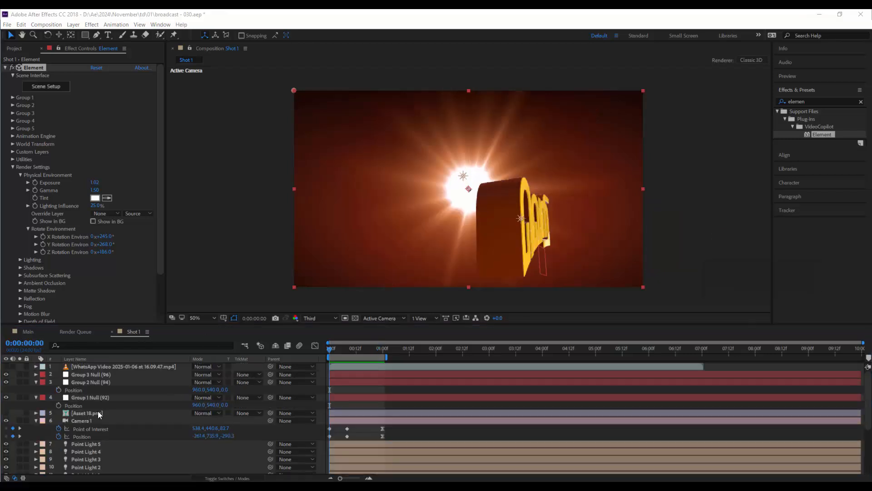
{"action": "left_click", "coordinate": [110, 381]}
{"action": "left_click", "coordinate": [107, 375]}
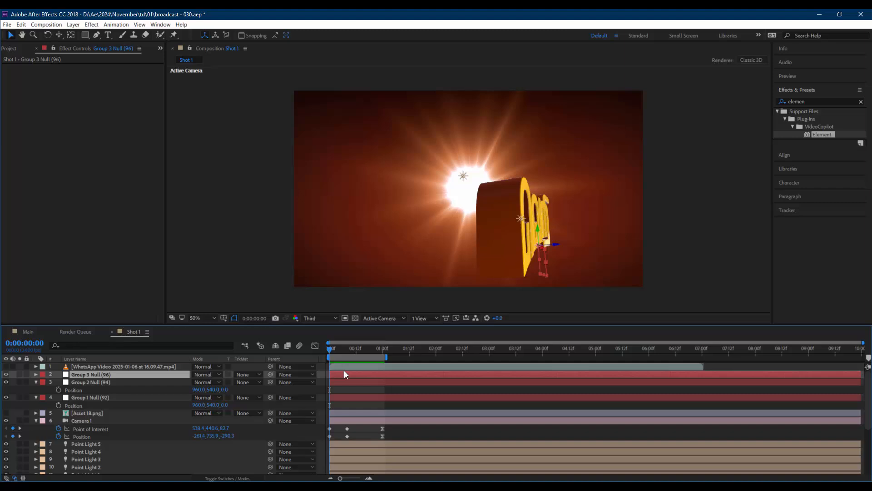
{"action": "key", "text": "r"}
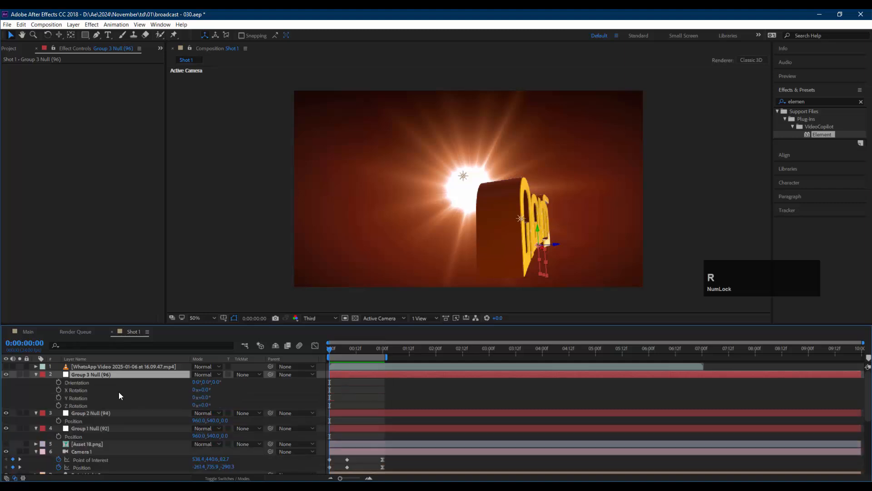
{"action": "left_click_drag", "start_coordinate": [202, 390], "coordinate": [383, 377]}
{"action": "key", "text": "ctrl+z"}
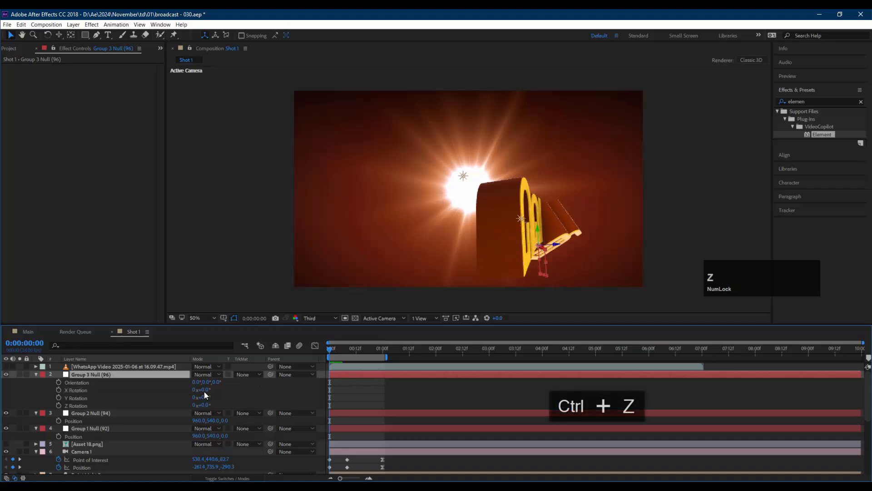
{"action": "left_click", "coordinate": [204, 389]}
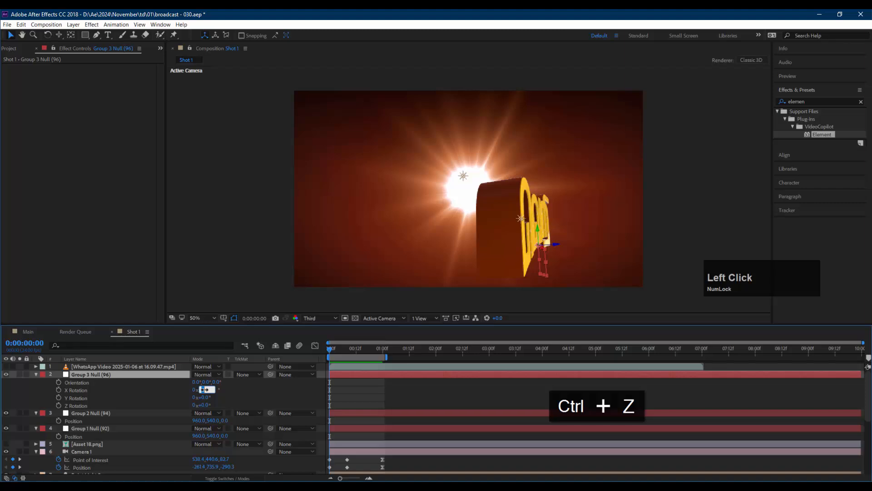
{"action": "type", "text": "120"}
{"action": "key", "text": "Return"}
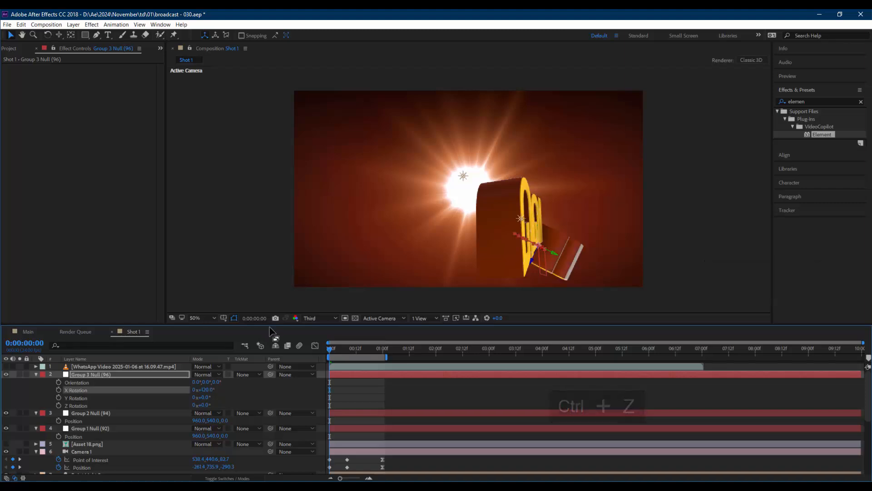
Enable keyframing for the Group 3 Null's Position and X Rotation at the first frame
{"action": "key", "text": "shift+p"}
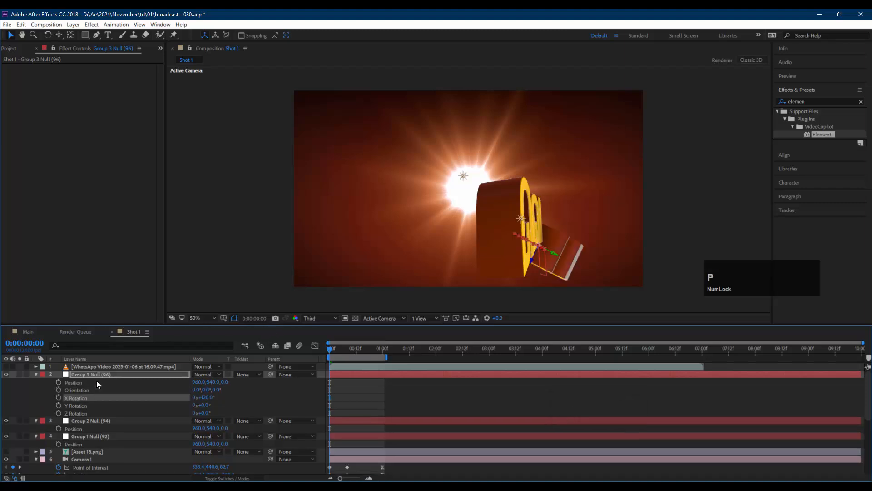
{"action": "left_click", "coordinate": [60, 382]}
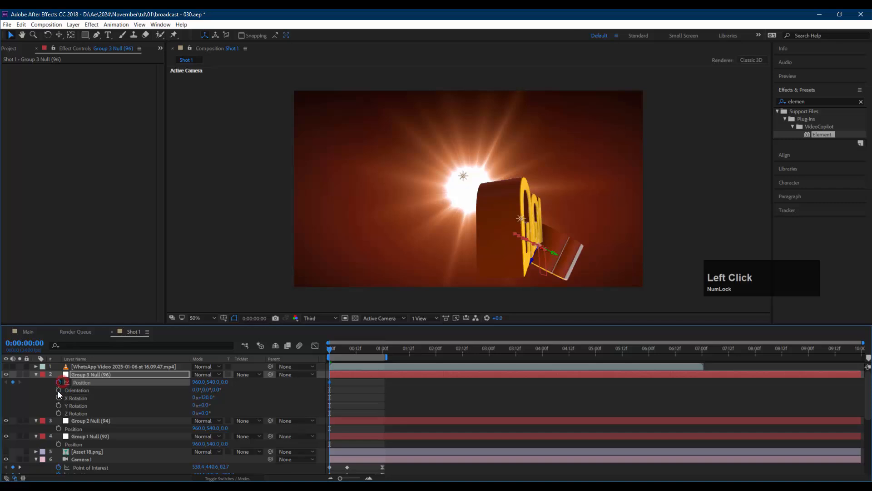
{"action": "left_click", "coordinate": [58, 398]}
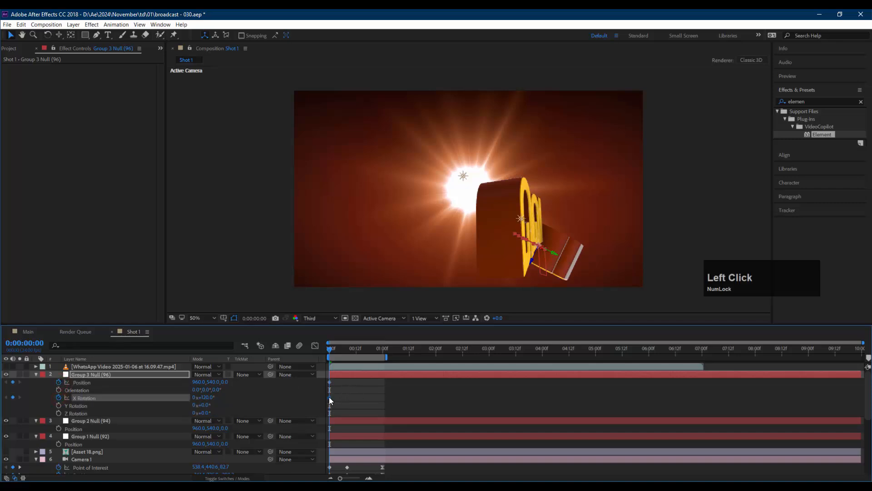
Shift the Group 3 Null's Position keyframe to frame 15 and set its Y position to 708 at frame 0
{"action": "left_click_drag", "start_coordinate": [339, 381], "coordinate": [362, 385]}
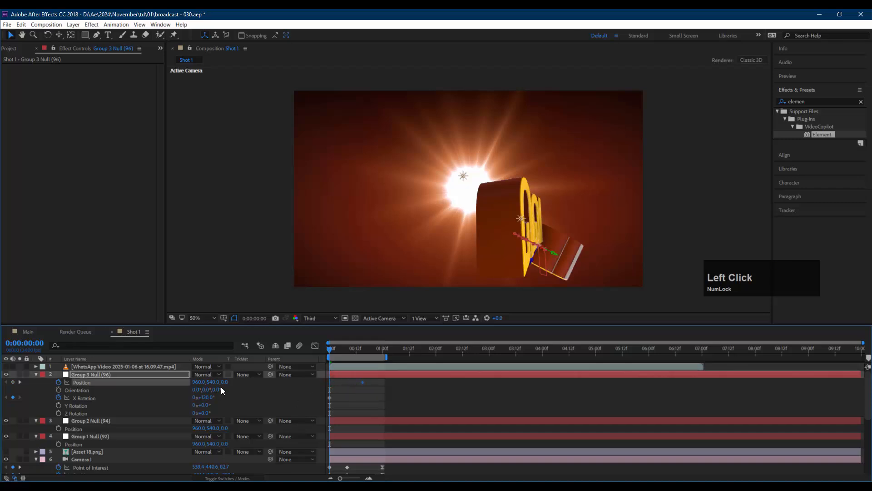
{"action": "left_click_drag", "start_coordinate": [216, 385], "coordinate": [285, 387]}
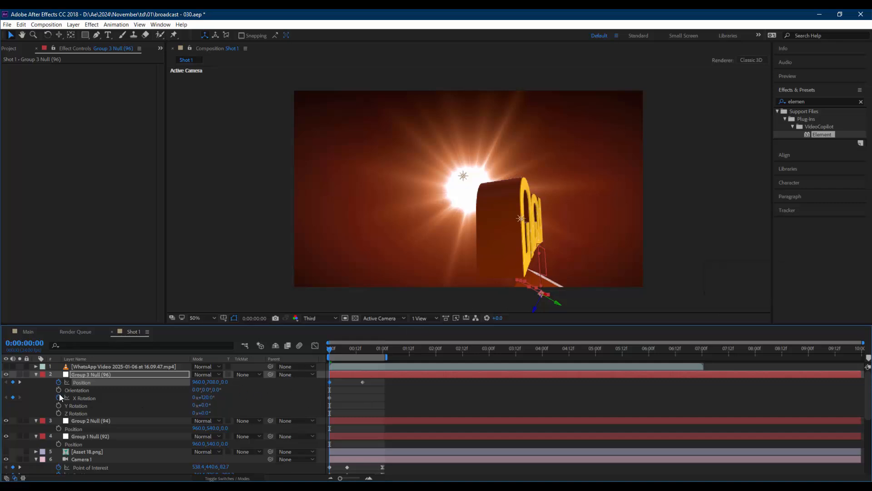
Keyframe the Group 3 Null's X Rotation to 0° at frame 15
{"action": "key", "text": "k"}
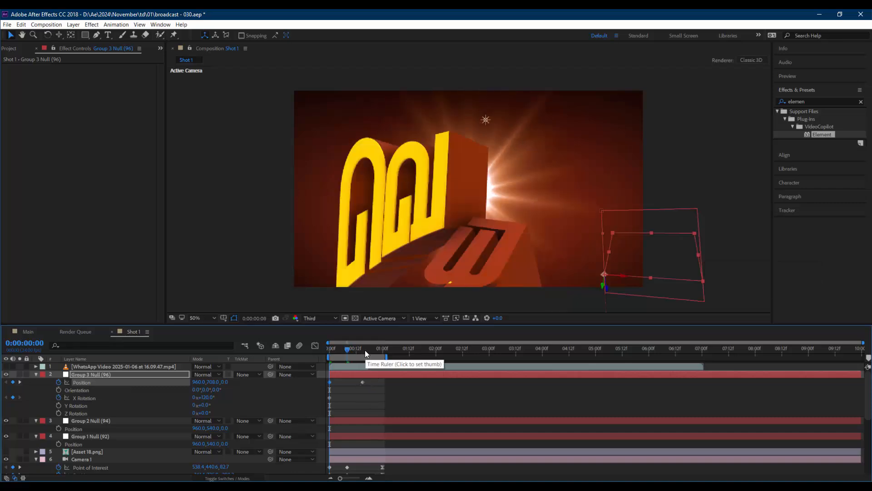
{"action": "left_click", "coordinate": [365, 348]}
{"action": "left_click", "coordinate": [370, 388]}
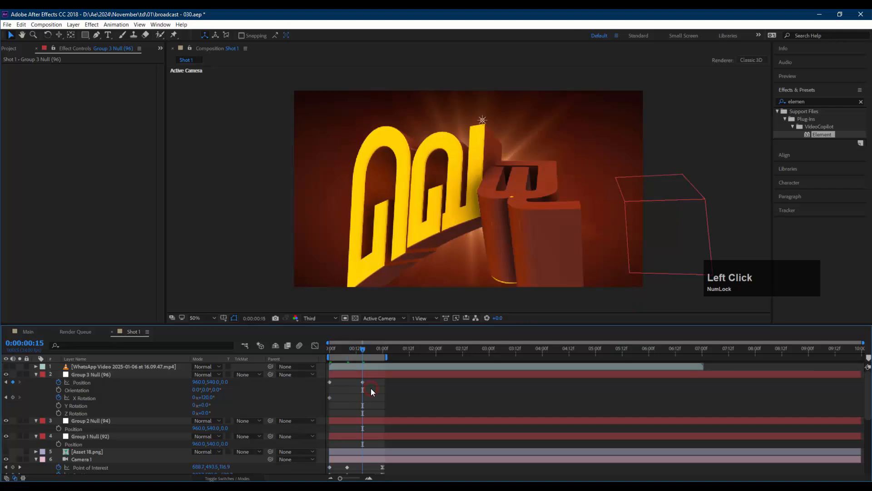
{"action": "left_click", "coordinate": [99, 382]}
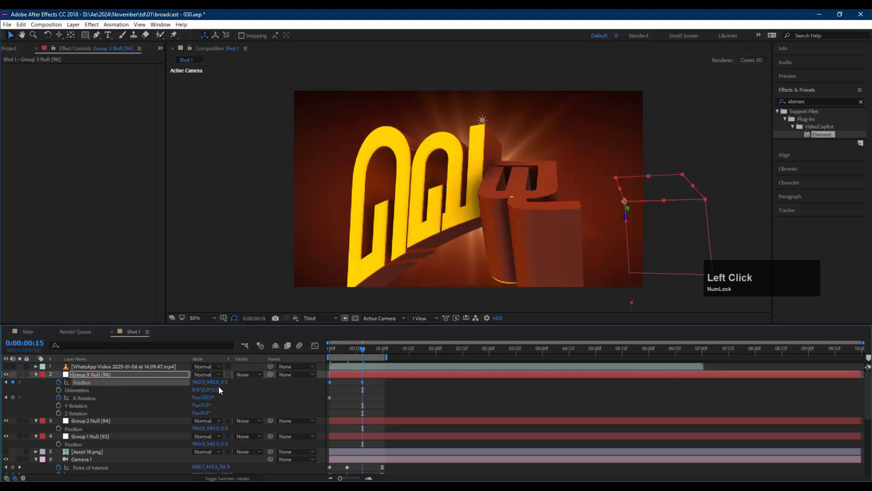
{"action": "left_click", "coordinate": [207, 397]}
{"action": "type", "text": "0"}
{"action": "key", "text": "Return"}
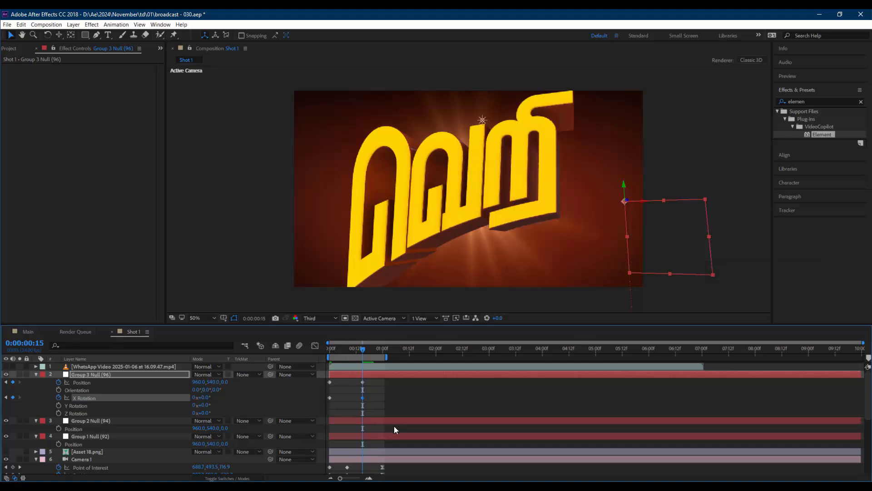
Apply Easy Ease to all Position and X Rotation keyframes of the Group 3 Null and preview the animation
{"action": "left_click", "coordinate": [383, 396]}
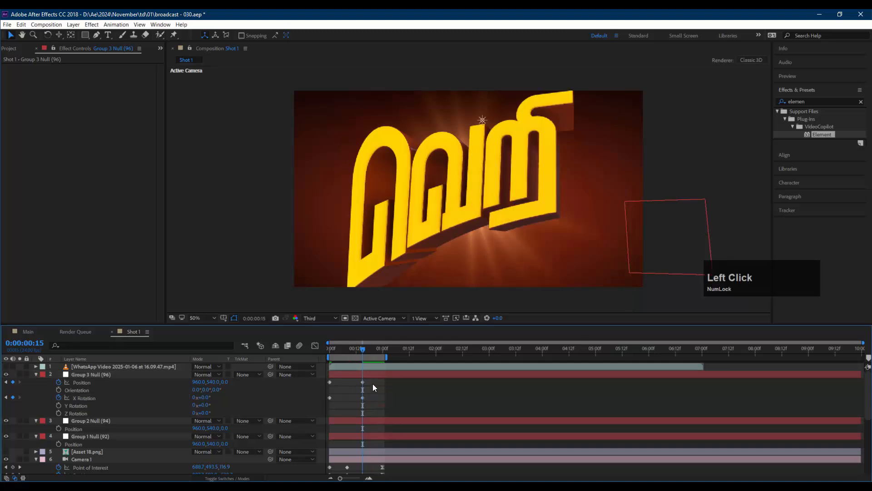
{"action": "left_click_drag", "start_coordinate": [373, 383], "coordinate": [323, 397]}
{"action": "right_click", "coordinate": [328, 399]}
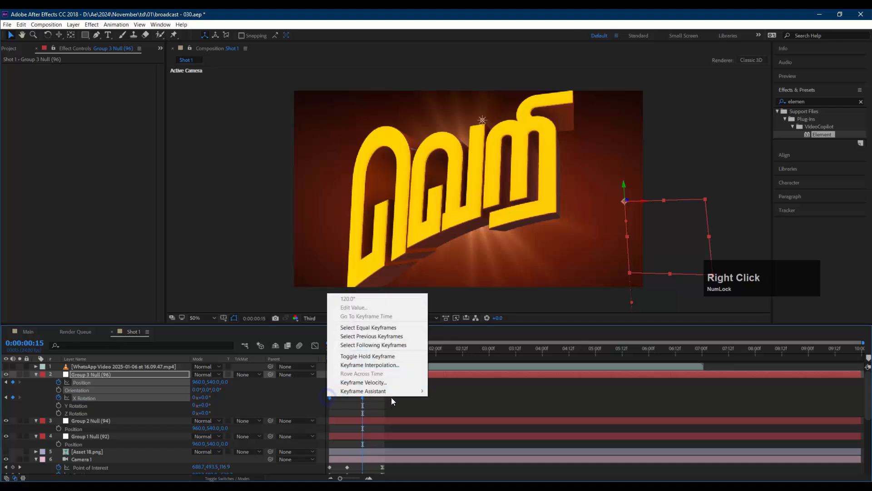
{"action": "mouse_move", "coordinate": [397, 390]}
{"action": "left_click", "coordinate": [467, 417]}
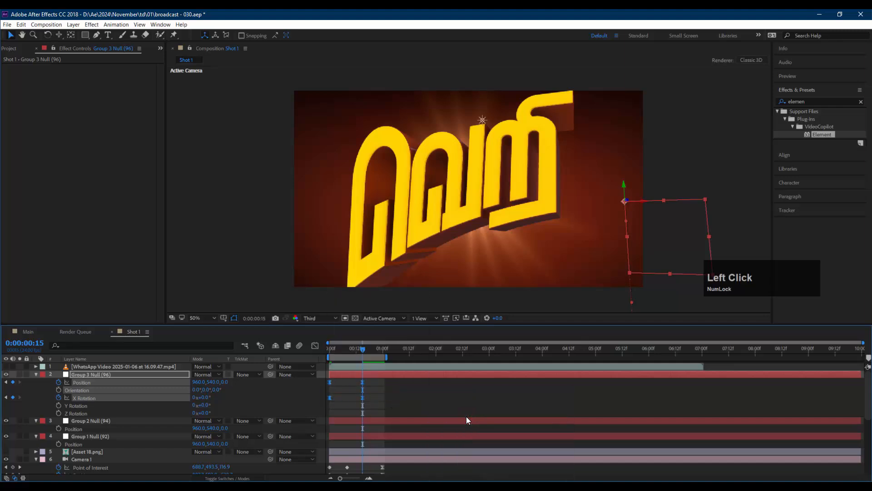
{"action": "left_click", "coordinate": [397, 391]}
{"action": "key", "text": "space"}
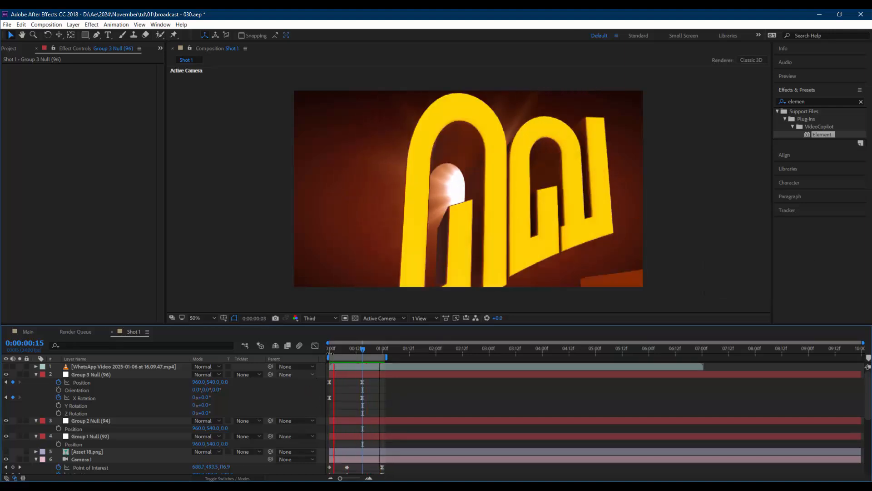
Reframe Camera 1 at frame 0 by orbiting and moving it to a raised side view of the title
{"action": "left_click_drag", "start_coordinate": [331, 349], "coordinate": [305, 358]}
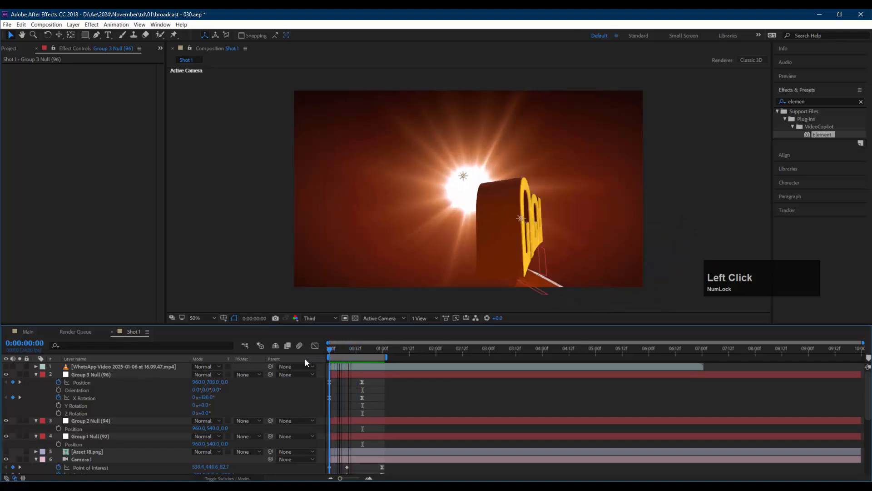
{"action": "scroll", "coordinate": [105, 437], "scroll_direction": "down", "scroll_amount": 1}
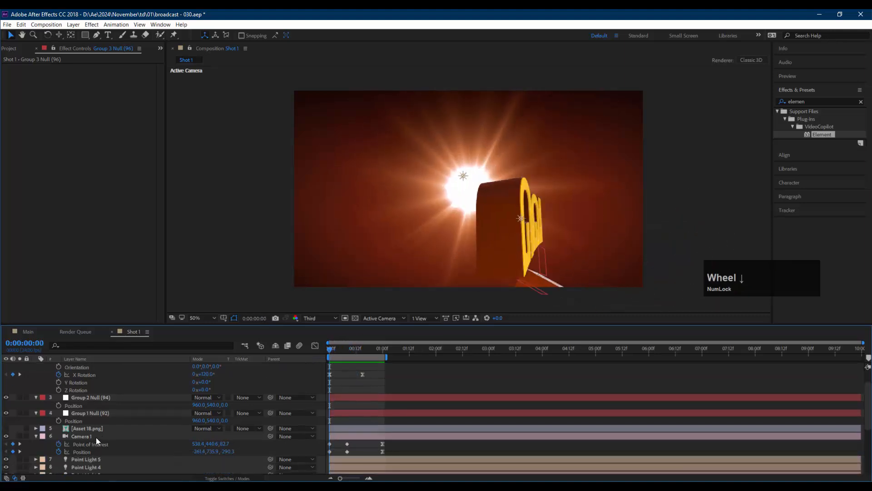
{"action": "left_click", "coordinate": [97, 437]}
{"action": "key", "text": "c"}
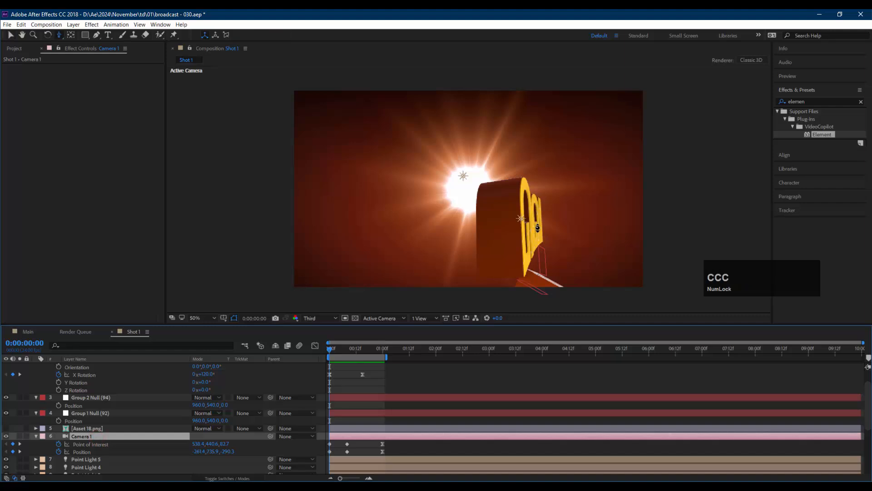
{"action": "left_click_drag", "start_coordinate": [550, 243], "coordinate": [468, 363]}
Orbit and move Camera 1 at its frame 8 keyframe to a wider view, with Position about 1222, 232, -458
{"action": "left_click", "coordinate": [21, 444]}
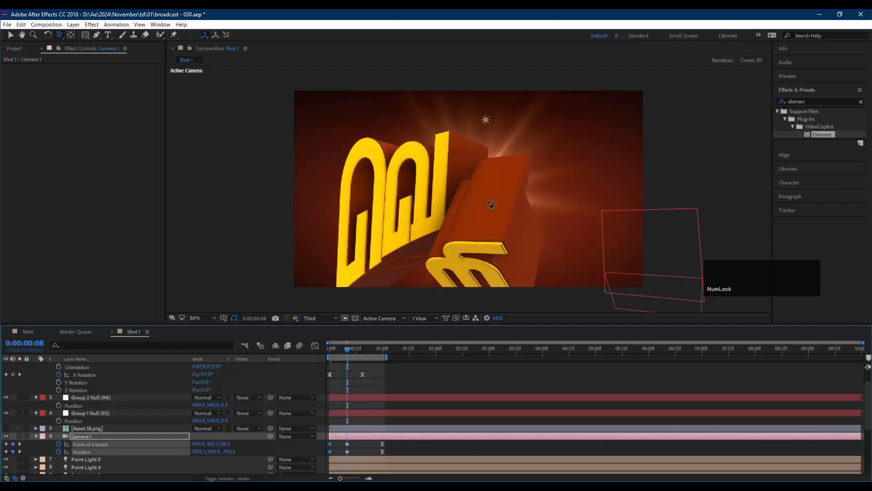
{"action": "key", "text": "c"}
{"action": "left_click_drag", "start_coordinate": [481, 208], "coordinate": [412, 201]}
{"action": "key", "text": "c"}
{"action": "key", "text": "c"}
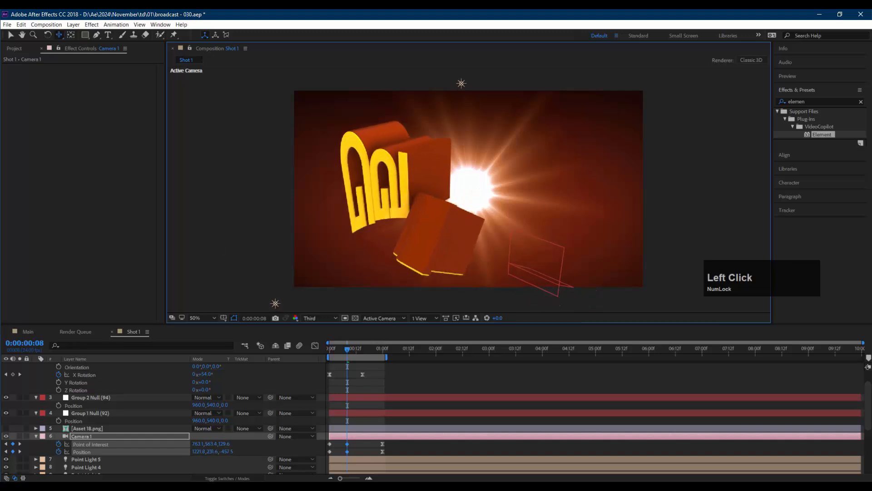
Delete Camera 1's Point of Interest and Position keyframes at 0:00:01:00
{"action": "left_click", "coordinate": [19, 444]}
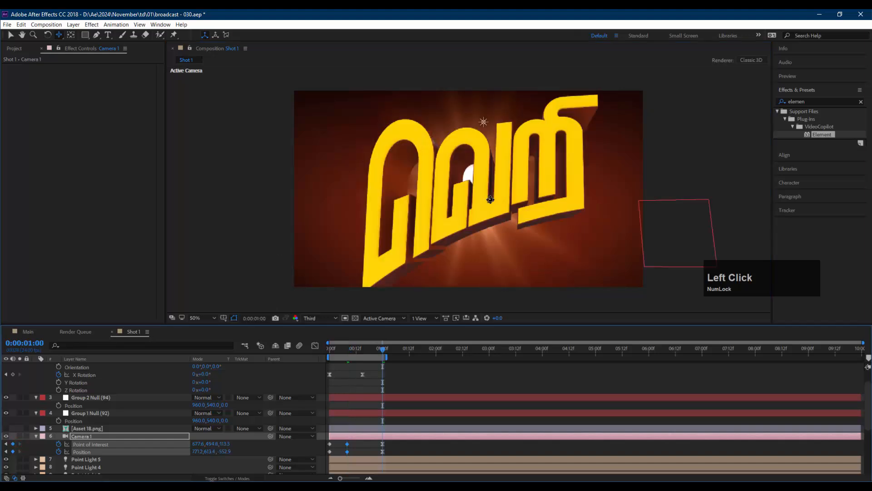
{"action": "left_click_drag", "start_coordinate": [518, 191], "coordinate": [520, 193]}
{"action": "key", "text": "c"}
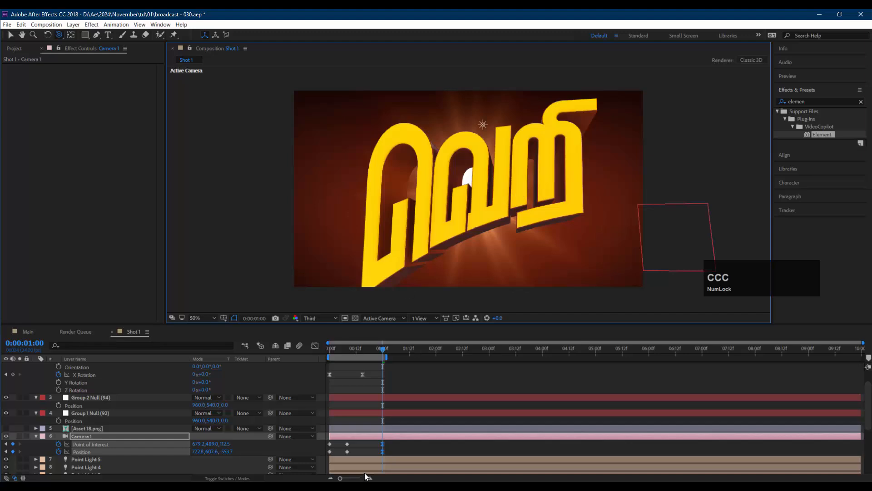
{"action": "left_click_drag", "start_coordinate": [392, 441], "coordinate": [370, 457]}
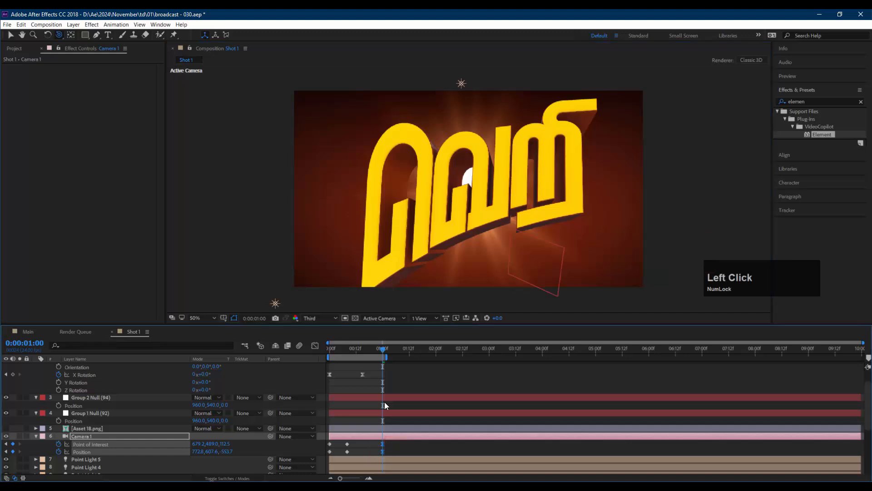
{"action": "key", "text": "Delete"}
Try a new orbited Camera 1 view at 0:00:01:00 and discard its Point of Interest and Position keyframes
{"action": "left_click_drag", "start_coordinate": [462, 210], "coordinate": [498, 212]}
{"action": "key", "text": "c"}
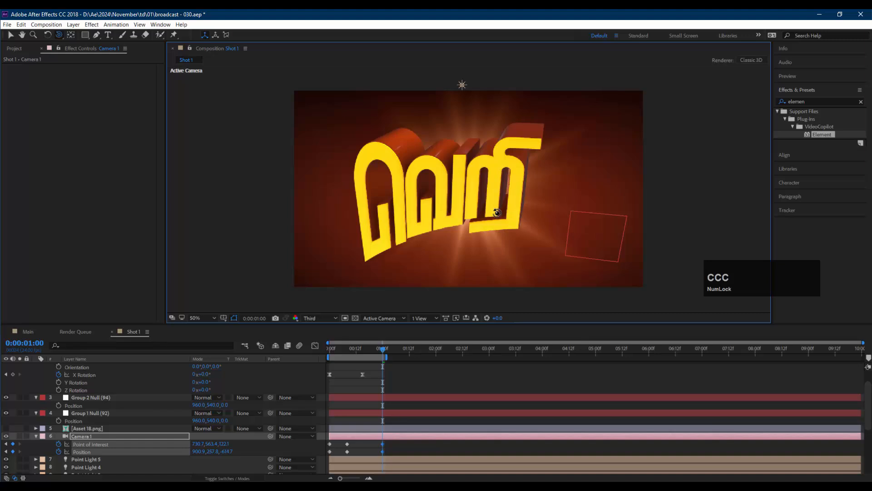
{"action": "left_click_drag", "start_coordinate": [497, 213], "coordinate": [478, 222]}
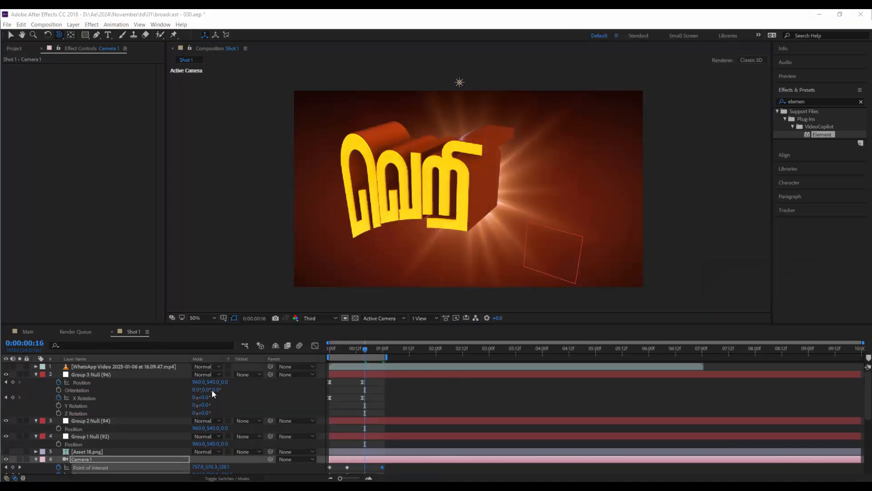
{"action": "scroll", "coordinate": [420, 420], "scroll_direction": "down", "scroll_amount": 2}
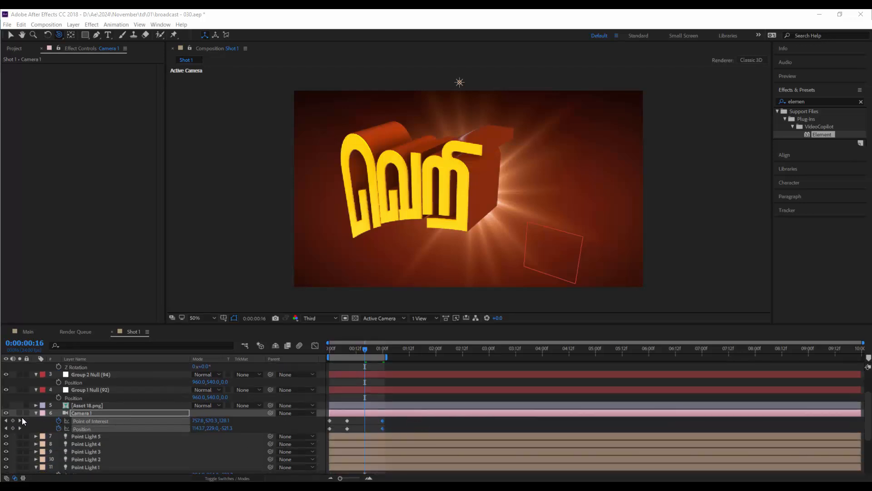
{"action": "left_click", "coordinate": [387, 423]}
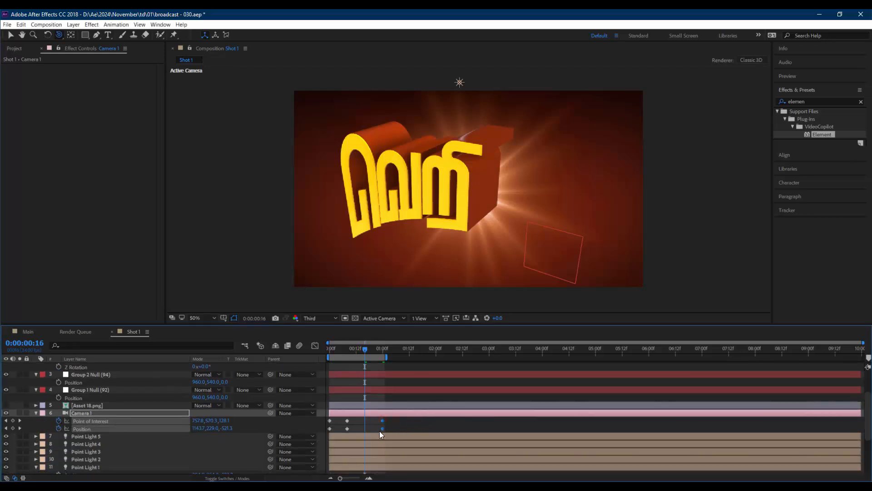
{"action": "key", "text": "Delete"}
Orbit Camera 1 at its frame 8 keyframe to a lower side view, with Position about 1137, 562, -535
{"action": "left_click", "coordinate": [6, 427]}
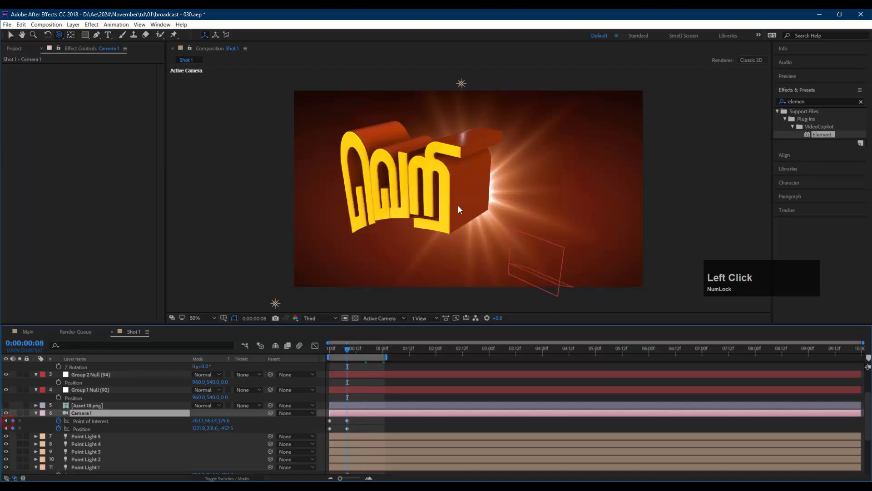
{"action": "mouse_move", "coordinate": [447, 201]}
{"action": "left_mouse_down"}
{"action": "mouse_move", "coordinate": [458, 176]}
{"action": "mouse_move", "coordinate": [446, 205]}
{"action": "left_mouse_up"}
{"action": "key", "text": "c"}
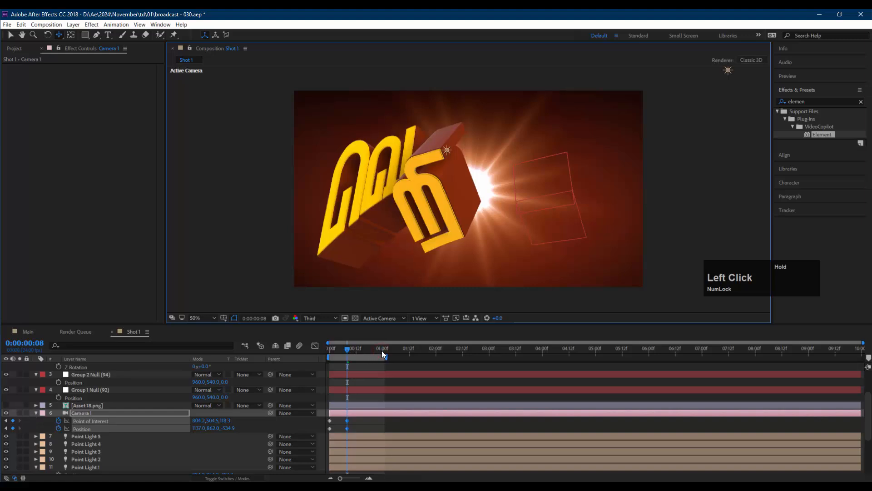
Orbit and move Camera 1 at 0:00:01:00 to a more frontal view of the whole title and preview the animation
{"action": "left_click", "coordinate": [382, 351]}
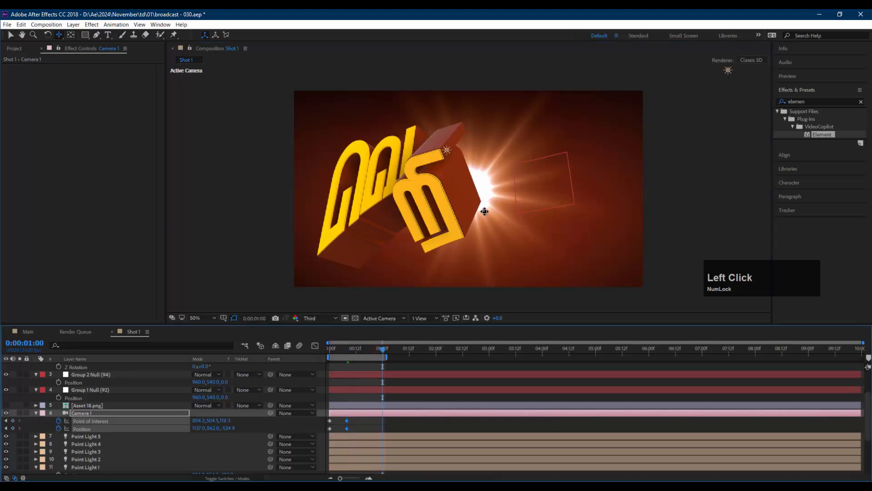
{"action": "key", "text": "c"}
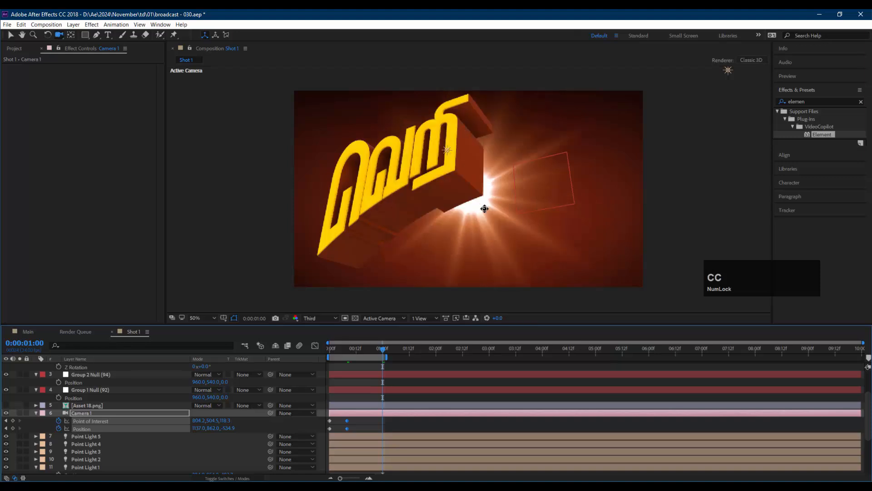
{"action": "left_click_drag", "start_coordinate": [484, 209], "coordinate": [523, 216]}
{"action": "key", "text": "c"}
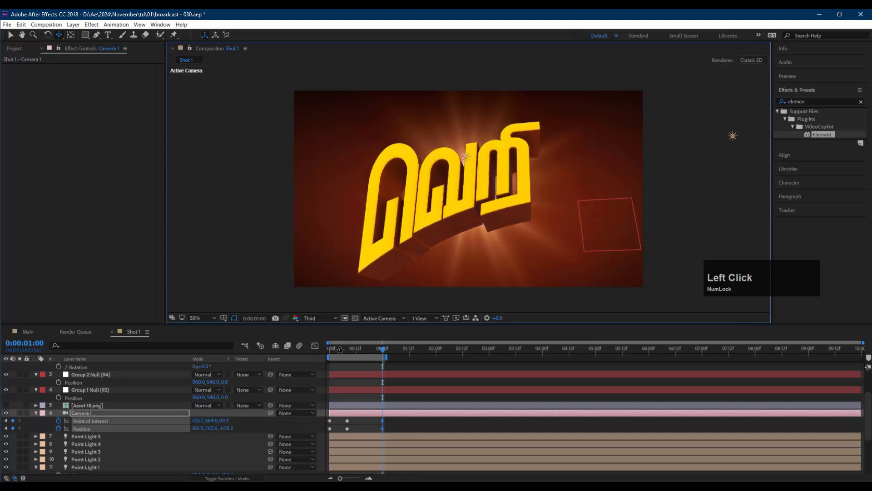
{"action": "left_click_drag", "start_coordinate": [339, 350], "coordinate": [331, 350]}
{"action": "key", "text": "space"}
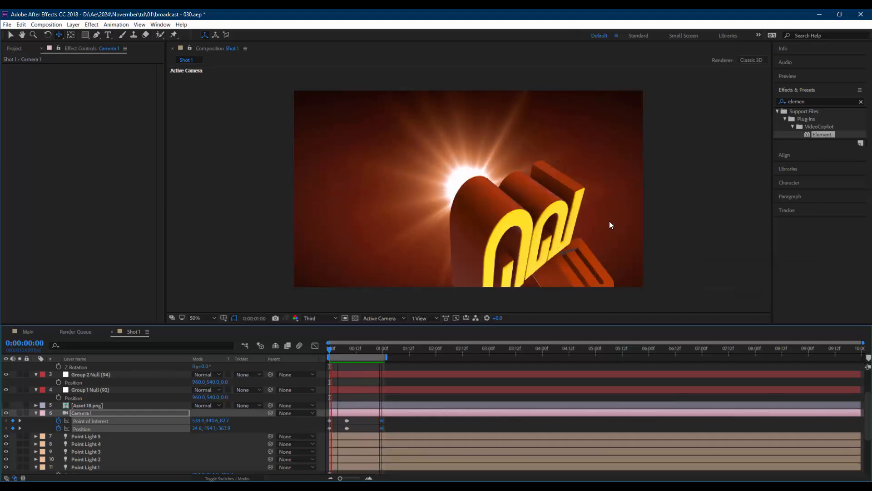
{"action": "key", "text": "space"}
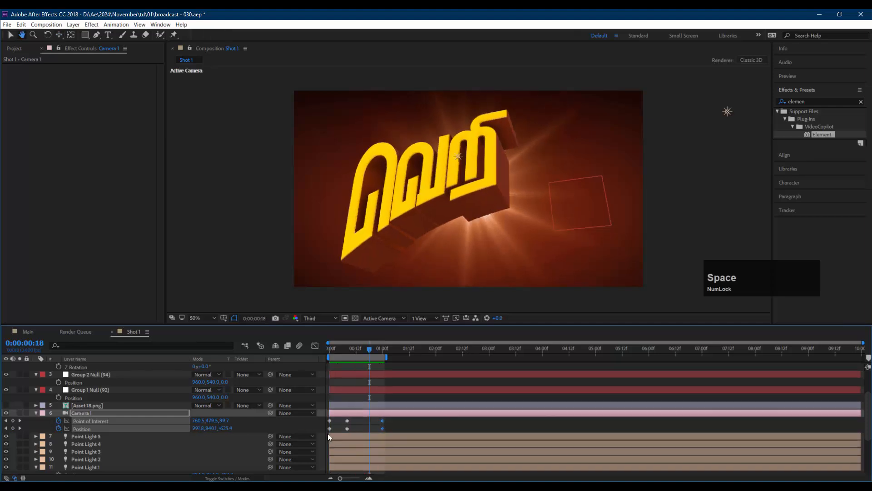
Set the Group 3 Null's X Rotation to 180° at frame 0
{"action": "scroll", "coordinate": [388, 391], "scroll_direction": "up", "scroll_amount": 3}
{"action": "left_click_drag", "start_coordinate": [350, 345], "coordinate": [314, 348]}
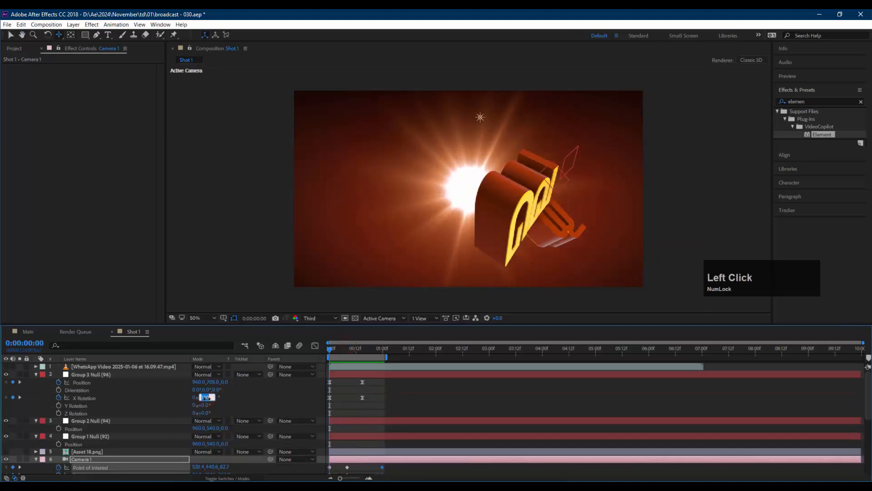
{"action": "key", "text": "Return"}
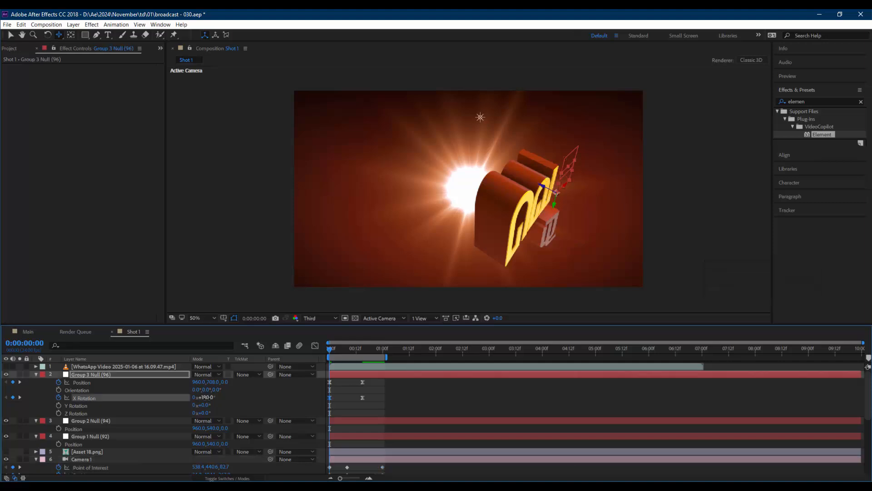
Move the Group 3 Null's ending Position and X Rotation keyframes to about frame 13 and preview the animation
{"action": "mouse_move", "coordinate": [374, 380]}
{"action": "left_mouse_down"}
{"action": "mouse_move", "coordinate": [328, 403]}
{"action": "mouse_move", "coordinate": [354, 397]}
{"action": "mouse_move", "coordinate": [358, 381]}
{"action": "left_mouse_up"}
{"action": "key", "text": "space"}
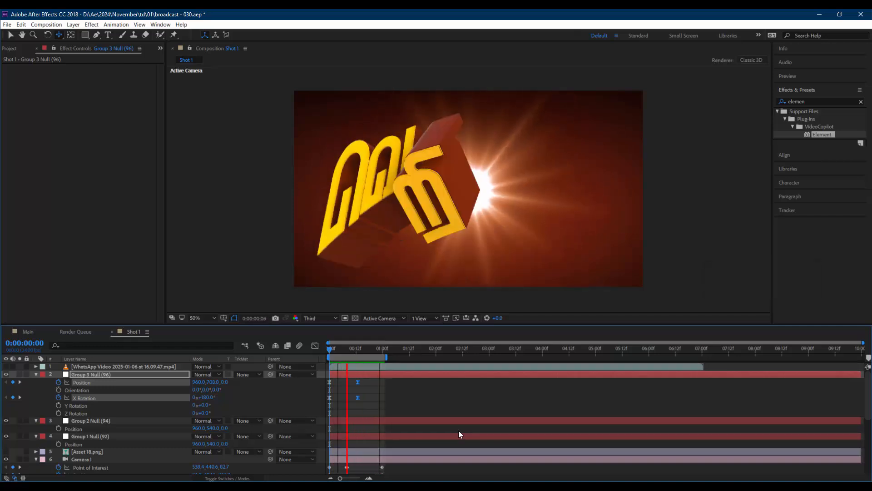
{"action": "key", "text": "space"}
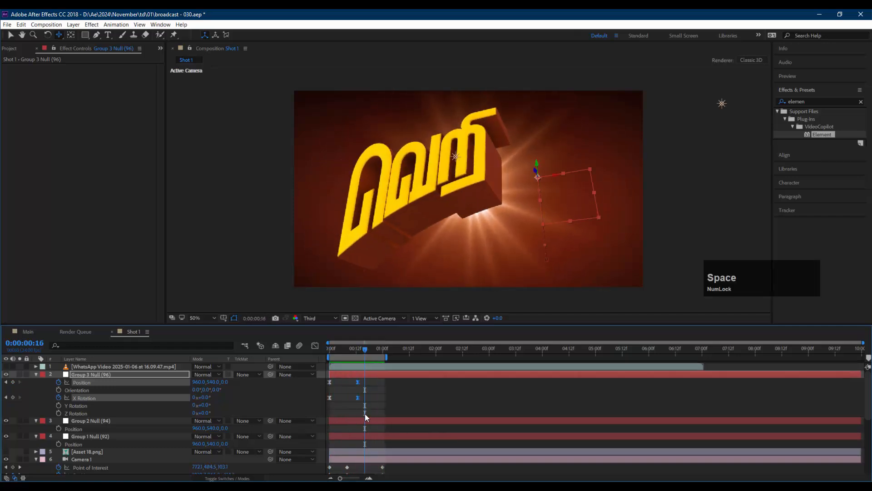
Add a Position keyframe to the Group 2 Null at frame 16
{"action": "left_click", "coordinate": [107, 421]}
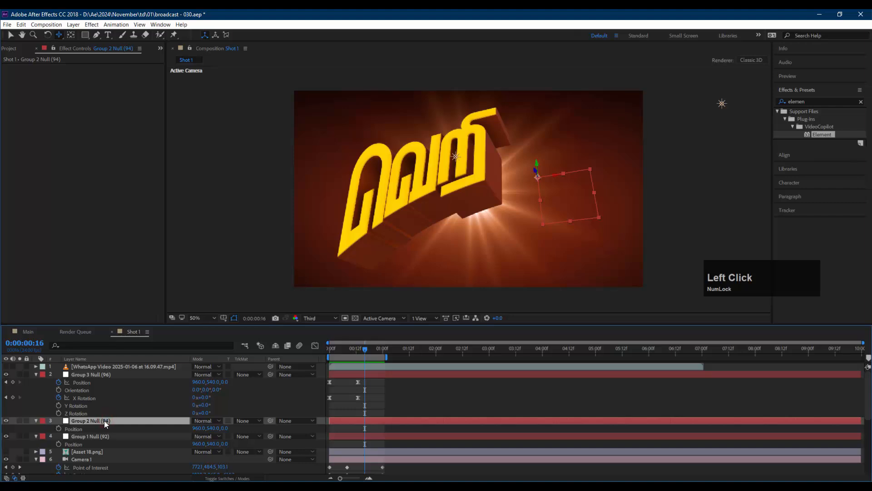
{"action": "key", "text": "p"}
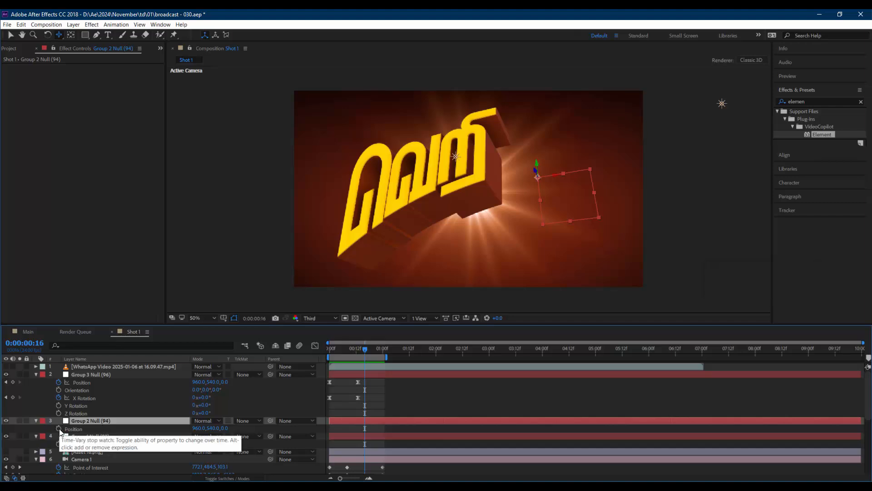
{"action": "left_click", "coordinate": [375, 404]}
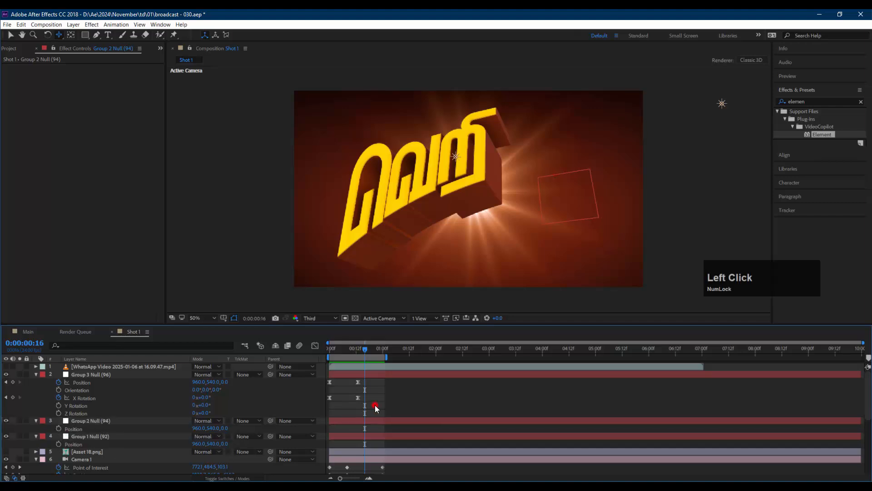
{"action": "left_click", "coordinate": [100, 422]}
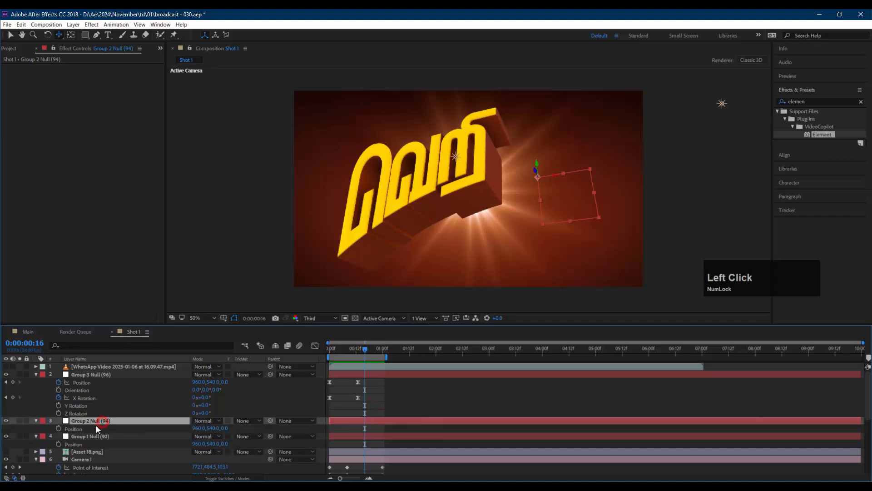
{"action": "left_click", "coordinate": [35, 421]}
{"action": "key", "text": "shift+alt+p"}
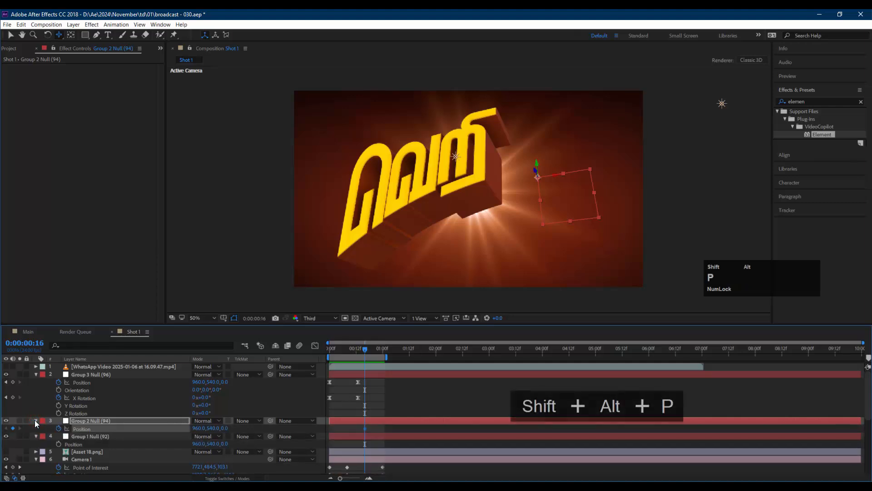
Set the Group 2 Null's Y position to 187 at frame 0 to raise its letters above the title
{"action": "left_click", "coordinate": [326, 352]}
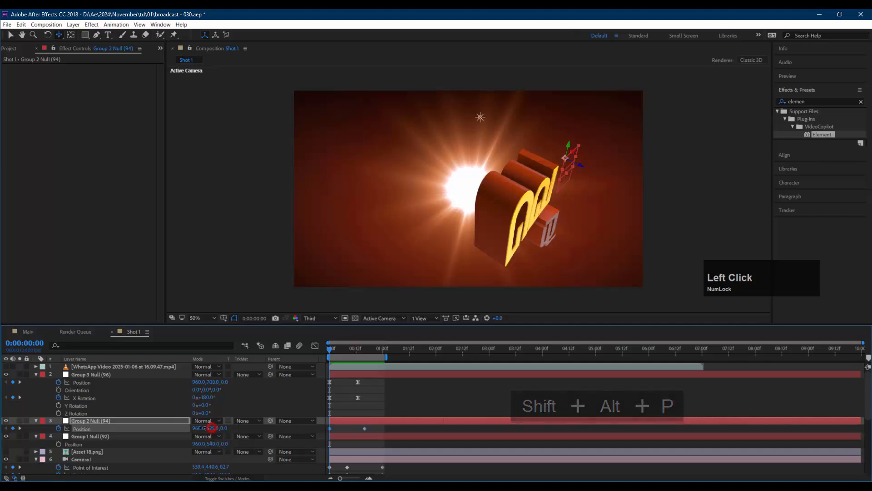
{"action": "left_click_drag", "start_coordinate": [210, 429], "coordinate": [77, 415]}
{"action": "left_click_drag", "start_coordinate": [65, 414], "coordinate": [64, 414]}
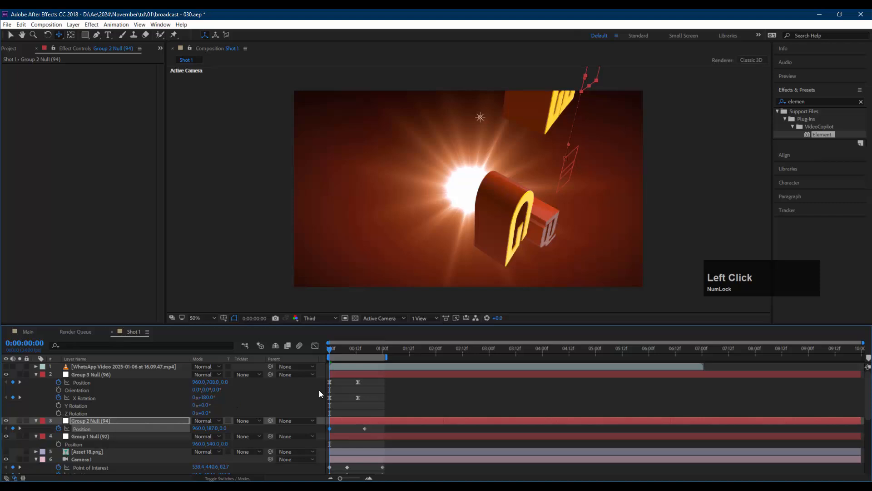
Apply Easy Ease to both Group 2 Null Position keyframes and preview the animation
{"action": "left_click_drag", "start_coordinate": [352, 432], "coordinate": [313, 434]}
{"action": "right_click", "coordinate": [328, 429]}
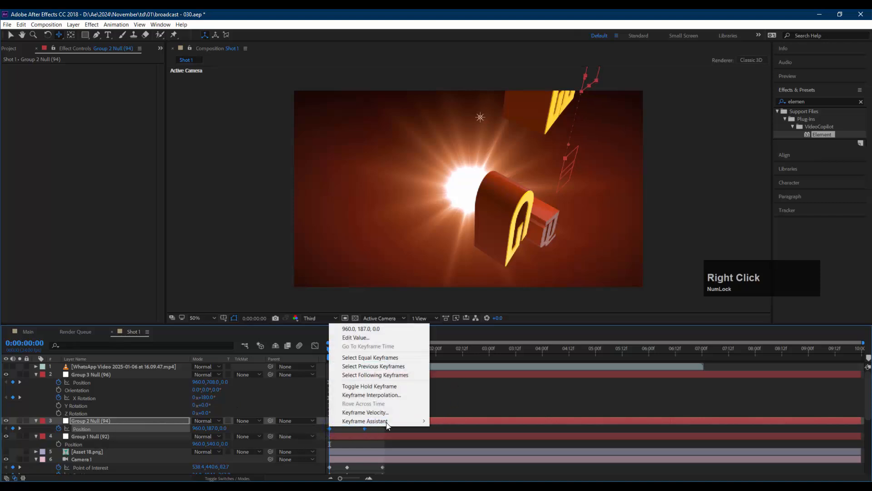
{"action": "mouse_move", "coordinate": [386, 424]}
{"action": "left_click", "coordinate": [468, 368]}
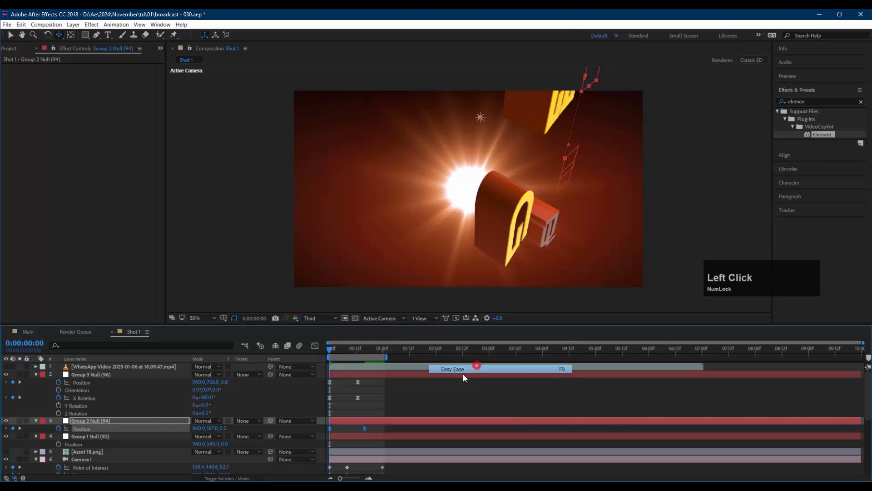
{"action": "left_click", "coordinate": [383, 429]}
{"action": "key", "text": "space"}
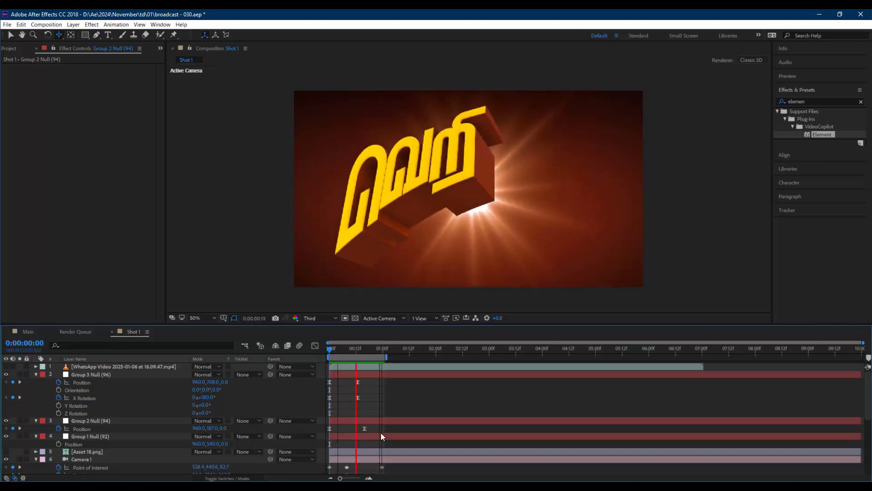
{"action": "key", "text": "space"}
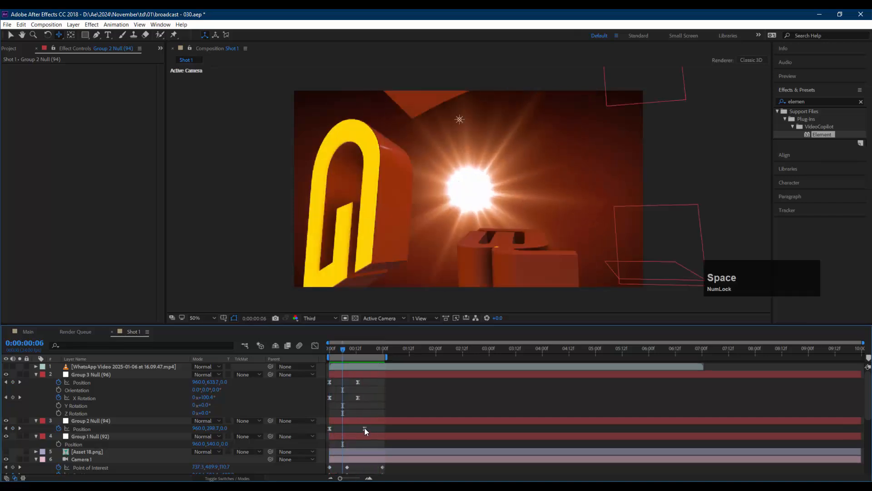
Shift the Group 2 Null's Position keyframes to about frames 1 and 14 and preview the timing
{"action": "left_click_drag", "start_coordinate": [364, 427], "coordinate": [332, 429]}
{"action": "key", "text": "space"}
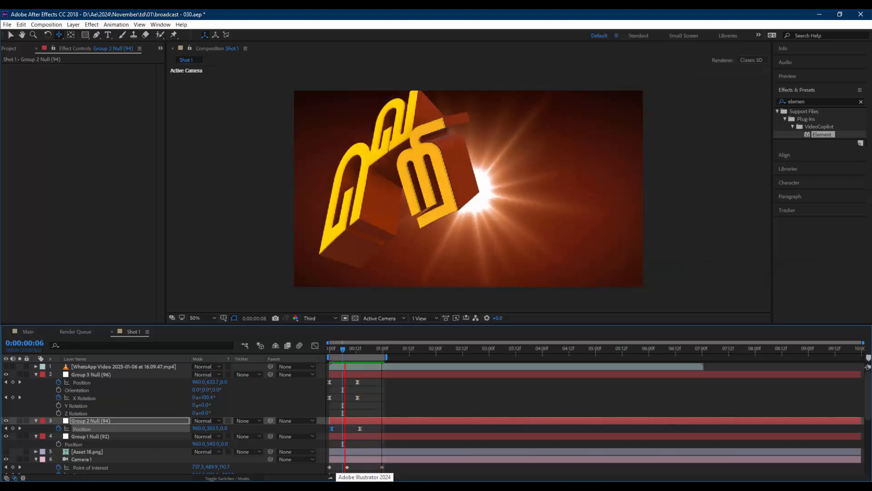
Preview the Shot 1 animation and park the playhead at frame 19 to check the assembled title
{"action": "key", "text": "space"}
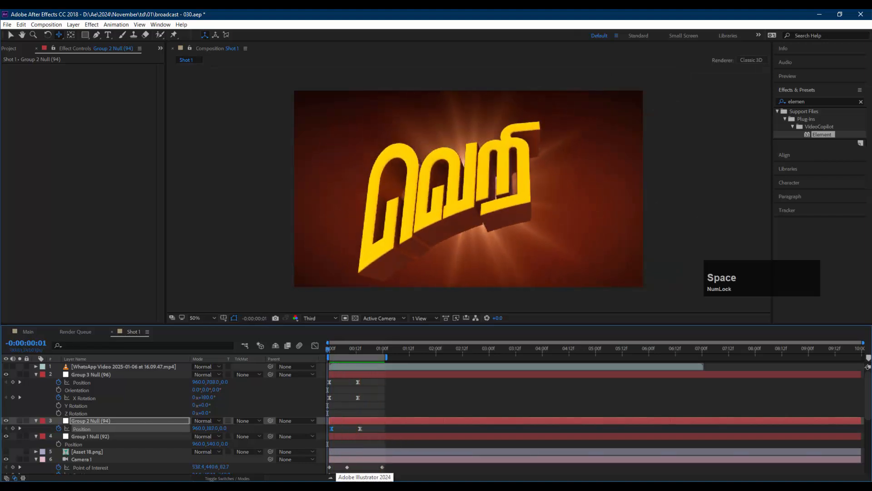
{"action": "left_click", "coordinate": [370, 347]}
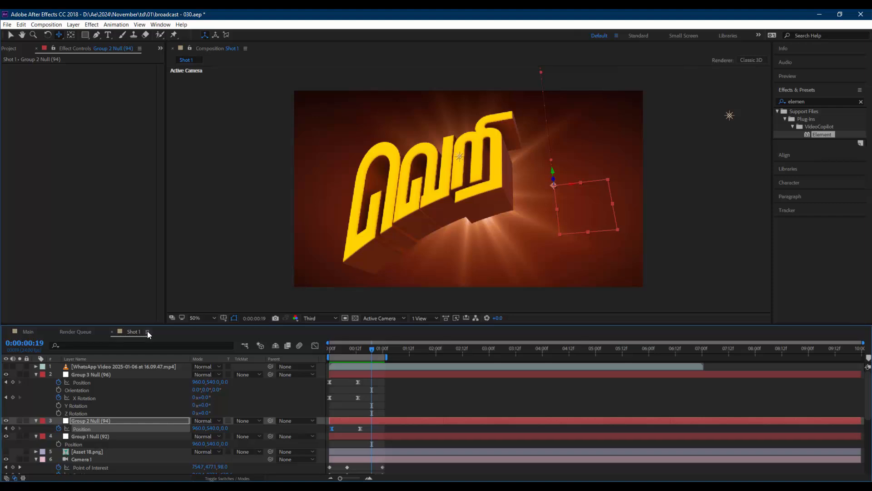
{"action": "left_click", "coordinate": [400, 386]}
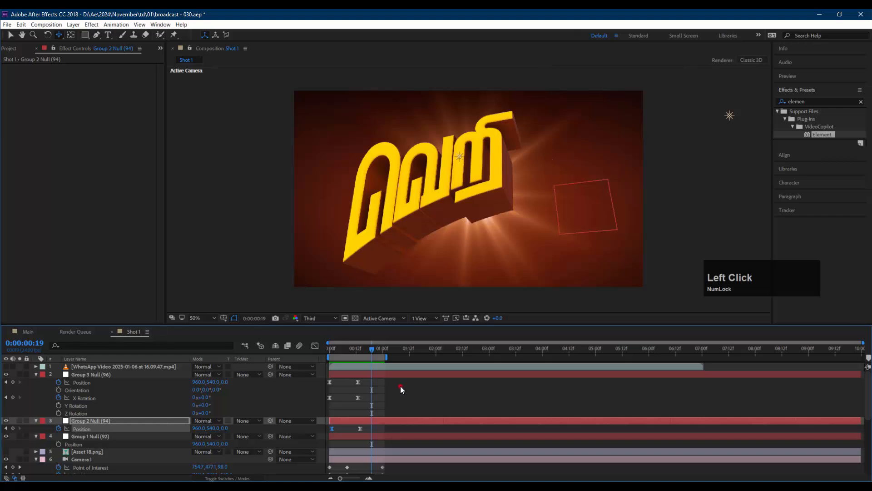
Duplicate the Shot 1 composition in the project and open the copy, Shot 2
{"action": "left_click", "coordinate": [149, 331]}
{"action": "left_click", "coordinate": [205, 191]}
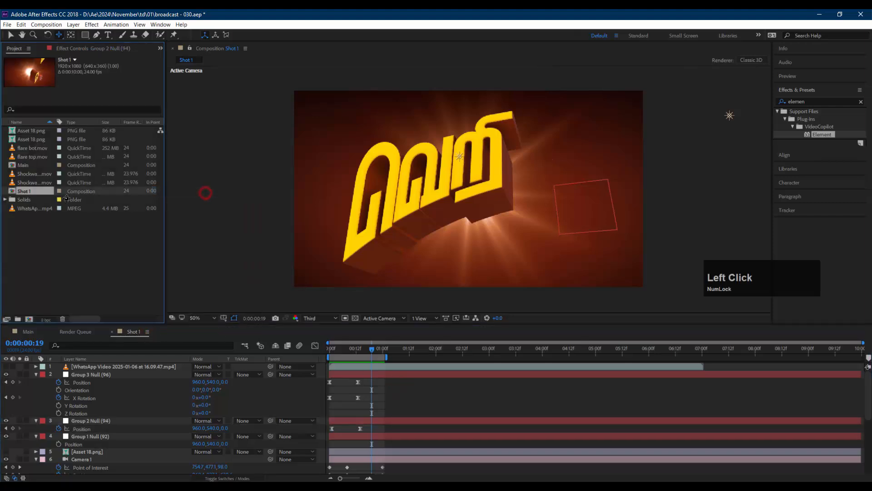
{"action": "key", "text": "ctrl"}
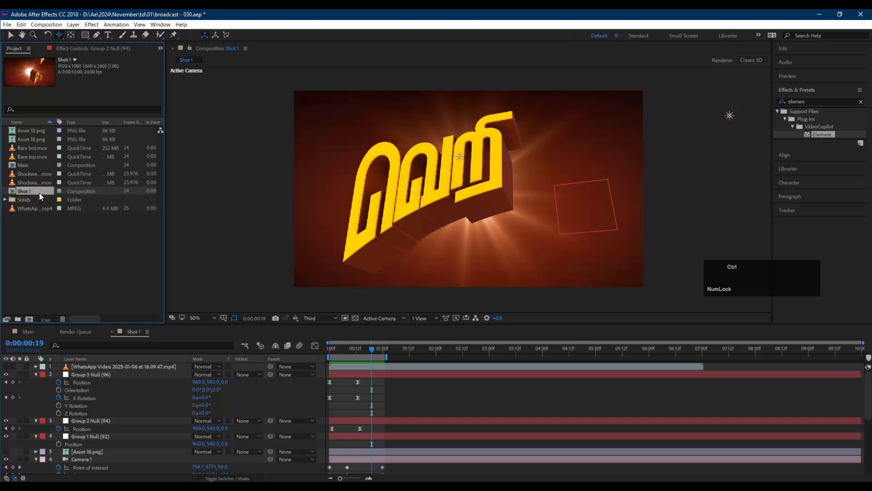
{"action": "key", "text": "ctrl+d"}
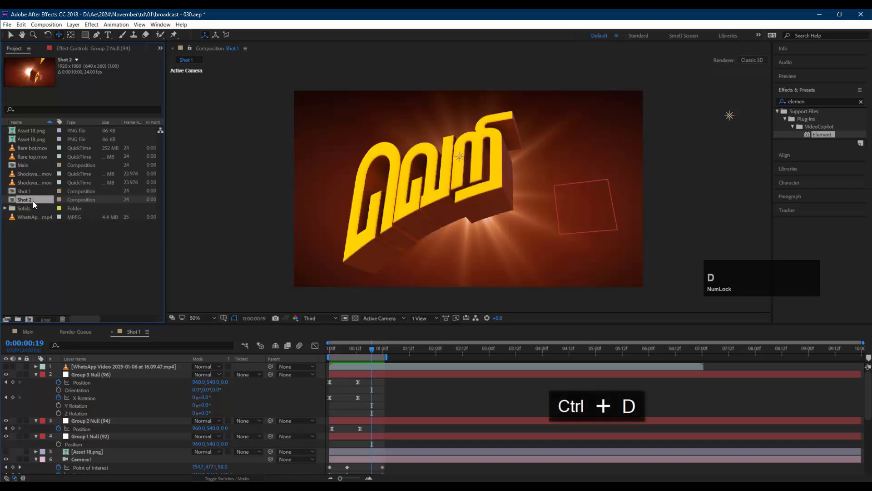
{"action": "double_click", "coordinate": [34, 200]}
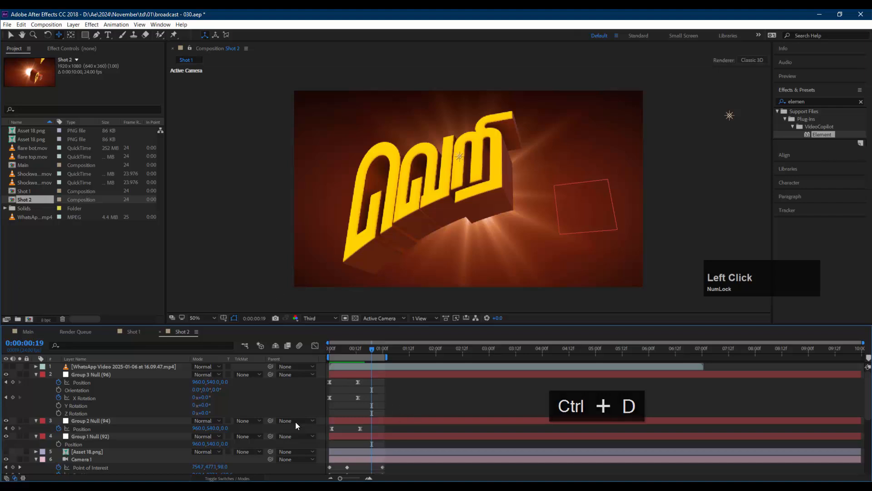
Collapse the expanded properties of all layers in the Shot 2 timeline and deselect the layers
{"action": "key", "text": "ctrl+a"}
{"action": "left_click", "coordinate": [35, 374]}
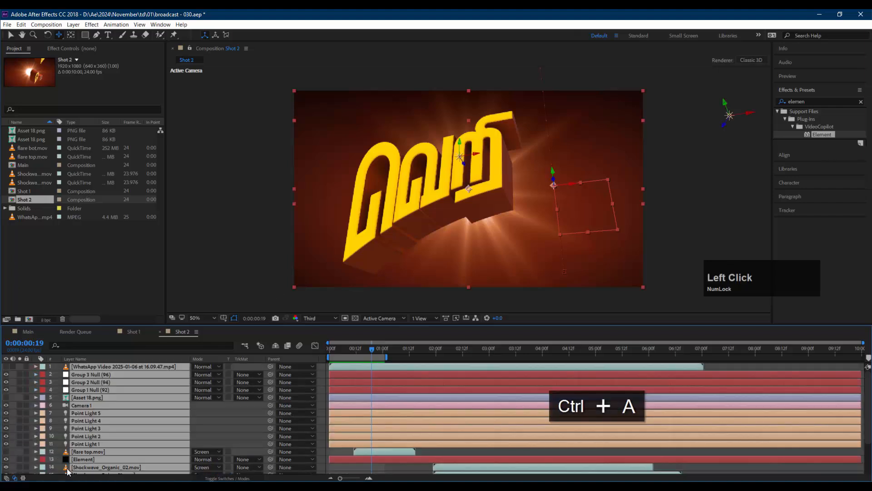
{"action": "left_click", "coordinate": [17, 451]}
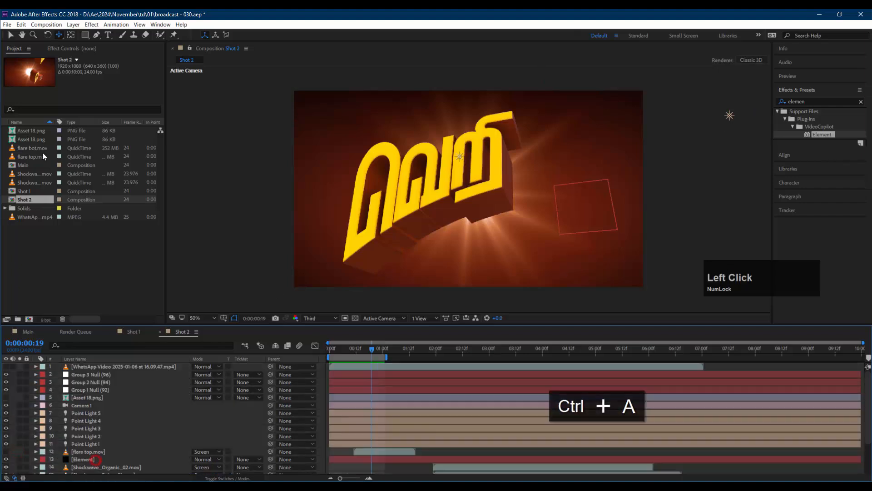
Open the Element layer's Scene Setup and list the individual paths of the extrusion model in Group Folder Copy
{"action": "left_click", "coordinate": [96, 459]}
{"action": "left_click", "coordinate": [87, 48]}
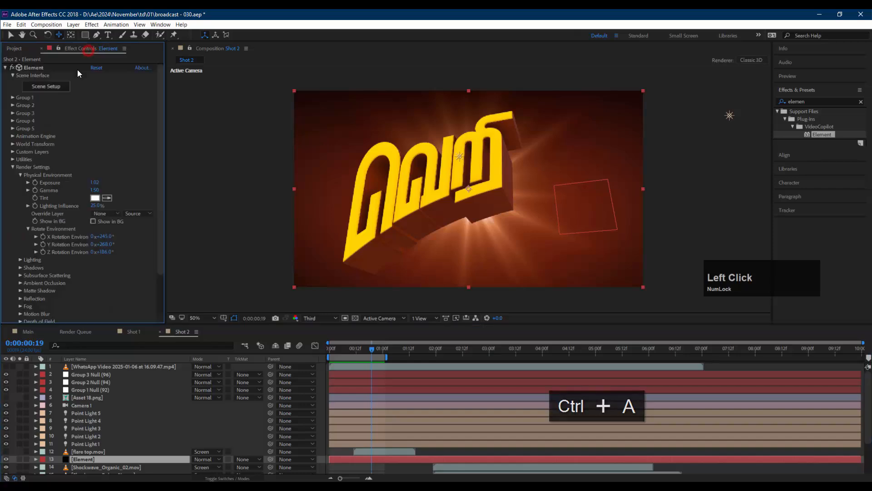
{"action": "left_click", "coordinate": [54, 89]}
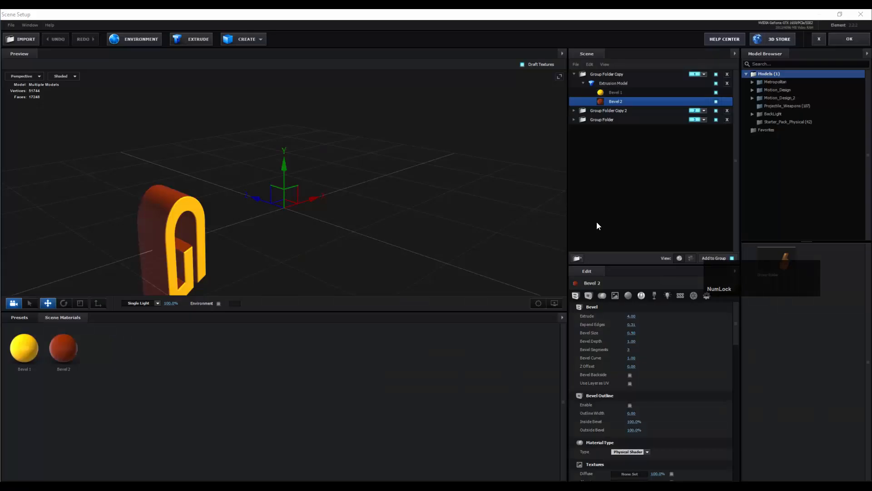
{"action": "left_click", "coordinate": [521, 199]}
{"action": "left_click", "coordinate": [644, 85]}
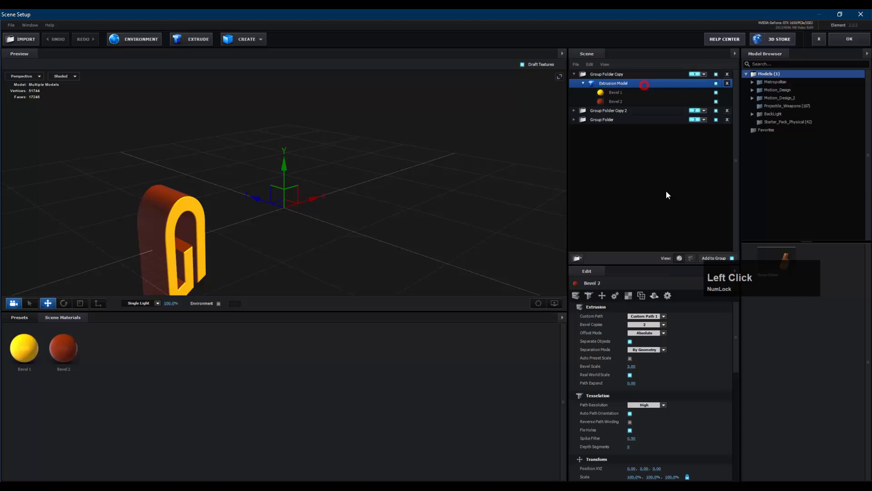
{"action": "left_click", "coordinate": [690, 257]}
Enable only Path 4 in Group Folder Copy's extrusion model and collapse its path list
{"action": "left_click", "coordinate": [716, 111]}
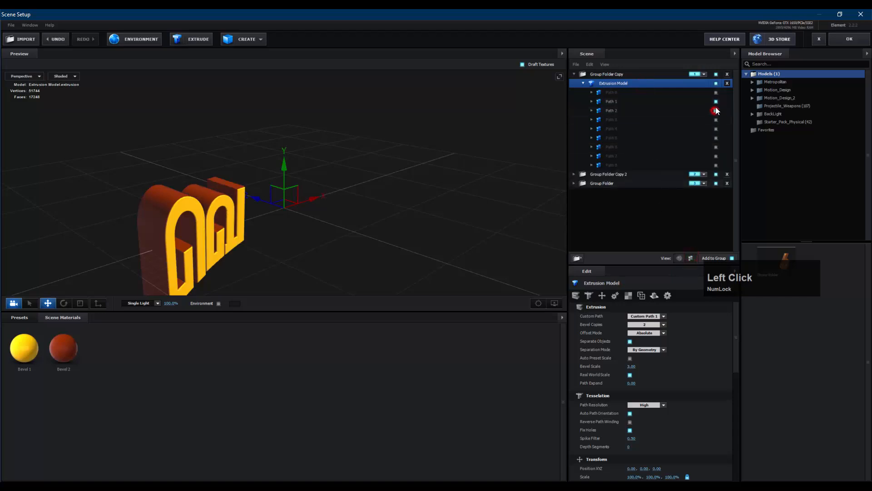
{"action": "left_click", "coordinate": [716, 102]}
{"action": "left_click", "coordinate": [715, 111]}
{"action": "left_click", "coordinate": [716, 120]}
{"action": "left_click", "coordinate": [715, 120]}
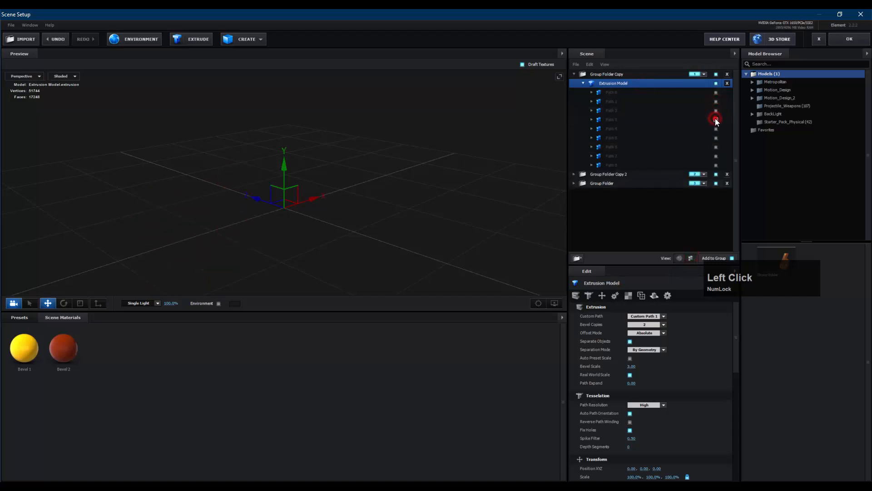
{"action": "left_click", "coordinate": [715, 129]}
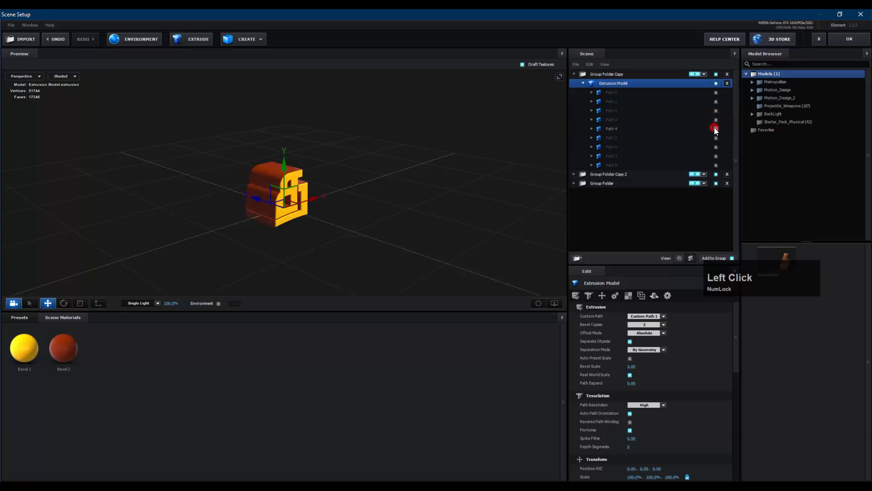
{"action": "left_click", "coordinate": [584, 83]}
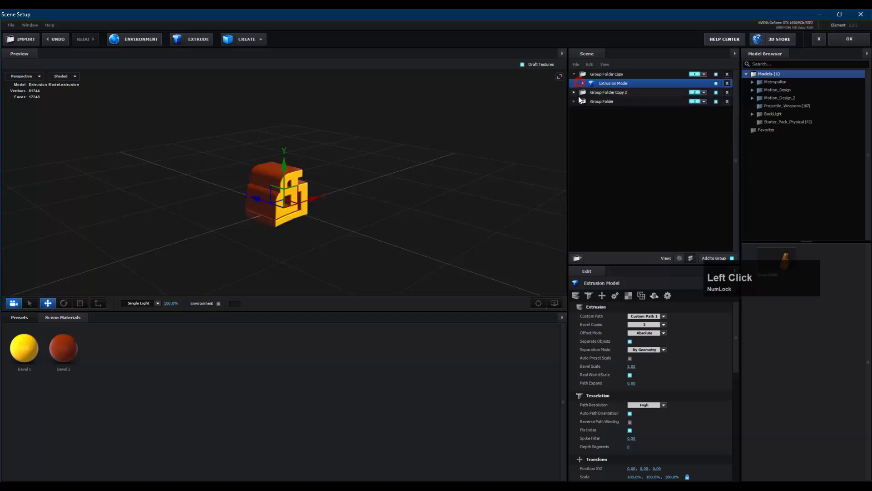
Enable only Path 0 in Group Folder Copy 2's extrusion model, trying the other paths first, and collapse its path list
{"action": "left_click", "coordinate": [574, 92]}
{"action": "left_click", "coordinate": [584, 102]}
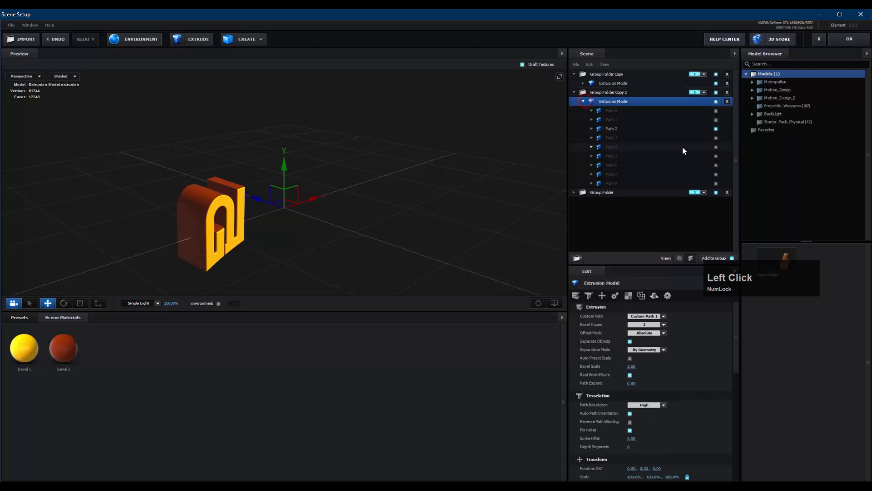
{"action": "left_click", "coordinate": [716, 165]}
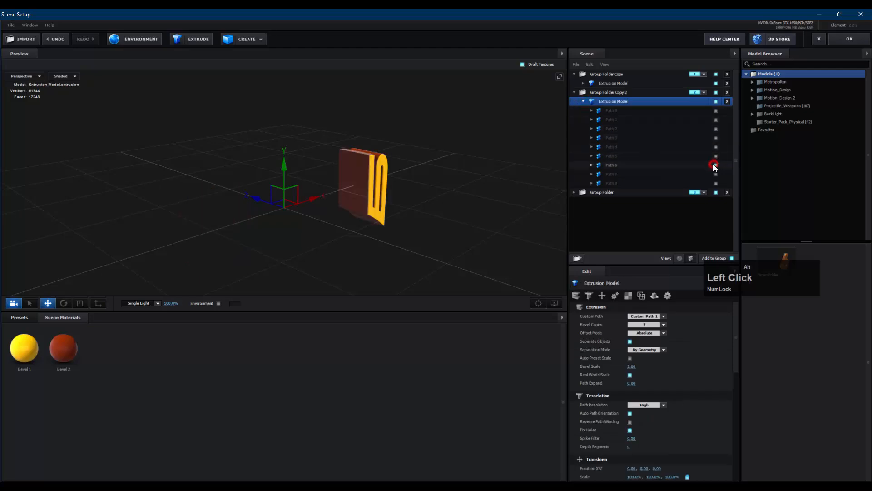
{"action": "left_click", "coordinate": [715, 156]}
{"action": "left_click", "coordinate": [716, 164]}
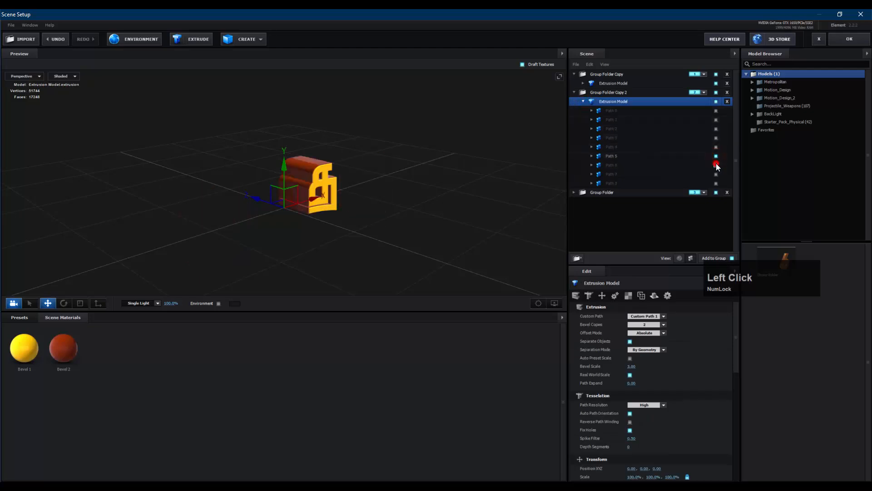
{"action": "left_click", "coordinate": [716, 165]}
{"action": "left_click", "coordinate": [716, 156]}
{"action": "left_click", "coordinate": [716, 165]}
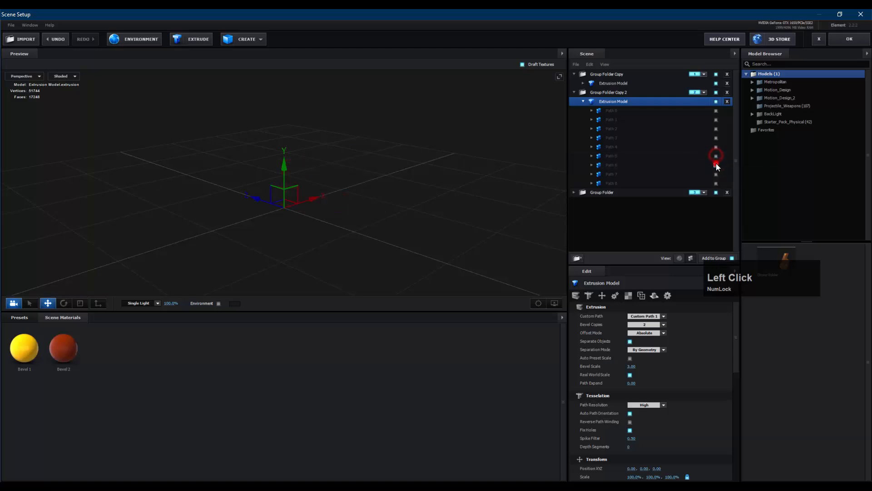
{"action": "left_click", "coordinate": [716, 174]}
{"action": "left_click", "coordinate": [716, 174]}
{"action": "left_click", "coordinate": [716, 183]}
{"action": "left_click", "coordinate": [716, 183]}
{"action": "left_click", "coordinate": [716, 110]}
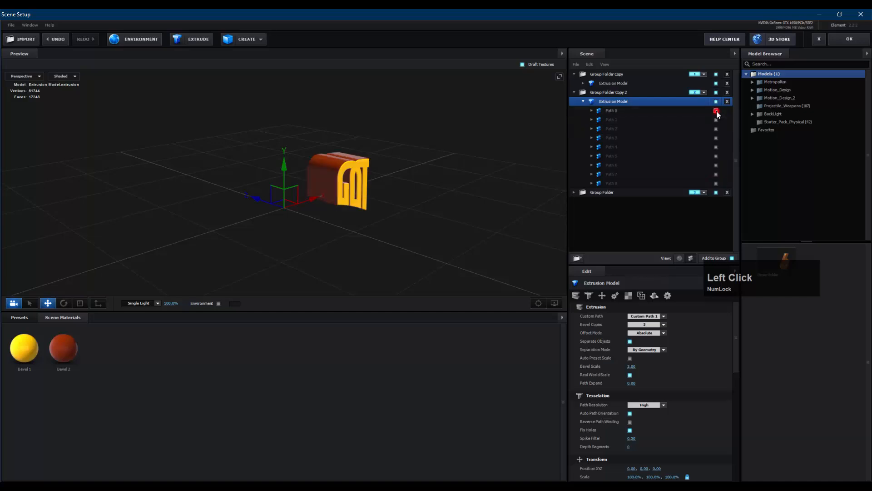
{"action": "left_click", "coordinate": [583, 101]}
Enable only Path 6 and Path 8 in the extrusion model of Group Folder
{"action": "left_click", "coordinate": [618, 111]}
{"action": "left_click", "coordinate": [574, 111]}
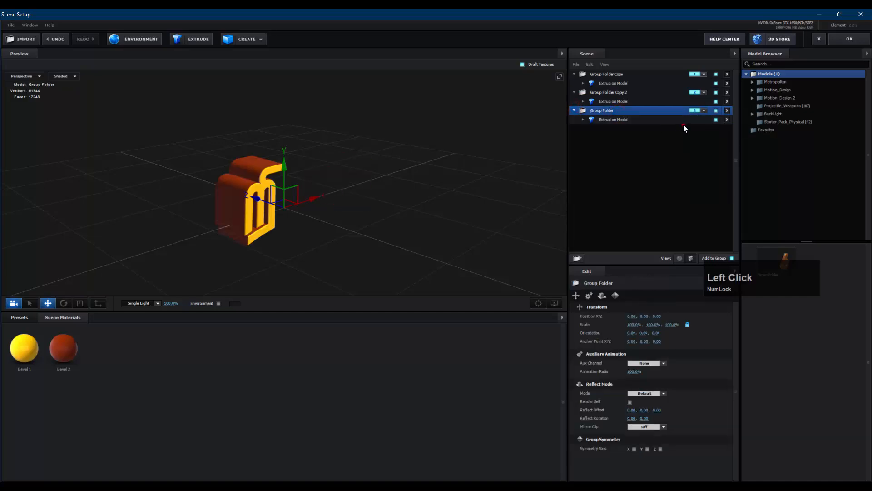
{"action": "left_click", "coordinate": [583, 119]}
{"action": "left_click", "coordinate": [716, 192]}
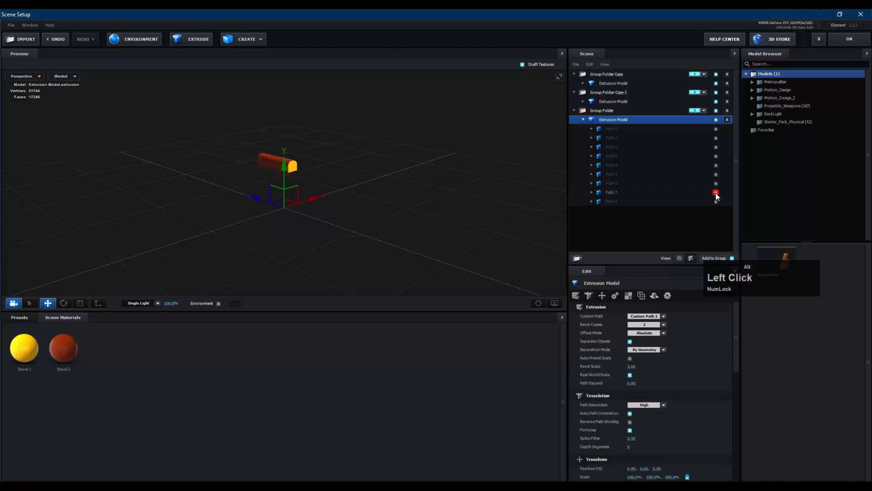
{"action": "left_click", "coordinate": [716, 183]}
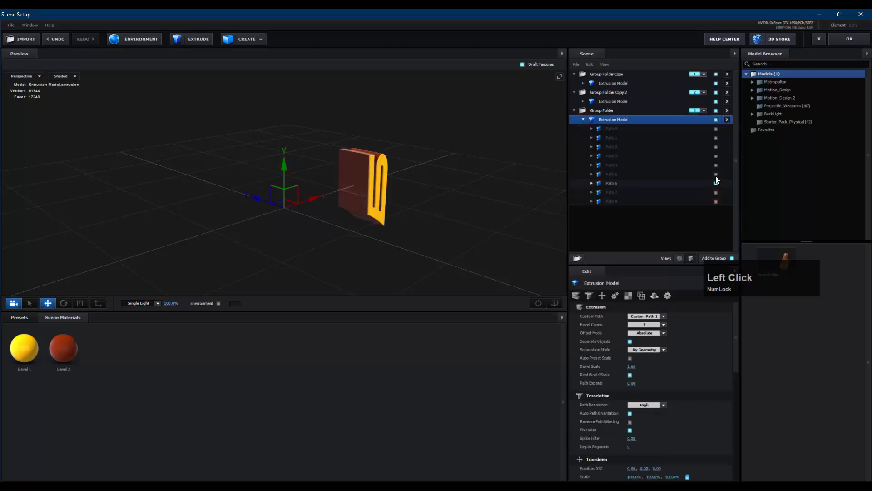
{"action": "left_click", "coordinate": [715, 174]}
{"action": "left_click", "coordinate": [716, 174]}
{"action": "left_click", "coordinate": [715, 201]}
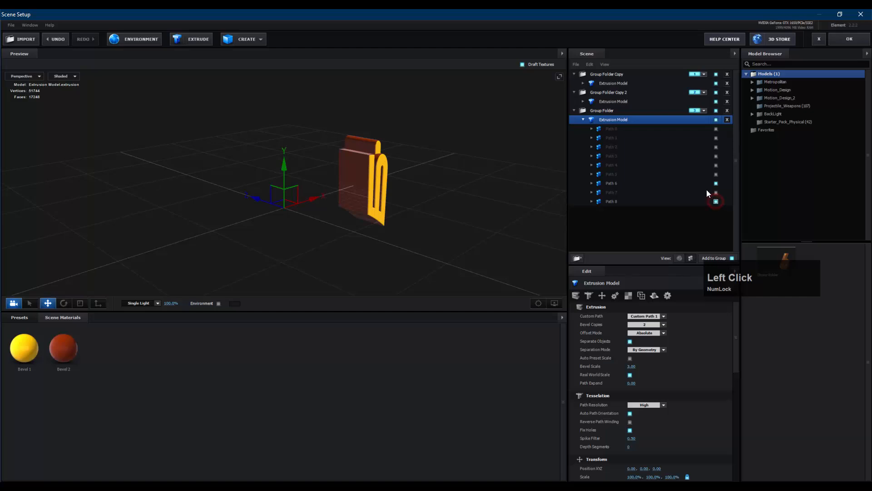
Check the letters in all three group folders, collapse the folders and apply the Scene Setup changes
{"action": "left_click", "coordinate": [604, 92]}
{"action": "left_click", "coordinate": [614, 75]}
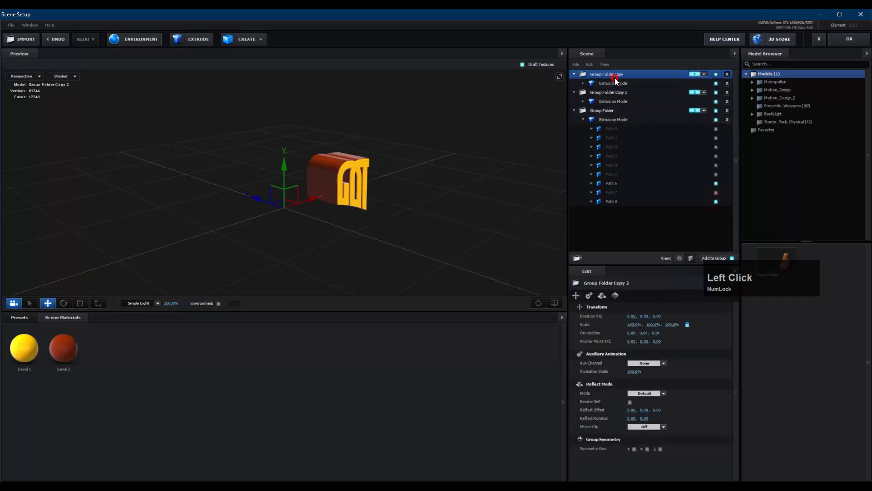
{"action": "left_click", "coordinate": [615, 113]}
{"action": "left_click", "coordinate": [573, 93]}
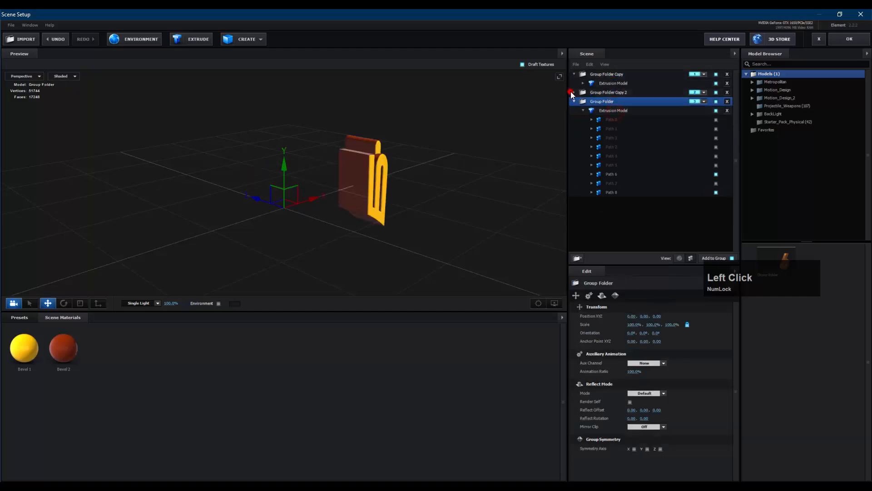
{"action": "left_click", "coordinate": [573, 74]}
{"action": "left_click", "coordinate": [574, 92]}
{"action": "left_click", "coordinate": [856, 41]}
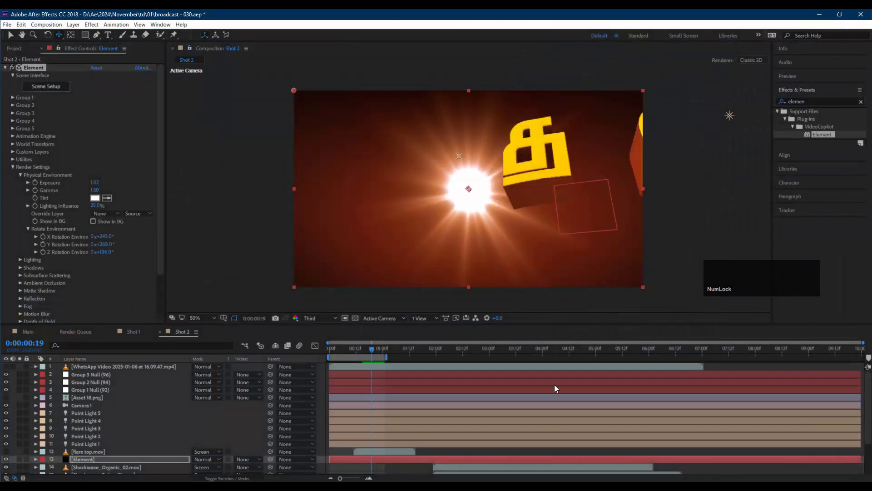
Scrub the Shot 2 timeline to 1 second to view the new letters in the camera view
{"action": "left_click", "coordinate": [387, 346]}
{"action": "mouse_move", "coordinate": [396, 347]}
{"action": "left_mouse_down"}
{"action": "mouse_move", "coordinate": [405, 348]}
{"action": "mouse_move", "coordinate": [393, 348]}
{"action": "left_mouse_up"}
{"action": "left_click", "coordinate": [386, 347]}
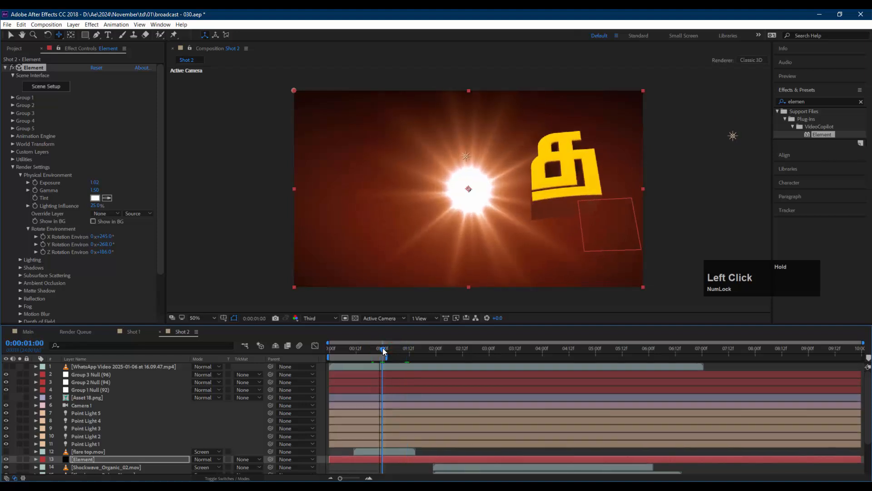
{"action": "scroll", "coordinate": [135, 397], "scroll_direction": "up", "scroll_amount": 1}
Check the three group nulls and try to delete and unlink Group 1's null through the Element effect's group utilities
{"action": "left_click", "coordinate": [107, 390]}
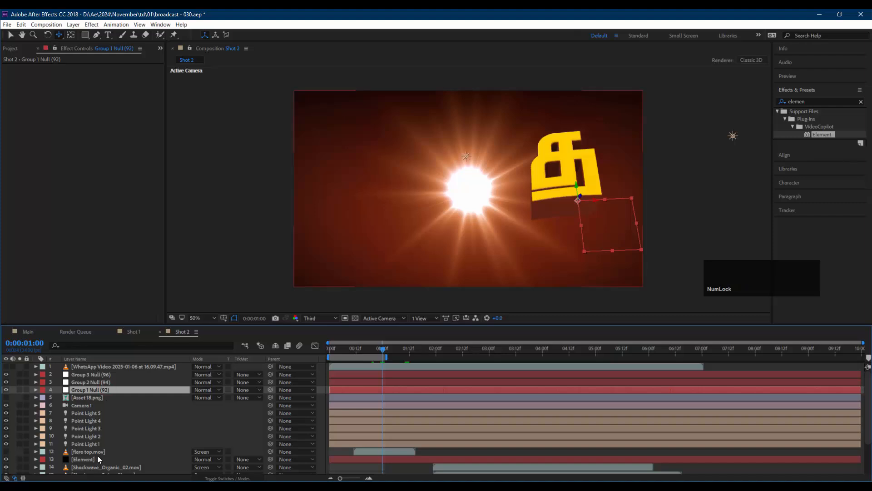
{"action": "left_click", "coordinate": [113, 382]}
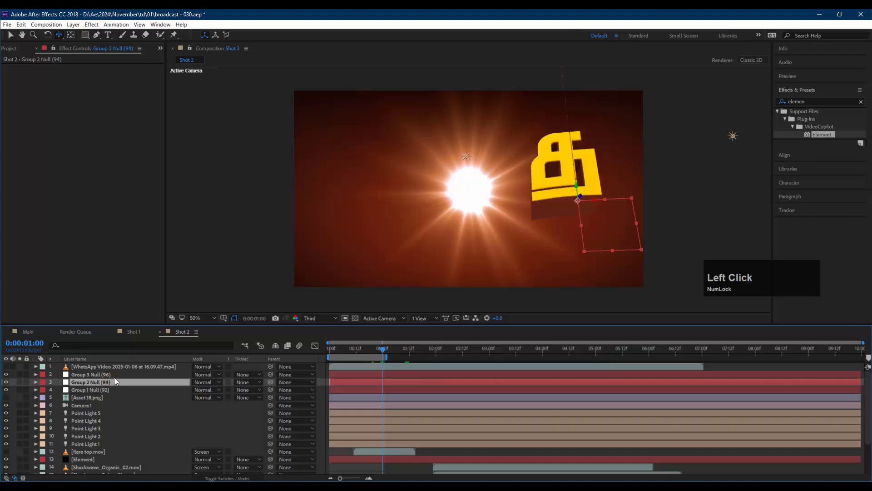
{"action": "left_click", "coordinate": [116, 375]}
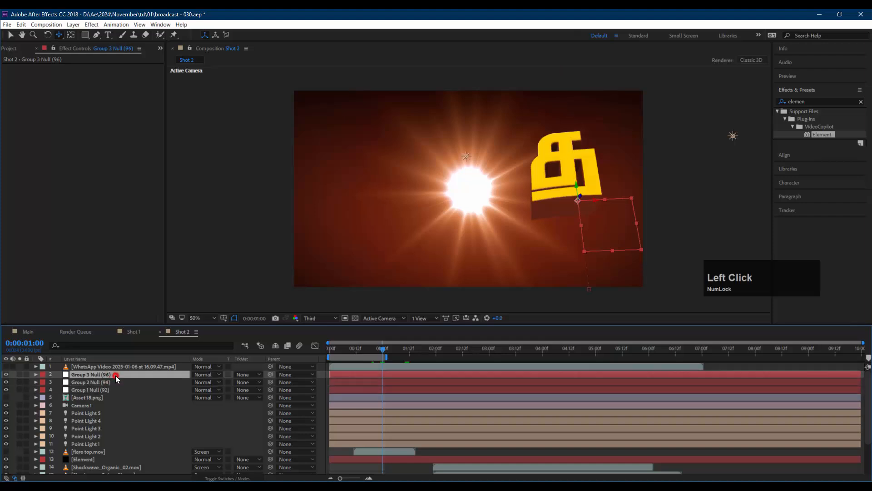
{"action": "left_click", "coordinate": [102, 460]}
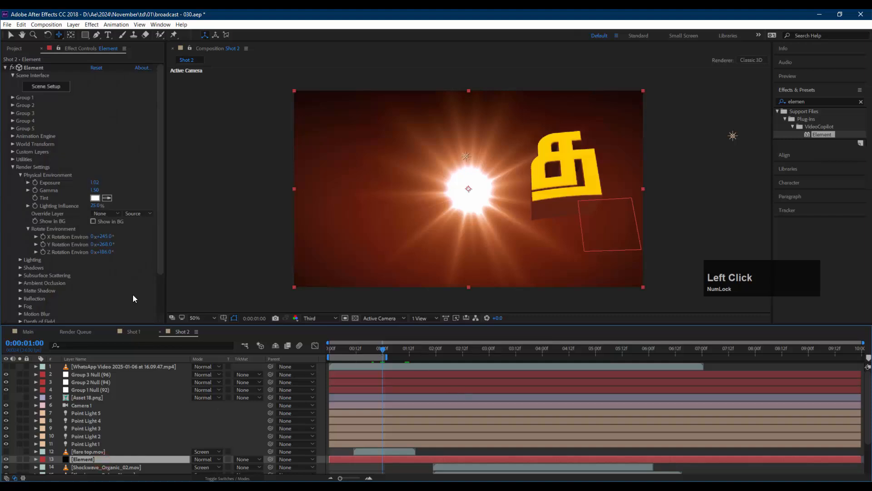
{"action": "left_click", "coordinate": [13, 98]}
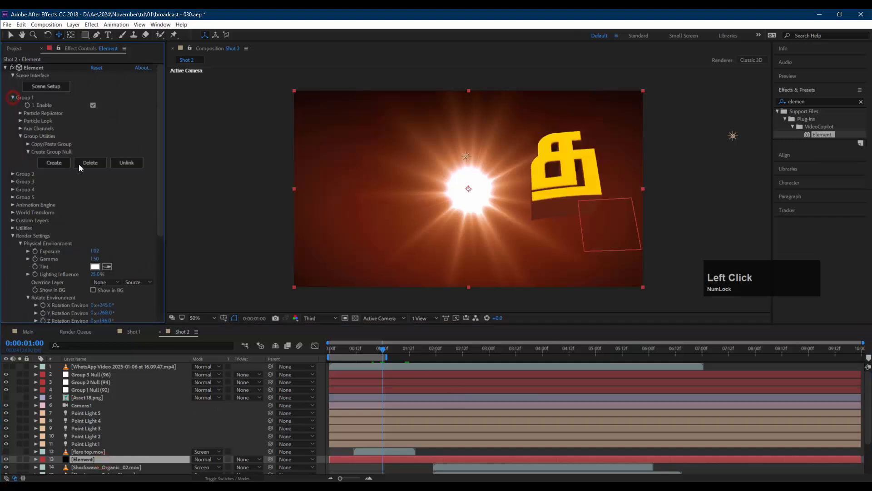
{"action": "left_click", "coordinate": [100, 163]}
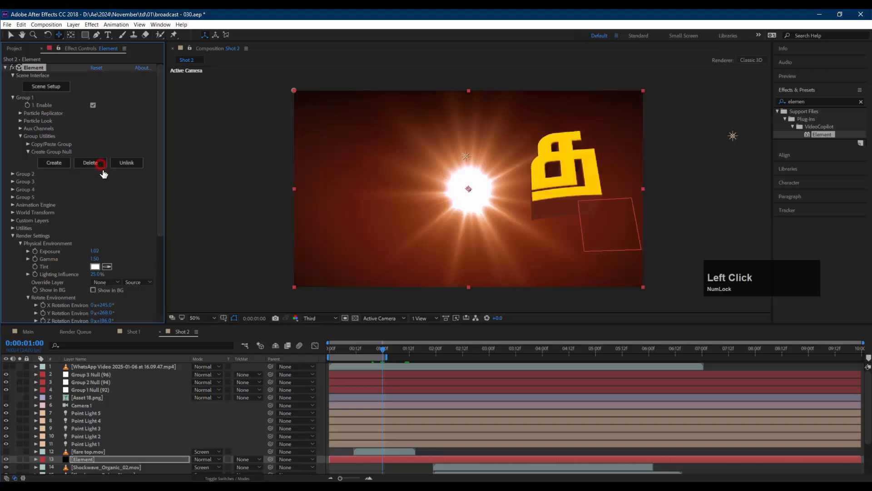
{"action": "left_click", "coordinate": [127, 160]}
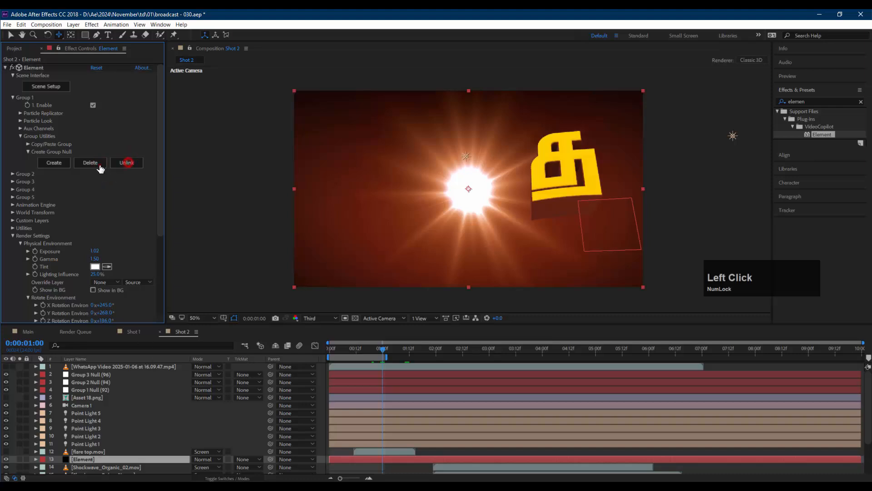
Try deleting the Group 1 Null layer directly, and undo the deletion
{"action": "left_click", "coordinate": [103, 389]}
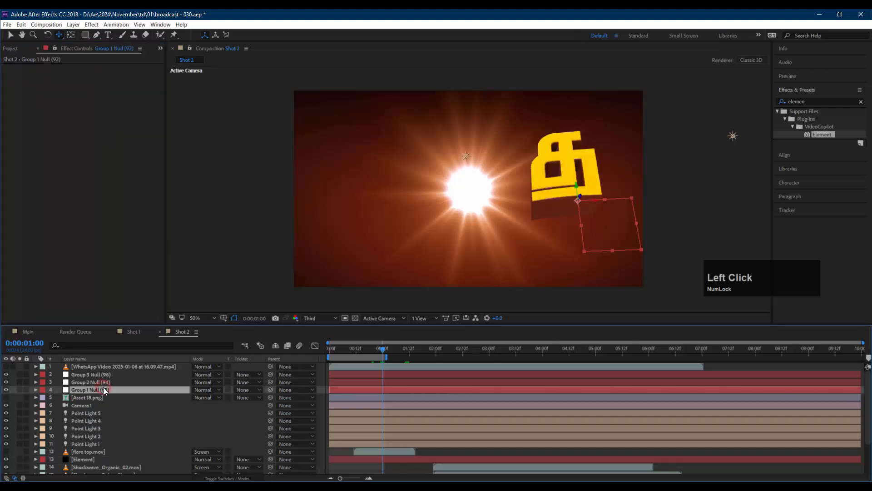
{"action": "key", "text": "Delete"}
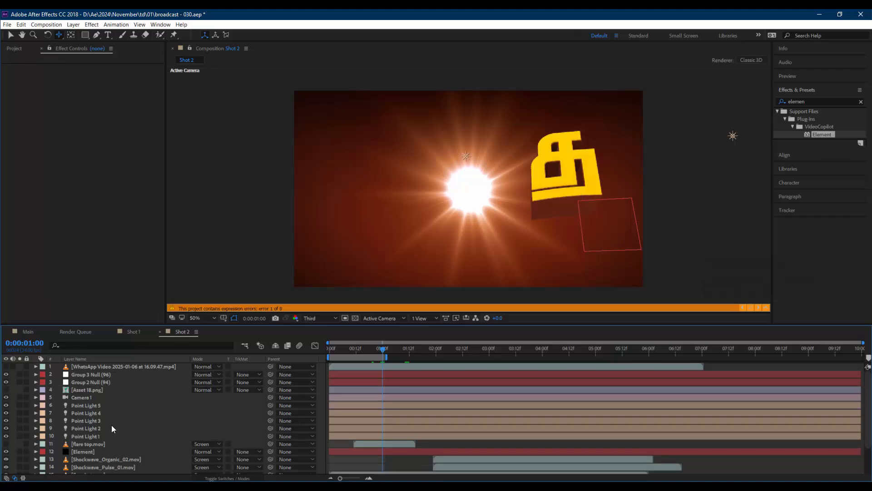
{"action": "key", "text": "ctrl+z"}
Retry unlinking and deleting the null of Element's Group 1, comparing the Group 1 Null and Element layers
{"action": "left_click", "coordinate": [93, 459]}
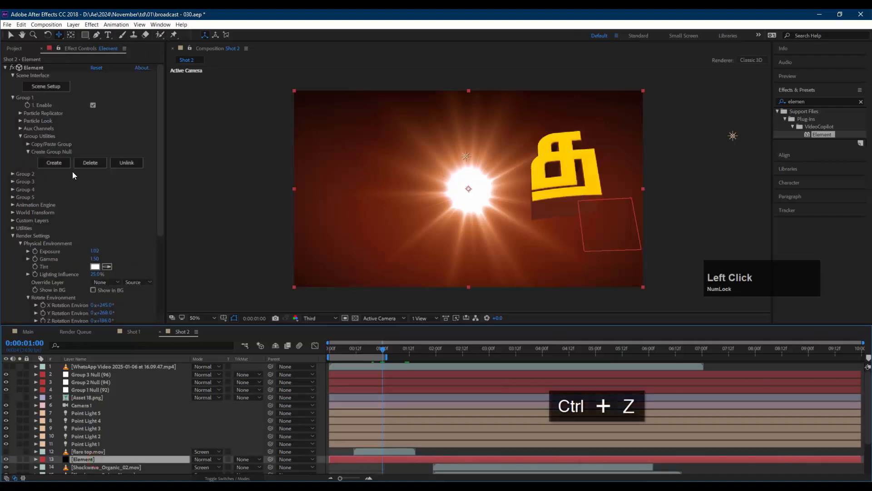
{"action": "left_click", "coordinate": [126, 163]}
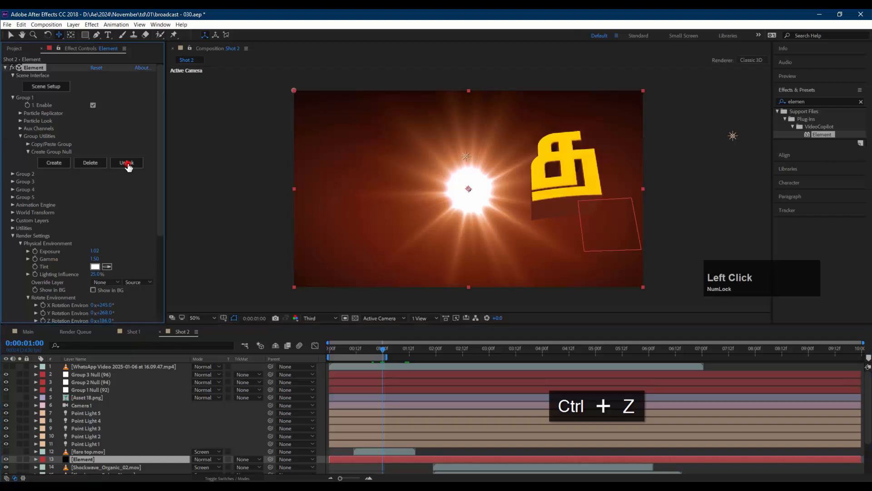
{"action": "left_click", "coordinate": [101, 164]}
{"action": "left_click", "coordinate": [103, 389]}
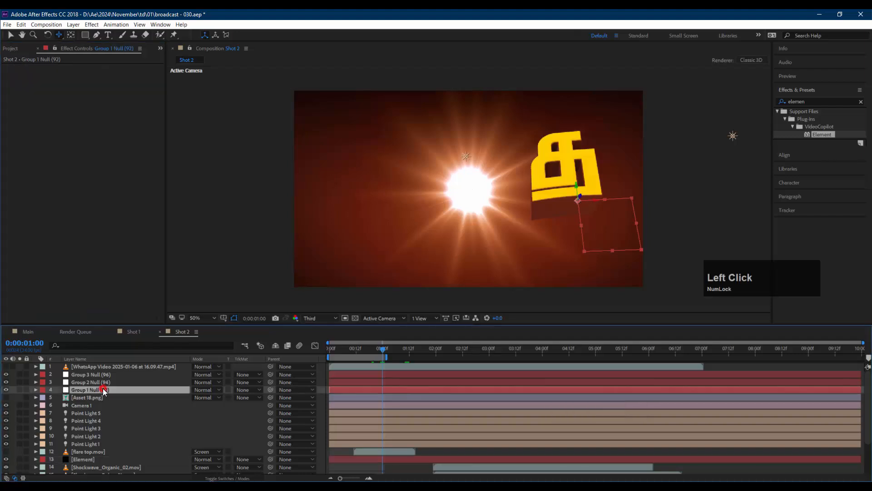
{"action": "left_click", "coordinate": [103, 459]}
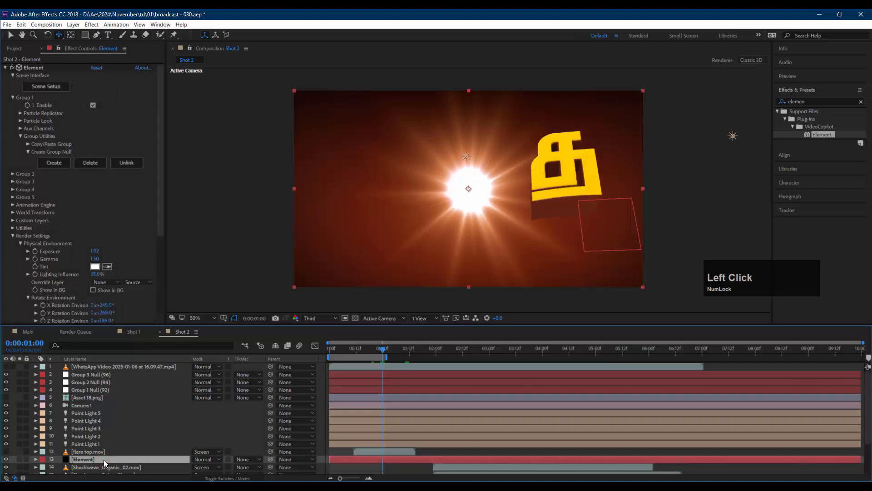
{"action": "left_click", "coordinate": [107, 389]}
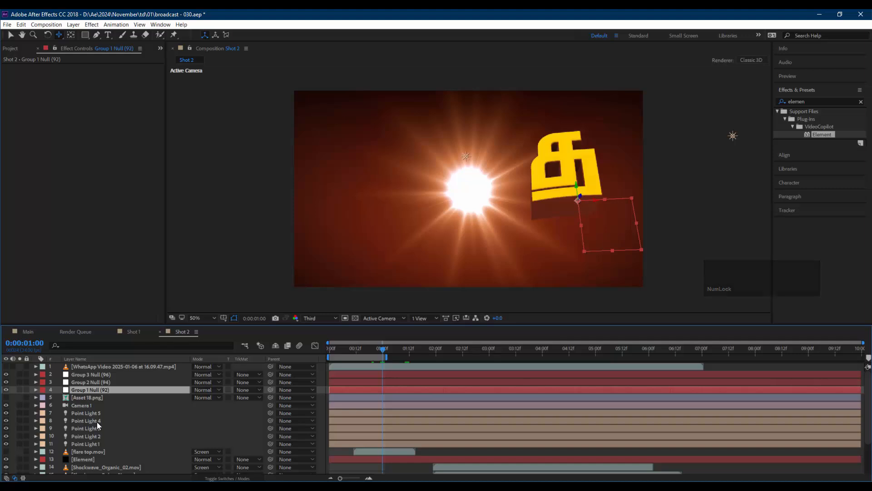
{"action": "left_click", "coordinate": [94, 459]}
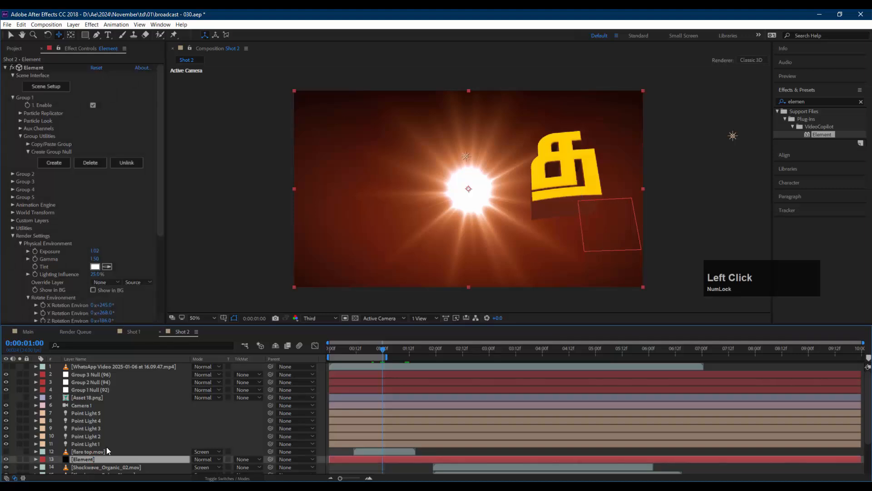
{"action": "scroll", "coordinate": [388, 457], "scroll_direction": "down", "scroll_amount": 3}
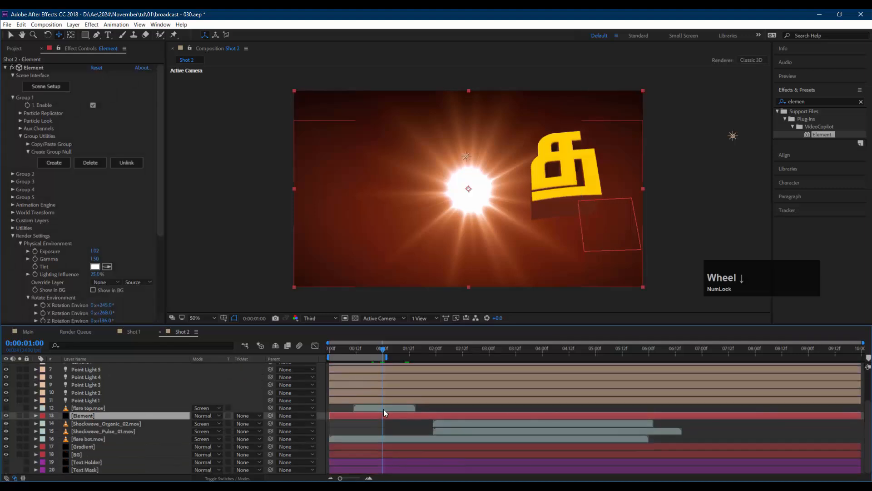
Delete the Camera 1 layer from Shot 2 and scrub back to frame 23 to view the letters without it
{"action": "scroll", "coordinate": [383, 413], "scroll_direction": "up", "scroll_amount": 2}
{"action": "left_click", "coordinate": [88, 386]}
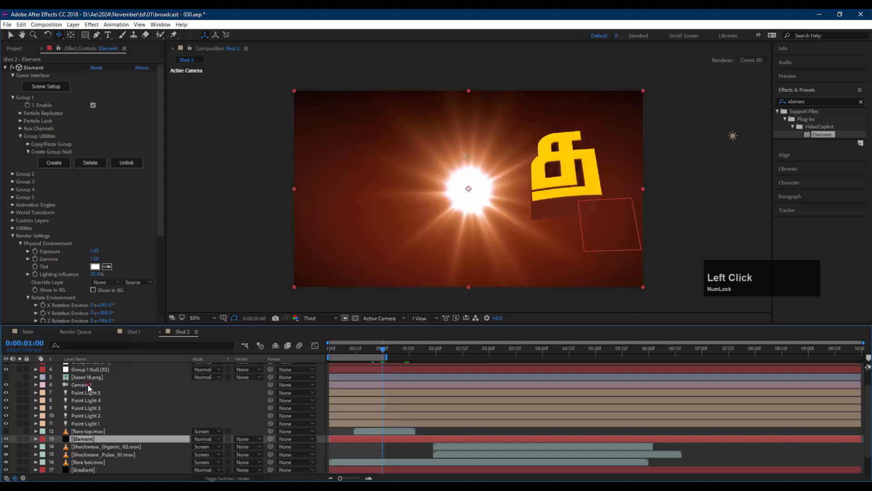
{"action": "key", "text": "Delete"}
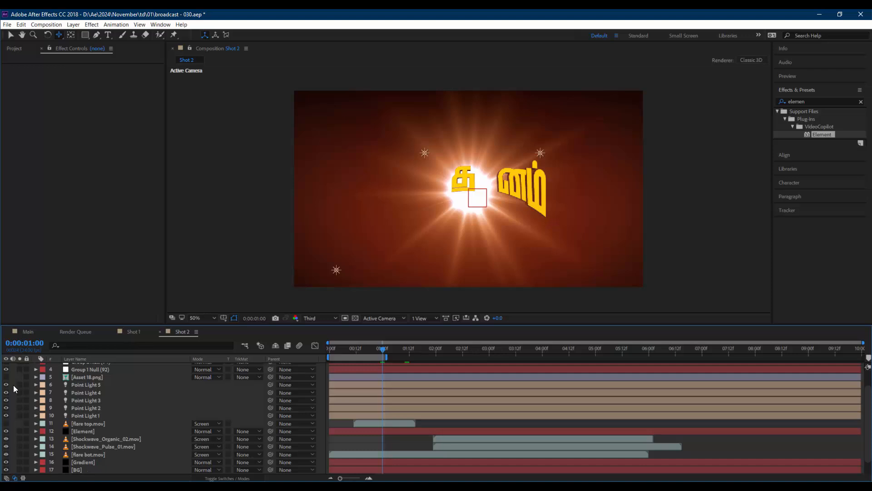
{"action": "left_click", "coordinate": [83, 384]}
{"action": "left_click_drag", "start_coordinate": [384, 346], "coordinate": [360, 357]}
Move the Group 1 Null closer to the other letters by setting its X position to about 1069
{"action": "scroll", "coordinate": [135, 380], "scroll_direction": "up", "scroll_amount": 2}
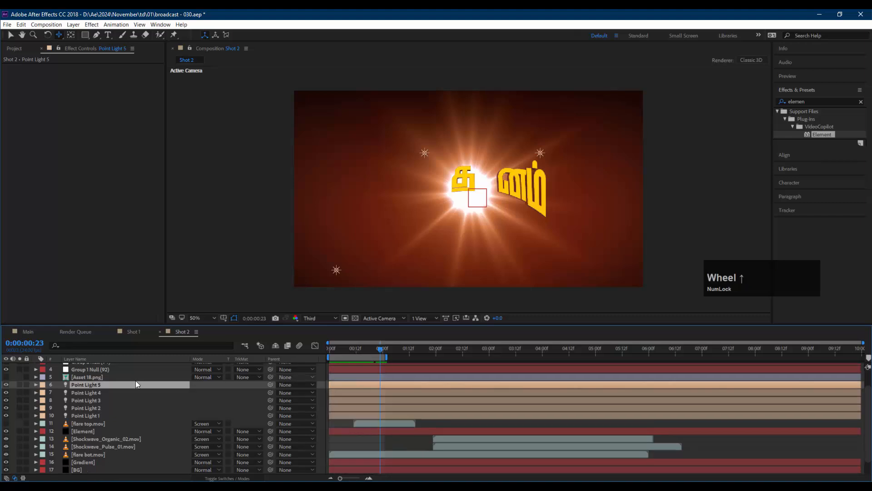
{"action": "left_click", "coordinate": [102, 391]}
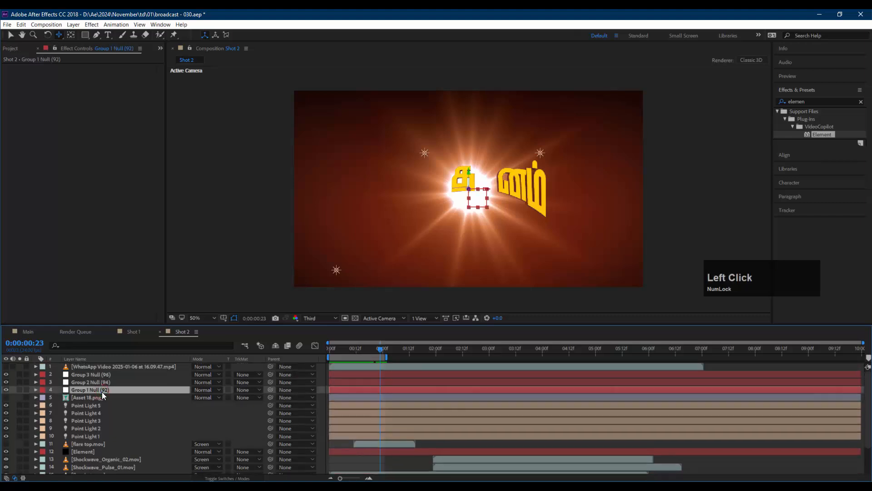
{"action": "key", "text": "p"}
{"action": "left_click_drag", "start_coordinate": [195, 398], "coordinate": [252, 401]}
Create a new camera layer directly above Point Light 5, accepting the camera settings as offered
{"action": "left_click", "coordinate": [87, 413]}
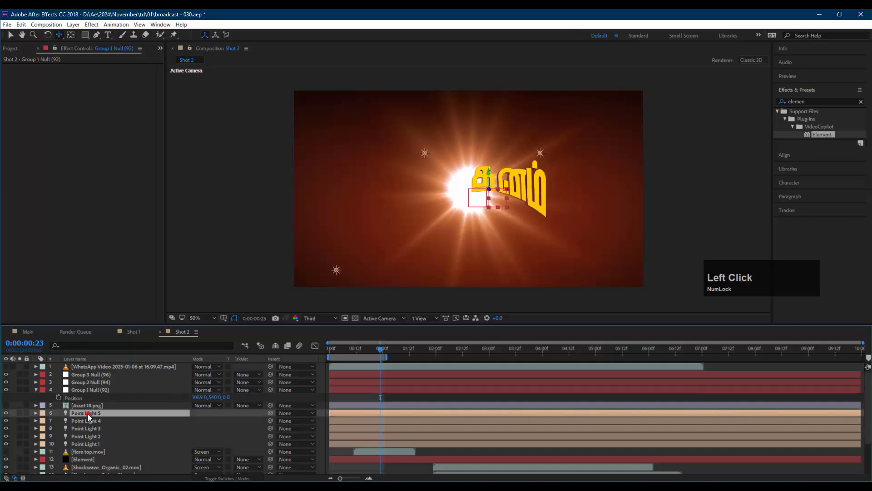
{"action": "right_click", "coordinate": [16, 412]}
{"action": "mouse_move", "coordinate": [107, 326]}
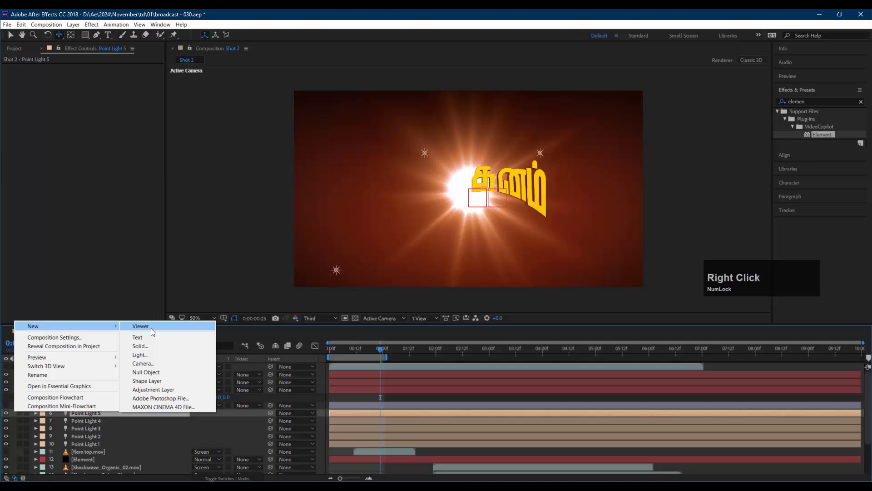
{"action": "left_click", "coordinate": [156, 367]}
{"action": "left_click", "coordinate": [536, 340]}
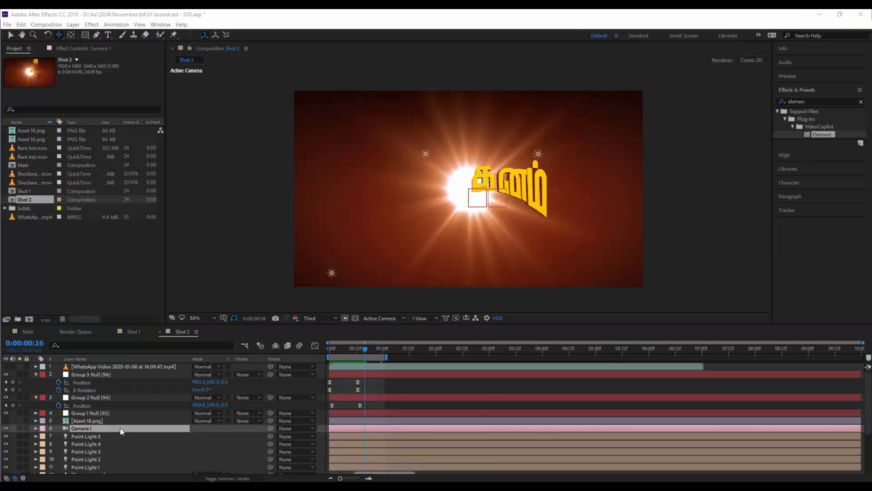
Keyframe Camera 1's Point of Interest and Position and place both keyframes at frame 14
{"action": "left_click", "coordinate": [169, 429]}
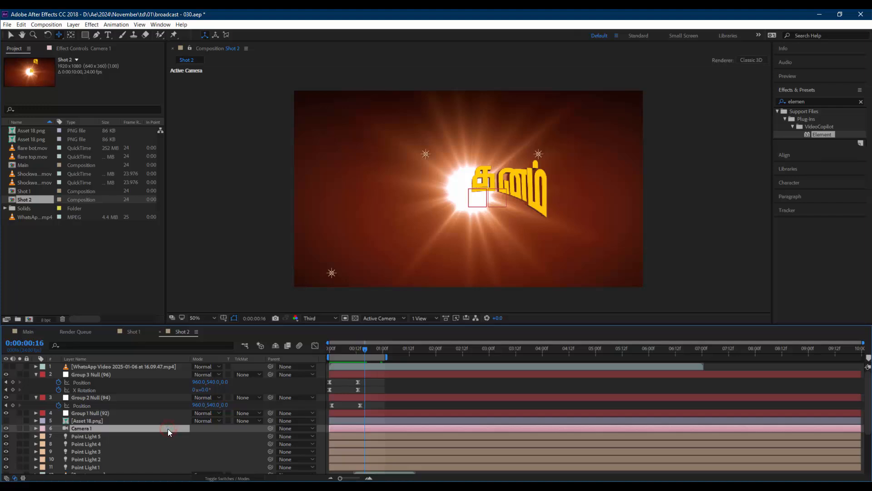
{"action": "key", "text": "a"}
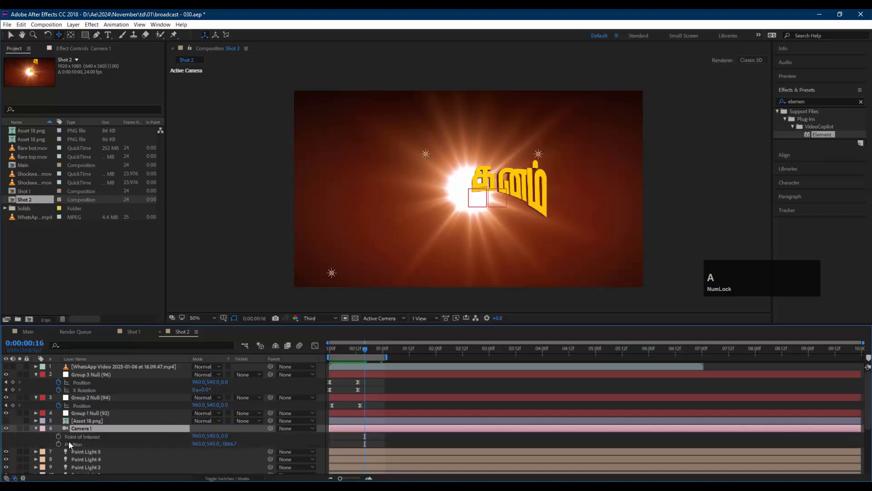
{"action": "left_click_drag", "start_coordinate": [59, 436], "coordinate": [58, 444]}
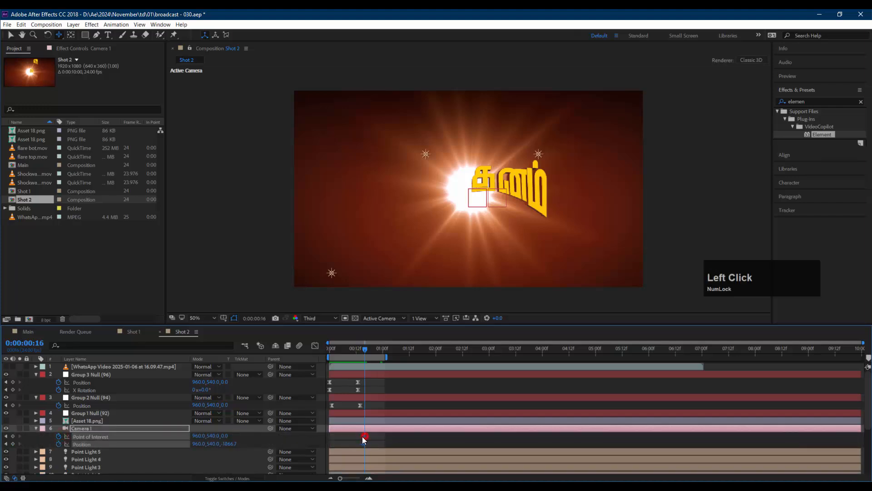
{"action": "left_click_drag", "start_coordinate": [363, 436], "coordinate": [360, 437]}
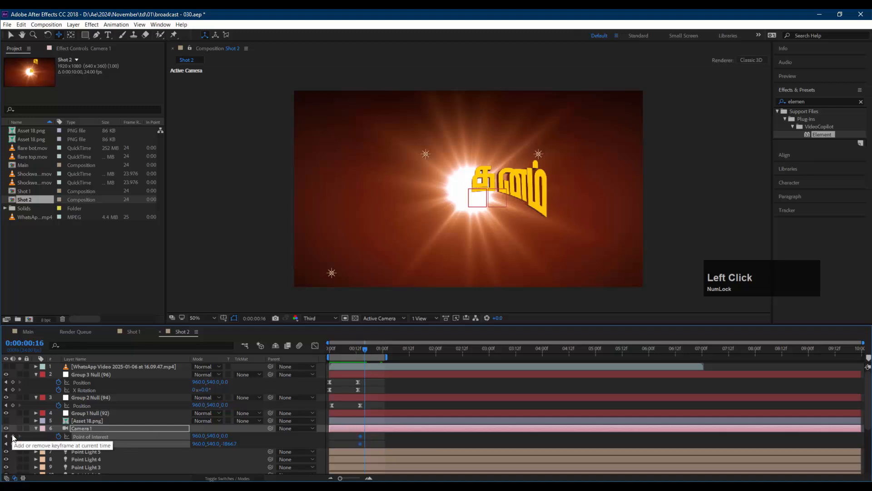
{"action": "key", "text": "j"}
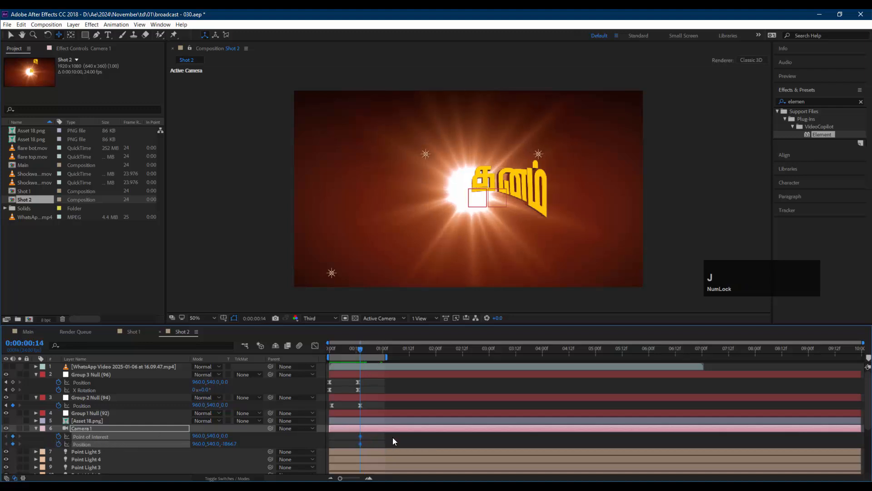
Orbit and move Camera 1 in closer on the letters at frame 14, to position about 876, 526, -916
{"action": "left_click_drag", "start_coordinate": [515, 217], "coordinate": [494, 215]}
{"action": "key", "text": "c"}
{"action": "key", "text": "c"}
{"action": "key", "text": "c"}
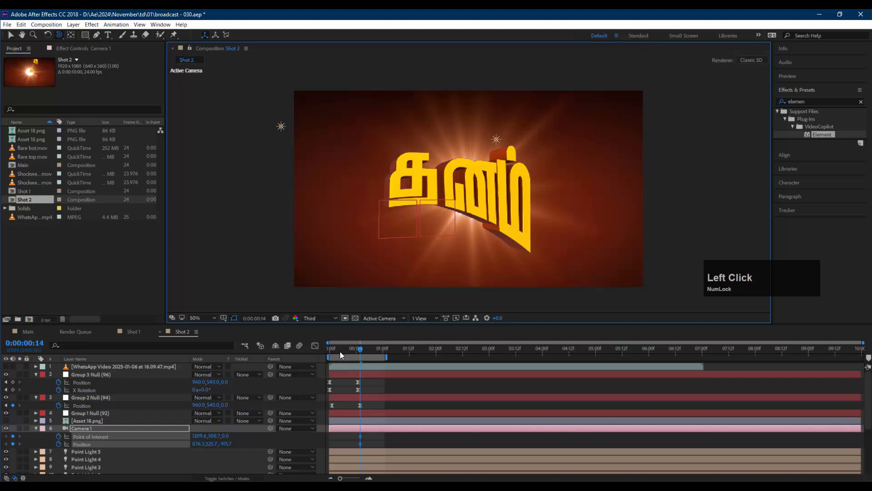
Set the camera's starting pose at frame 0 by orbiting it to position about 1201, 543, -974
{"action": "left_click_drag", "start_coordinate": [341, 356], "coordinate": [329, 355]}
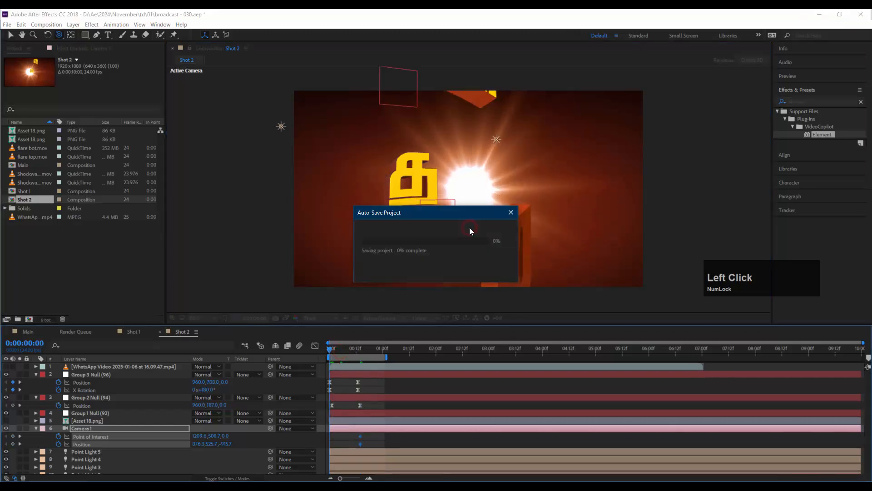
{"action": "key", "text": "c"}
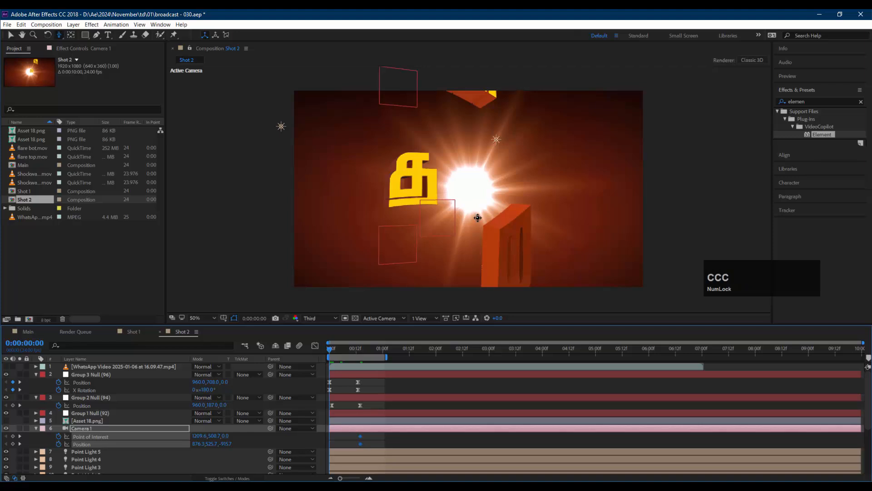
{"action": "left_click_drag", "start_coordinate": [477, 218], "coordinate": [463, 217]}
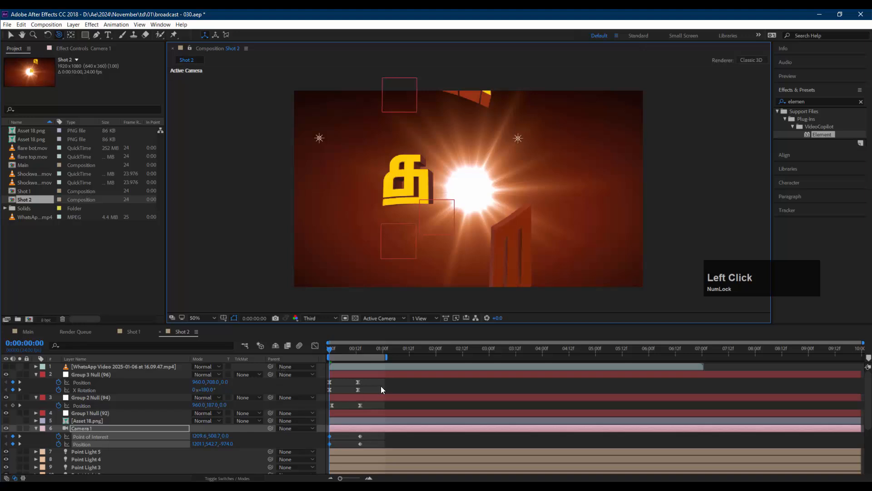
Step through the existing keyframes and move Camera 1's Point of Interest and Position keyframes at frame 14 to frame 10
{"action": "key", "text": "k"}
{"action": "key", "text": "k"}
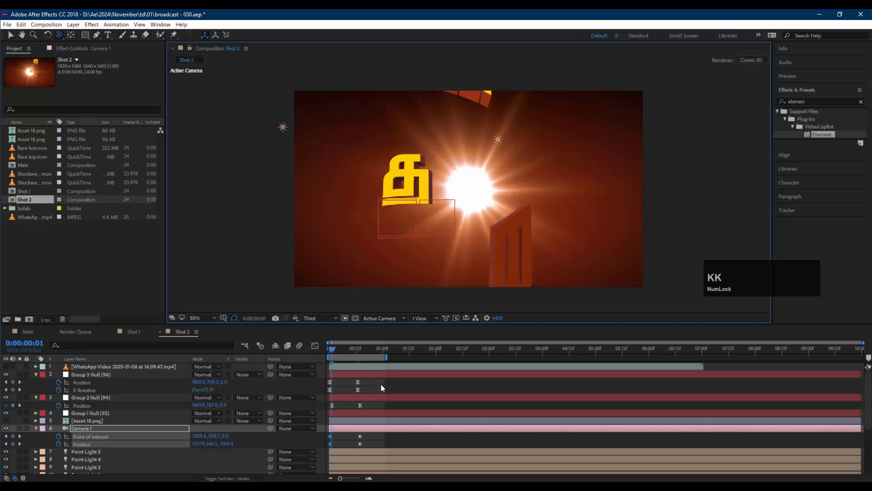
{"action": "key", "text": "k"}
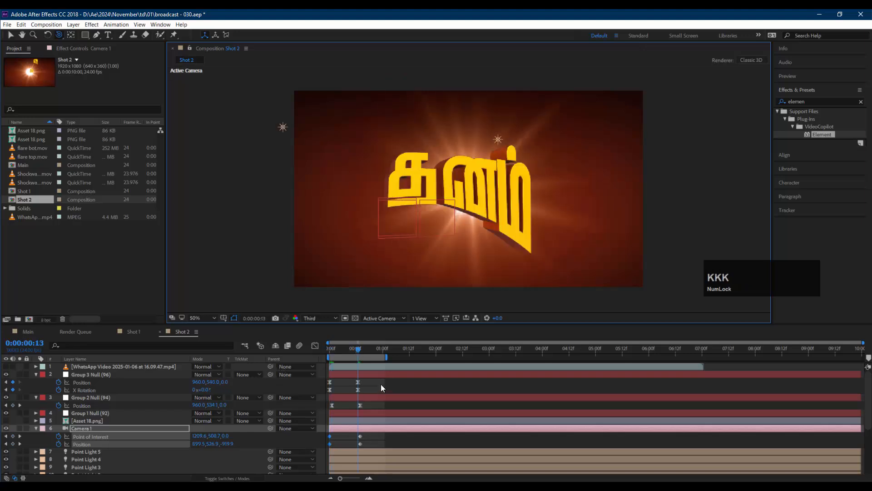
{"action": "key", "text": "k"}
{"action": "left_click", "coordinate": [361, 437]}
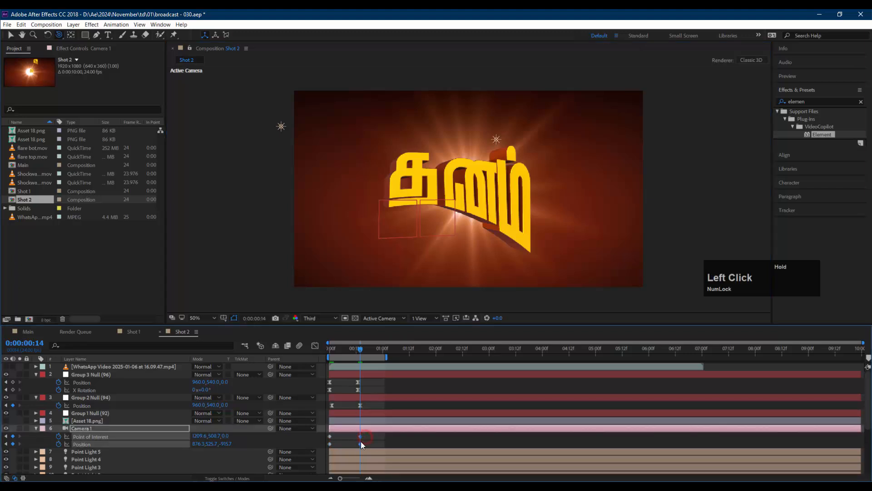
{"action": "left_click_drag", "start_coordinate": [352, 437], "coordinate": [351, 437]}
Orbit Camera 1 at frame 20 to position about 1503, 534, -929 and shift the new keyframes to frame 21
{"action": "left_click_drag", "start_coordinate": [356, 348], "coordinate": [374, 348]}
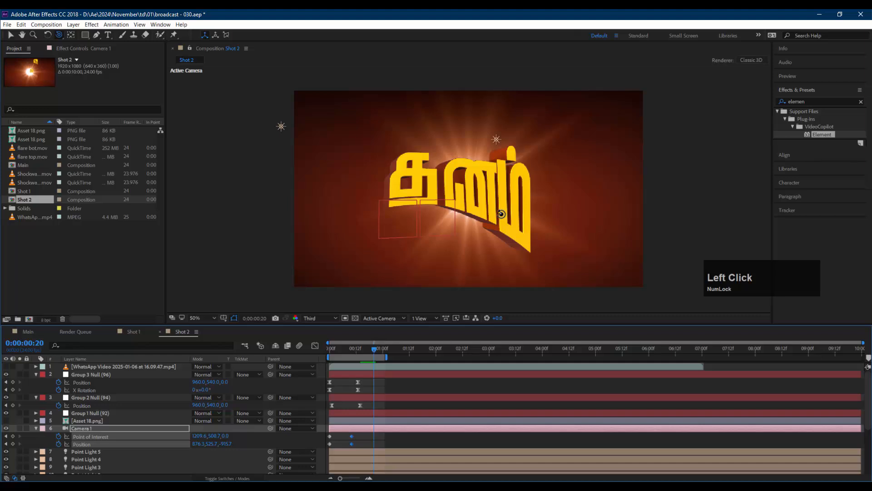
{"action": "left_click_drag", "start_coordinate": [500, 214], "coordinate": [473, 213]}
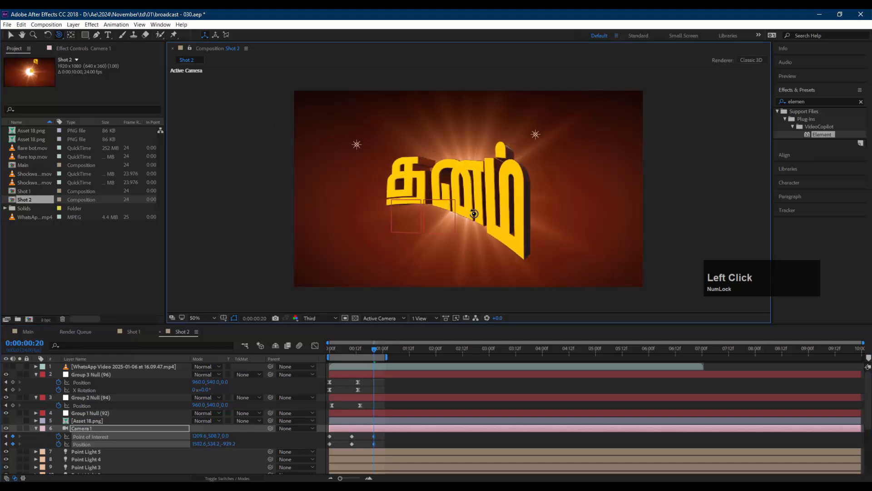
{"action": "left_click", "coordinate": [375, 435]}
{"action": "left_click_drag", "start_coordinate": [376, 435], "coordinate": [377, 436]}
Preview the camera move and orbit Camera 1 further at its frame 10 keyframes to position about 722, 492, -844
{"action": "left_click_drag", "start_coordinate": [358, 348], "coordinate": [323, 348]}
{"action": "key", "text": "space"}
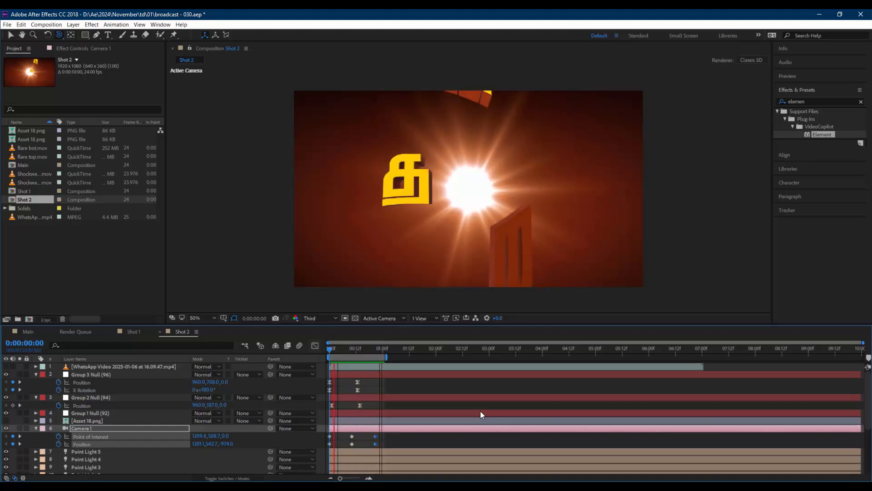
{"action": "key", "text": "space"}
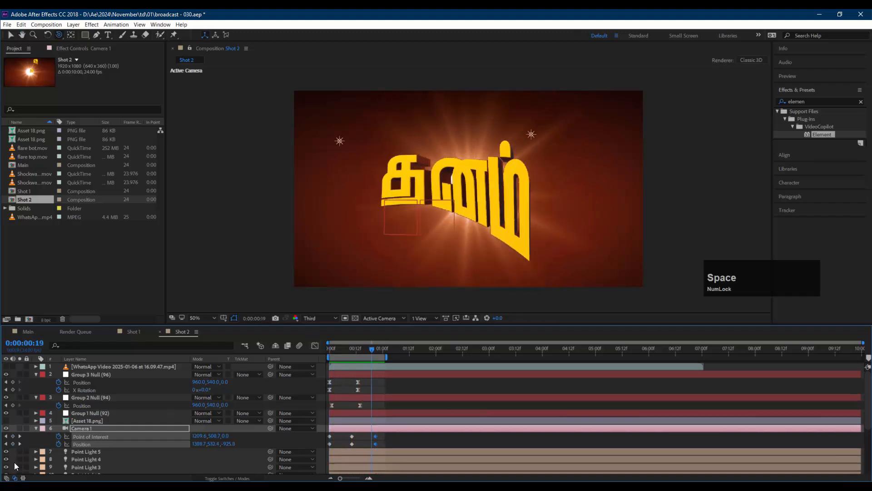
{"action": "left_click", "coordinate": [6, 436]}
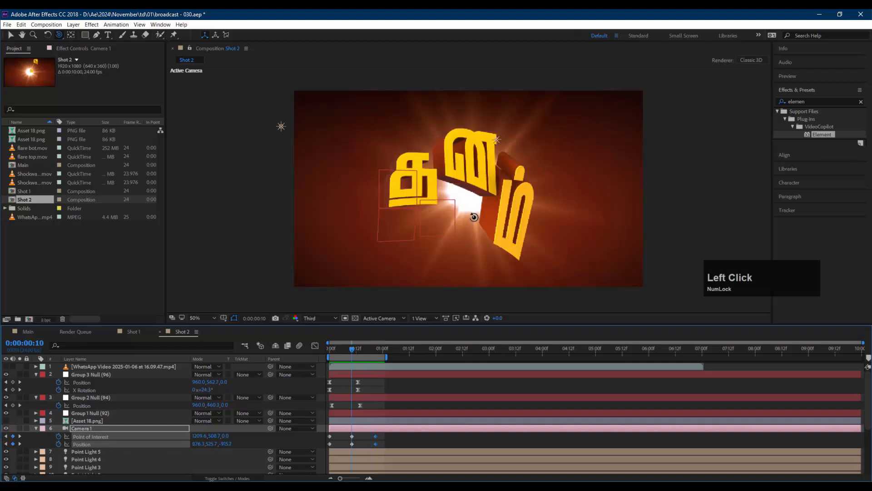
{"action": "left_click_drag", "start_coordinate": [474, 217], "coordinate": [466, 237]}
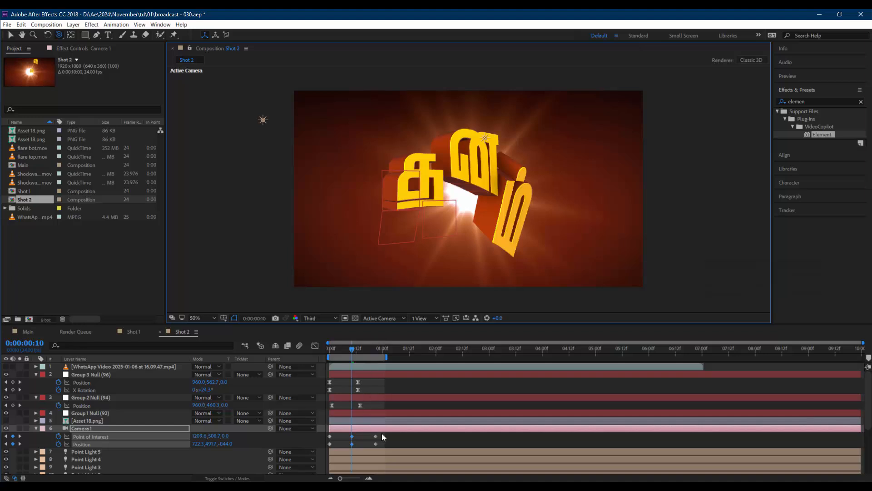
Delete all Position and X Rotation keyframes on Group 3 Null and the Position keyframes on Group 2 Null
{"action": "left_click", "coordinate": [372, 348]}
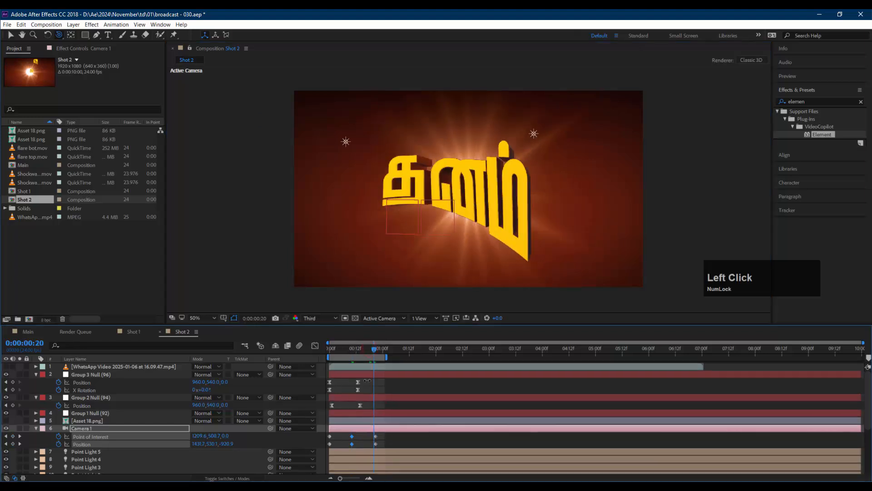
{"action": "left_click_drag", "start_coordinate": [379, 377], "coordinate": [321, 392]}
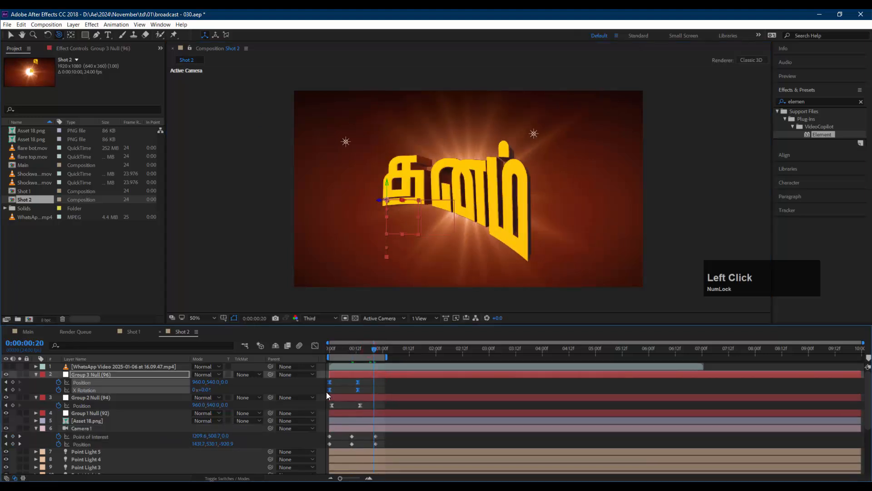
{"action": "key", "text": "Delete"}
{"action": "left_click_drag", "start_coordinate": [370, 404], "coordinate": [315, 410]}
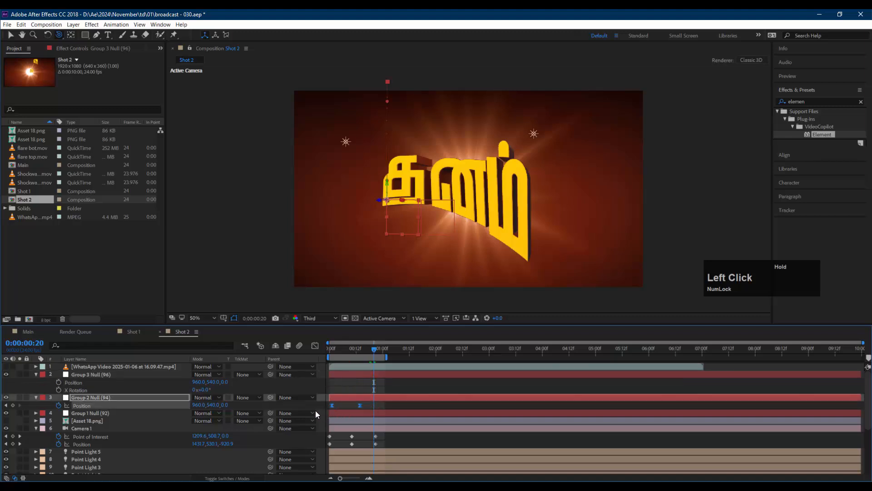
{"action": "key", "text": "Delete"}
Add a Position keyframe to Group 3 Null and place it at frame 10
{"action": "left_click", "coordinate": [96, 411]}
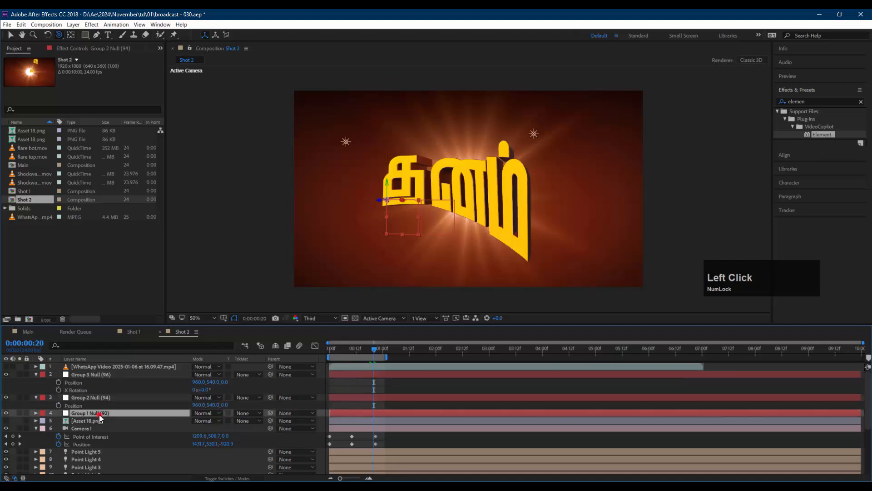
{"action": "left_click", "coordinate": [102, 375]}
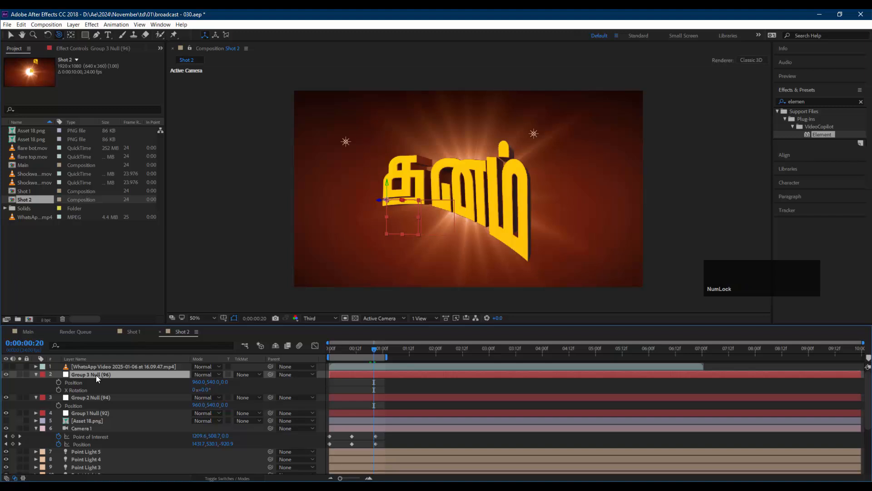
{"action": "left_click", "coordinate": [105, 374]}
{"action": "key", "text": "shift+alt+p"}
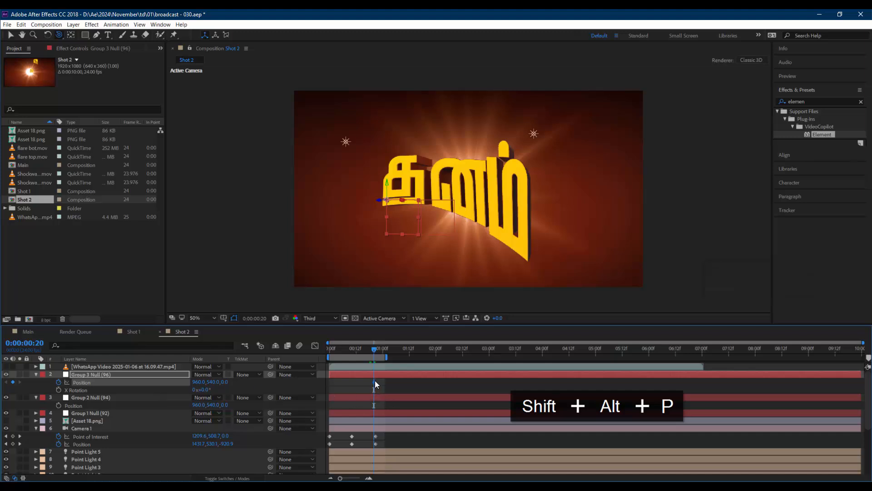
{"action": "left_click_drag", "start_coordinate": [375, 382], "coordinate": [352, 382]}
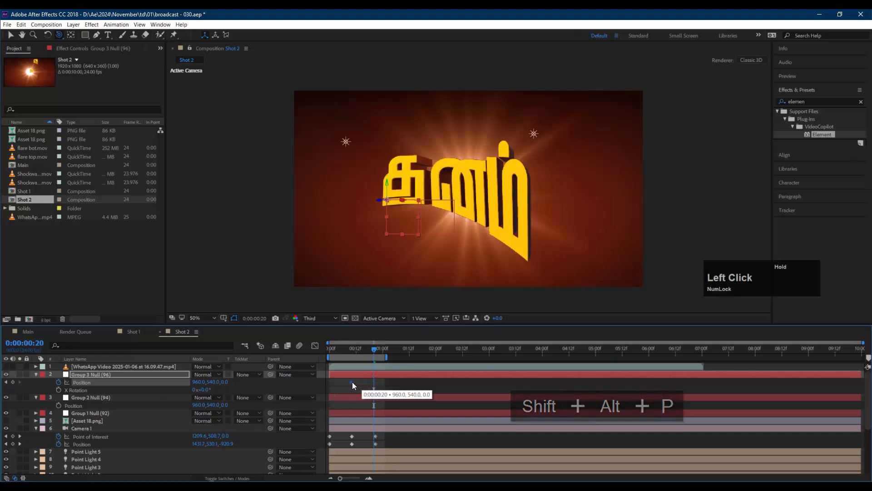
Set Group 3 Null's Z position to -899 at frame 0 so its letter starts outside the frame
{"action": "left_click_drag", "start_coordinate": [337, 349], "coordinate": [323, 351]}
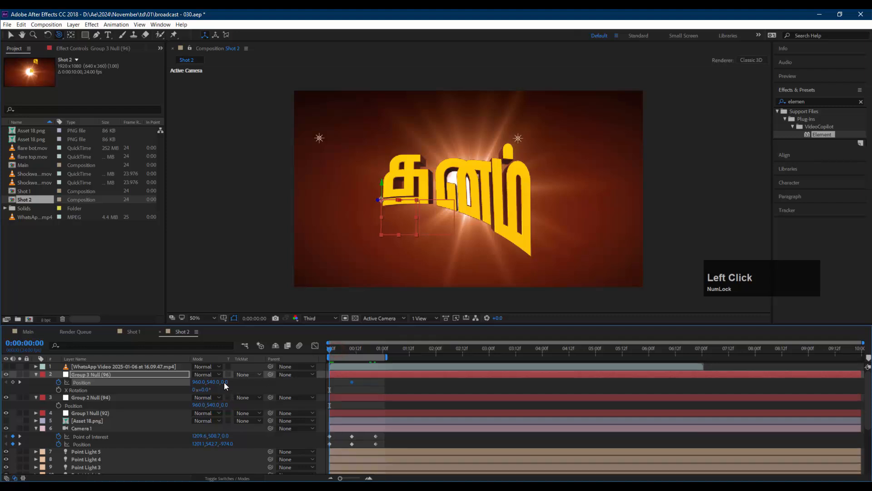
{"action": "left_click_drag", "start_coordinate": [222, 380], "coordinate": [176, 381]}
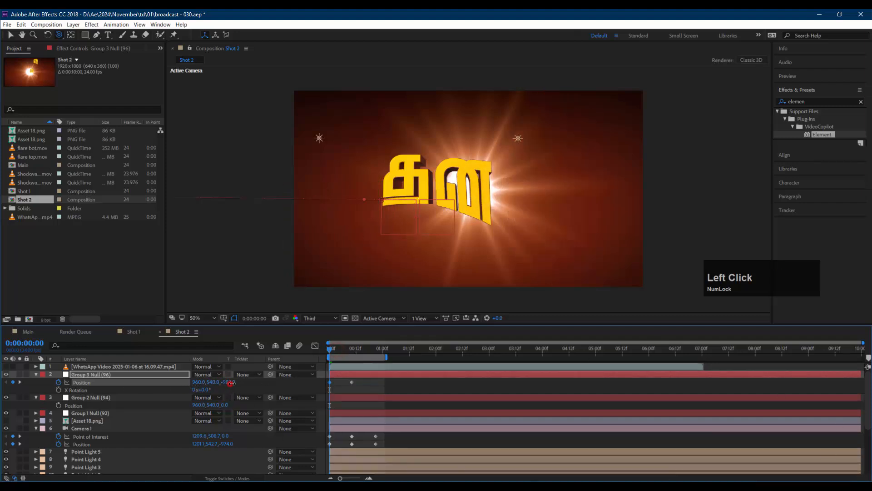
{"action": "left_click_drag", "start_coordinate": [230, 381], "coordinate": [263, 379]}
Keyframe Group 3 Null's X Rotation from a 90° turn at frame 0 to 0° at frame 10
{"action": "left_click", "coordinate": [56, 389]}
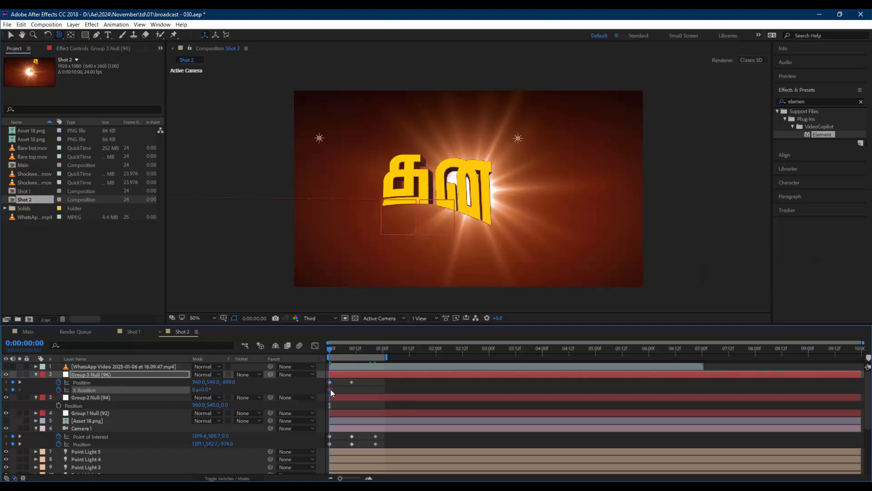
{"action": "left_click_drag", "start_coordinate": [331, 389], "coordinate": [354, 396]}
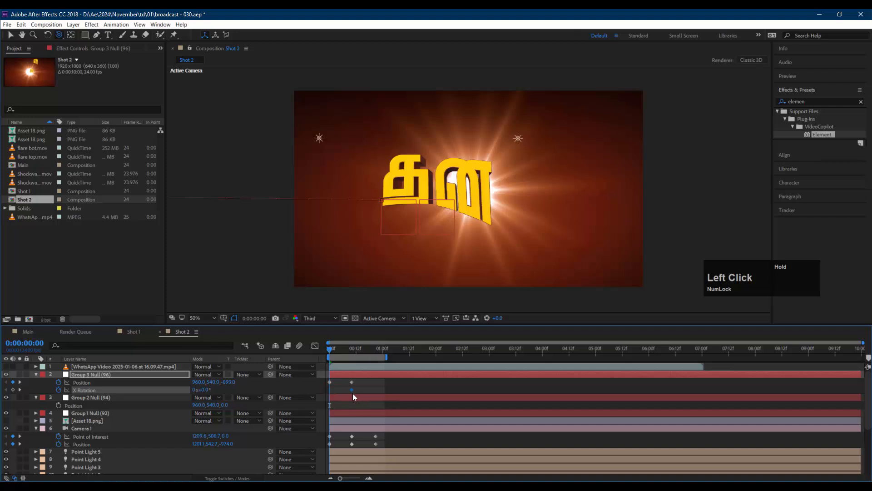
{"action": "left_click", "coordinate": [204, 390]}
{"action": "key", "text": "Return"}
{"action": "left_click", "coordinate": [399, 383]}
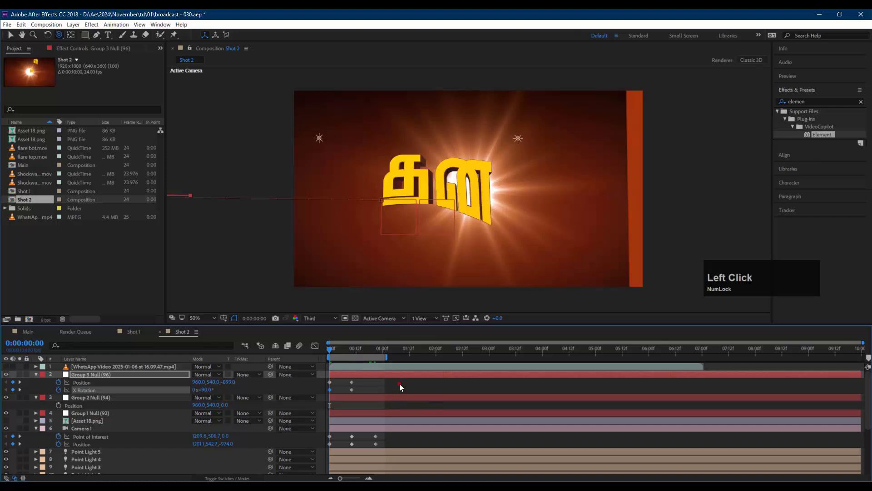
Preview the last letter's entrance and move Camera 1's middle Point of Interest and Position keyframes to frame 12
{"action": "key", "text": "space"}
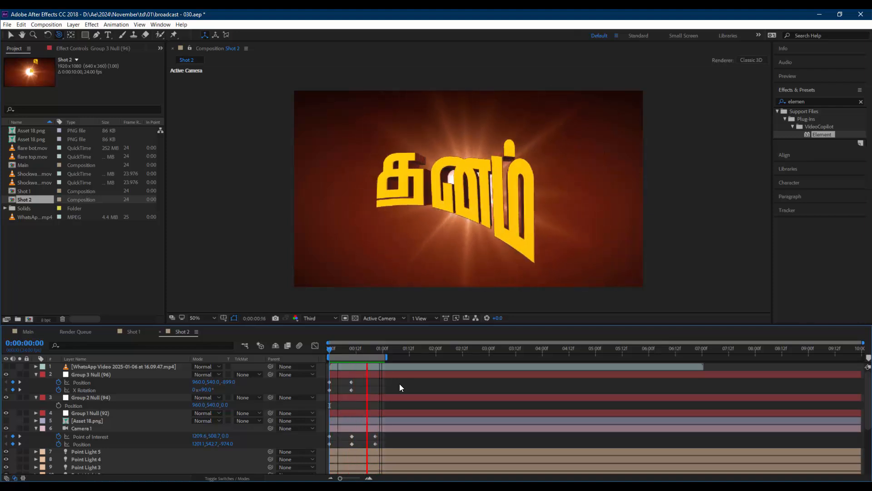
{"action": "key", "text": "space"}
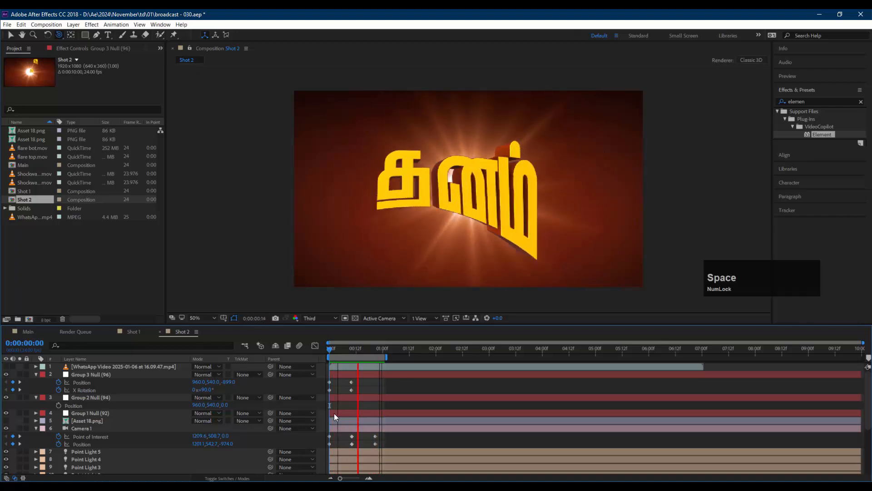
{"action": "left_click_drag", "start_coordinate": [352, 436], "coordinate": [355, 437]}
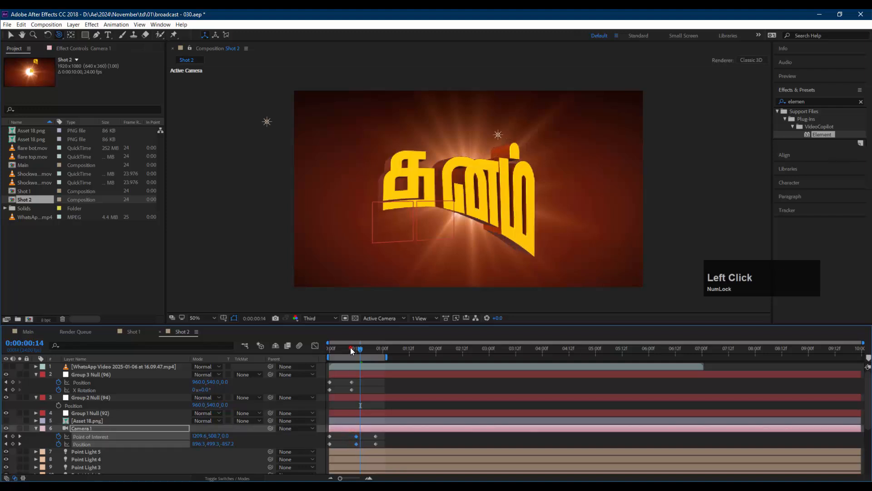
{"action": "mouse_move", "coordinate": [350, 347]}
{"action": "left_mouse_down"}
{"action": "mouse_move", "coordinate": [323, 348]}
{"action": "mouse_move", "coordinate": [358, 354]}
{"action": "left_mouse_up"}
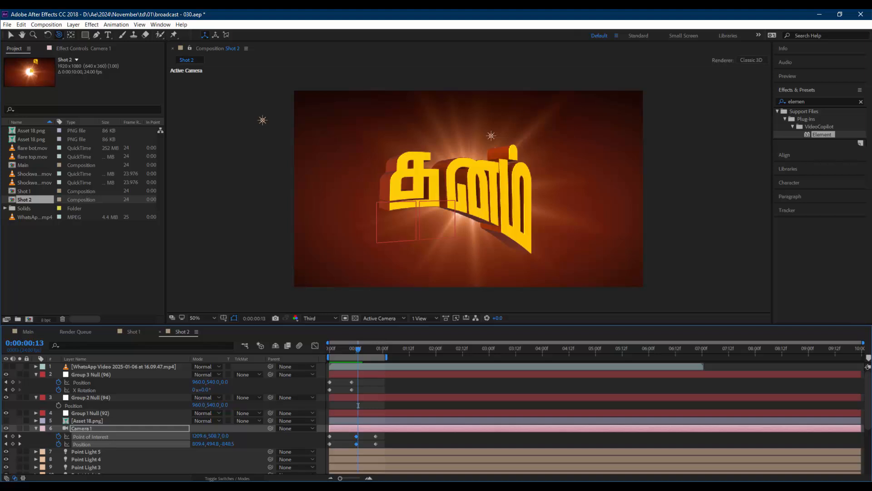
{"action": "key", "text": "alt+Tab"}
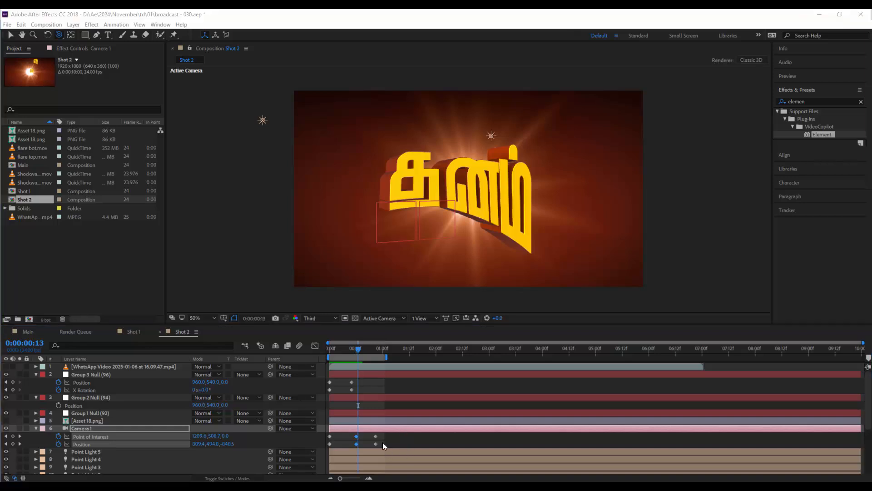
Keyframe Group 1 Null's Position from a negative Z offset outside the view at frame 12 to its resting place at frame 22
{"action": "left_click", "coordinate": [97, 413]}
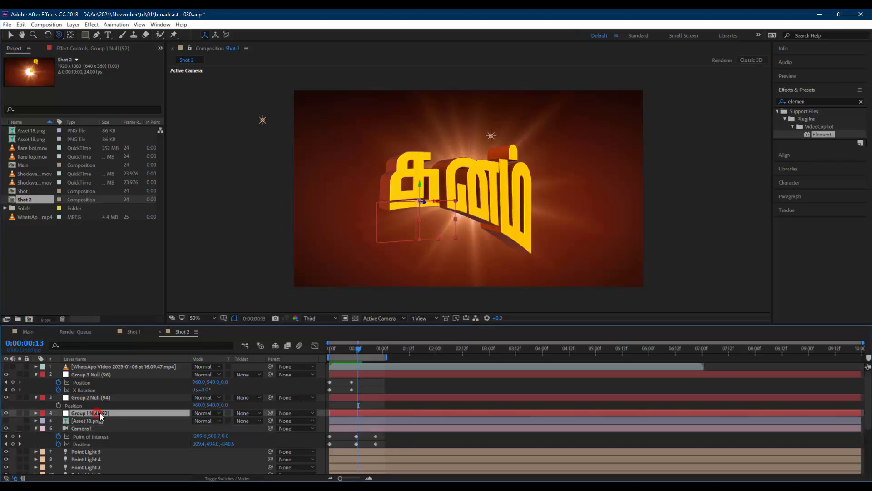
{"action": "key", "text": "p"}
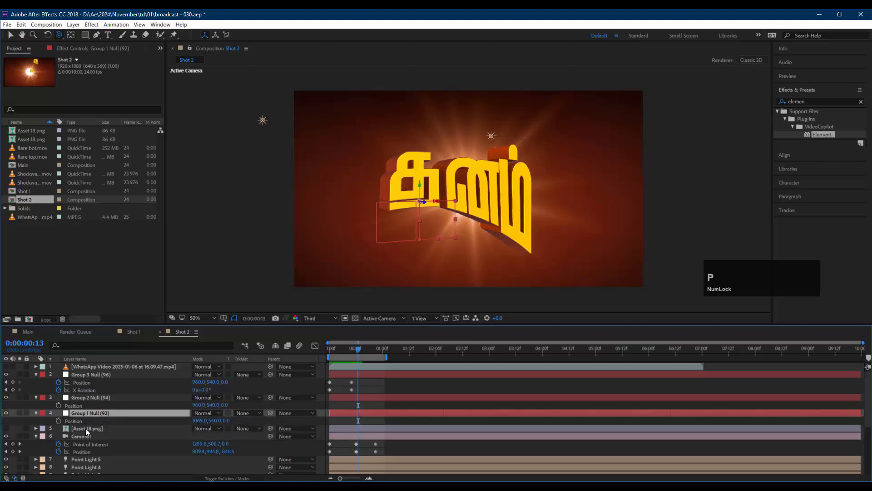
{"action": "left_click", "coordinate": [356, 348]}
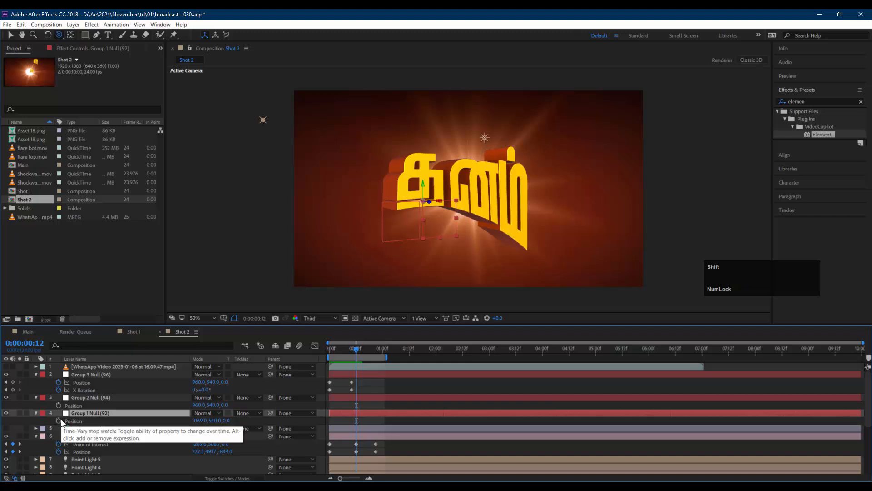
{"action": "key", "text": "shift+alt+p"}
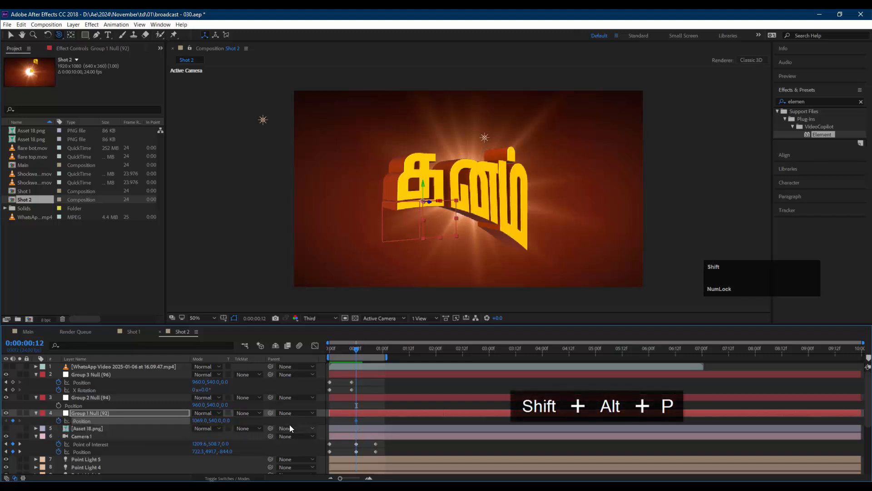
{"action": "key", "text": "shift+alt+Right"}
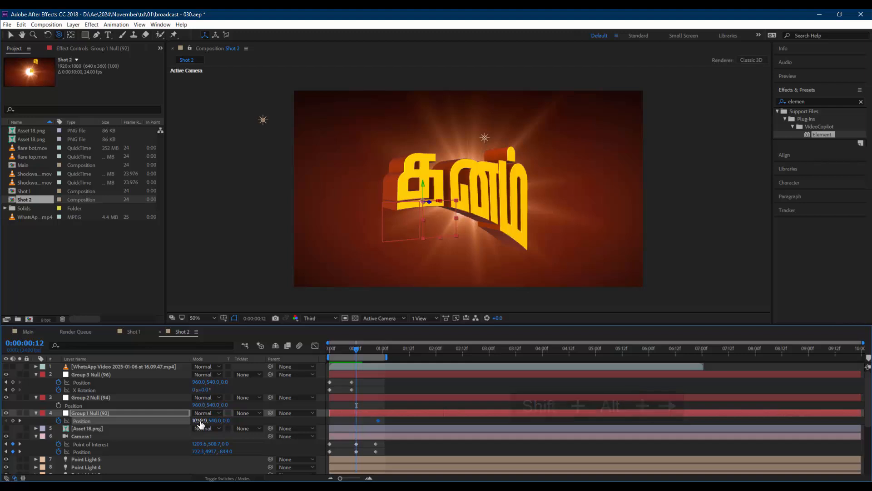
{"action": "left_click_drag", "start_coordinate": [227, 424], "coordinate": [599, 421]}
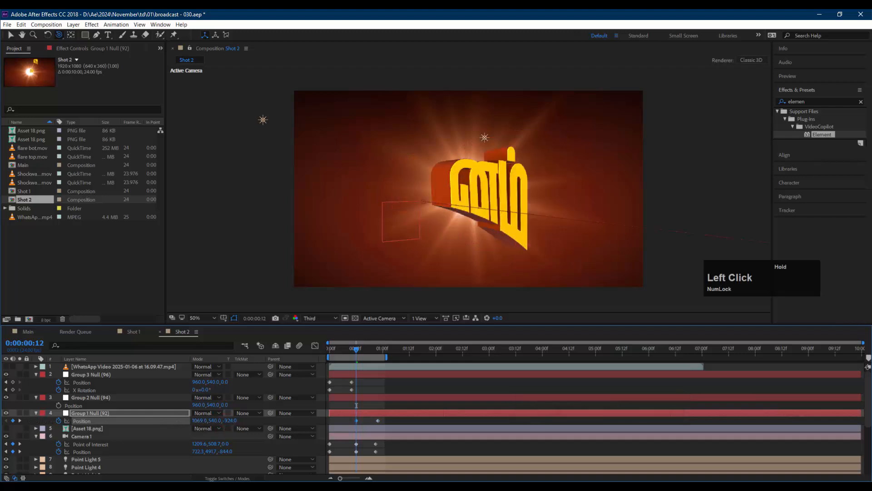
{"action": "mouse_move", "coordinate": [10, 431]}
{"action": "left_mouse_down"}
{"action": "mouse_move", "coordinate": [81, 431]}
{"action": "mouse_move", "coordinate": [1, 432]}
{"action": "left_mouse_up"}
Preview the first letter's entrance and retime Group 1 Null's two Position keyframes to frames 13 and 21
{"action": "left_click_drag", "start_coordinate": [389, 421], "coordinate": [354, 421]}
{"action": "key", "text": "space"}
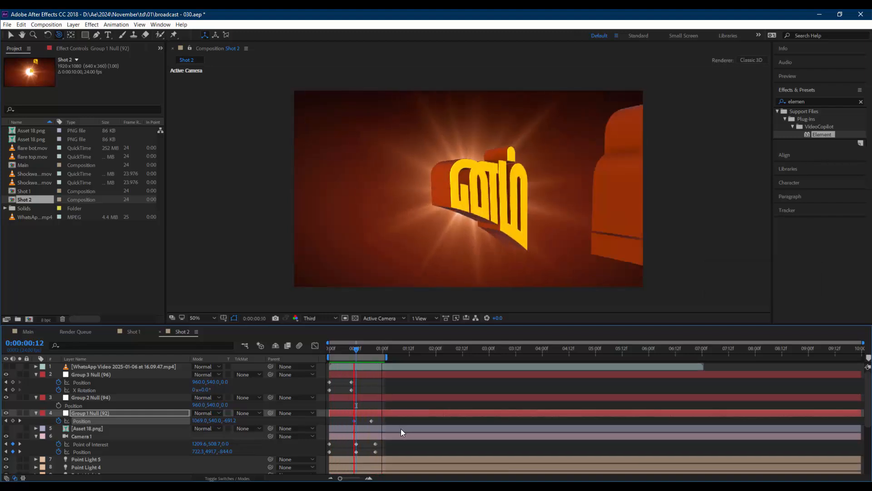
{"action": "key", "text": "space"}
{"action": "left_click_drag", "start_coordinate": [353, 420], "coordinate": [374, 420]}
{"action": "left_click", "coordinate": [374, 420]}
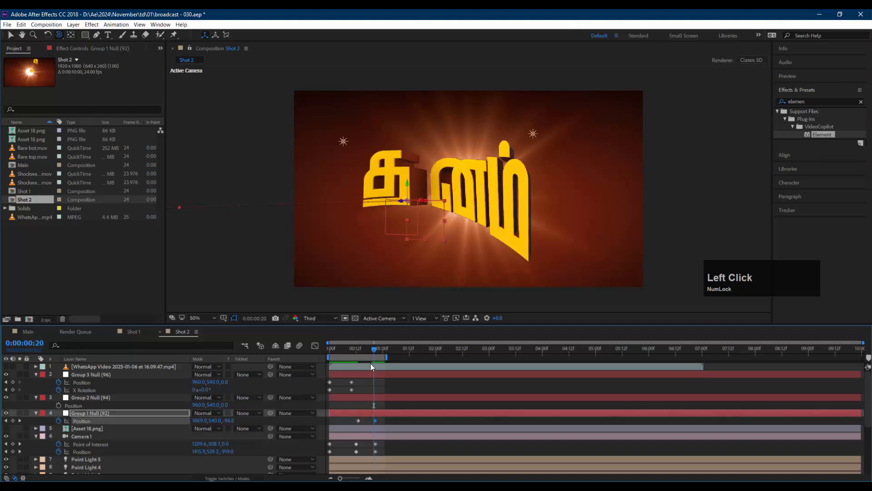
{"action": "left_click_drag", "start_coordinate": [368, 350], "coordinate": [357, 351]}
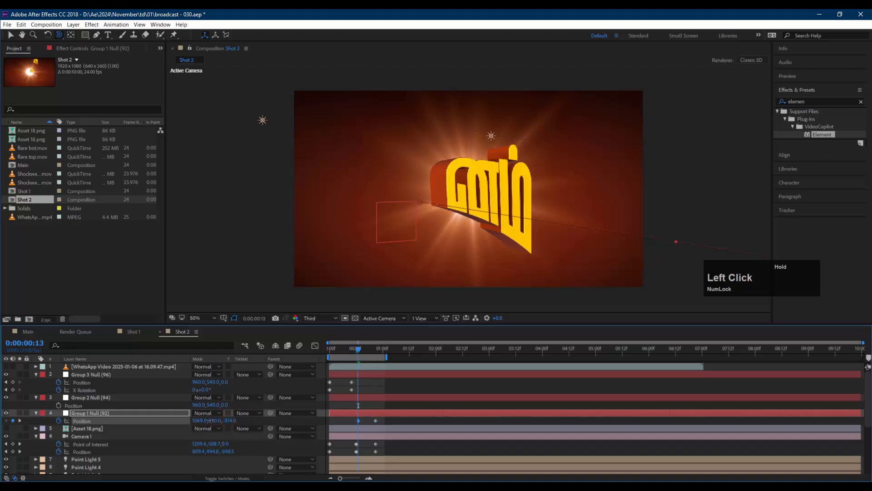
Preview the first letter's entrance and try a Z value of -974 for Group 1 Null's Position keyframe at frame 13
{"action": "left_click_drag", "start_coordinate": [209, 421], "coordinate": [320, 383]}
{"action": "mouse_move", "coordinate": [359, 348]}
{"action": "left_mouse_down"}
{"action": "mouse_move", "coordinate": [384, 352]}
{"action": "mouse_move", "coordinate": [342, 350]}
{"action": "left_mouse_up"}
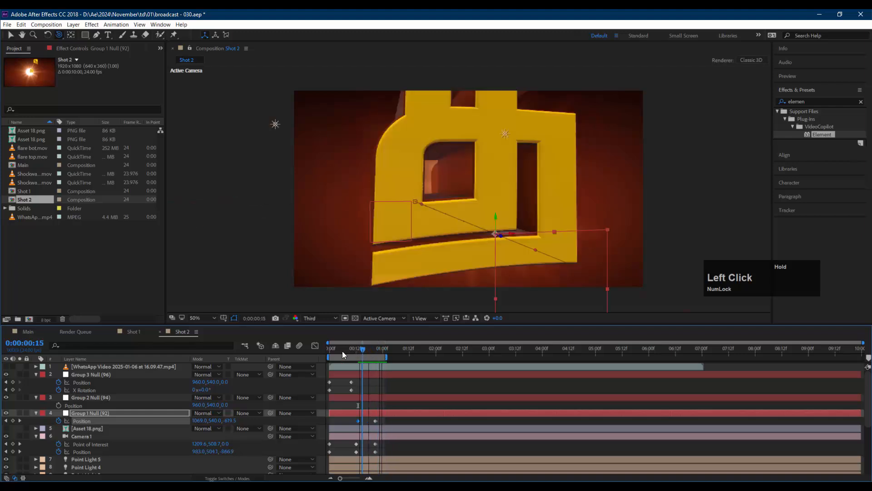
{"action": "key", "text": "space"}
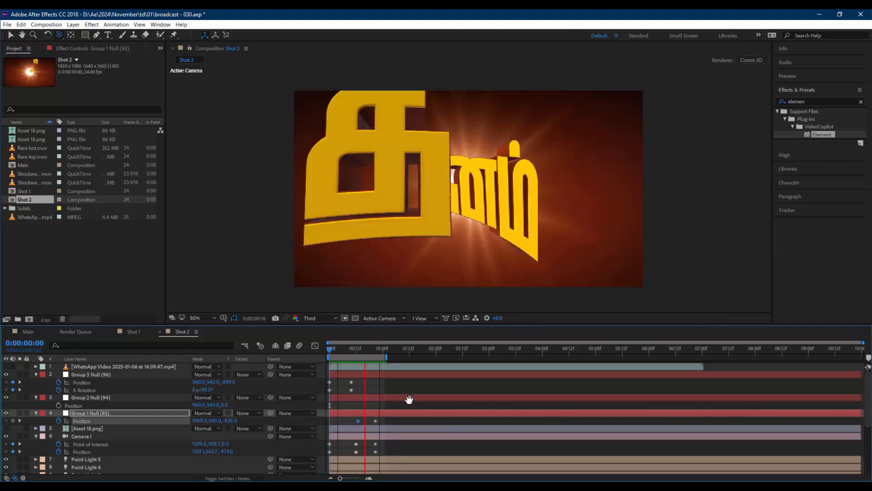
{"action": "key", "text": "space"}
{"action": "left_click_drag", "start_coordinate": [334, 347], "coordinate": [358, 353]}
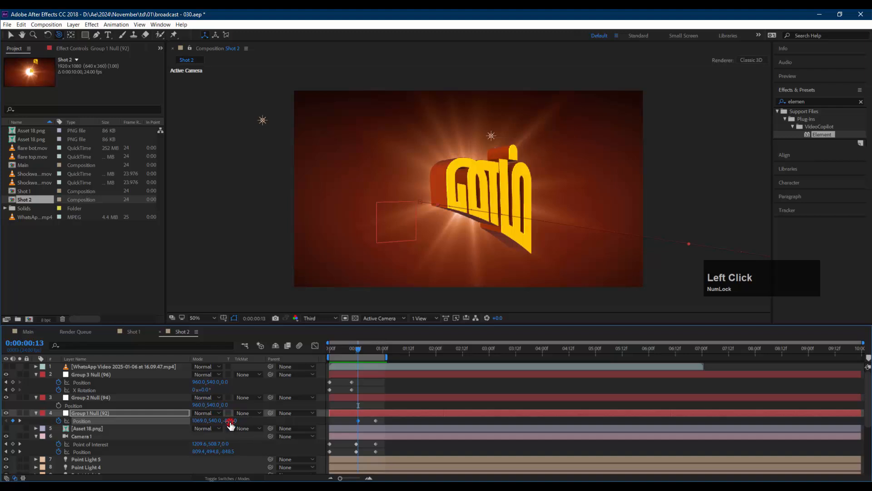
{"action": "left_click_drag", "start_coordinate": [230, 419], "coordinate": [152, 424]}
Replace Group 1 Null's starting Position keyframe at frame 13 with one at frame 12 whose Z value is -1030
{"action": "left_click_drag", "start_coordinate": [358, 352], "coordinate": [334, 348]}
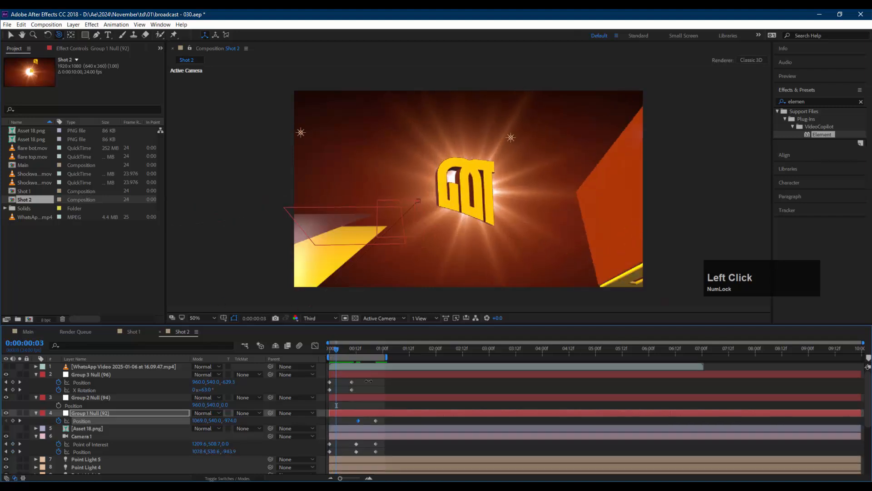
{"action": "left_click_drag", "start_coordinate": [228, 425], "coordinate": [218, 425]}
{"action": "left_click", "coordinate": [359, 421]}
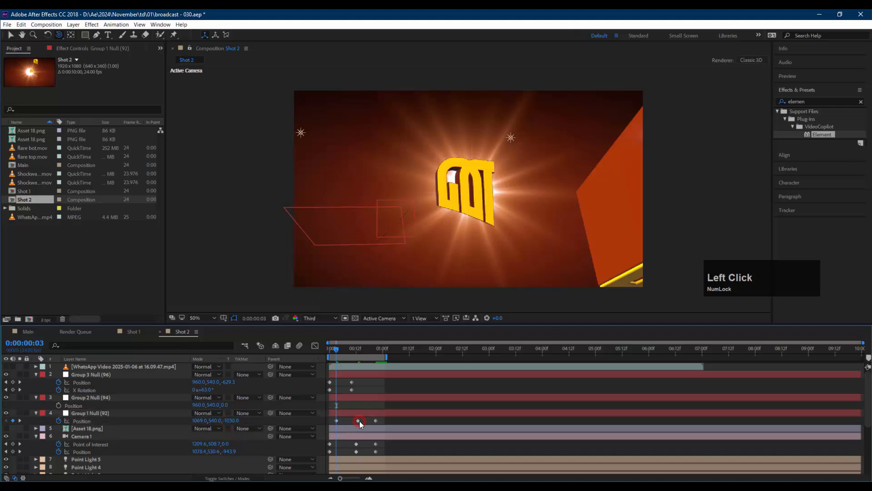
{"action": "left_click", "coordinate": [359, 420]}
{"action": "key", "text": "Delete"}
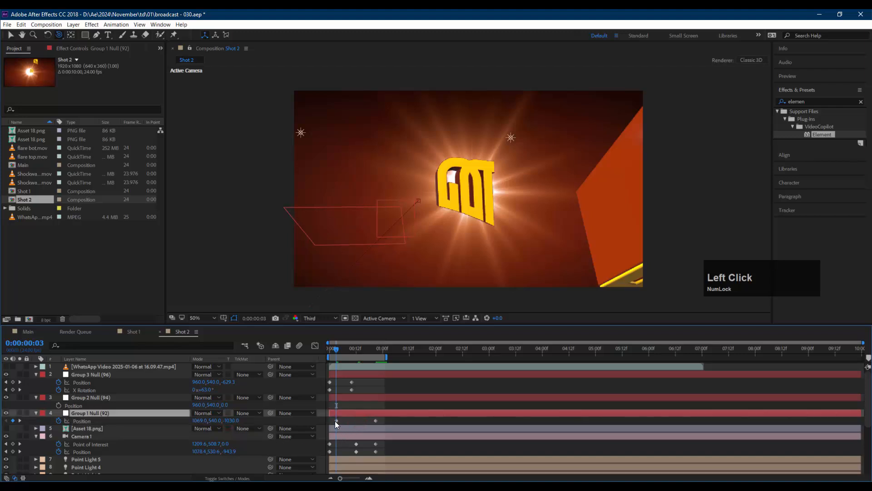
{"action": "left_click_drag", "start_coordinate": [335, 421], "coordinate": [356, 426]}
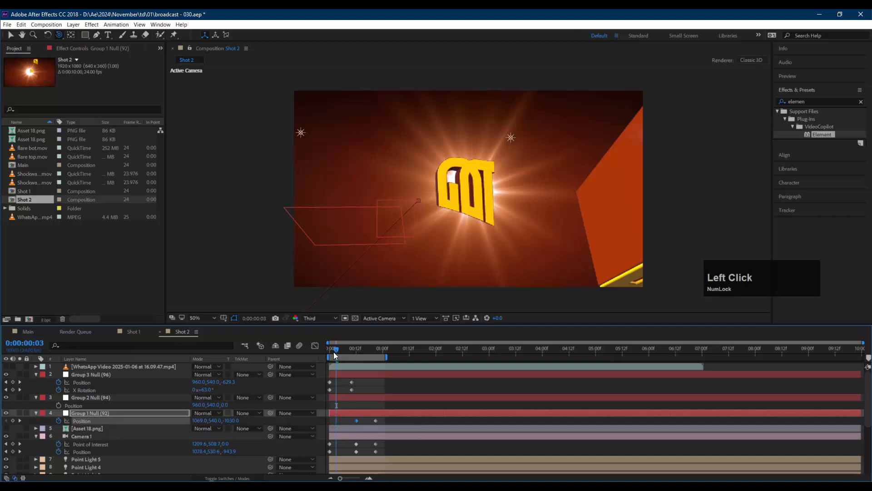
Move Group 3 Null's ending Position and X Rotation keyframes to frame 8 and preview the animation
{"action": "left_click_drag", "start_coordinate": [334, 351], "coordinate": [325, 348]}
{"action": "mouse_move", "coordinate": [359, 380]}
{"action": "left_mouse_down"}
{"action": "mouse_move", "coordinate": [339, 396]}
{"action": "mouse_move", "coordinate": [347, 382]}
{"action": "left_mouse_up"}
{"action": "key", "text": "space"}
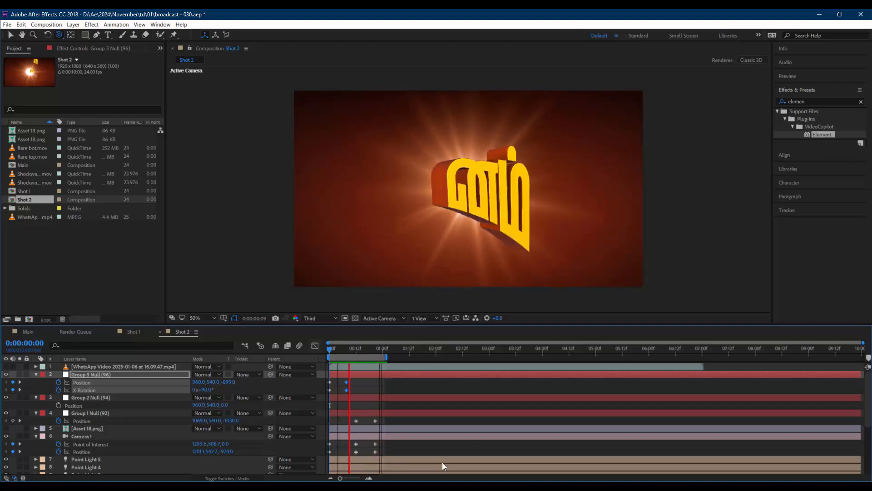
{"action": "key", "text": "space"}
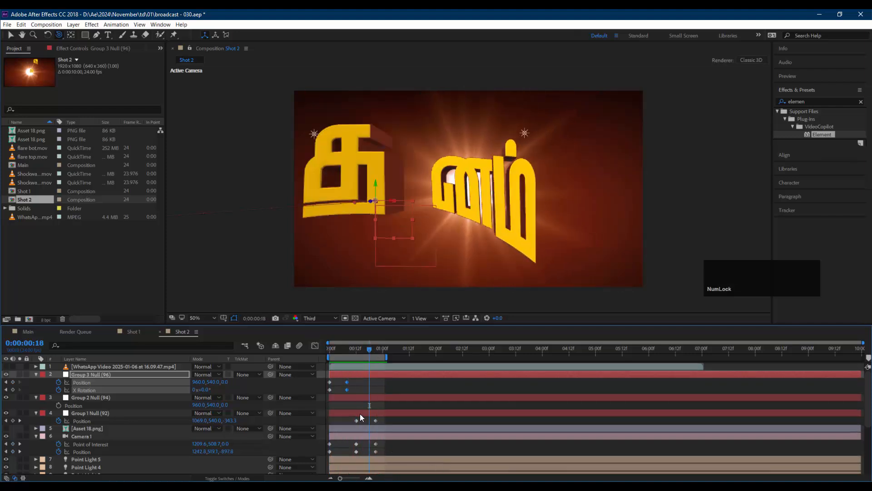
Retime Group 1 Null's starting Position keyframe to frame 16 so the first letter enters faster
{"action": "left_click_drag", "start_coordinate": [356, 420], "coordinate": [360, 421]}
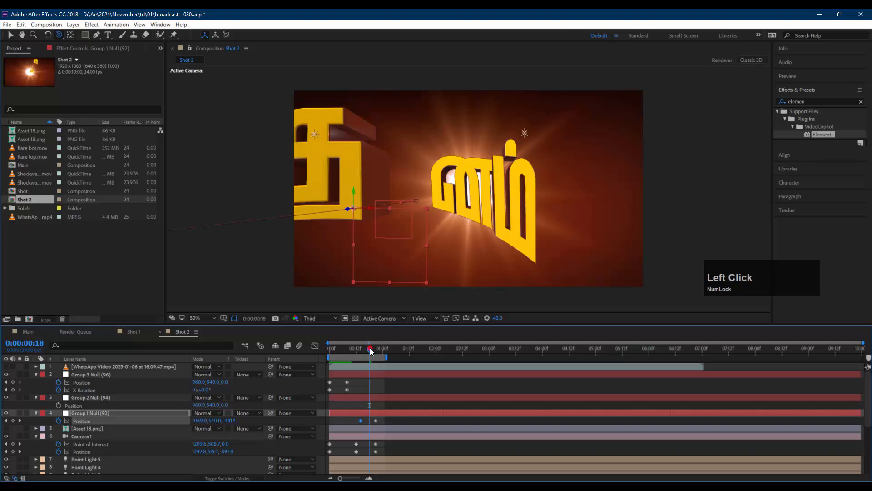
{"action": "left_click_drag", "start_coordinate": [370, 347], "coordinate": [365, 348]}
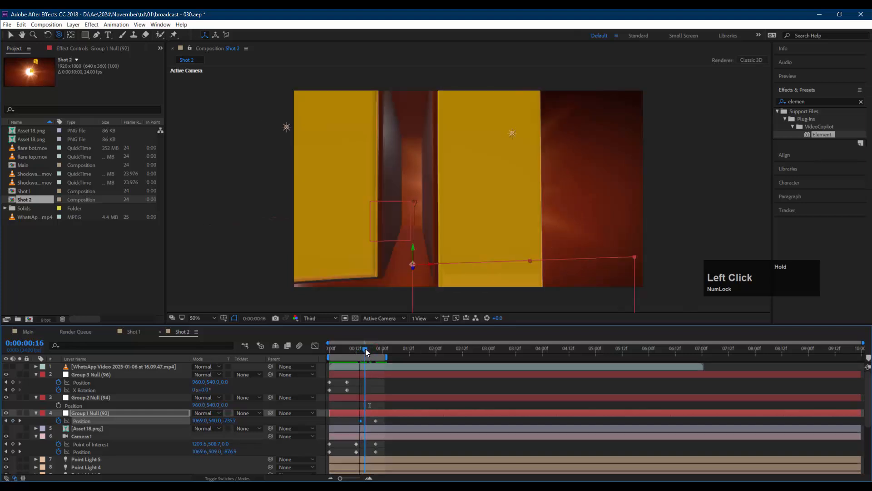
{"action": "left_click_drag", "start_coordinate": [361, 420], "coordinate": [366, 420]}
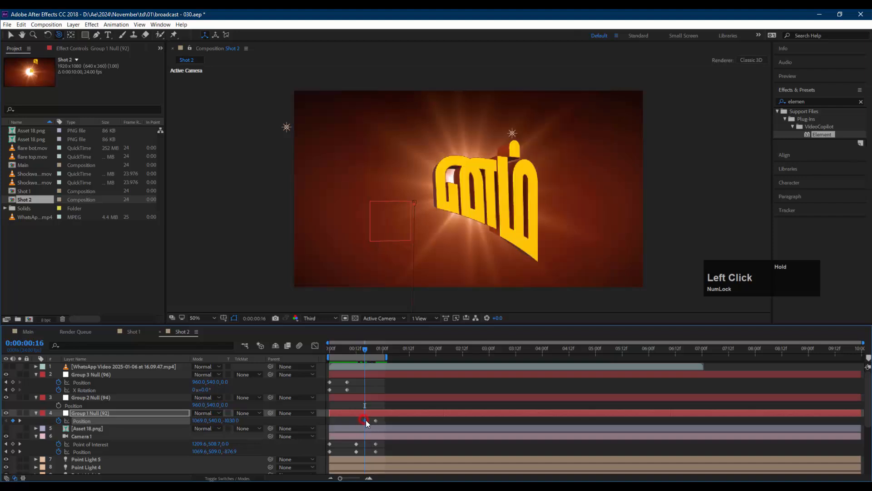
Keyframe Group 2 Null's X Rotation from 231° at frame 0 to 0° at frame 7
{"action": "left_click_drag", "start_coordinate": [367, 348], "coordinate": [325, 354]}
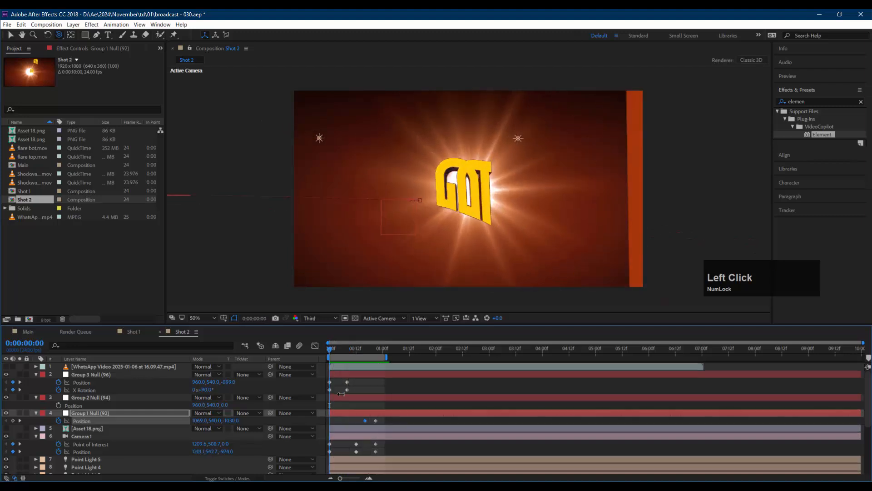
{"action": "left_click", "coordinate": [84, 397]}
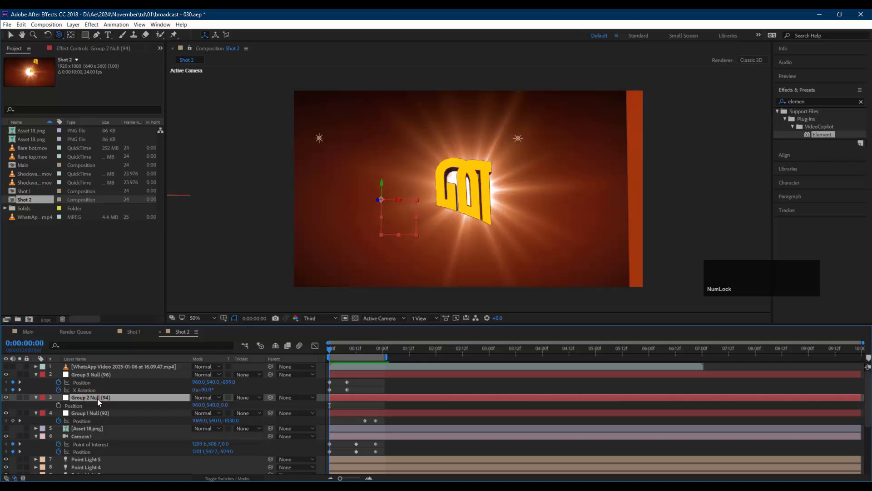
{"action": "key", "text": "shift+r"}
{"action": "left_click", "coordinate": [59, 420]}
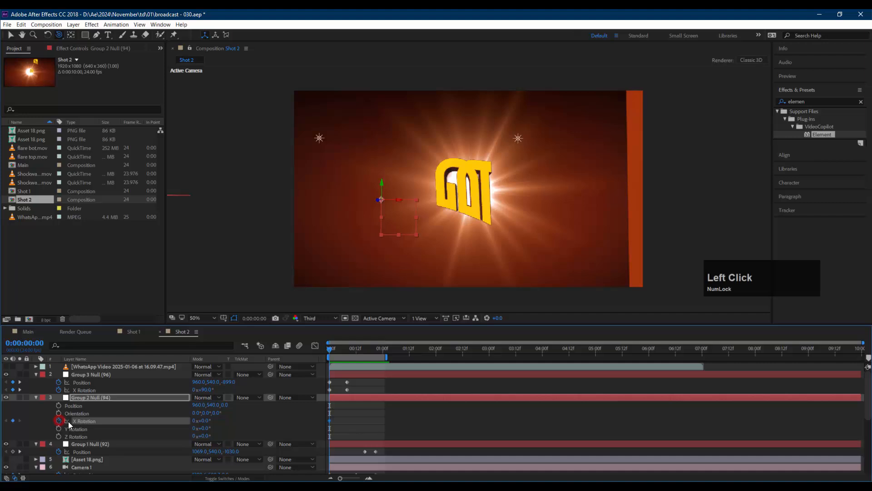
{"action": "left_click_drag", "start_coordinate": [339, 422], "coordinate": [345, 421]}
{"action": "left_click_drag", "start_coordinate": [207, 419], "coordinate": [301, 408]}
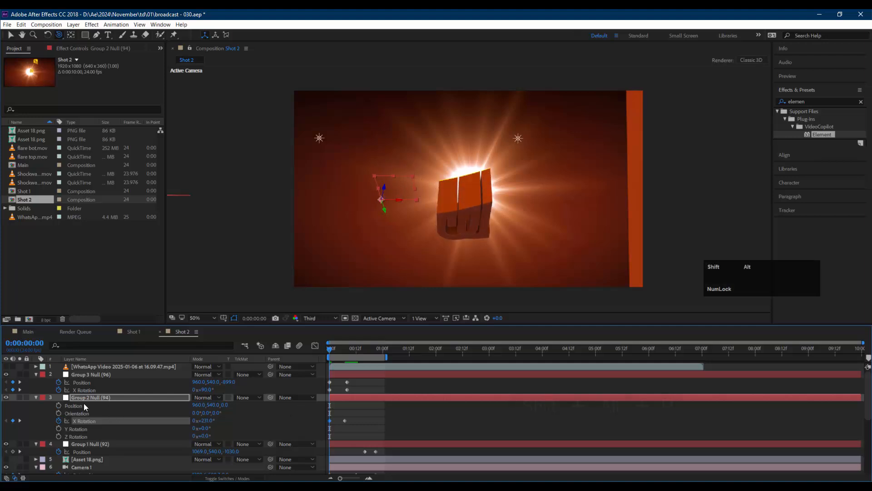
Keyframe Group 2 Null's Position from Z 551 at frame 0 to its resting place at frame 6
{"action": "key", "text": "shift+alt+p"}
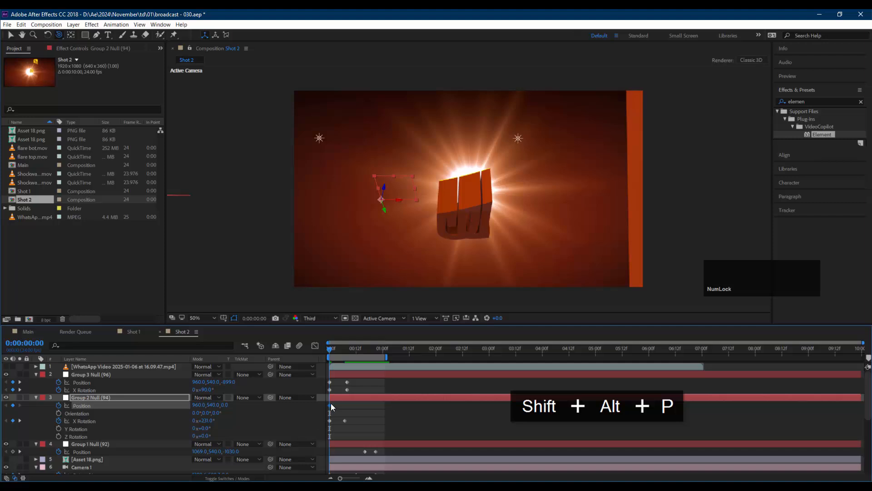
{"action": "left_click_drag", "start_coordinate": [330, 404], "coordinate": [342, 405]}
{"action": "left_click_drag", "start_coordinate": [223, 407], "coordinate": [456, 384]}
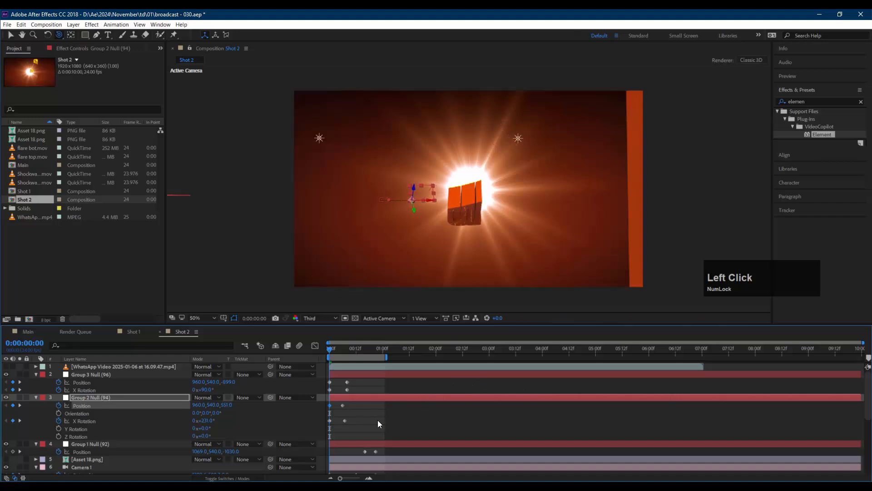
Preview the middle letter's entrance and move Group 3 Null's starting Position and X Rotation keyframes to frame 3
{"action": "key", "text": "space"}
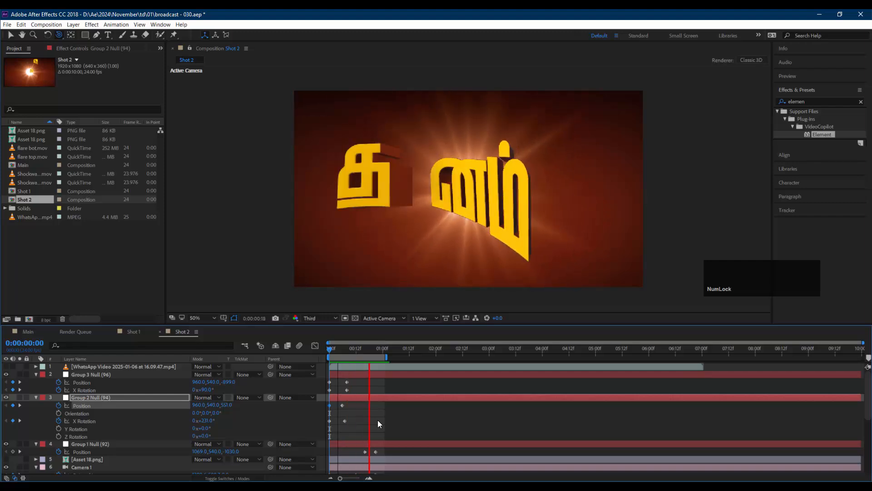
{"action": "key", "text": "space"}
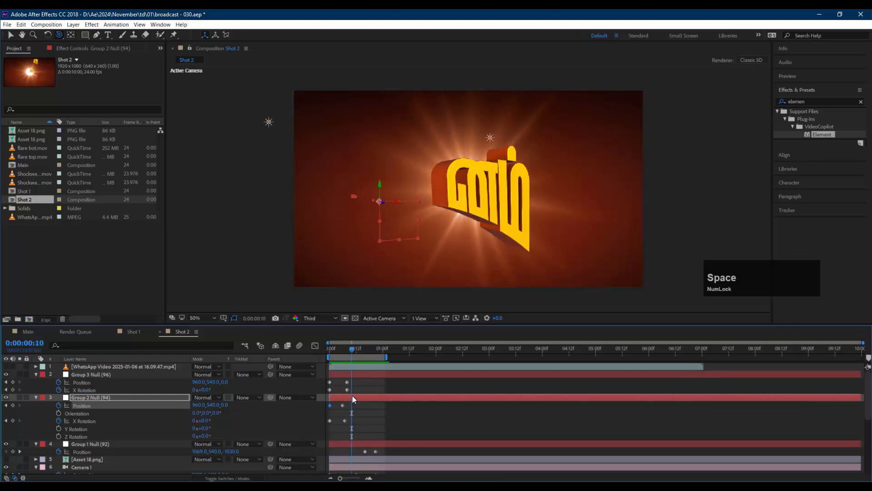
{"action": "mouse_move", "coordinate": [336, 384]}
{"action": "left_mouse_down"}
{"action": "mouse_move", "coordinate": [328, 391]}
{"action": "mouse_move", "coordinate": [339, 382]}
{"action": "left_mouse_up"}
Apply Easy Ease to Camera 1's first Point of Interest and Position keyframes and move them to frame 2
{"action": "scroll", "coordinate": [110, 458], "scroll_direction": "down", "scroll_amount": 1}
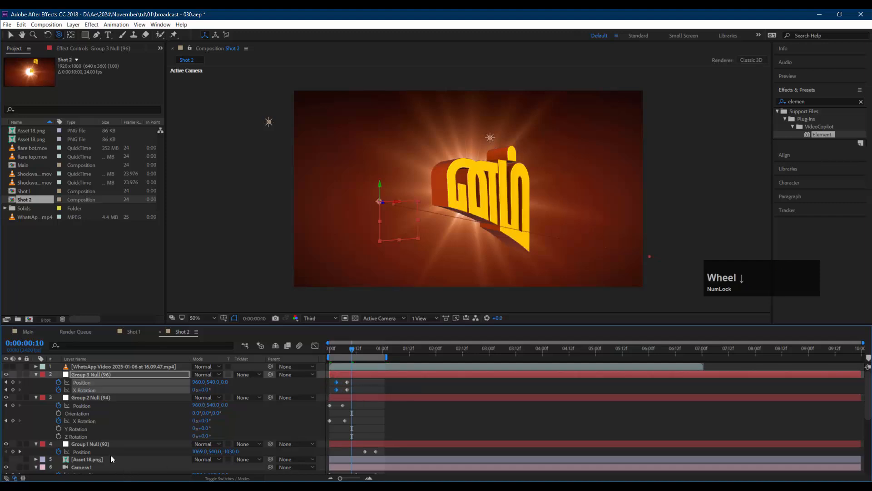
{"action": "left_click", "coordinate": [91, 443]}
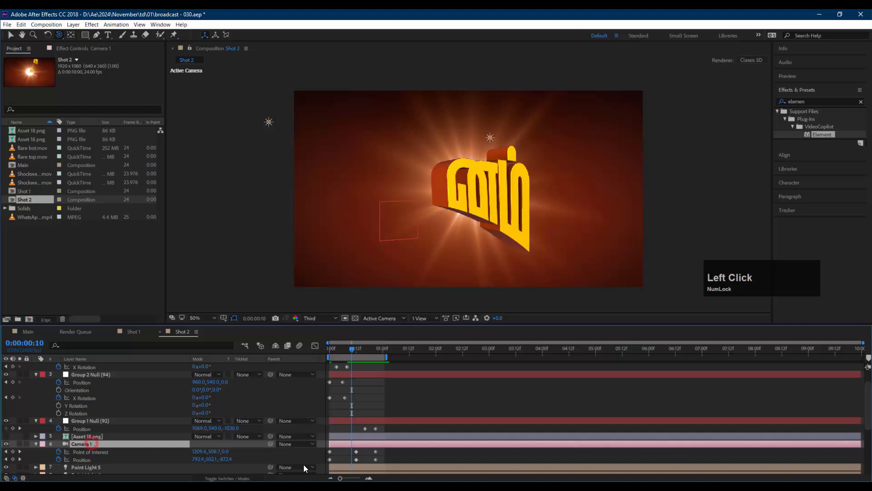
{"action": "right_click", "coordinate": [330, 450]}
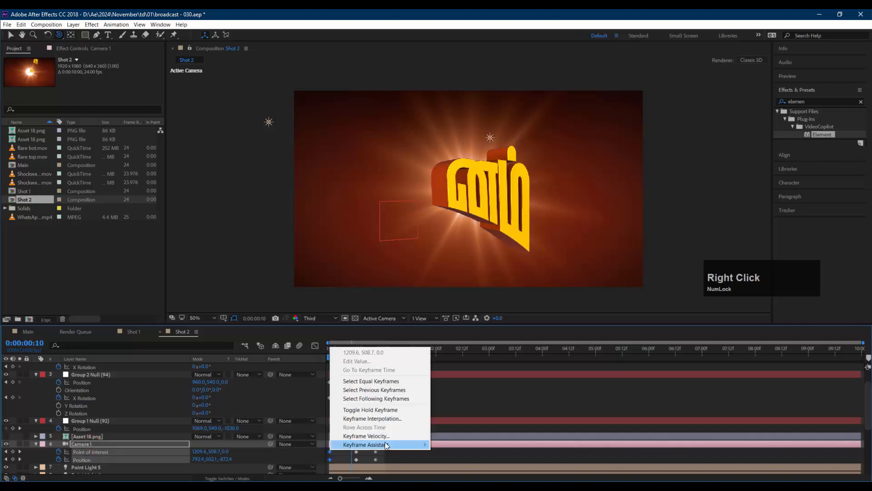
{"action": "mouse_move", "coordinate": [385, 444]}
{"action": "left_click", "coordinate": [473, 392]}
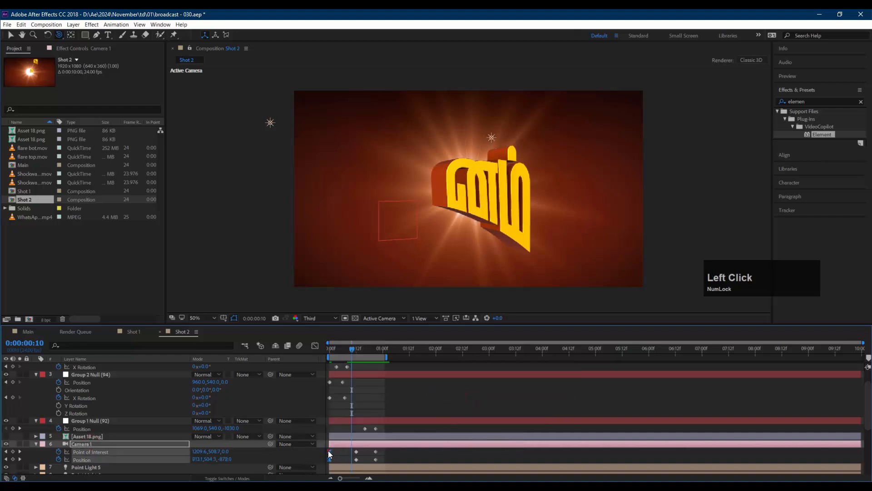
{"action": "scroll", "coordinate": [343, 436], "scroll_direction": "up", "scroll_amount": 1}
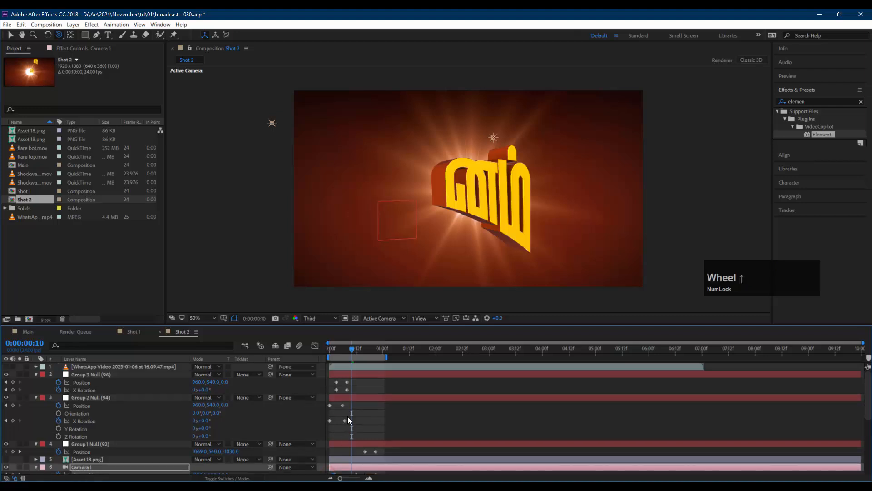
Shift all Group 3 Null keyframes one frame later, move Group 2 Null's ending keyframes to frame 3, and preview the result
{"action": "left_click_drag", "start_coordinate": [332, 382], "coordinate": [353, 390]}
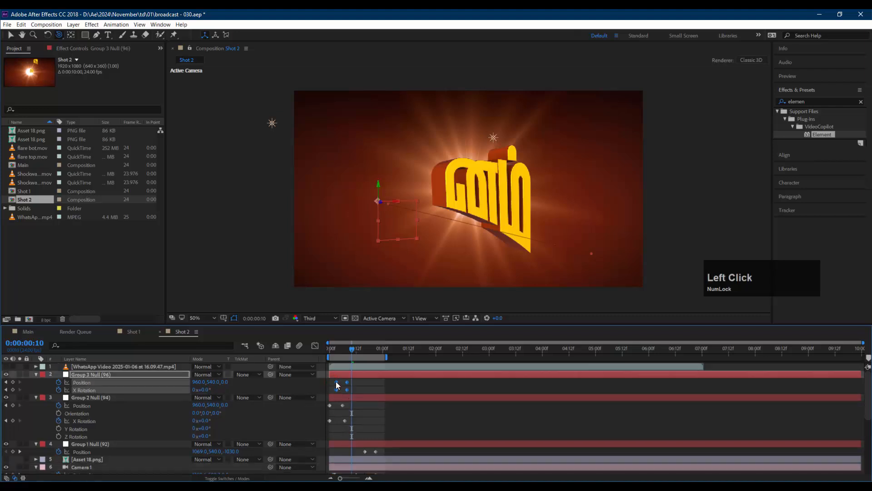
{"action": "left_click", "coordinate": [336, 348]}
{"action": "left_click_drag", "start_coordinate": [352, 405], "coordinate": [337, 421]}
{"action": "left_click", "coordinate": [346, 408]}
{"action": "key", "text": "space"}
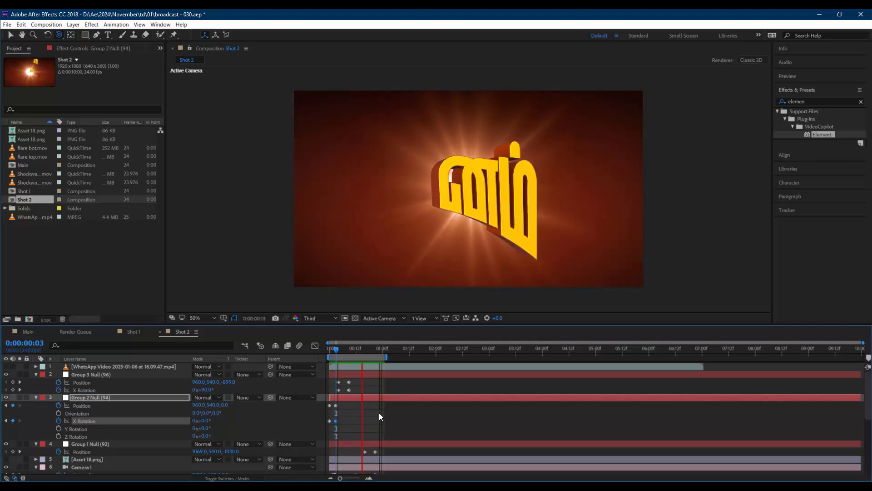
{"action": "key", "text": "space"}
Move Group 3 Null's starting keyframes to frame 5 and Group 2 Null's ending keyframes to frame 4, then preview
{"action": "left_click", "coordinate": [324, 350]}
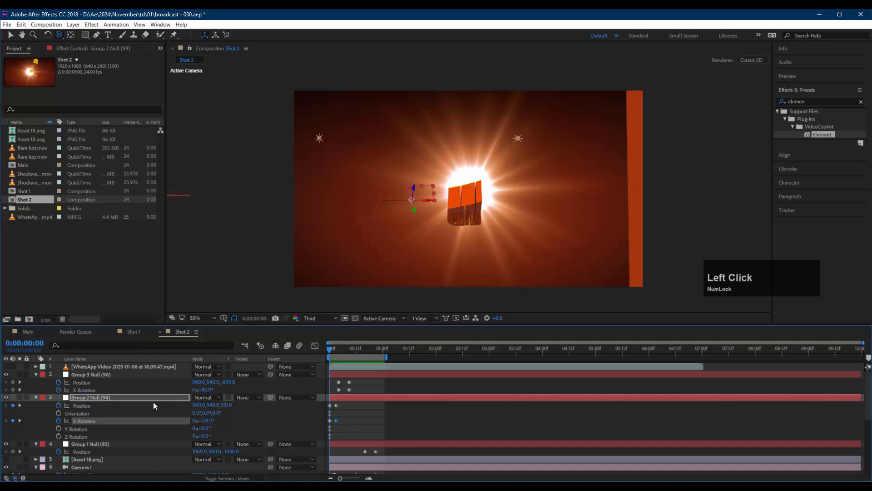
{"action": "left_click", "coordinate": [249, 420]}
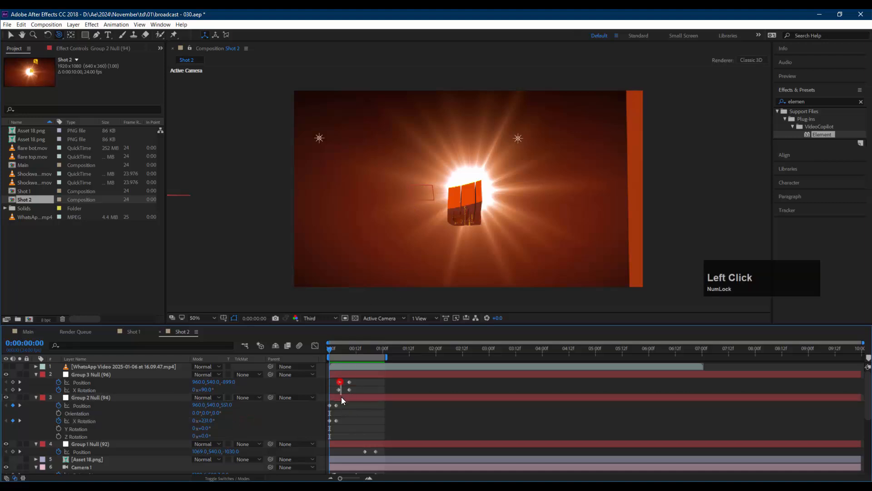
{"action": "left_click_drag", "start_coordinate": [340, 382], "coordinate": [341, 405]}
{"action": "key", "text": "space"}
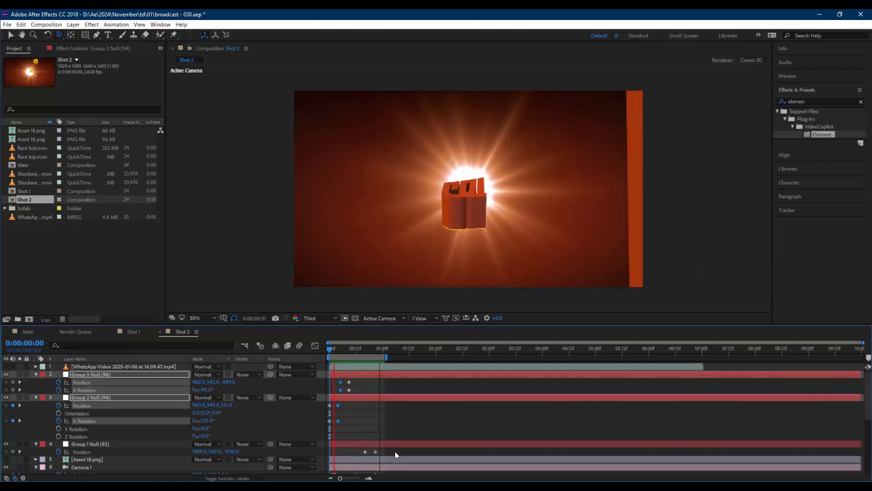
Set Group 2 Null's X Rotation at frame 0 to 59° and preview the entrance
{"action": "left_click", "coordinate": [340, 342]}
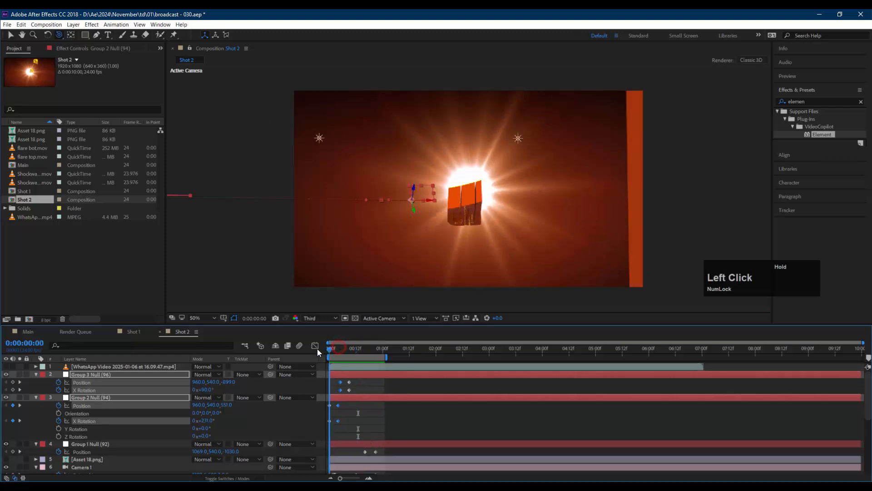
{"action": "left_click", "coordinate": [125, 410]}
{"action": "left_click_drag", "start_coordinate": [205, 420], "coordinate": [152, 420]}
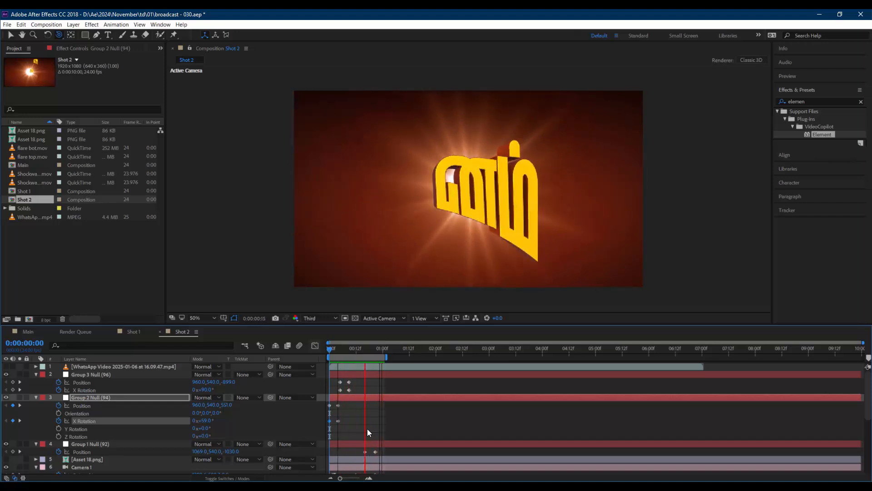
{"action": "key", "text": "space"}
Move Group 2 Null's ending Position and X Rotation keyframes to frame 5 and preview the whole letter animation
{"action": "mouse_move", "coordinate": [347, 405]}
{"action": "left_mouse_down"}
{"action": "mouse_move", "coordinate": [334, 424]}
{"action": "mouse_move", "coordinate": [340, 405]}
{"action": "left_mouse_up"}
{"action": "key", "text": "space"}
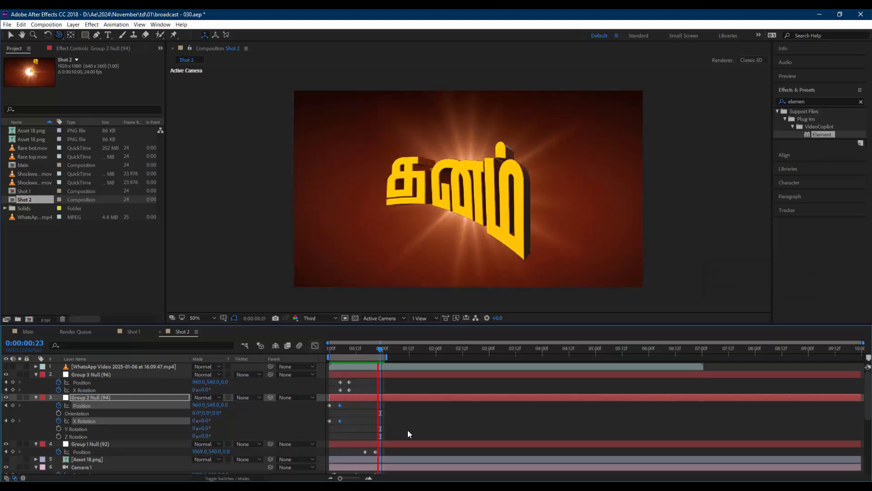
{"action": "key", "text": "space"}
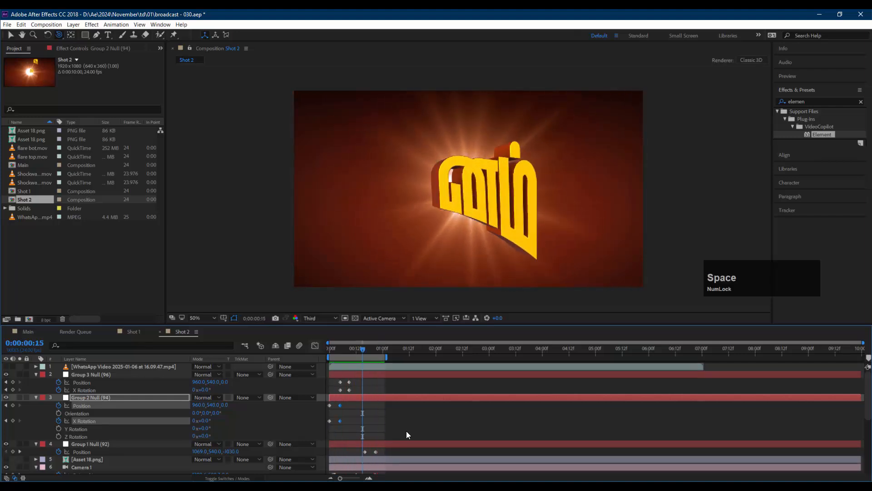
{"action": "scroll", "coordinate": [381, 422], "scroll_direction": "down", "scroll_amount": 3}
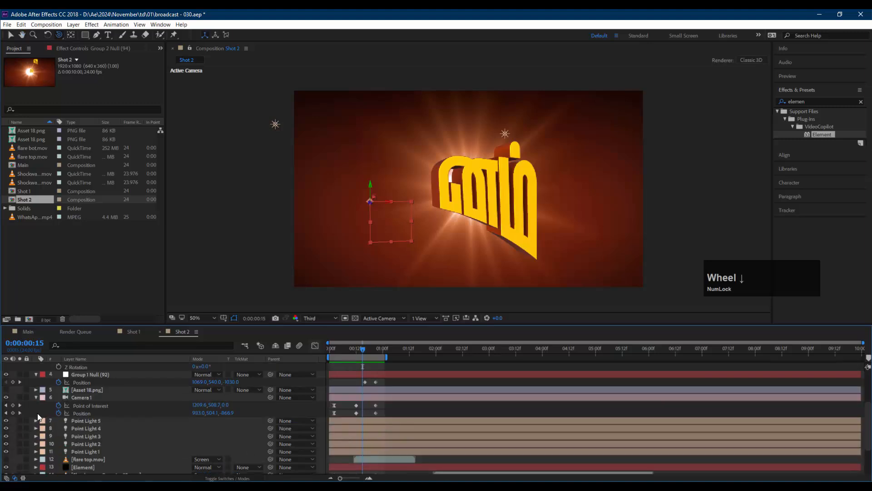
Reframe Camera 1 with a closer, reorbited view of the letters at its frame 12 and frame 21 keyframes
{"action": "left_click", "coordinate": [6, 405]}
{"action": "key", "text": "c"}
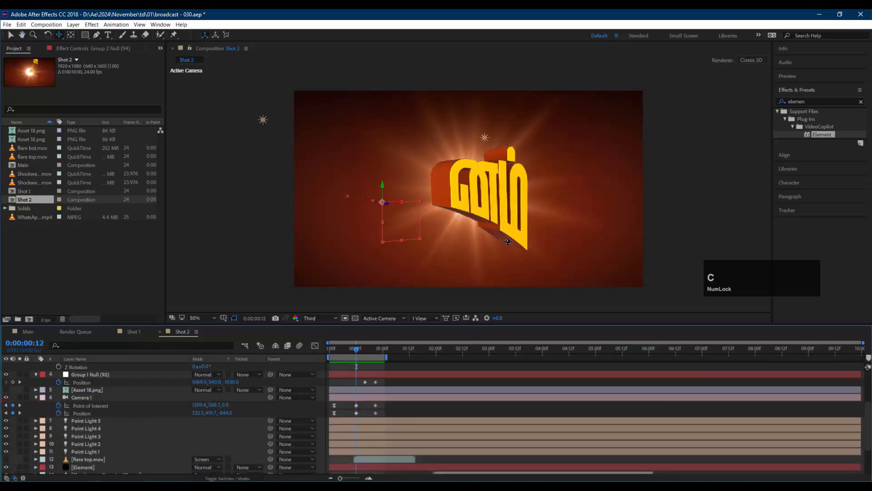
{"action": "left_click_drag", "start_coordinate": [505, 231], "coordinate": [511, 206]}
{"action": "left_click", "coordinate": [19, 405]}
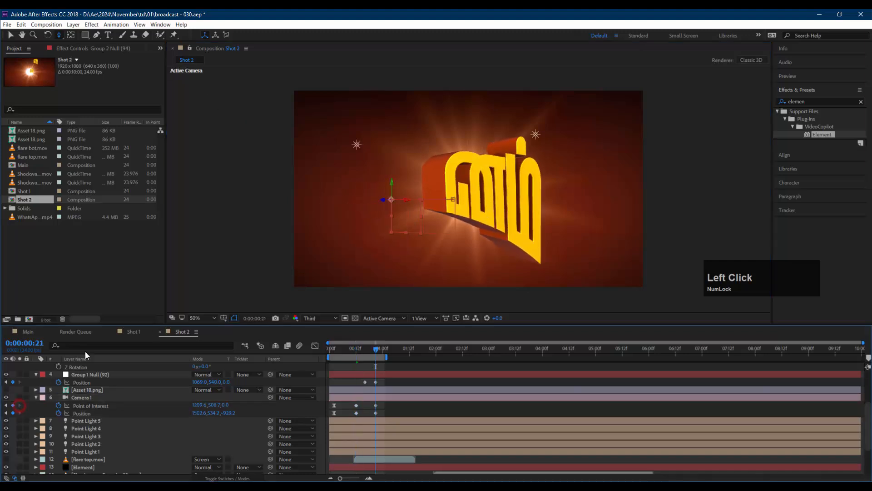
{"action": "left_click_drag", "start_coordinate": [431, 216], "coordinate": [462, 200]}
{"action": "key", "text": "c"}
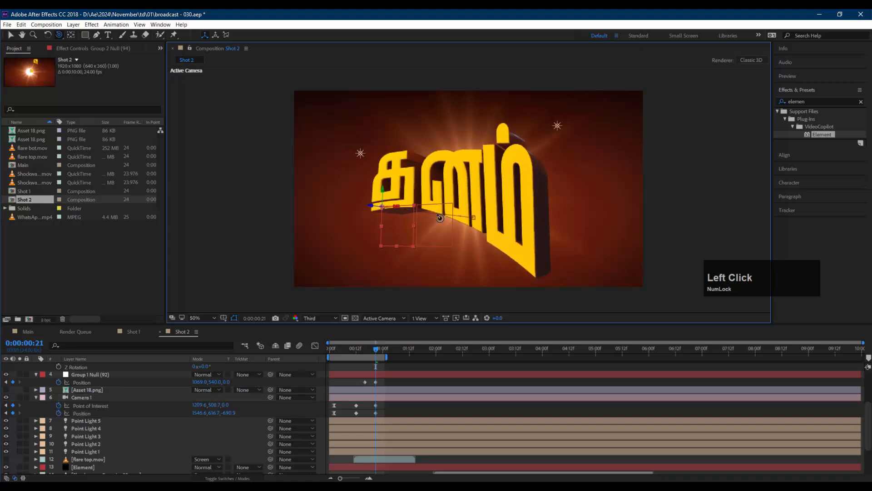
Move Camera 1's last Point of Interest and Position keyframes to frame 23, and apply Easy Ease to its last and middle keyframes
{"action": "mouse_move", "coordinate": [383, 403]}
{"action": "left_mouse_down"}
{"action": "mouse_move", "coordinate": [369, 418]}
{"action": "mouse_move", "coordinate": [380, 405]}
{"action": "left_mouse_up"}
{"action": "right_click", "coordinate": [380, 405]}
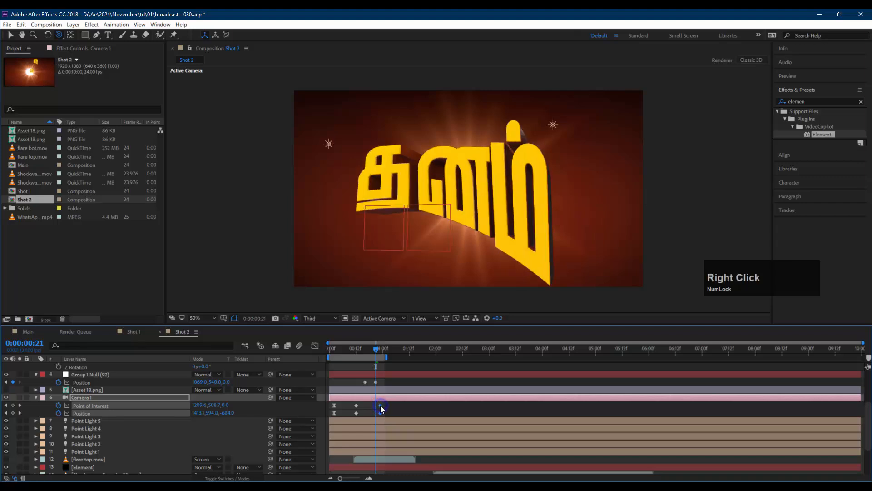
{"action": "mouse_move", "coordinate": [451, 398]}
{"action": "left_click", "coordinate": [526, 424]}
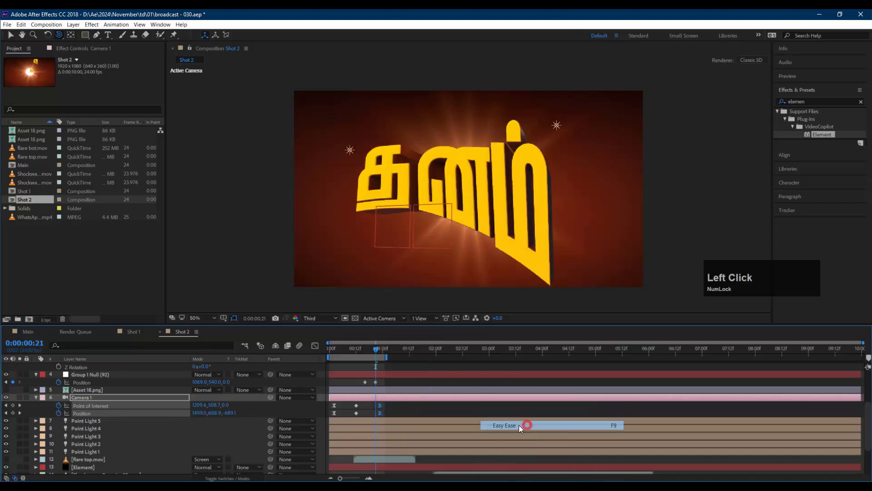
{"action": "right_click", "coordinate": [356, 412]}
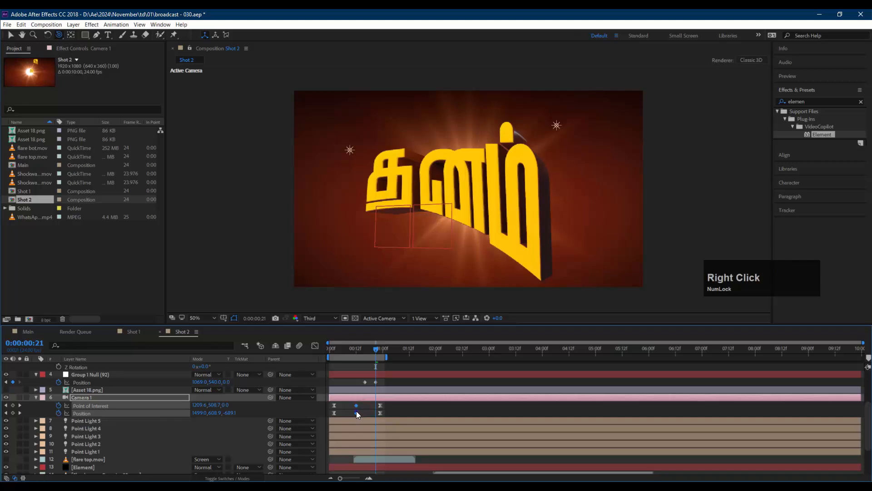
{"action": "mouse_move", "coordinate": [449, 406]}
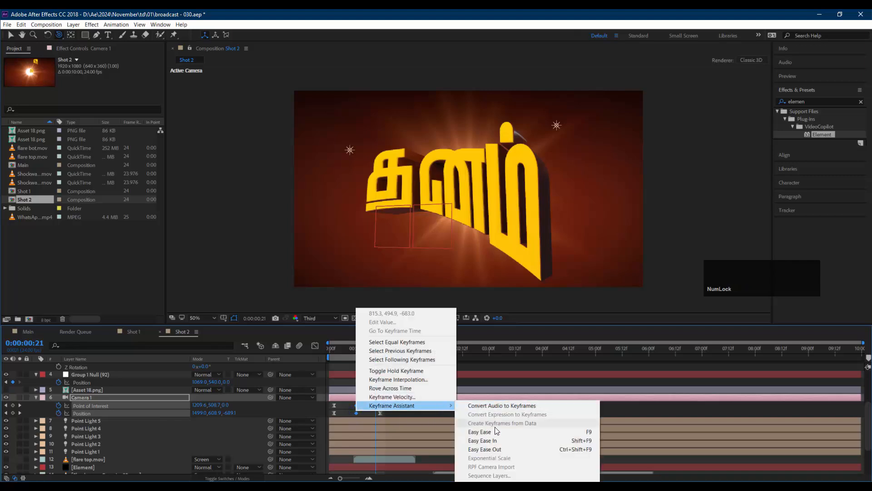
{"action": "left_click", "coordinate": [495, 431]}
Reshape Camera 1's speed graph so each move peaks closer to its ending keyframe, and preview the camera move
{"action": "left_click", "coordinate": [397, 406]}
{"action": "left_click", "coordinate": [320, 397]}
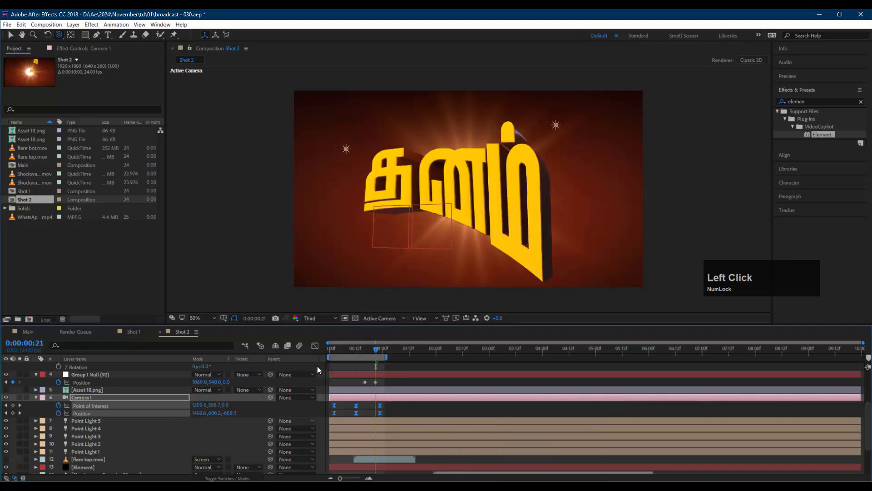
{"action": "left_click", "coordinate": [314, 346]}
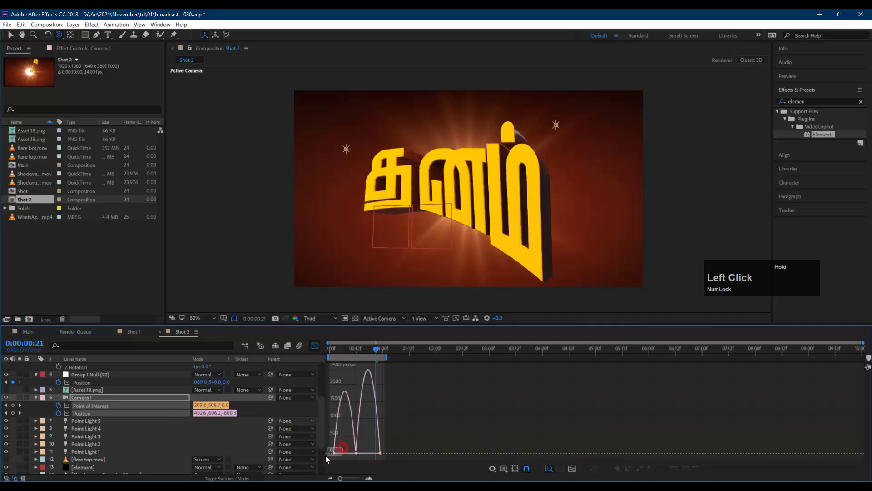
{"action": "left_click_drag", "start_coordinate": [338, 453], "coordinate": [369, 457]}
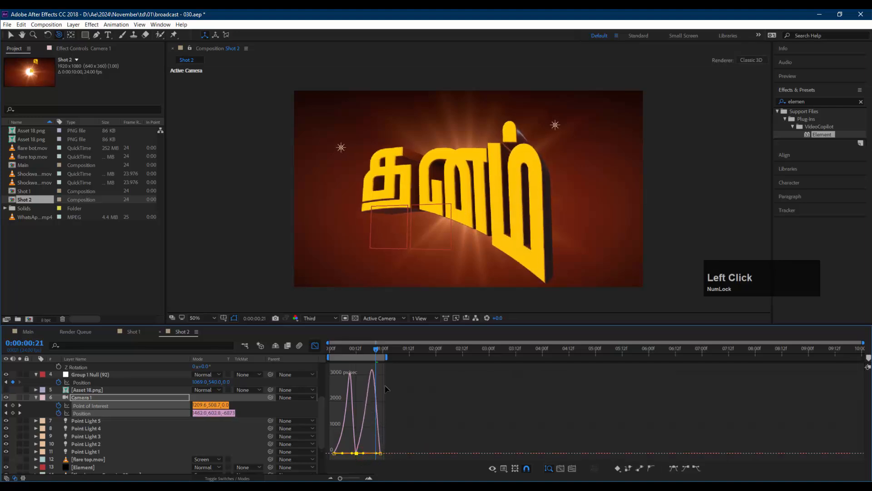
{"action": "left_click_drag", "start_coordinate": [365, 348], "coordinate": [317, 346]}
{"action": "left_click", "coordinate": [316, 346]}
{"action": "key", "text": "space"}
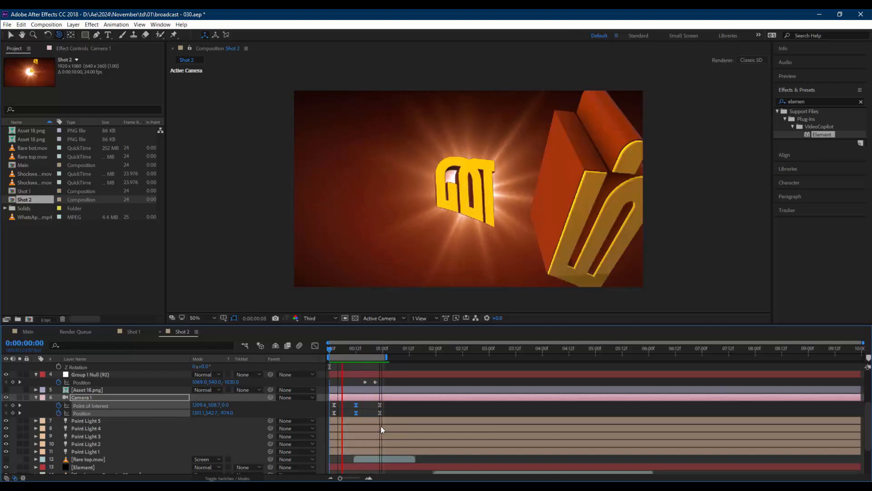
{"action": "key", "text": "space"}
Set Group 3 Null's Z position at the frame 5 keyframe to -926 so its letter starts outside the camera view
{"action": "left_click", "coordinate": [346, 343]}
{"action": "left_click_drag", "start_coordinate": [341, 350], "coordinate": [333, 348]}
{"action": "scroll", "coordinate": [694, 134], "scroll_direction": "up", "scroll_amount": 6}
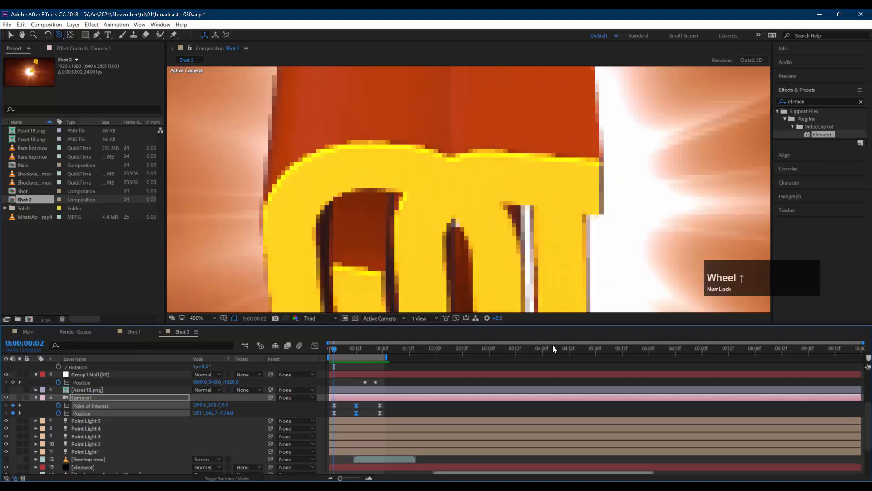
{"action": "scroll", "coordinate": [362, 406], "scroll_direction": "up", "scroll_amount": 3}
{"action": "scroll", "coordinate": [361, 403], "scroll_direction": "up", "scroll_amount": 2}
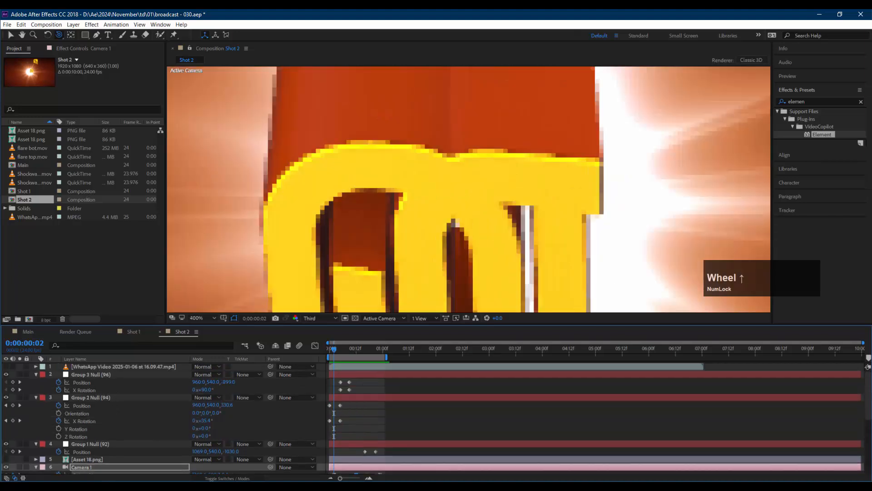
{"action": "left_click", "coordinate": [21, 381]}
{"action": "left_click_drag", "start_coordinate": [232, 383], "coordinate": [230, 383]}
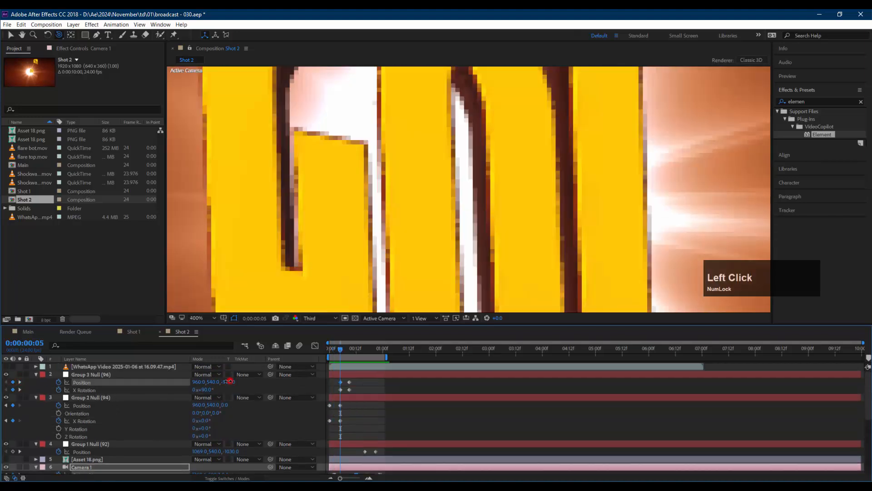
{"action": "scroll", "coordinate": [487, 222], "scroll_direction": "down", "scroll_amount": 2}
{"action": "scroll", "coordinate": [487, 222], "scroll_direction": "down", "scroll_amount": 2}
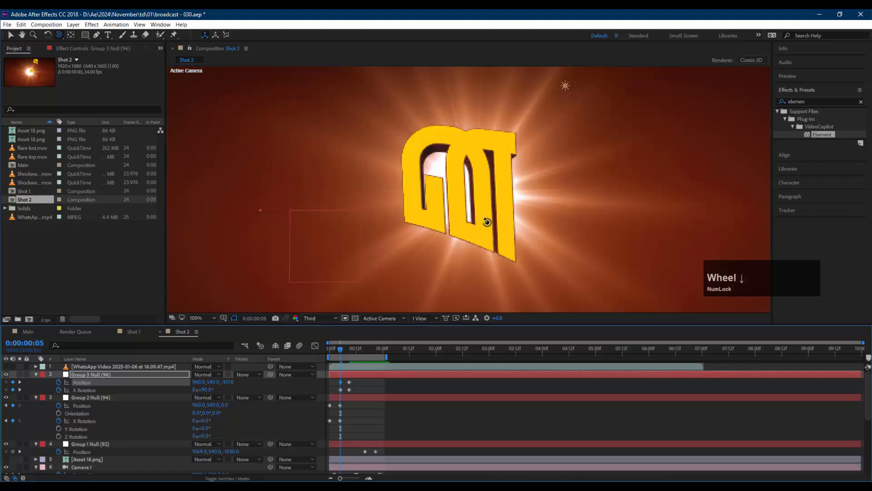
{"action": "left_click", "coordinate": [228, 382]}
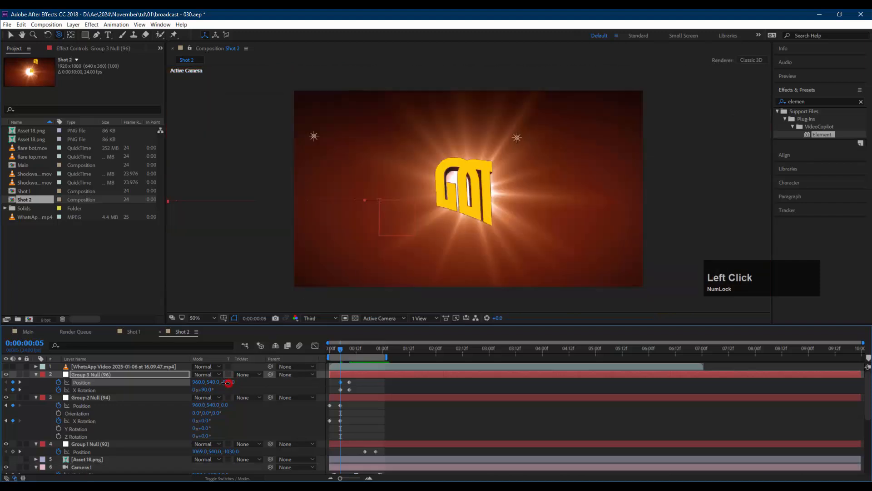
Preview Shot 2 from the start and save the project incrementally as broadcast - 031.aep
{"action": "left_click_drag", "start_coordinate": [333, 347], "coordinate": [323, 348]}
{"action": "key", "text": "space"}
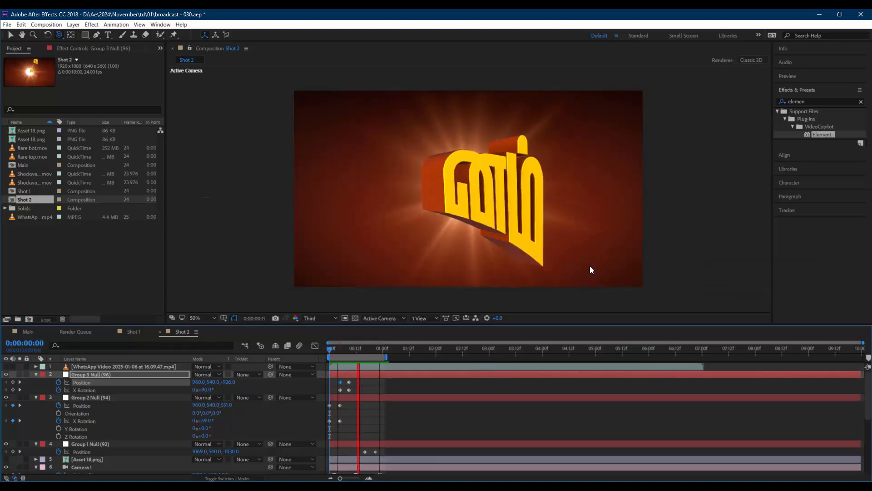
{"action": "key", "text": "space"}
{"action": "key", "text": "ctrl+shift+alt+s"}
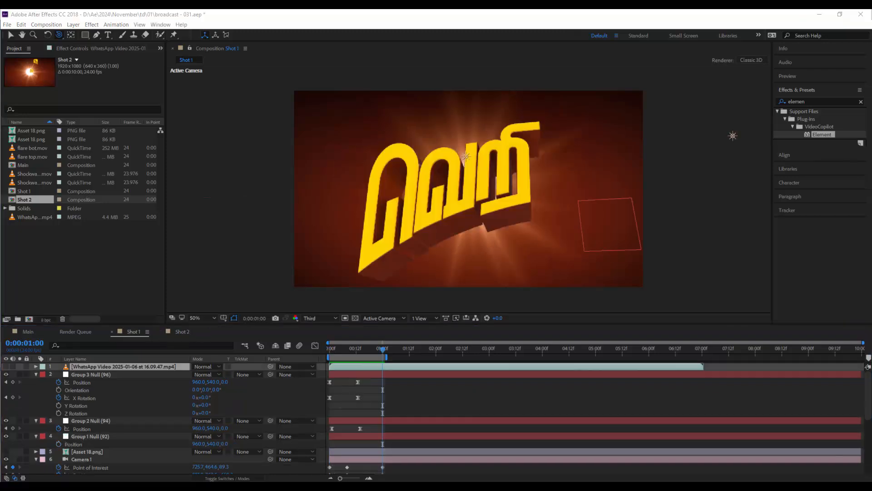
In Shot 1, reframe Camera 1 at its 1-second keyframe for a closer, steeper view of the letters
{"action": "scroll", "coordinate": [395, 445], "scroll_direction": "down", "scroll_amount": 1}
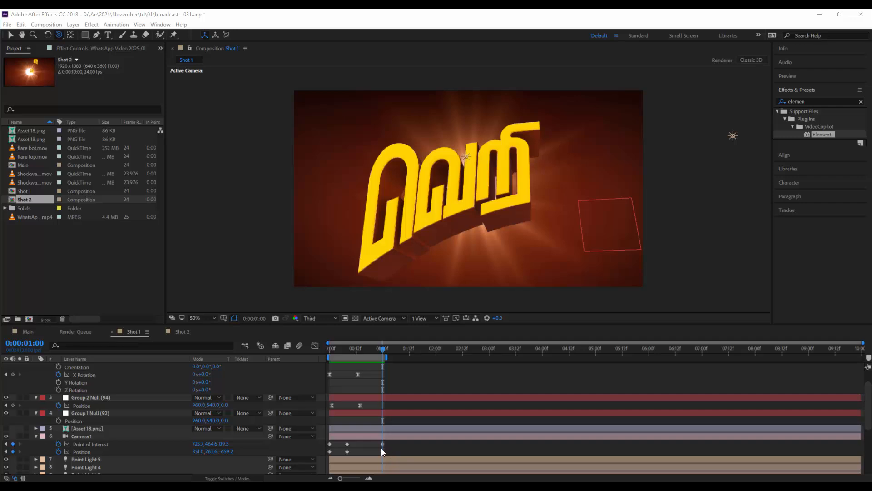
{"action": "mouse_move", "coordinate": [493, 210]}
{"action": "left_mouse_down"}
{"action": "mouse_move", "coordinate": [483, 202]}
{"action": "mouse_move", "coordinate": [511, 232]}
{"action": "mouse_move", "coordinate": [490, 238]}
{"action": "mouse_move", "coordinate": [477, 217]}
{"action": "mouse_move", "coordinate": [498, 203]}
{"action": "left_mouse_up"}
{"action": "key", "text": "c"}
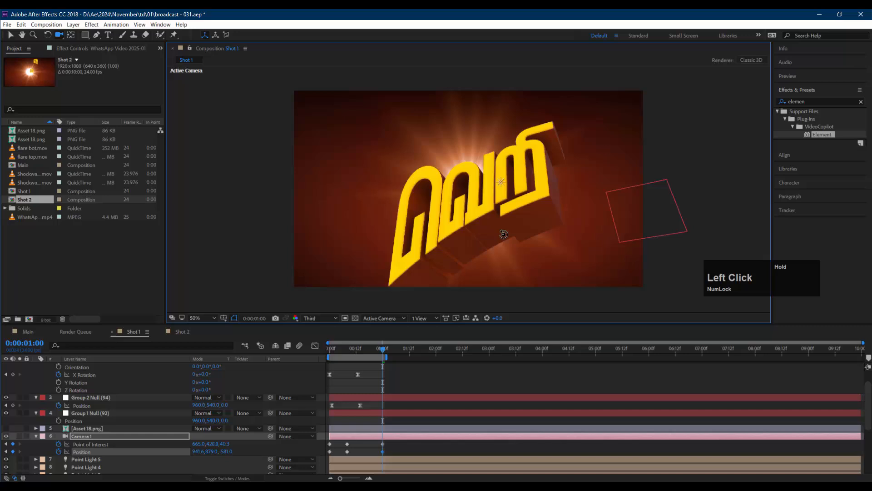
{"action": "key", "text": "c"}
{"action": "key", "text": "c"}
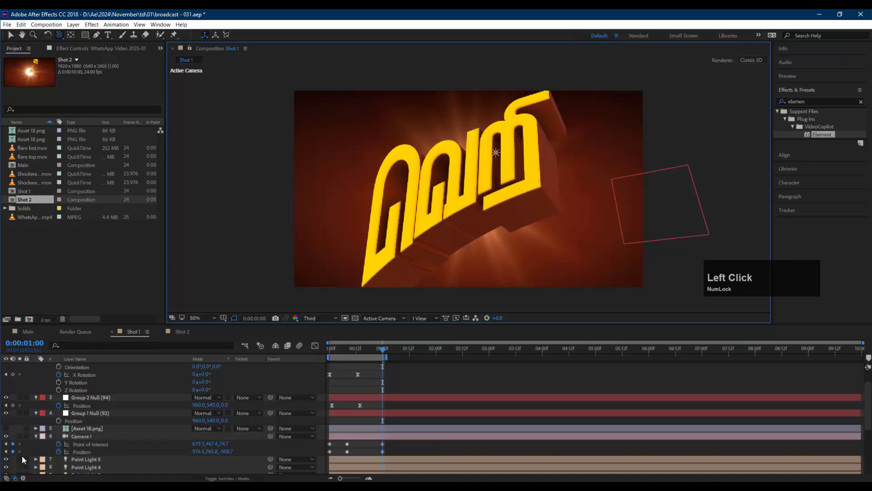
Reframe Camera 1 at Shot 1's frame 8 keyframe by orbiting and panning, and preview the camera move
{"action": "left_click", "coordinate": [6, 444]}
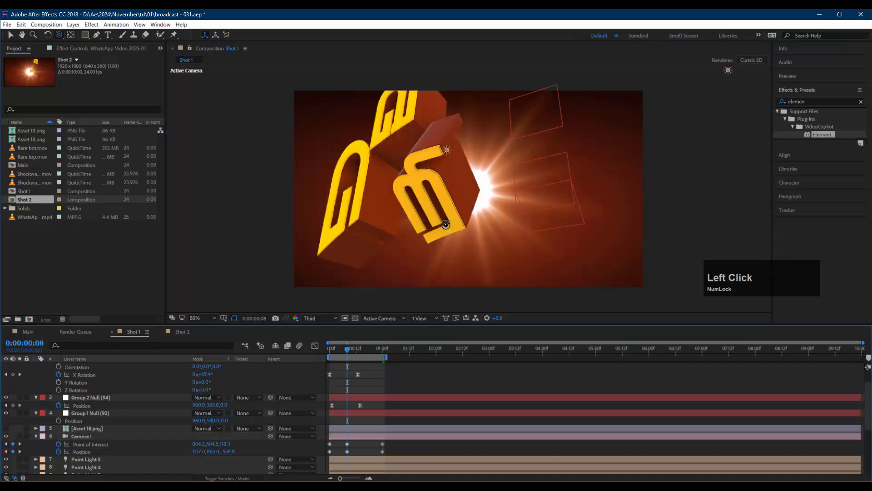
{"action": "key", "text": "c"}
{"action": "left_click_drag", "start_coordinate": [458, 223], "coordinate": [479, 234]}
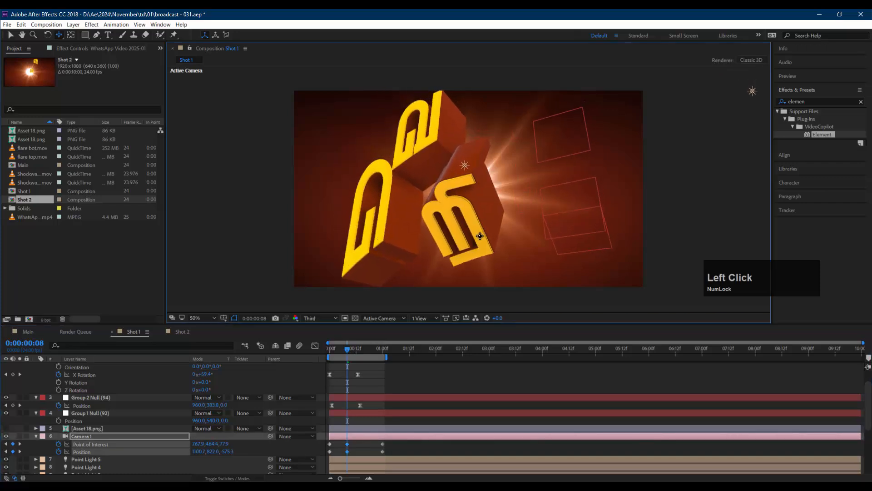
{"action": "left_click", "coordinate": [468, 423]}
{"action": "key", "text": "space"}
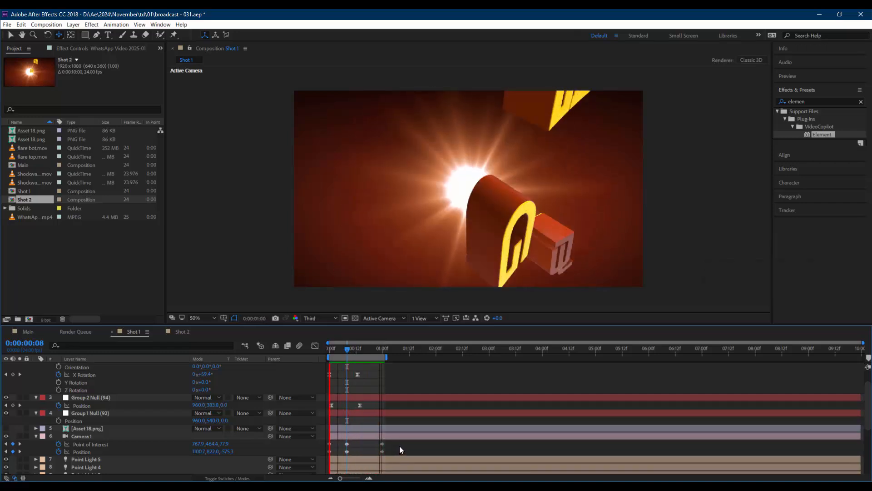
{"action": "key", "text": "space"}
{"action": "key", "text": "space"}
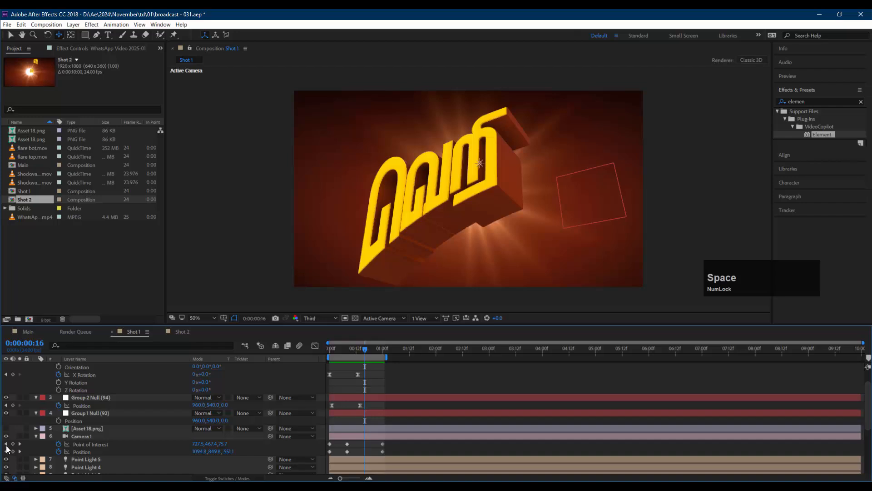
Orbit Camera 1 at Shot 1's 1-second keyframe to face the letters more frontally, and preview from the start
{"action": "left_click", "coordinate": [20, 444]}
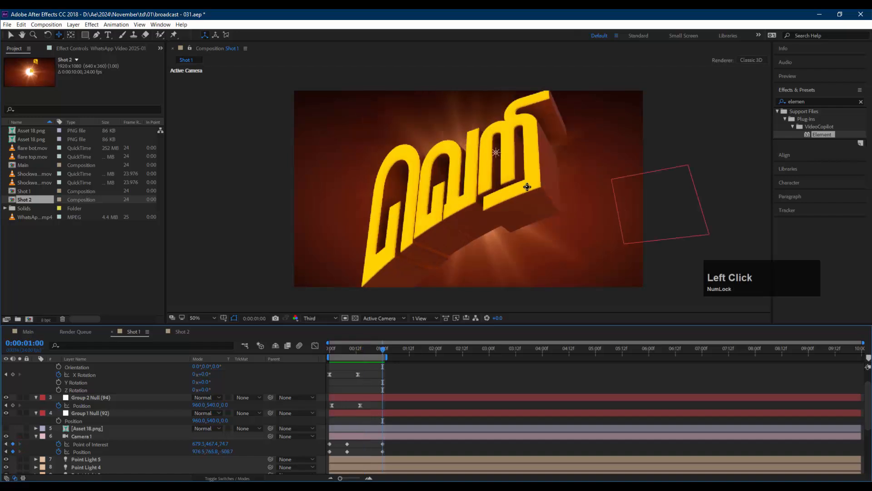
{"action": "key", "text": "c"}
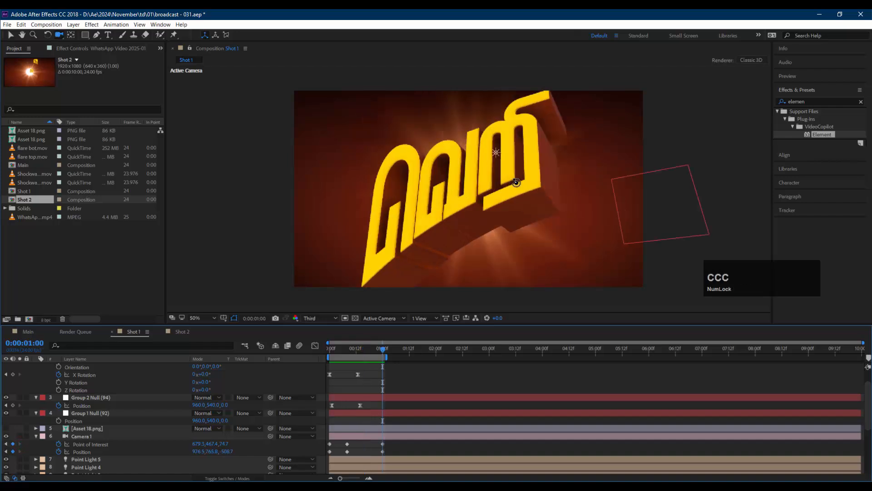
{"action": "left_click_drag", "start_coordinate": [521, 182], "coordinate": [531, 181]}
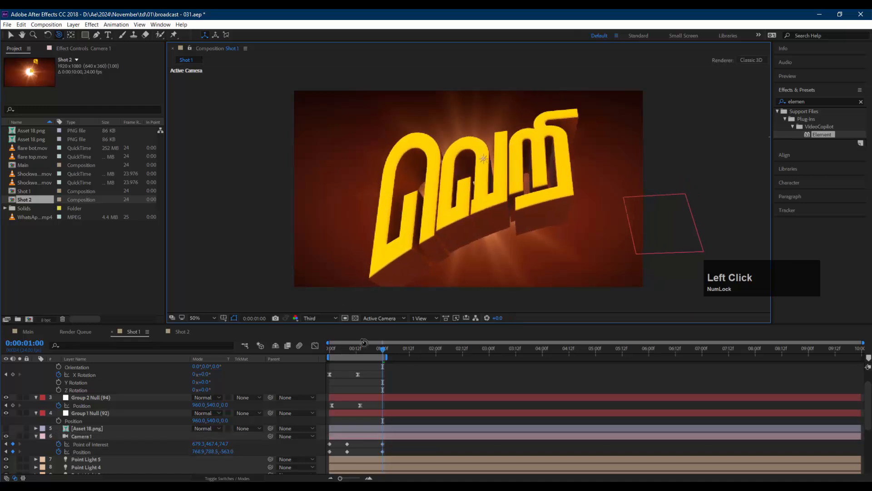
{"action": "left_click_drag", "start_coordinate": [349, 352], "coordinate": [321, 350]}
{"action": "key", "text": "space"}
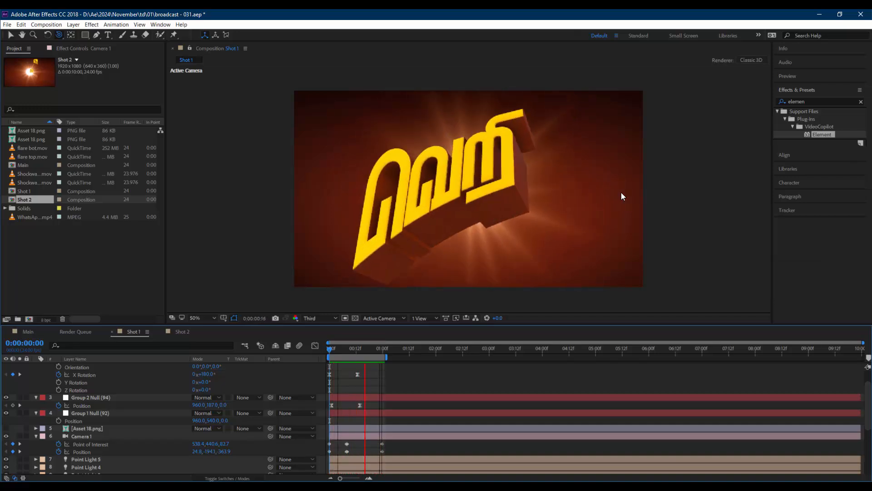
{"action": "key", "text": "space"}
Play back Shot 2 and Shot 1 in turn to compare their letter and camera animation
{"action": "left_click", "coordinate": [183, 331]}
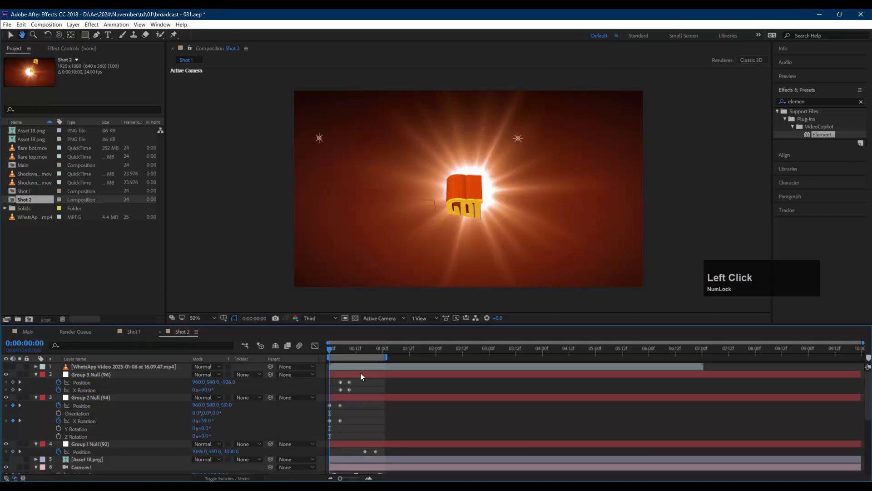
{"action": "key", "text": "space"}
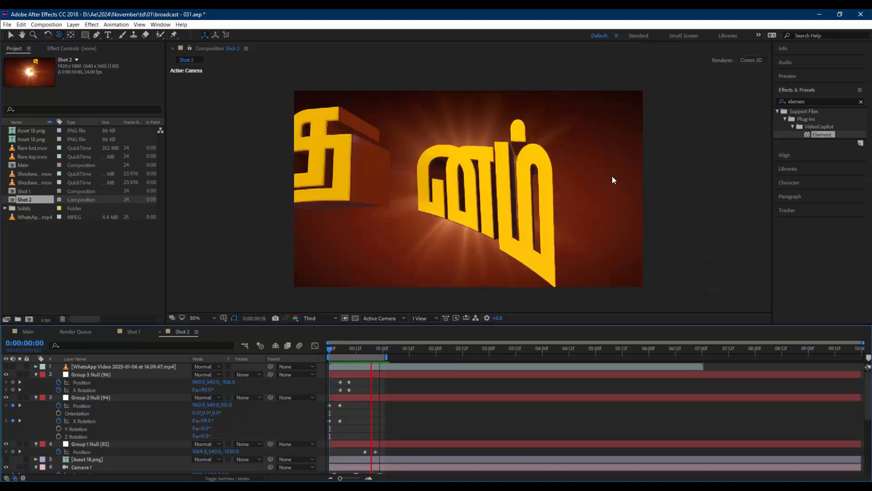
{"action": "left_click", "coordinate": [136, 331]}
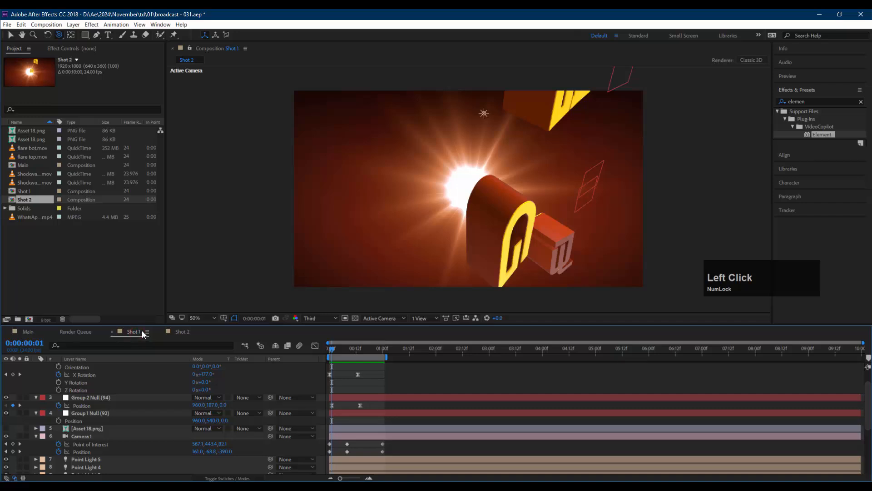
{"action": "key", "text": "space"}
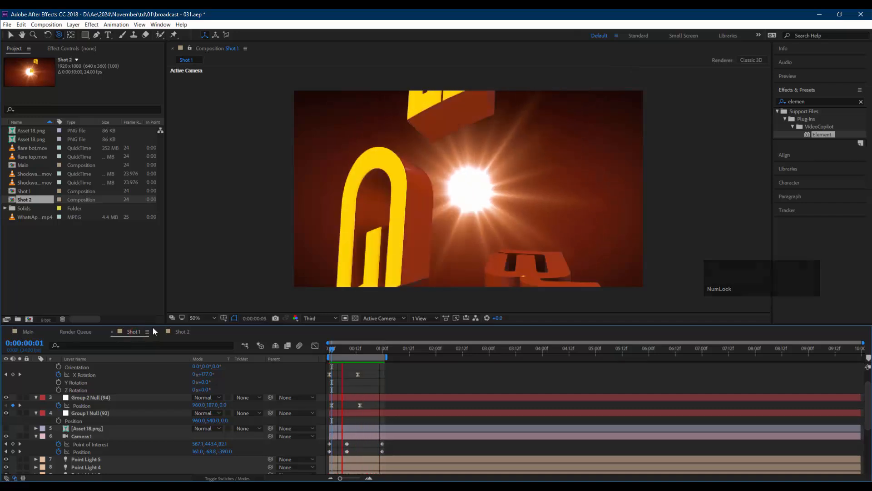
{"action": "key", "text": "space"}
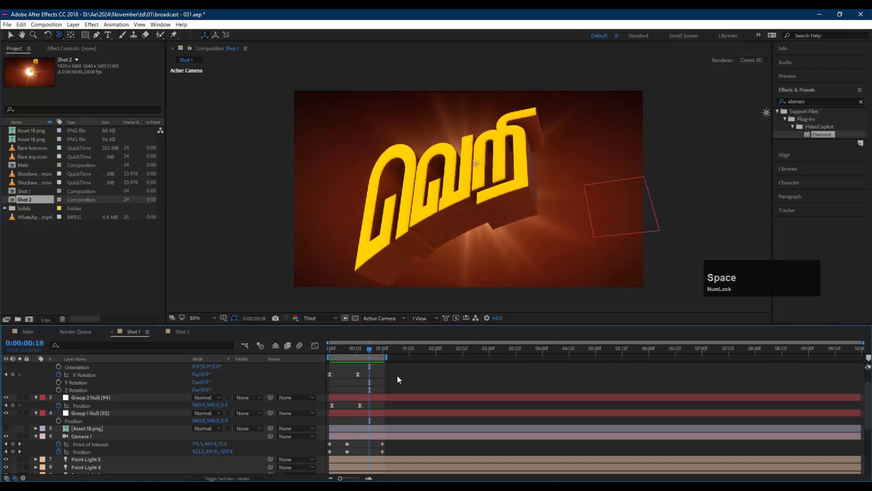
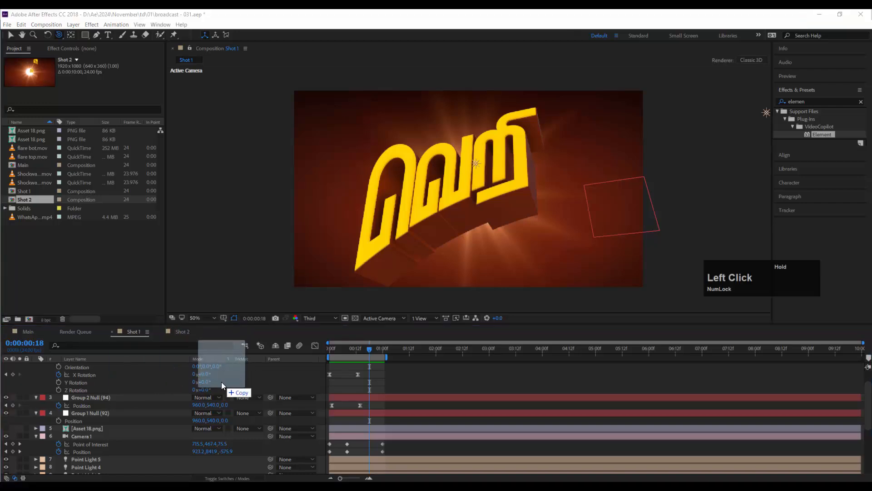
Import Welding_Ceiling_02.mov as the top layer of Shot 1 and view its sparks at frame 11
{"action": "left_click", "coordinate": [265, 388]}
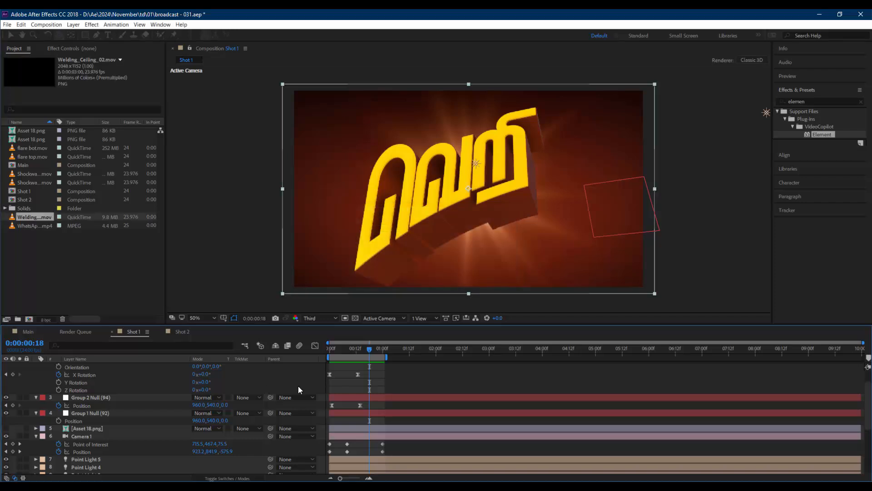
{"action": "scroll", "coordinate": [378, 385], "scroll_direction": "up", "scroll_amount": 2}
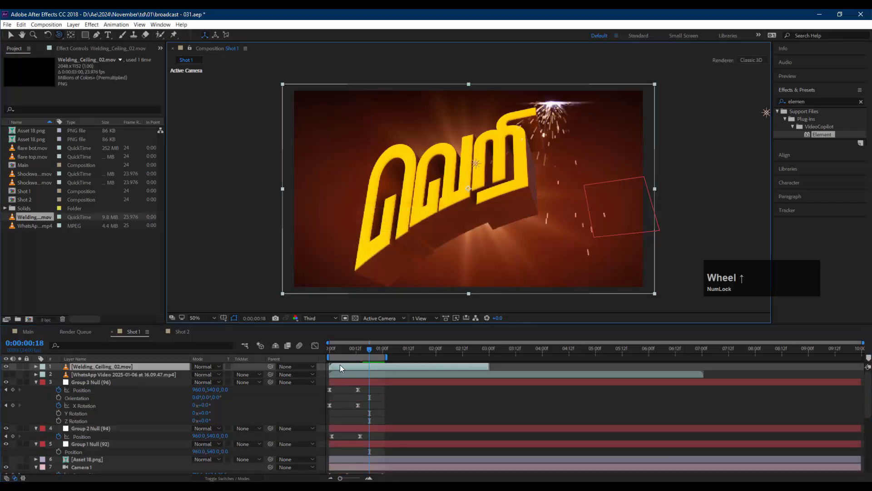
{"action": "left_click", "coordinate": [340, 365]}
{"action": "left_click_drag", "start_coordinate": [345, 348], "coordinate": [354, 348]}
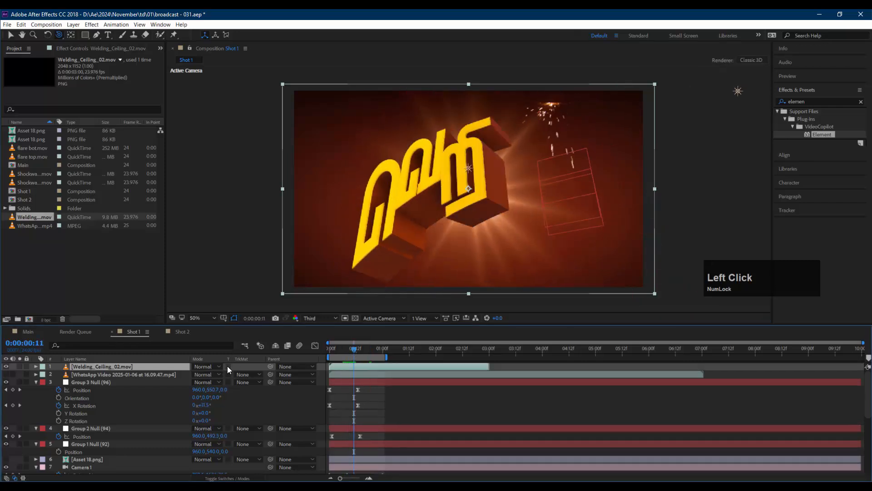
Make the Welding_Ceiling_02.mov layer 3D and scale it down to 46%
{"action": "left_click", "coordinate": [242, 477]}
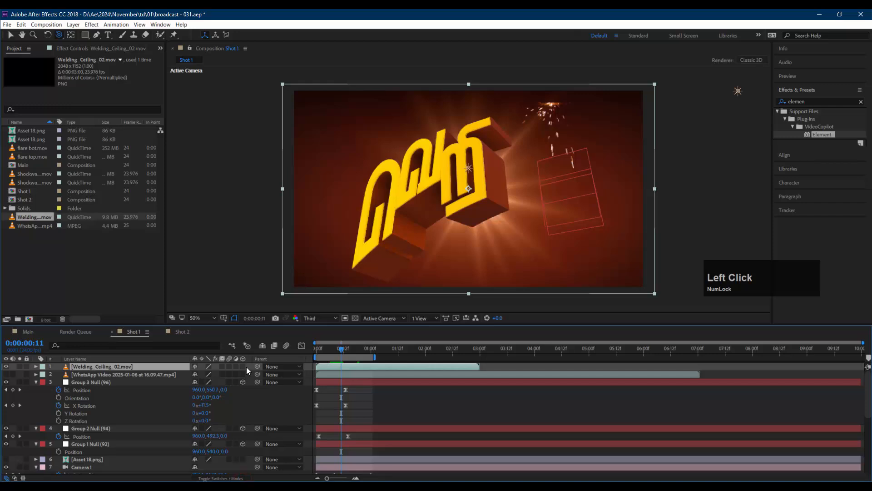
{"action": "left_click", "coordinate": [244, 366]}
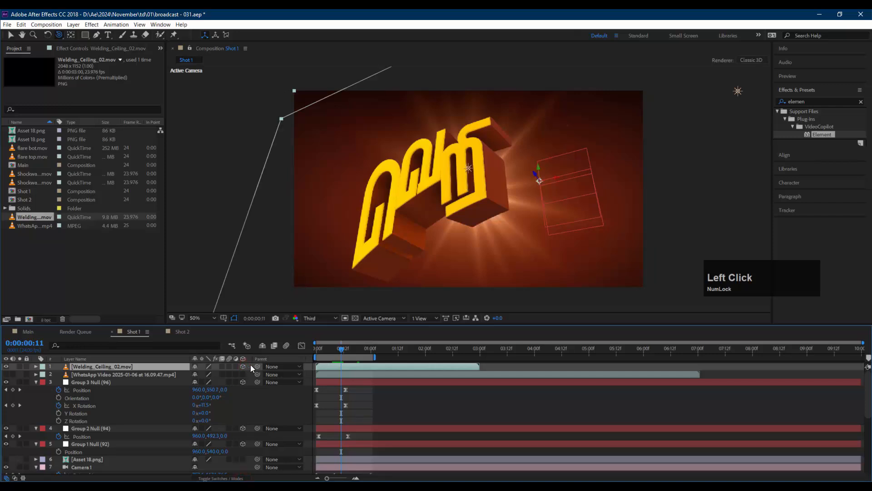
{"action": "key", "text": "s"}
{"action": "left_click_drag", "start_coordinate": [230, 374], "coordinate": [206, 374]}
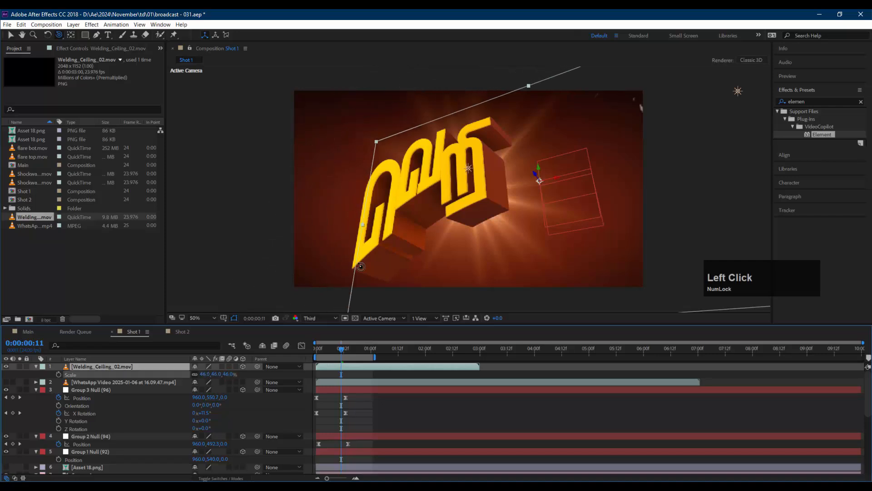
Undo the accidental camera orbit and move the welding sparks layer down and left across the letters
{"action": "left_click_drag", "start_coordinate": [466, 240], "coordinate": [486, 233]}
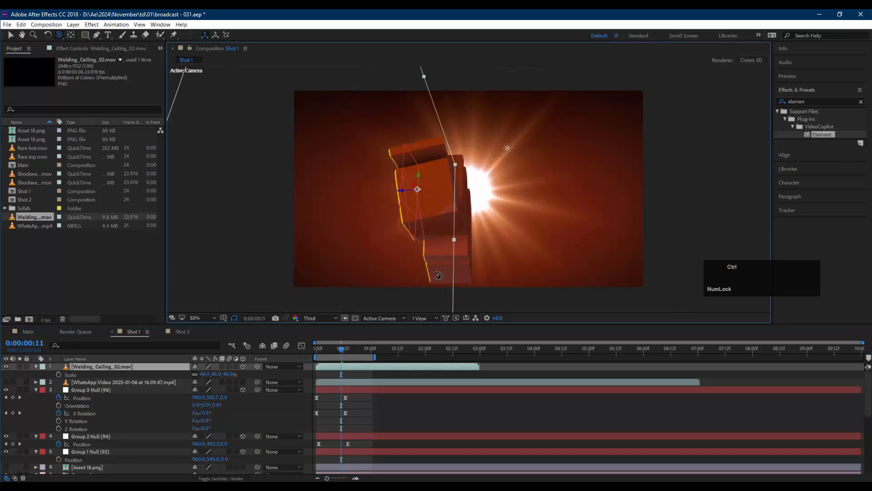
{"action": "key", "text": "ctrl+z"}
{"action": "key", "text": "v"}
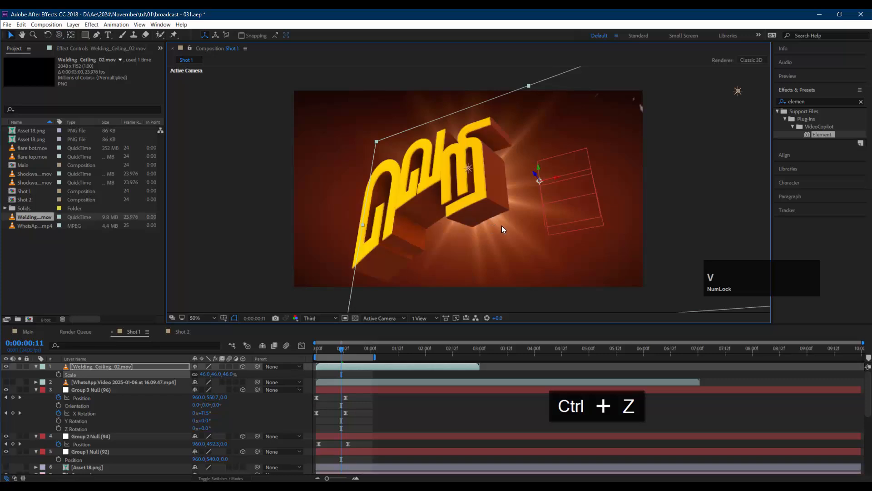
{"action": "left_click_drag", "start_coordinate": [501, 226], "coordinate": [352, 280]}
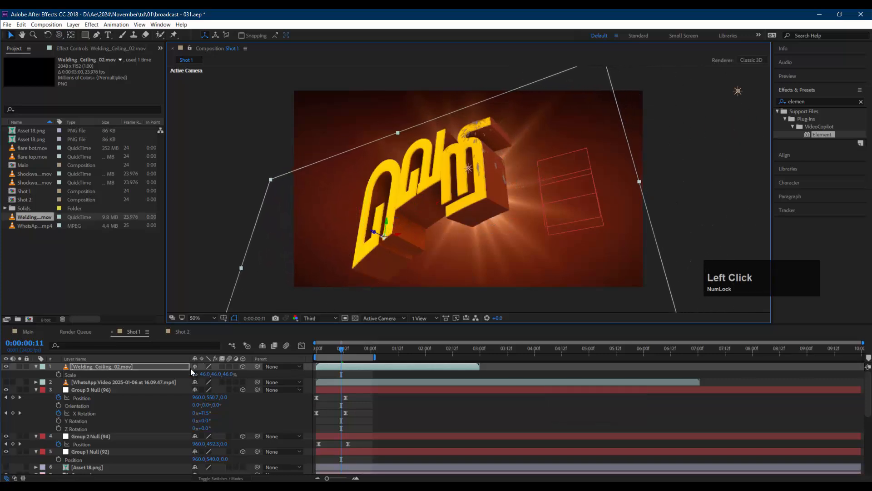
Turn off Accepts Lights in the Welding_Ceiling_02.mov layer's material options
{"action": "left_click", "coordinate": [170, 368]}
{"action": "key", "text": "a"}
{"action": "key", "text": "a"}
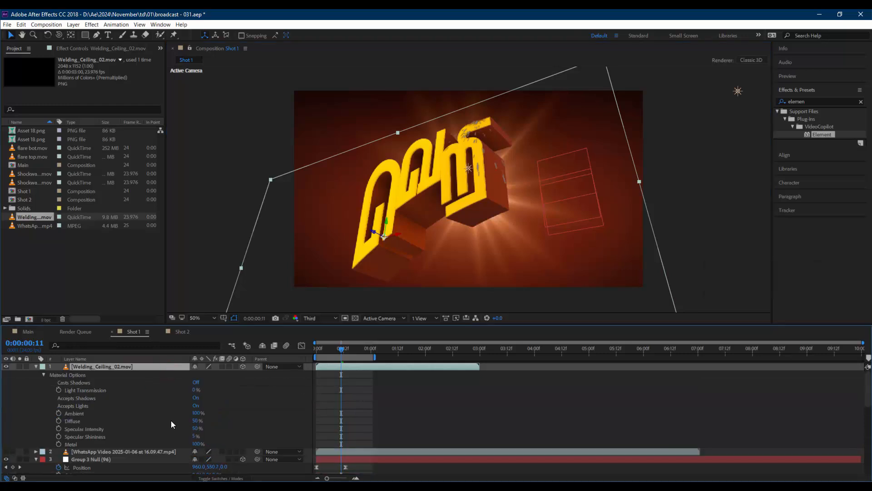
{"action": "left_click", "coordinate": [196, 407]}
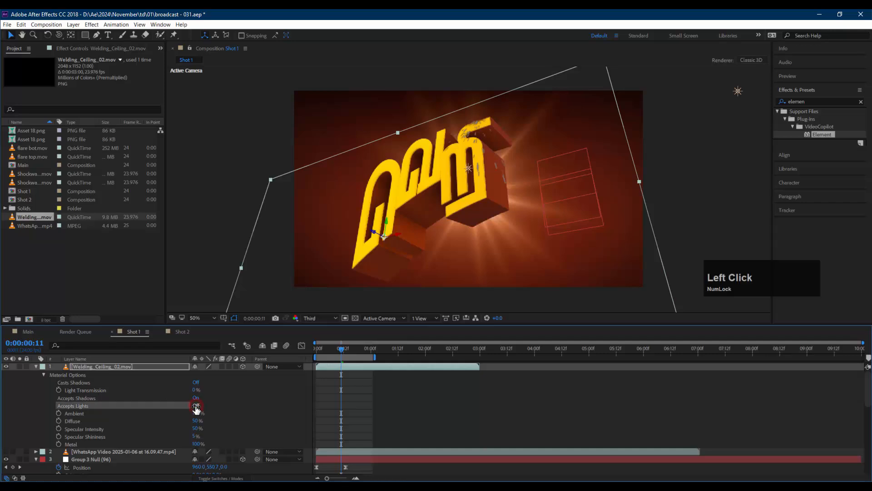
{"action": "left_click", "coordinate": [34, 366]}
{"action": "left_click", "coordinate": [105, 367]}
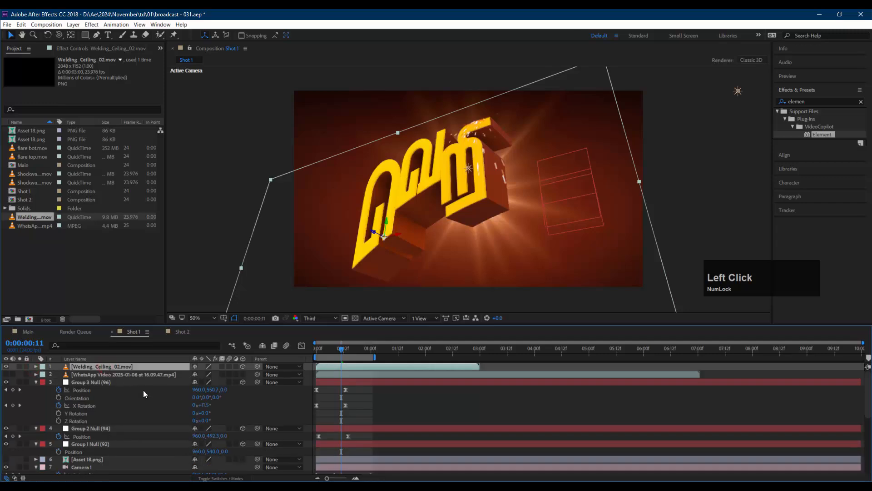
Set the sparks layer's Z Rotation to 86° and its scale to 37%, repositioning it over the letters
{"action": "key", "text": "r"}
{"action": "left_click_drag", "start_coordinate": [205, 399], "coordinate": [243, 394]}
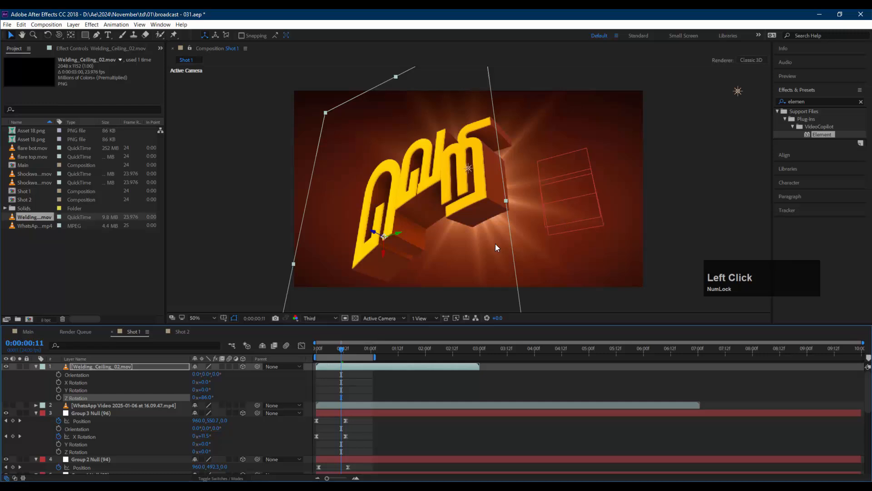
{"action": "left_click_drag", "start_coordinate": [460, 167], "coordinate": [449, 99]}
{"action": "key", "text": "s"}
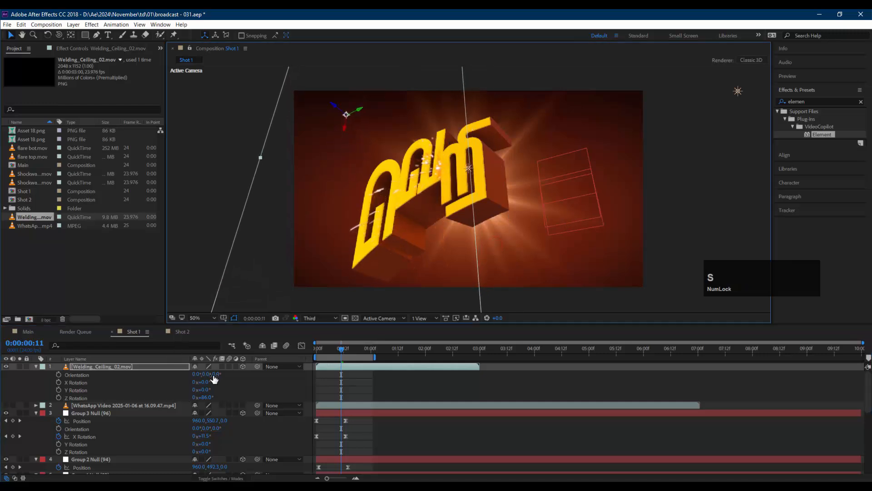
{"action": "left_click_drag", "start_coordinate": [228, 375], "coordinate": [223, 373]}
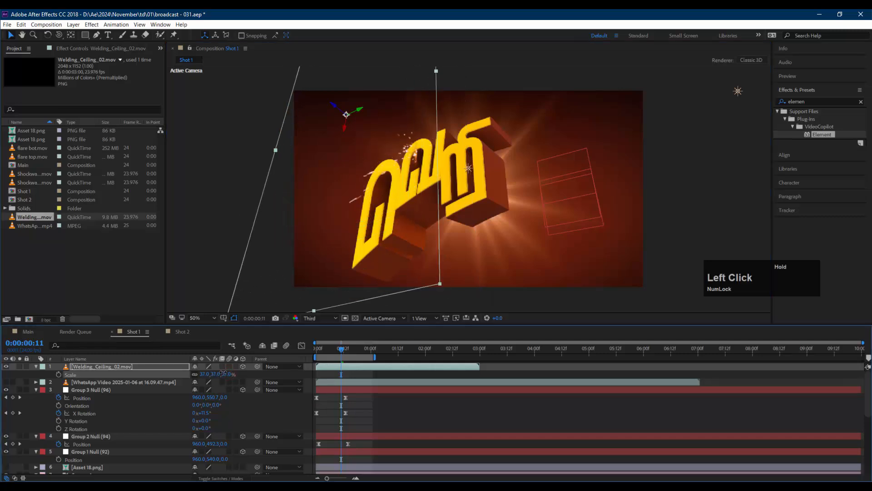
{"action": "left_click_drag", "start_coordinate": [420, 176], "coordinate": [438, 194]}
Preview Shot 1 from the start, and at frame 18 reposition the sparks layer to about 587, 353, -85
{"action": "left_click", "coordinate": [313, 349]}
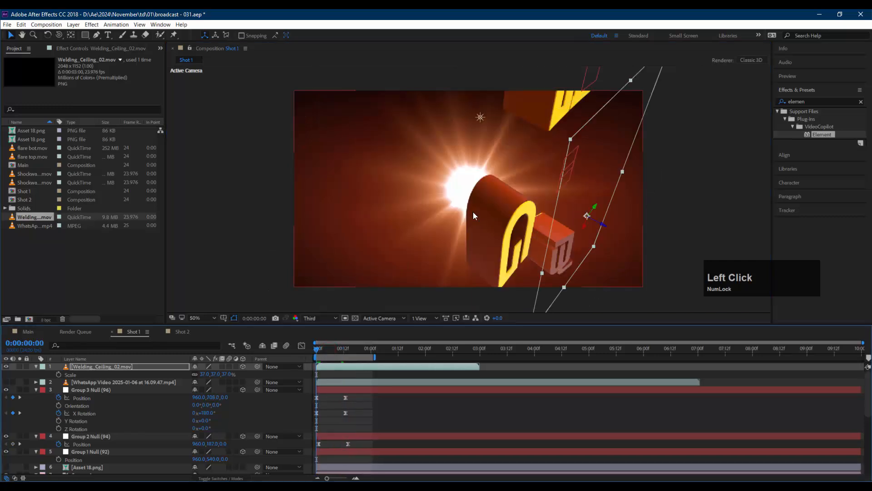
{"action": "key", "text": "space"}
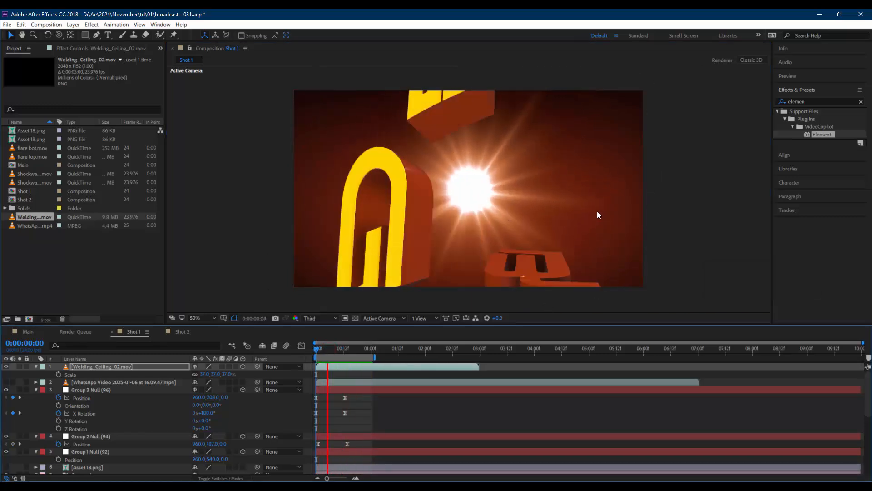
{"action": "key", "text": "space"}
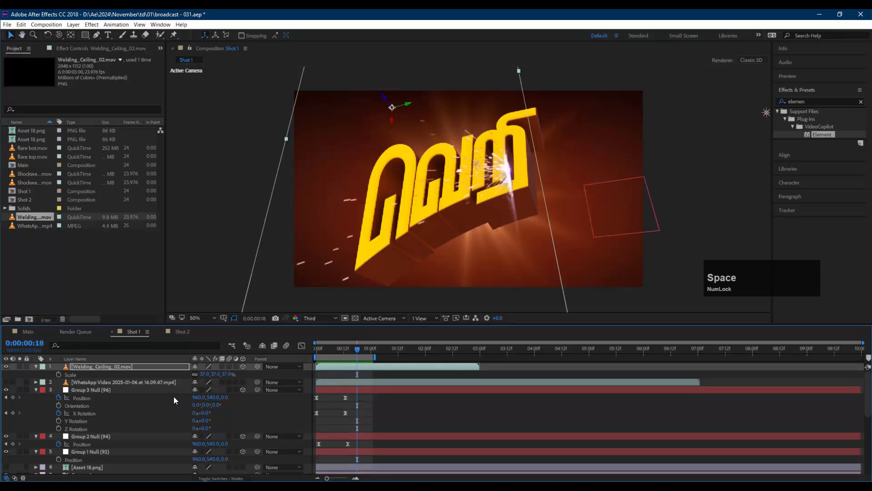
{"action": "key", "text": "p"}
{"action": "left_click", "coordinate": [229, 375]}
{"action": "left_click_drag", "start_coordinate": [234, 374], "coordinate": [470, 170]}
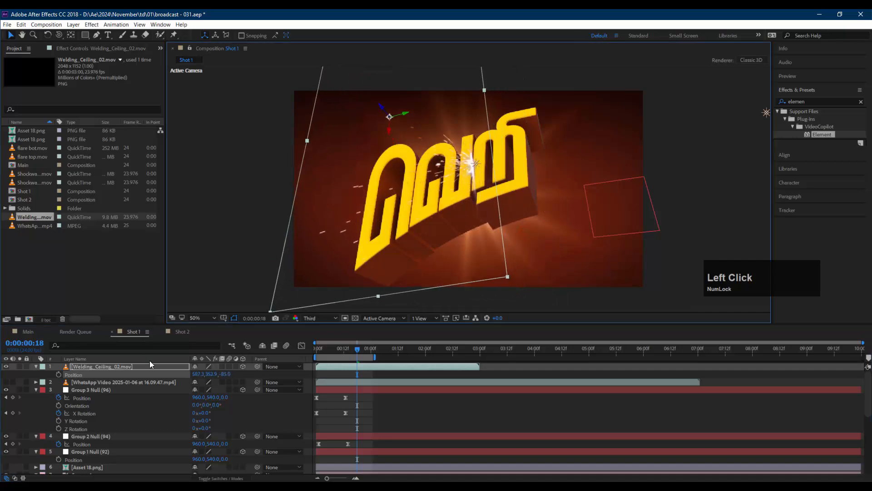
Set the sparks layer's Z Rotation to 95° and shift it up and right to about 619, 322, -92
{"action": "key", "text": "shift+r"}
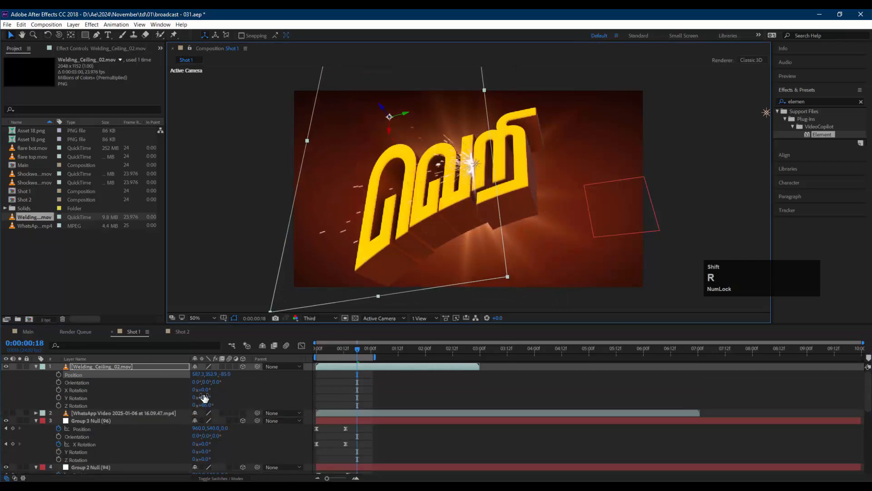
{"action": "left_click_drag", "start_coordinate": [205, 407], "coordinate": [209, 408]}
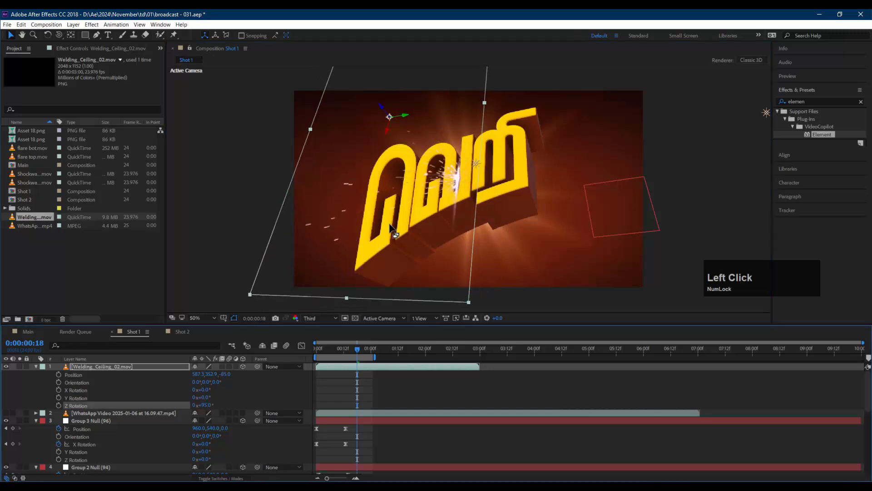
{"action": "left_click_drag", "start_coordinate": [448, 187], "coordinate": [463, 171]}
Check the sparks frame by frame up to 1 second and reposition the layer there to about 607, 293, -43
{"action": "key", "text": "Page_Down"}
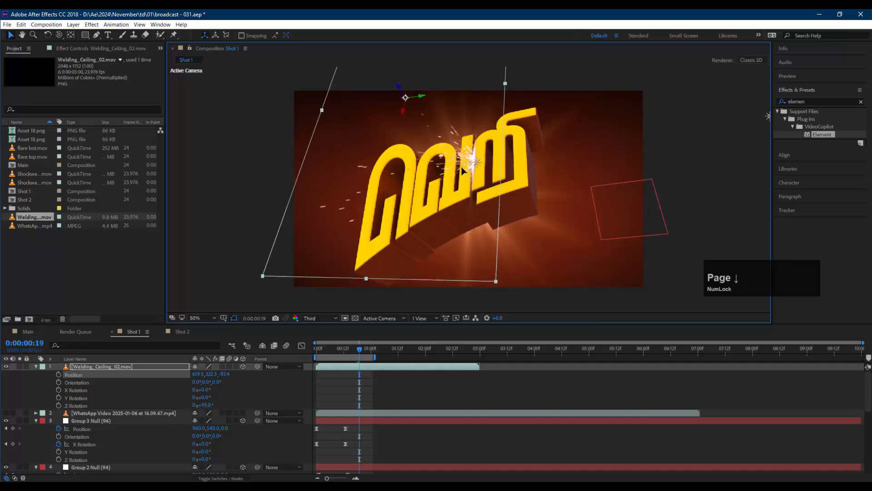
{"action": "key", "text": "Page_Down"}
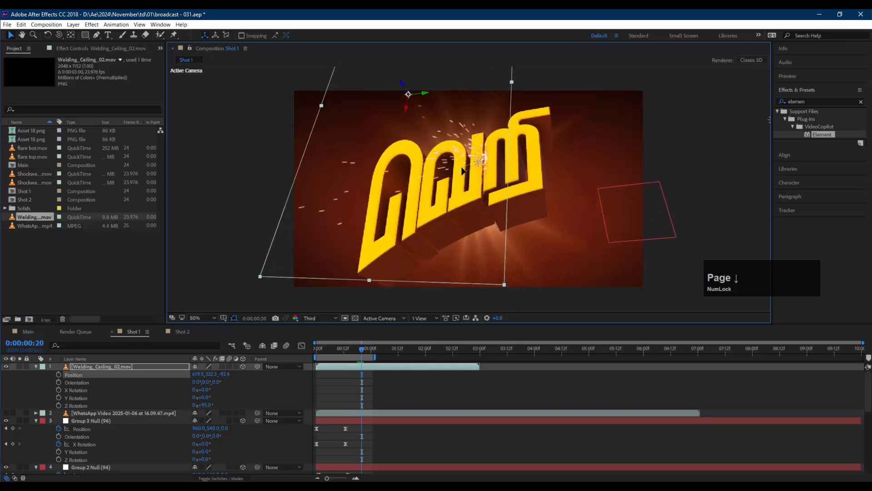
{"action": "key", "text": "Page_Down"}
{"action": "key", "text": "Page_Down"}
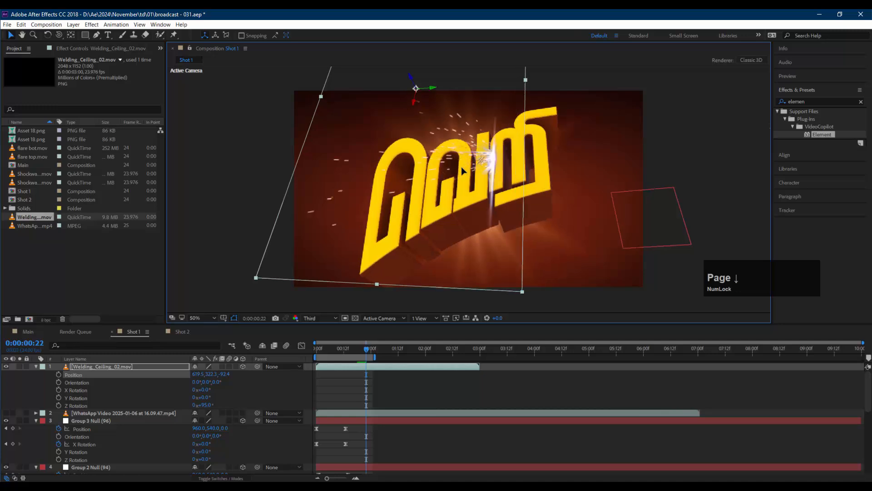
{"action": "key", "text": "Page_Down"}
{"action": "key", "text": "Page_Down"}
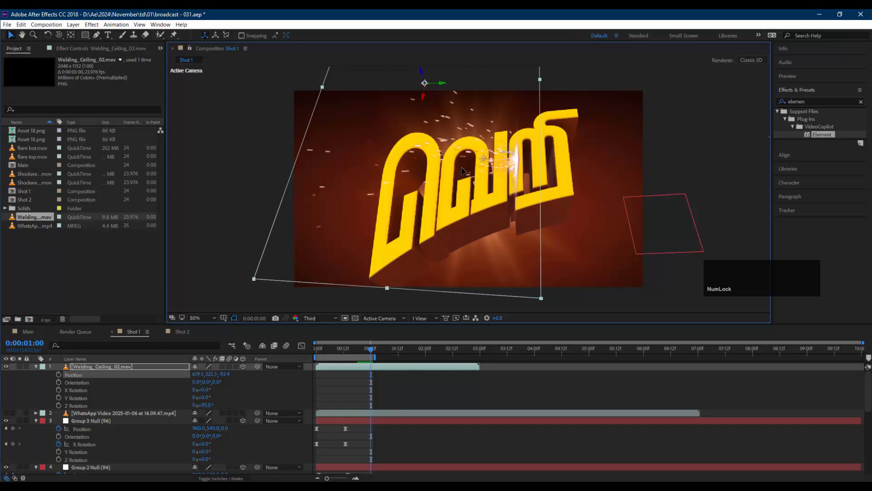
{"action": "left_click_drag", "start_coordinate": [229, 371], "coordinate": [266, 307]}
{"action": "left_click_drag", "start_coordinate": [524, 184], "coordinate": [514, 168]}
Step backward frame by frame from 1 second to frame 12 to examine how the sparks sit against the letters
{"action": "key", "text": "Page_Up"}
{"action": "key", "text": "Page_Up"}
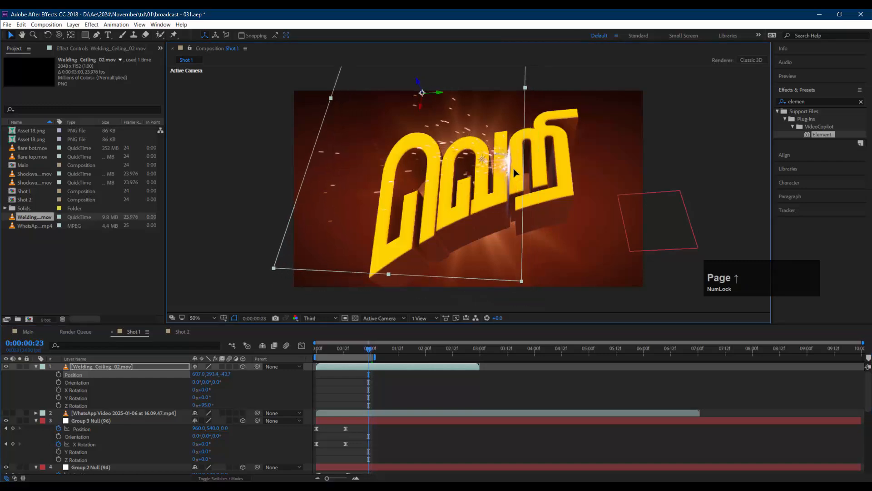
{"action": "key", "text": "Page_Up"}
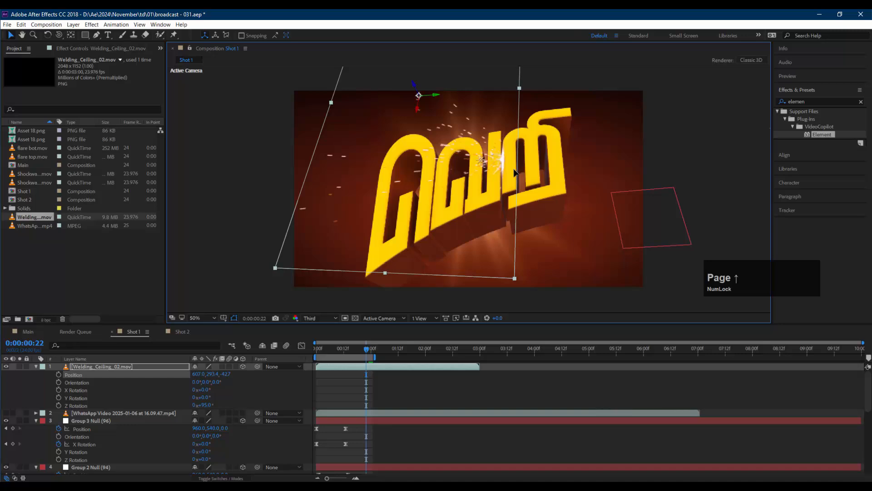
{"action": "key", "text": "Page_Up"}
{"action": "key", "text": "Page_Up"}
{"action": "key", "text": "Page_Up"}
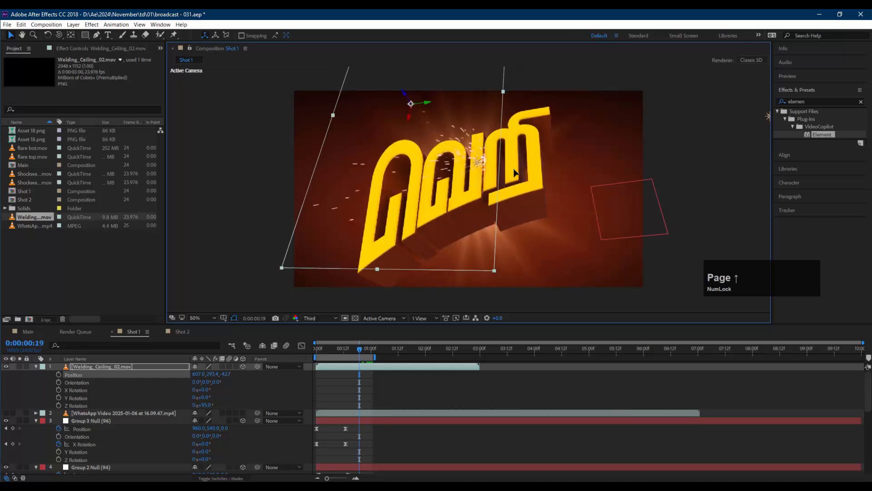
{"action": "key", "text": "Page_Up"}
{"action": "key", "text": "Page_Up"}
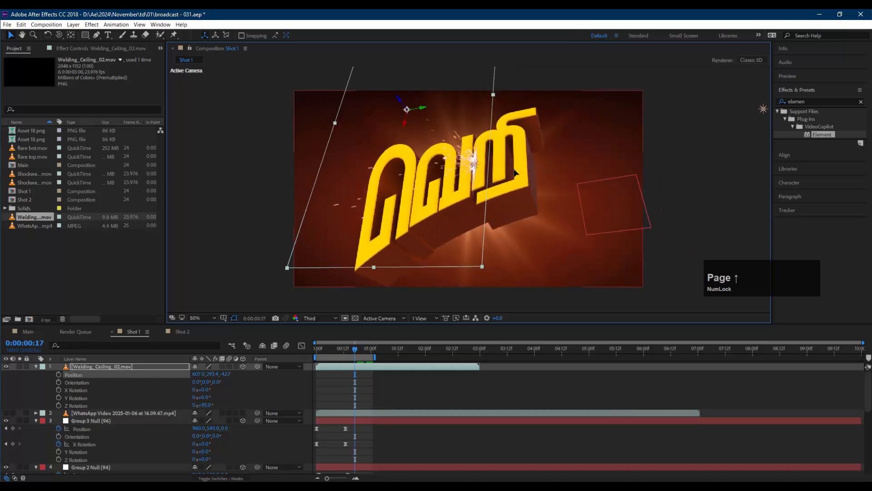
{"action": "key", "text": "Page_Up"}
{"action": "key", "text": "Page_Up"}
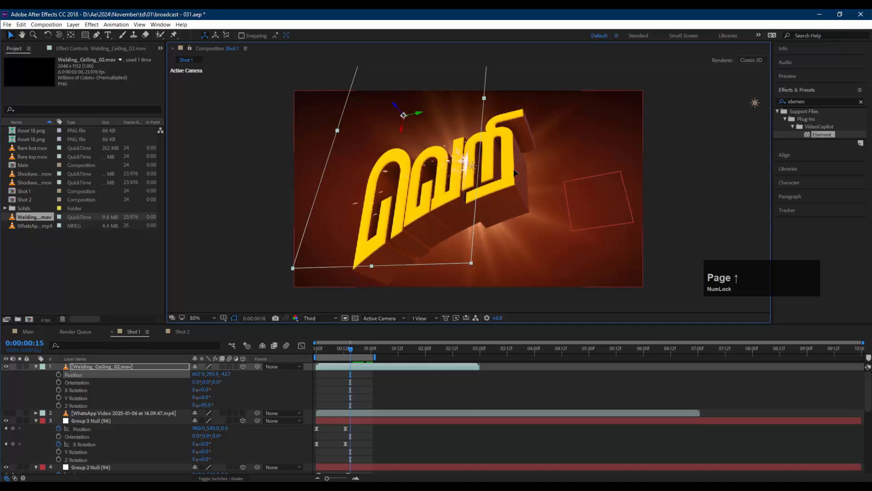
{"action": "key", "text": "Page_Up"}
{"action": "key", "text": "Page_Up"}
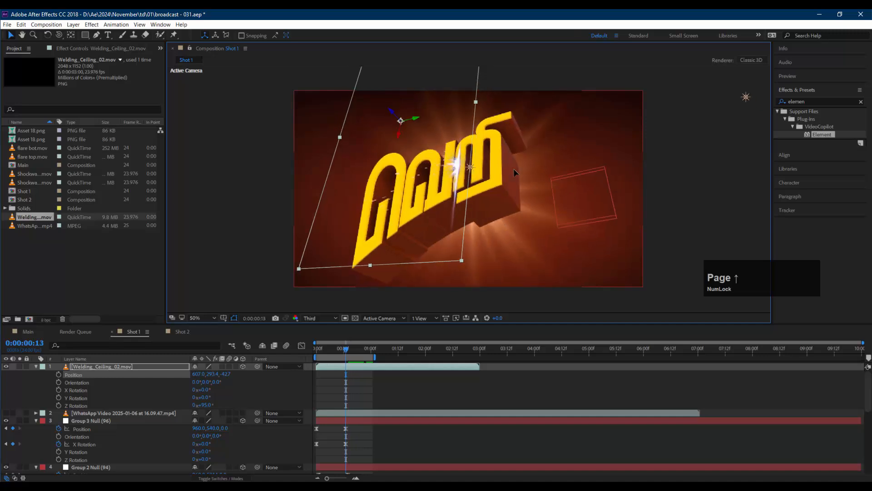
{"action": "key", "text": "Page_Up"}
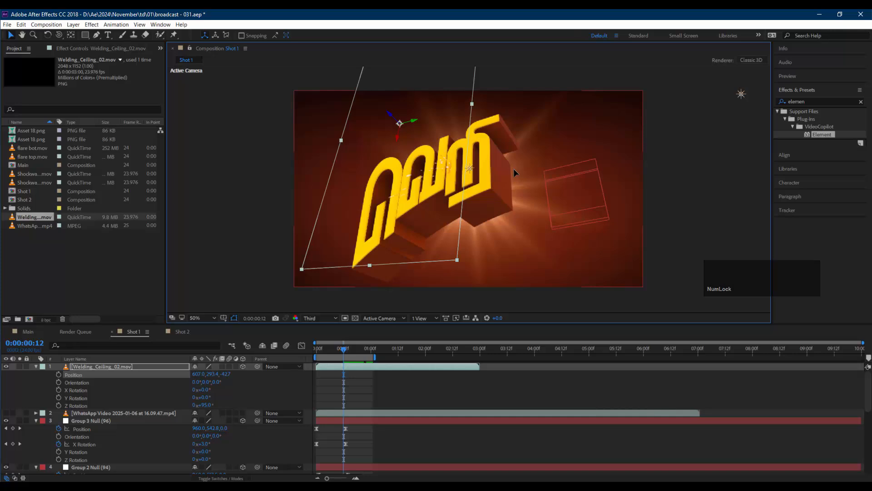
Set the sparks layer's Z position to 0 and shift the layer up and left to about 584, 276, -22
{"action": "left_click", "coordinate": [229, 374]}
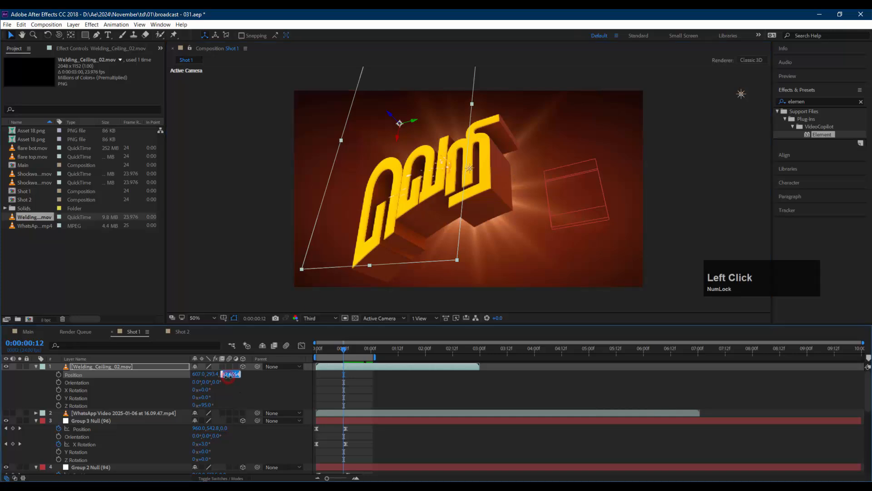
{"action": "type", "text": "0"}
{"action": "key", "text": "Return"}
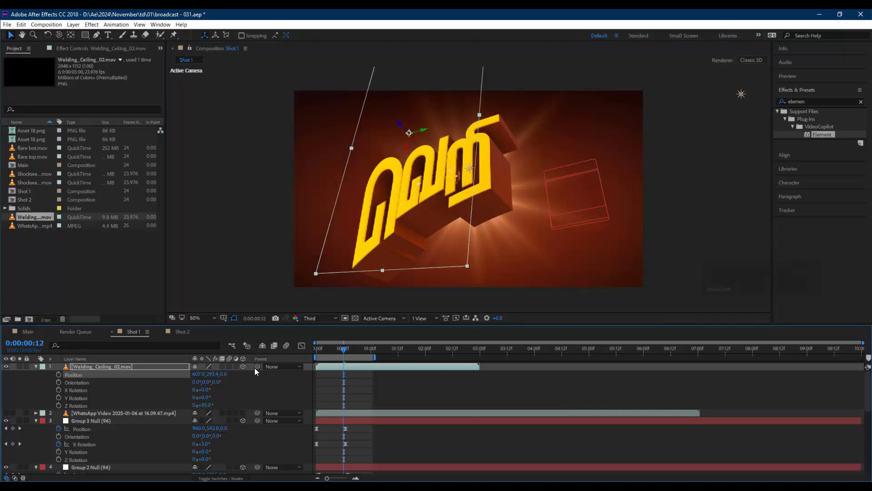
{"action": "left_click", "coordinate": [459, 189]}
{"action": "left_click_drag", "start_coordinate": [459, 188], "coordinate": [445, 179]}
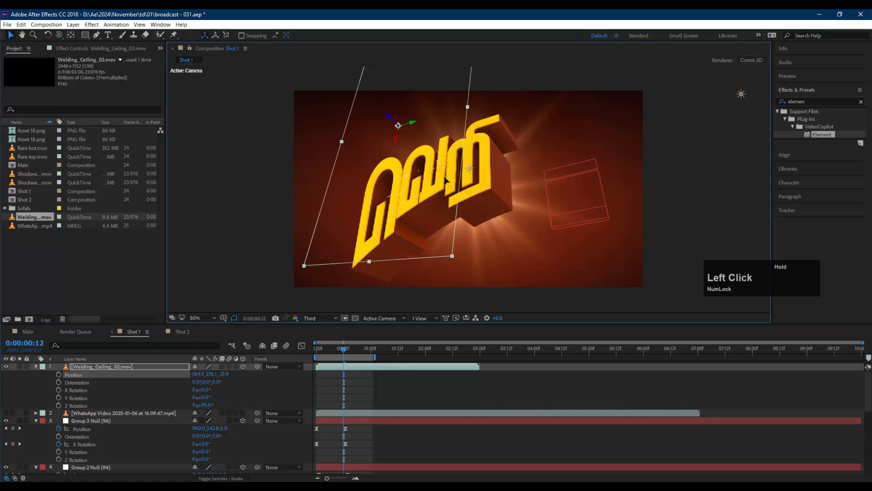
Check the sparks frame by frame up to frame 21, repositioning the layer to about 598, 278, -17 at frame 18
{"action": "key", "text": "Page_Down"}
{"action": "key", "text": "Page_Down"}
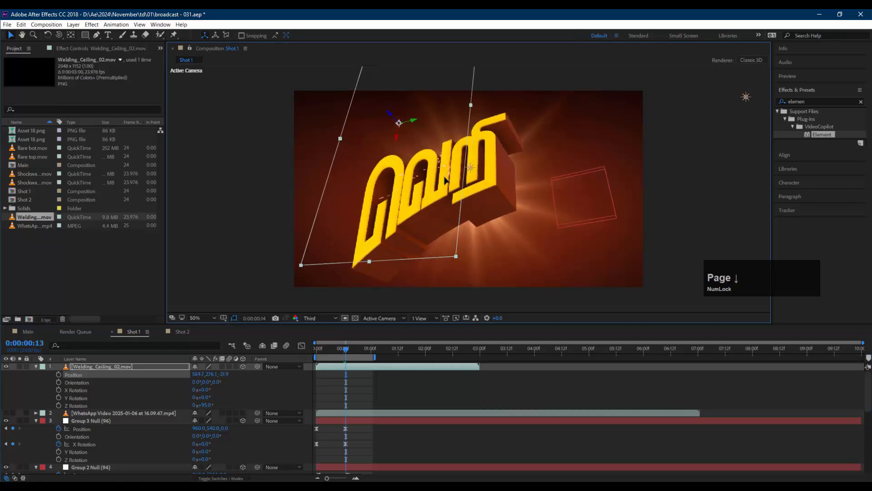
{"action": "key", "text": "Page_Down"}
{"action": "key", "text": "Page_Down"}
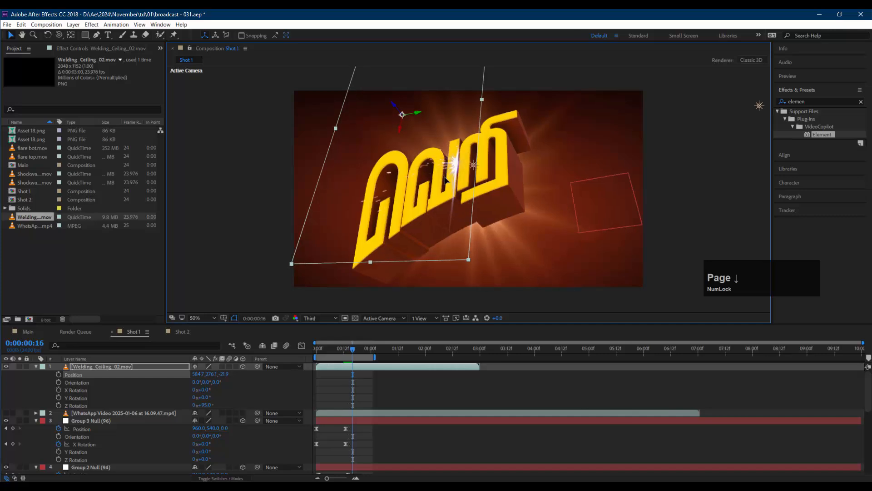
{"action": "key", "text": "Page_Down"}
{"action": "key", "text": "Page_Down"}
{"action": "key", "text": "Page_Down"}
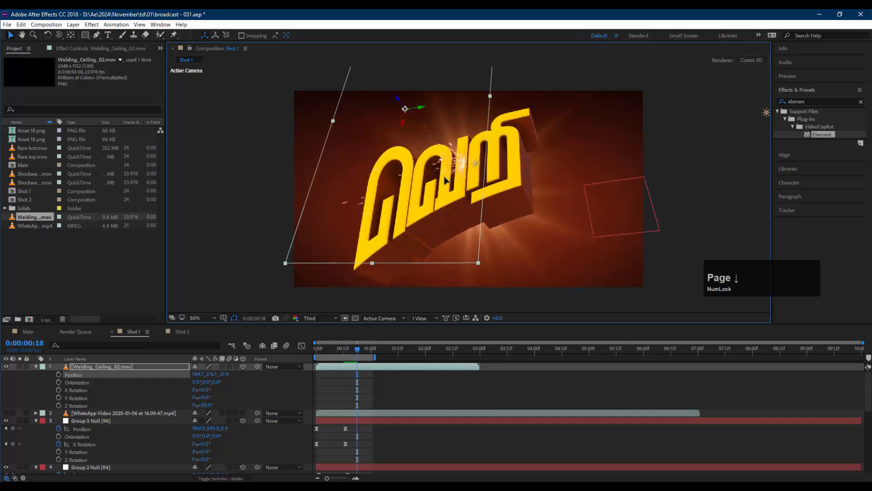
{"action": "left_click_drag", "start_coordinate": [464, 146], "coordinate": [471, 150]}
{"action": "key", "text": "Page_Down"}
{"action": "key", "text": "Page_Down"}
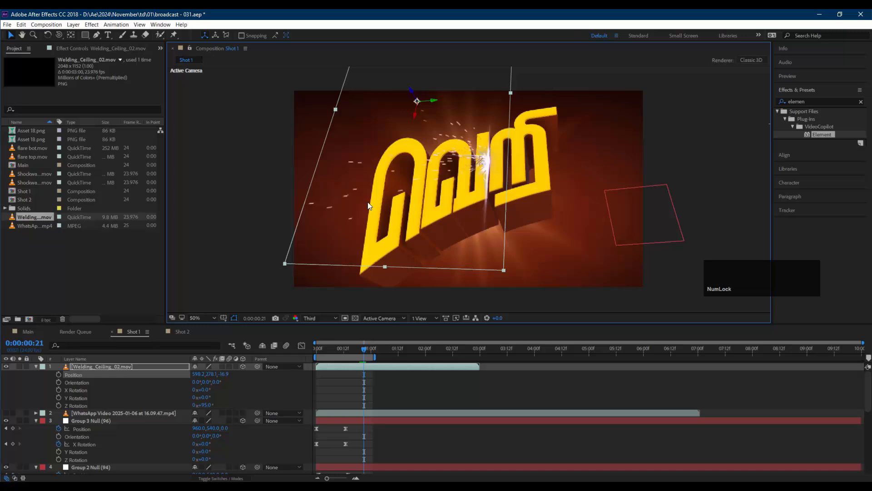
Duplicate the welding sparks layer at frame 21 and show the copy's rotation properties
{"action": "left_click", "coordinate": [147, 368]}
{"action": "key", "text": "ctrl+d"}
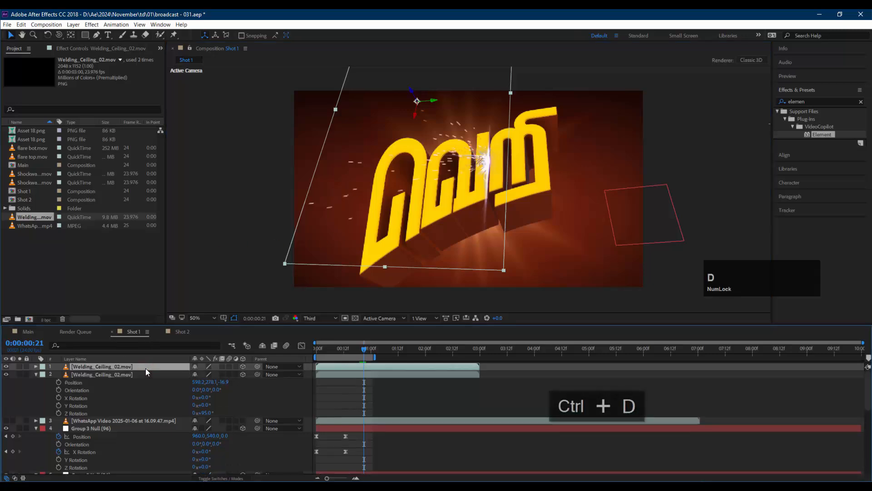
{"action": "key", "text": "r"}
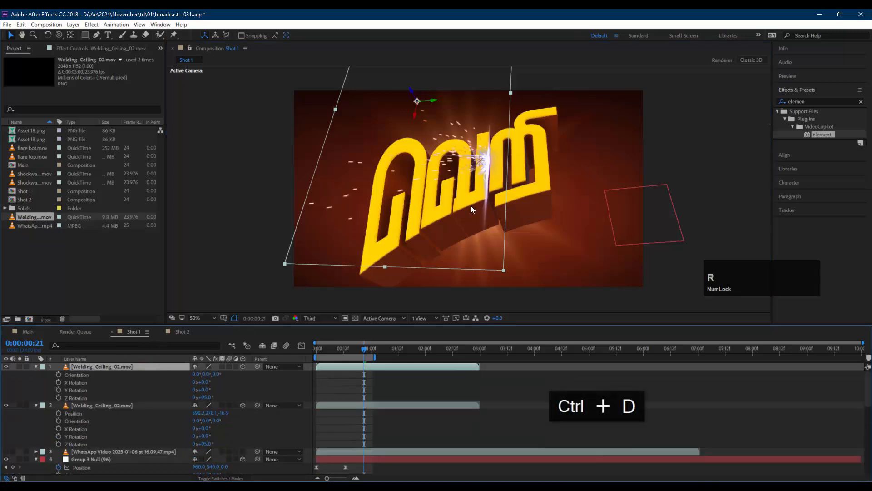
Tilt the duplicated sparks layer with the Rotation tool to an orientation of about 333°, 358°, 360°, undoing unwanted turns
{"action": "key", "text": "w"}
{"action": "left_click_drag", "start_coordinate": [496, 172], "coordinate": [483, 157]}
{"action": "key", "text": "ctrl+z"}
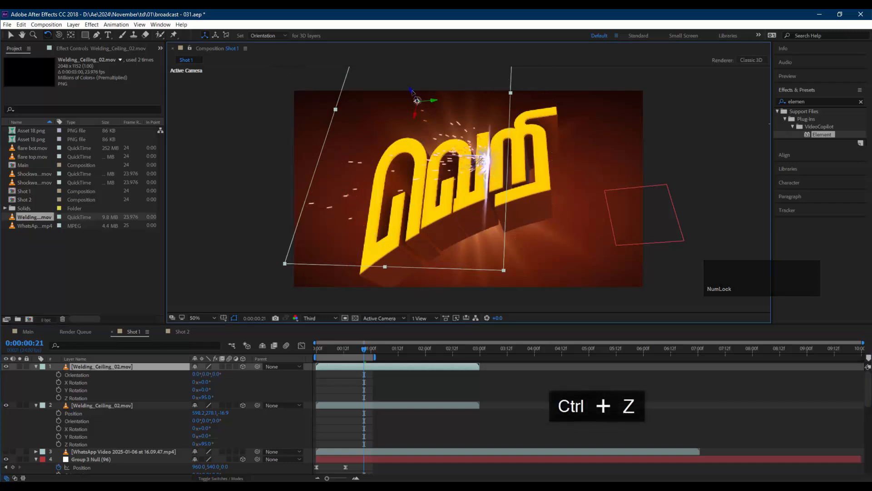
{"action": "left_click_drag", "start_coordinate": [410, 91], "coordinate": [431, 104]}
{"action": "key", "text": "ctrl+z"}
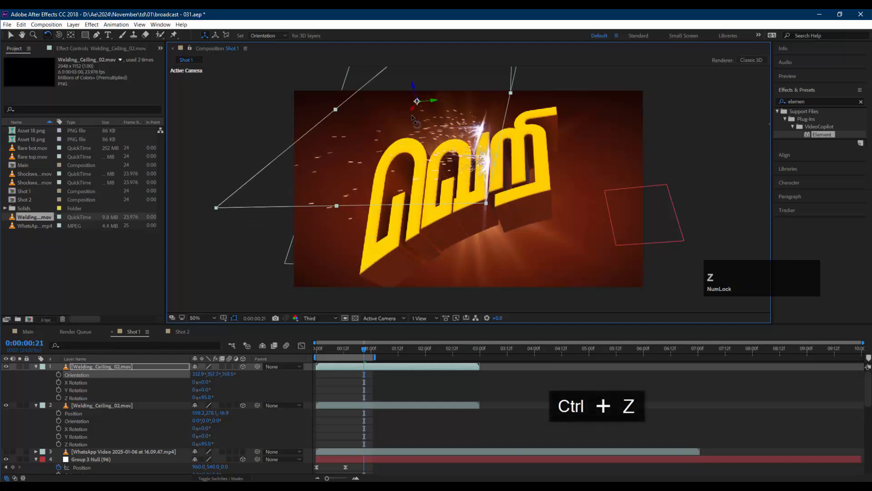
Replace the top Welding_Ceiling_02.mov layer's tilt with a Z orientation of about 176.7° and place its sparks at the gap between the first two letters
{"action": "key", "text": "ctrl+z"}
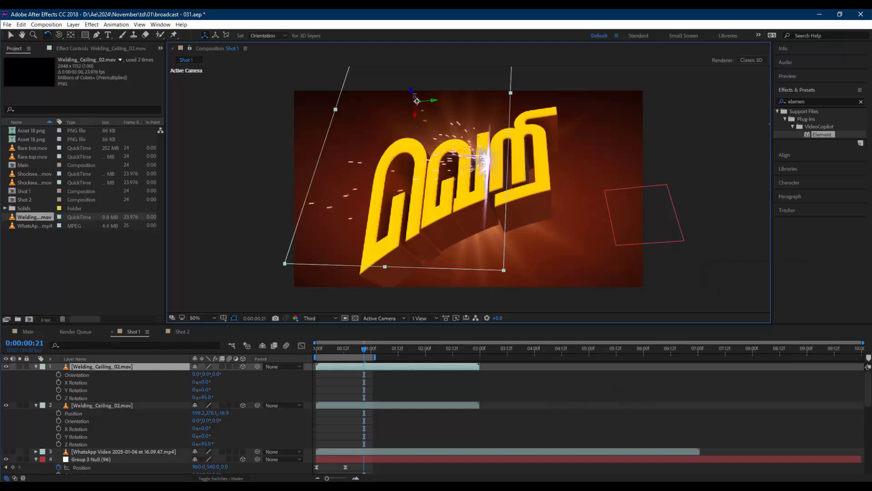
{"action": "left_click_drag", "start_coordinate": [421, 107], "coordinate": [487, 286]}
{"action": "key", "text": "v"}
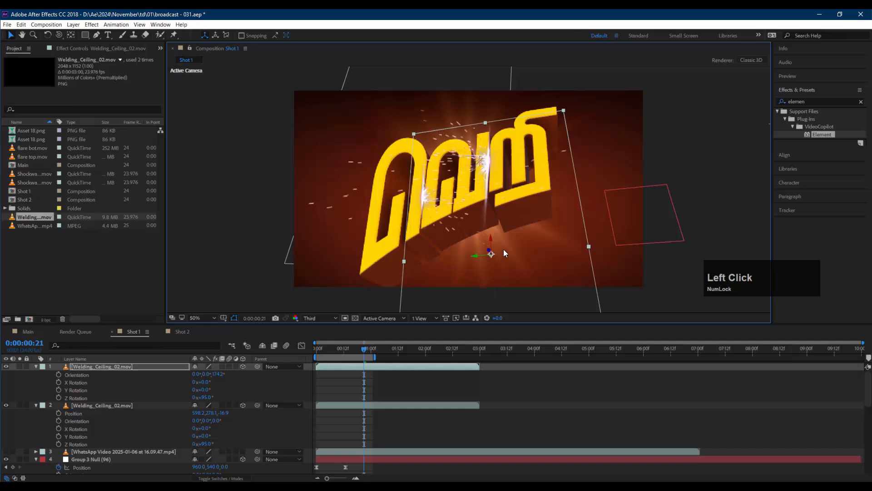
{"action": "key", "text": "w"}
{"action": "left_click_drag", "start_coordinate": [490, 253], "coordinate": [492, 255]}
{"action": "key", "text": "v"}
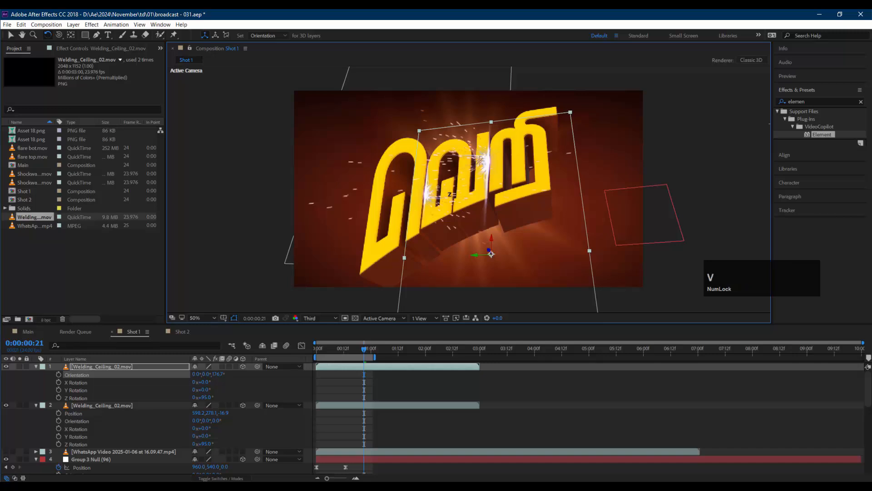
{"action": "left_click_drag", "start_coordinate": [451, 196], "coordinate": [448, 195]}
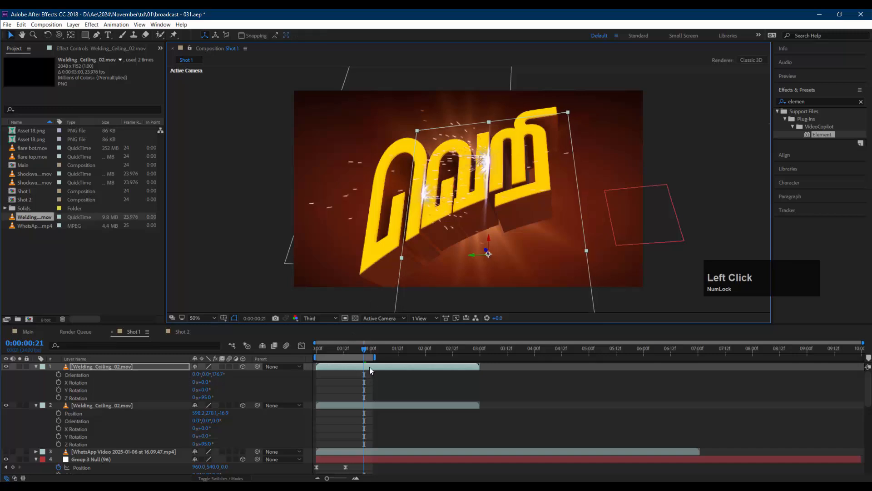
Shift the top Welding_Ceiling_02.mov layer about 6 frames later in time and preview the shot from the beginning
{"action": "left_click_drag", "start_coordinate": [369, 367], "coordinate": [382, 367]}
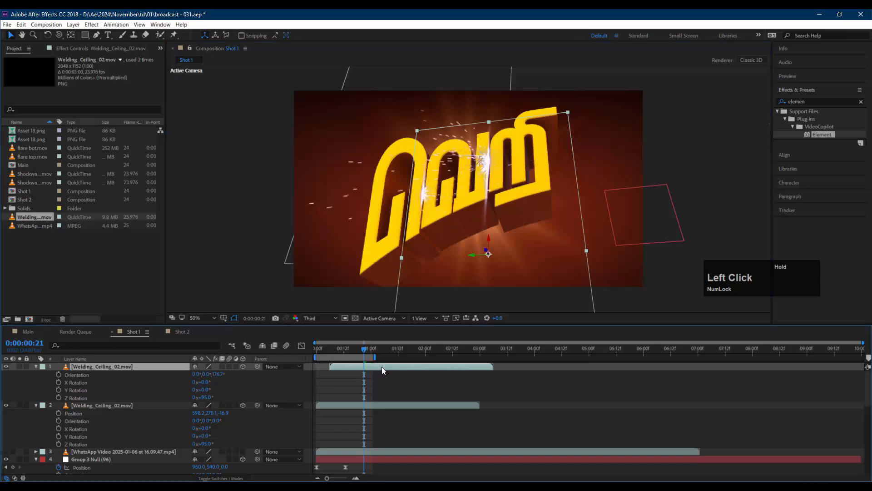
{"action": "left_click", "coordinate": [321, 349]}
{"action": "key", "text": "space"}
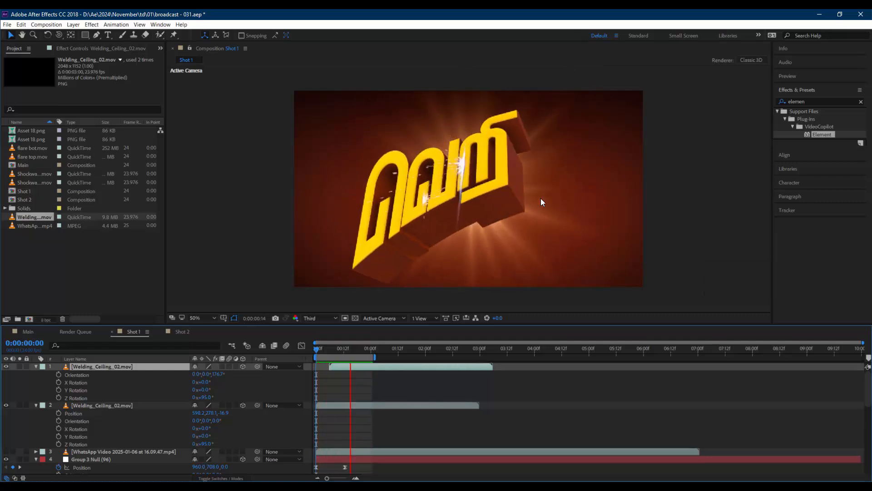
{"action": "key", "text": "space"}
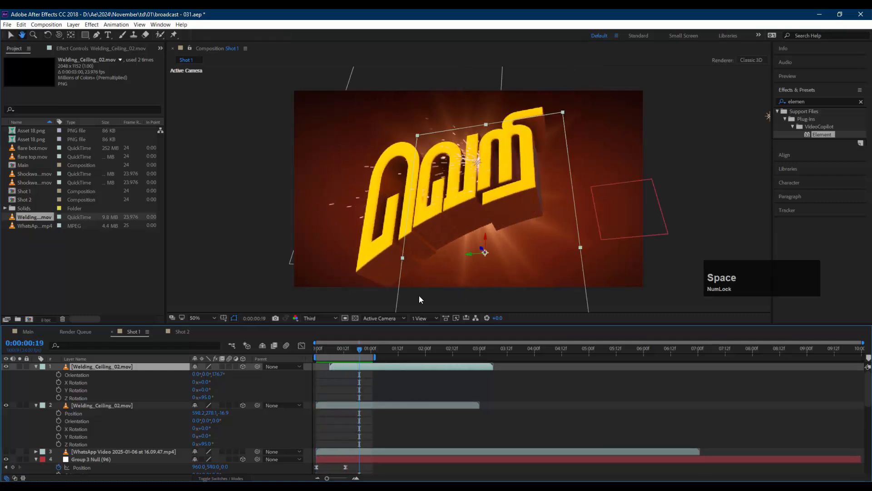
At frame 15, move the top sparks layer onto the gap between the first and second letters
{"action": "left_click_drag", "start_coordinate": [359, 353], "coordinate": [350, 352]}
{"action": "left_click", "coordinate": [231, 391]}
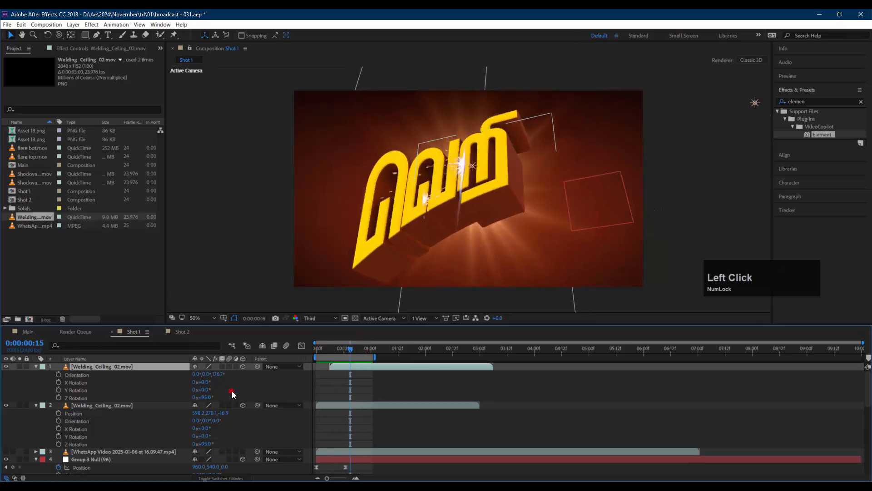
{"action": "left_click", "coordinate": [174, 366]}
{"action": "left_click_drag", "start_coordinate": [444, 201], "coordinate": [427, 195]}
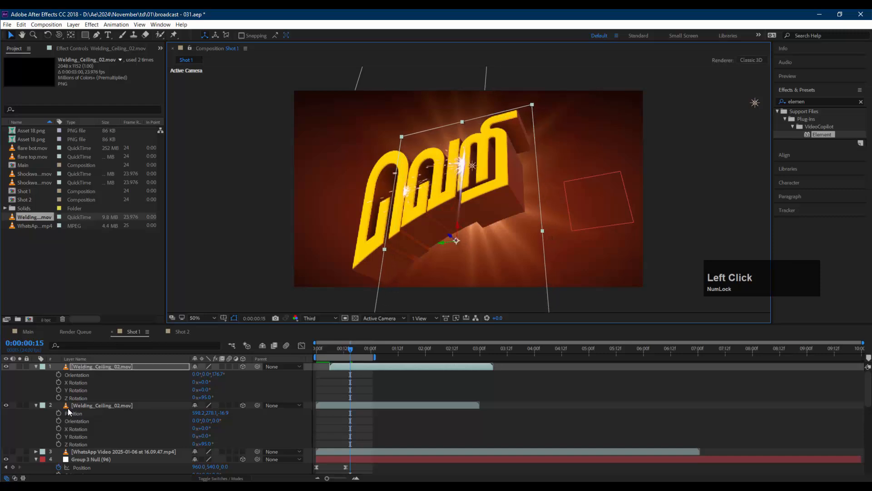
Reset the top sparks layer's Z position to 0 and realign its sparks with the gap between the first two letters
{"action": "key", "text": "p"}
{"action": "left_click_drag", "start_coordinate": [227, 374], "coordinate": [258, 372]}
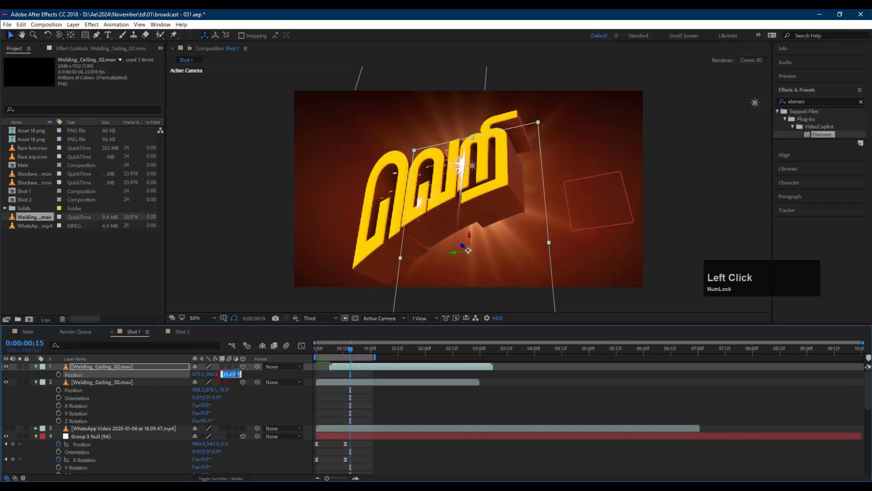
{"action": "type", "text": "0"}
{"action": "key", "text": "Return"}
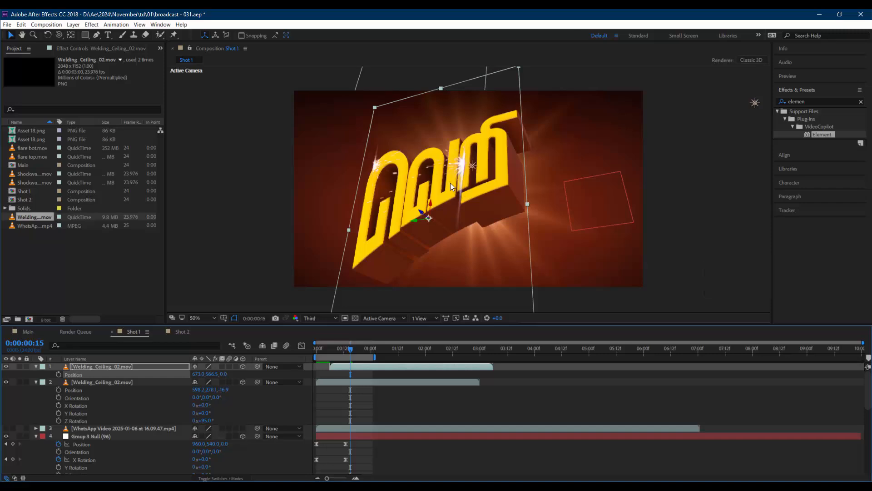
{"action": "left_click_drag", "start_coordinate": [451, 182], "coordinate": [485, 214]}
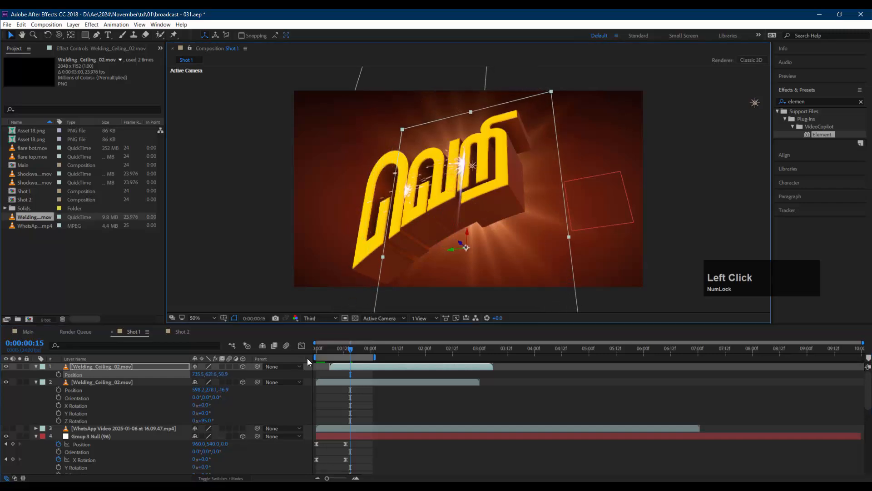
At 0:00:01:00, push the top sparks layer deeper and reposition it to about 762.6, 585.1, 169.4
{"action": "left_click_drag", "start_coordinate": [342, 350], "coordinate": [372, 355]}
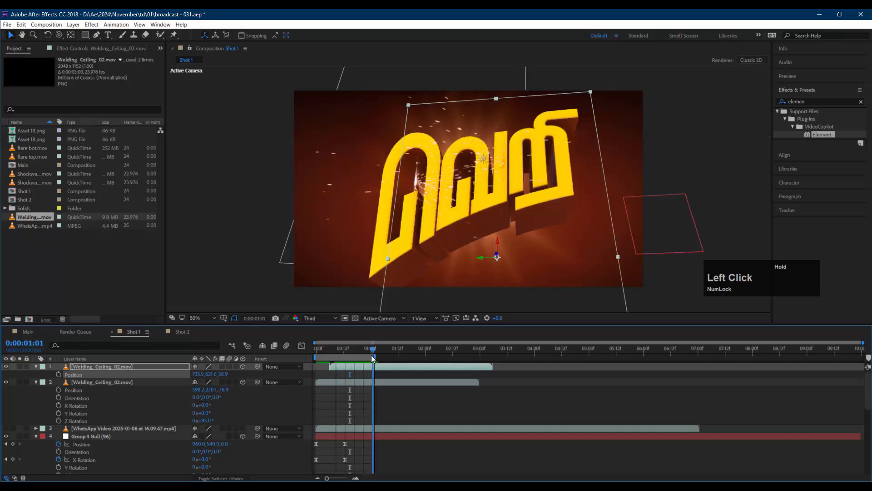
{"action": "left_click_drag", "start_coordinate": [435, 173], "coordinate": [452, 183]}
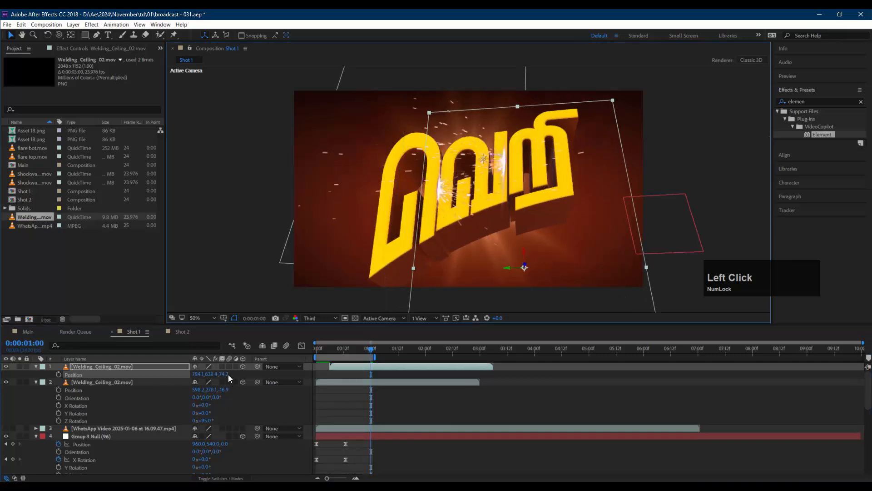
{"action": "left_click_drag", "start_coordinate": [226, 378], "coordinate": [282, 369]}
{"action": "left_click_drag", "start_coordinate": [453, 222], "coordinate": [442, 197]}
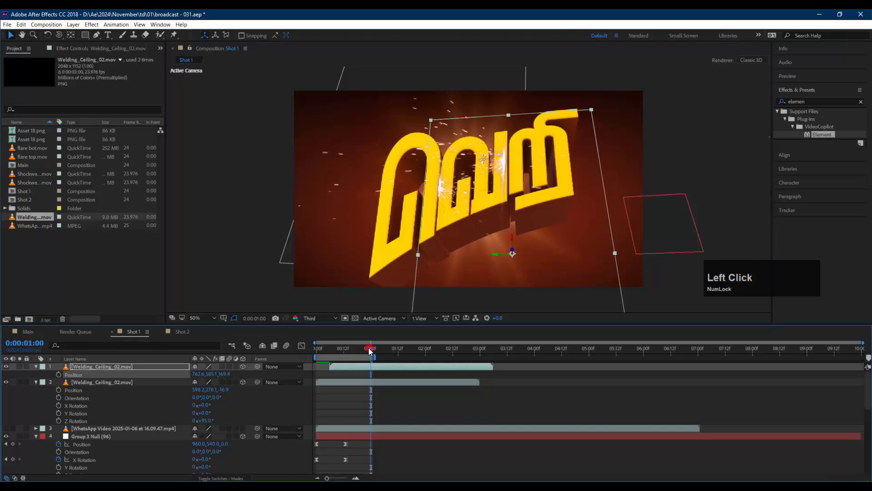
At frame 13, set the top sparks layer's Z position to 0 and parent the layer to Group 1 Null (92)
{"action": "left_click_drag", "start_coordinate": [369, 348], "coordinate": [345, 348]}
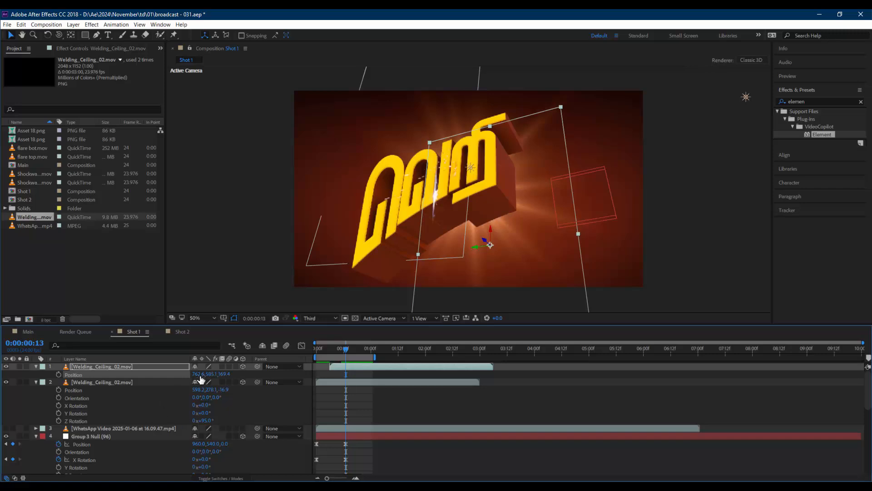
{"action": "left_click", "coordinate": [166, 364]}
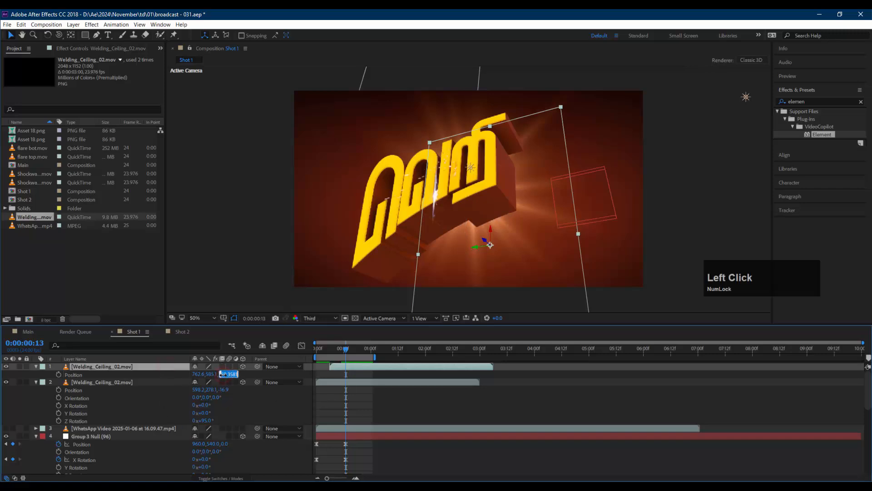
{"action": "type", "text": "0"}
{"action": "key", "text": "Return"}
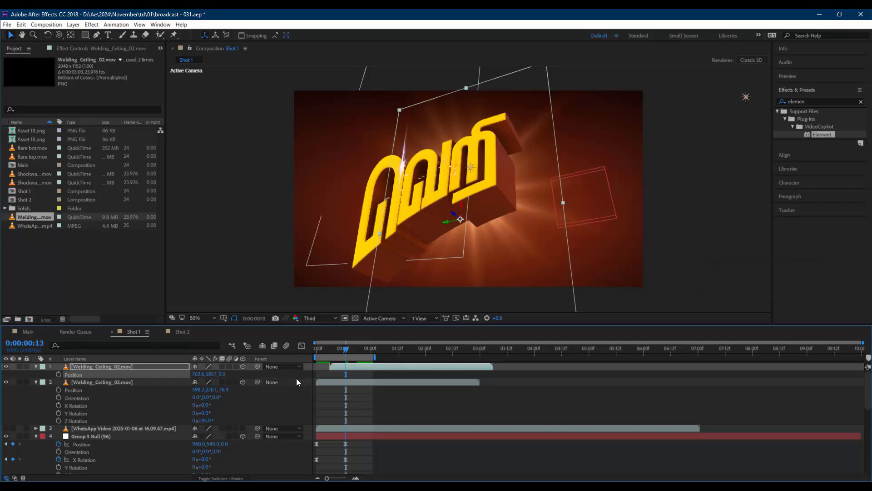
{"action": "left_click", "coordinate": [279, 366]}
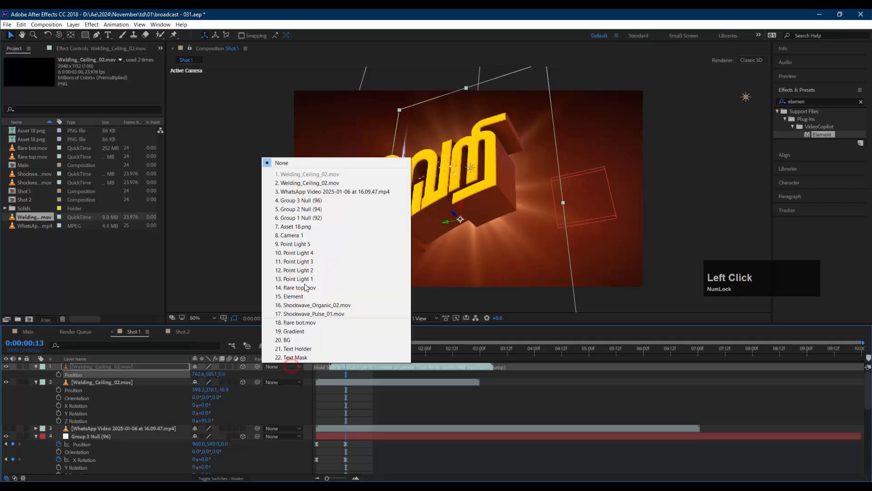
{"action": "left_click", "coordinate": [312, 218]}
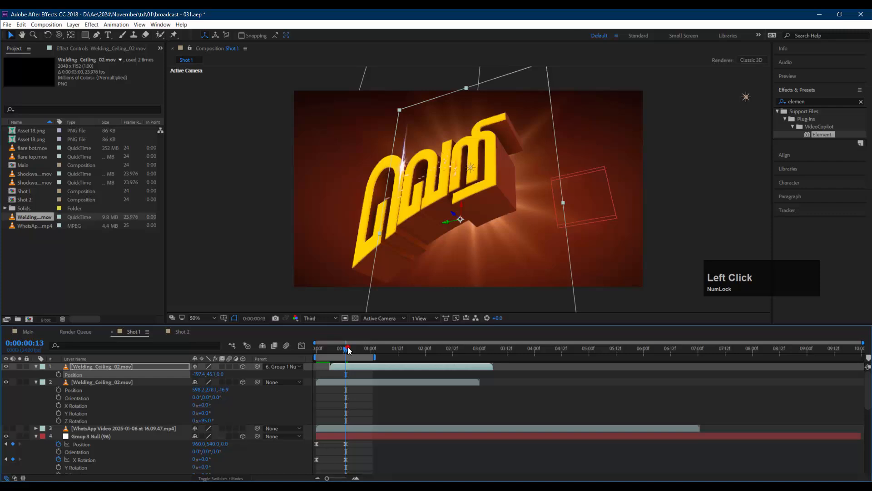
At frame 15, move the parented top sparks layer down to a position of about -199, 81, 21
{"action": "mouse_move", "coordinate": [348, 349]}
{"action": "left_mouse_down"}
{"action": "mouse_move", "coordinate": [380, 348]}
{"action": "mouse_move", "coordinate": [339, 350]}
{"action": "mouse_move", "coordinate": [350, 347]}
{"action": "left_mouse_up"}
{"action": "left_click", "coordinate": [412, 143]}
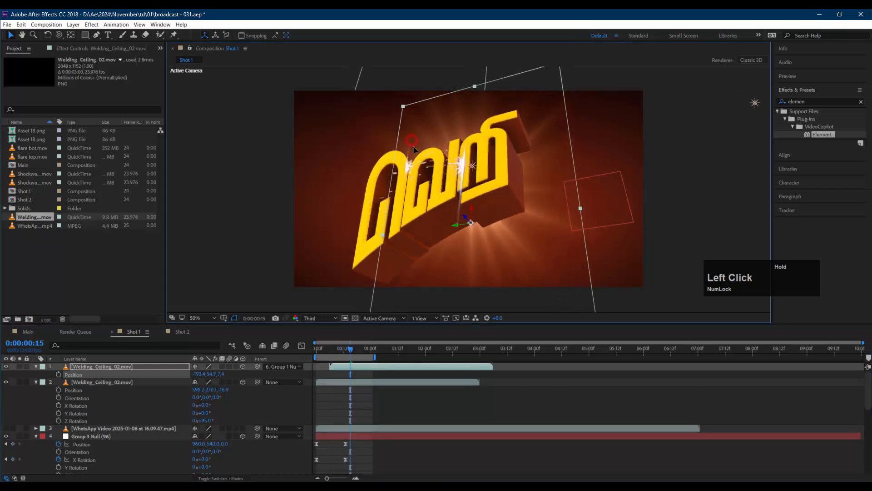
{"action": "left_click_drag", "start_coordinate": [413, 146], "coordinate": [415, 158]}
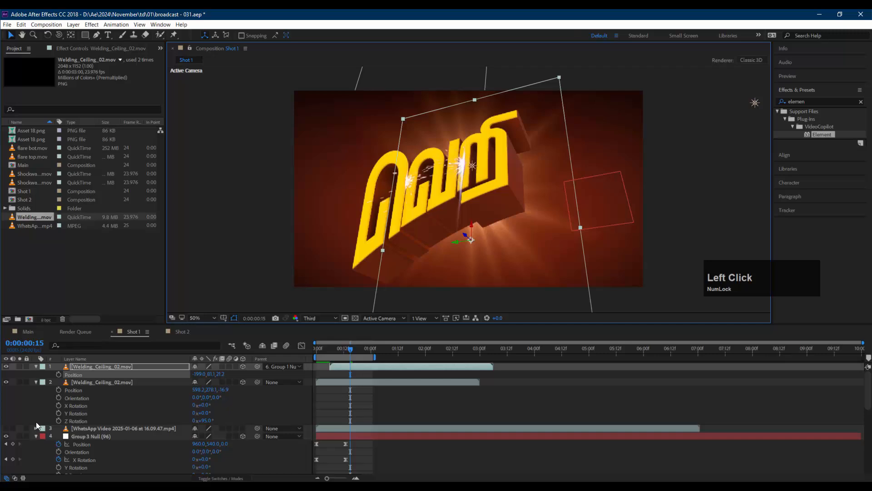
Parent the second Welding_Ceiling_02.mov layer to Group 3 Null (96) and nudge it to about -375, -249, -14
{"action": "left_click", "coordinate": [91, 382]}
{"action": "left_click", "coordinate": [269, 381]}
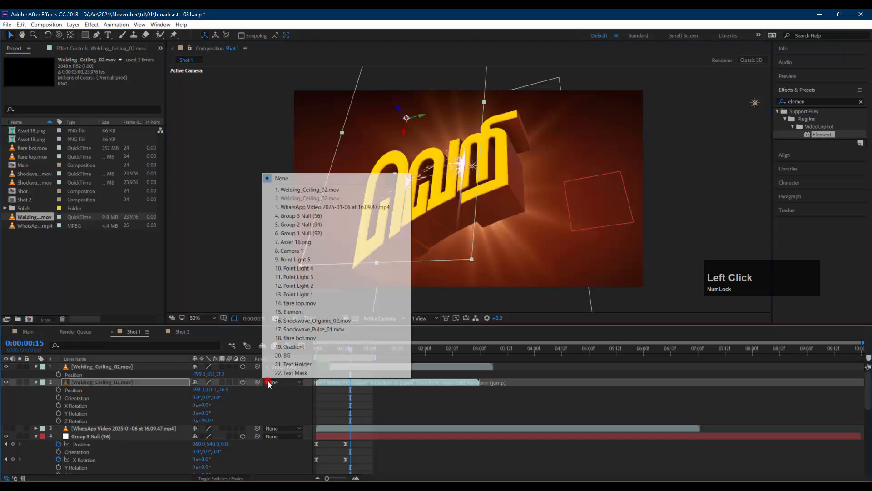
{"action": "left_click", "coordinate": [329, 214]}
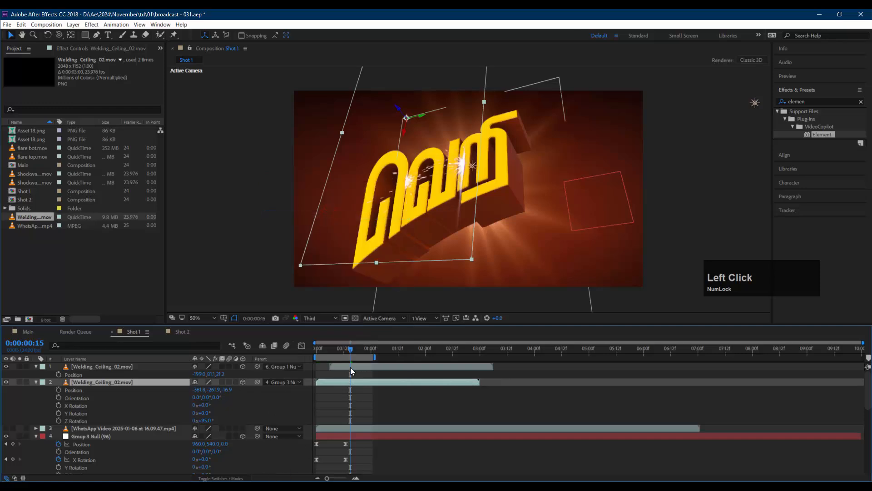
{"action": "mouse_move", "coordinate": [453, 211]}
{"action": "left_mouse_down"}
{"action": "mouse_move", "coordinate": [465, 217]}
{"action": "mouse_move", "coordinate": [457, 222]}
{"action": "left_mouse_up"}
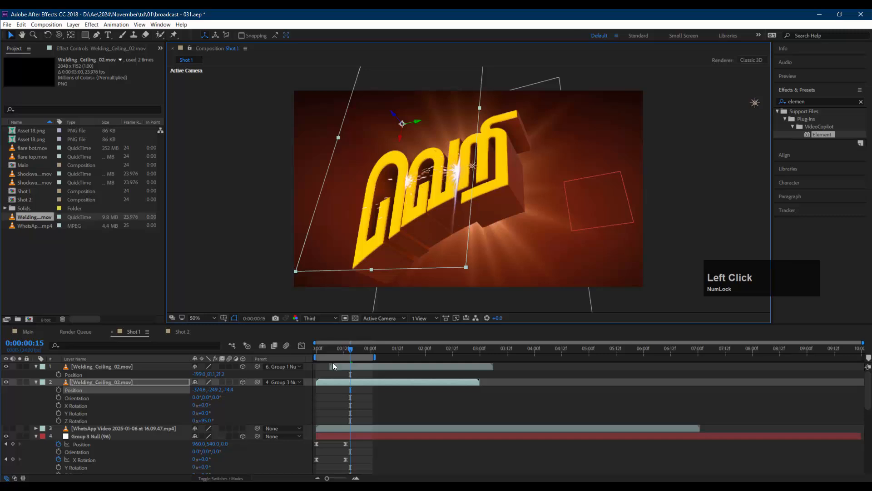
At 0:00:01:00, set the second sparks layer's Z position to 0 and shift its sparks onto the gap before the last letter
{"action": "left_click_drag", "start_coordinate": [350, 348], "coordinate": [370, 345]}
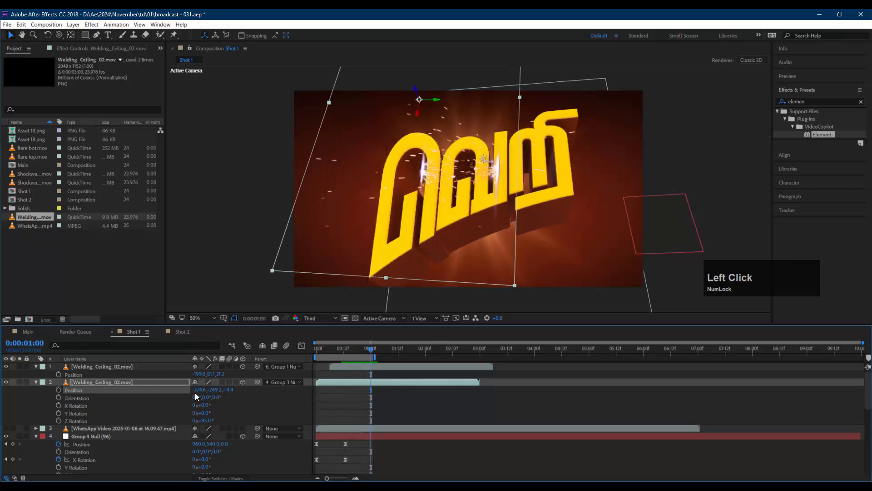
{"action": "type", "text": "0"}
{"action": "key", "text": "Return"}
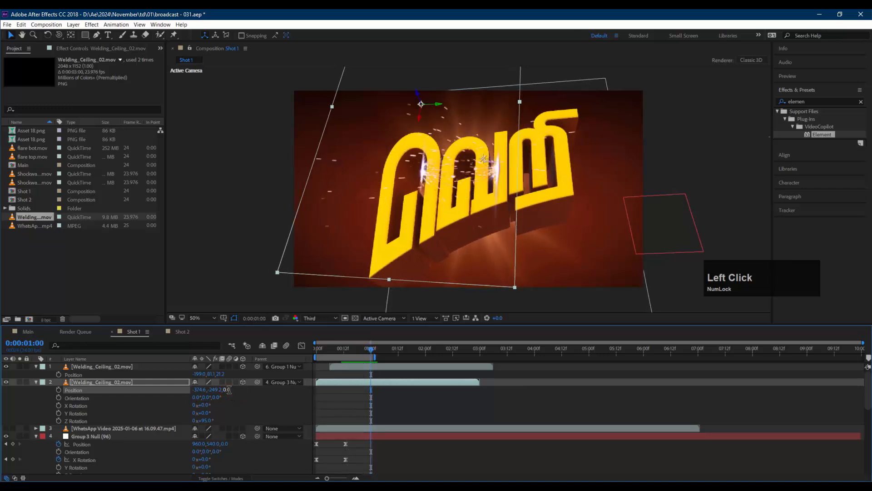
{"action": "left_click_drag", "start_coordinate": [493, 173], "coordinate": [497, 204]}
Trim the start of both Welding_Ceiling_02.mov layers to about frame 10 and preview the shot from the beginning
{"action": "left_click_drag", "start_coordinate": [369, 347], "coordinate": [335, 347]}
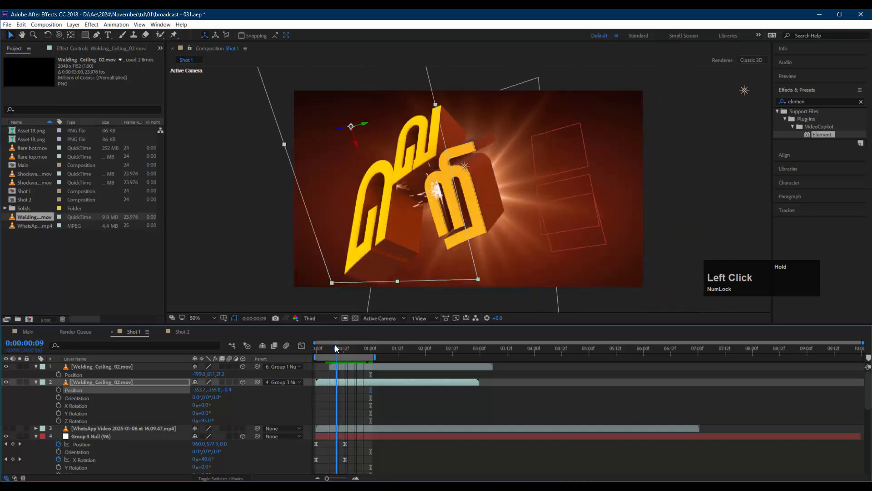
{"action": "left_click", "coordinate": [317, 382]}
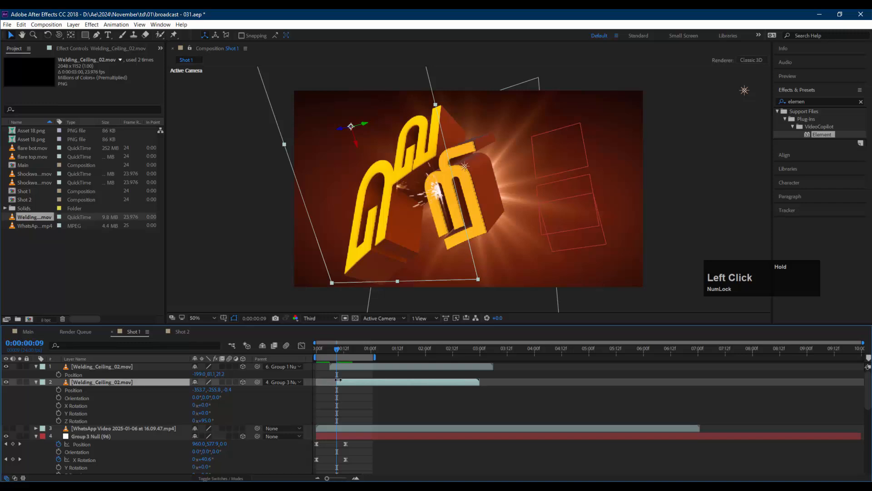
{"action": "left_click", "coordinate": [345, 366]}
{"action": "left_click_drag", "start_coordinate": [347, 380], "coordinate": [350, 381]}
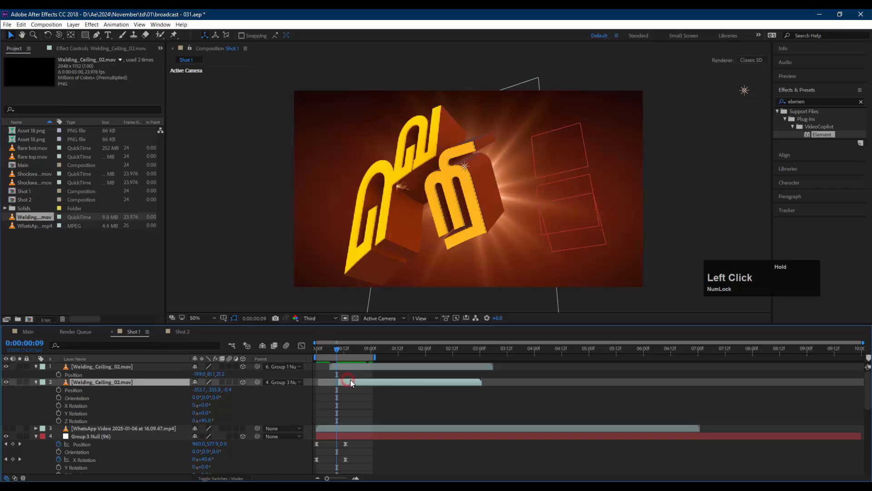
{"action": "left_click", "coordinate": [345, 366]}
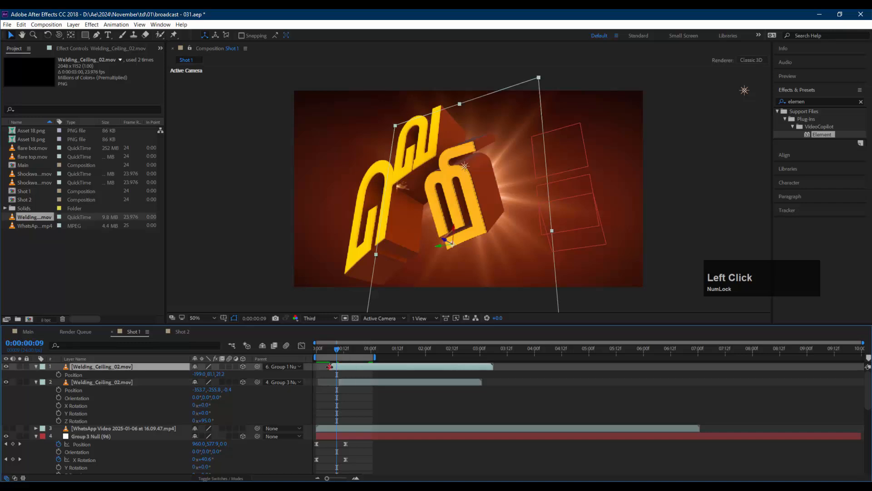
{"action": "left_click_drag", "start_coordinate": [337, 366], "coordinate": [311, 350]}
{"action": "key", "text": "space"}
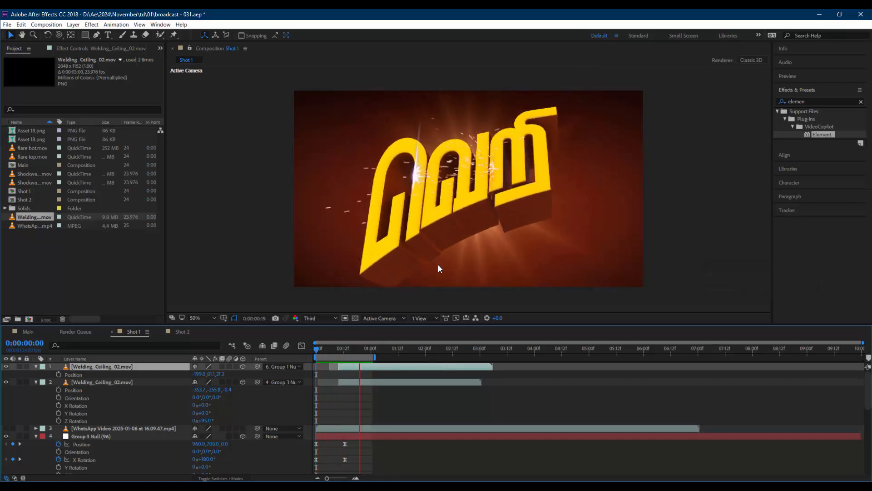
{"action": "key", "text": "space"}
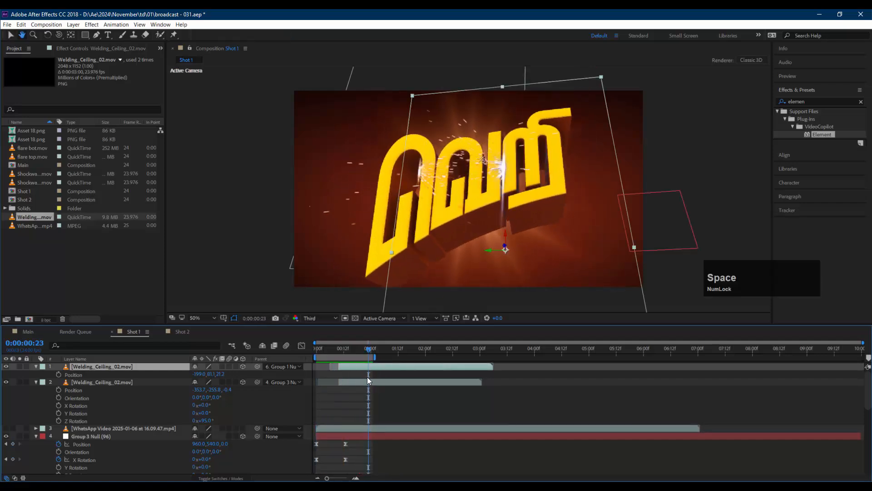
Set the top Welding_Ceiling_02.mov layer's Z position to about 127, and at frame 14 shift the layer to about -257, 73, 97
{"action": "left_click", "coordinate": [381, 396]}
{"action": "left_click", "coordinate": [382, 368]}
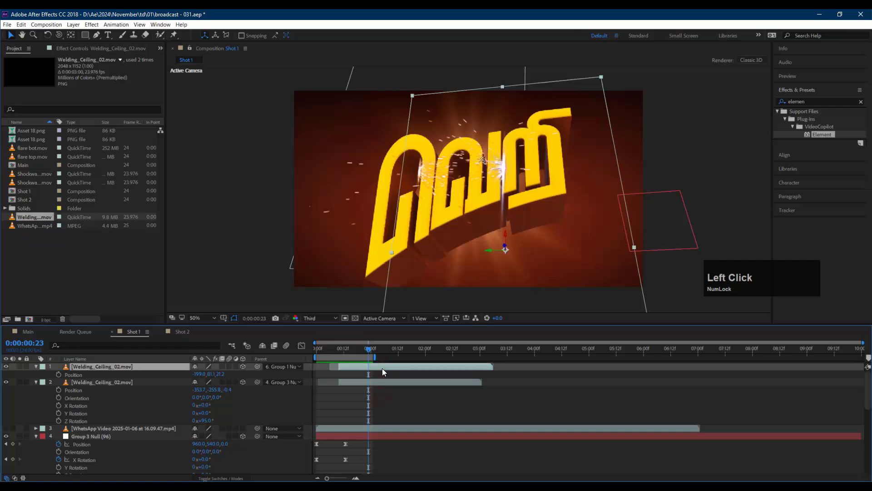
{"action": "left_click", "coordinate": [6, 367]}
{"action": "left_click", "coordinate": [6, 367]}
{"action": "left_click_drag", "start_coordinate": [220, 378], "coordinate": [260, 368]}
{"action": "left_click_drag", "start_coordinate": [371, 350], "coordinate": [348, 348]}
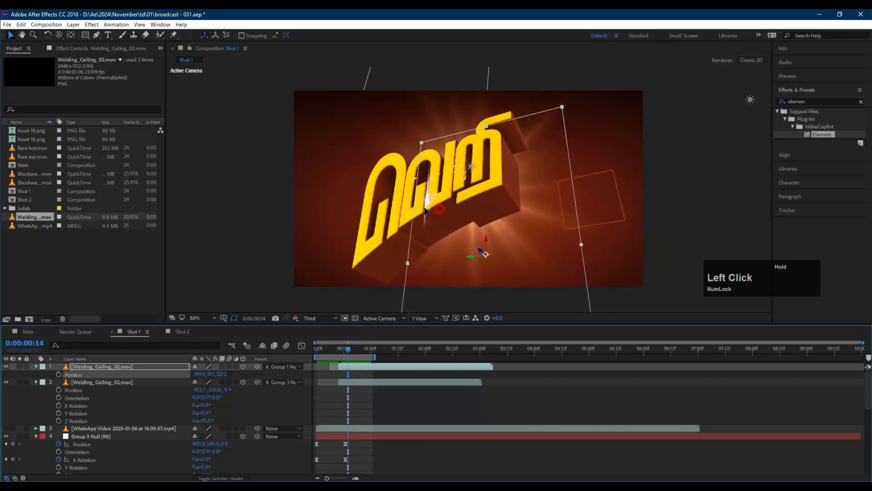
{"action": "left_click_drag", "start_coordinate": [426, 210], "coordinate": [414, 206]}
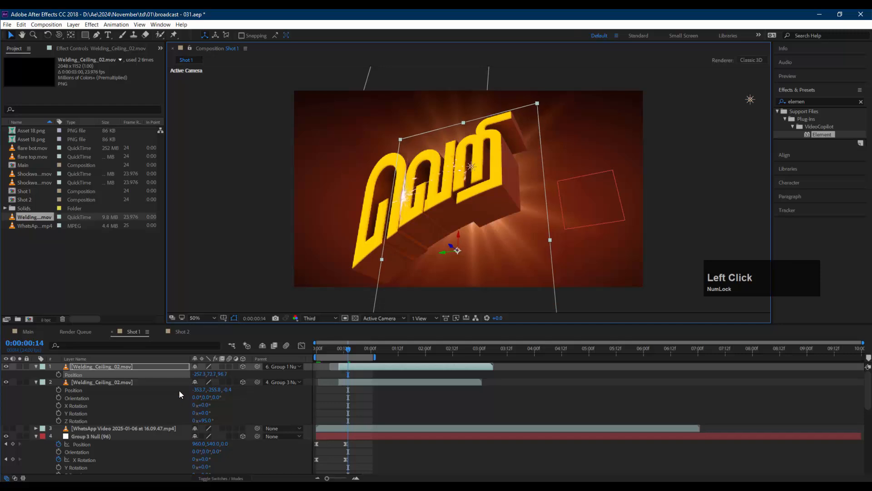
Set the top sparks layer's Z position to 0, and at 0:00:01:01 move it to about -166, 113, 33
{"action": "left_click", "coordinate": [222, 374]}
{"action": "type", "text": "05"}
{"action": "key", "text": "Return"}
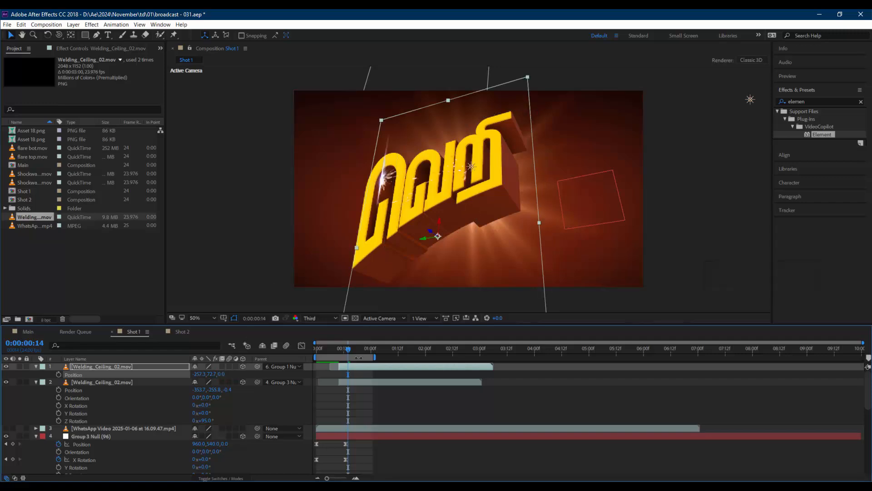
{"action": "left_click_drag", "start_coordinate": [346, 349], "coordinate": [373, 348]}
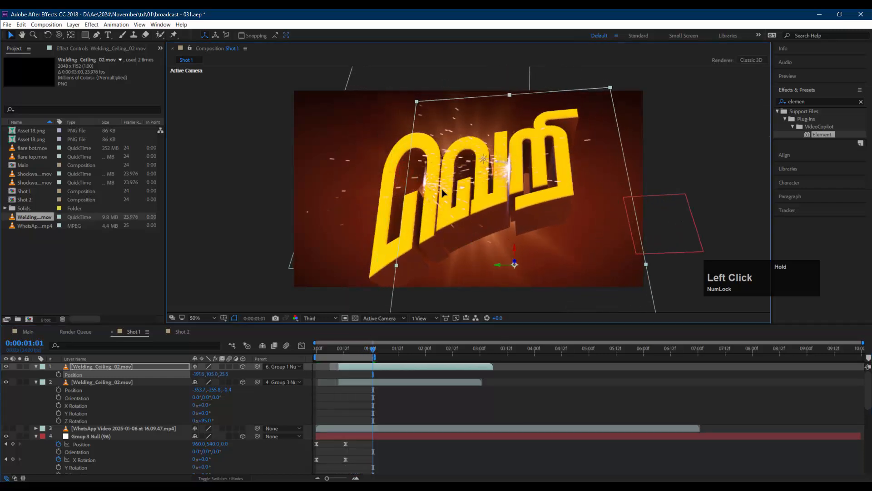
{"action": "left_click_drag", "start_coordinate": [441, 189], "coordinate": [449, 202]}
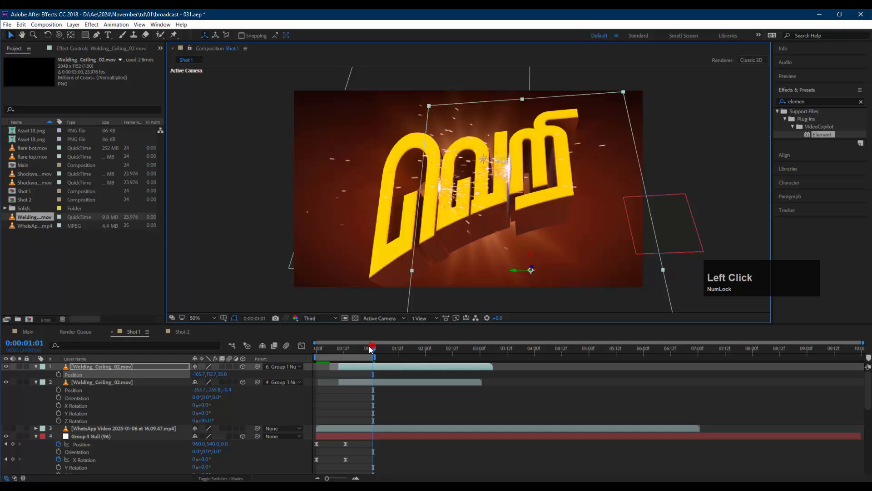
Keyframe the top sparks layer's position at 0:00:01:00, and at frame 14 set its X position to about -211
{"action": "left_click_drag", "start_coordinate": [371, 348], "coordinate": [348, 346]}
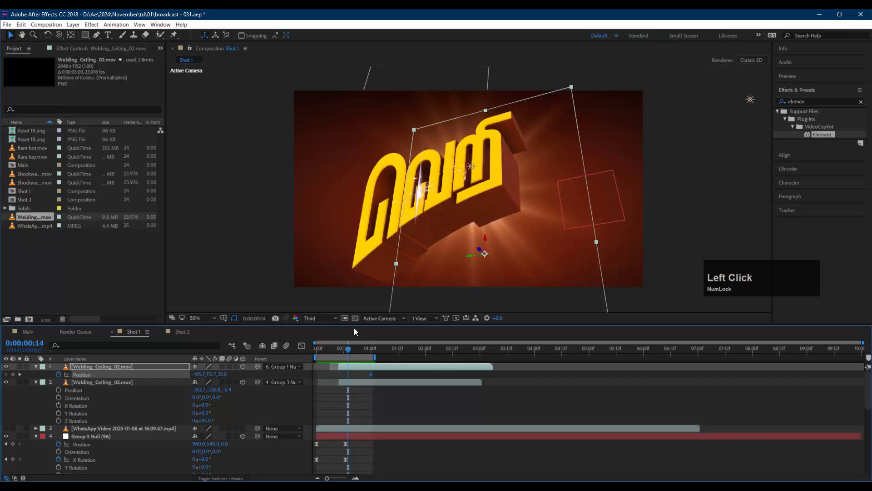
{"action": "left_click_drag", "start_coordinate": [432, 214], "coordinate": [421, 230]}
{"action": "key", "text": "ctrl+z"}
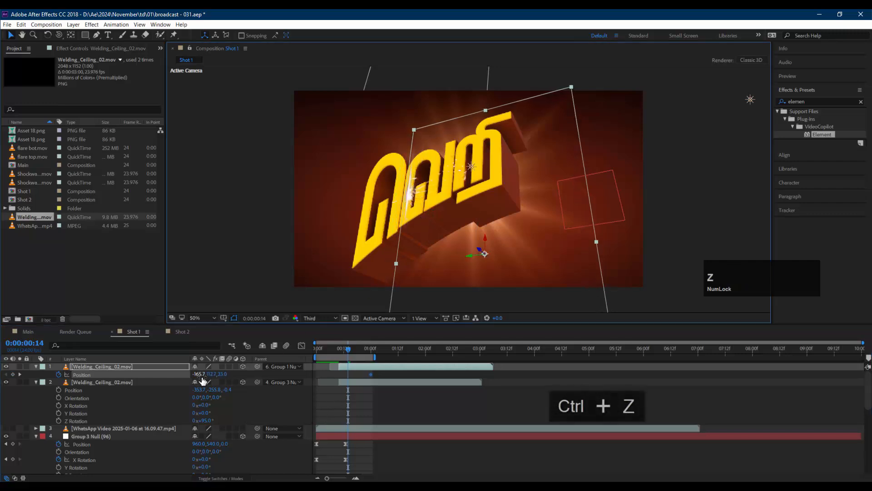
{"action": "left_click_drag", "start_coordinate": [200, 375], "coordinate": [174, 370]}
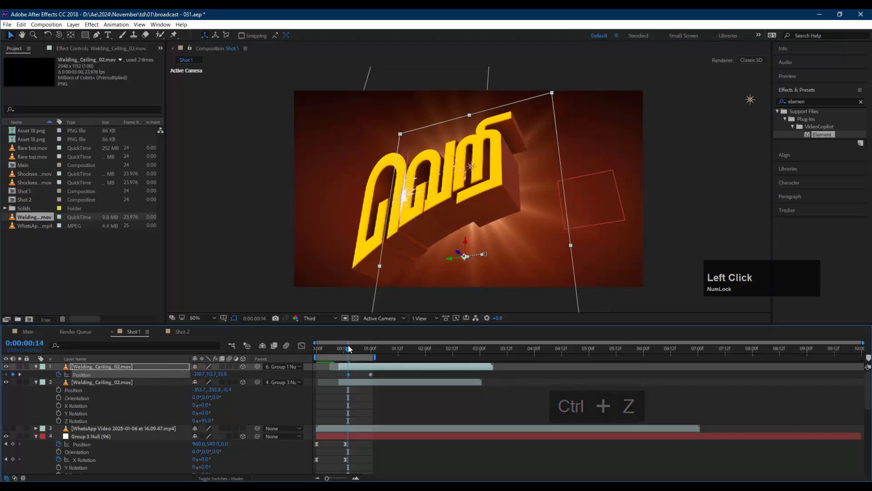
Keyframe the second sparks layer's position at frame 23, set its X position to about -388 at frame 10, and preview the shot
{"action": "left_click_drag", "start_coordinate": [350, 347], "coordinate": [369, 353]}
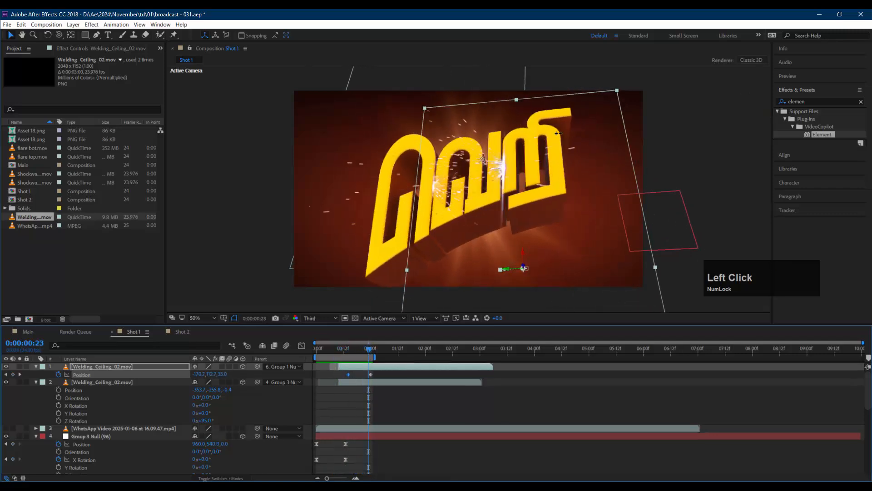
{"action": "left_click", "coordinate": [365, 383]}
{"action": "left_click", "coordinate": [58, 389]}
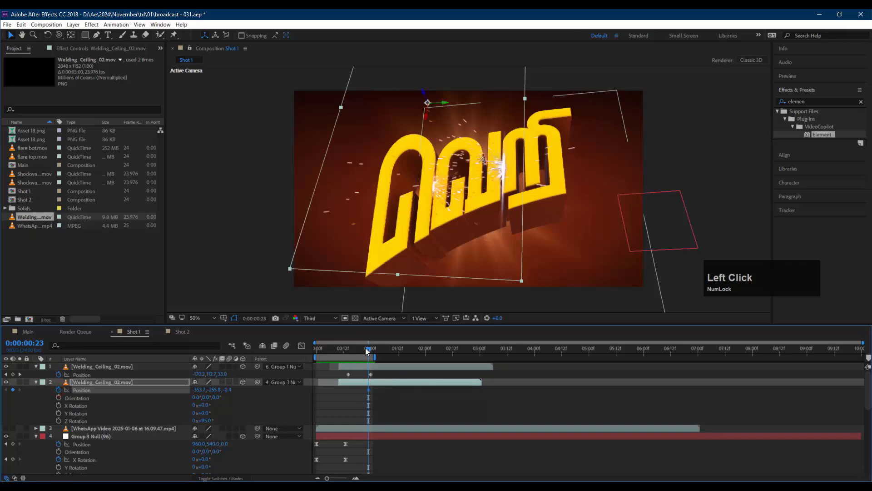
{"action": "left_click_drag", "start_coordinate": [363, 347], "coordinate": [336, 347]}
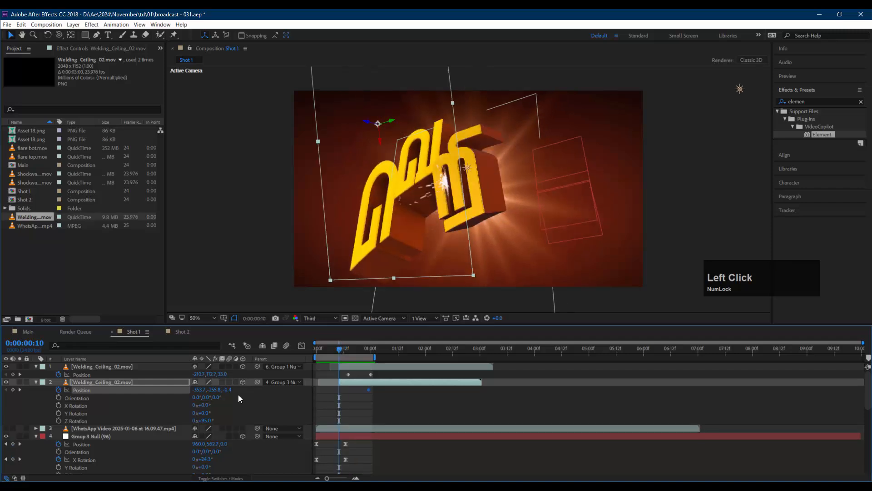
{"action": "left_click_drag", "start_coordinate": [195, 389], "coordinate": [183, 388]}
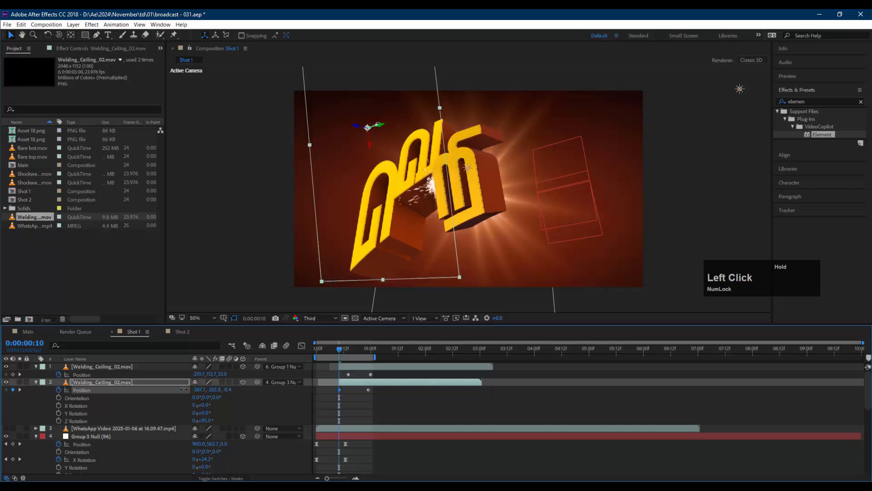
{"action": "left_click", "coordinate": [360, 398]}
{"action": "key", "text": "space"}
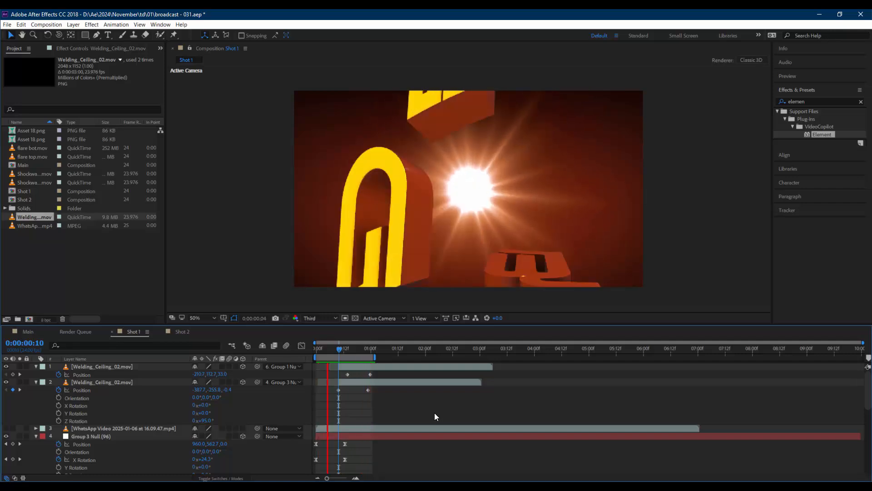
{"action": "key", "text": "space"}
Set the blending mode of both Welding_Ceiling_02.mov layers to Screen, preview the shot and save the project as a new increment
{"action": "left_click", "coordinate": [96, 382]}
{"action": "left_click", "coordinate": [111, 366], "text": "ctrl"}
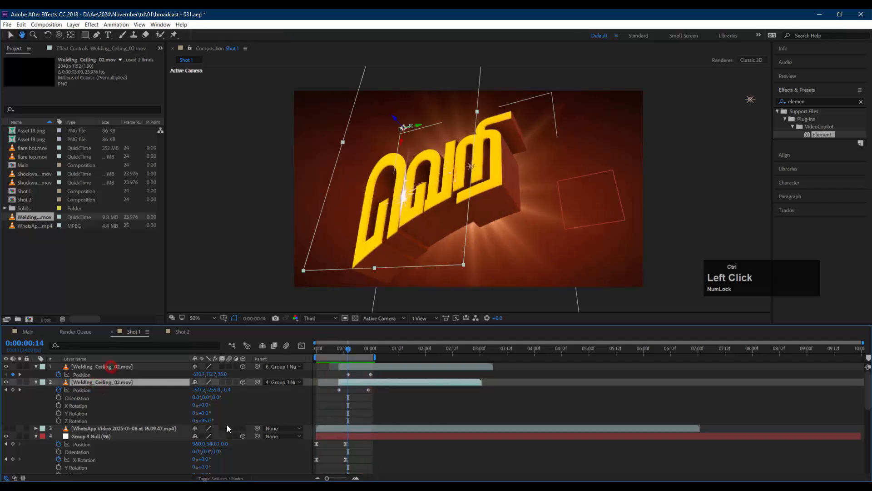
{"action": "left_click", "coordinate": [208, 366]}
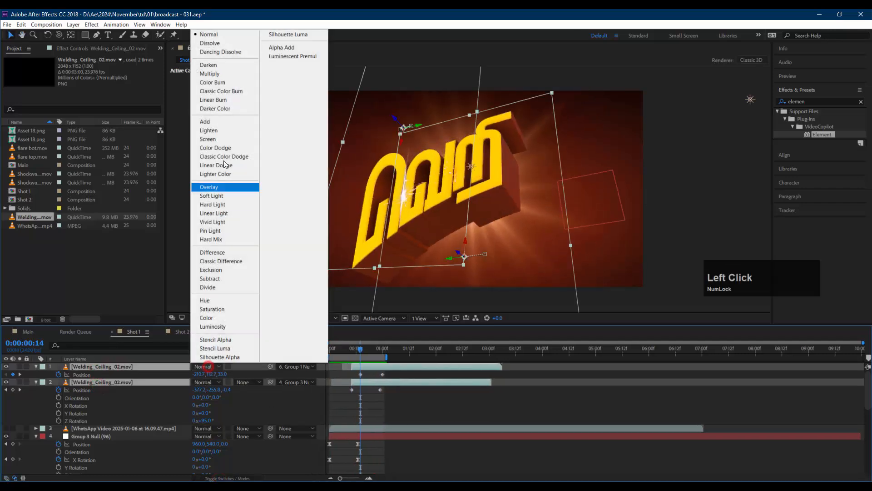
{"action": "left_click", "coordinate": [225, 139]}
{"action": "left_click", "coordinate": [410, 412]}
{"action": "key", "text": "space"}
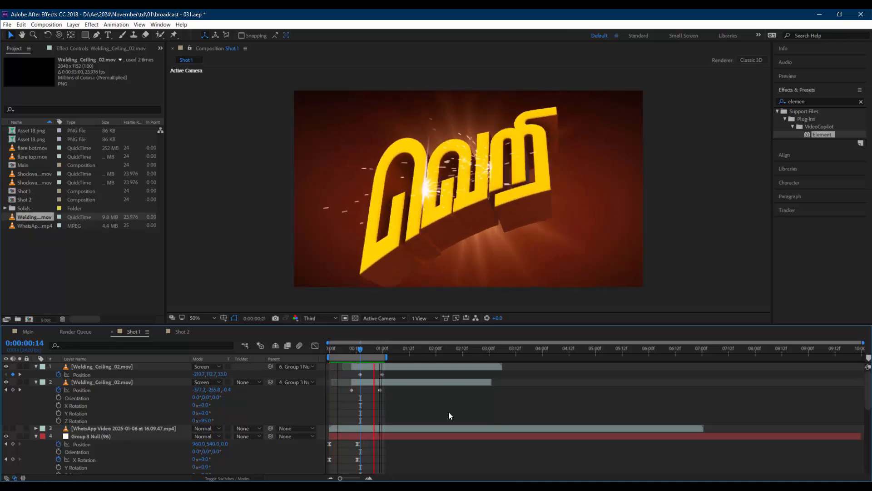
{"action": "key", "text": "space"}
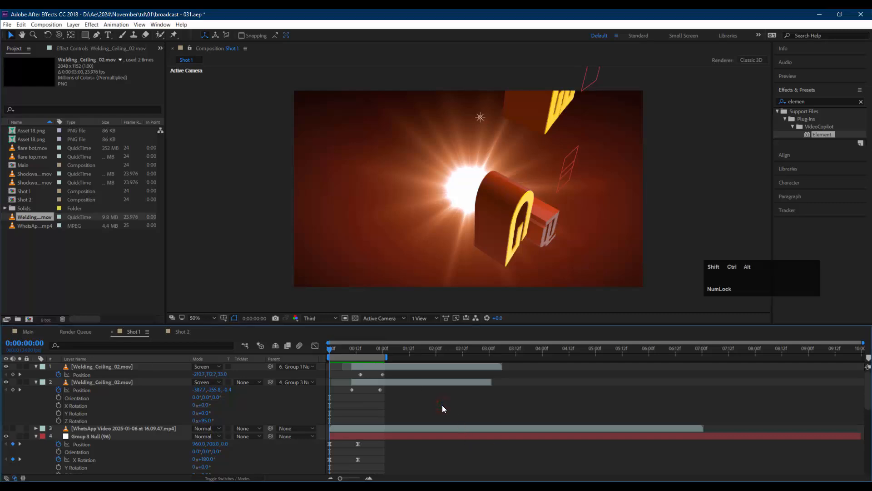
{"action": "key", "text": "ctrl+shift+alt+s"}
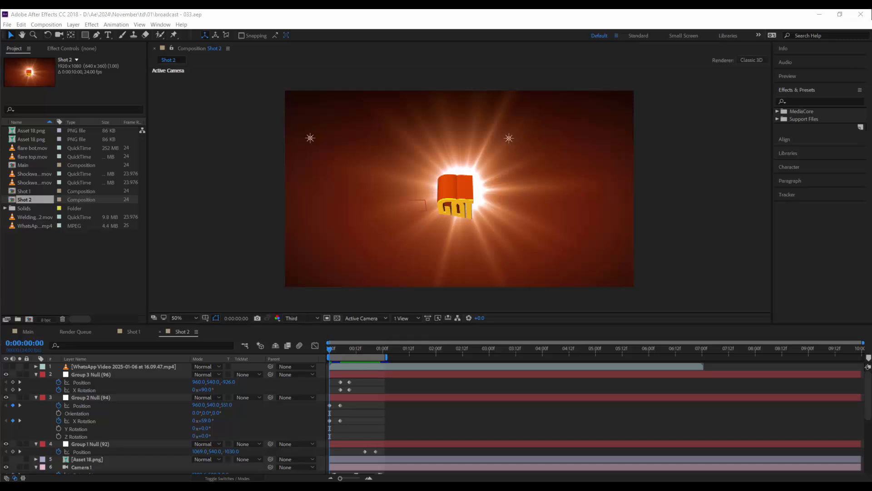
In Shot 2, add Welding_Ceiling_02.mov below the WhatsApp video and pre-compose it as "welding - 01" with all attributes moved
{"action": "left_click_drag", "start_coordinate": [45, 216], "coordinate": [120, 370]}
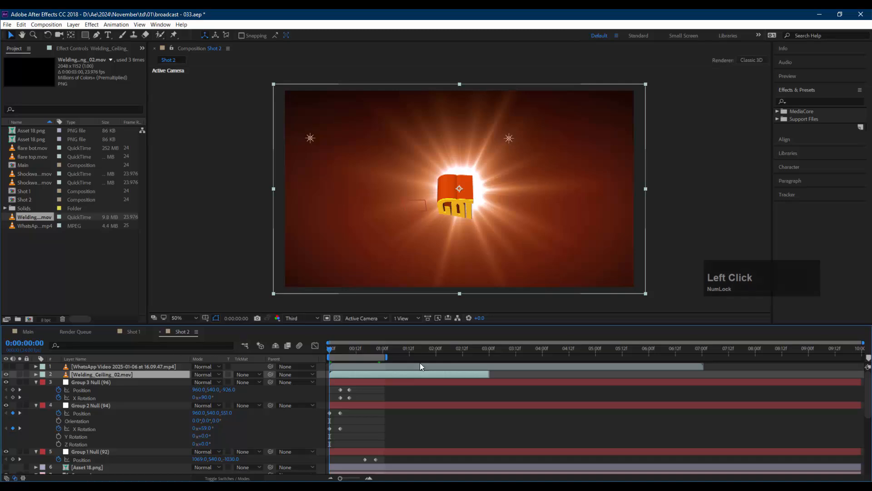
{"action": "left_click_drag", "start_coordinate": [345, 349], "coordinate": [359, 350]}
{"action": "right_click", "coordinate": [91, 374]}
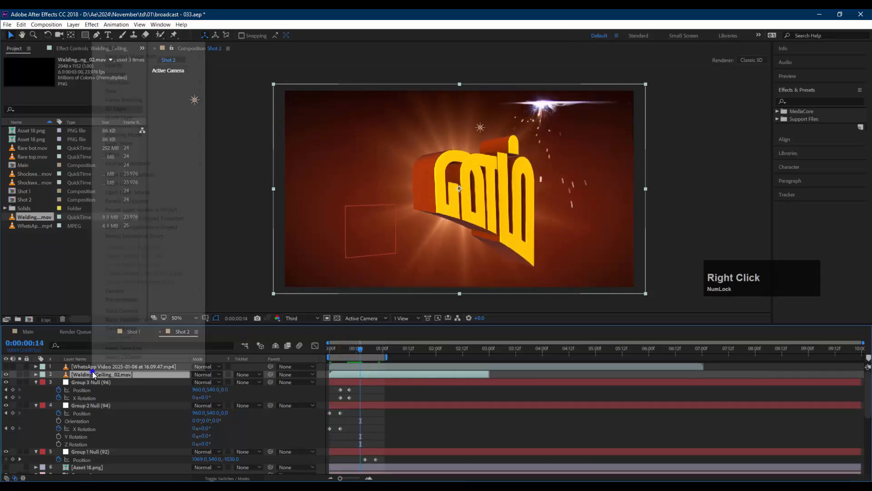
{"action": "left_click", "coordinate": [142, 301]}
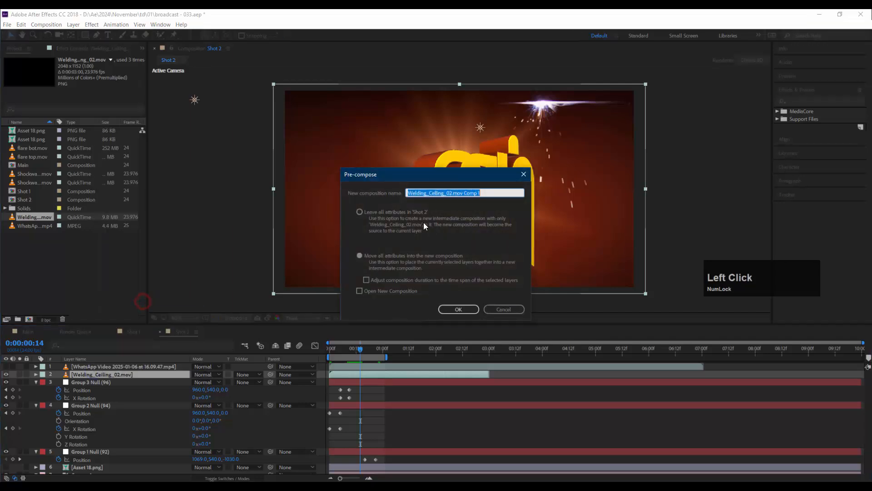
{"action": "left_click_drag", "start_coordinate": [485, 193], "coordinate": [405, 193]}
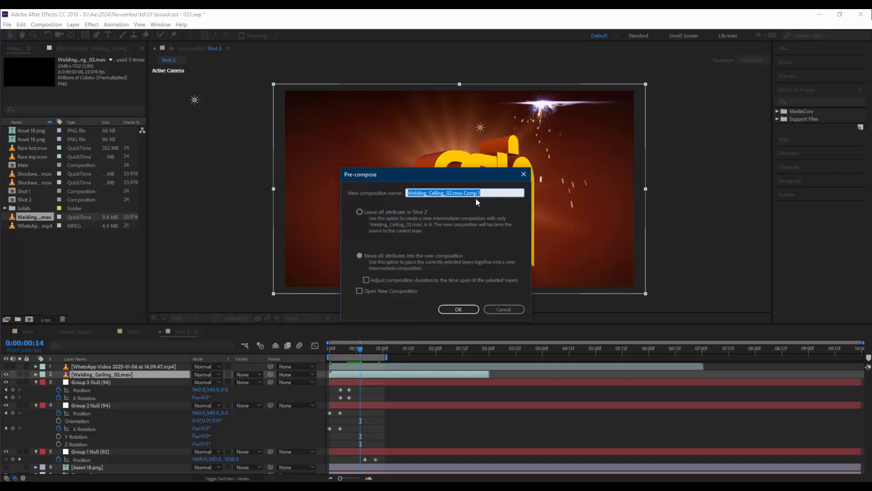
{"action": "type", "text": "welding -"}
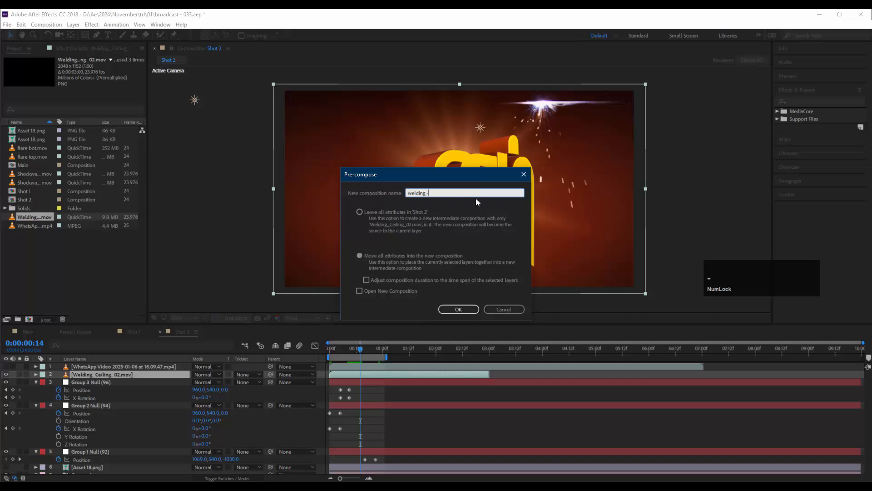
{"action": "type", "text": "1"}
{"action": "key", "text": "Return"}
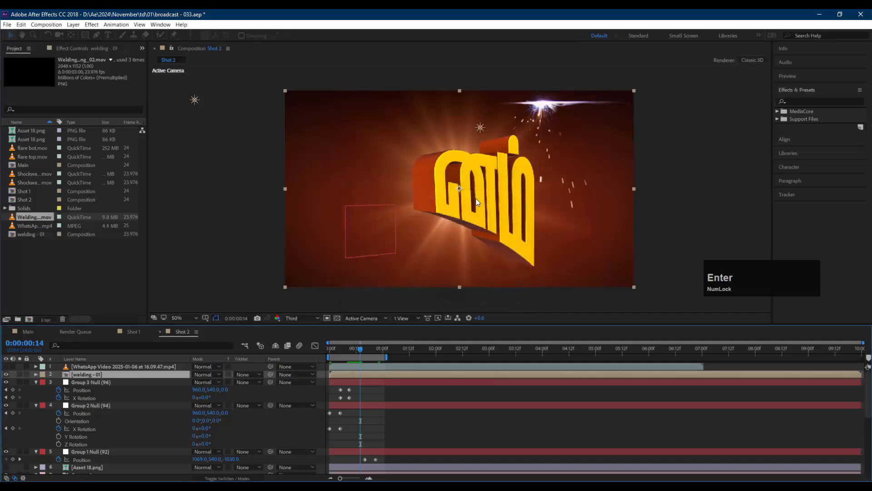
Duplicate the welding - 01 composition, place the copy directly above it in Shot 2 and hide both layers
{"action": "left_click", "coordinate": [39, 217]}
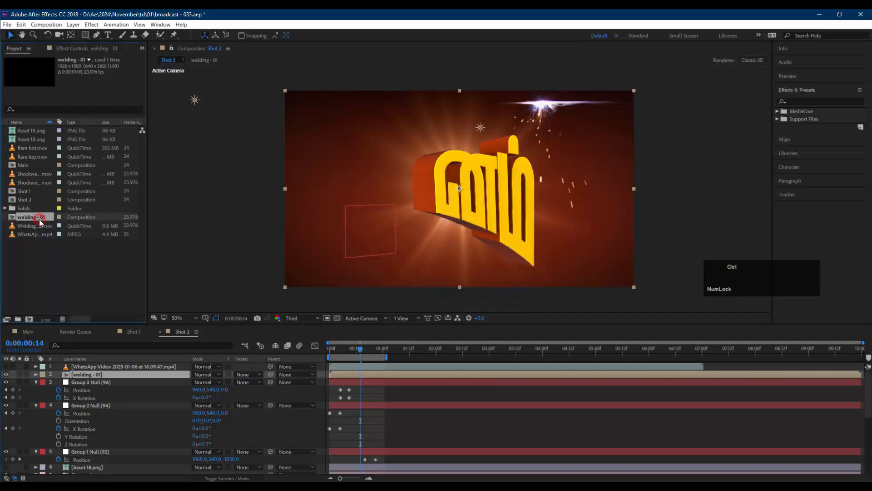
{"action": "key", "text": "ctrl+d"}
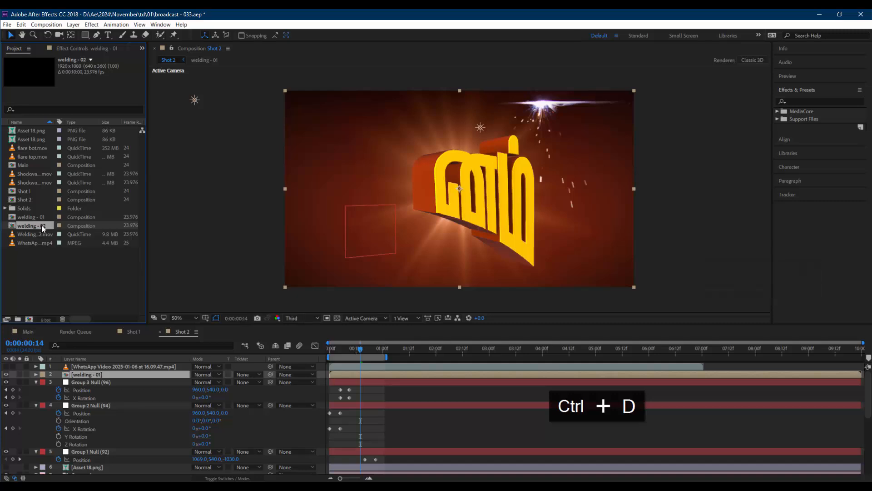
{"action": "left_click_drag", "start_coordinate": [42, 225], "coordinate": [113, 371]}
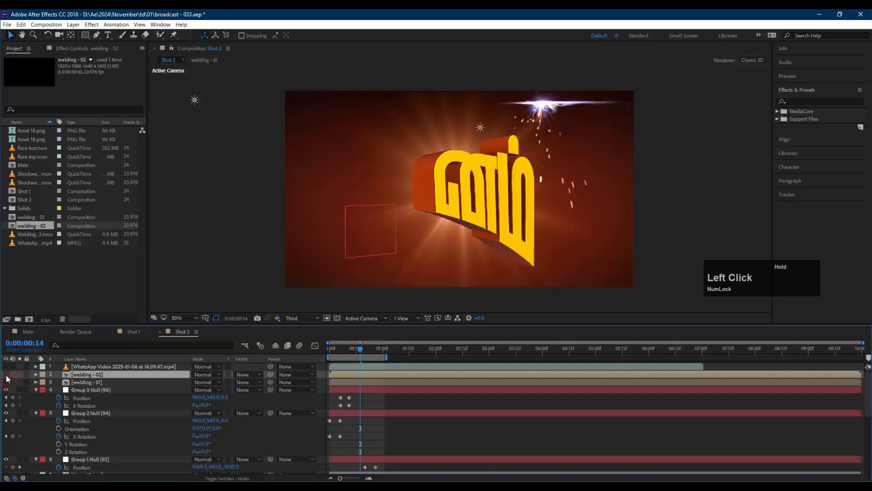
On the Element layer's effect, assign welding - 01 as Layer 1 of the Custom Texture Maps
{"action": "scroll", "coordinate": [95, 436], "scroll_direction": "down", "scroll_amount": 2}
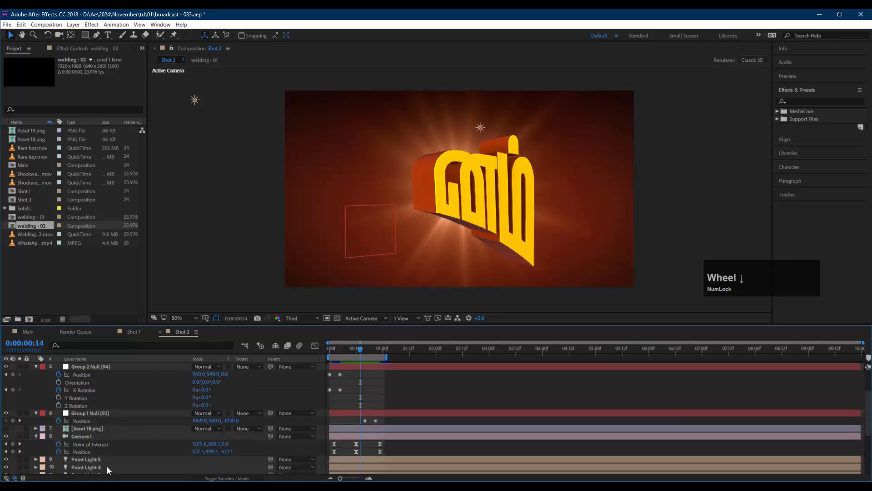
{"action": "scroll", "coordinate": [107, 465], "scroll_direction": "down", "scroll_amount": 2}
{"action": "left_click", "coordinate": [104, 460]}
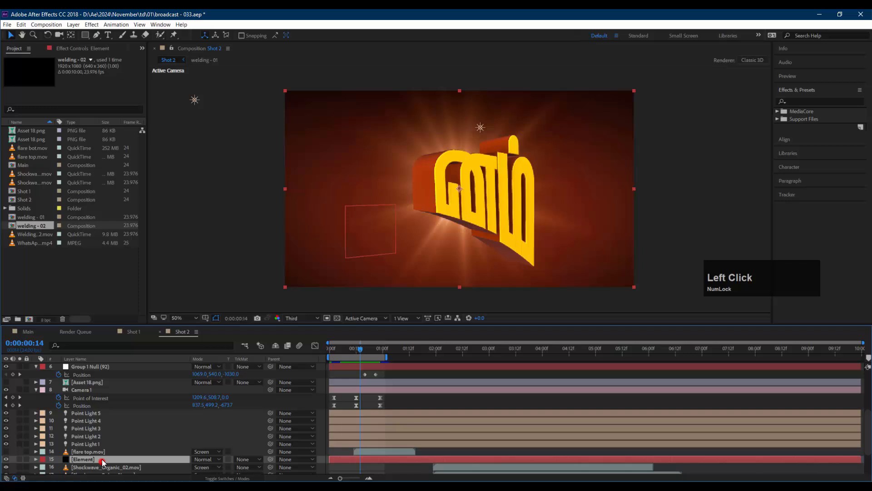
{"action": "left_click", "coordinate": [81, 47]}
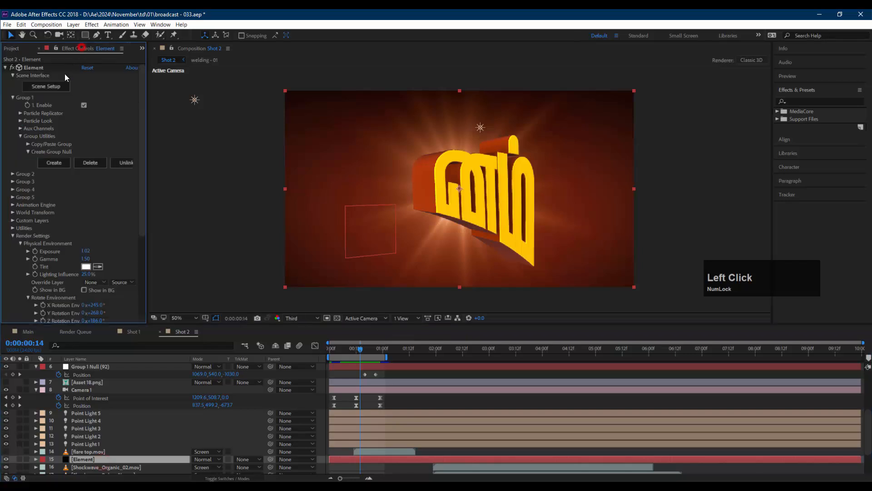
{"action": "left_click", "coordinate": [13, 235]}
{"action": "left_click", "coordinate": [13, 220]}
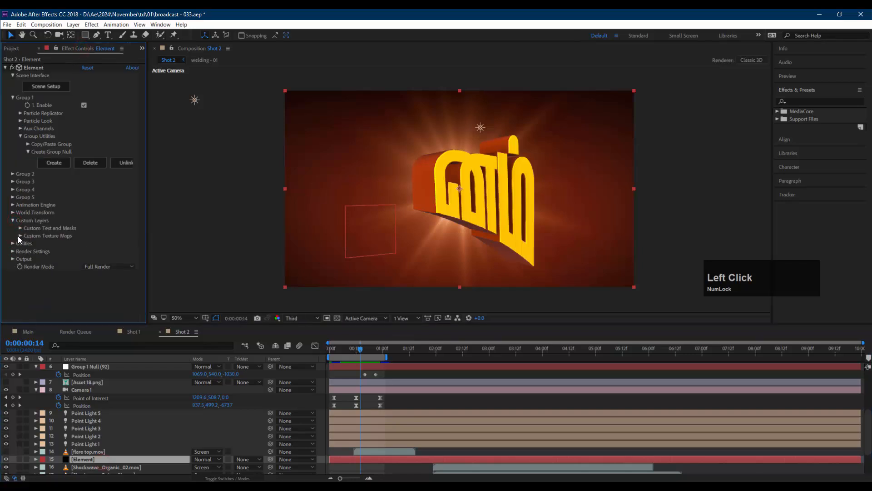
{"action": "left_click", "coordinate": [20, 235]}
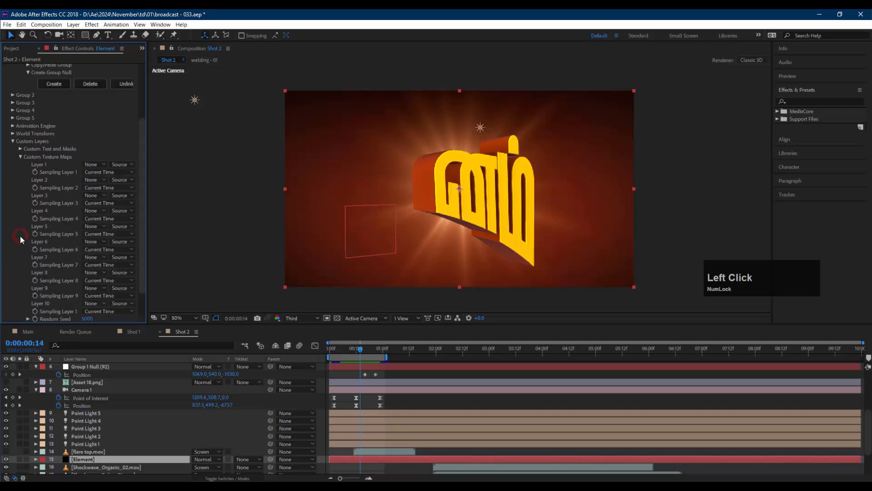
{"action": "left_click", "coordinate": [95, 164]}
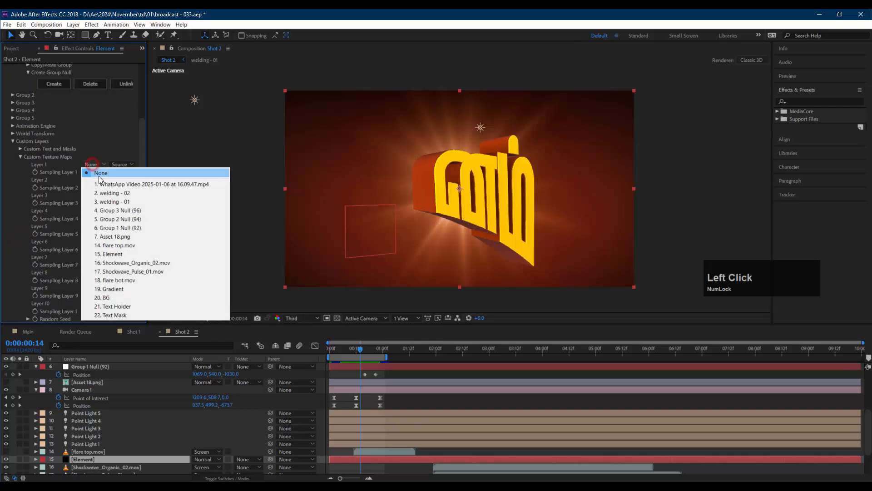
{"action": "left_click", "coordinate": [120, 202]}
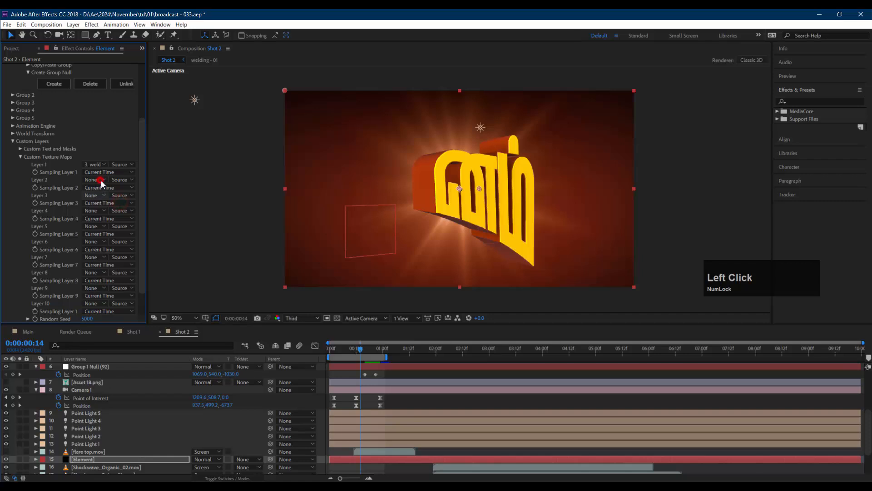
Assign welding - 02 as Layer 2 of the Custom Texture Maps, collapse the effect's open sections and save the project as a new increment
{"action": "left_click", "coordinate": [102, 184]}
{"action": "left_click", "coordinate": [105, 211]}
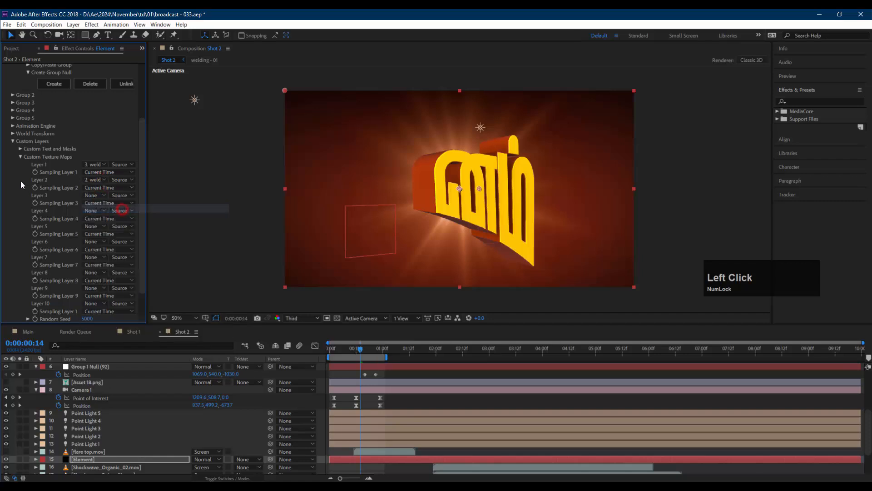
{"action": "left_click", "coordinate": [20, 157]}
{"action": "left_click", "coordinate": [12, 220]}
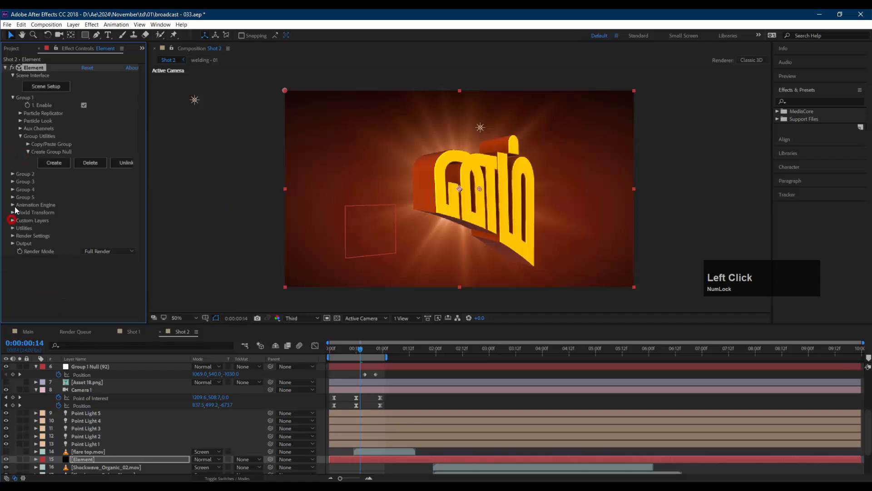
{"action": "left_click", "coordinate": [11, 97]}
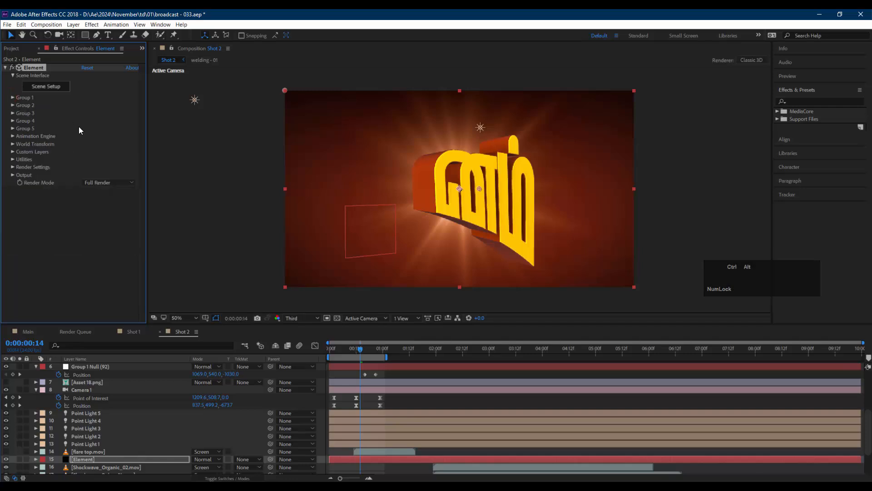
{"action": "key", "text": "ctrl+shift+alt+s"}
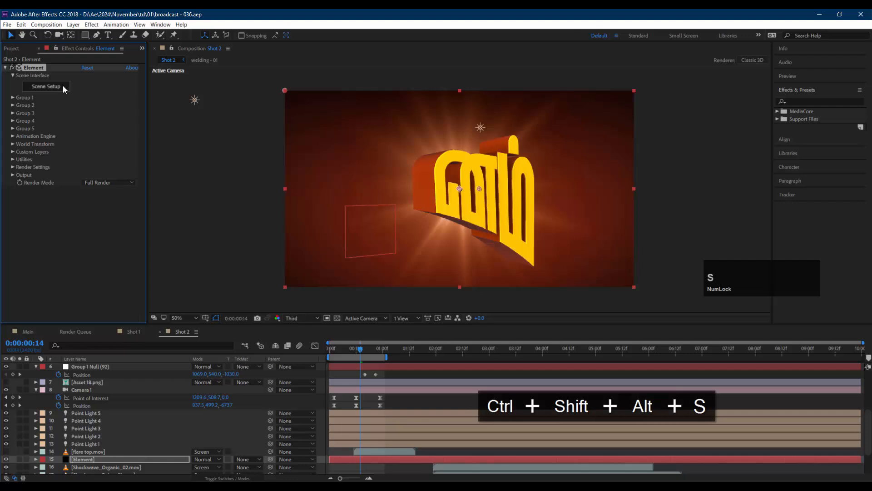
In Element's scene setup, create a plane model, move it out of the existing folder and assign it to group 4
{"action": "left_click", "coordinate": [62, 87]}
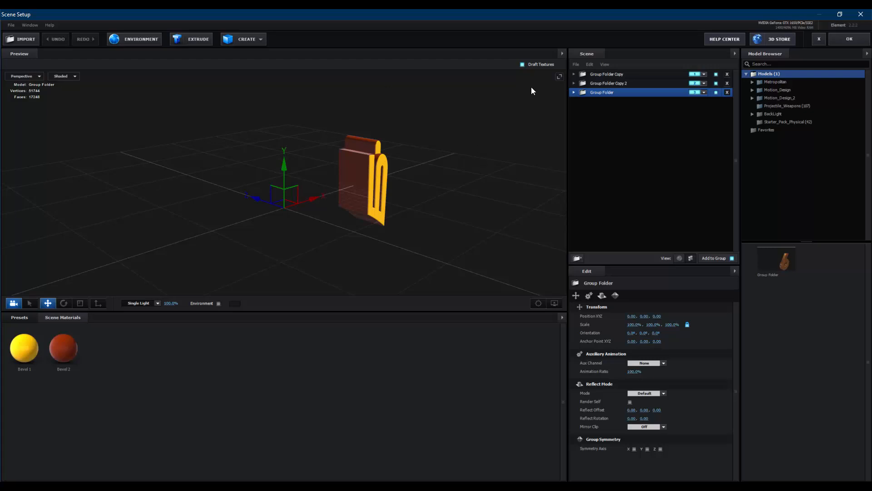
{"action": "left_click", "coordinate": [607, 131]}
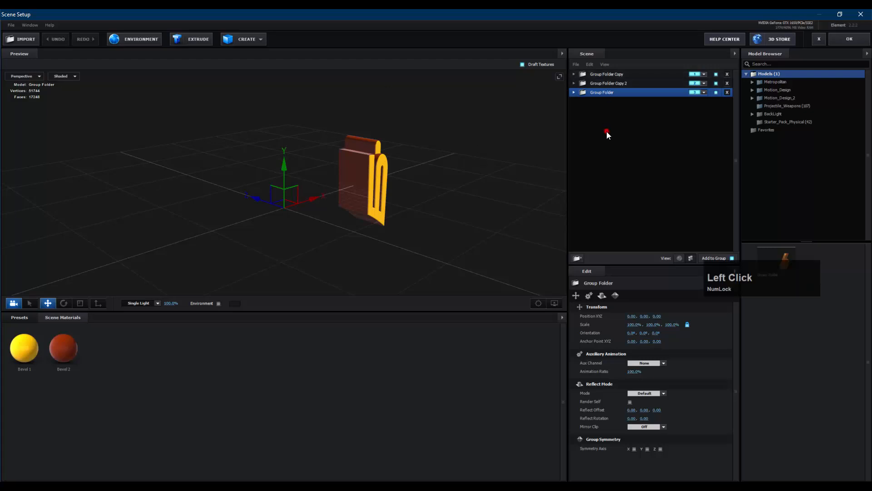
{"action": "left_click", "coordinate": [249, 40]}
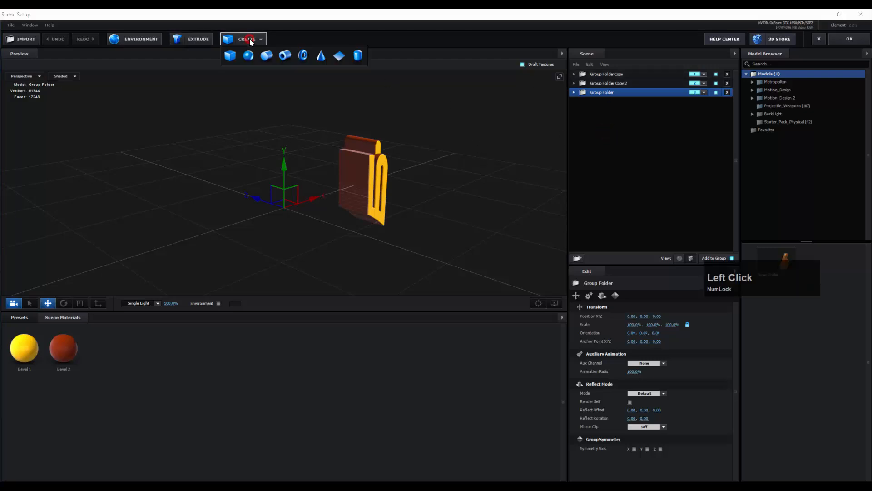
{"action": "left_click", "coordinate": [339, 57]}
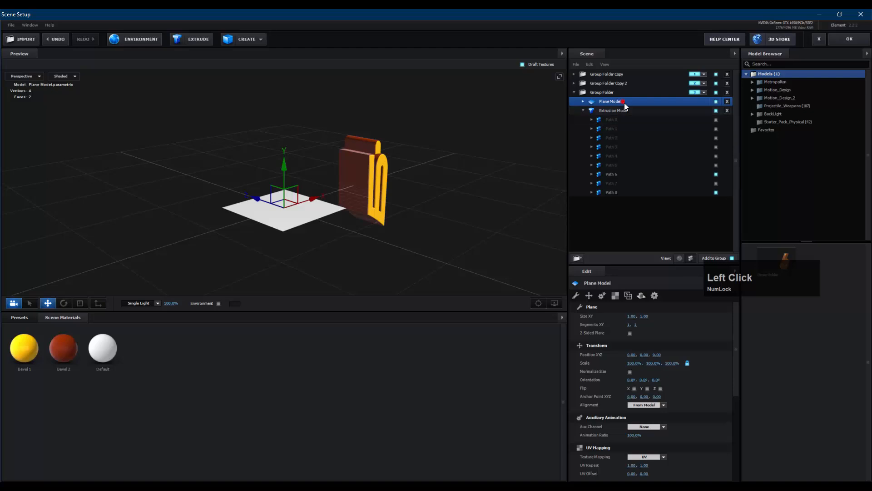
{"action": "left_click_drag", "start_coordinate": [624, 102], "coordinate": [636, 209]}
{"action": "left_click", "coordinate": [573, 91]}
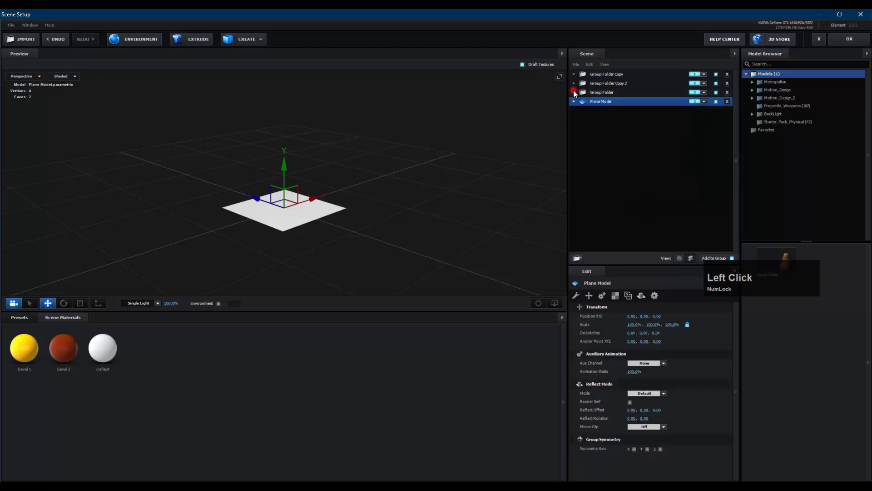
{"action": "left_click", "coordinate": [704, 102]}
{"action": "left_click", "coordinate": [653, 101]}
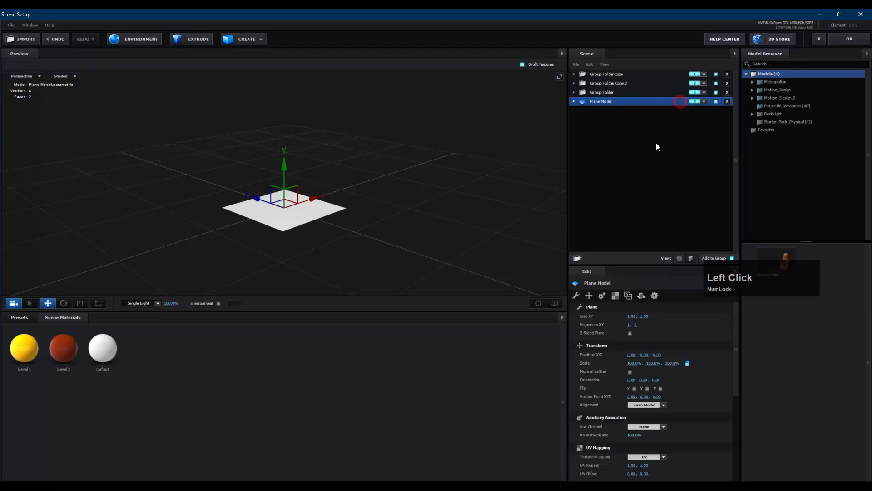
Create a new group folder assigned to group 4 and place the plane model inside it
{"action": "left_click", "coordinate": [576, 258]}
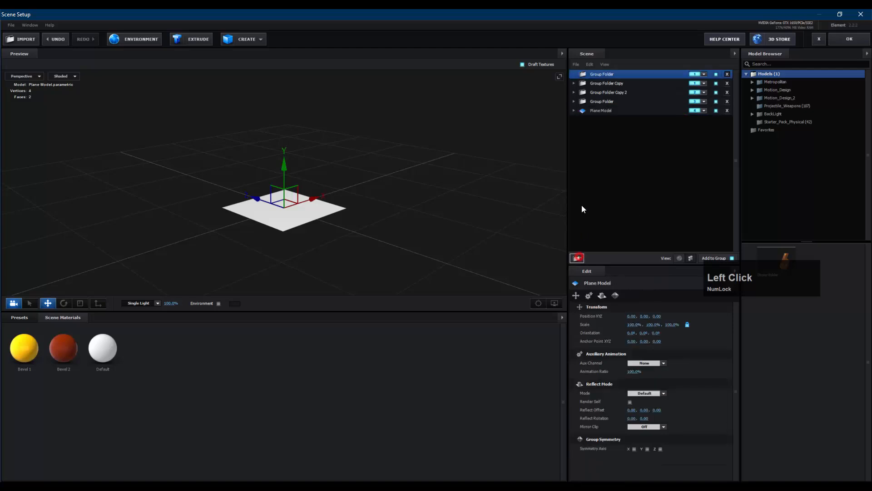
{"action": "left_click", "coordinate": [704, 74]}
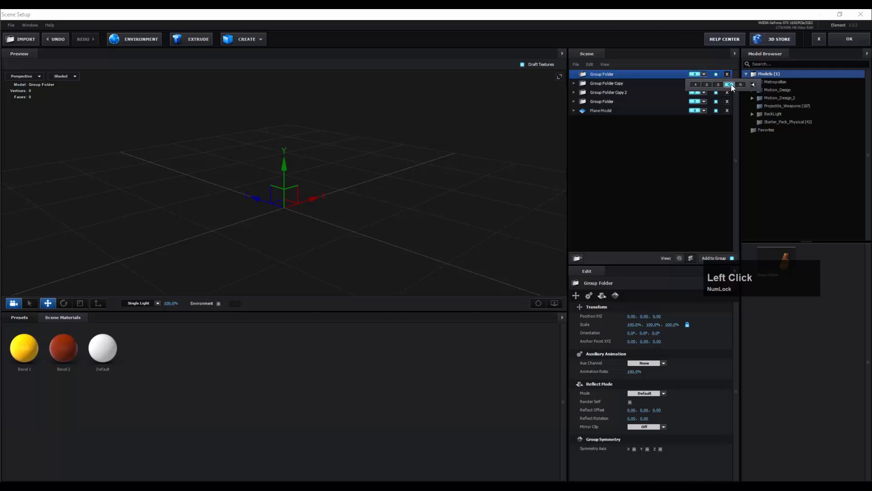
{"action": "left_click_drag", "start_coordinate": [629, 111], "coordinate": [653, 72]}
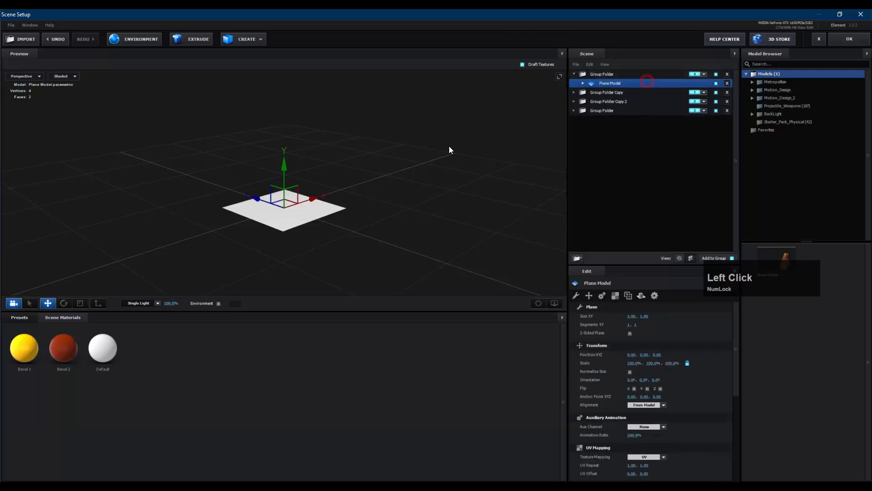
Set the diffuse texture of the plane's Default material to Custom Layer 1 (welding - 01)
{"action": "left_click_drag", "start_coordinate": [449, 150], "coordinate": [415, 235]}
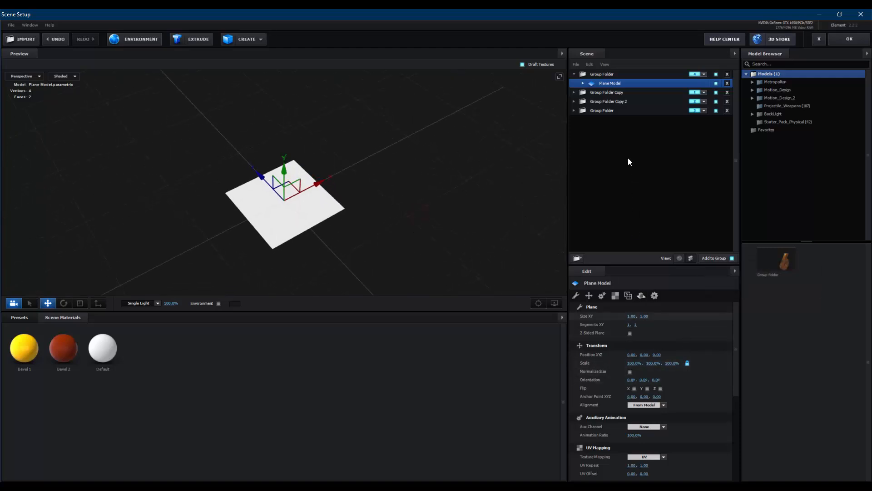
{"action": "left_click", "coordinate": [582, 83]}
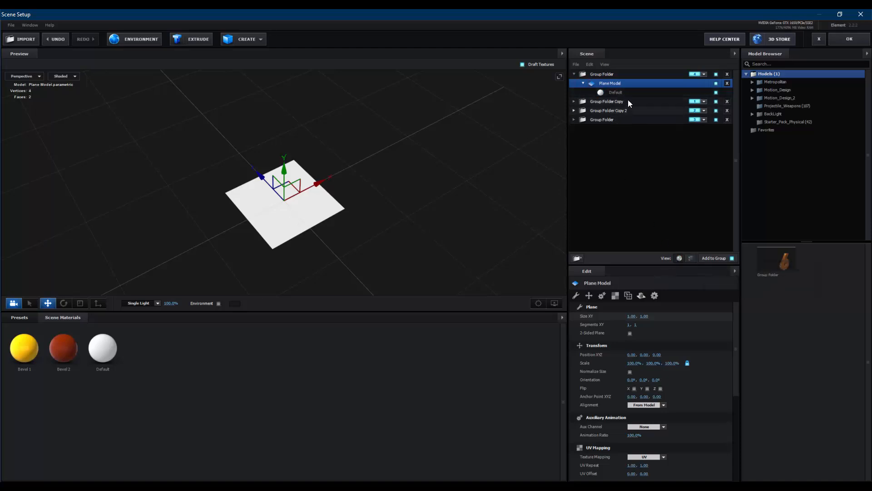
{"action": "left_click", "coordinate": [630, 93]}
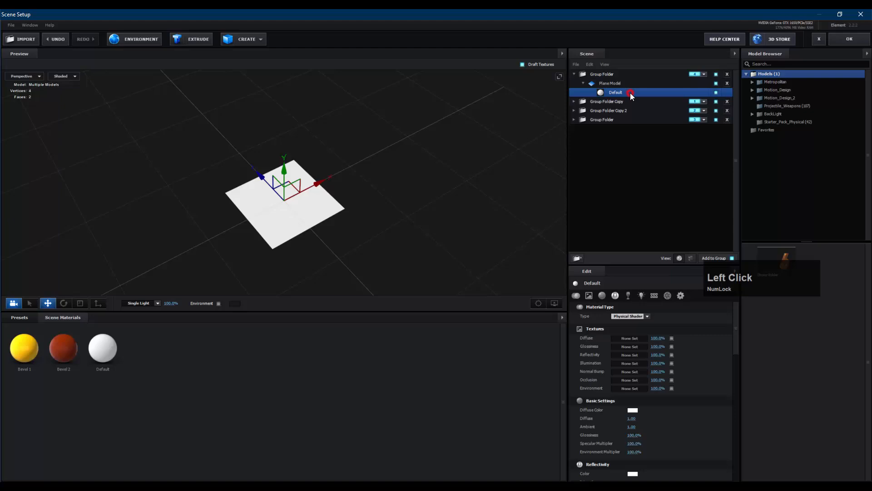
{"action": "left_click", "coordinate": [632, 338]}
{"action": "left_click", "coordinate": [625, 295]}
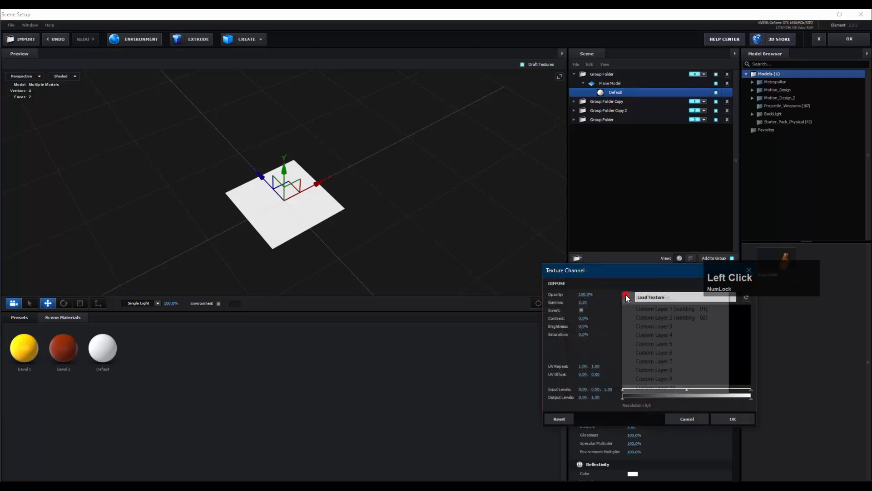
{"action": "left_click", "coordinate": [668, 309]}
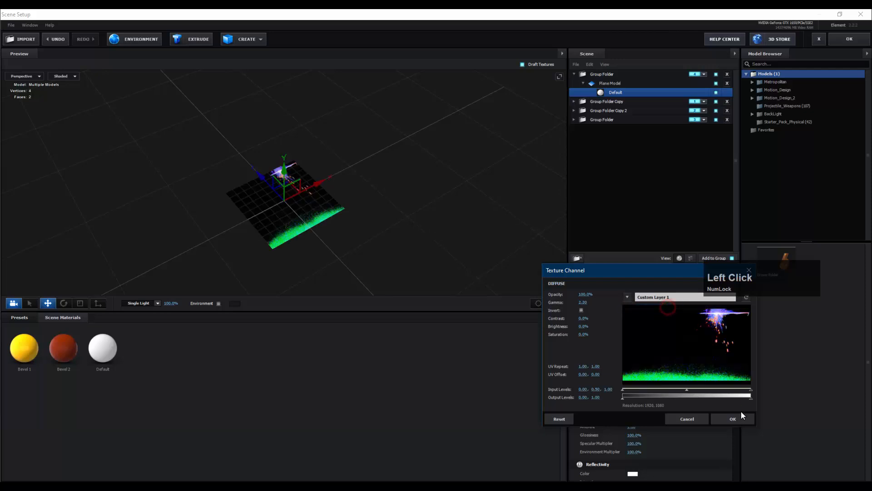
{"action": "left_click", "coordinate": [739, 415]}
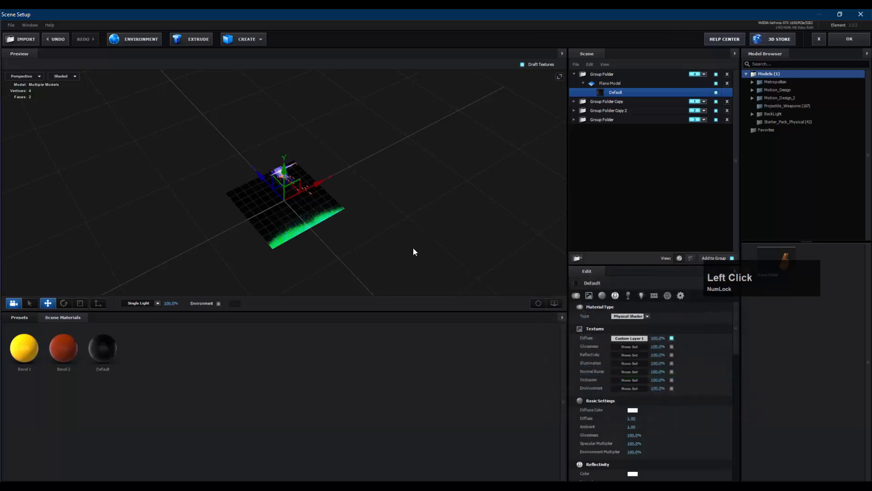
Set the blend mode of the plane's Default material to Add
{"action": "left_click_drag", "start_coordinate": [413, 247], "coordinate": [408, 266]}
{"action": "scroll", "coordinate": [351, 159], "scroll_direction": "down", "scroll_amount": 5}
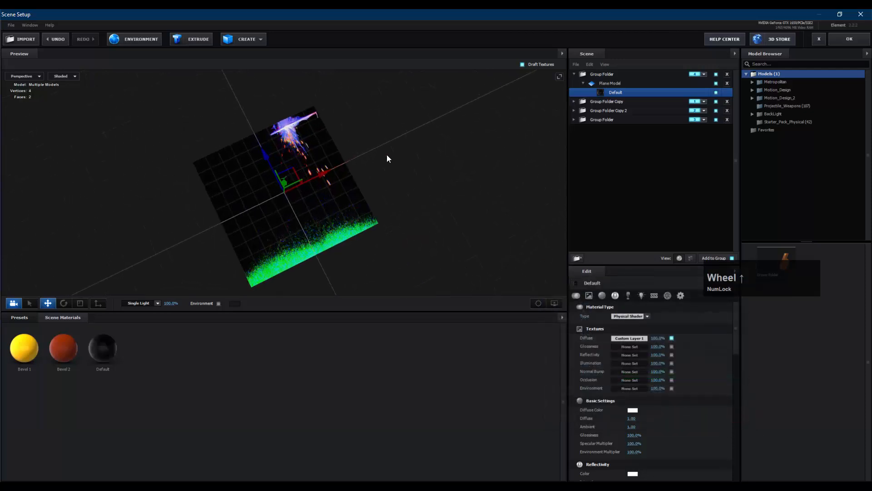
{"action": "scroll", "coordinate": [649, 435], "scroll_direction": "down", "scroll_amount": 8}
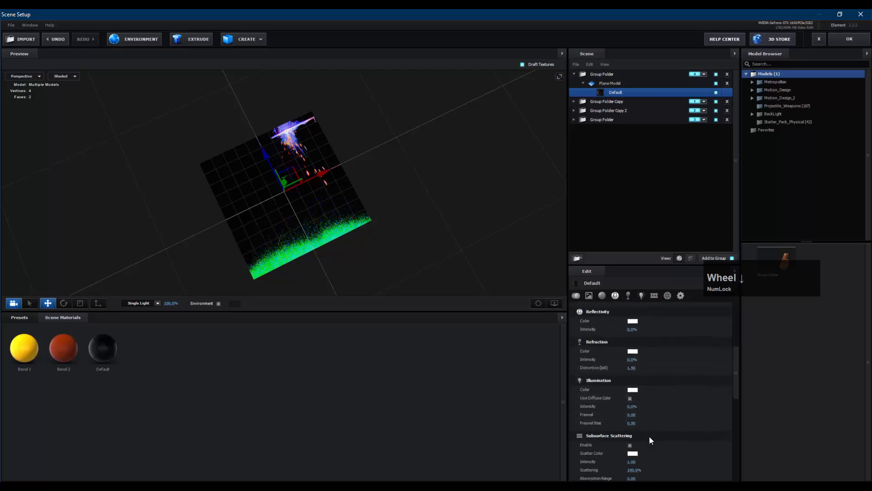
{"action": "scroll", "coordinate": [645, 439], "scroll_direction": "down", "scroll_amount": 5}
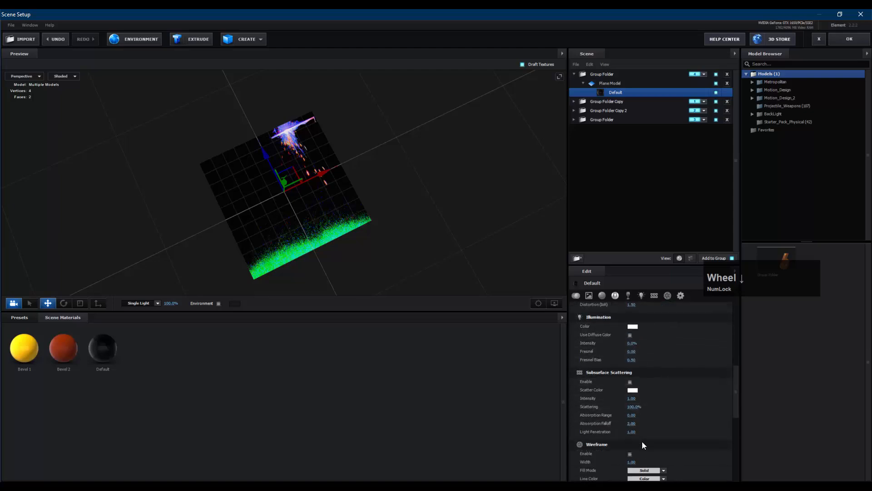
{"action": "left_click", "coordinate": [658, 452]}
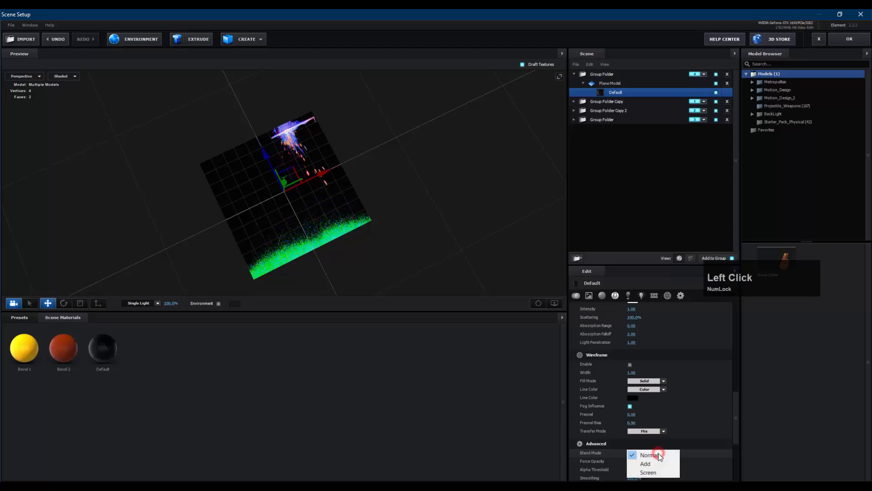
{"action": "left_click", "coordinate": [653, 462]}
Set the Default material's Alpha Threshold to 0.12
{"action": "scroll", "coordinate": [675, 440], "scroll_direction": "down", "scroll_amount": 3}
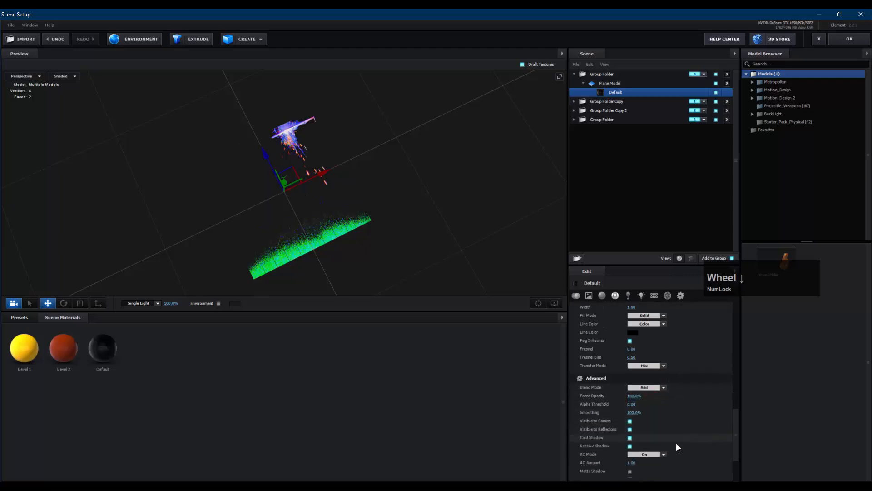
{"action": "left_click_drag", "start_coordinate": [633, 394], "coordinate": [634, 397]}
{"action": "left_click", "coordinate": [635, 397]}
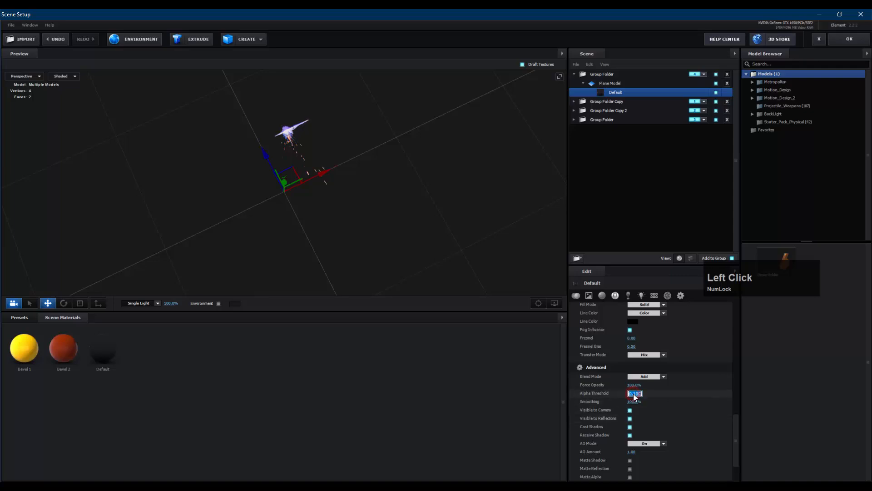
{"action": "type", "text": ".12"}
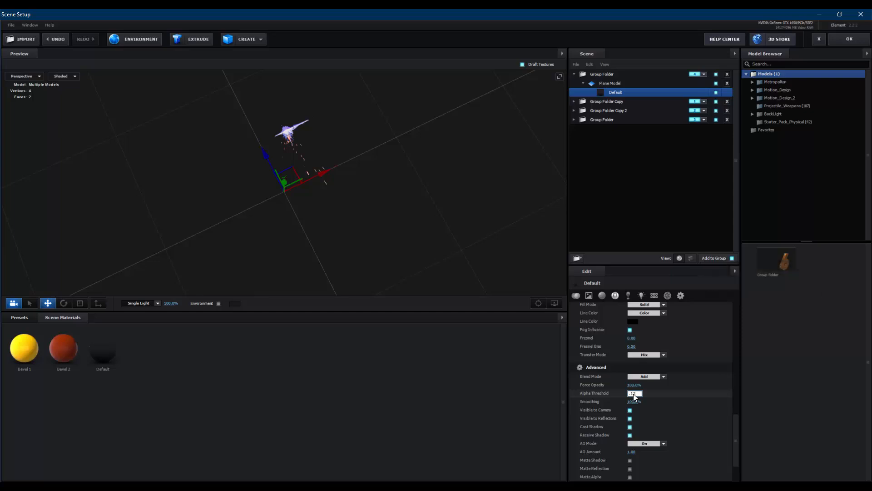
{"action": "left_click", "coordinate": [673, 401]}
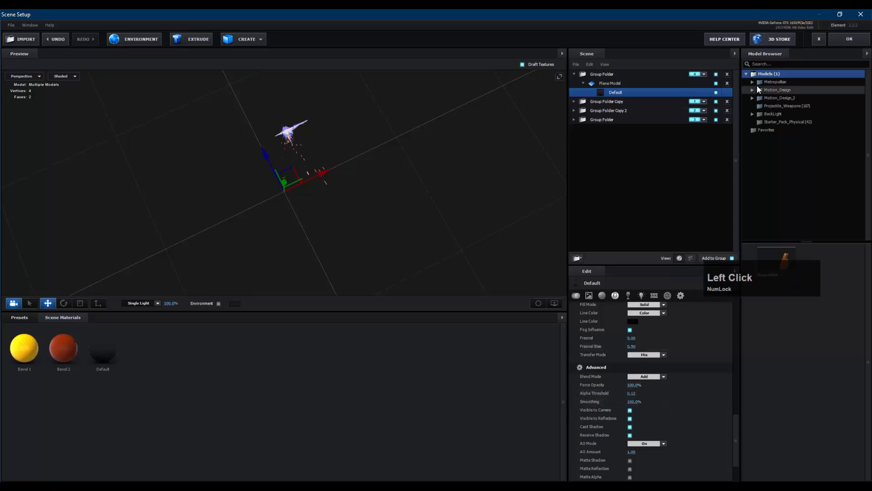
Duplicate the plane model within its folder and give the copy an independent material using Duplicate and Replace
{"action": "left_click", "coordinate": [661, 84]}
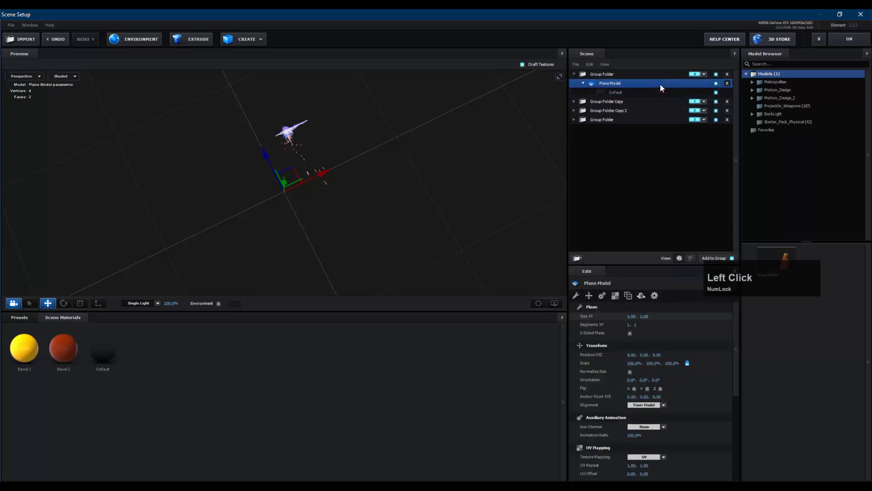
{"action": "key", "text": "ctrl+d"}
{"action": "left_click", "coordinate": [626, 110]}
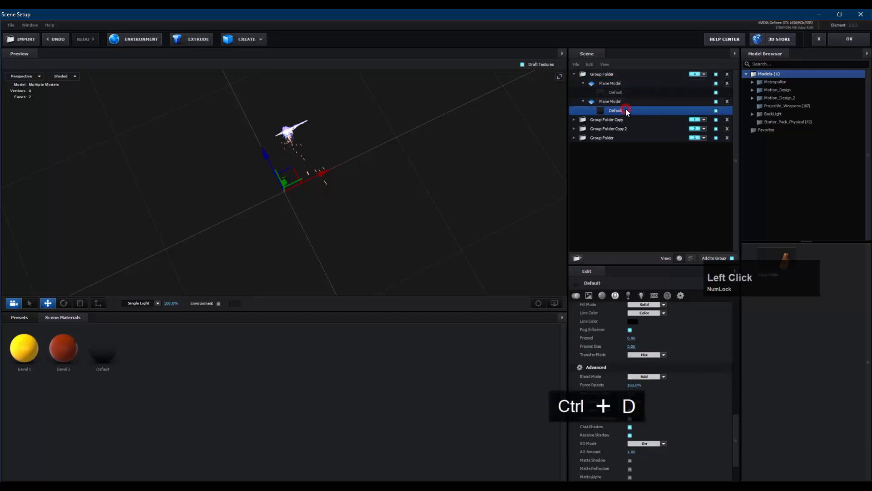
{"action": "right_click", "coordinate": [624, 110]}
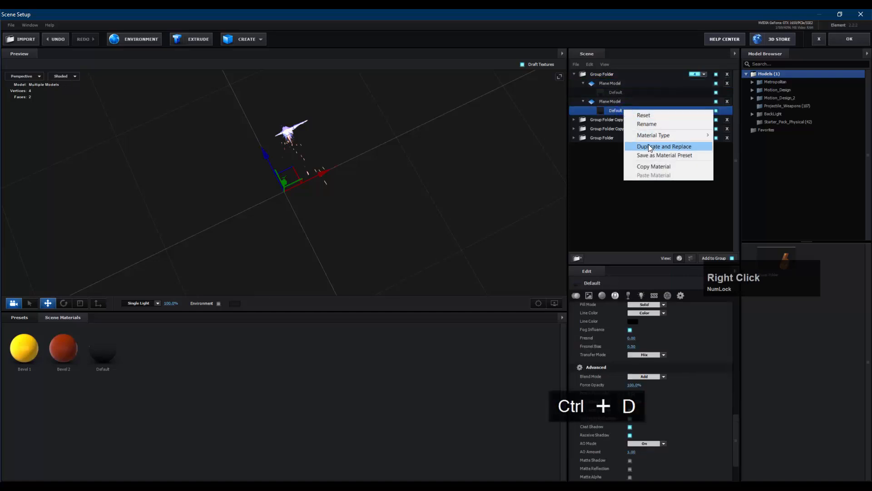
{"action": "left_click", "coordinate": [679, 148]}
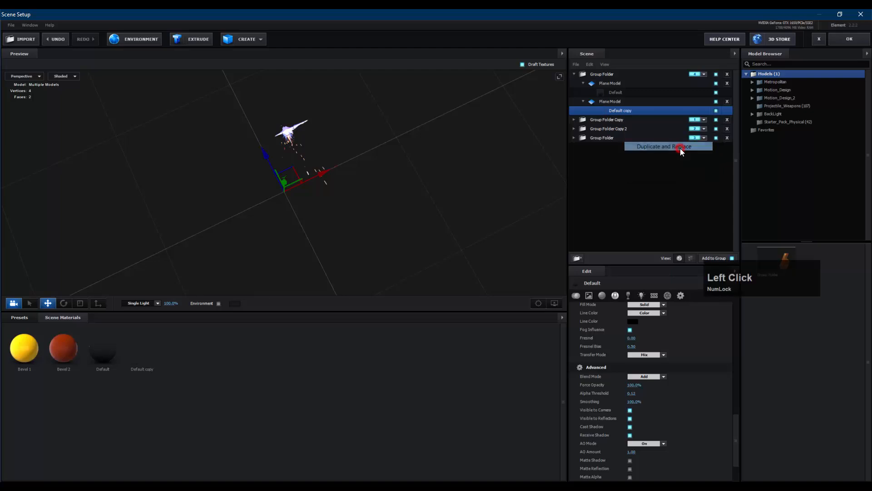
Set the copied material's diffuse texture to Custom Layer 2 (welding - 02) and select the duplicated plane model
{"action": "scroll", "coordinate": [693, 397], "scroll_direction": "up", "scroll_amount": 10}
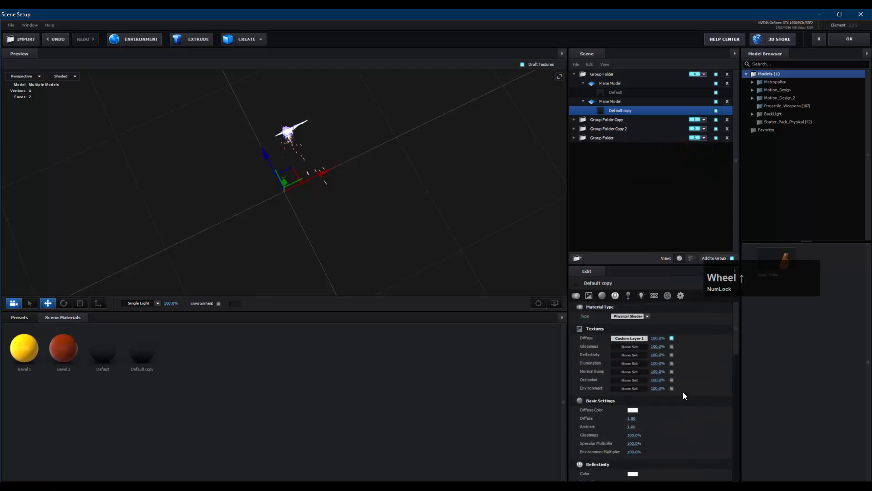
{"action": "left_click", "coordinate": [635, 341]}
{"action": "left_click", "coordinate": [629, 297]}
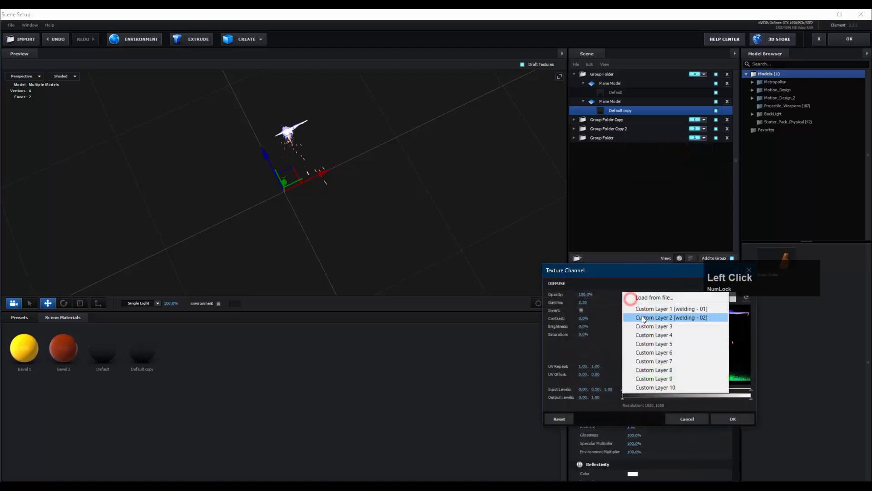
{"action": "left_click", "coordinate": [643, 316]}
{"action": "left_click", "coordinate": [733, 418]}
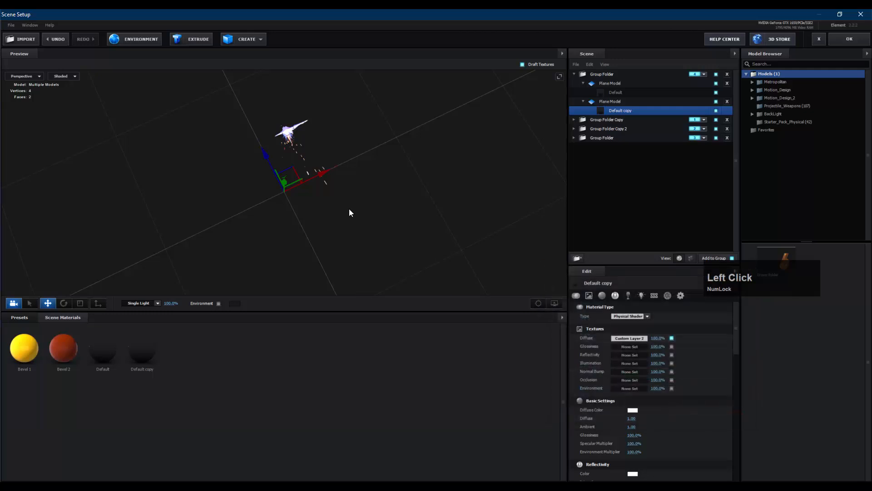
{"action": "left_click", "coordinate": [618, 102]}
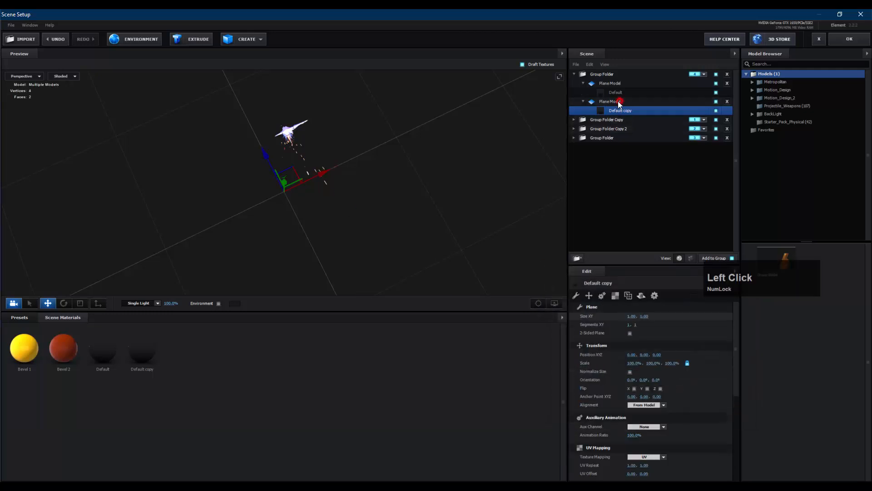
Set the duplicated plane model's Y orientation to 180° so its sparks face the opposite way
{"action": "left_click", "coordinate": [645, 379]}
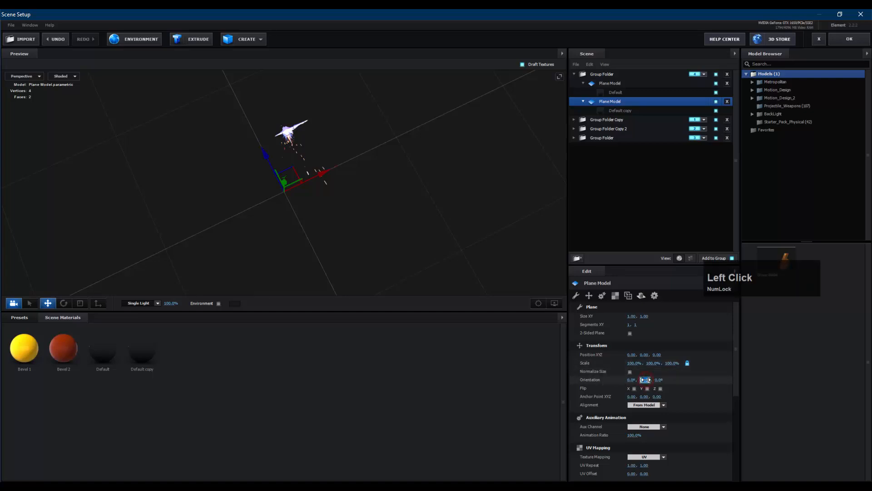
{"action": "type", "text": "180"}
{"action": "key", "text": "Return"}
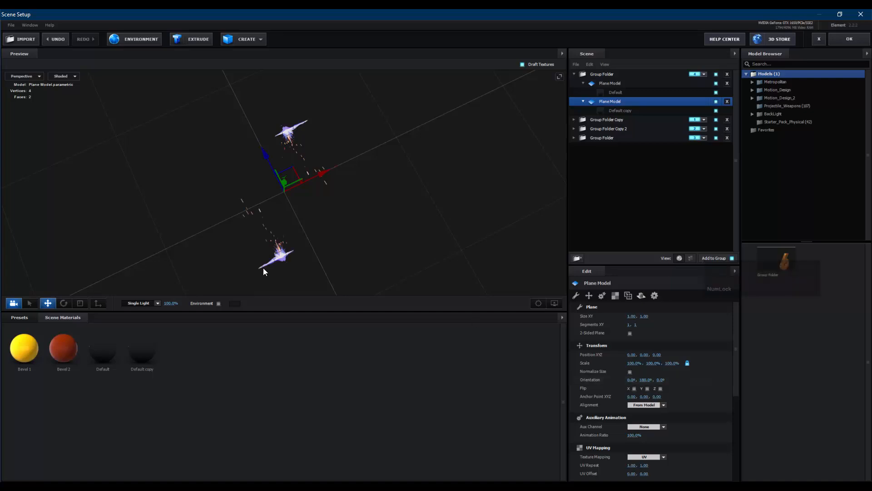
Shift the rotated plane model along the X axis to line up its spark trail with the first plane's, and apply the scene setup
{"action": "left_click", "coordinate": [631, 99]}
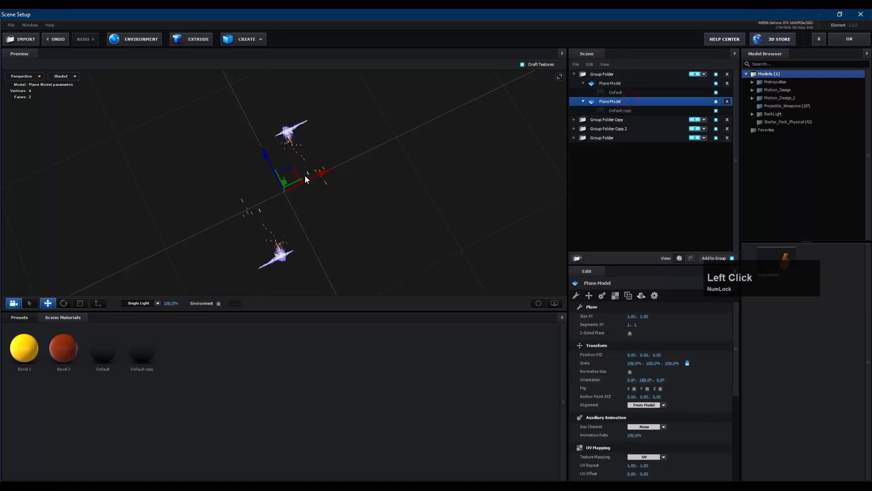
{"action": "left_click_drag", "start_coordinate": [318, 172], "coordinate": [389, 159]}
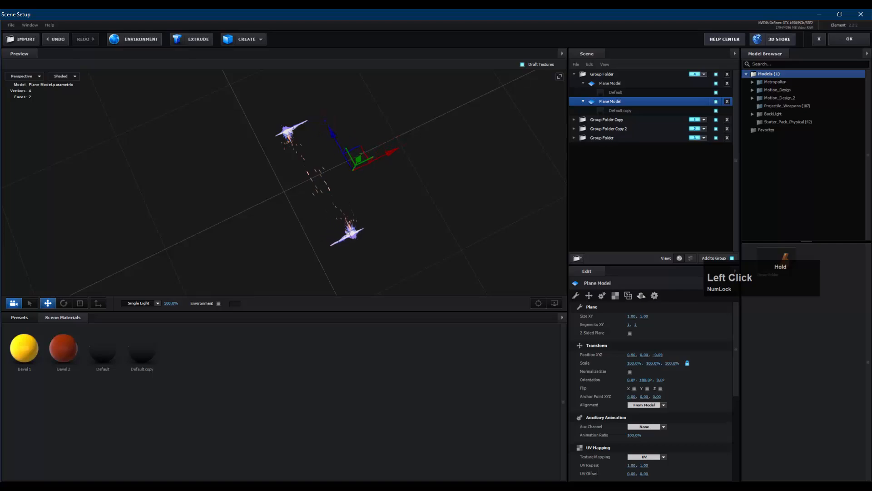
{"action": "left_click", "coordinate": [849, 38]}
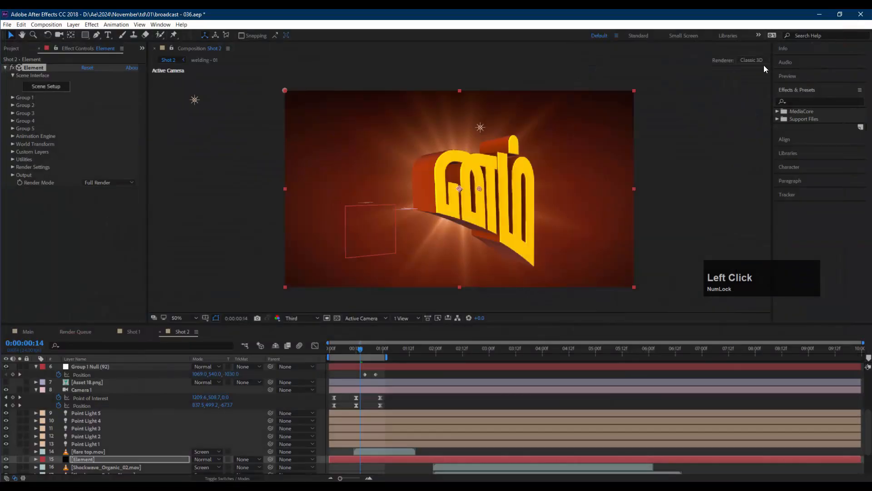
Go to 0:00:00:18 and create a group null for Group 4 of the Element layer
{"action": "left_click", "coordinate": [368, 348]}
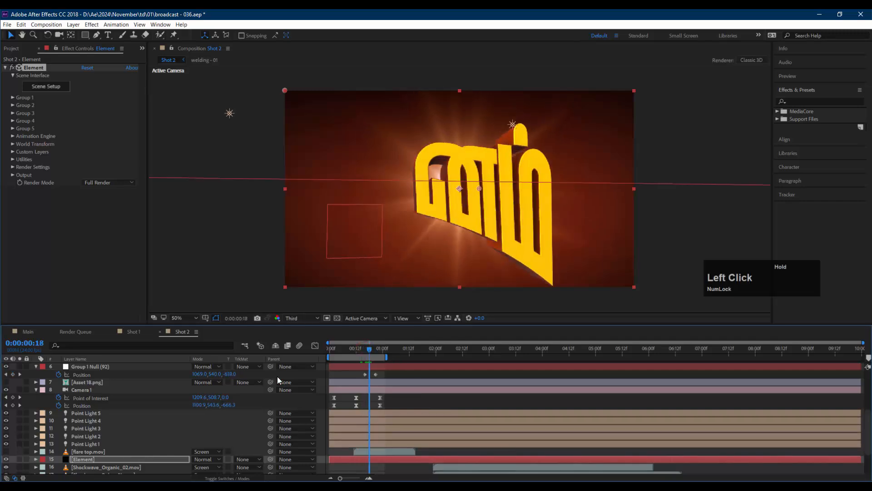
{"action": "left_click", "coordinate": [91, 459]}
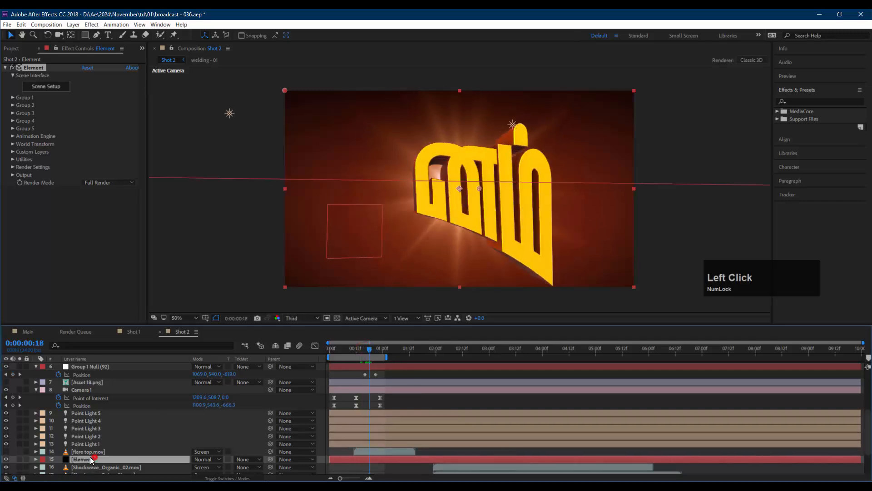
{"action": "left_click", "coordinate": [13, 121]}
{"action": "left_click", "coordinate": [28, 175]}
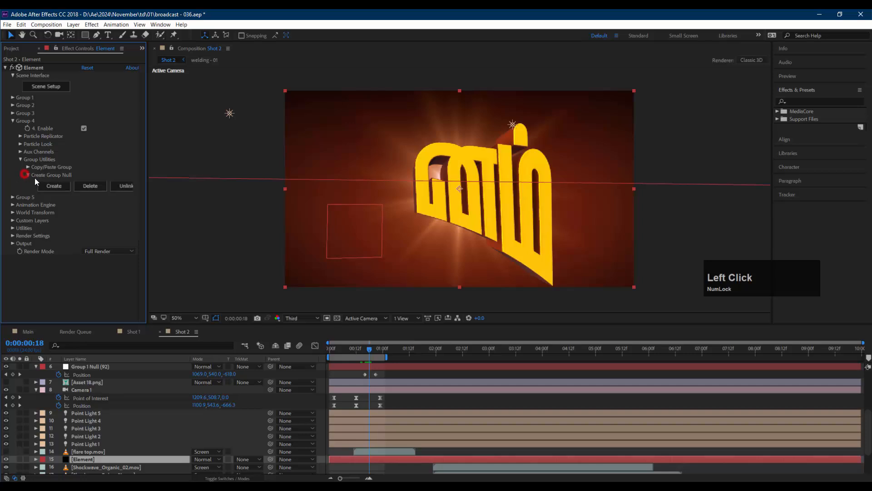
{"action": "left_click", "coordinate": [54, 186]}
{"action": "scroll", "coordinate": [131, 412], "scroll_direction": "up", "scroll_amount": 1}
{"action": "scroll", "coordinate": [132, 412], "scroll_direction": "up", "scroll_amount": 3}
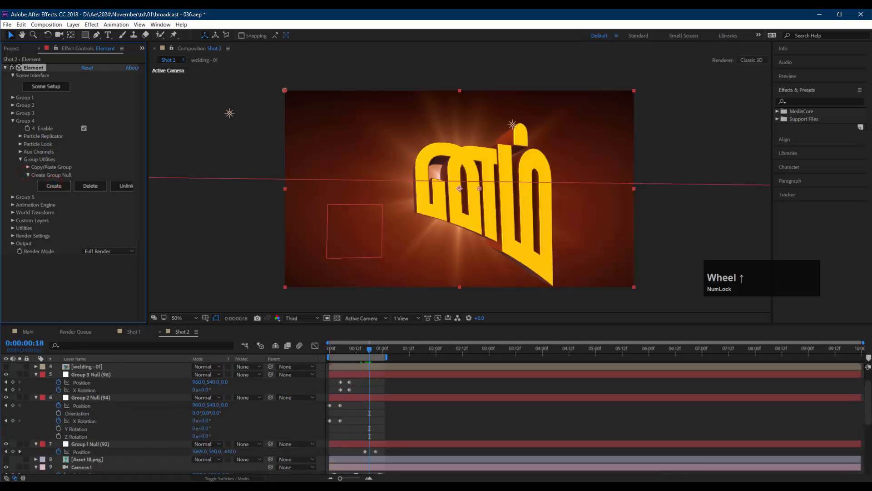
{"action": "scroll", "coordinate": [132, 412], "scroll_direction": "up", "scroll_amount": 1}
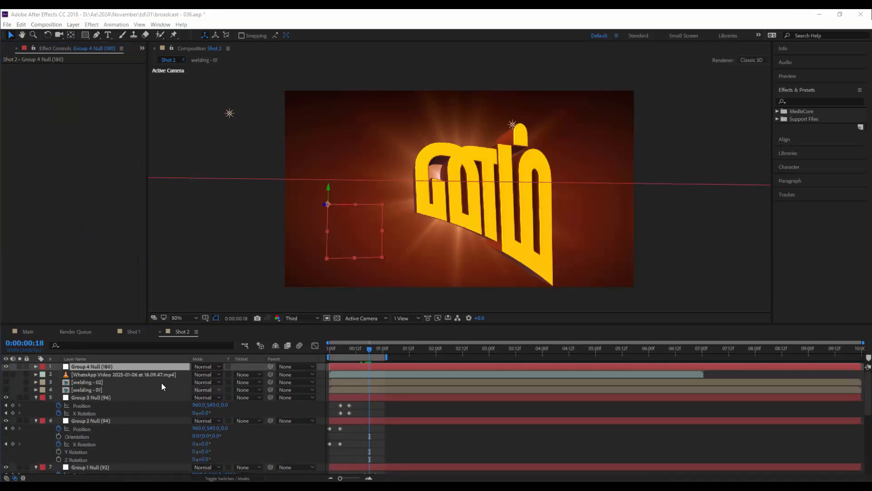
Try a Y Rotation of 180° on the Group 4 null
{"action": "left_click", "coordinate": [119, 366]}
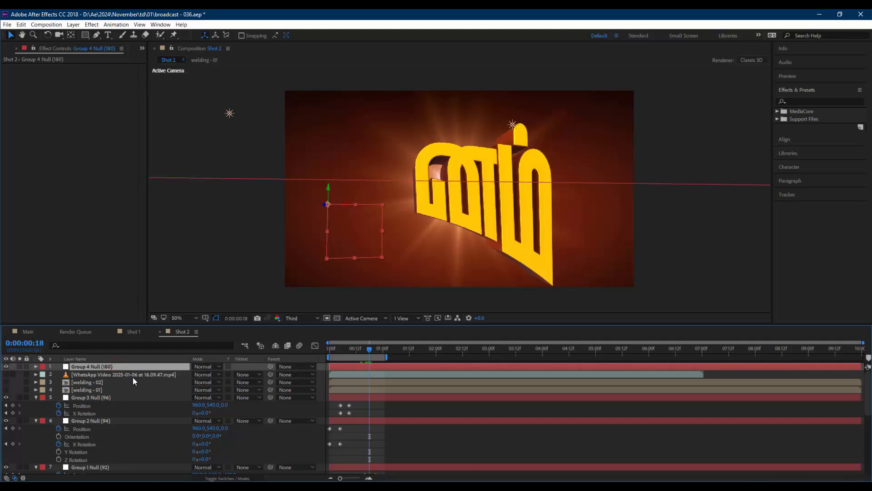
{"action": "key", "text": "r"}
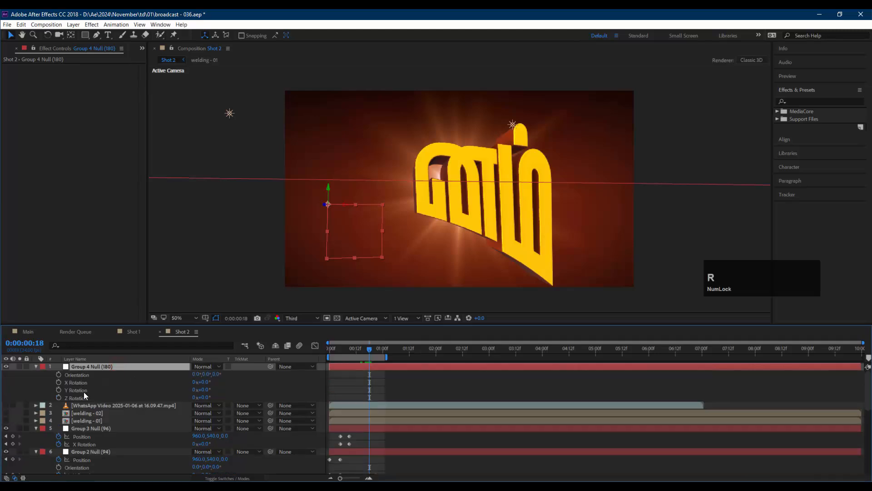
{"action": "left_click", "coordinate": [208, 390]}
{"action": "type", "text": "1"}
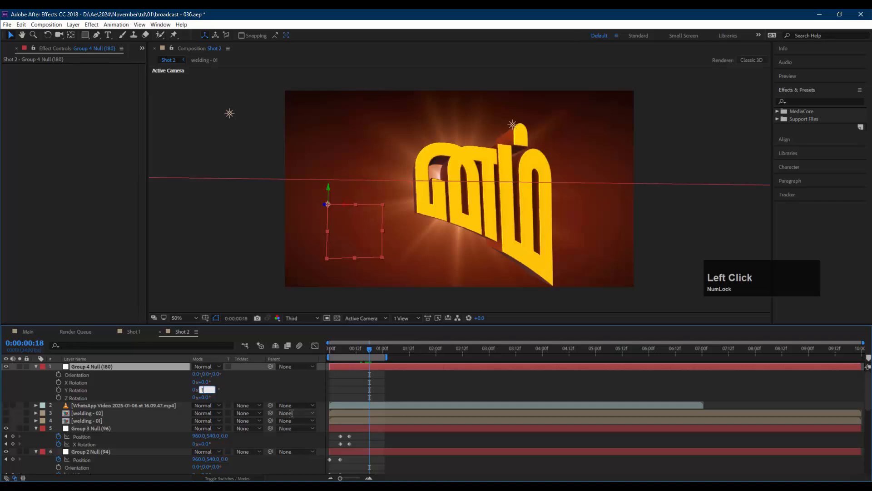
{"action": "type", "text": "80"}
{"action": "key", "text": "Return"}
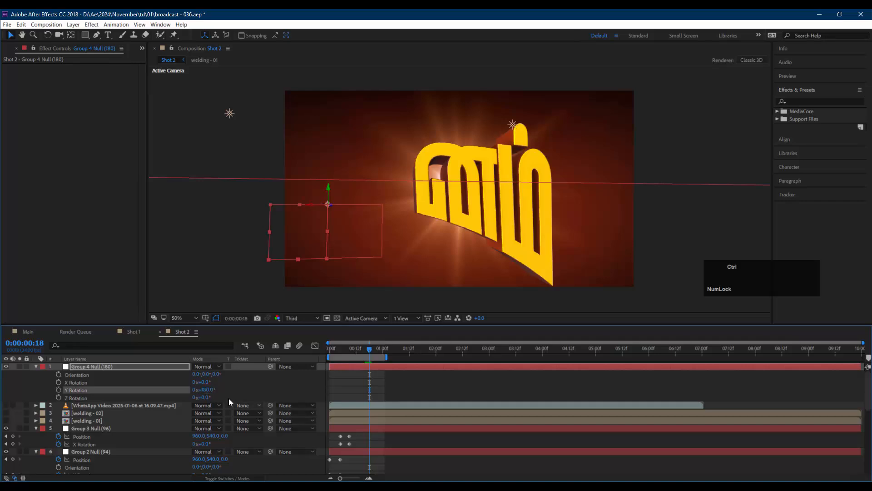
{"action": "key", "text": "ctrl+z"}
{"action": "left_click", "coordinate": [206, 383]}
{"action": "left_click", "coordinate": [234, 395]}
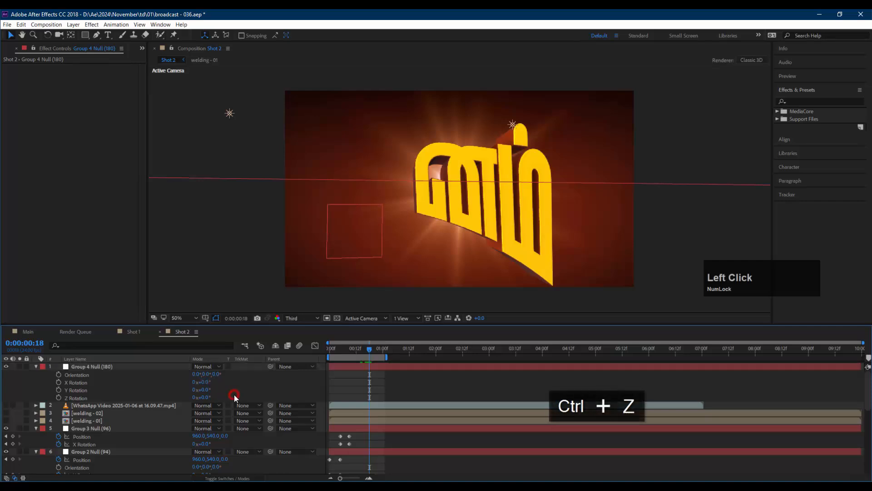
Try an X Rotation of 180° on the Group 4 null, check it at 0:00:01:02 and reset it to 0°
{"action": "left_click", "coordinate": [206, 382]}
{"action": "type", "text": "180"}
{"action": "key", "text": "Return"}
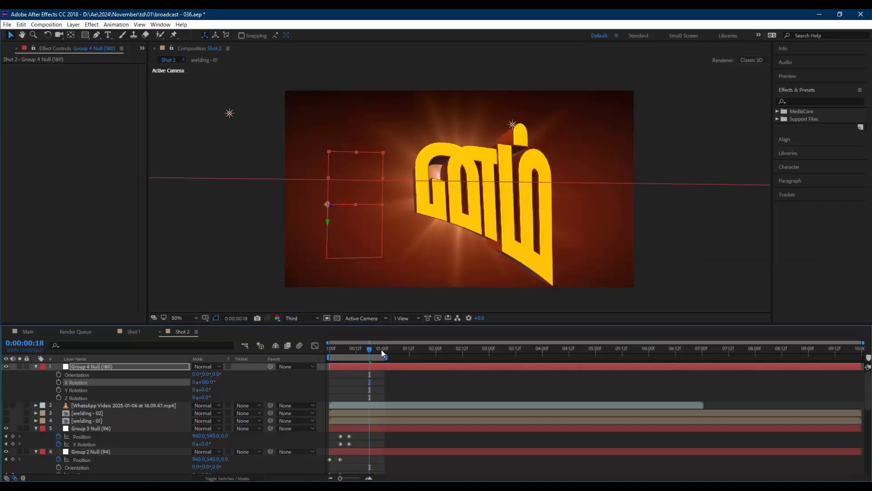
{"action": "mouse_move", "coordinate": [381, 349]}
{"action": "left_mouse_down"}
{"action": "mouse_move", "coordinate": [403, 346]}
{"action": "mouse_move", "coordinate": [388, 345]}
{"action": "left_mouse_up"}
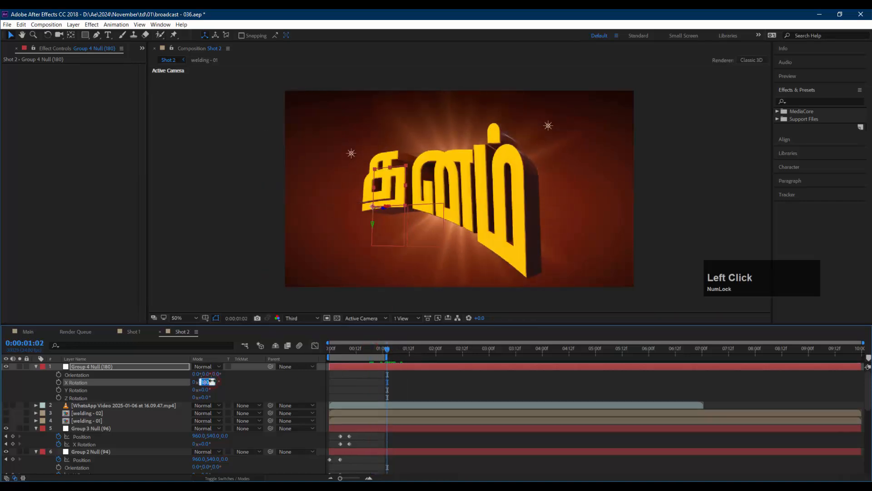
{"action": "type", "text": "0"}
{"action": "key", "text": "Return"}
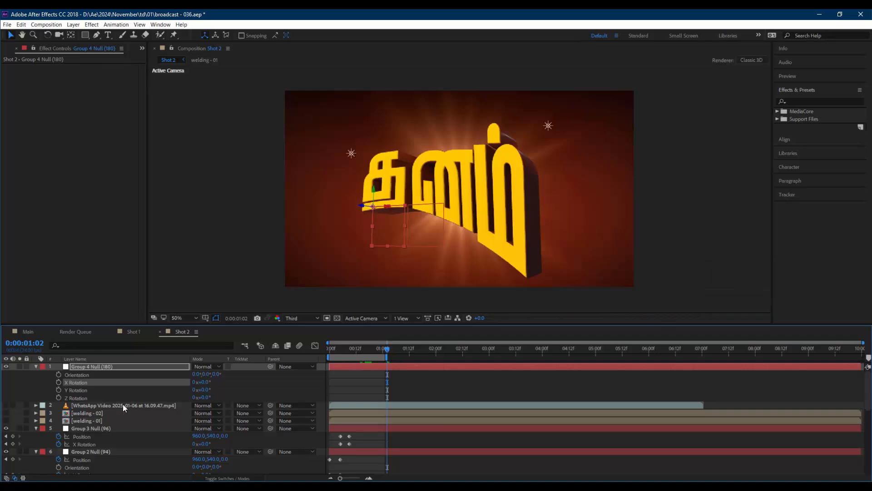
Set the Group 4 null's Y Rotation to 180°
{"action": "left_click", "coordinate": [205, 389]}
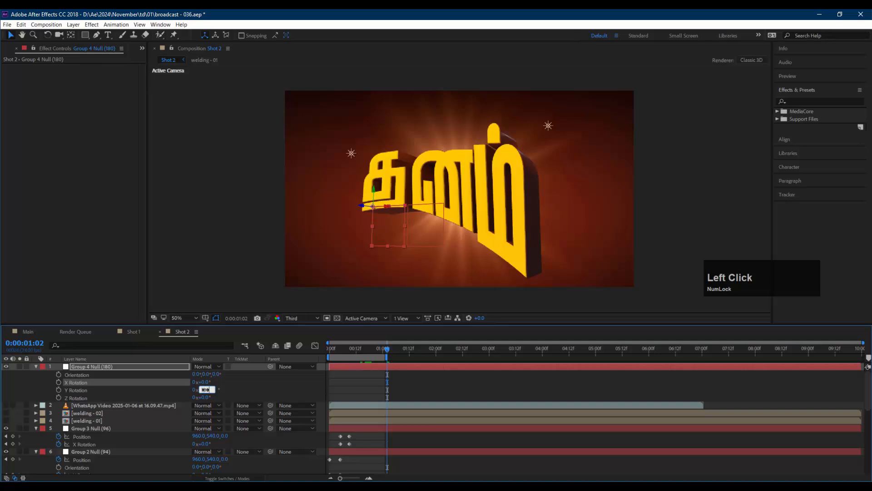
{"action": "type", "text": "180"}
{"action": "key", "text": "Return"}
Set the Group 4 null's Z position to about -175 and its uniform scale to about 277%
{"action": "mouse_move", "coordinate": [387, 348]}
{"action": "left_mouse_down"}
{"action": "mouse_move", "coordinate": [355, 348]}
{"action": "mouse_move", "coordinate": [393, 348]}
{"action": "left_mouse_up"}
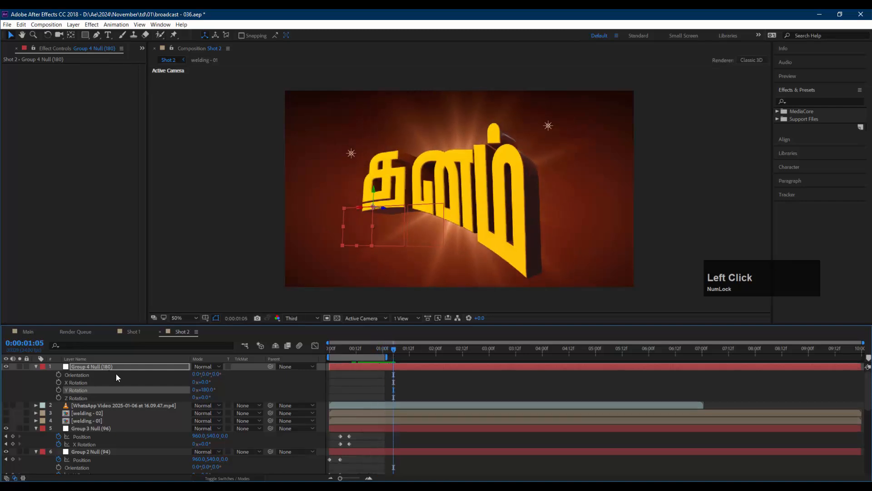
{"action": "key", "text": "p"}
{"action": "left_click_drag", "start_coordinate": [226, 374], "coordinate": [161, 371]}
{"action": "left_click_drag", "start_coordinate": [344, 352], "coordinate": [360, 354]}
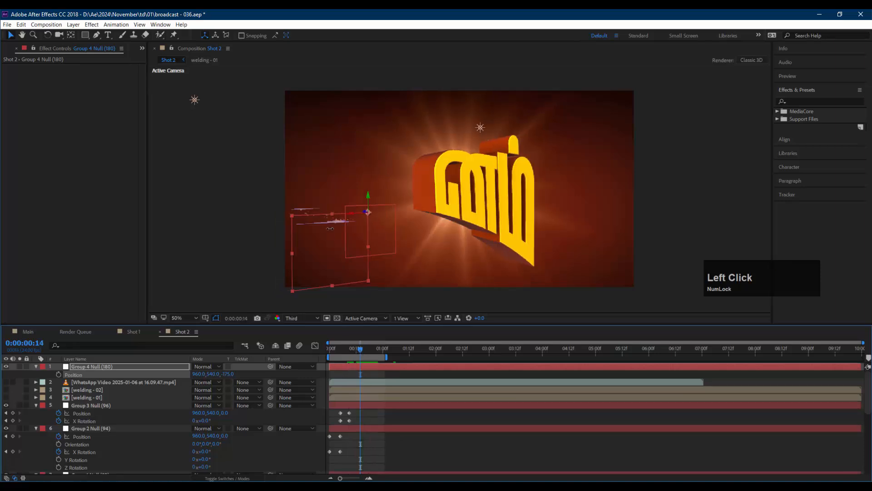
{"action": "key", "text": "s"}
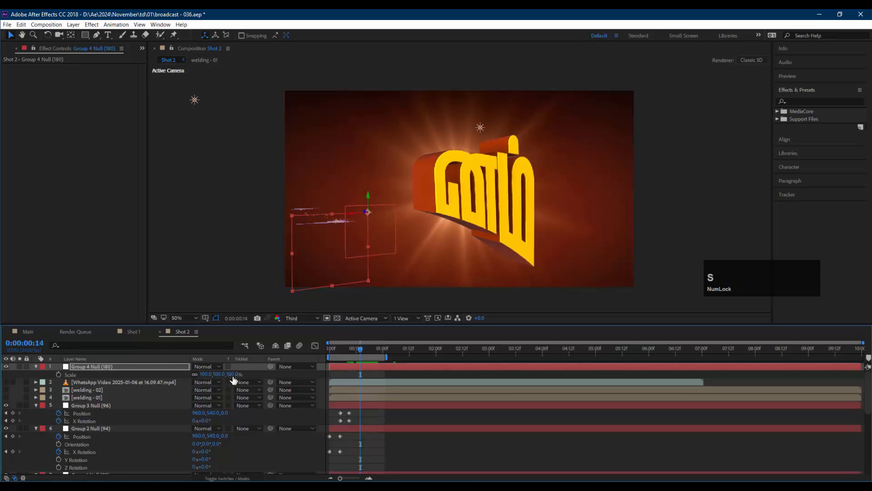
{"action": "left_click_drag", "start_coordinate": [229, 374], "coordinate": [278, 373]}
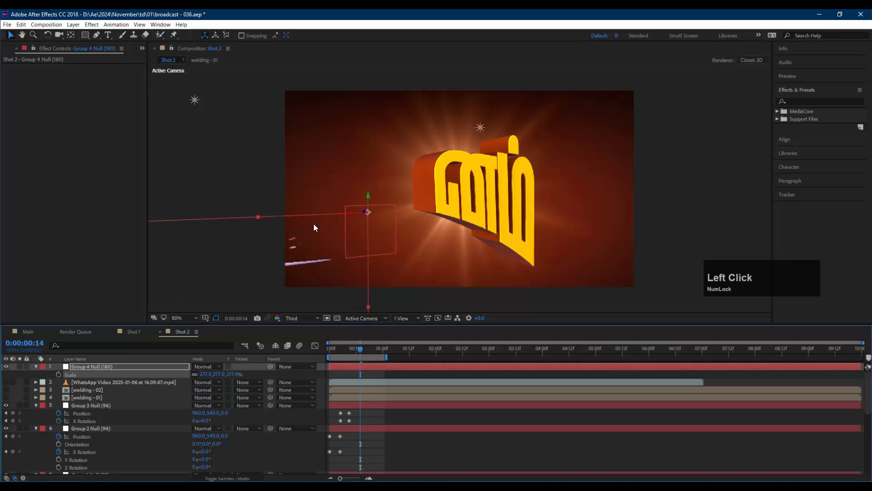
Move the Group 4 null along X and Z to a position of about 1414, 540, -429
{"action": "left_click", "coordinate": [96, 360]}
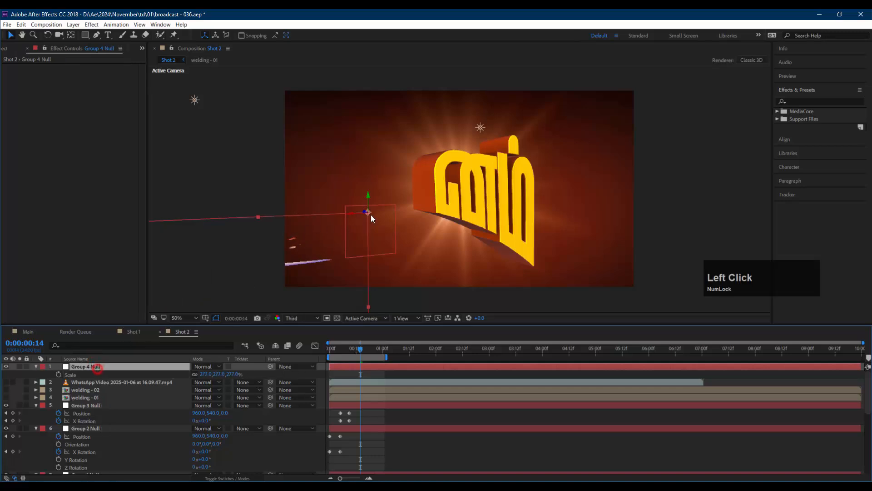
{"action": "left_click_drag", "start_coordinate": [351, 216], "coordinate": [393, 212]}
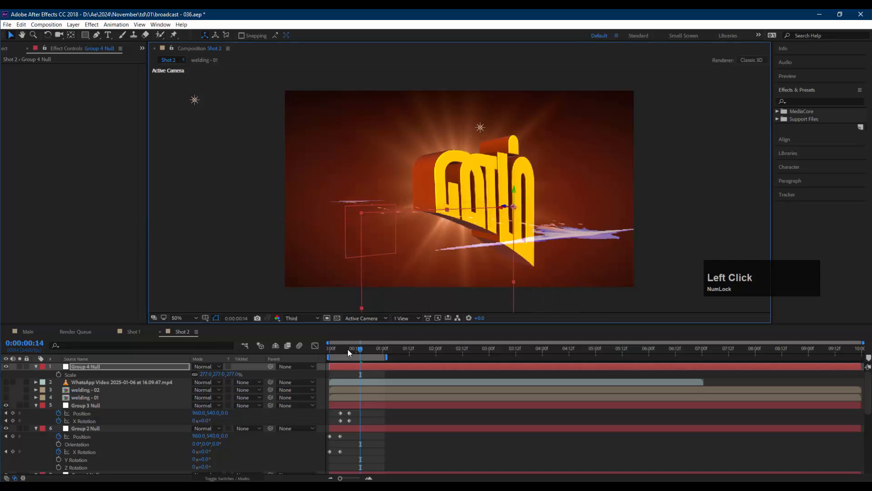
{"action": "left_click_drag", "start_coordinate": [348, 349], "coordinate": [396, 348]}
{"action": "key", "text": "p"}
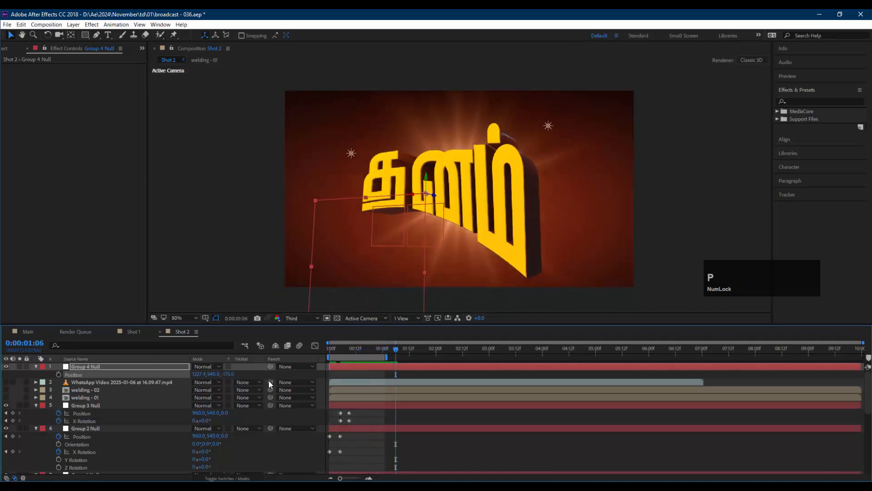
{"action": "left_click_drag", "start_coordinate": [220, 375], "coordinate": [96, 377]}
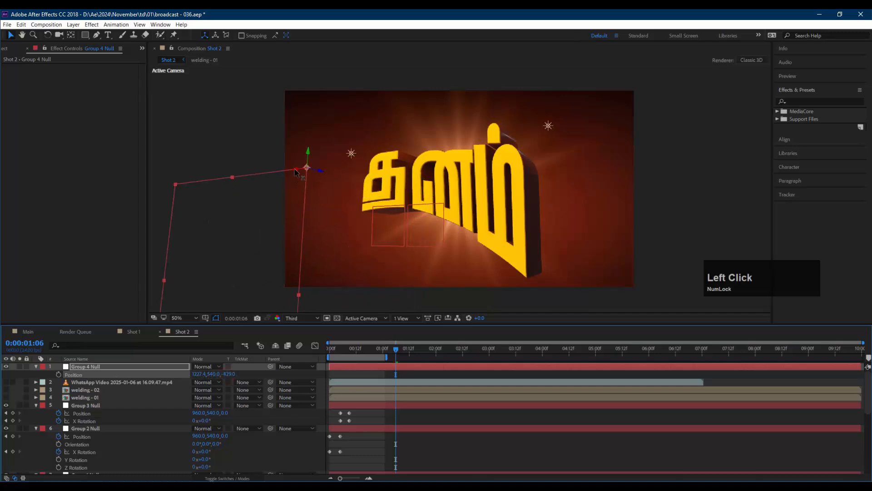
{"action": "left_click_drag", "start_coordinate": [296, 173], "coordinate": [317, 195]}
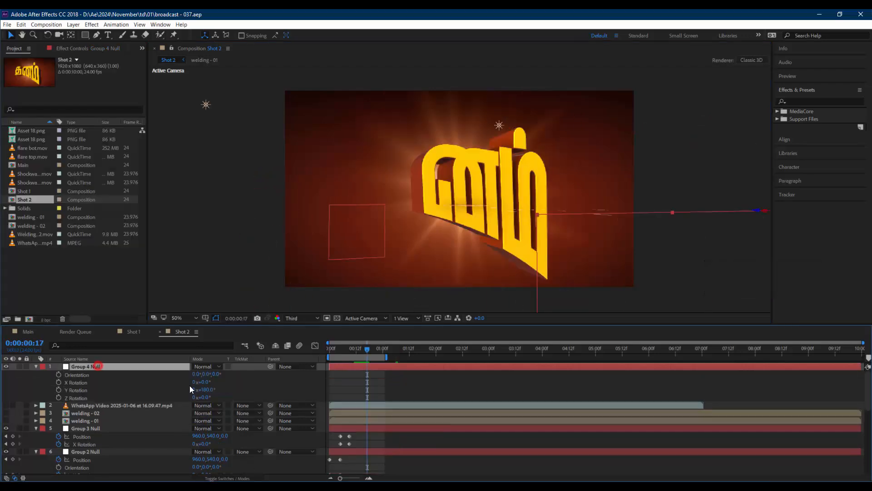
Try X Rotation and Y Rotation values of 90° on the Group 4 null and scrub to check the sparks
{"action": "left_click", "coordinate": [207, 389]}
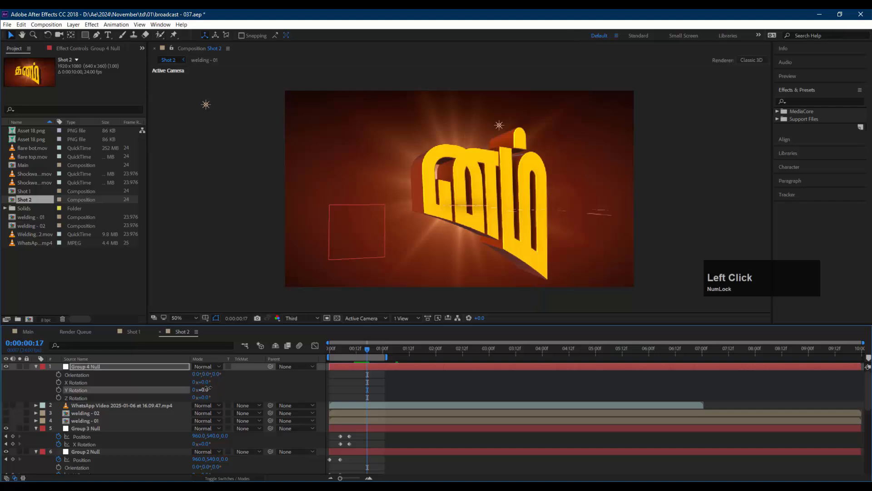
{"action": "key", "text": "Return"}
{"action": "left_click", "coordinate": [207, 382]}
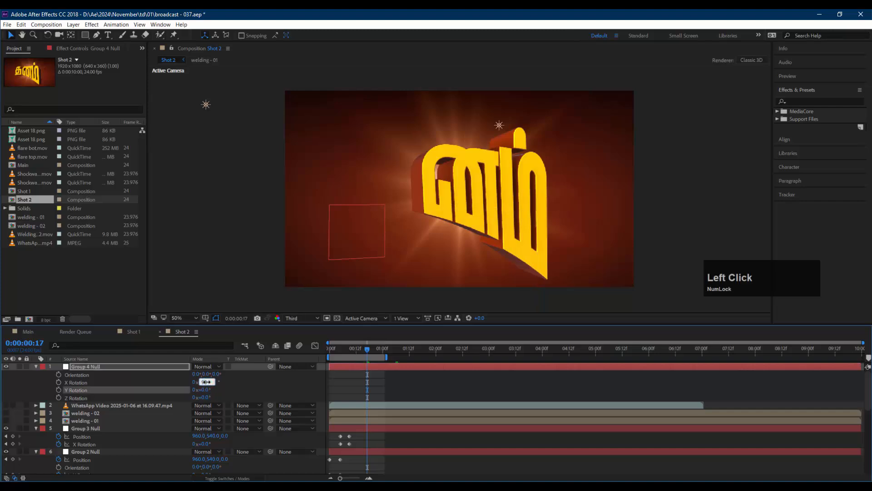
{"action": "key", "text": "Return"}
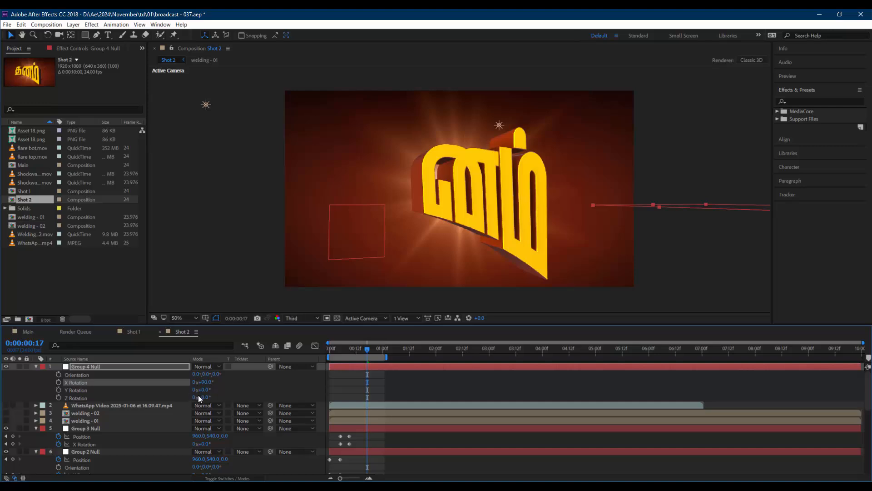
{"action": "left_click", "coordinate": [206, 390]}
{"action": "key", "text": "Return"}
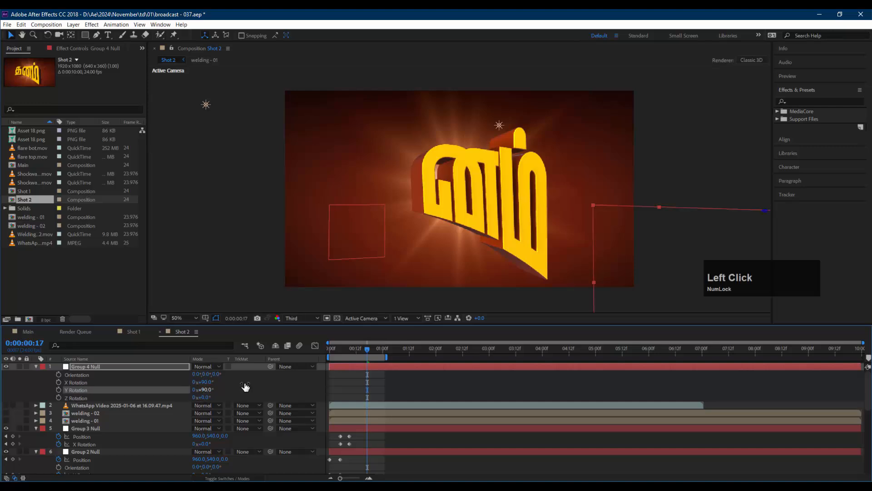
{"action": "left_click_drag", "start_coordinate": [340, 351], "coordinate": [331, 354]}
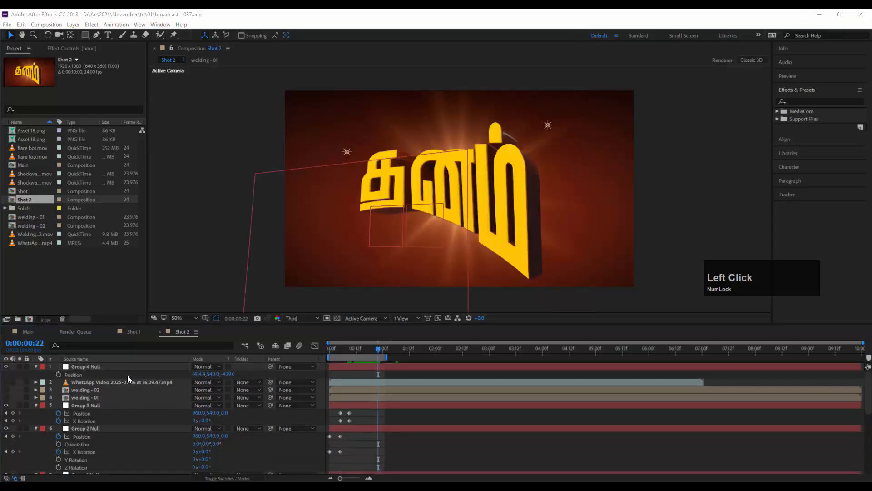
Reveal the Group 4 null's rotation at 0:00:00:22 and set its Y Rotation to 90°
{"action": "left_click", "coordinate": [129, 369]}
{"action": "key", "text": "r"}
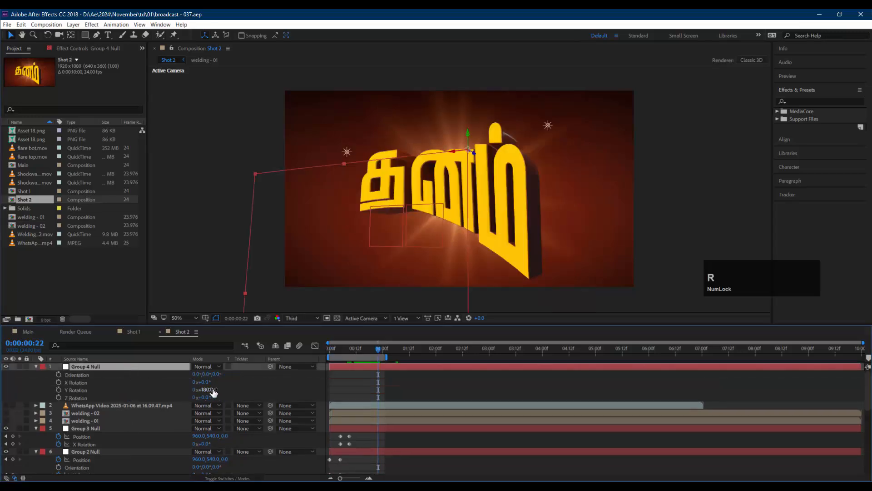
{"action": "left_click", "coordinate": [213, 389]}
{"action": "key", "text": "Return"}
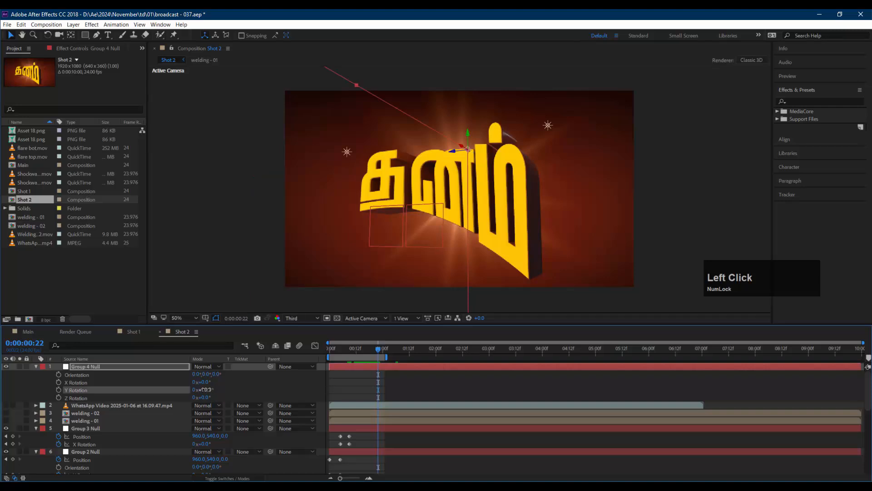
Set the Group 4 null's X Rotation to 90° and its uniform scale to 220%
{"action": "left_click", "coordinate": [203, 382]}
{"action": "key", "text": "Return"}
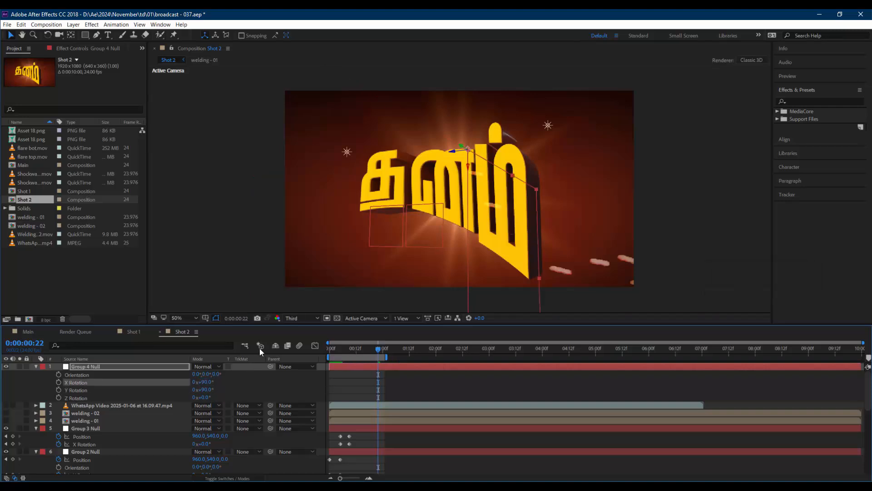
{"action": "key", "text": "s"}
{"action": "left_click", "coordinate": [231, 375]}
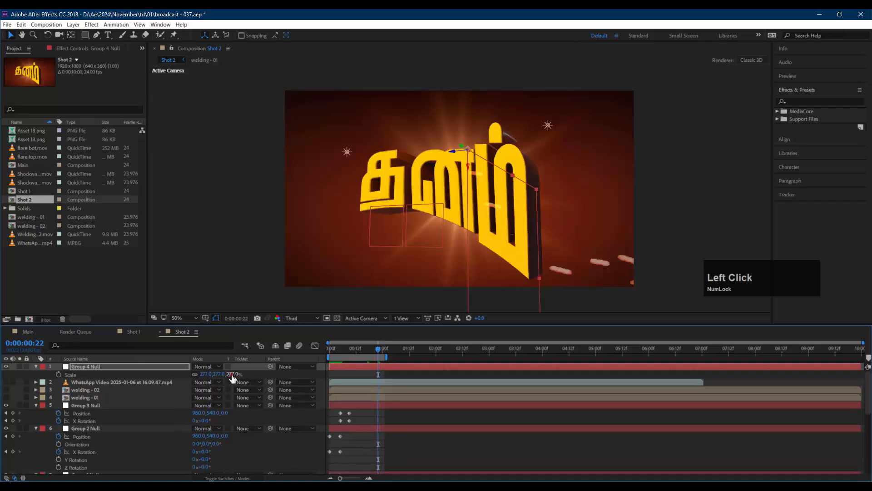
{"action": "type", "text": "220"}
{"action": "key", "text": "Return"}
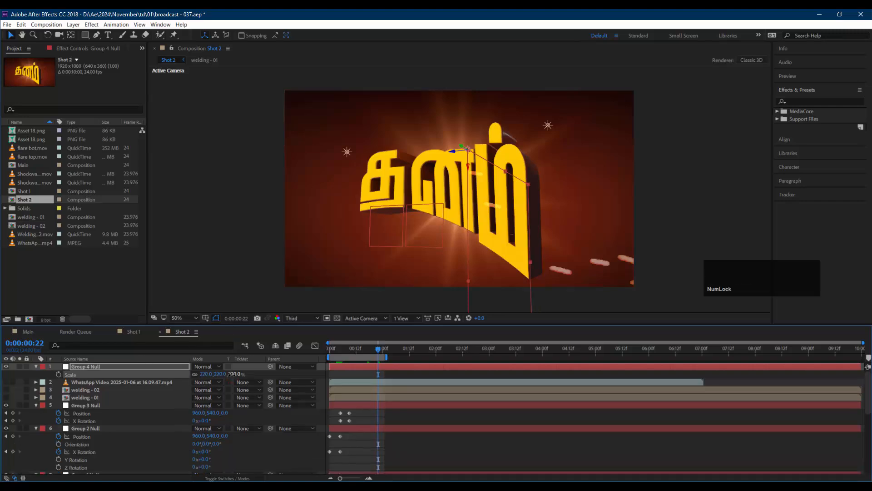
Set the Group 4 null's Z position to 0 and lower its Y position to about 327, checking it at 0:00:00:10
{"action": "left_click", "coordinate": [160, 367]}
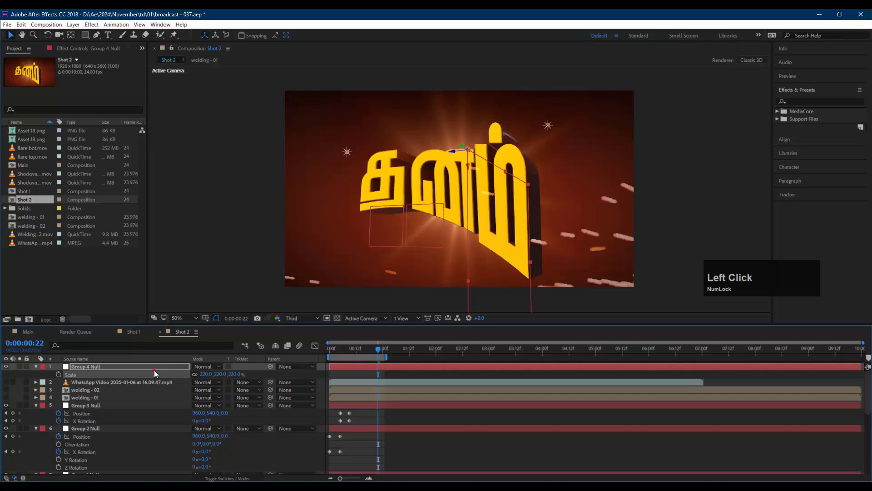
{"action": "key", "text": "p"}
{"action": "left_click", "coordinate": [230, 374]}
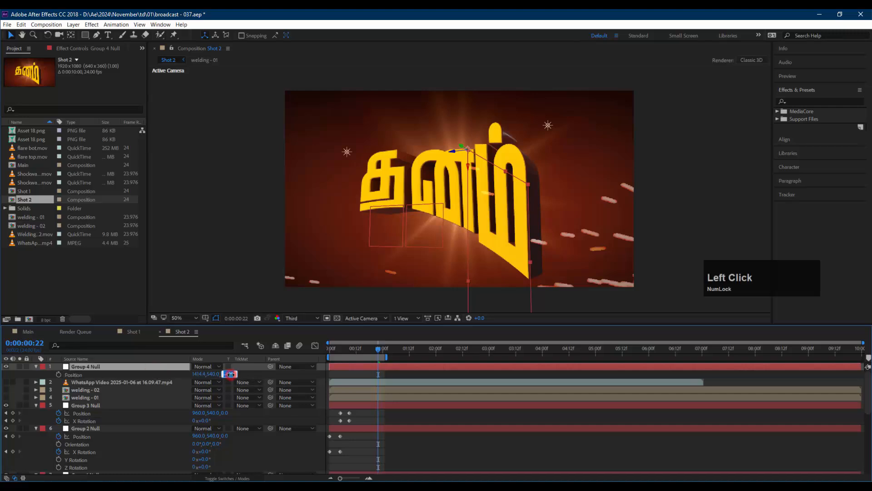
{"action": "type", "text": "0"}
{"action": "key", "text": "Return"}
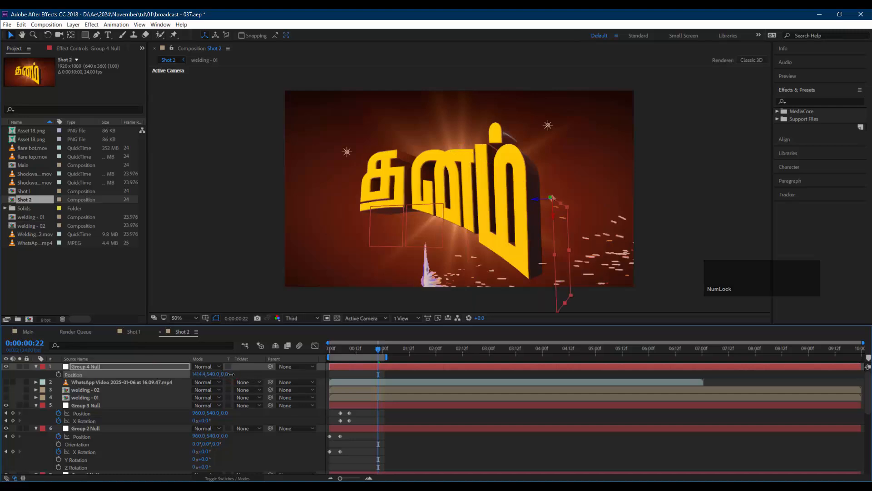
{"action": "left_click_drag", "start_coordinate": [212, 375], "coordinate": [155, 374]}
{"action": "left_click_drag", "start_coordinate": [340, 352], "coordinate": [352, 353]}
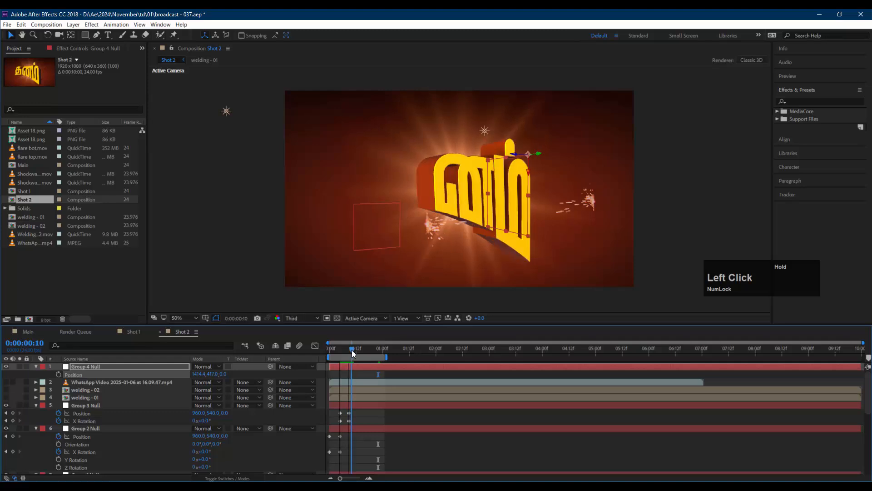
{"action": "left_click_drag", "start_coordinate": [208, 373], "coordinate": [175, 369]}
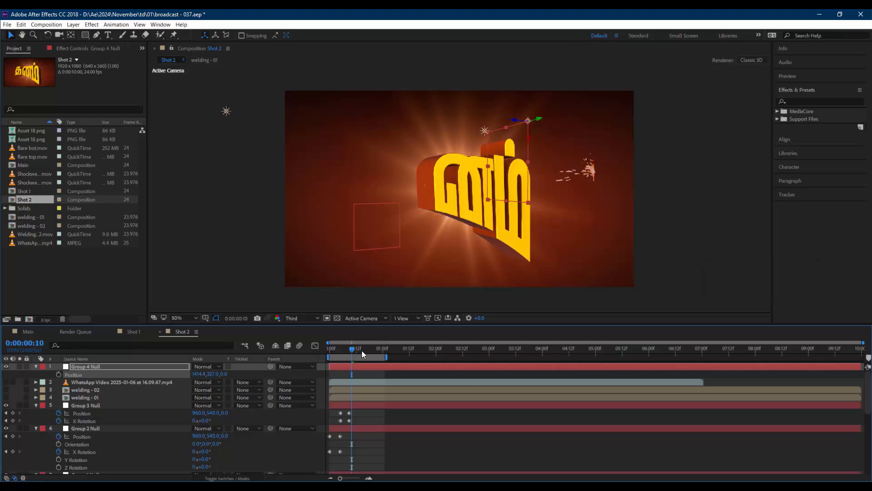
Fine-tune the Group 4 null's position at 0:00:00:17 to about 1413, 317, -66 and scrub through the sparks
{"action": "left_click_drag", "start_coordinate": [354, 351], "coordinate": [369, 352]}
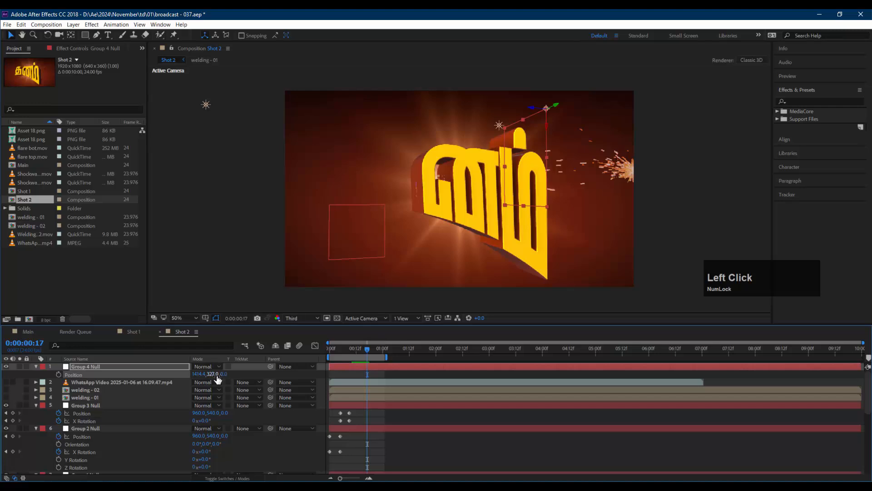
{"action": "mouse_move", "coordinate": [213, 375]}
{"action": "left_mouse_down"}
{"action": "mouse_move", "coordinate": [225, 379]}
{"action": "mouse_move", "coordinate": [185, 373]}
{"action": "mouse_move", "coordinate": [200, 375]}
{"action": "left_mouse_up"}
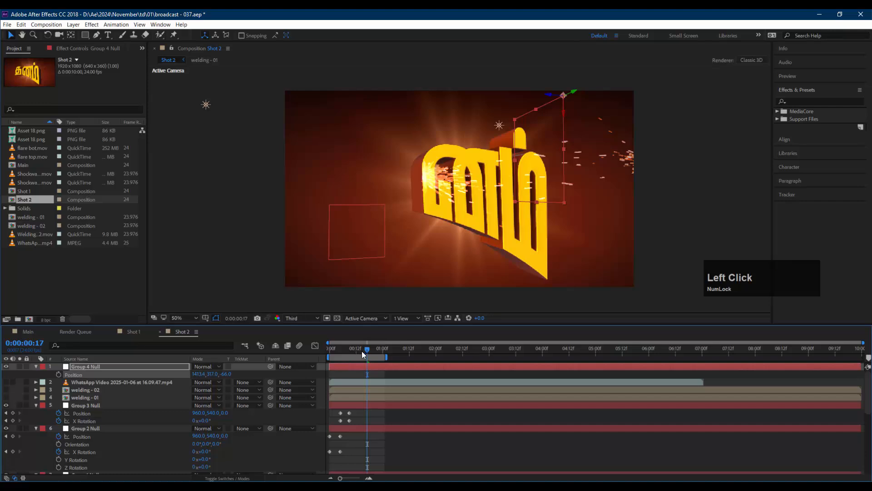
{"action": "left_click_drag", "start_coordinate": [369, 348], "coordinate": [396, 354]}
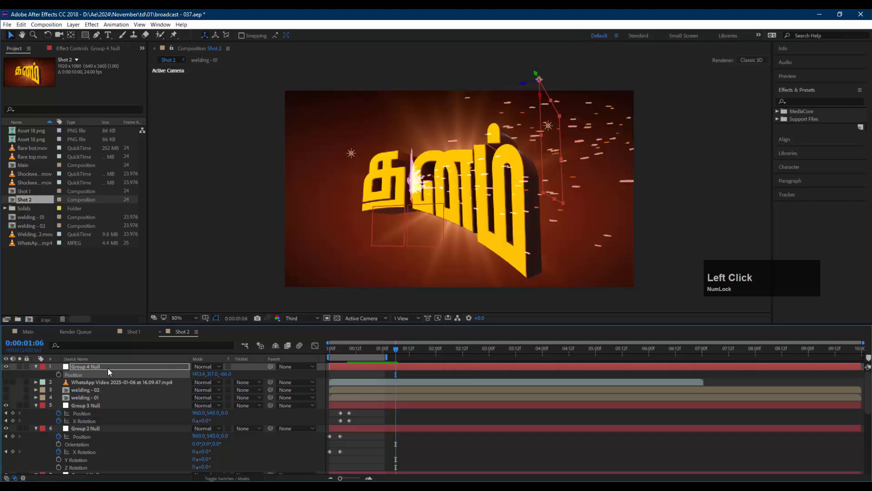
Open the Element layer's Scene Setup and assign the first Plane Model in group 4 to auxiliary animation Channel 1
{"action": "scroll", "coordinate": [99, 437], "scroll_direction": "down", "scroll_amount": 4}
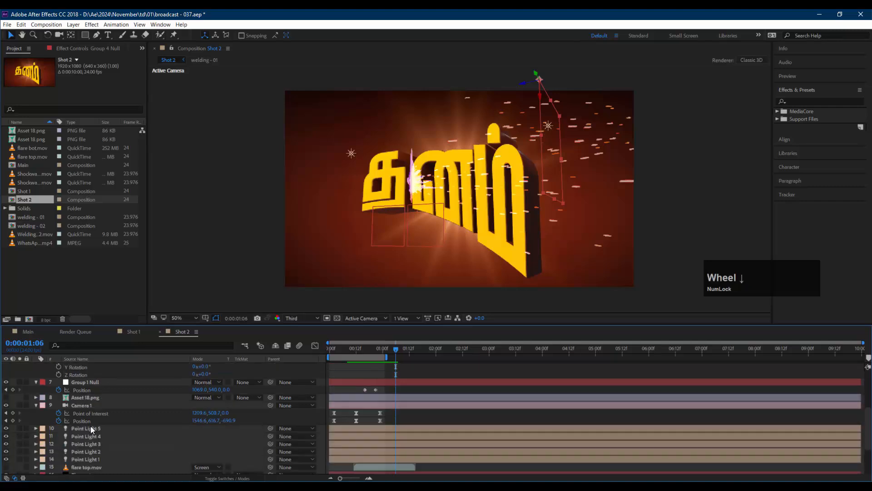
{"action": "scroll", "coordinate": [96, 436], "scroll_direction": "down", "scroll_amount": 2}
{"action": "left_click", "coordinate": [93, 429]}
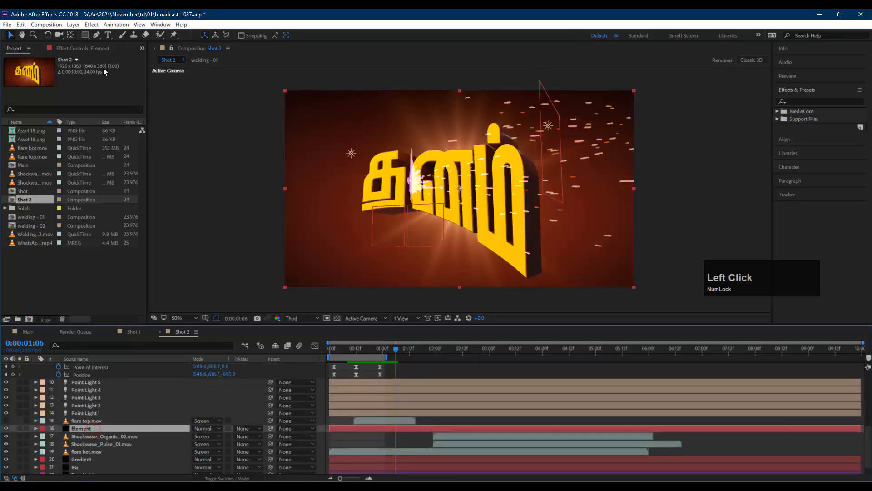
{"action": "left_click", "coordinate": [94, 47]}
{"action": "left_click", "coordinate": [50, 86]}
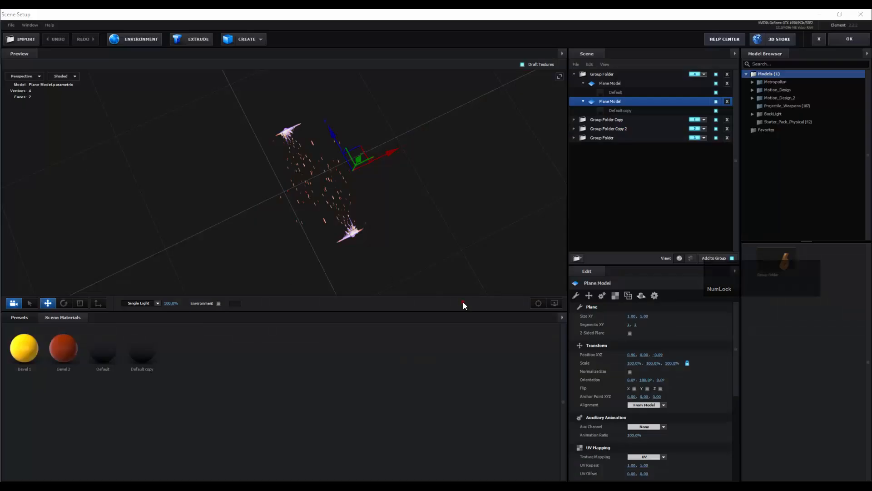
{"action": "left_click", "coordinate": [463, 302]}
{"action": "left_click", "coordinate": [431, 235]}
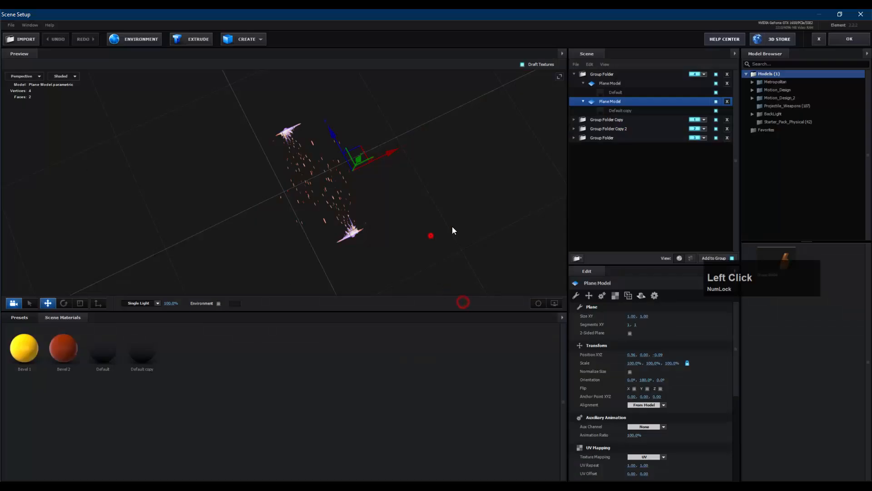
{"action": "left_click", "coordinate": [620, 84]}
{"action": "right_click", "coordinate": [622, 87]}
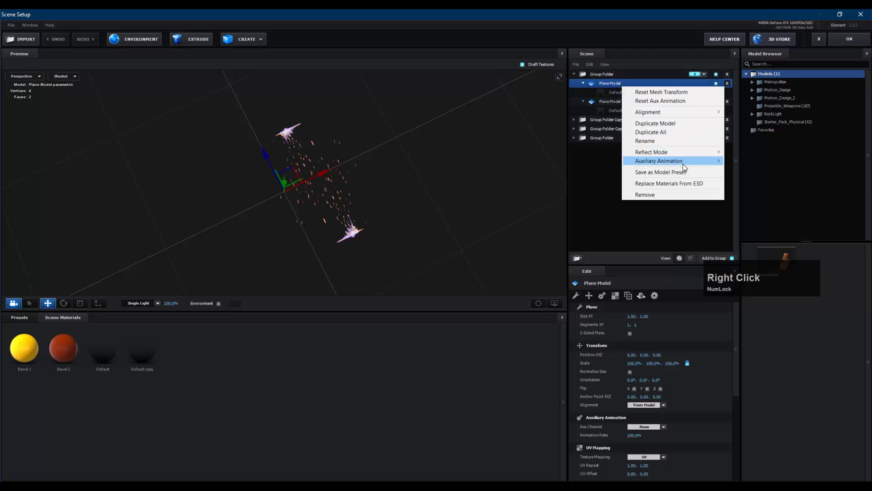
{"action": "mouse_move", "coordinate": [683, 162]}
{"action": "left_click", "coordinate": [752, 169]}
Assign the second Plane Model to auxiliary animation Channel 2 and accept the scene setup
{"action": "left_click", "coordinate": [609, 100]}
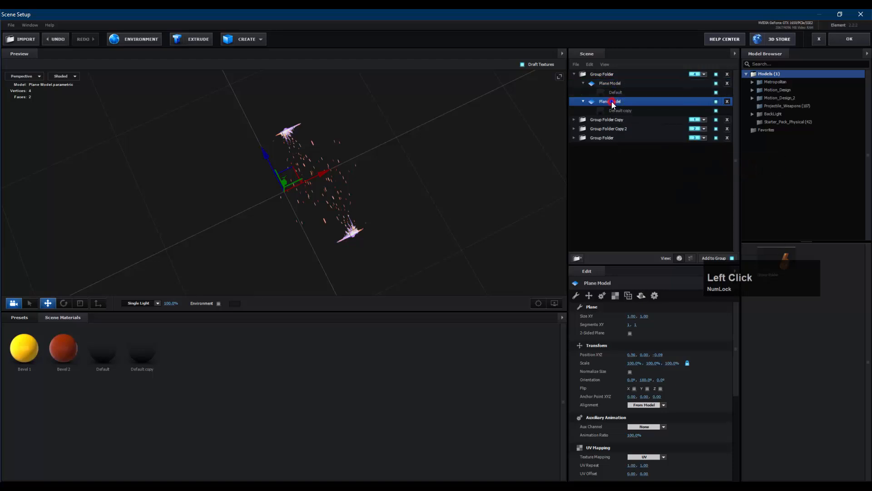
{"action": "right_click", "coordinate": [611, 101]}
{"action": "left_click", "coordinate": [728, 194]}
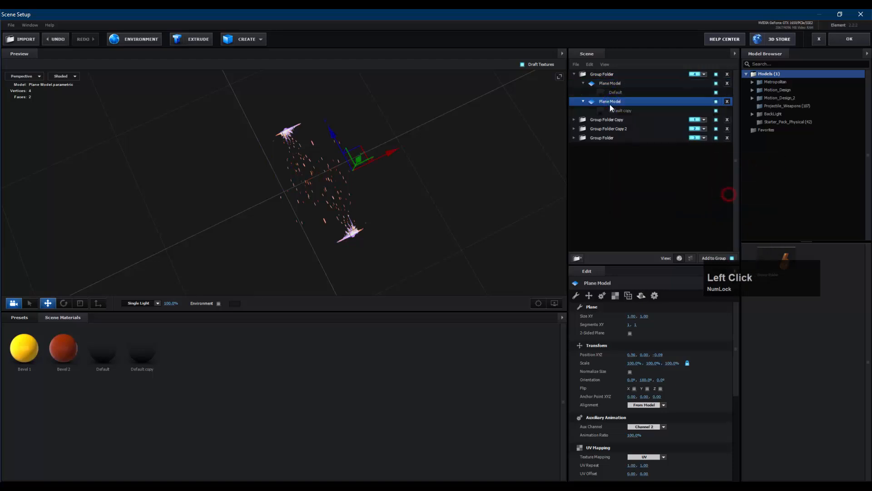
{"action": "left_click", "coordinate": [858, 39]}
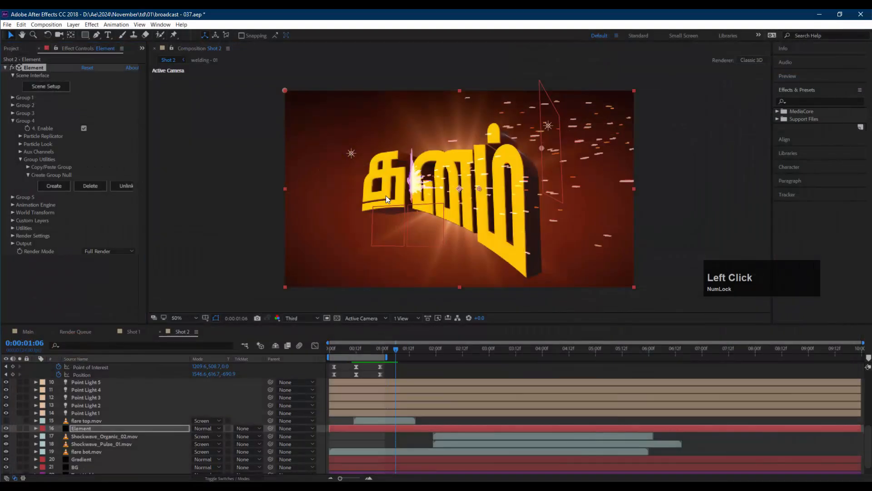
Offset group 4's aux Channel 1 position to about 0.34 in X and -0.50 in Z
{"action": "left_click", "coordinate": [19, 151]}
{"action": "left_click", "coordinate": [28, 167]}
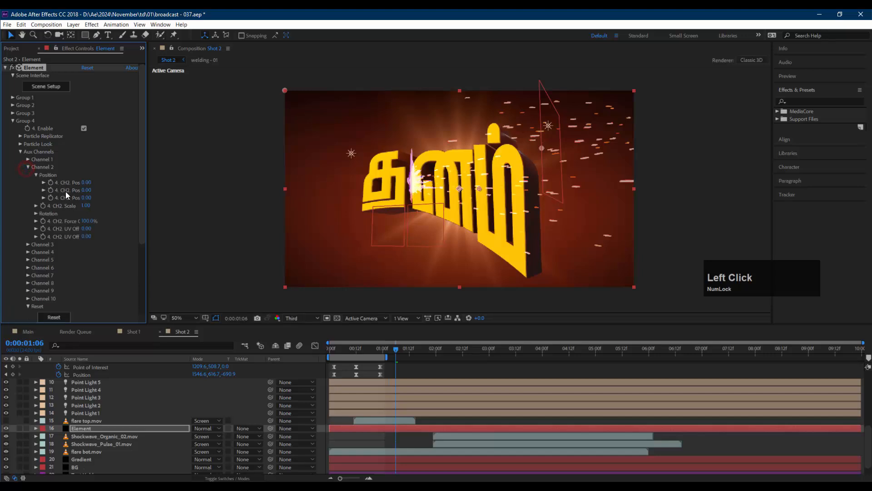
{"action": "left_click_drag", "start_coordinate": [77, 183], "coordinate": [86, 183]}
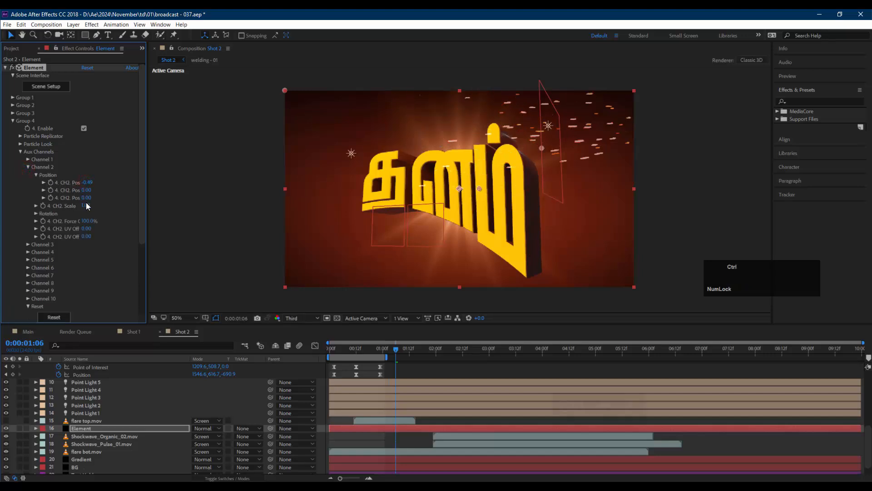
{"action": "key", "text": "ctrl+z"}
{"action": "left_click", "coordinate": [27, 160]}
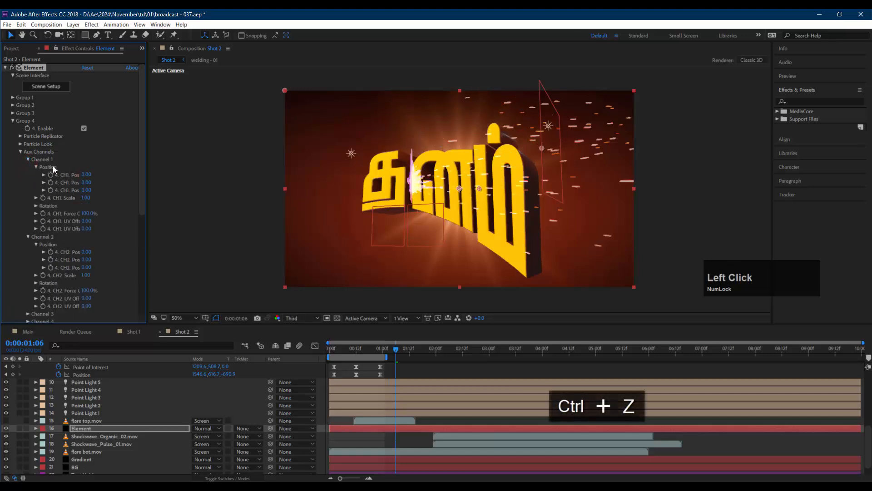
{"action": "mouse_move", "coordinate": [74, 175]}
{"action": "left_mouse_down"}
{"action": "mouse_move", "coordinate": [61, 190]}
{"action": "mouse_move", "coordinate": [96, 179]}
{"action": "mouse_move", "coordinate": [91, 174]}
{"action": "mouse_move", "coordinate": [130, 177]}
{"action": "mouse_move", "coordinate": [81, 182]}
{"action": "mouse_move", "coordinate": [86, 175]}
{"action": "mouse_move", "coordinate": [75, 174]}
{"action": "mouse_move", "coordinate": [105, 187]}
{"action": "mouse_move", "coordinate": [85, 186]}
{"action": "left_mouse_up"}
{"action": "key", "text": "ctrl+z"}
{"action": "key", "text": "ctrl+z"}
{"action": "key", "text": "ctrl+z"}
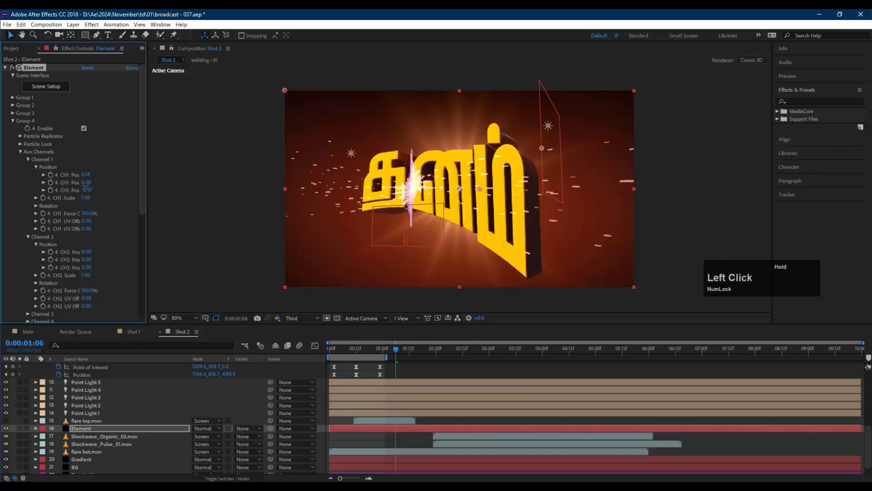
Offset group 4's aux Channel 2 position to about 0.26 in Z
{"action": "left_click", "coordinate": [27, 159]}
{"action": "left_click_drag", "start_coordinate": [86, 182], "coordinate": [98, 197]}
{"action": "key", "text": "ctrl+z"}
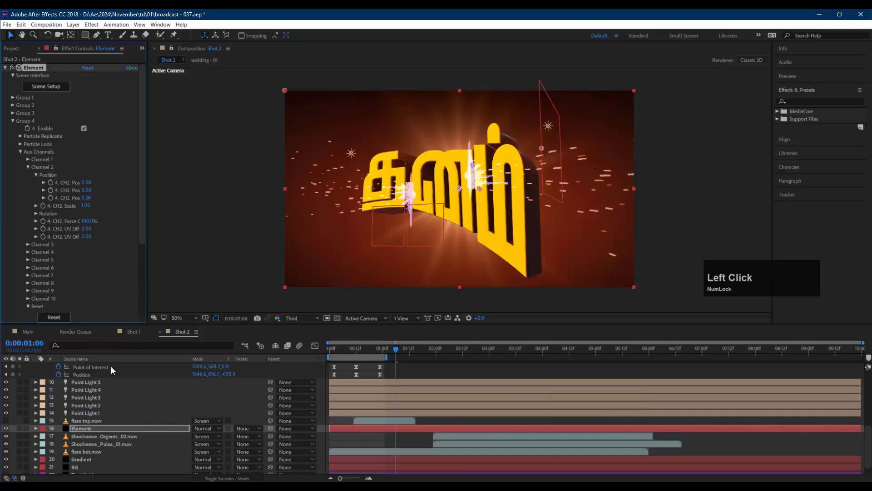
Play back Shot 2 from the first frame to check the placement of both spark bursts
{"action": "scroll", "coordinate": [229, 398], "scroll_direction": "up", "scroll_amount": 2}
{"action": "left_click_drag", "start_coordinate": [341, 348], "coordinate": [320, 347]}
{"action": "key", "text": "space"}
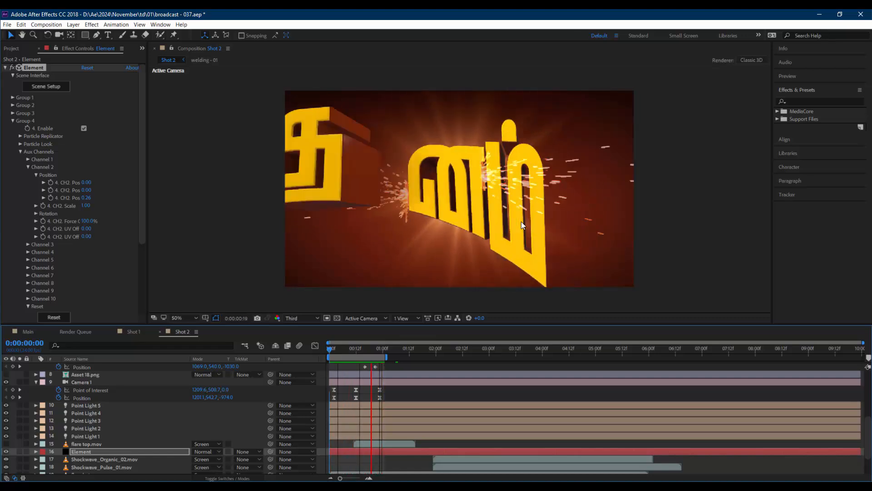
{"action": "key", "text": "space"}
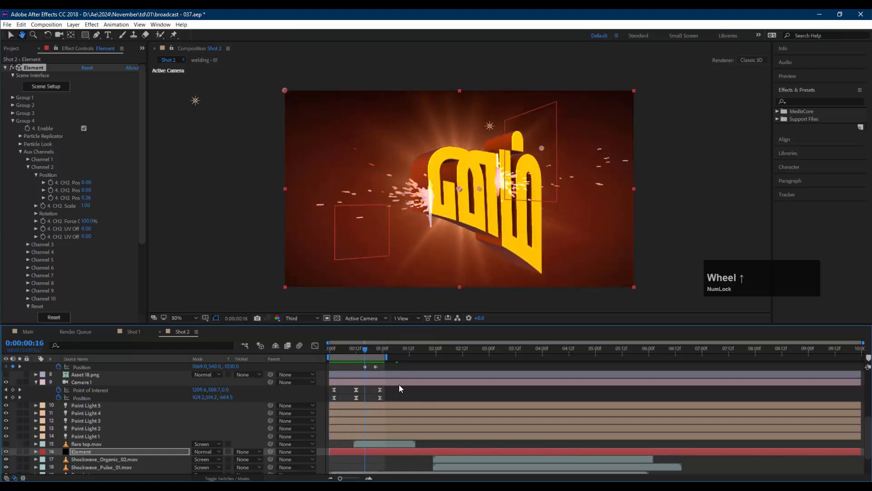
Shift the welding - 01 layer later in time to start at about frame 15 and preview the spark timing
{"action": "scroll", "coordinate": [399, 384], "scroll_direction": "up", "scroll_amount": 5}
{"action": "left_click", "coordinate": [117, 392]}
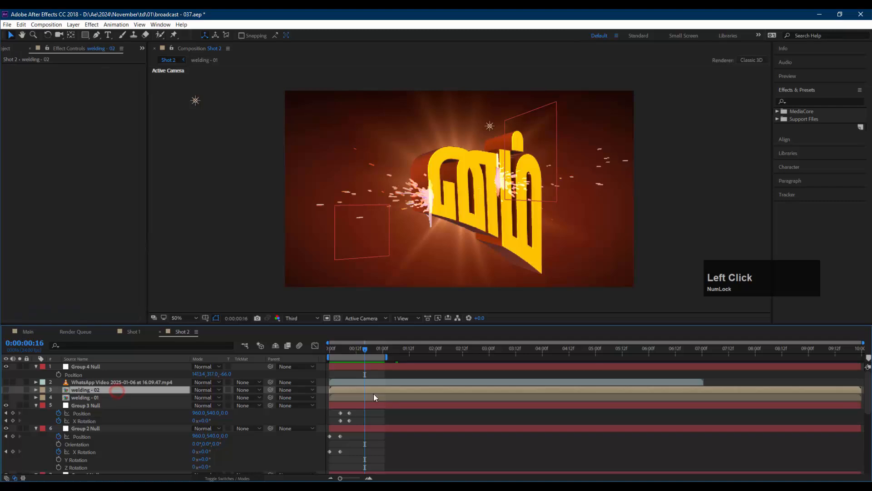
{"action": "left_click_drag", "start_coordinate": [356, 388], "coordinate": [377, 401]}
{"action": "key", "text": "ctrl+z"}
{"action": "left_click", "coordinate": [347, 399]}
{"action": "mouse_move", "coordinate": [364, 346]}
{"action": "left_mouse_down"}
{"action": "mouse_move", "coordinate": [375, 346]}
{"action": "mouse_move", "coordinate": [356, 347]}
{"action": "mouse_move", "coordinate": [367, 348]}
{"action": "left_mouse_up"}
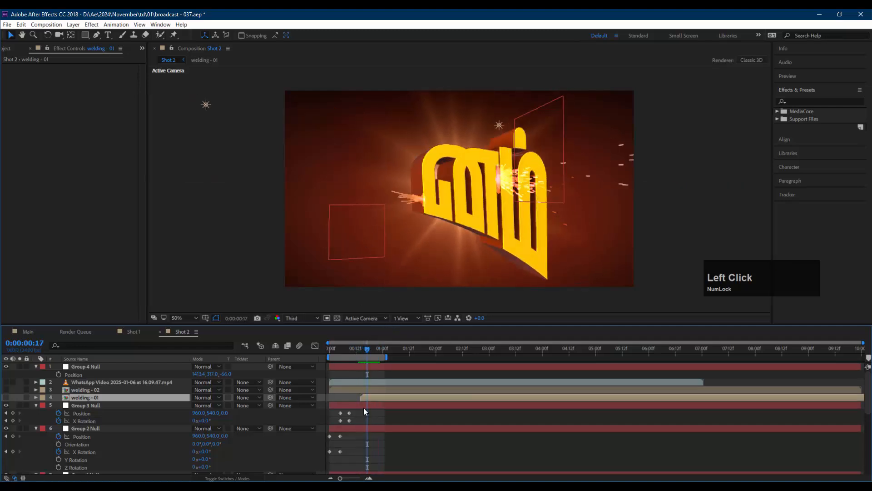
{"action": "left_click_drag", "start_coordinate": [375, 393], "coordinate": [375, 393]}
{"action": "key", "text": "space"}
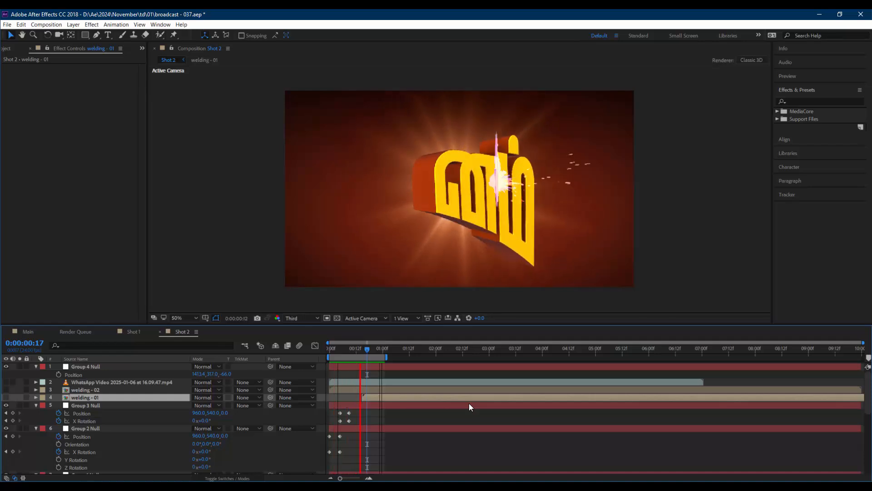
{"action": "key", "text": "space"}
Slip the welding - 01 layer slightly earlier and trim its start to about 0:00:00:18
{"action": "mouse_move", "coordinate": [375, 397]}
{"action": "left_mouse_down"}
{"action": "mouse_move", "coordinate": [365, 395]}
{"action": "mouse_move", "coordinate": [372, 397]}
{"action": "left_mouse_up"}
{"action": "key", "text": "space"}
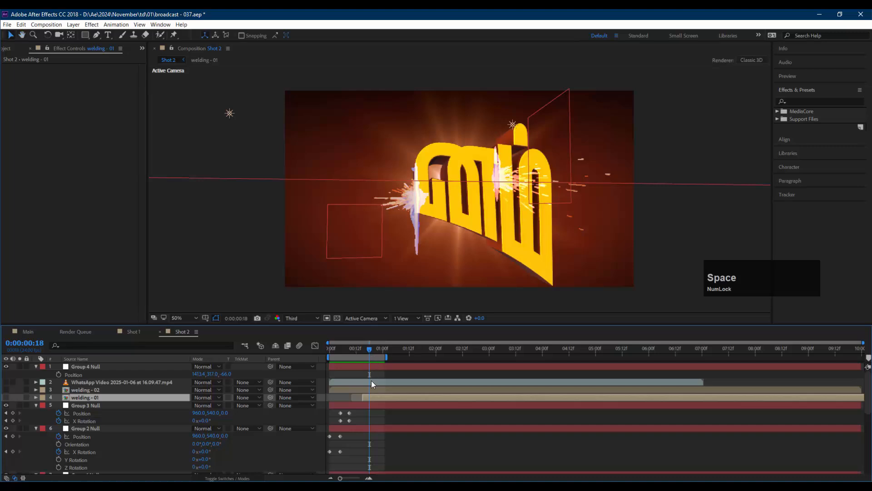
{"action": "left_click", "coordinate": [363, 397]}
{"action": "left_click_drag", "start_coordinate": [382, 397], "coordinate": [371, 350]}
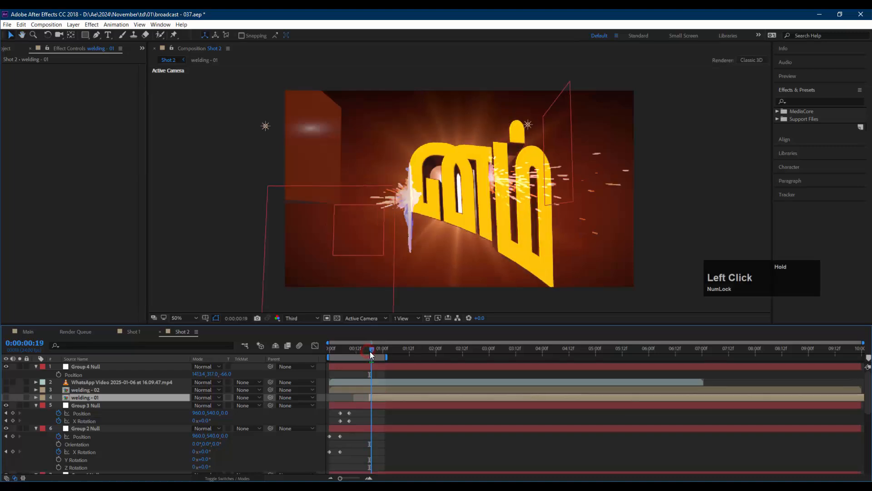
Move the Group 1 null's Position keyframes and Camera 1's last two keyframe pairs about one frame earlier, then preview the shot
{"action": "scroll", "coordinate": [108, 418], "scroll_direction": "down", "scroll_amount": 3}
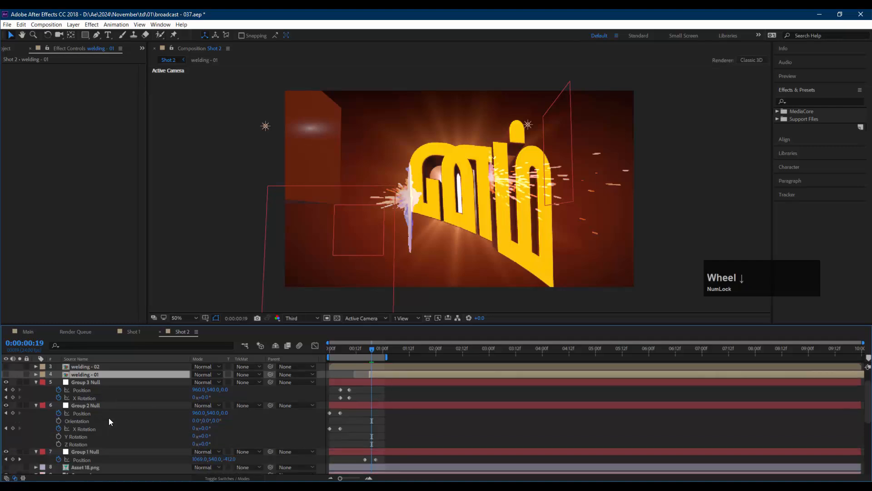
{"action": "left_click_drag", "start_coordinate": [382, 435], "coordinate": [352, 461]}
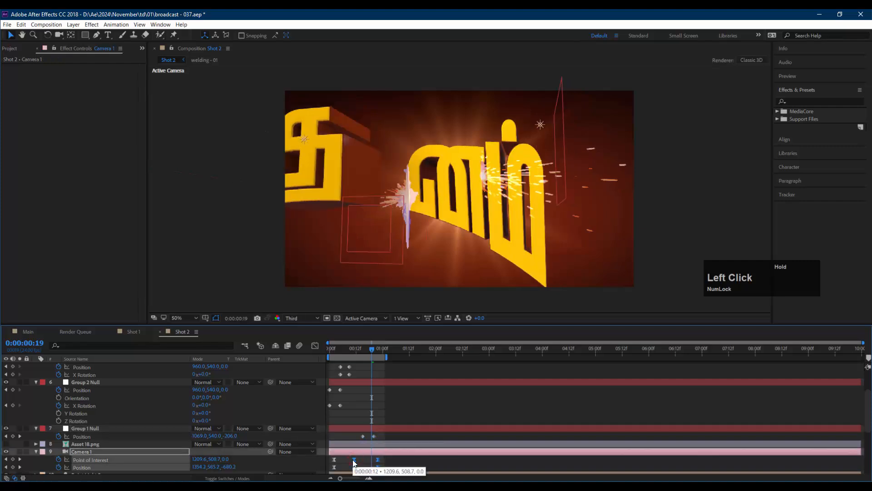
{"action": "left_click", "coordinate": [416, 400]}
{"action": "key", "text": "space"}
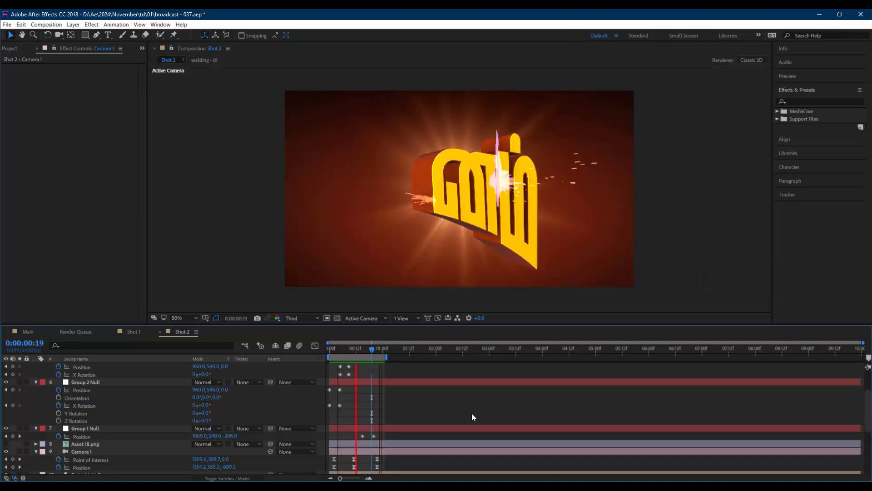
{"action": "key", "text": "space"}
{"action": "scroll", "coordinate": [392, 414], "scroll_direction": "up", "scroll_amount": 3}
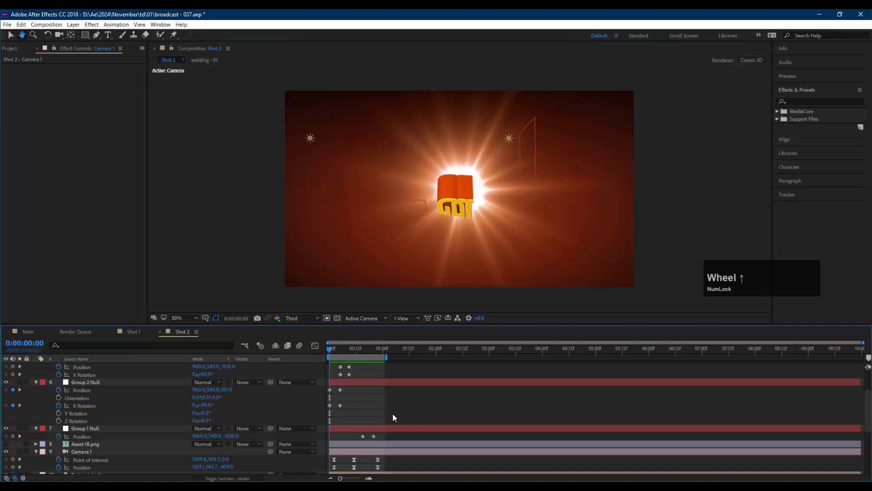
Shift the welding - 01 layer about one frame earlier and preview Shot 2, stopping at 0:00:00:22
{"action": "left_click_drag", "start_coordinate": [367, 396], "coordinate": [383, 402]}
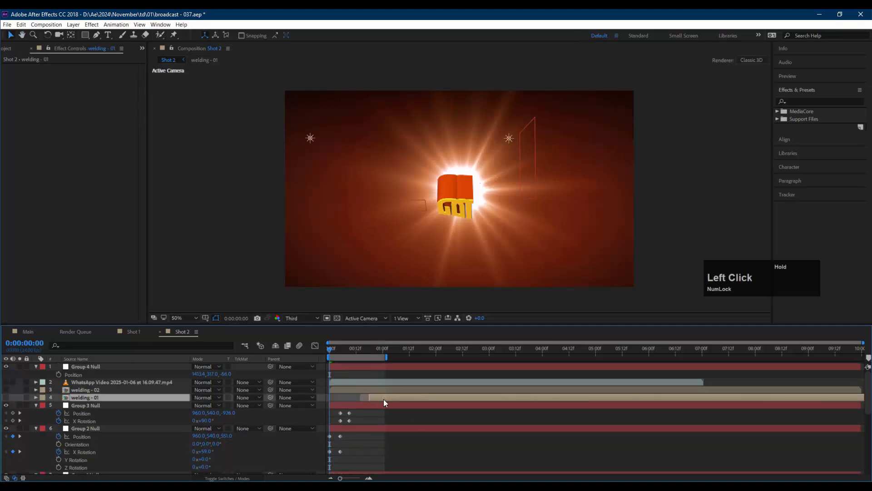
{"action": "key", "text": "space"}
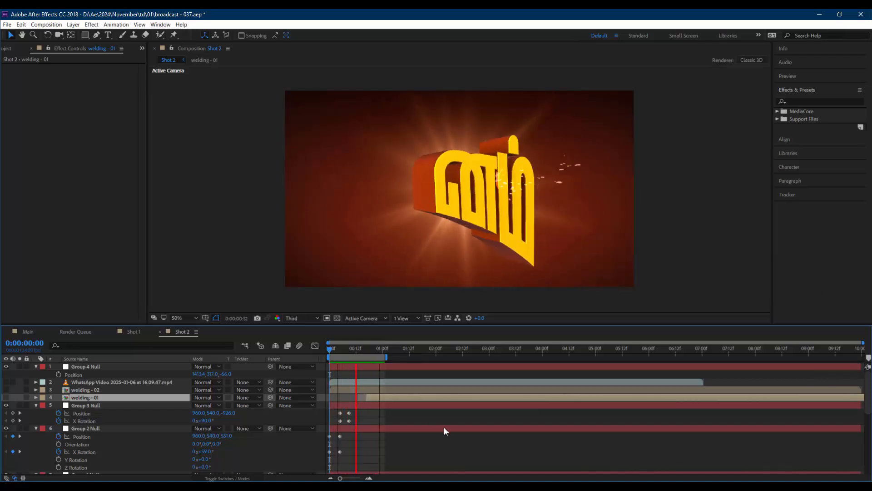
{"action": "left_click", "coordinate": [375, 349]}
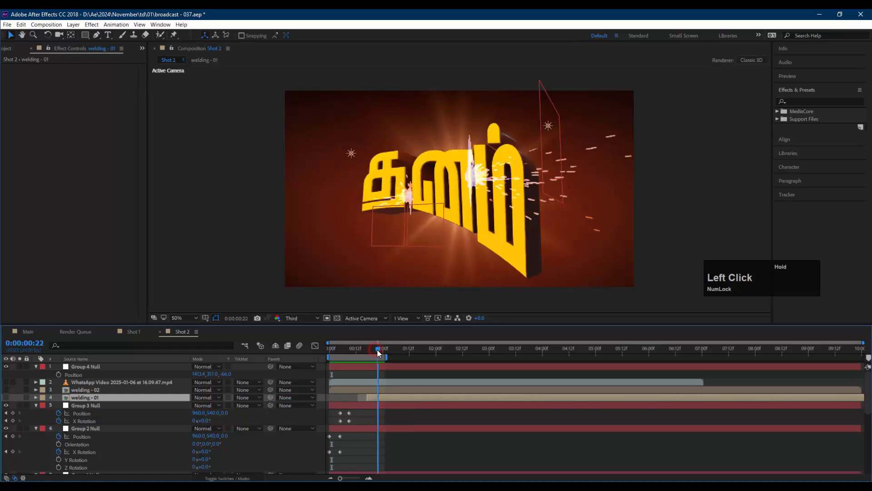
{"action": "left_click_drag", "start_coordinate": [377, 351], "coordinate": [377, 350]}
Set the Z position of Channel 1 in the Element layer's Group 4 aux channels to -0.96
{"action": "scroll", "coordinate": [156, 415], "scroll_direction": "down", "scroll_amount": 5}
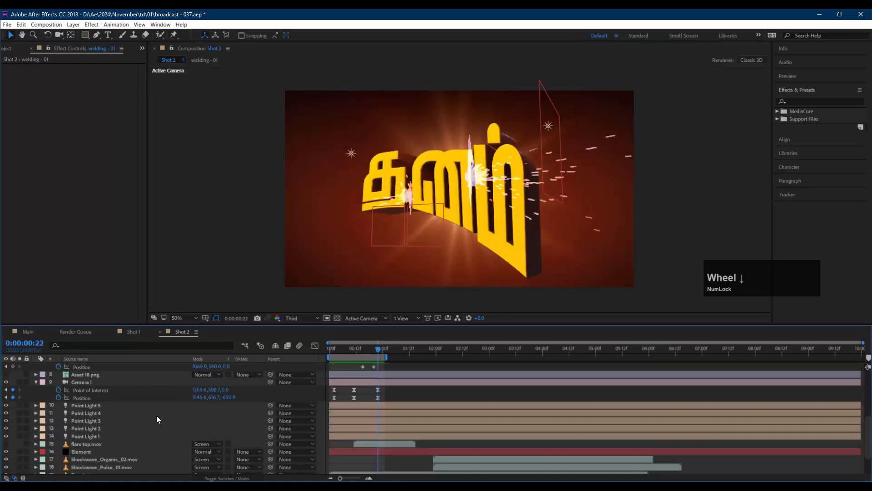
{"action": "scroll", "coordinate": [99, 402], "scroll_direction": "down", "scroll_amount": 2}
{"action": "left_click", "coordinate": [88, 415]}
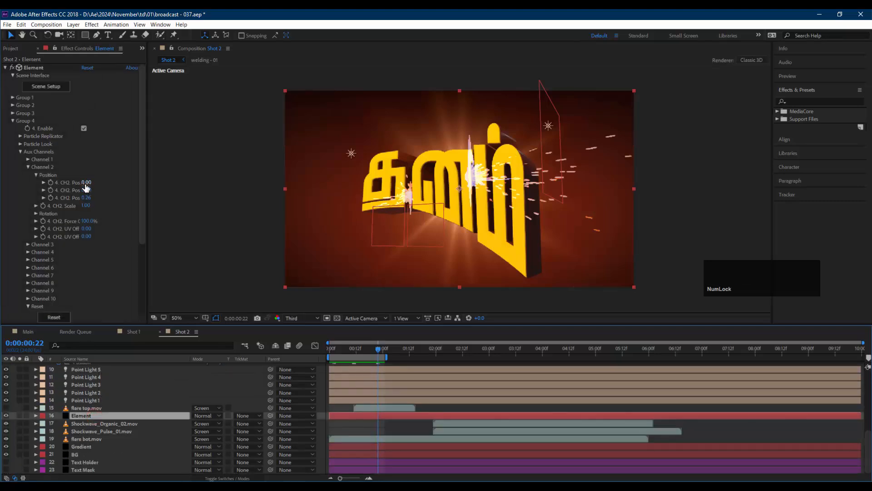
{"action": "left_click", "coordinate": [86, 200]}
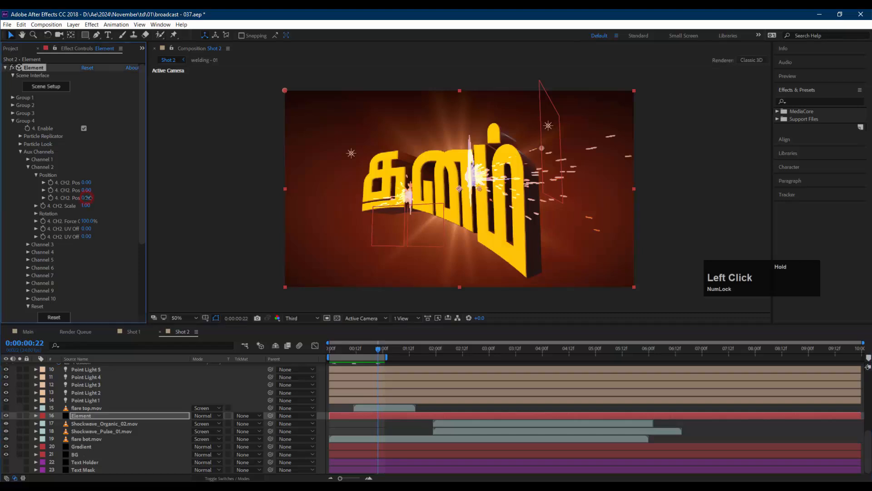
{"action": "key", "text": "ctrl+z"}
{"action": "left_click", "coordinate": [28, 160]}
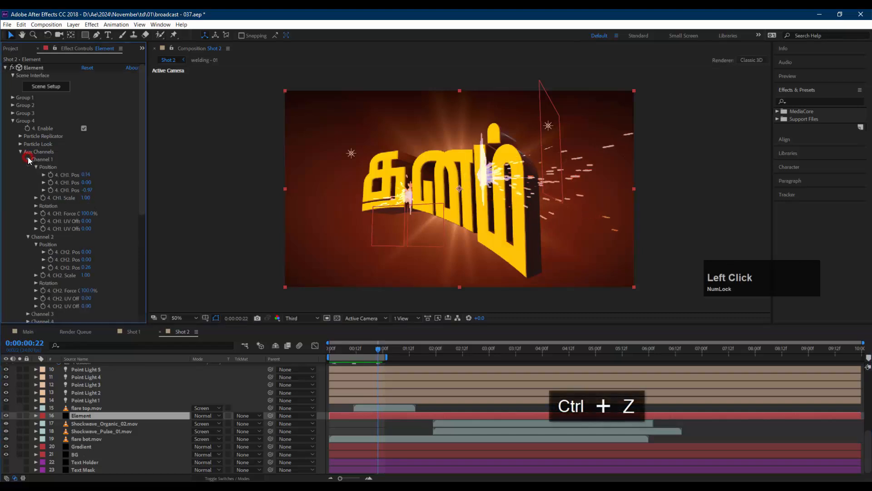
{"action": "left_click_drag", "start_coordinate": [93, 190], "coordinate": [163, 195]}
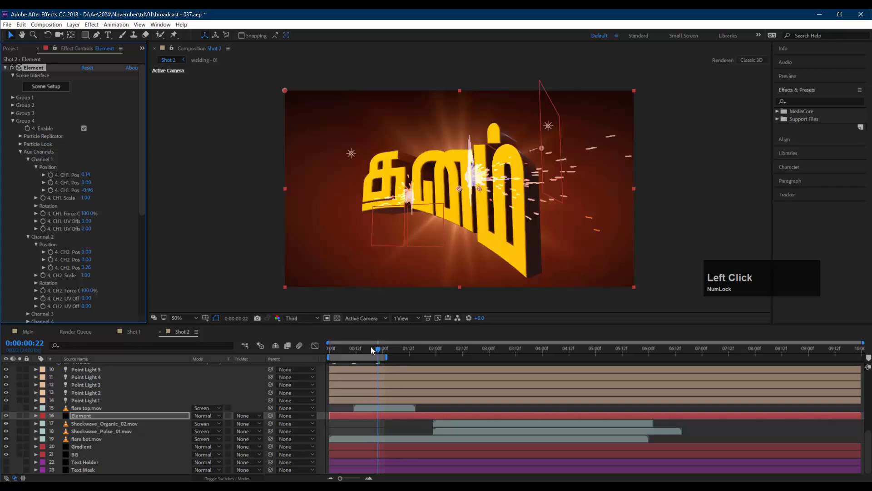
Play back Shot 2 from the first frame to check the adjusted spark depth
{"action": "left_click_drag", "start_coordinate": [372, 347], "coordinate": [315, 352]}
{"action": "key", "text": "space"}
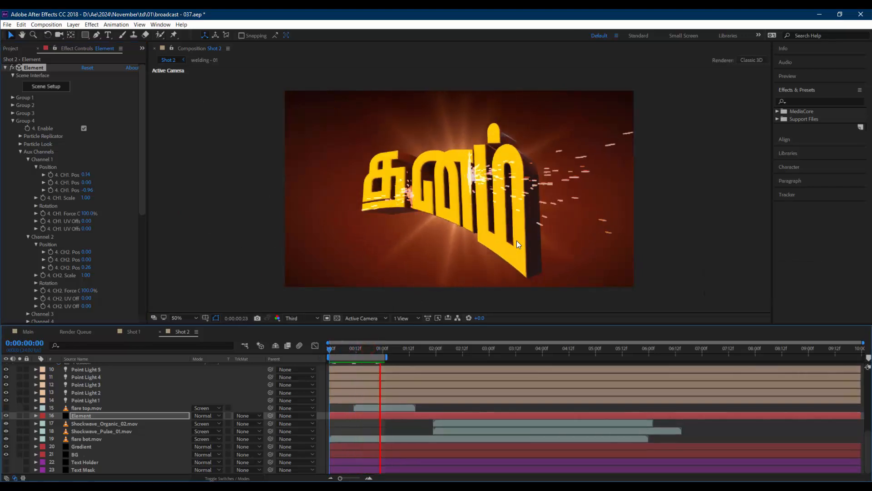
{"action": "key", "text": "space"}
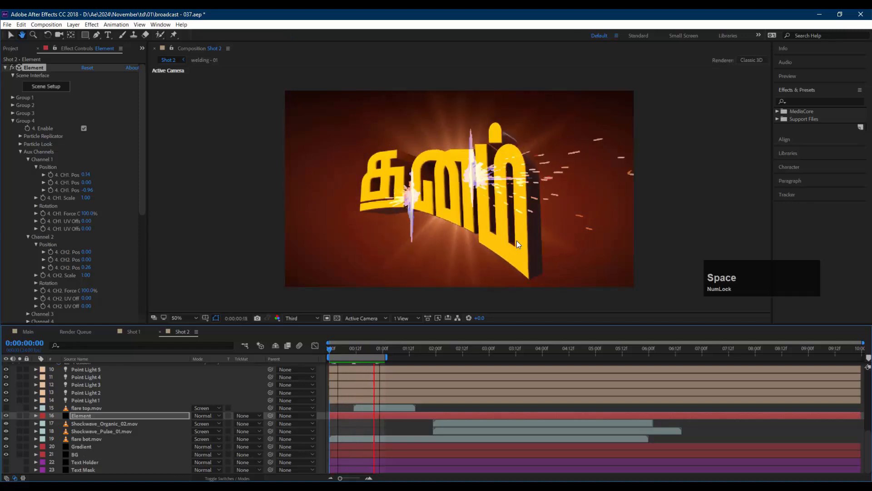
Move the welding - 01 layer earlier to start at about frame 13 and preview the spark timing
{"action": "scroll", "coordinate": [396, 407], "scroll_direction": "up", "scroll_amount": 3}
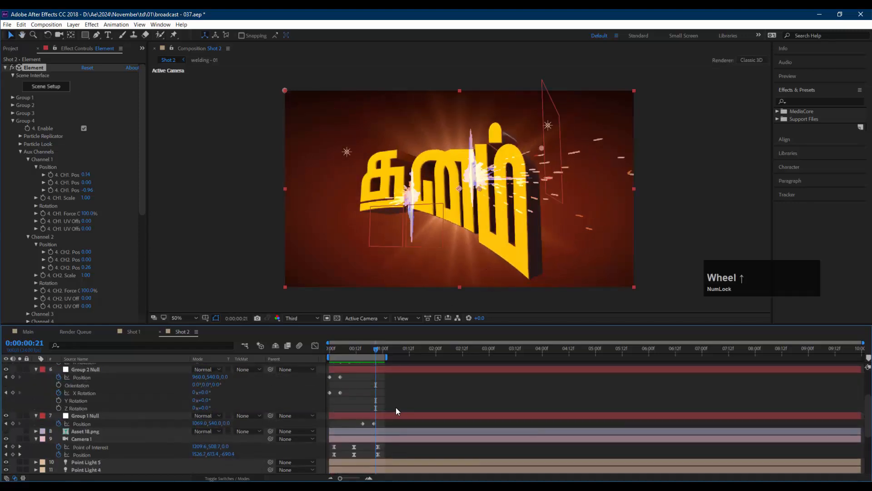
{"action": "scroll", "coordinate": [390, 412], "scroll_direction": "up", "scroll_amount": 3}
{"action": "left_click_drag", "start_coordinate": [383, 397], "coordinate": [360, 397]}
{"action": "key", "text": "space"}
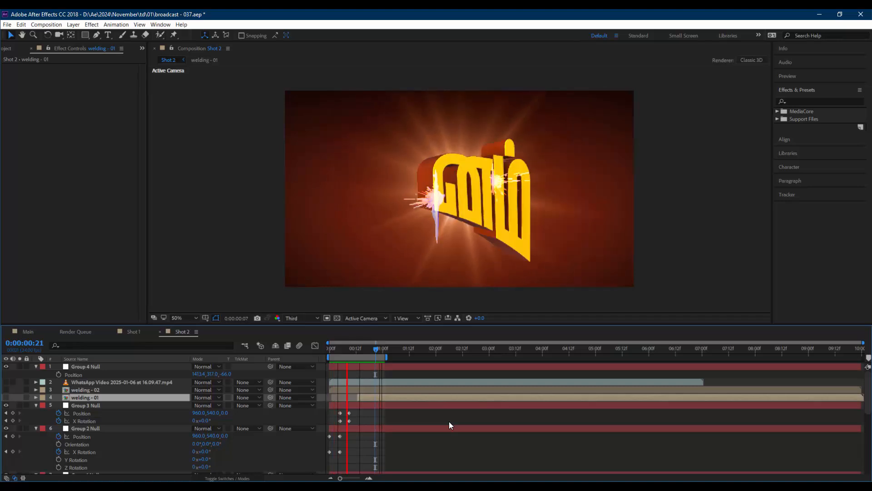
{"action": "key", "text": "space"}
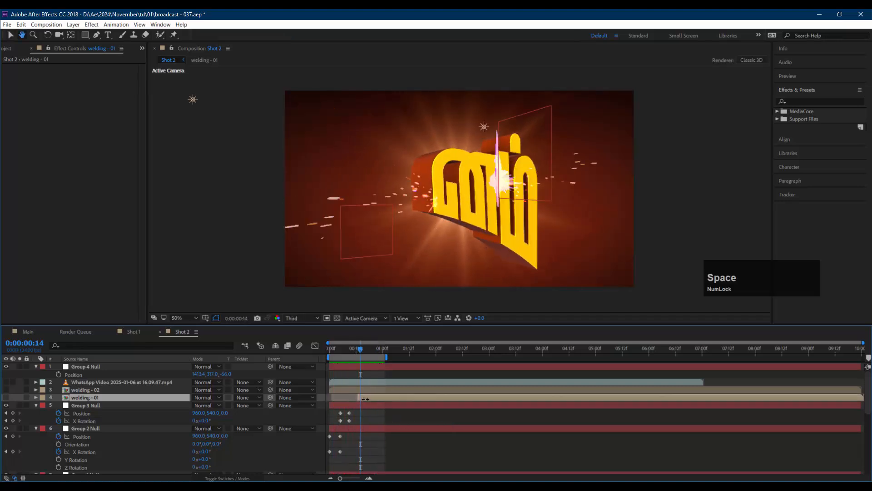
Move the welding - 01 layer to start at about frame 10 and check the footage inside its composition
{"action": "left_click_drag", "start_coordinate": [359, 397], "coordinate": [362, 396]}
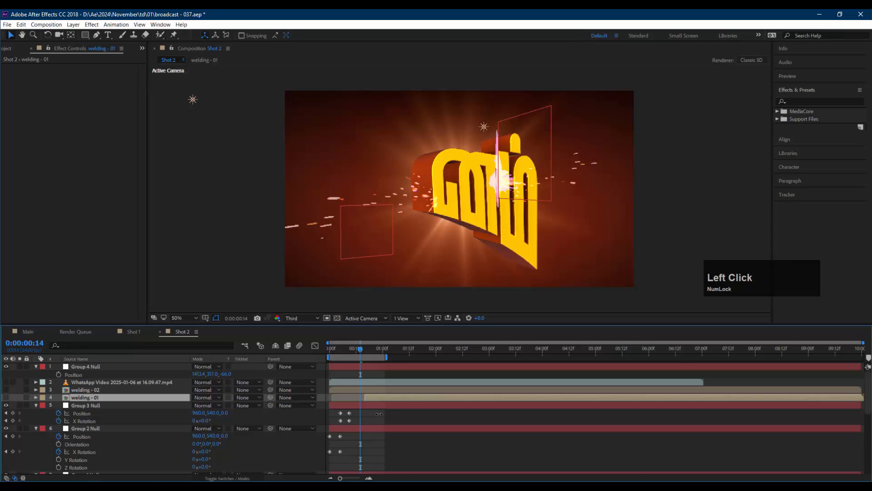
{"action": "key", "text": "ctrl+z"}
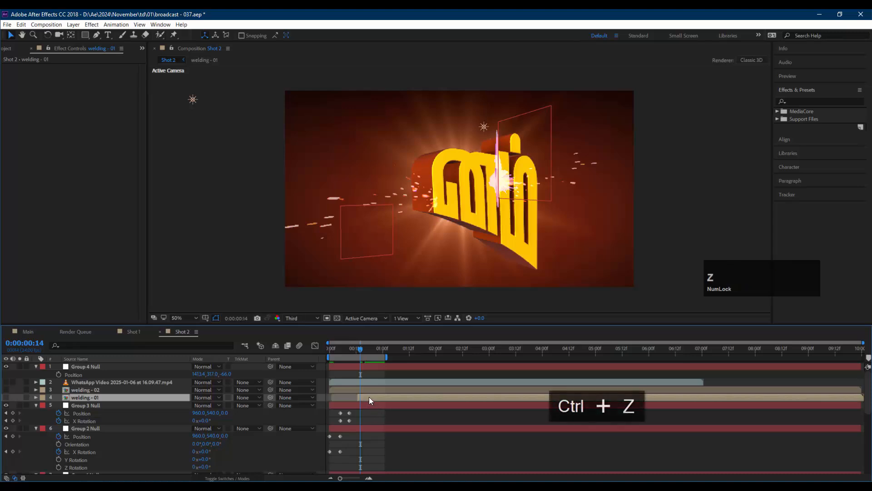
{"action": "mouse_move", "coordinate": [369, 396]}
{"action": "left_mouse_down"}
{"action": "mouse_move", "coordinate": [387, 397]}
{"action": "mouse_move", "coordinate": [363, 397]}
{"action": "left_mouse_up"}
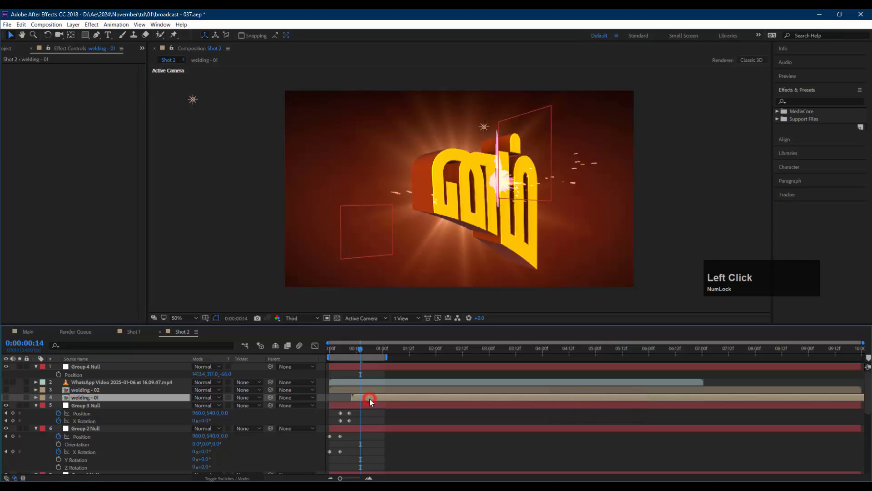
{"action": "double_click", "coordinate": [369, 399]}
{"action": "left_click_drag", "start_coordinate": [357, 366], "coordinate": [360, 367]}
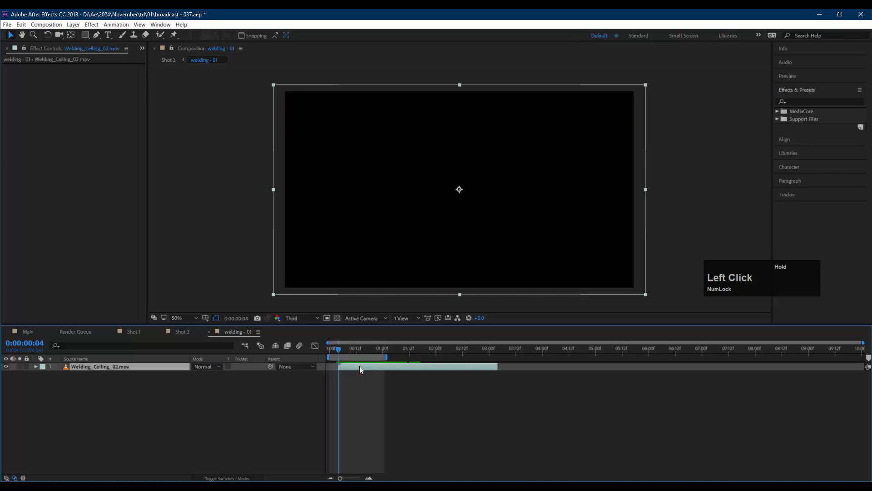
{"action": "left_click", "coordinate": [167, 62]}
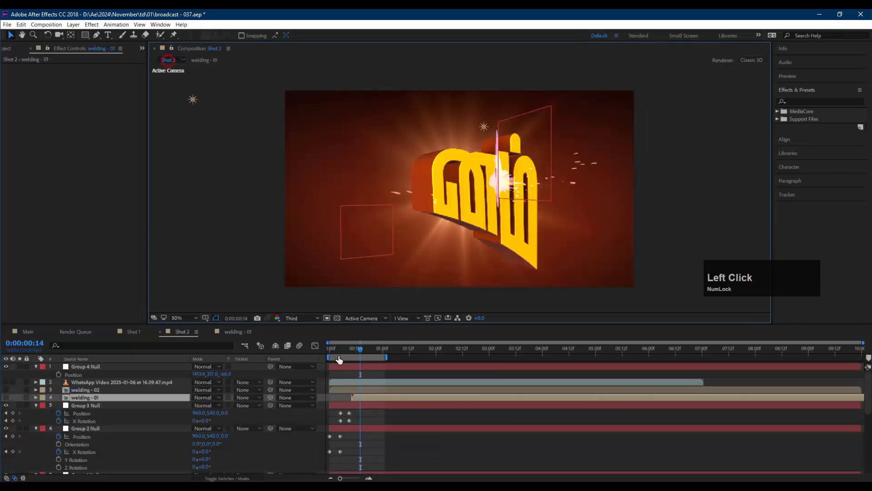
Preview Shot 2 from the first frame with the new spark timing and save the project
{"action": "left_click_drag", "start_coordinate": [359, 350], "coordinate": [315, 348]}
{"action": "key", "text": "space"}
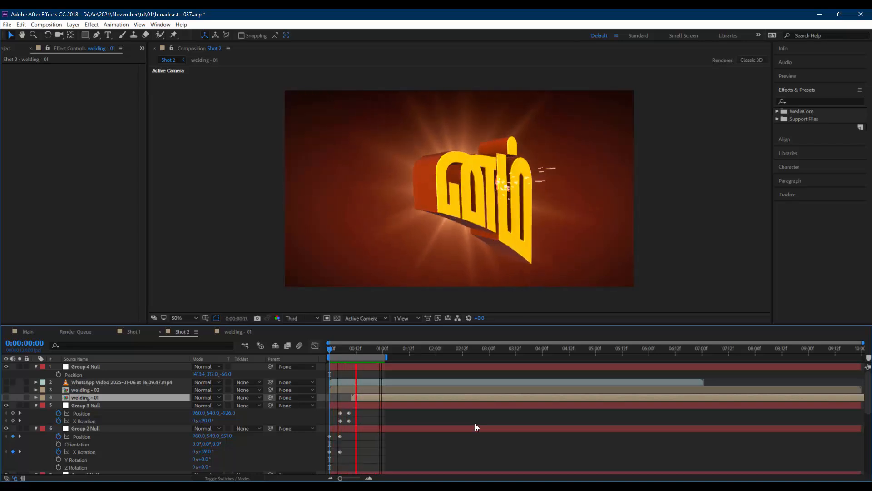
{"action": "key", "text": "space"}
{"action": "key", "text": "ctrl+s"}
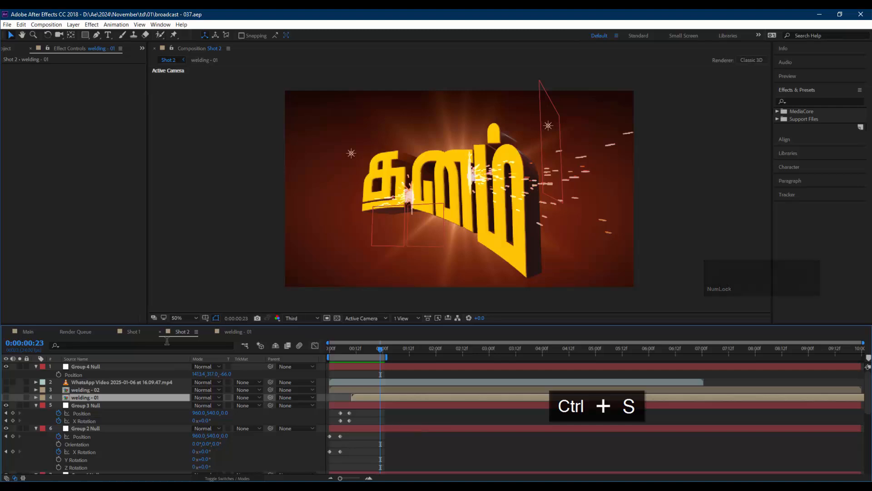
Switch to the Main composition and bring up the list of project items
{"action": "left_click", "coordinate": [25, 331]}
{"action": "left_click", "coordinate": [14, 48]}
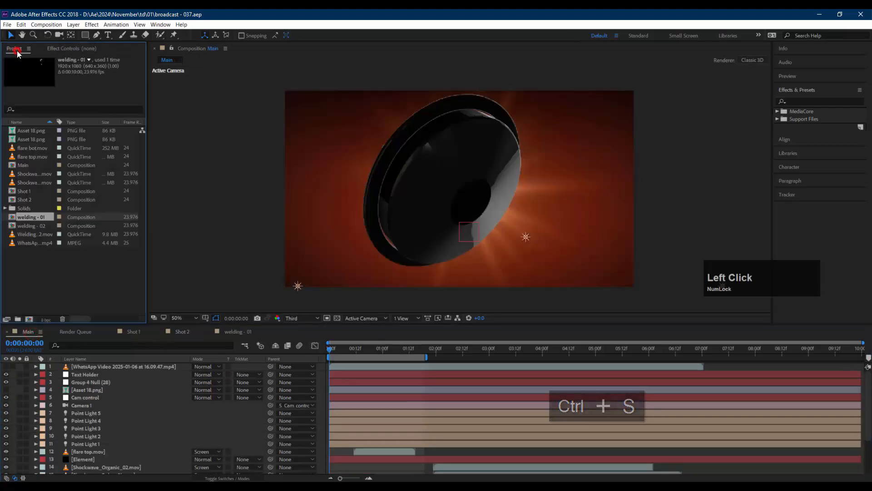
{"action": "left_click", "coordinate": [24, 165]}
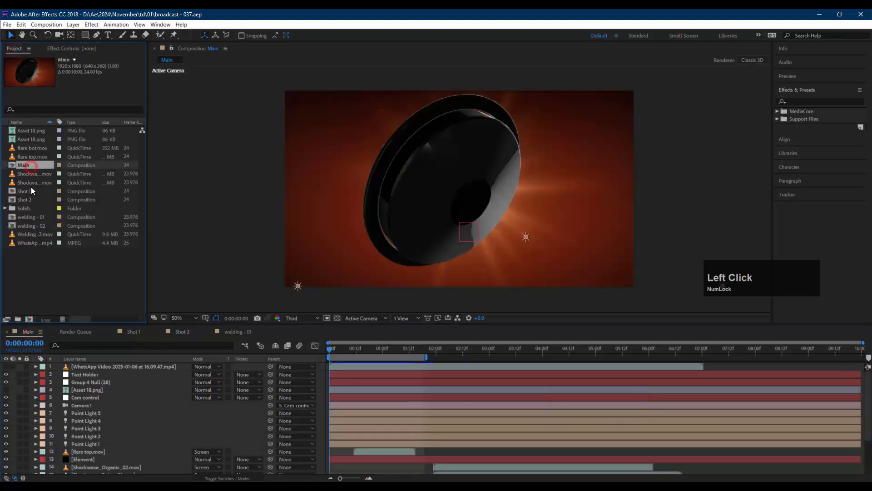
{"action": "left_click", "coordinate": [32, 256]}
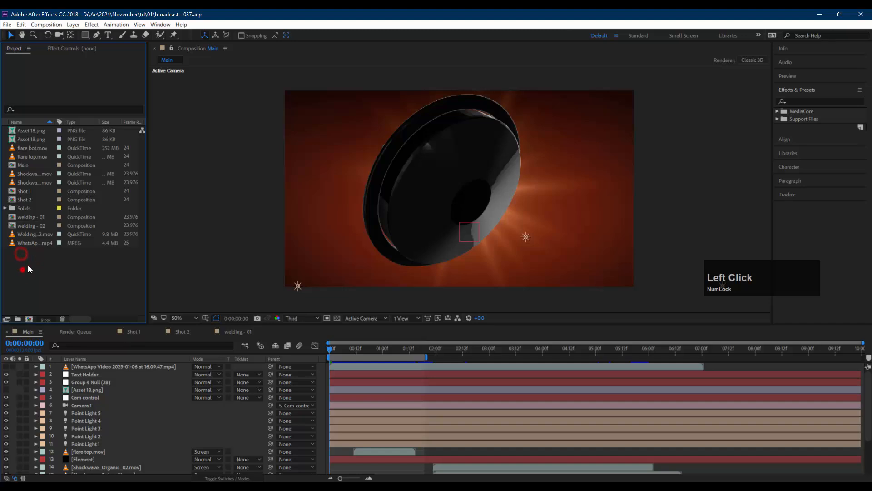
{"action": "left_click_drag", "start_coordinate": [28, 266], "coordinate": [42, 216]}
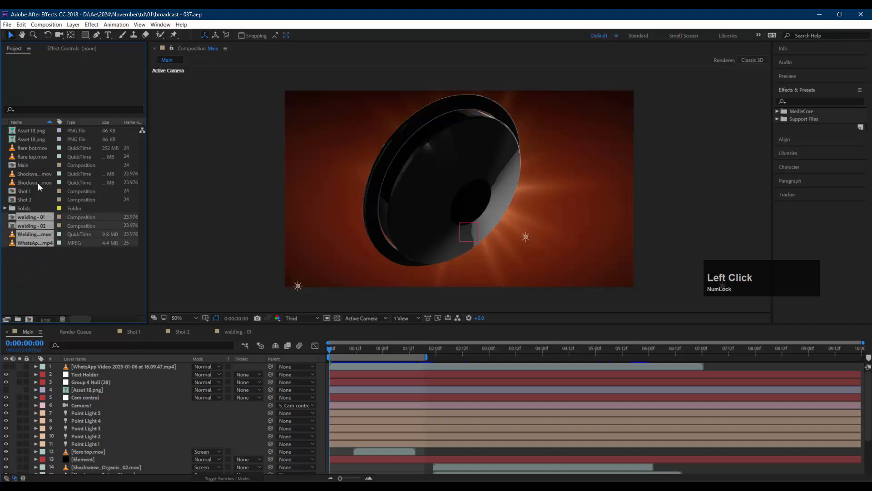
{"action": "key", "text": "ctrl"}
Collect all project items except Main, Shot 1 and Shot 2 into a new folder named _Assets
{"action": "key", "text": "ctrl+a"}
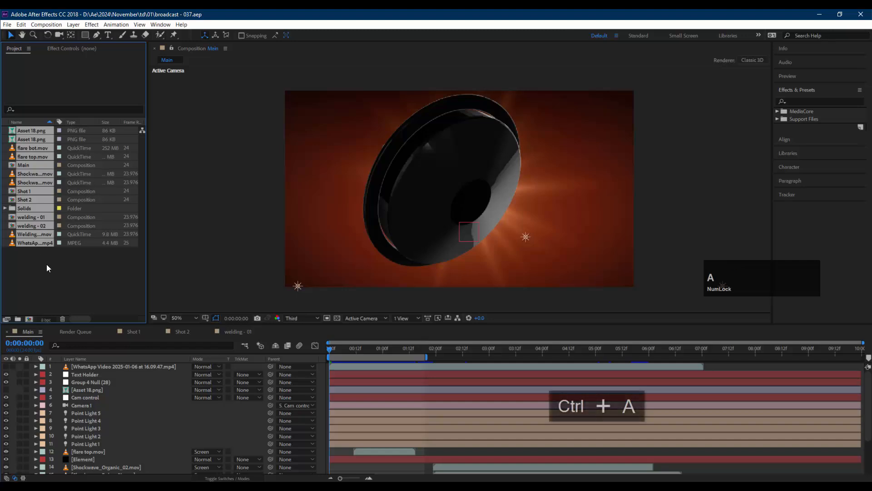
{"action": "left_click", "coordinate": [29, 192], "text": "ctrl"}
{"action": "left_click", "coordinate": [32, 199], "text": "ctrl"}
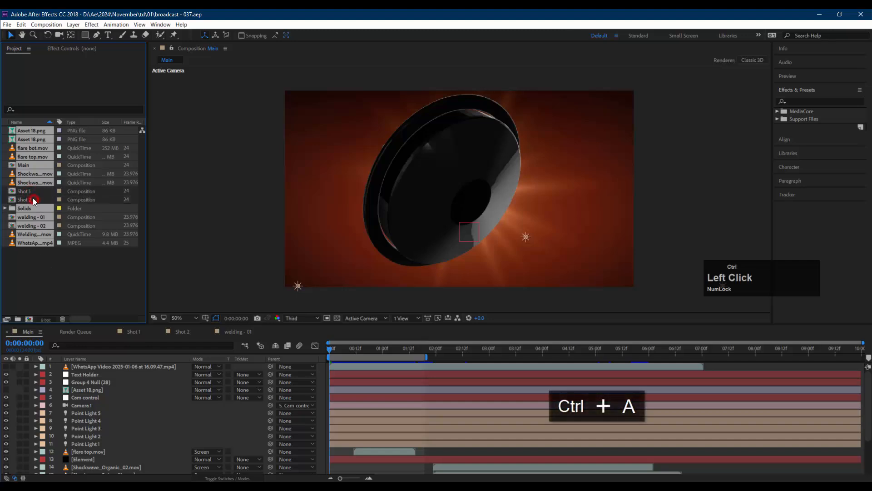
{"action": "left_click", "coordinate": [35, 168], "text": "ctrl"}
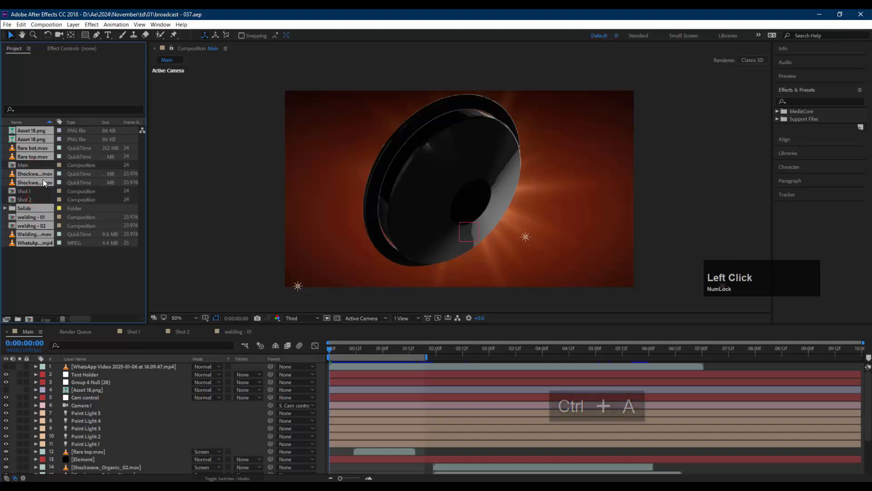
{"action": "left_click_drag", "start_coordinate": [44, 175], "coordinate": [18, 319]}
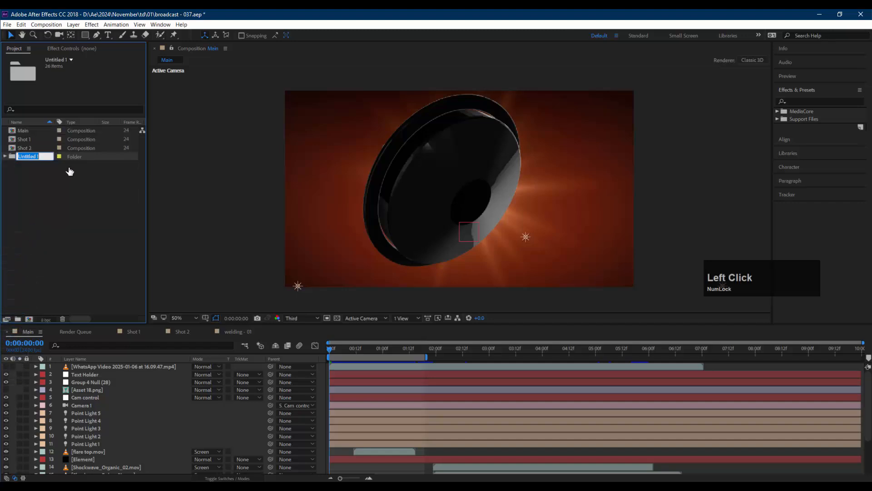
{"action": "key", "text": "shift"}
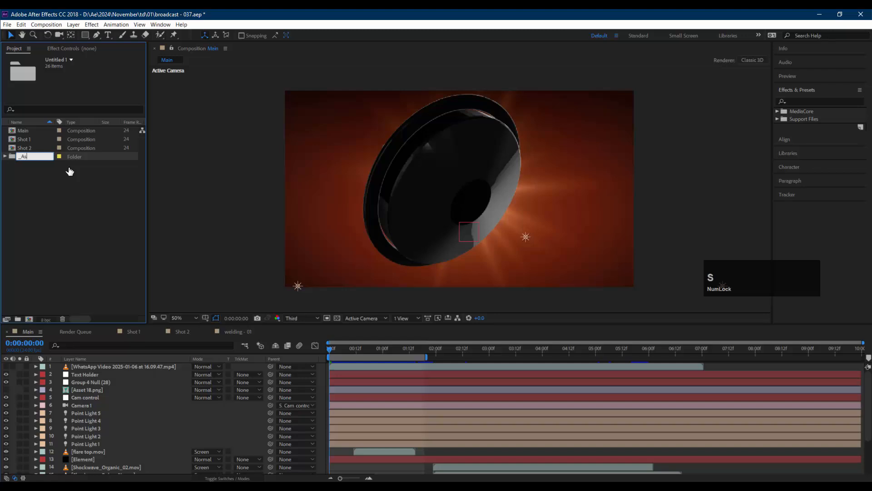
{"action": "type", "text": "_Assets"}
{"action": "key", "text": "Return"}
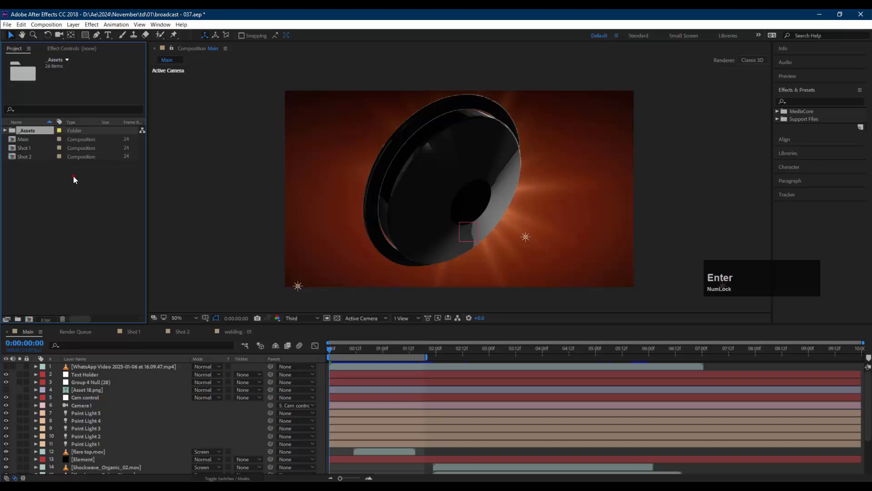
Create a new composition from the Main composition, nesting Main inside it
{"action": "left_click", "coordinate": [73, 175]}
{"action": "left_click", "coordinate": [34, 140]}
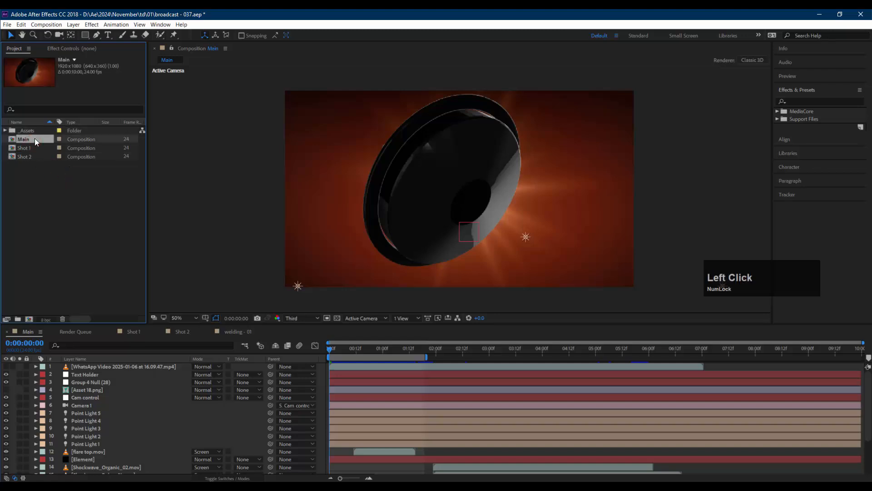
{"action": "left_click_drag", "start_coordinate": [34, 141], "coordinate": [22, 271]}
{"action": "left_click_drag", "start_coordinate": [31, 319], "coordinate": [31, 318]}
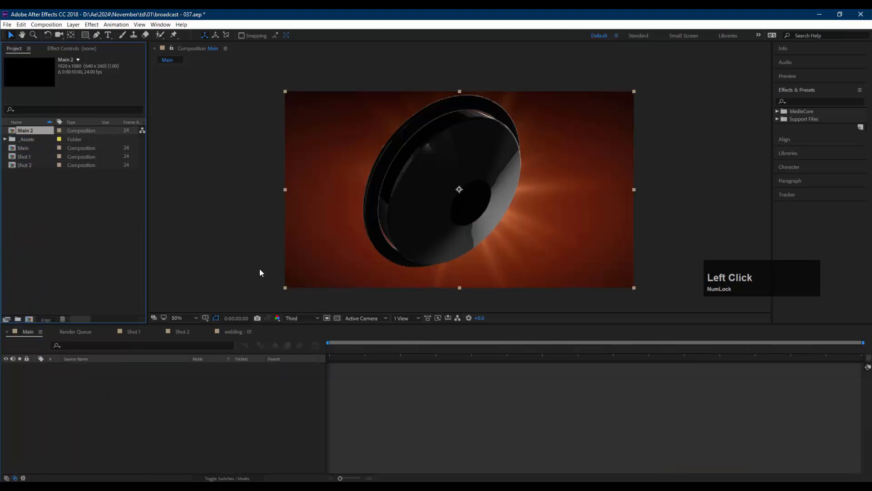
Rename the new composition that contains Main as Render in its composition settings
{"action": "left_click", "coordinate": [46, 24]}
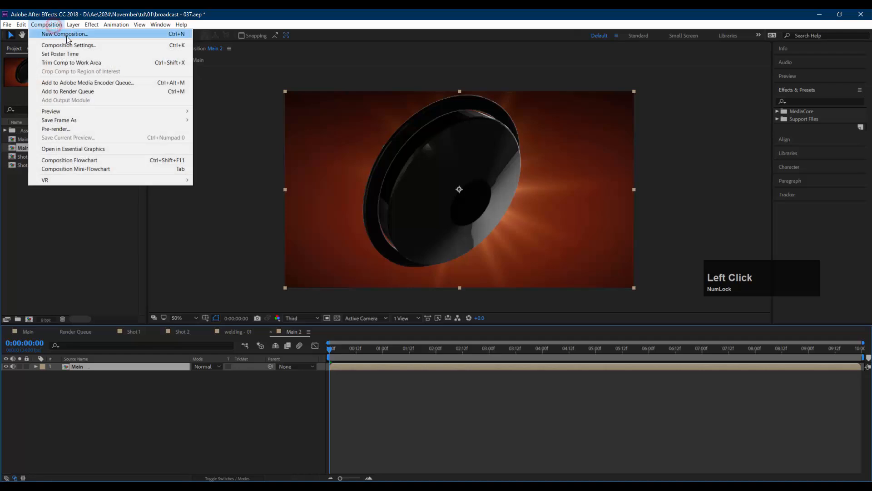
{"action": "left_click", "coordinate": [67, 34]}
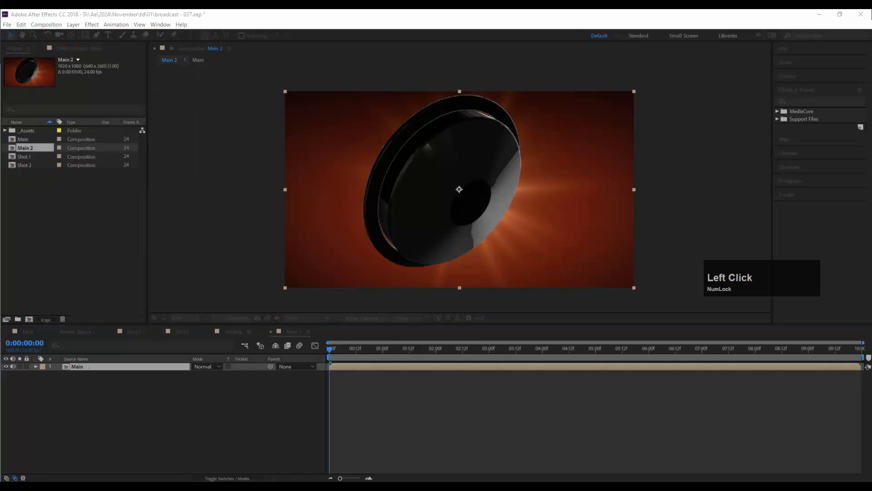
{"action": "type", "text": "Re"}
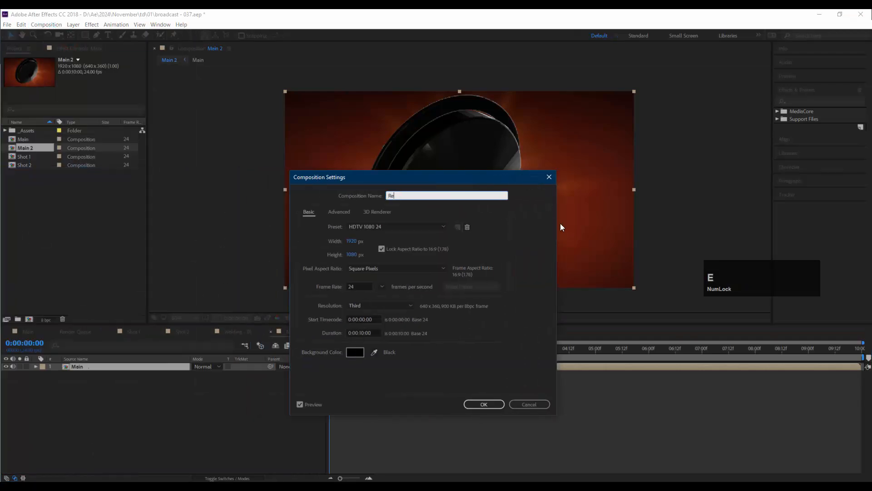
{"action": "type", "text": "nder"}
{"action": "key", "text": "Return"}
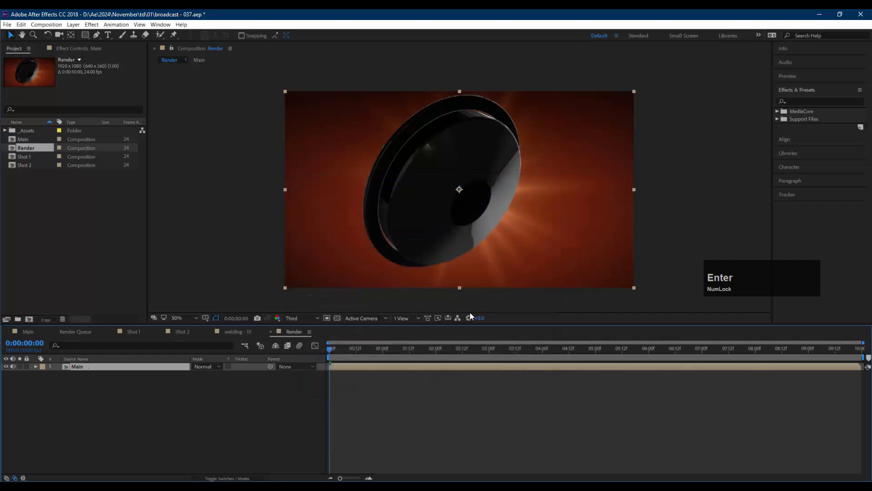
Add the Shot 1 and Shot 2 compositions as layers above Main in the Render composition
{"action": "left_click", "coordinate": [28, 165]}
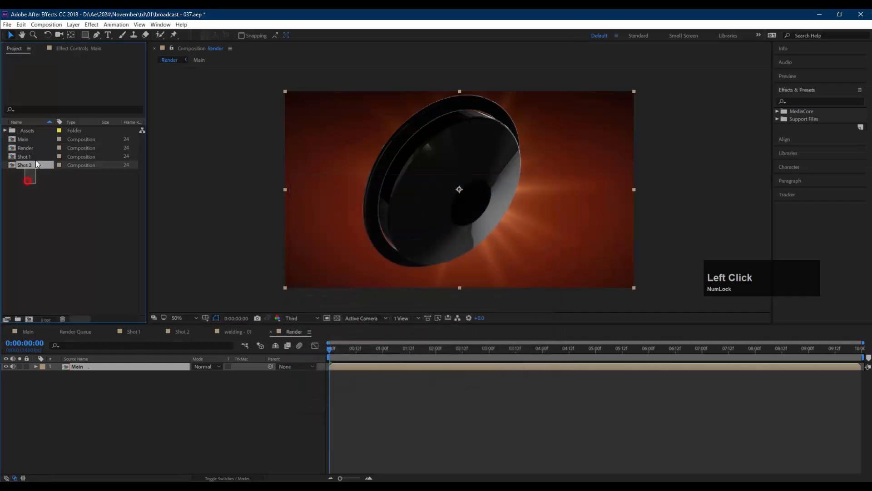
{"action": "left_click", "coordinate": [29, 157], "text": "shift"}
{"action": "left_click_drag", "start_coordinate": [34, 157], "coordinate": [95, 368]}
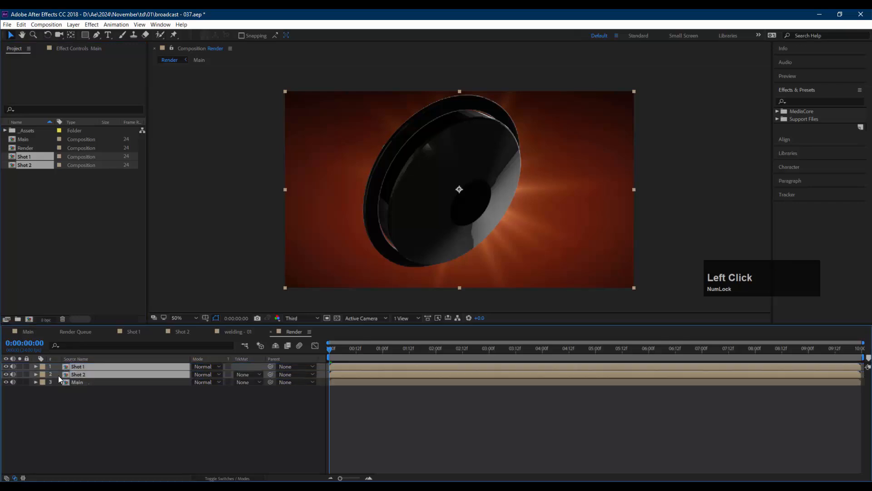
{"action": "left_click", "coordinate": [56, 400]}
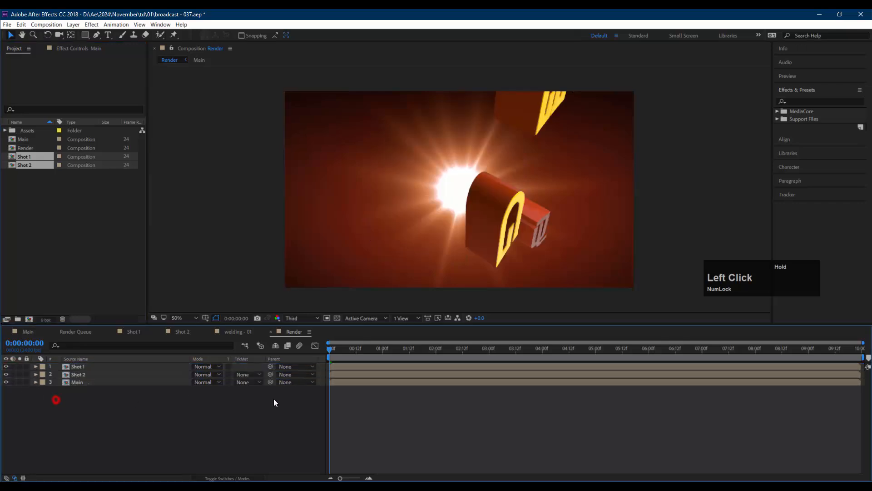
Check the end of the action inside Shot 1 and trim its layer in Render to end at 0:00:00:23
{"action": "left_click", "coordinate": [107, 366]}
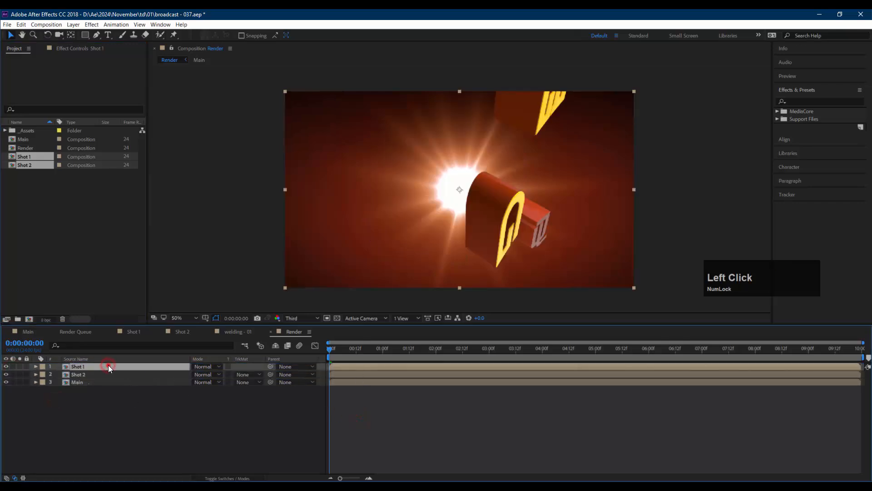
{"action": "double_click", "coordinate": [391, 366]}
{"action": "left_click_drag", "start_coordinate": [385, 349], "coordinate": [380, 349]}
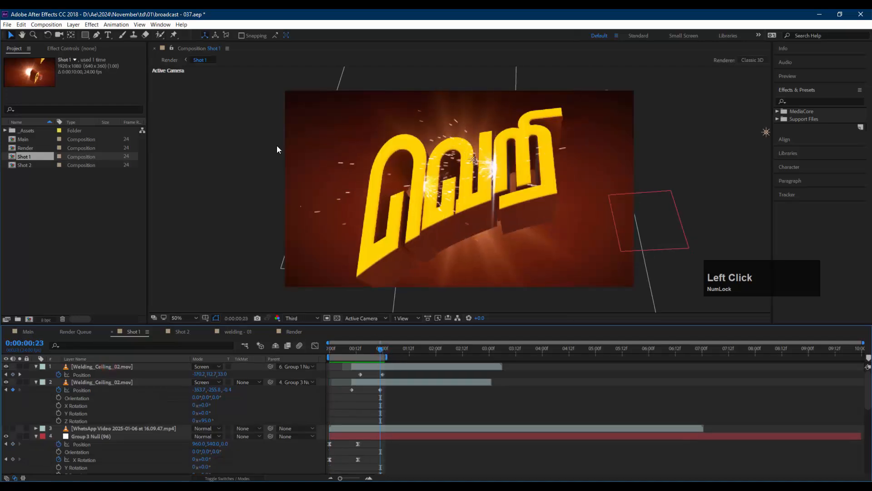
{"action": "left_click", "coordinate": [170, 60]}
{"action": "left_click", "coordinate": [374, 367]}
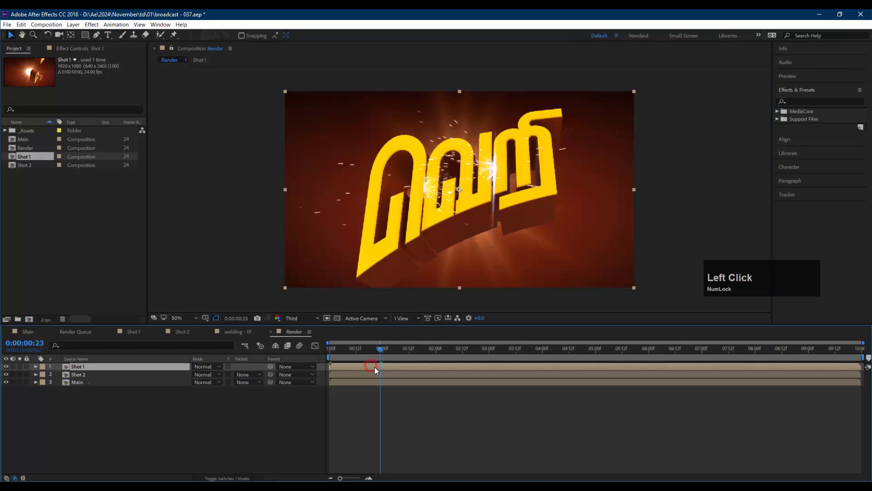
{"action": "key", "text": "alt+bracketright"}
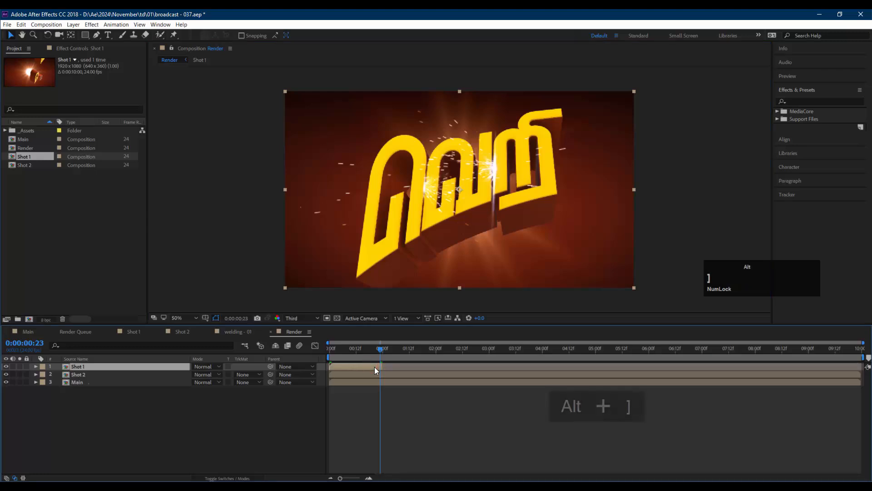
Move the Shot 2 layer above Shot 1 in Render and trim its end at 0:00:00:23
{"action": "left_click", "coordinate": [379, 375]}
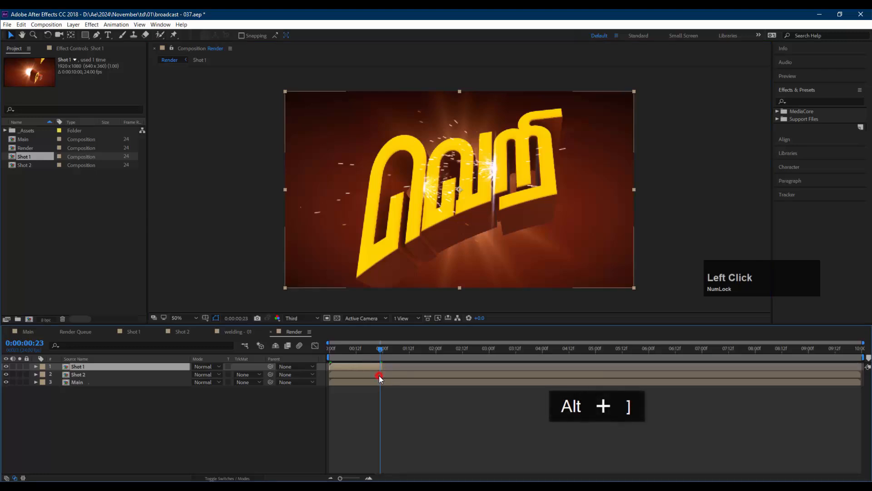
{"action": "left_click", "coordinate": [114, 379]}
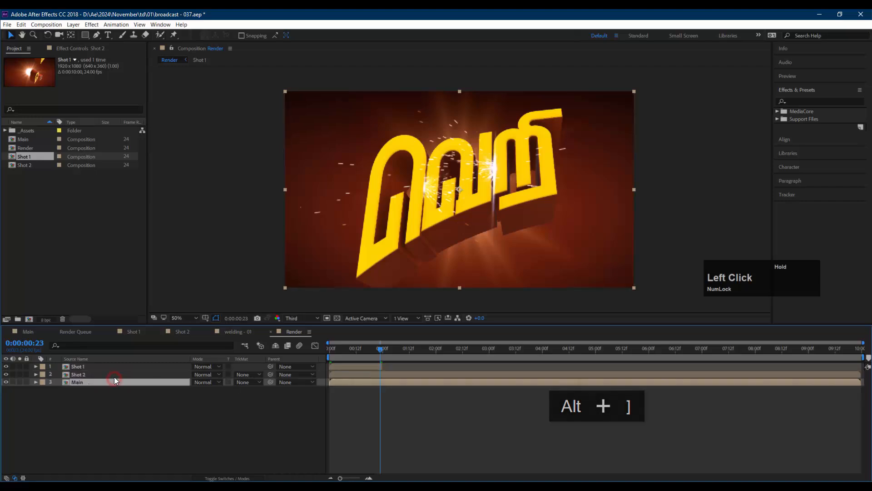
{"action": "left_click_drag", "start_coordinate": [116, 374], "coordinate": [125, 366]}
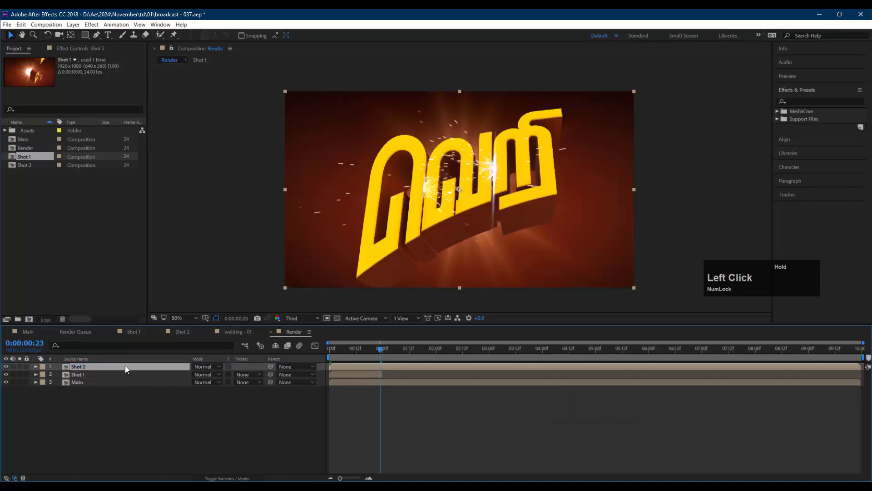
{"action": "double_click", "coordinate": [358, 368]}
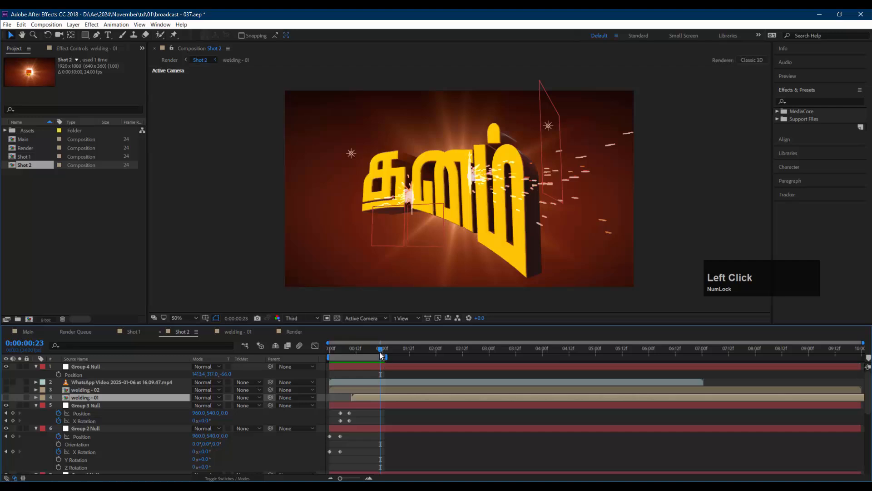
{"action": "left_click", "coordinate": [172, 60]}
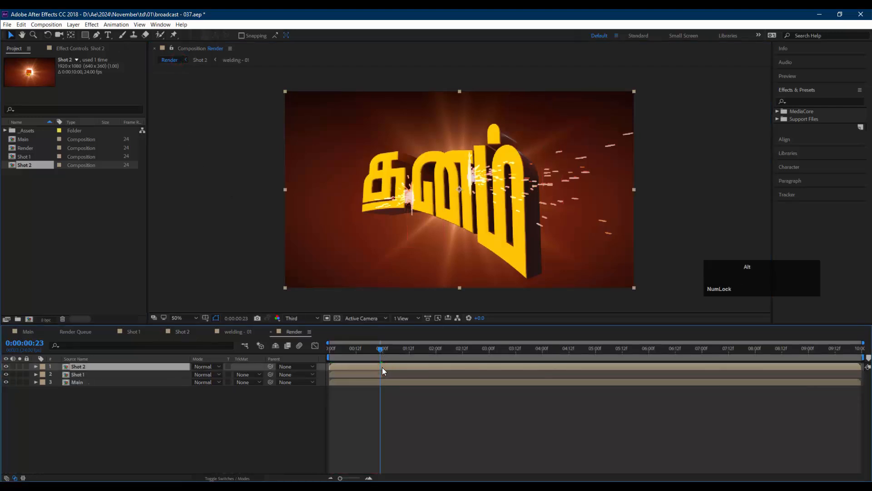
{"action": "key", "text": "alt+bracketright"}
Shift the trimmed Shot 2 layer to start at 0:00:00:23 and review it up to its end
{"action": "left_click", "coordinate": [359, 366]}
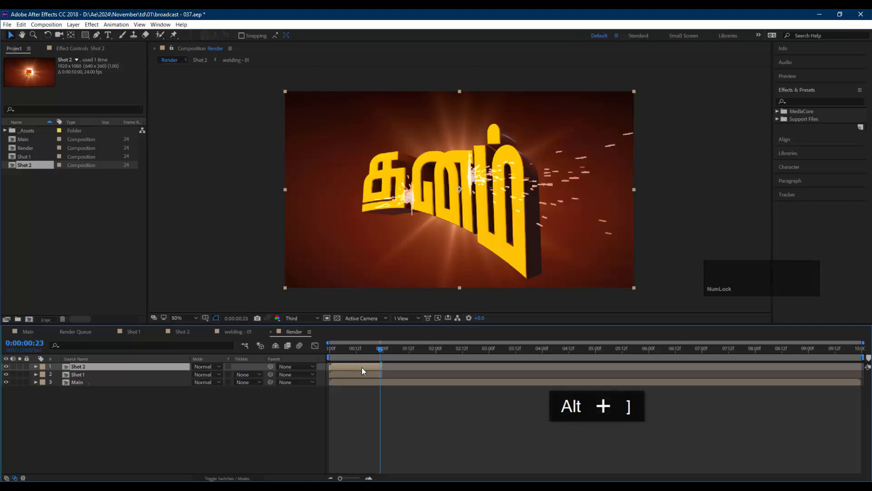
{"action": "key", "text": "bracketleft"}
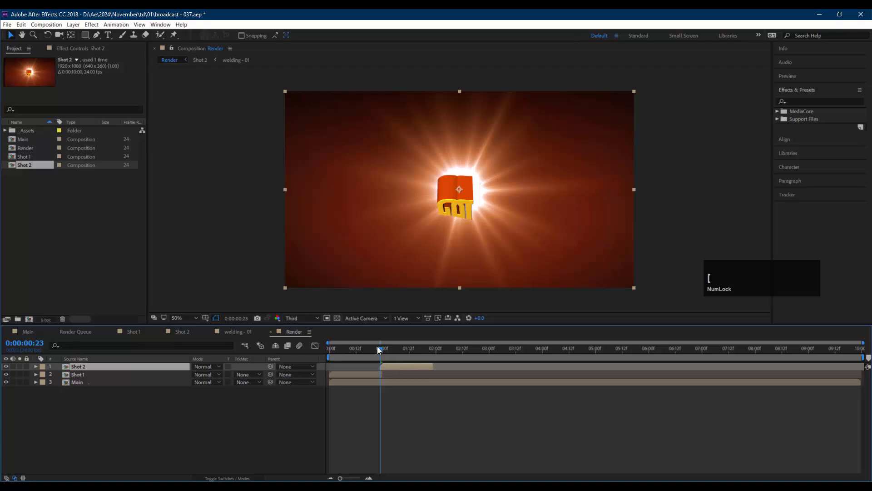
{"action": "left_click_drag", "start_coordinate": [378, 347], "coordinate": [430, 362]}
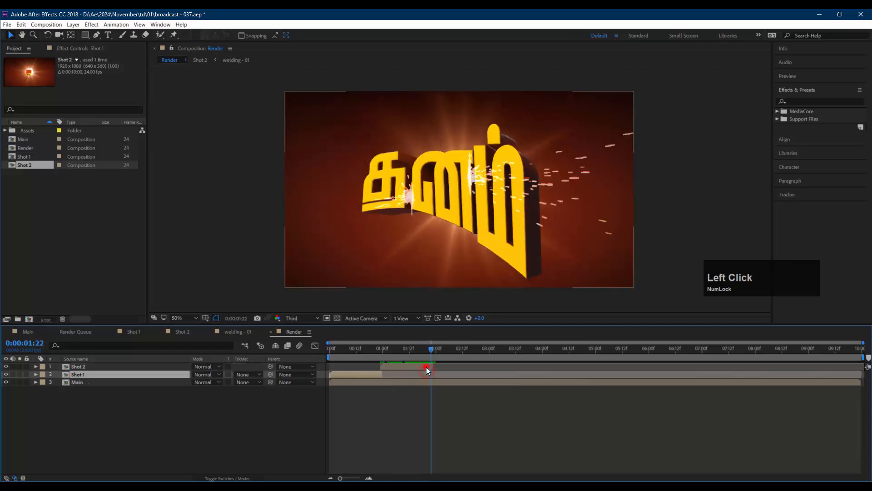
Slide the spark clip in welding - 01 earlier, trim its start at 0:00:00:08, and preview Shot 2
{"action": "double_click", "coordinate": [426, 367]}
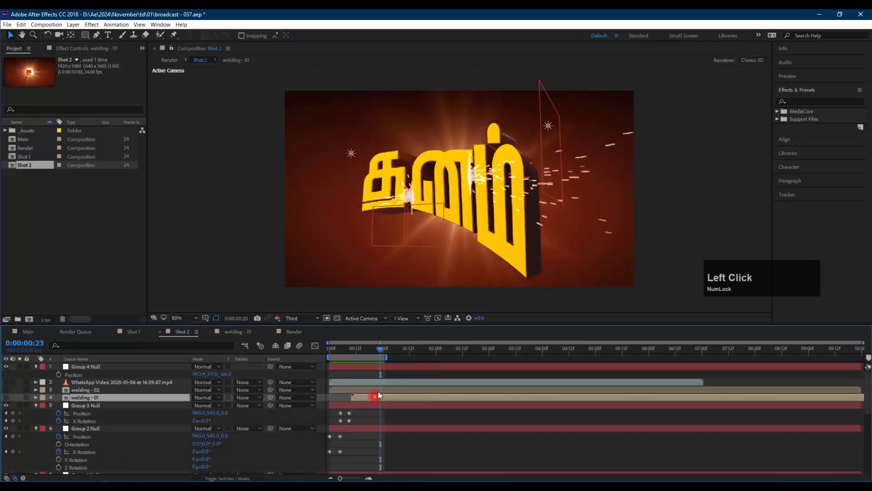
{"action": "double_click", "coordinate": [375, 397]}
{"action": "left_click_drag", "start_coordinate": [362, 367], "coordinate": [333, 365]}
{"action": "left_click", "coordinate": [348, 352]}
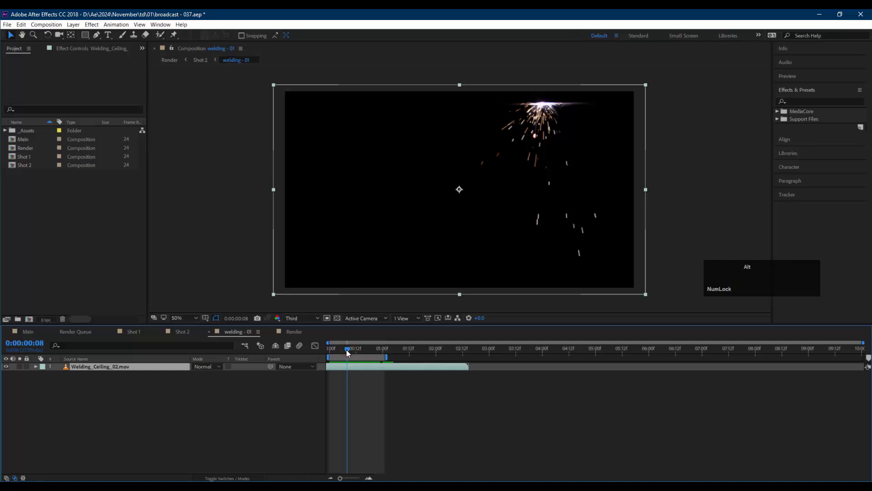
{"action": "key", "text": "alt+bracketleft"}
{"action": "left_click", "coordinate": [199, 60]}
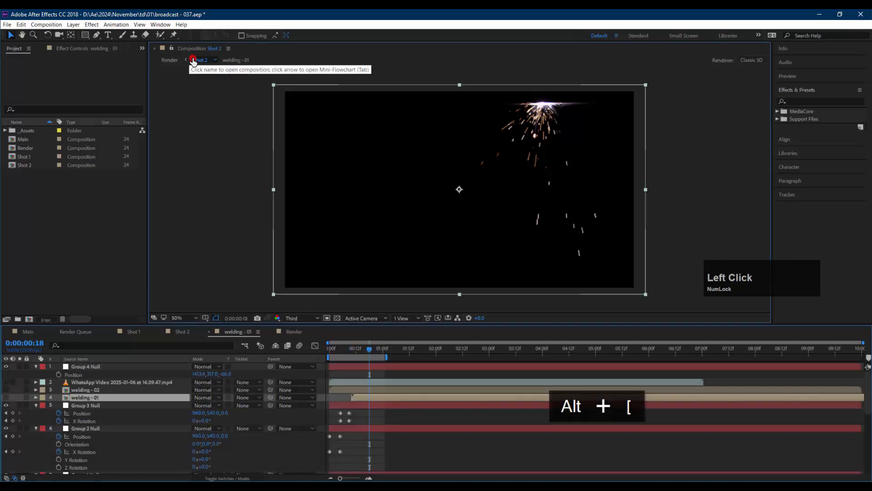
{"action": "key", "text": "space"}
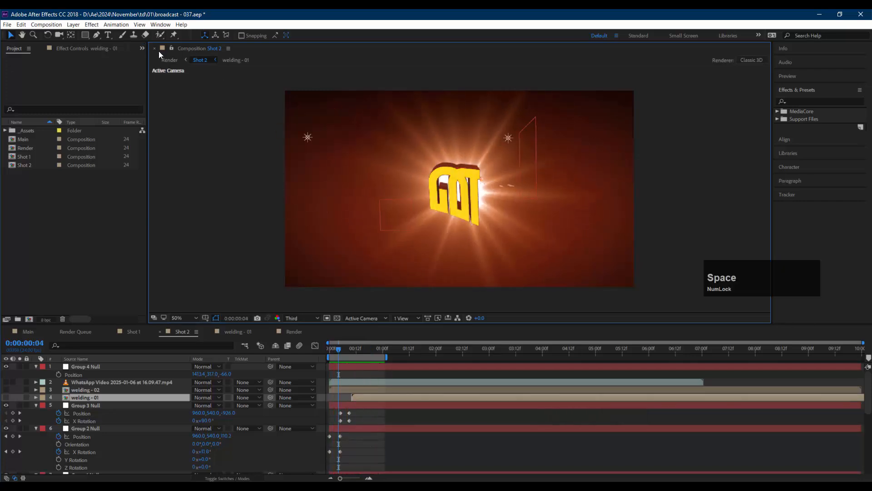
Move the Main layer to the top of the Render stack and start it at 0:00:01:22, where Shot 2 ends
{"action": "left_click", "coordinate": [172, 59]}
{"action": "left_click_drag", "start_coordinate": [395, 350], "coordinate": [431, 354]}
{"action": "left_click", "coordinate": [417, 384]}
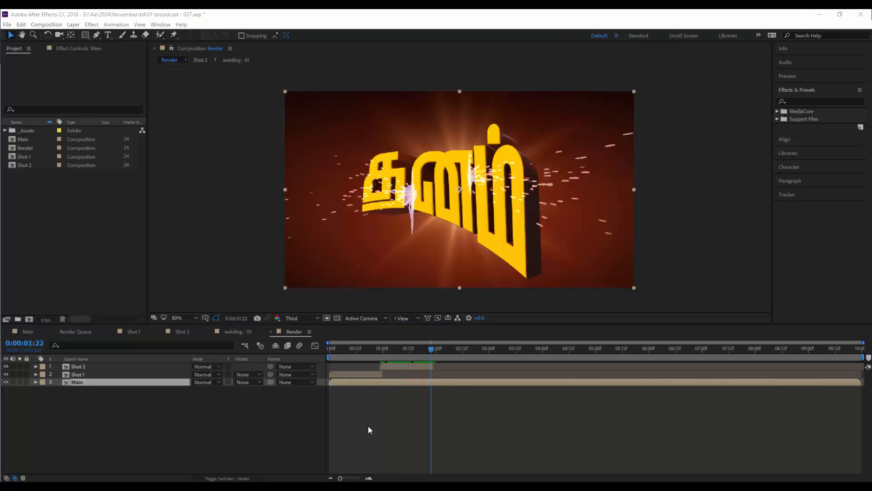
{"action": "left_click", "coordinate": [113, 380]}
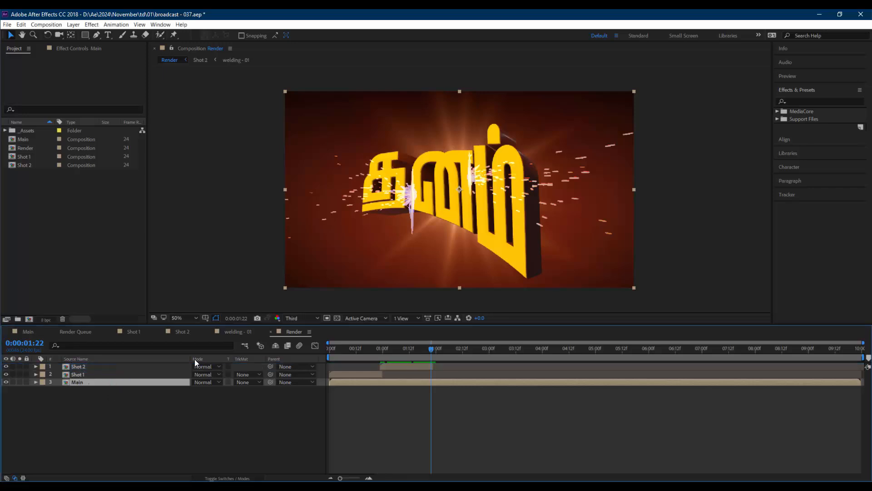
{"action": "left_click_drag", "start_coordinate": [430, 370], "coordinate": [435, 364]}
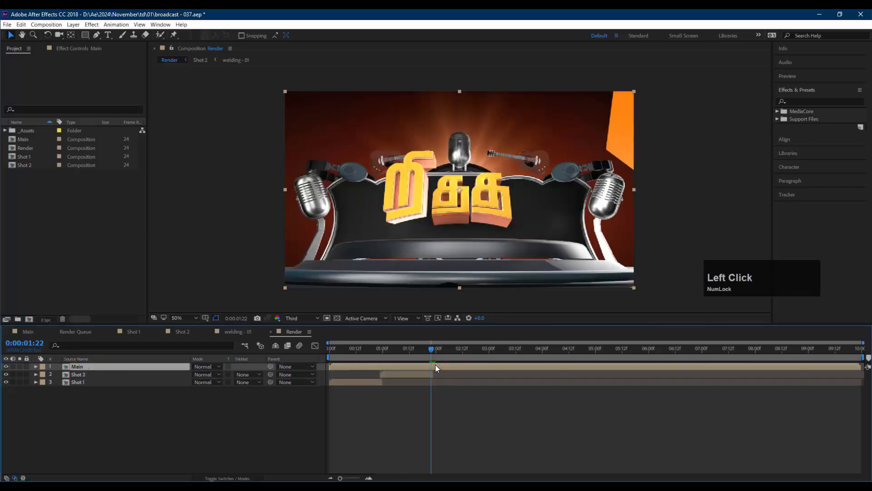
{"action": "key", "text": "bracketleft"}
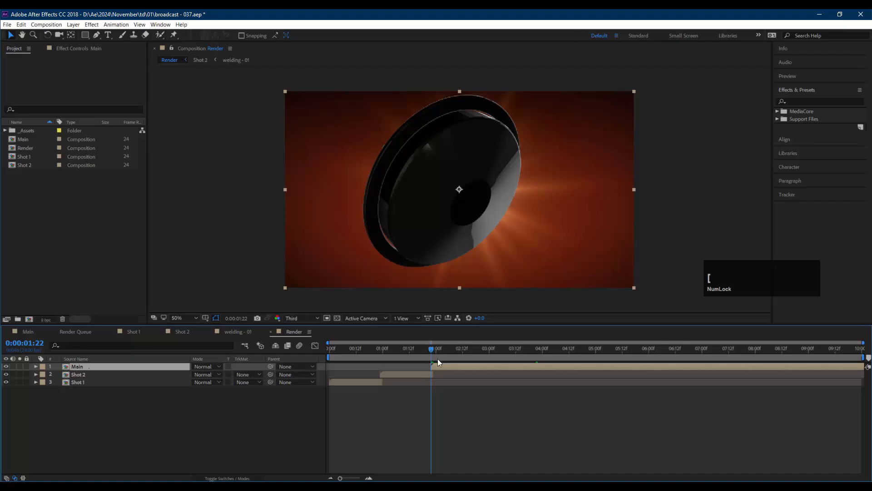
Review the logo animation in Main and Render, and set the Render work area to end at 0:00:06:23
{"action": "left_click_drag", "start_coordinate": [430, 347], "coordinate": [588, 363]}
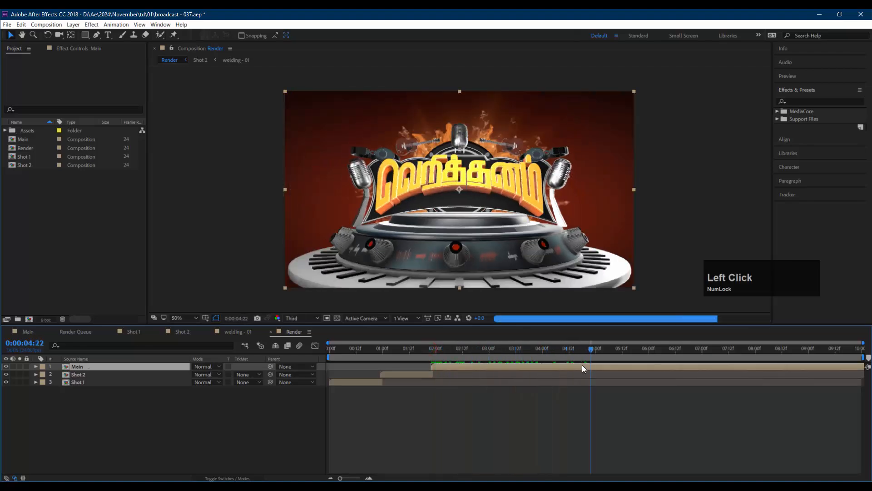
{"action": "double_click", "coordinate": [582, 364]}
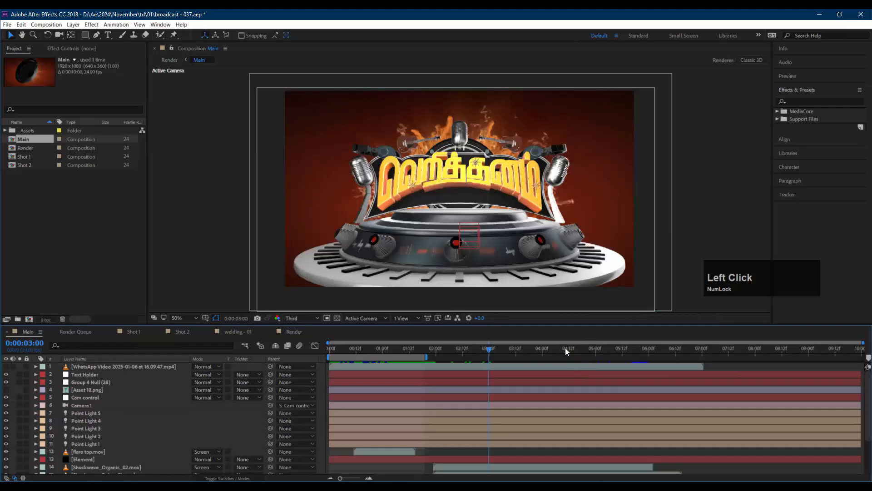
{"action": "left_click_drag", "start_coordinate": [504, 354], "coordinate": [610, 360]}
{"action": "left_click", "coordinate": [175, 63]}
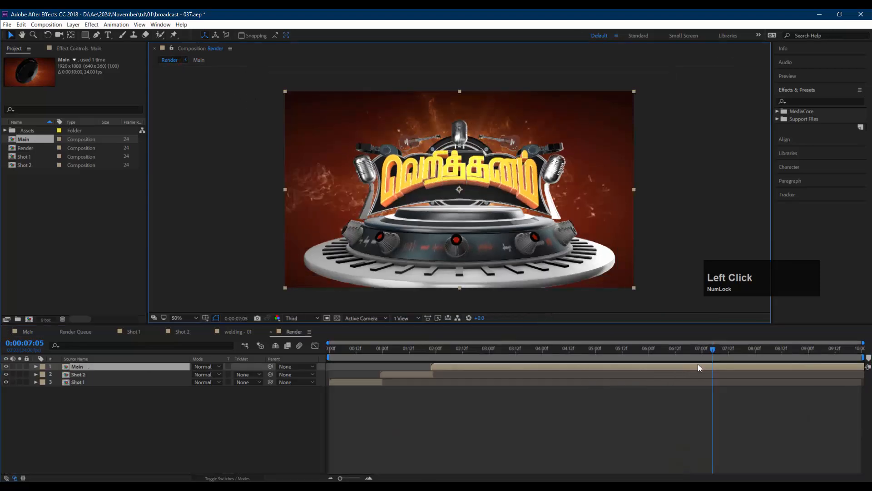
{"action": "left_click_drag", "start_coordinate": [709, 351], "coordinate": [700, 351]}
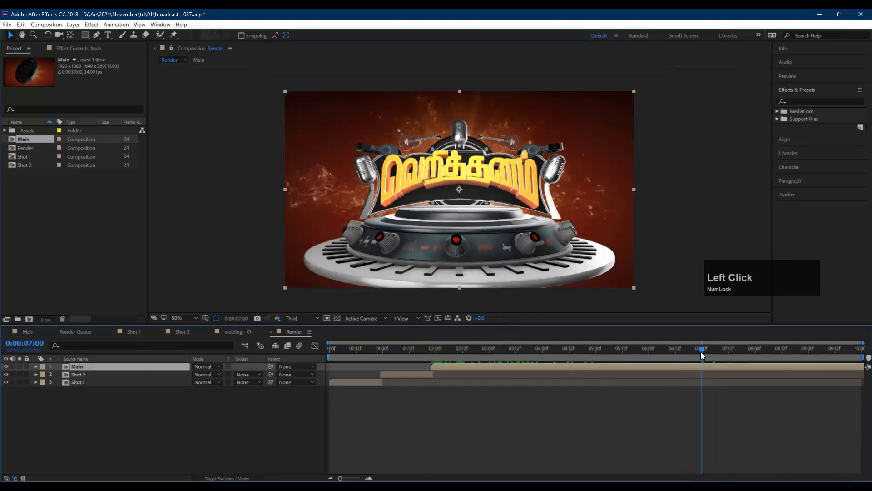
{"action": "key", "text": "n"}
{"action": "left_click", "coordinate": [700, 349]}
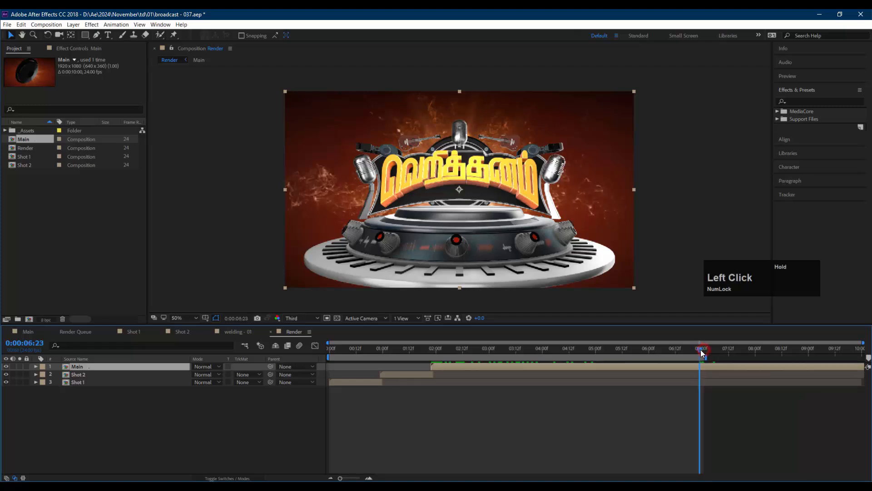
{"action": "key", "text": "n"}
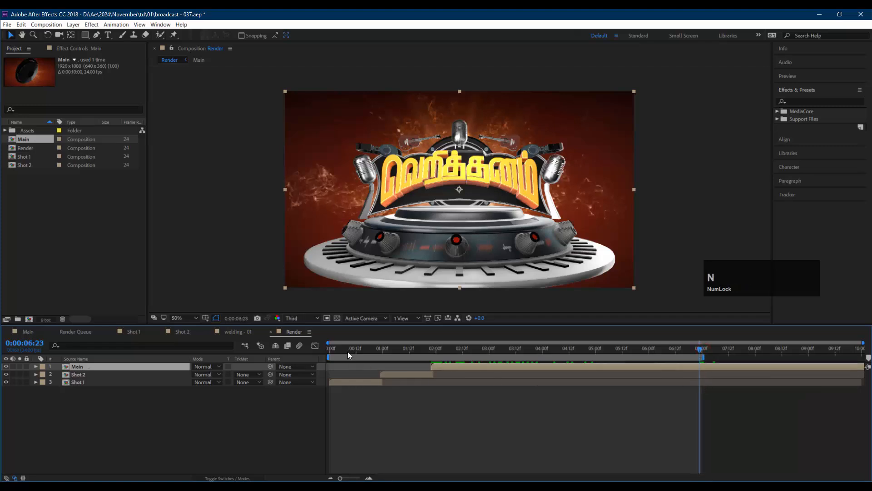
Preview the assembled Render composition from the first frame
{"action": "left_click_drag", "start_coordinate": [348, 350], "coordinate": [312, 332]}
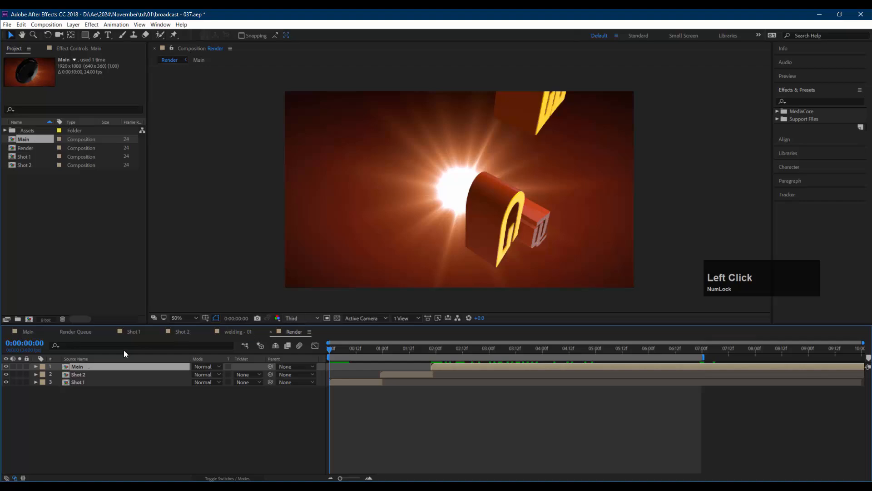
{"action": "left_click", "coordinate": [97, 412]}
{"action": "key", "text": "space"}
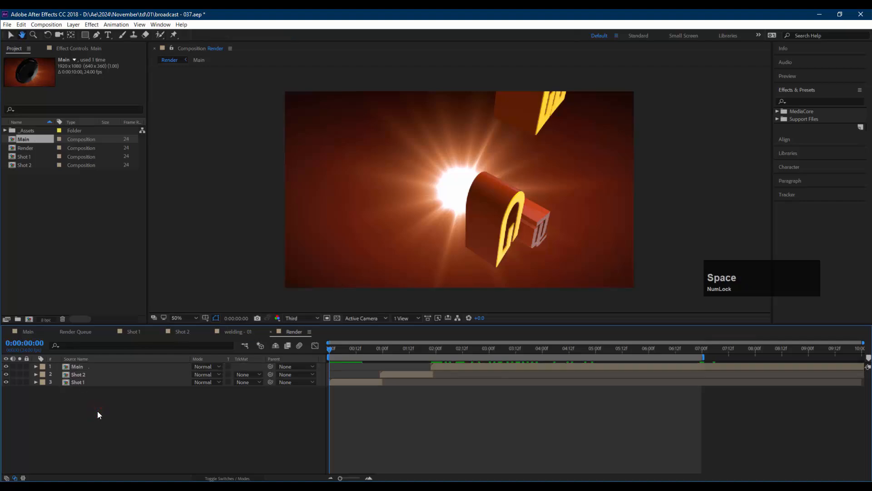
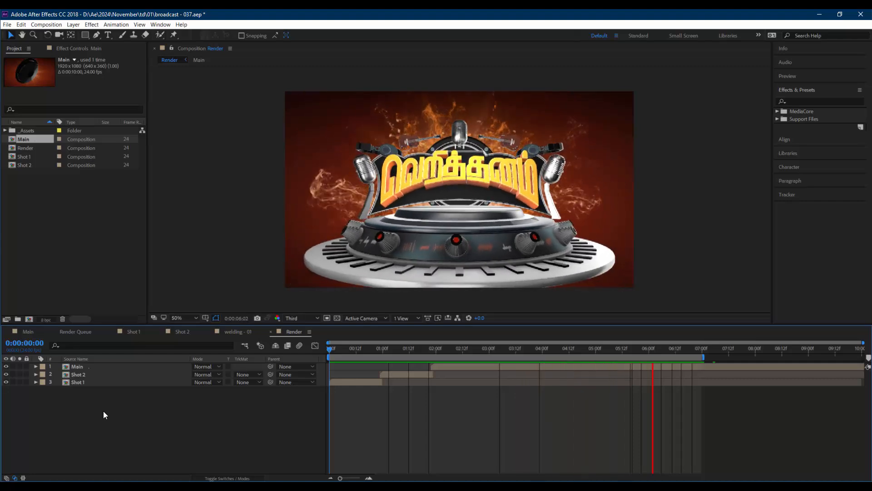
Stop the preview, go to 0:00:00:15, and add an adjustment layer above all shots in Render
{"action": "key", "text": "space"}
{"action": "left_click", "coordinate": [423, 391]}
{"action": "mouse_move", "coordinate": [350, 349]}
{"action": "left_mouse_down"}
{"action": "mouse_move", "coordinate": [337, 351]}
{"action": "mouse_move", "coordinate": [362, 352]}
{"action": "left_mouse_up"}
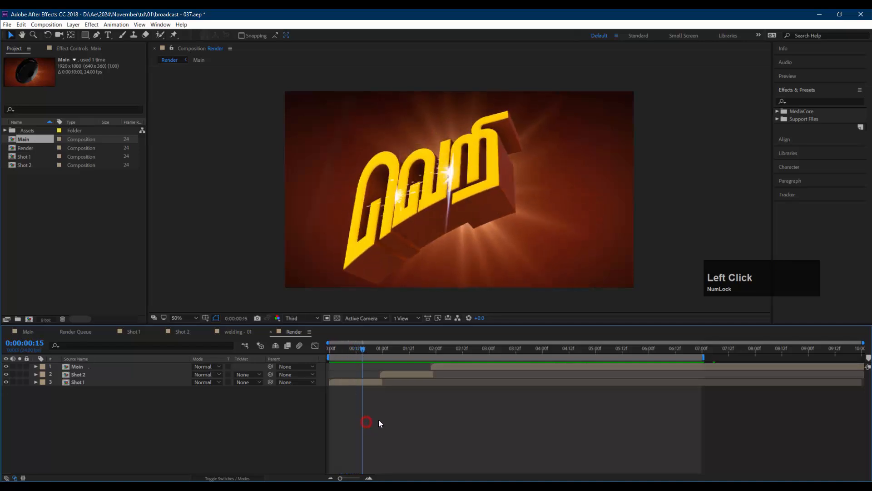
{"action": "right_click", "coordinate": [380, 420]}
{"action": "mouse_move", "coordinate": [426, 336]}
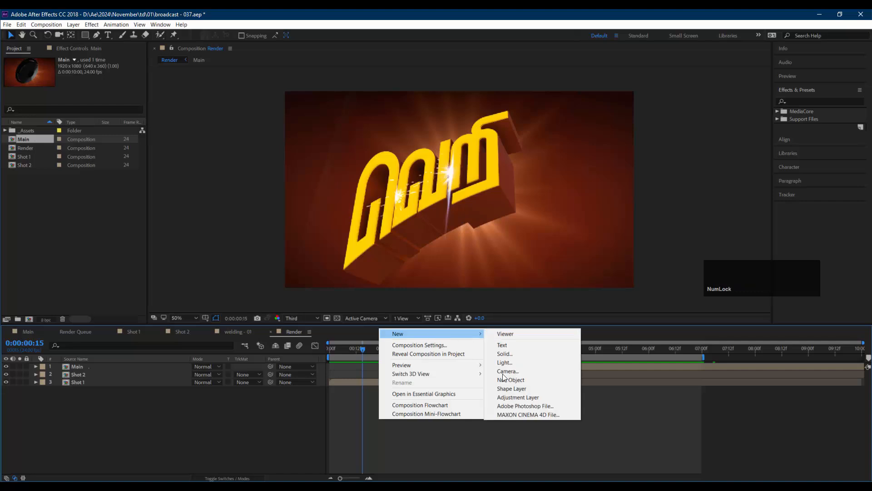
{"action": "left_click", "coordinate": [517, 395]}
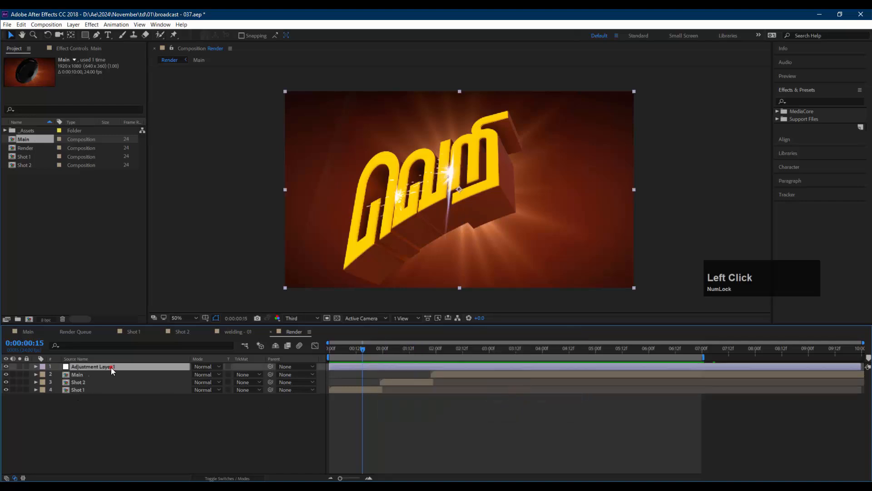
Rename the adjustment layer "Shake - 01" and trim its start to 0:00:00:15
{"action": "key", "text": "Return"}
{"action": "type", "text": "Shake"}
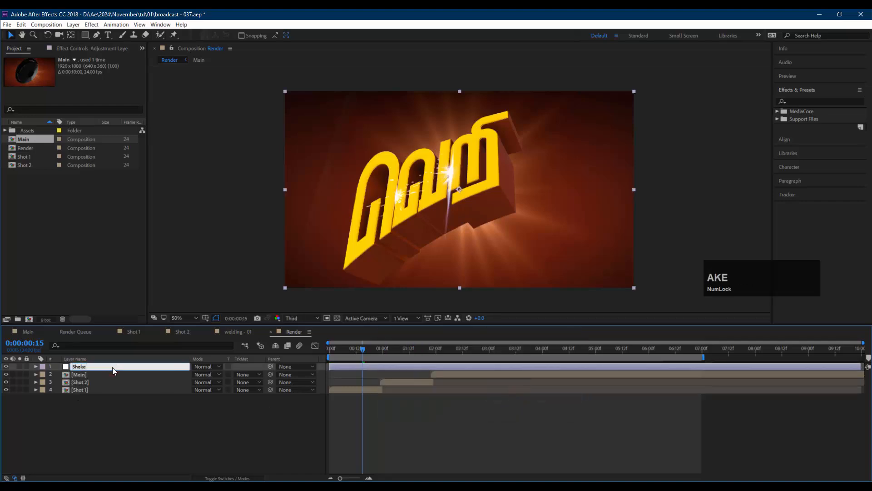
{"action": "type", "text": " - 01"}
{"action": "key", "text": "Return"}
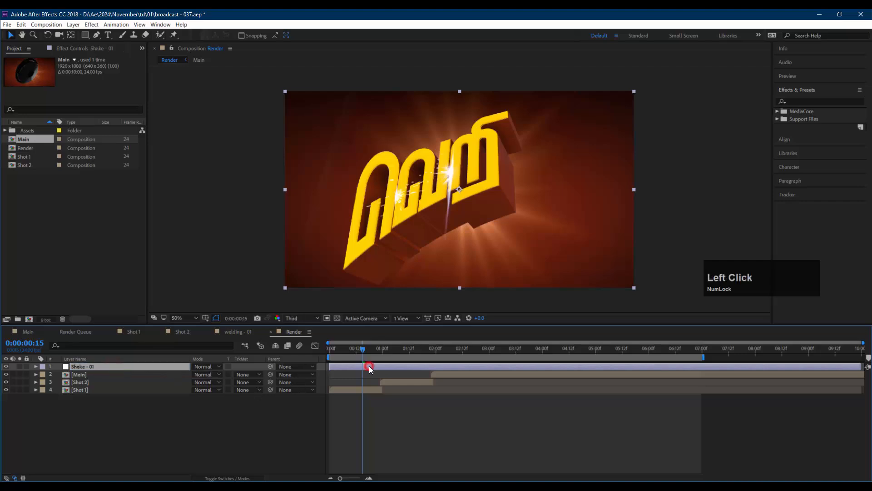
{"action": "key", "text": "alt+bracketleft"}
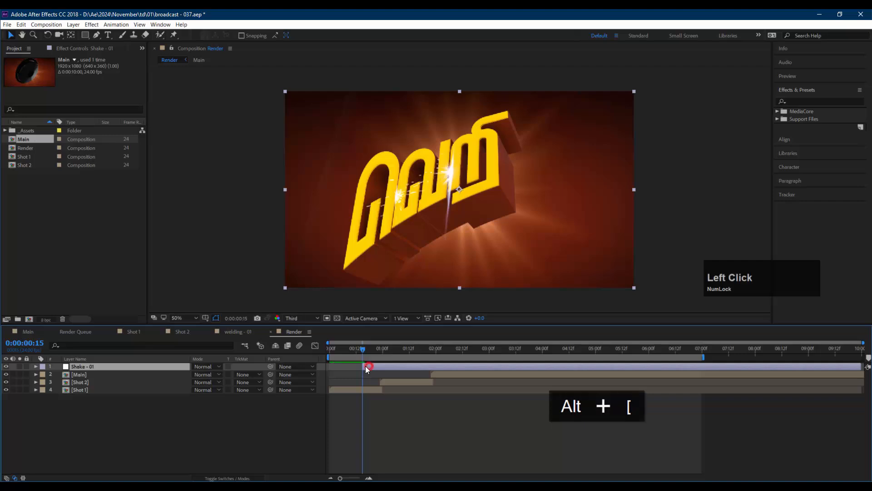
Apply the Transform effect to Shake - 01 and set its first Position keyframe at 0:00:00:15
{"action": "left_click", "coordinate": [798, 100]}
{"action": "type", "text": "tra"}
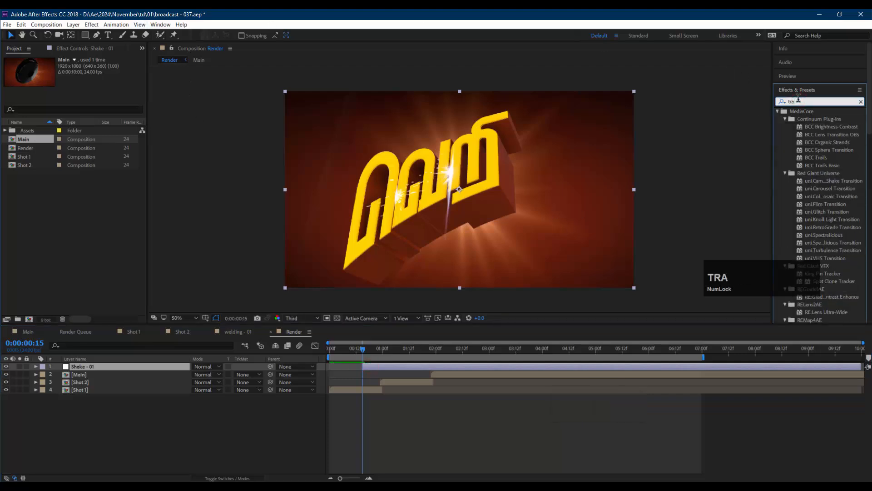
{"action": "type", "text": "nsf"}
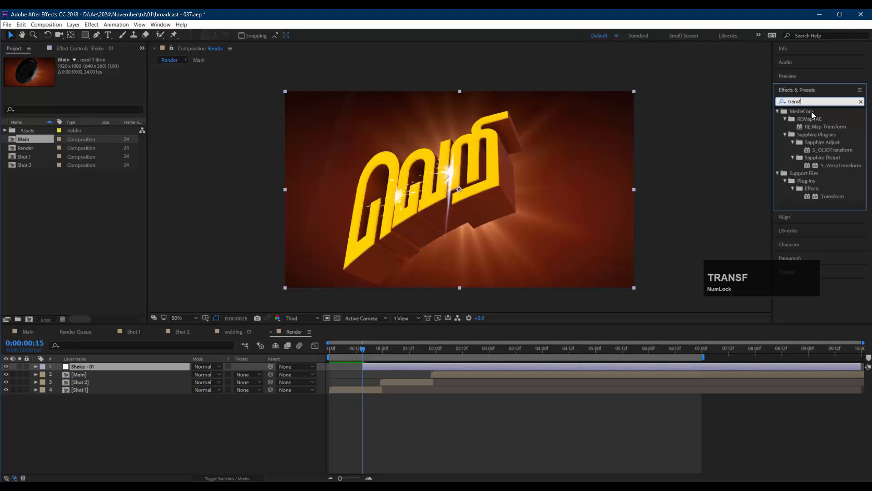
{"action": "left_click_drag", "start_coordinate": [826, 196], "coordinate": [376, 366]}
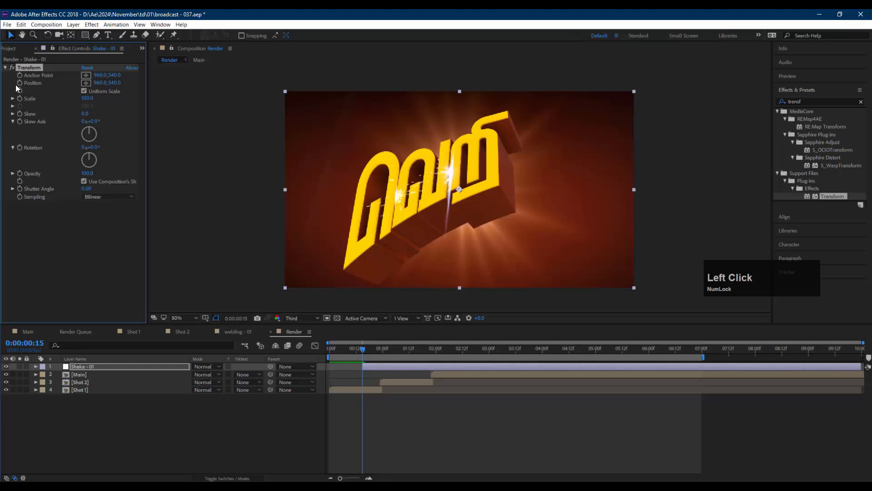
Add the Motion Tile effect to Shake - 01, ordered above its Transform effect
{"action": "left_click", "coordinate": [804, 101]}
{"action": "type", "text": "motion"}
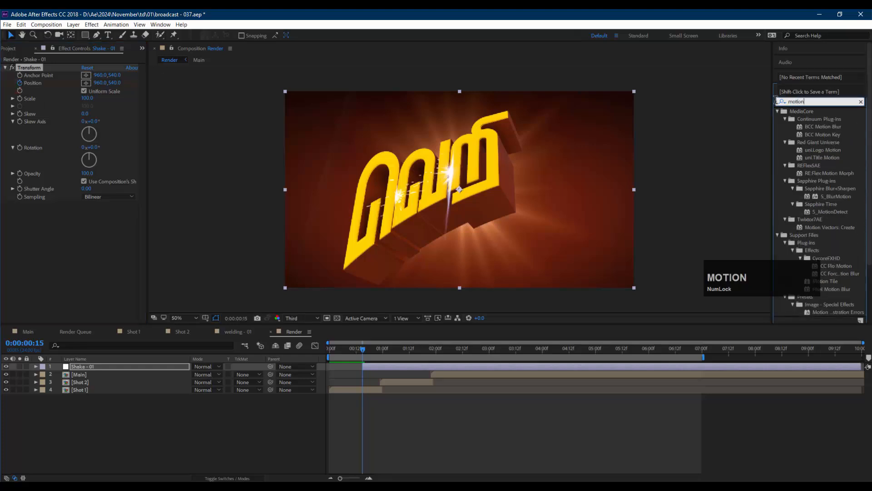
{"action": "type", "text": " t"}
{"action": "left_click", "coordinate": [822, 135]}
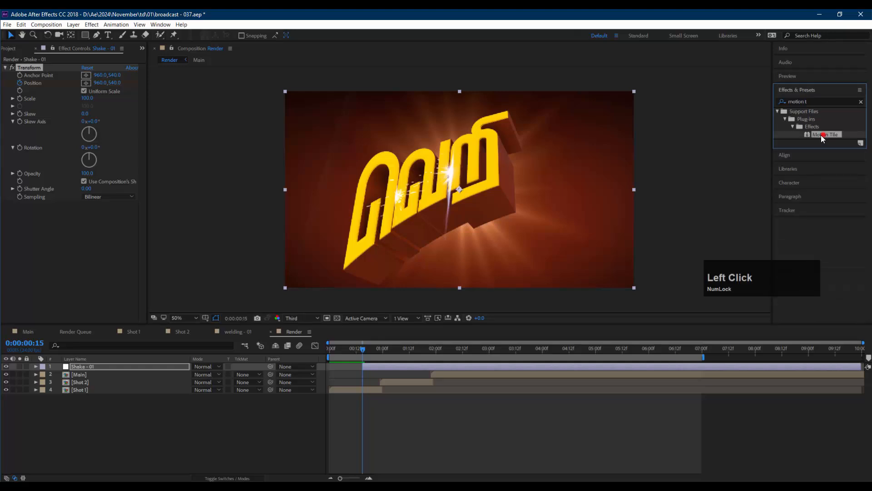
{"action": "left_click", "coordinate": [113, 365]}
{"action": "key", "text": "e"}
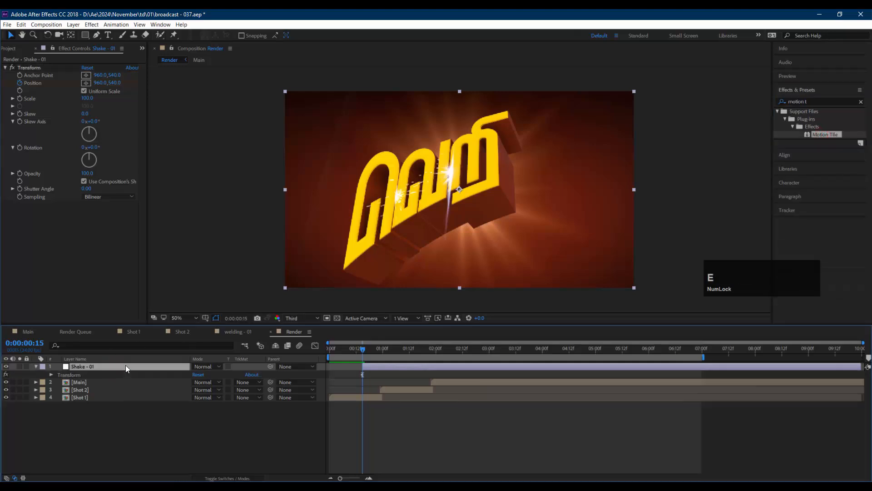
{"action": "left_click", "coordinate": [93, 375]}
{"action": "left_click_drag", "start_coordinate": [822, 138], "coordinate": [83, 372]}
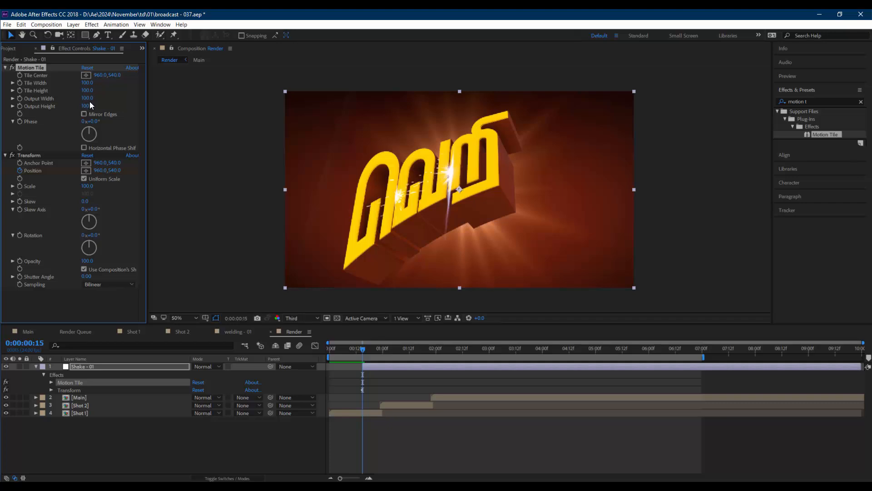
Set Motion Tile's Output Width and Output Height to 120 and enable Mirror Edges
{"action": "left_click", "coordinate": [89, 99]}
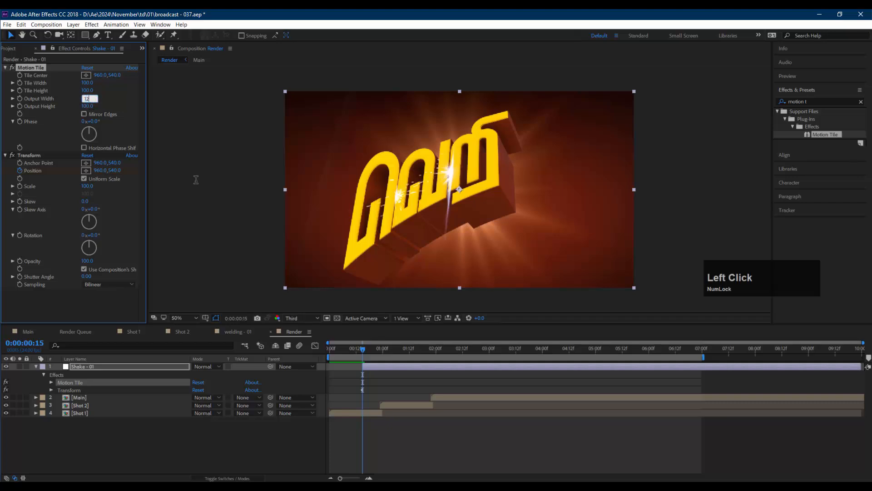
{"action": "type", "text": "120"}
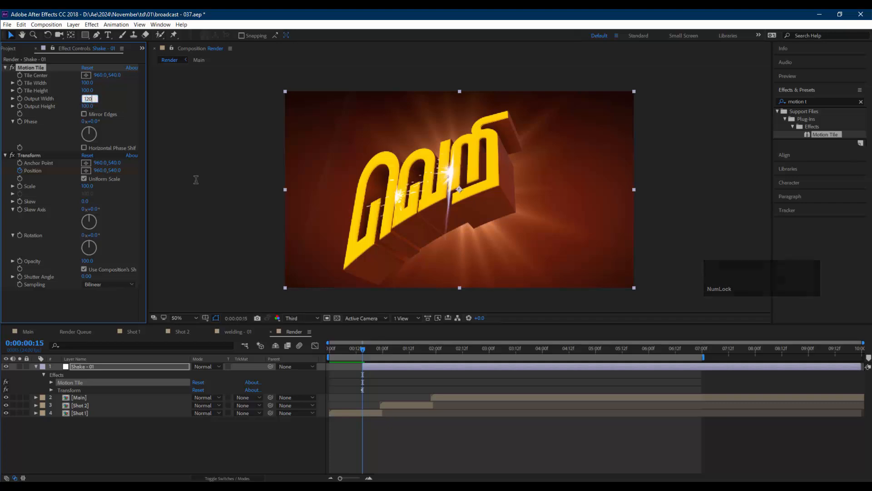
{"action": "left_click", "coordinate": [89, 105]}
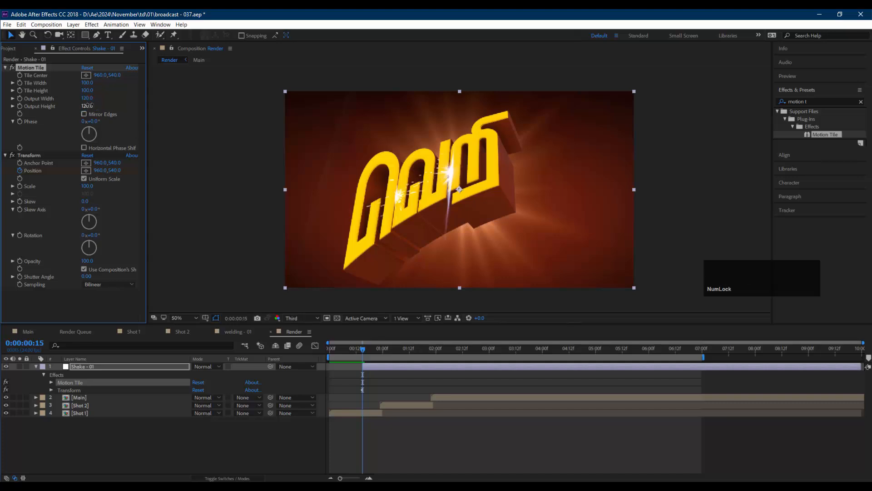
{"action": "left_click", "coordinate": [84, 114]}
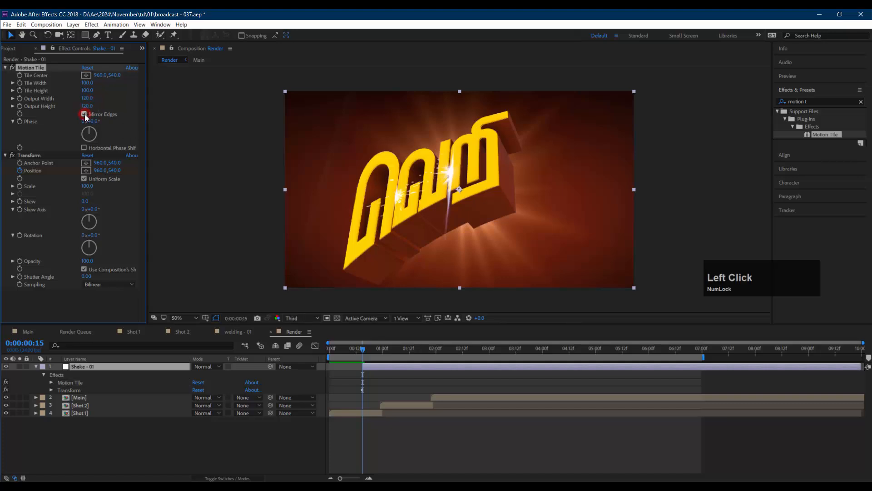
Reveal the keyframes of Shake - 01 and add a second Transform Position keyframe at 0:00:00:23
{"action": "left_click", "coordinate": [371, 365]}
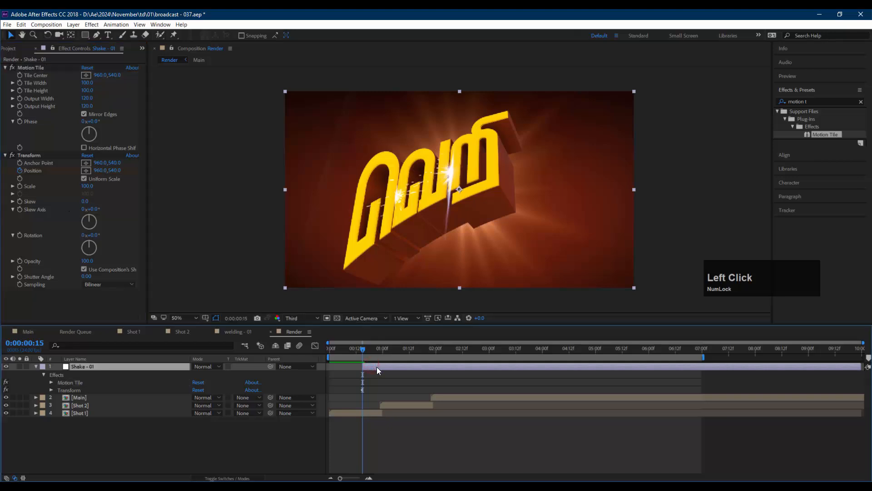
{"action": "key", "text": "u"}
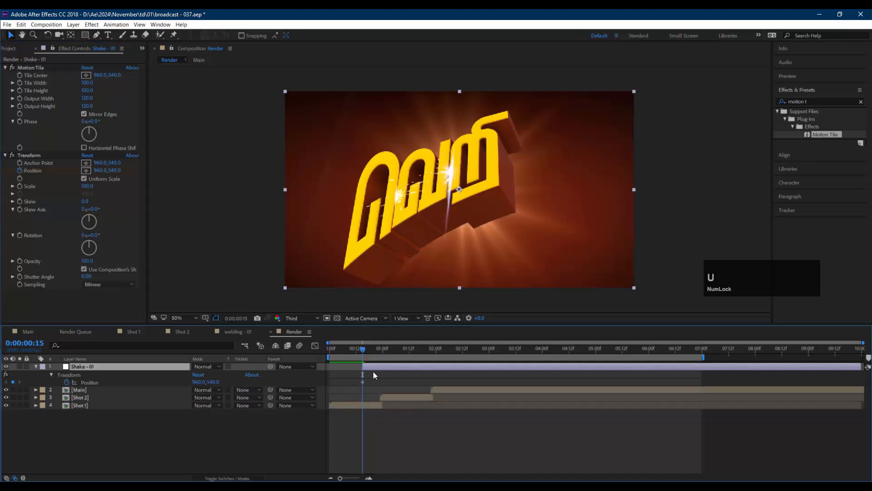
{"action": "left_click_drag", "start_coordinate": [369, 349], "coordinate": [325, 299]}
{"action": "left_click", "coordinate": [13, 381]}
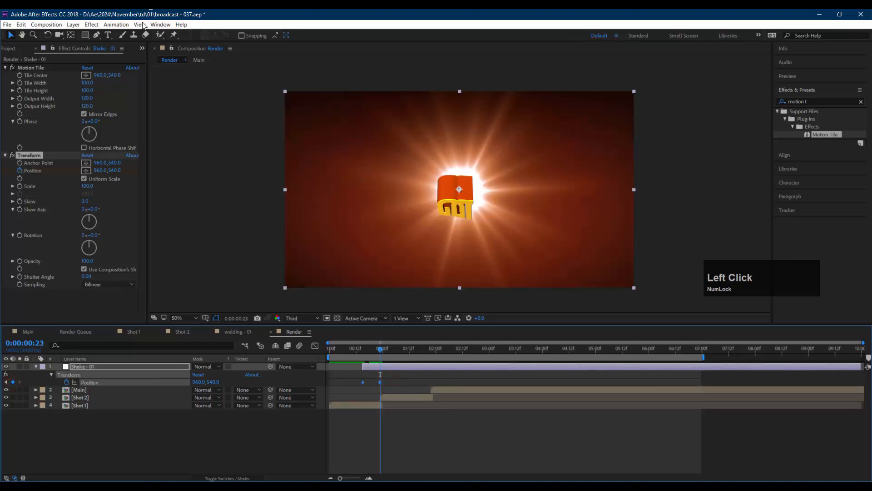
Apply the Wiggler to the Position keyframes with Jagged noise, a frequency of 15 per second and a magnitude of 20
{"action": "left_click", "coordinate": [160, 24]}
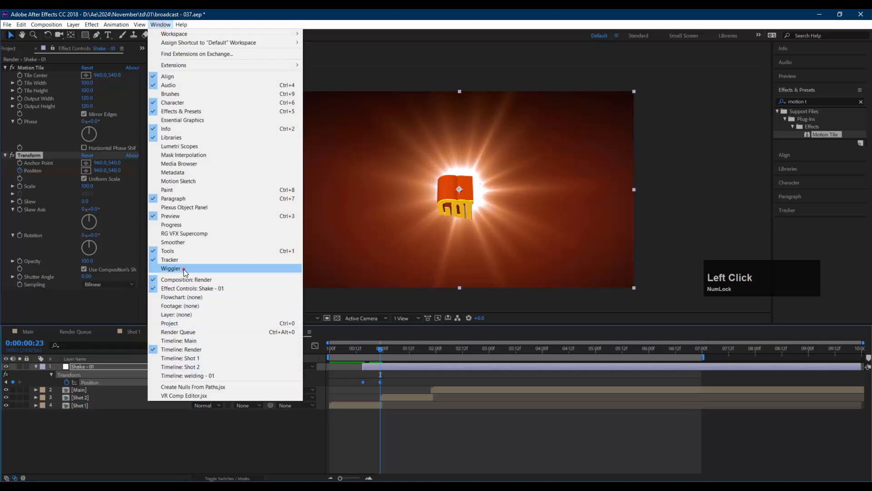
{"action": "left_click", "coordinate": [171, 269]}
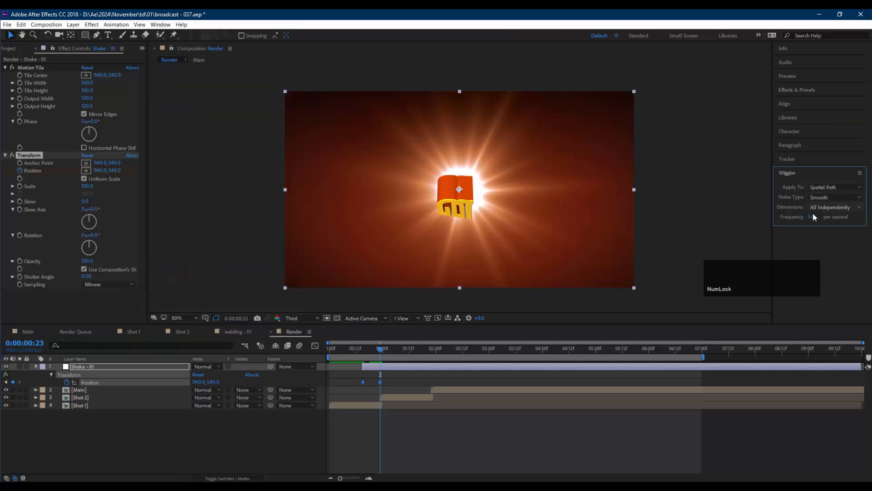
{"action": "left_click_drag", "start_coordinate": [815, 226], "coordinate": [815, 268]}
{"action": "left_click", "coordinate": [836, 198]}
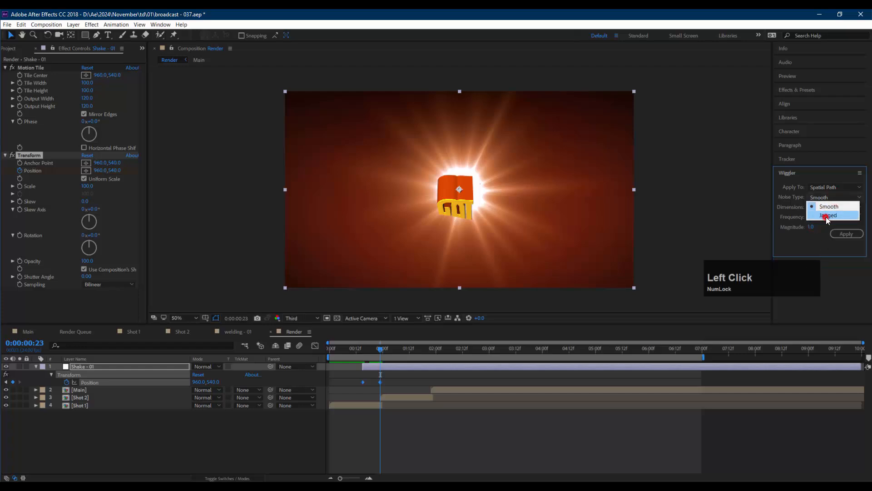
{"action": "left_click", "coordinate": [826, 217]}
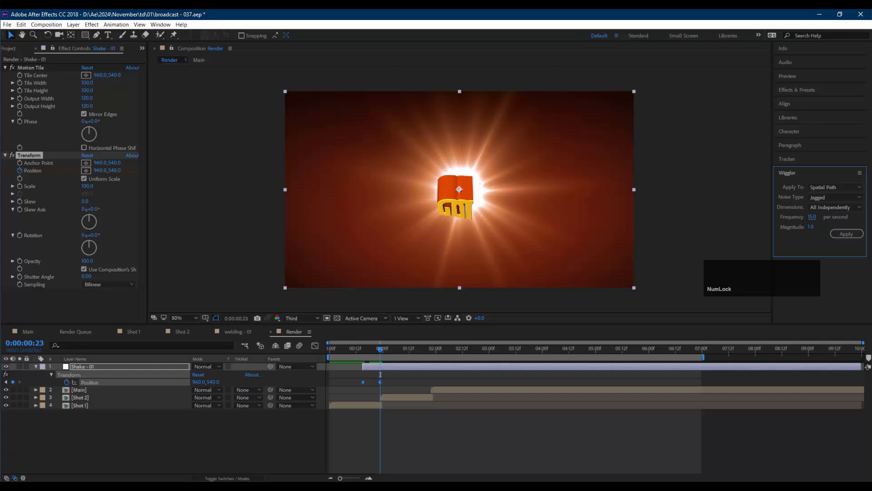
{"action": "left_click", "coordinate": [811, 227]}
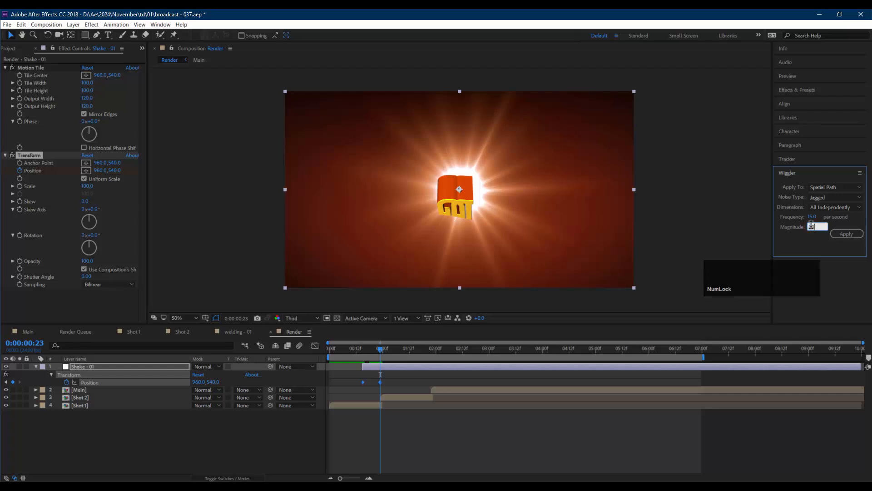
{"action": "type", "text": "20"}
{"action": "left_click", "coordinate": [847, 233]}
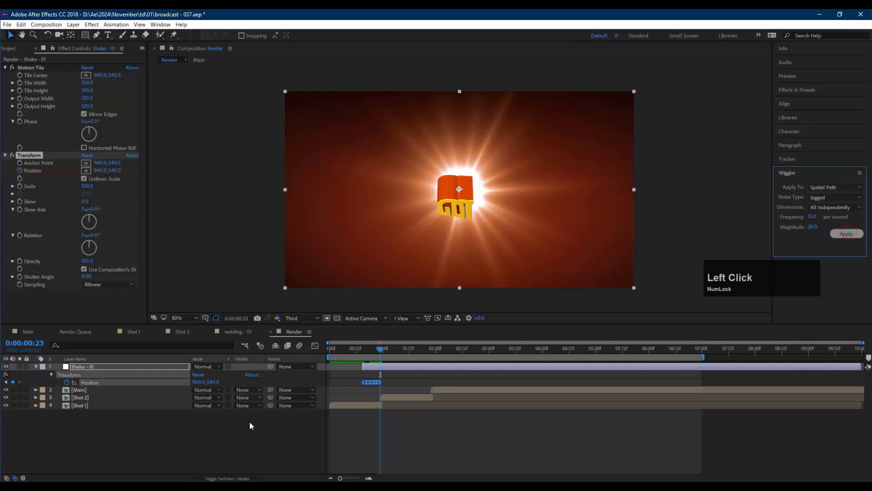
Limit the work area to the section around Shake - 01, starting at 0:00:00:09, and preview the shake
{"action": "left_click", "coordinate": [354, 391]}
{"action": "left_click_drag", "start_coordinate": [379, 350], "coordinate": [349, 347]}
{"action": "key", "text": "n"}
{"action": "left_click", "coordinate": [349, 348]}
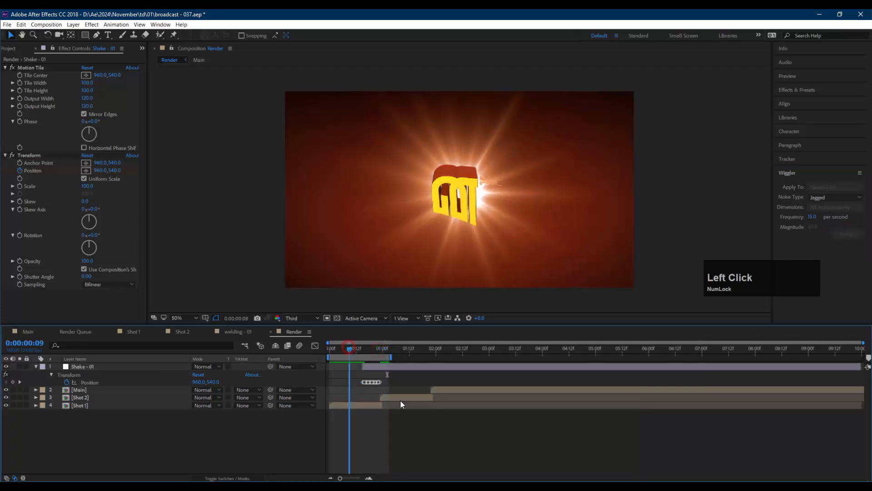
{"action": "key", "text": "space"}
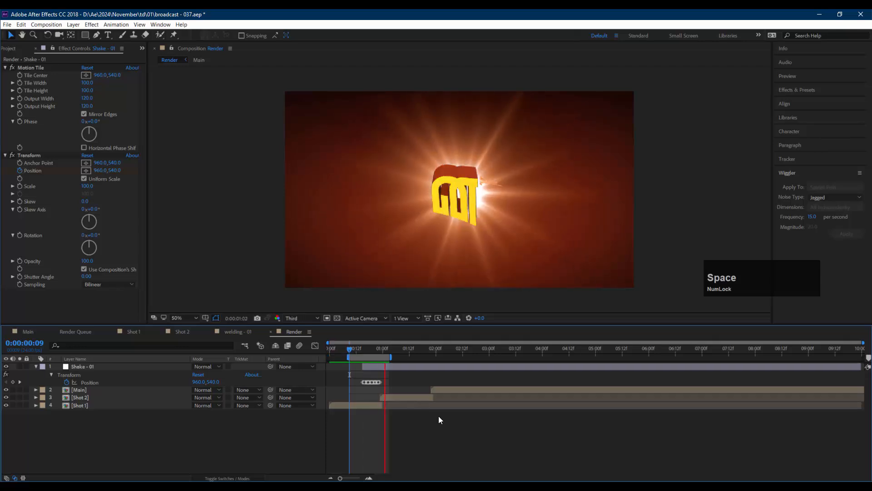
{"action": "key", "text": "space"}
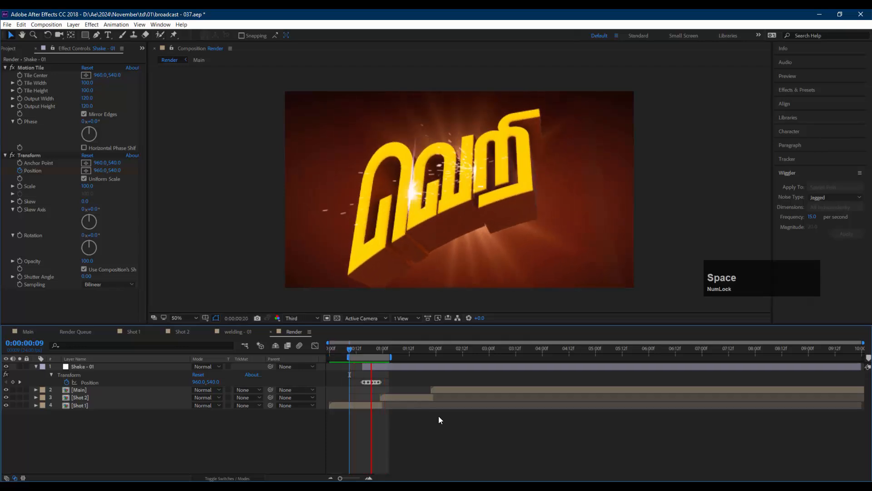
Trim the end of the Shake - 01 layer to 0:00:00:23
{"action": "left_click_drag", "start_coordinate": [352, 353], "coordinate": [380, 356]}
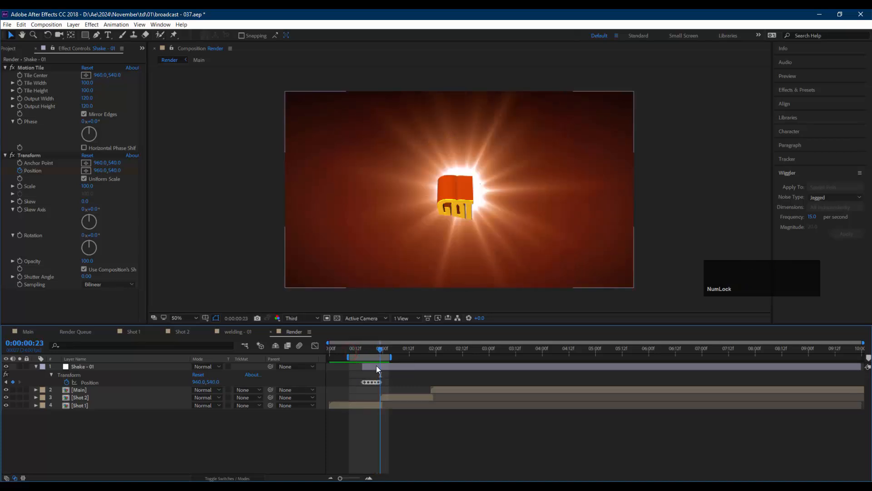
{"action": "left_click", "coordinate": [377, 366]}
{"action": "key", "text": "alt+bracketright"}
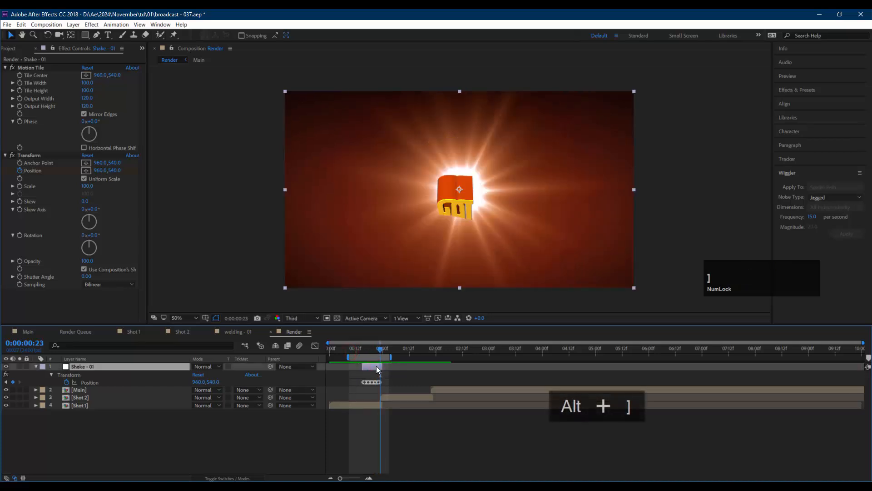
Duplicate the shake layer three times, starting Shake - 02 at about 0:00:00:10, Shake - 03 at about 0:00:01:07 and Shake - 04 at about 0:00:01:18
{"action": "left_click_drag", "start_coordinate": [351, 345], "coordinate": [453, 356]}
{"action": "key", "text": "ctrl+d"}
{"action": "key", "text": "ctrl+d"}
{"action": "key", "text": "ctrl+d"}
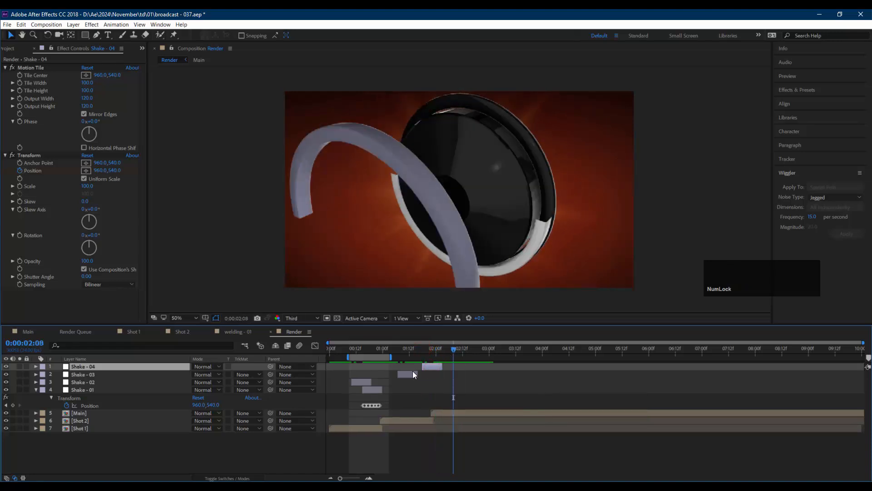
Duplicate the shake layer twice more, starting Shake - 05 at about 0:00:02:11 and Shake - 06 at about 0:00:02:03
{"action": "key", "text": "ctrl+d"}
{"action": "left_click_drag", "start_coordinate": [445, 368], "coordinate": [445, 350]}
{"action": "left_click", "coordinate": [454, 350]}
{"action": "left_click", "coordinate": [459, 349]}
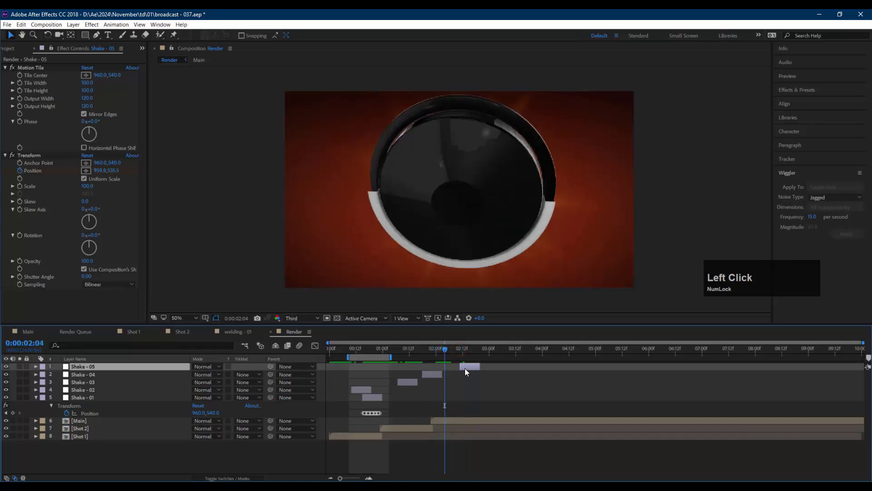
{"action": "key", "text": "ctrl+d"}
{"action": "left_click", "coordinate": [467, 367]}
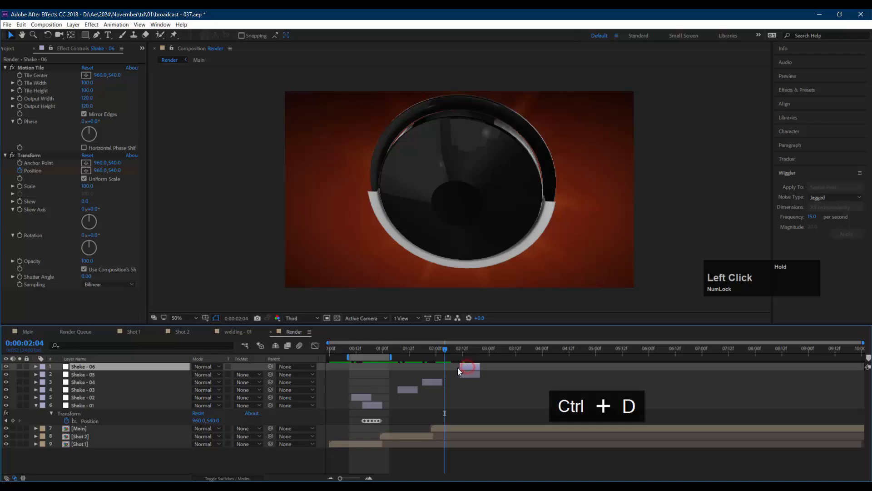
{"action": "left_click_drag", "start_coordinate": [452, 367], "coordinate": [576, 356]}
{"action": "left_click", "coordinate": [454, 369]}
Create Shake - 07 and Shake - 08 as further duplicates, starting them at about 0:00:03:01 and 0:00:04:03
{"action": "key", "text": "ctrl+d"}
{"action": "key", "text": "ctrl+d"}
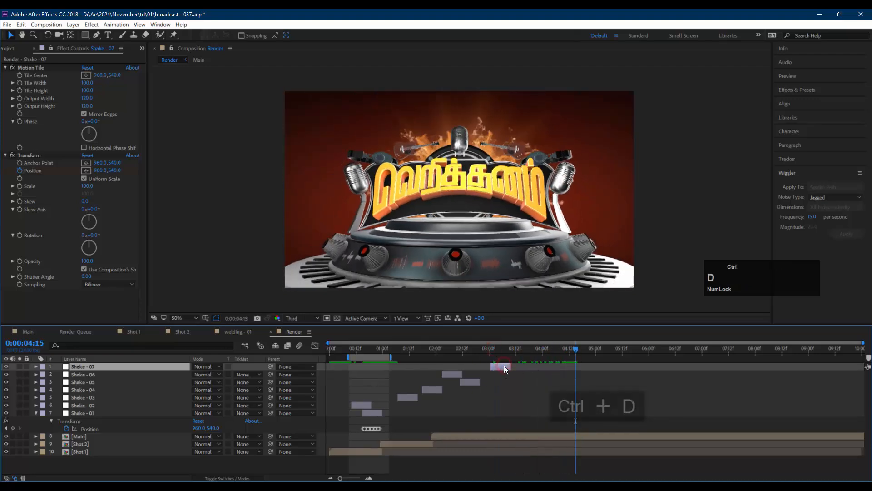
{"action": "left_click_drag", "start_coordinate": [503, 366], "coordinate": [655, 361]}
{"action": "left_click", "coordinate": [549, 359]}
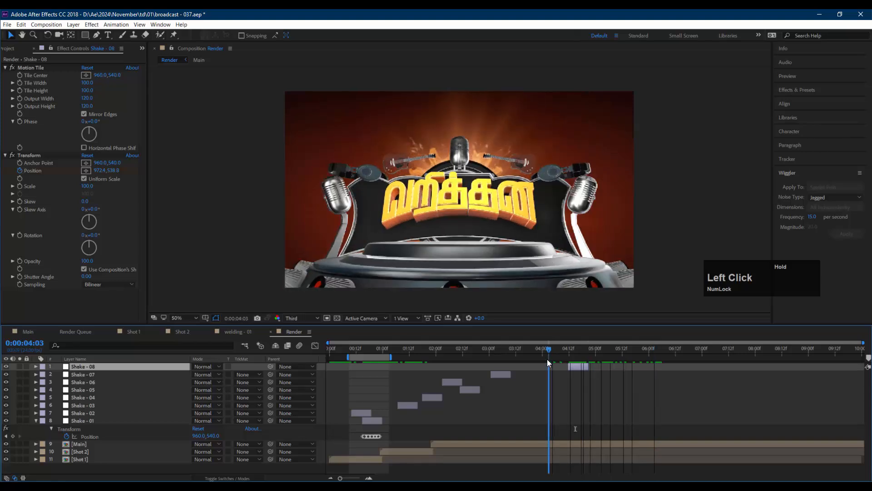
{"action": "left_click_drag", "start_coordinate": [574, 363], "coordinate": [724, 363]}
Set the Render work area from 0:00:00:00 to 0:00:07:12 and preview the animation with all shakes
{"action": "key", "text": "n"}
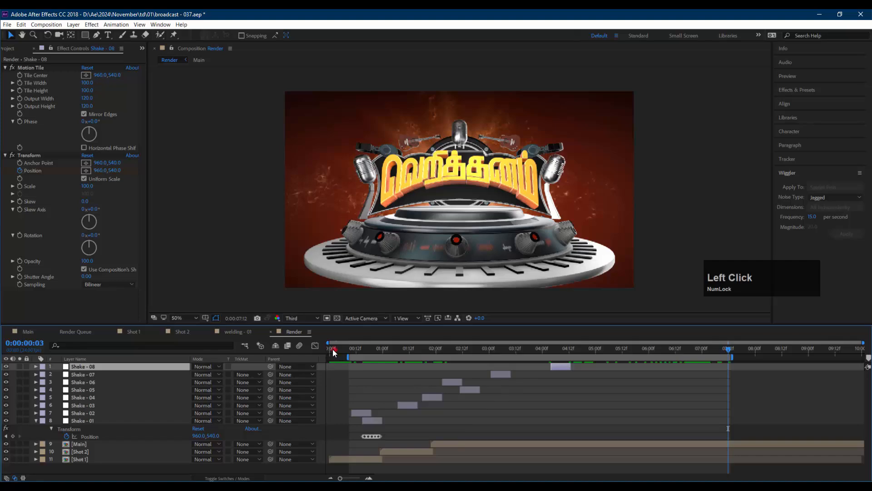
{"action": "left_click_drag", "start_coordinate": [334, 352], "coordinate": [329, 349]}
{"action": "key", "text": "b"}
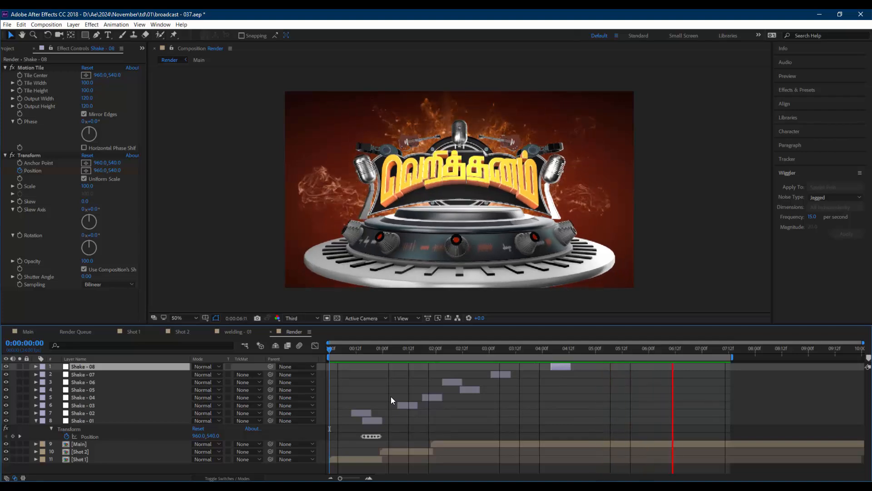
{"action": "key", "text": "space"}
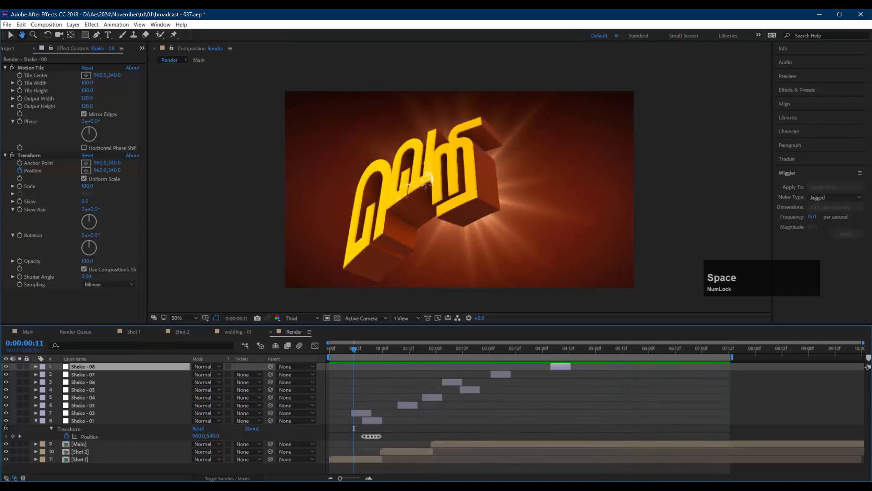